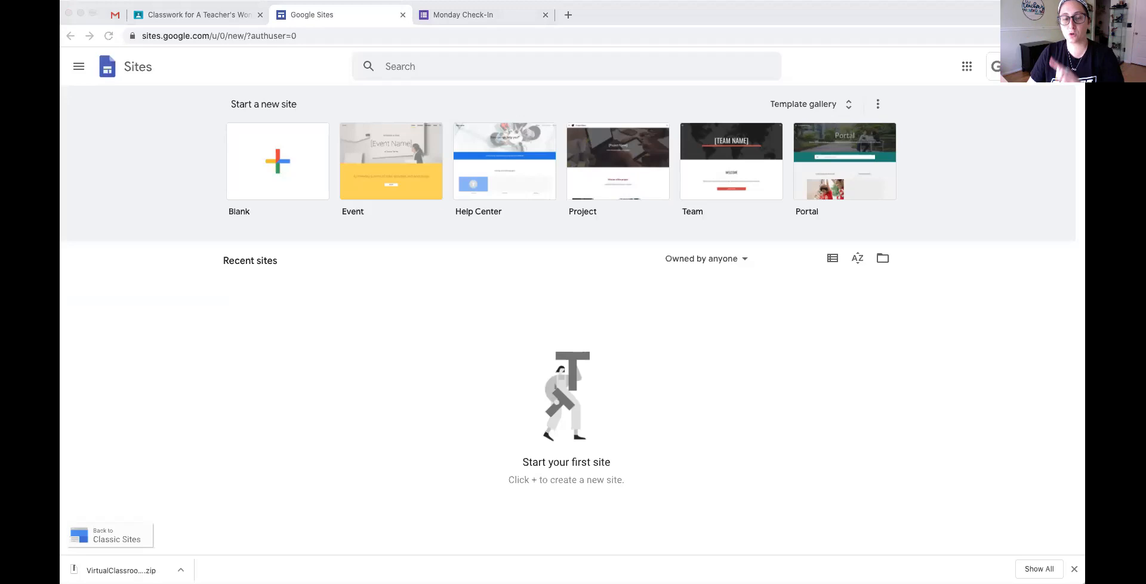
Create a new blank site.
{"action": "left_click", "coordinate": [152, 296]}
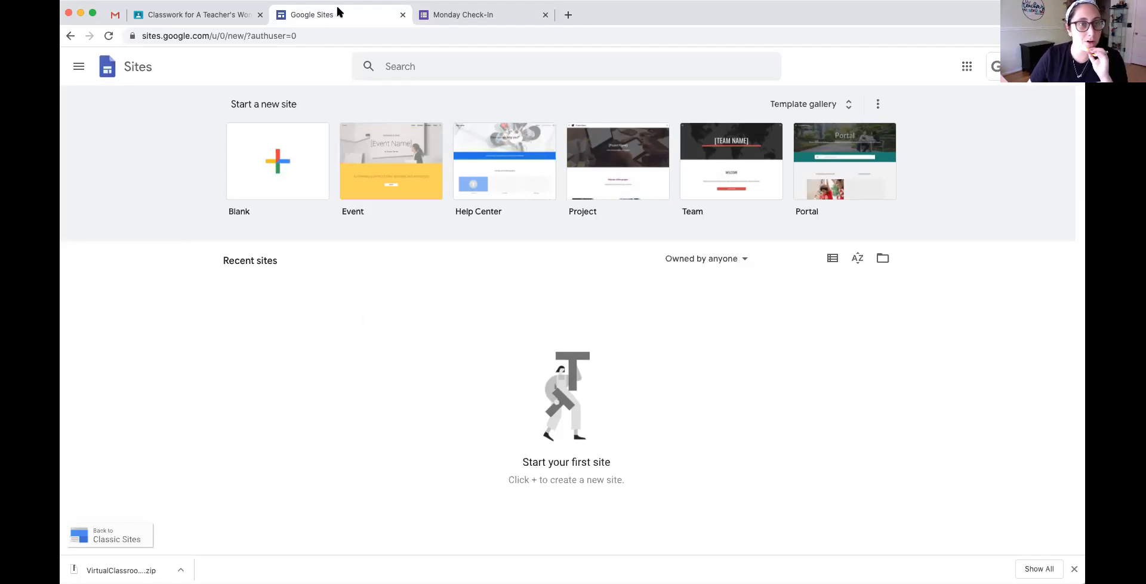
{"action": "left_click", "coordinate": [304, 156]}
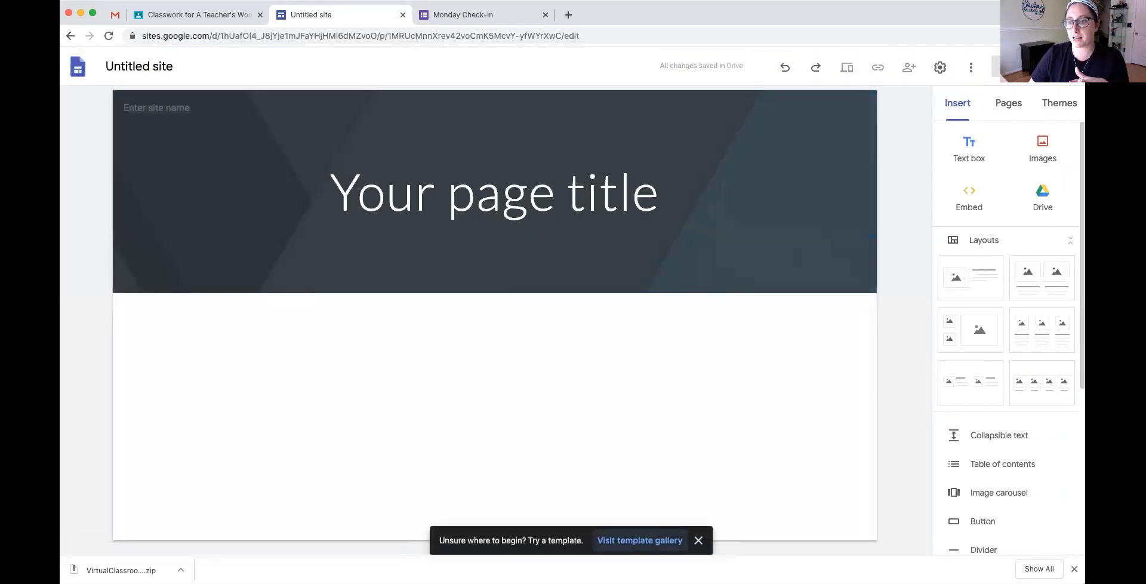
{"action": "left_click_drag", "start_coordinate": [1085, 206], "coordinate": [1138, 205]}
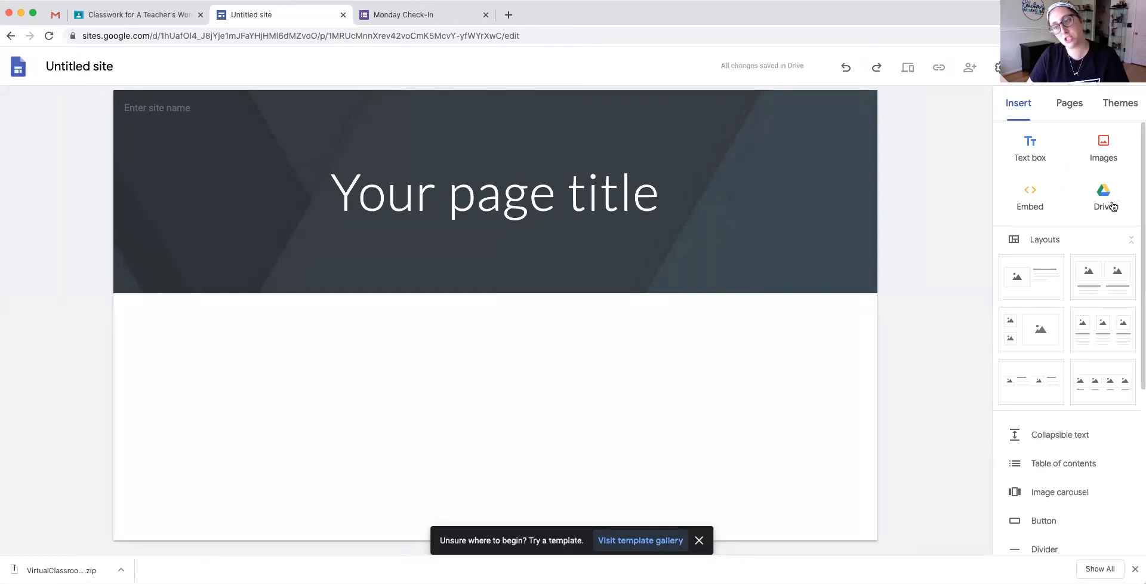
Add three rows of the three-column layout with image placeholders and captions below the header.
{"action": "left_click", "coordinate": [1099, 344]}
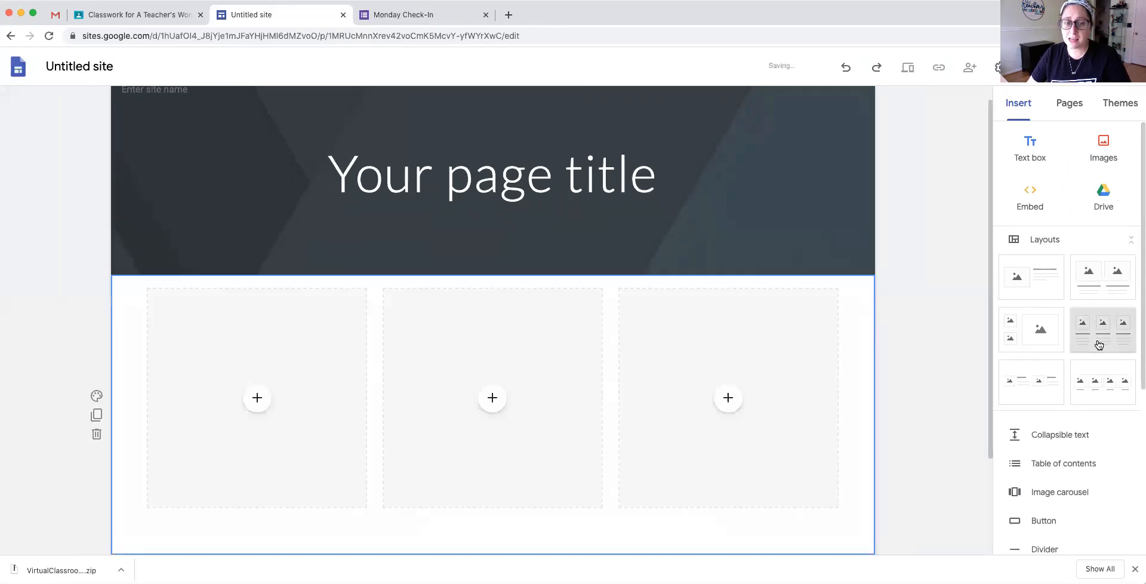
{"action": "left_click", "coordinate": [1099, 345]}
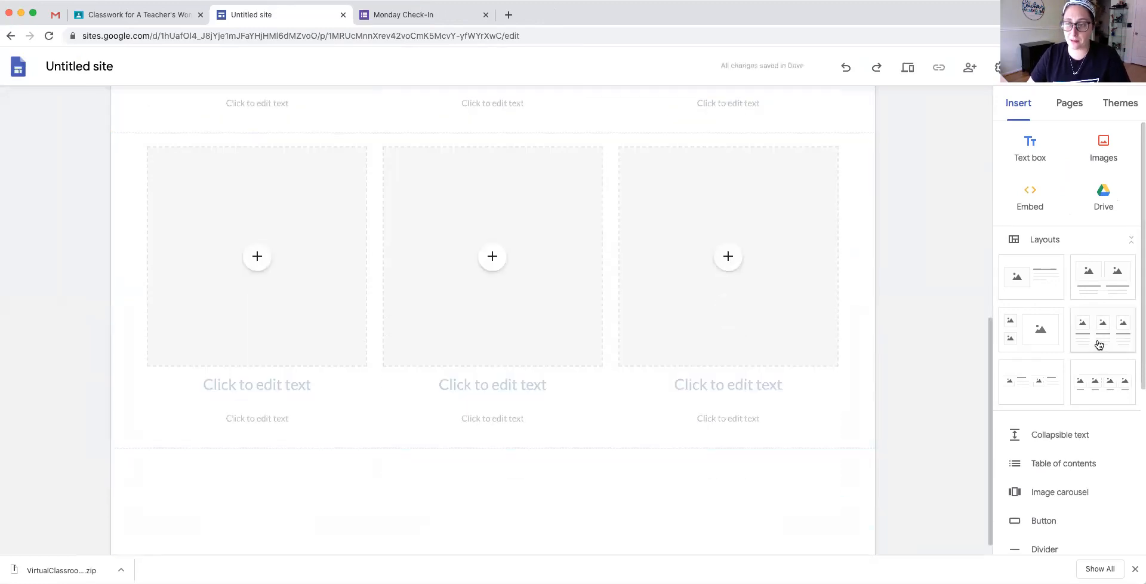
{"action": "scroll", "coordinate": [699, 403], "scroll_direction": "up", "scroll_amount": 5}
{"action": "scroll", "coordinate": [704, 402], "scroll_direction": "down", "scroll_amount": 5}
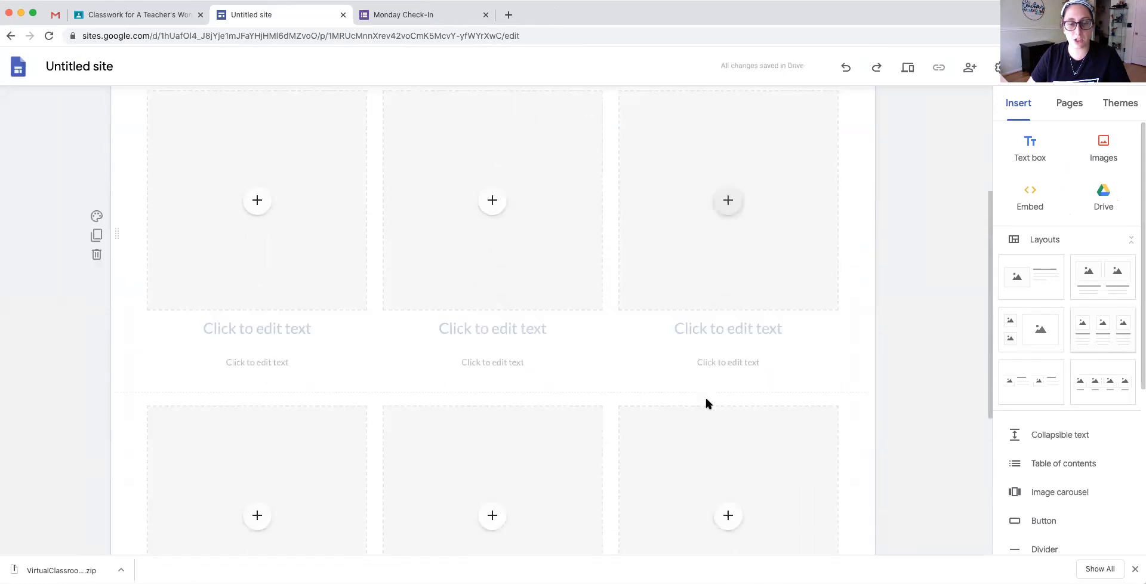
{"action": "left_click", "coordinate": [1118, 343]}
{"action": "scroll", "coordinate": [478, 409], "scroll_direction": "up", "scroll_amount": 10}
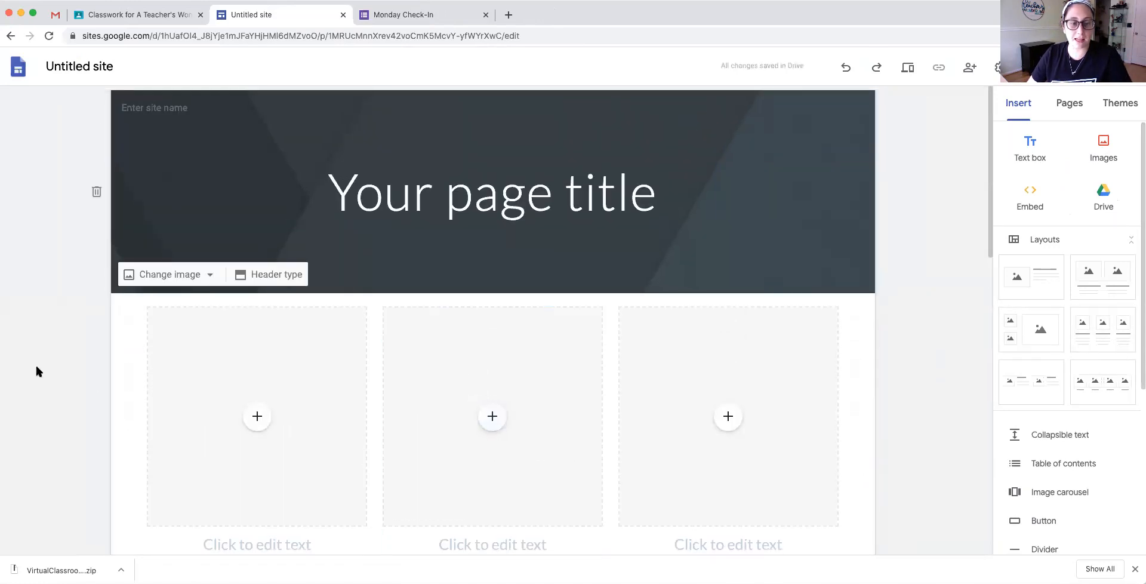
Replace the page title with the "Welcome to 5th Grade" banner image, enlarged to span the header's width.
{"action": "left_click", "coordinate": [509, 177]}
{"action": "left_click", "coordinate": [525, 144]}
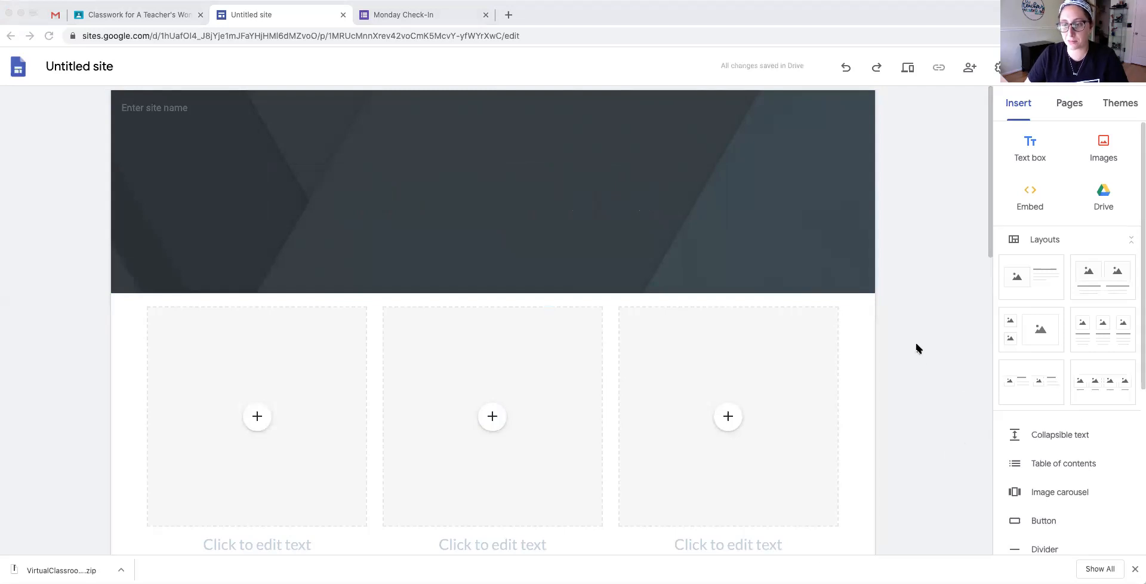
{"action": "left_click_drag", "start_coordinate": [919, 359], "coordinate": [457, 177]}
{"action": "left_click_drag", "start_coordinate": [543, 192], "coordinate": [836, 191]}
{"action": "left_click_drag", "start_coordinate": [324, 191], "coordinate": [148, 191]}
{"action": "left_click_drag", "start_coordinate": [492, 226], "coordinate": [494, 353]}
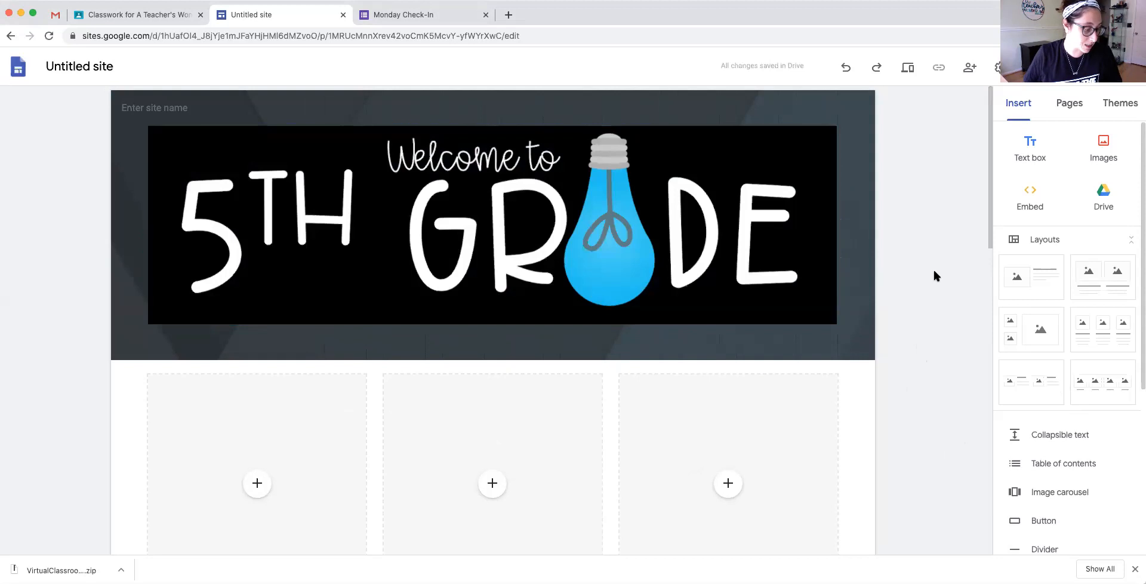
{"action": "left_click", "coordinate": [746, 280]}
Fill the first row with the Assignment Examples, Check In and Math images, in that order across the columns.
{"action": "scroll", "coordinate": [664, 287], "scroll_direction": "down", "scroll_amount": 2}
{"action": "scroll", "coordinate": [664, 286], "scroll_direction": "down", "scroll_amount": 3}
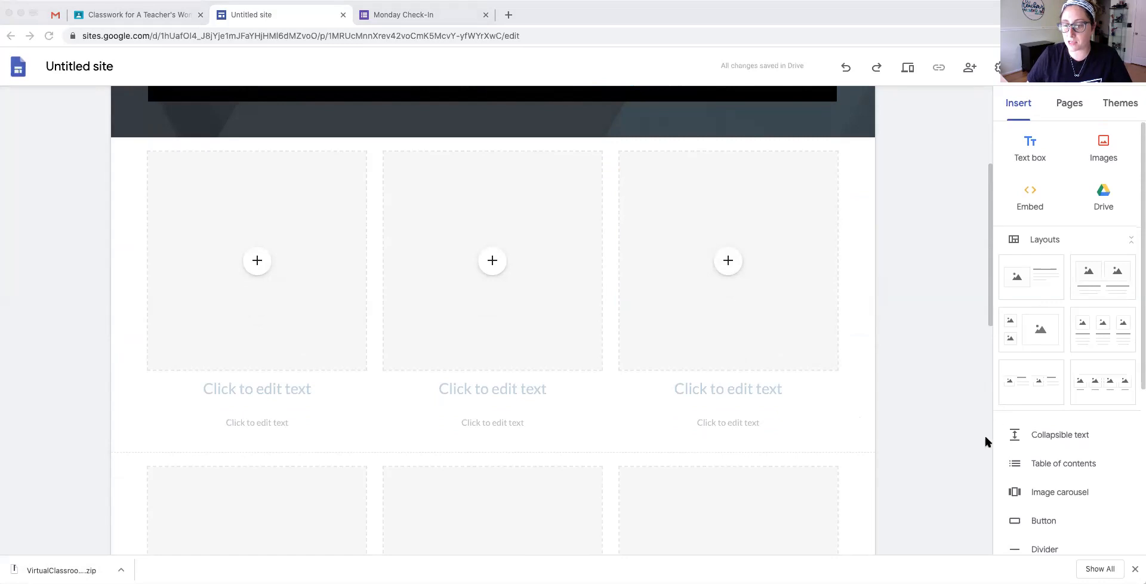
{"action": "left_click_drag", "start_coordinate": [800, 408], "coordinate": [427, 275]}
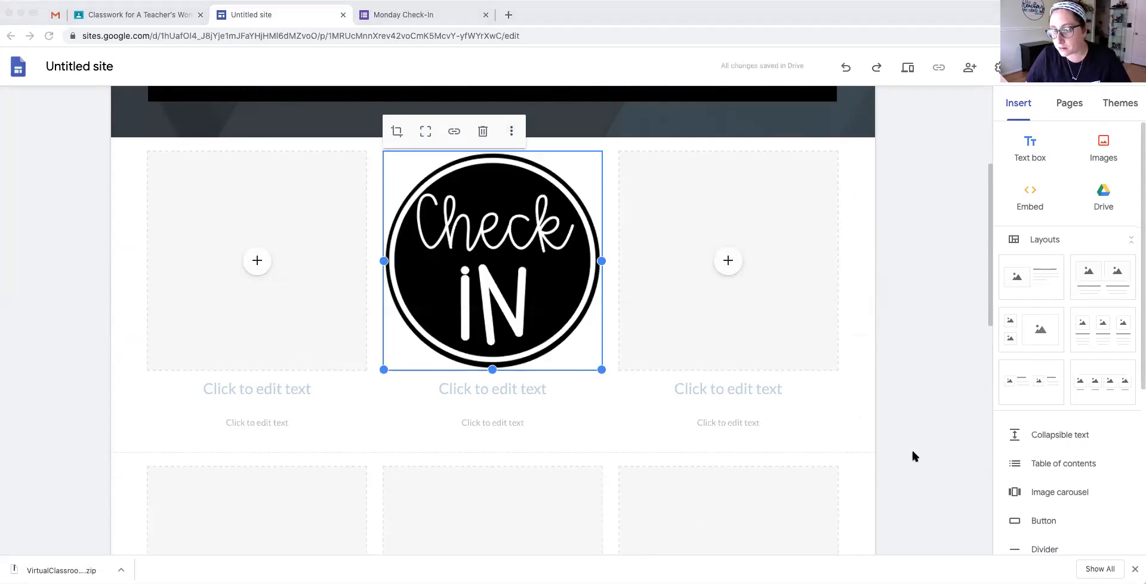
{"action": "left_click_drag", "start_coordinate": [914, 424], "coordinate": [256, 203]}
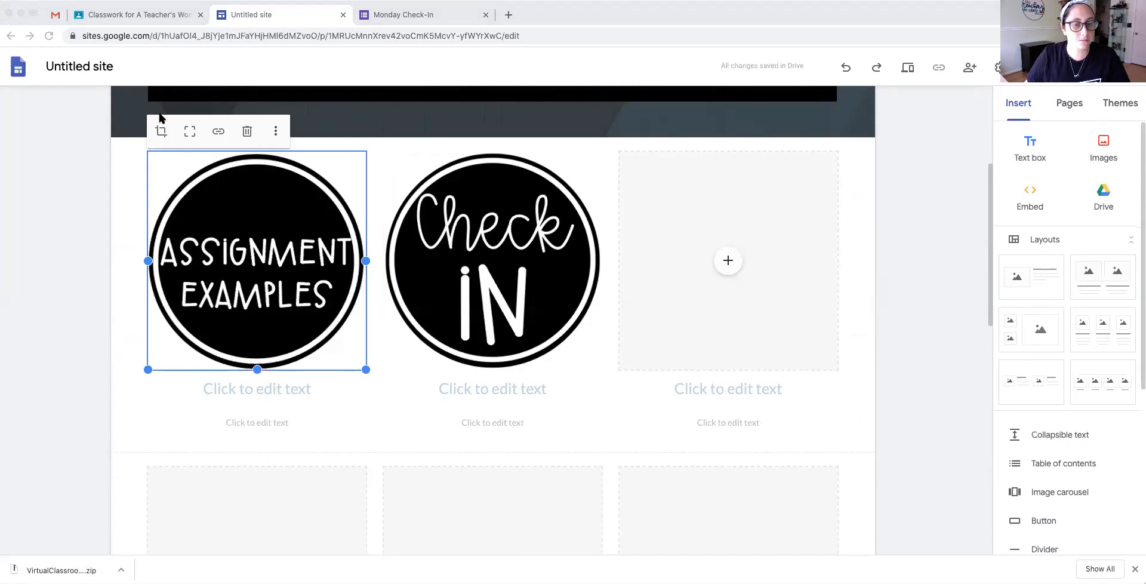
{"action": "left_click", "coordinate": [847, 379]}
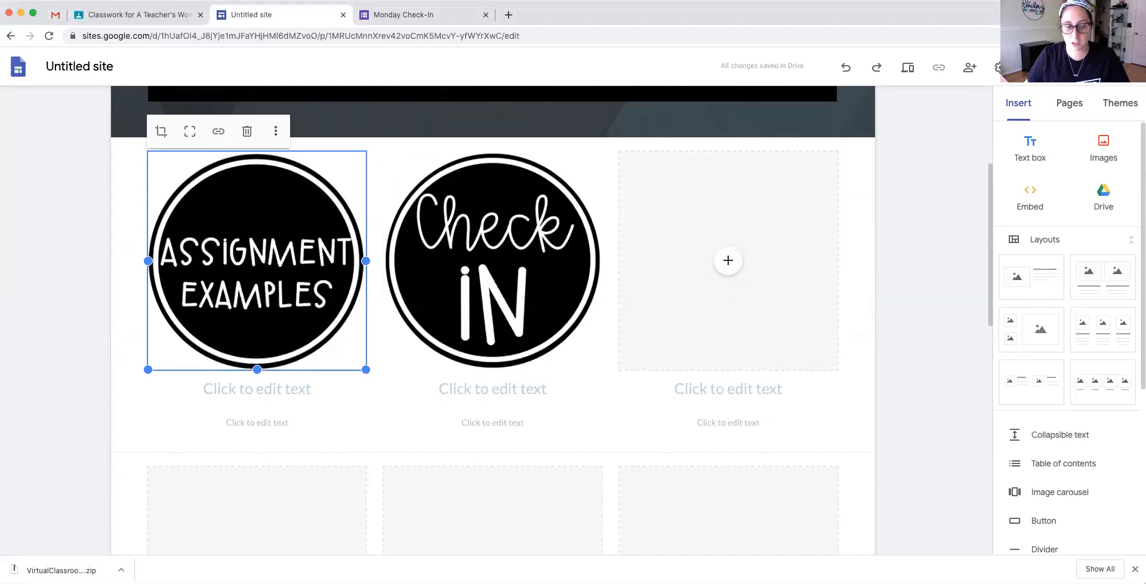
{"action": "left_click_drag", "start_coordinate": [1063, 489], "coordinate": [711, 227]}
Place the Reading and Writing images in the first and second columns of the second row.
{"action": "scroll", "coordinate": [680, 257], "scroll_direction": "down", "scroll_amount": 5}
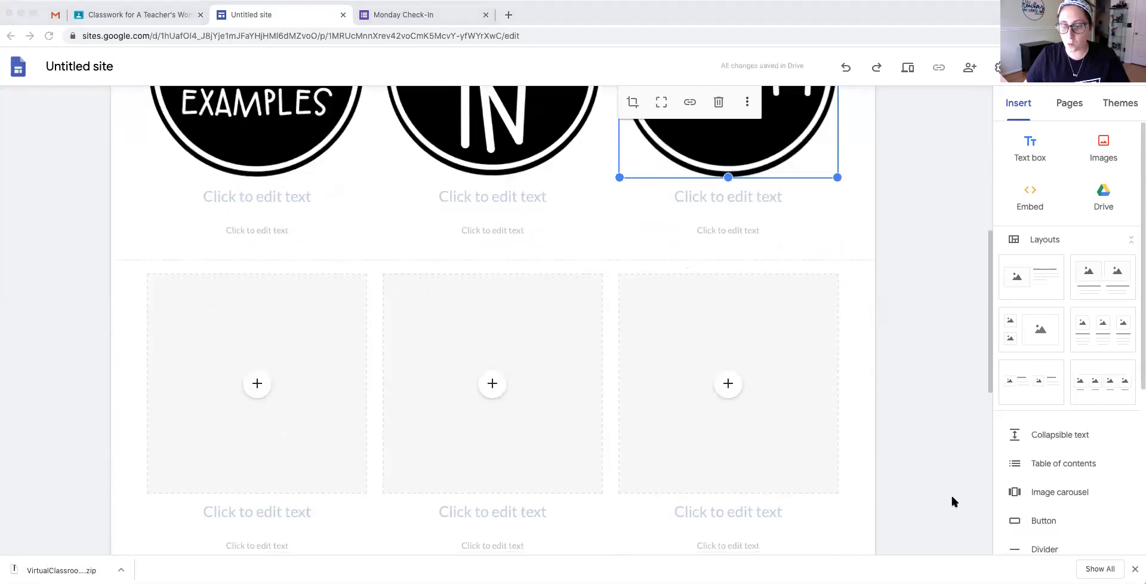
{"action": "left_click_drag", "start_coordinate": [850, 531], "coordinate": [281, 402]}
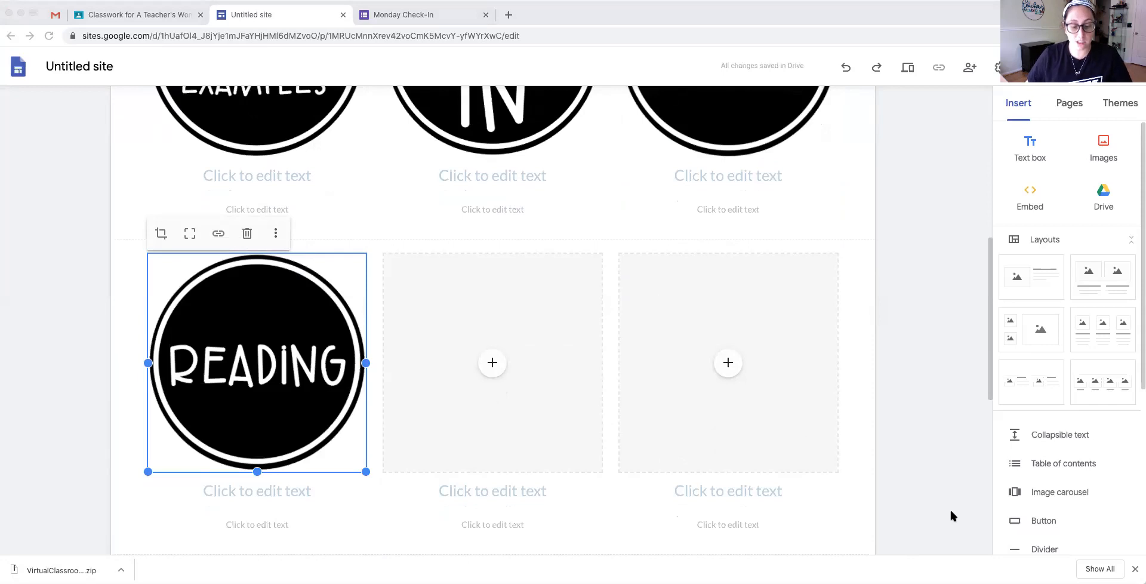
{"action": "left_click_drag", "start_coordinate": [900, 532], "coordinate": [471, 370]}
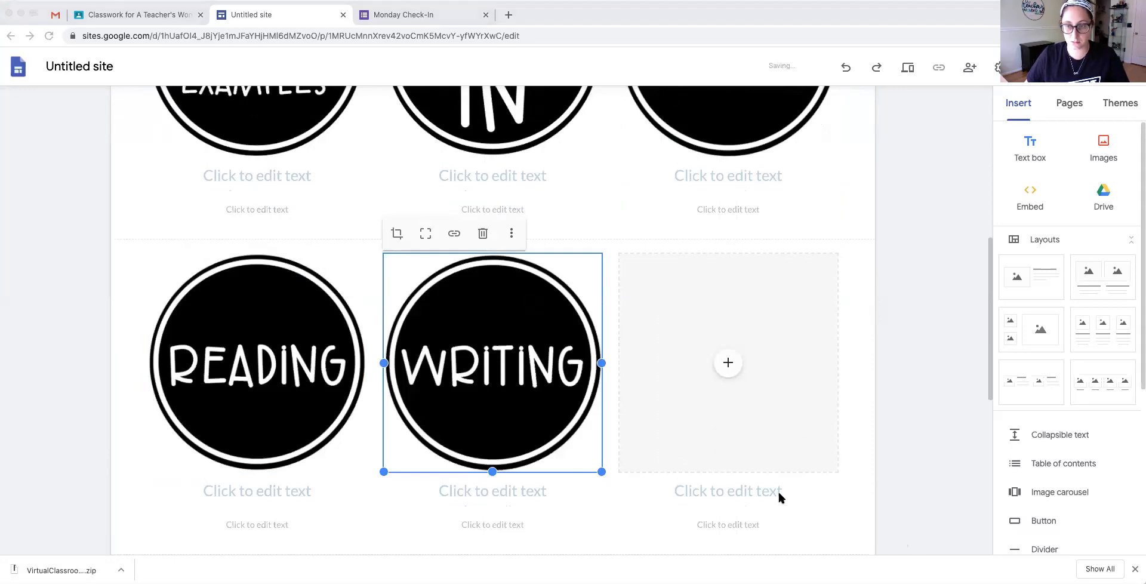
Place the Science image in the third column of the second row, clearing out that column's misplaced image and placeholder group.
{"action": "left_click_drag", "start_coordinate": [904, 383], "coordinate": [634, 286]}
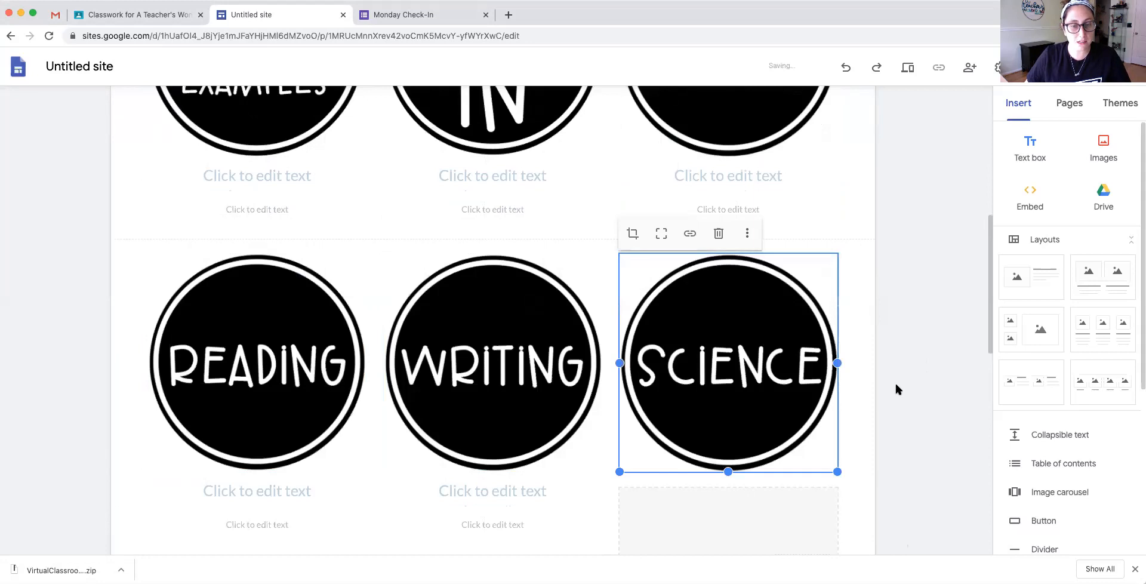
{"action": "left_click", "coordinate": [706, 511]}
{"action": "key", "text": "BackSpace"}
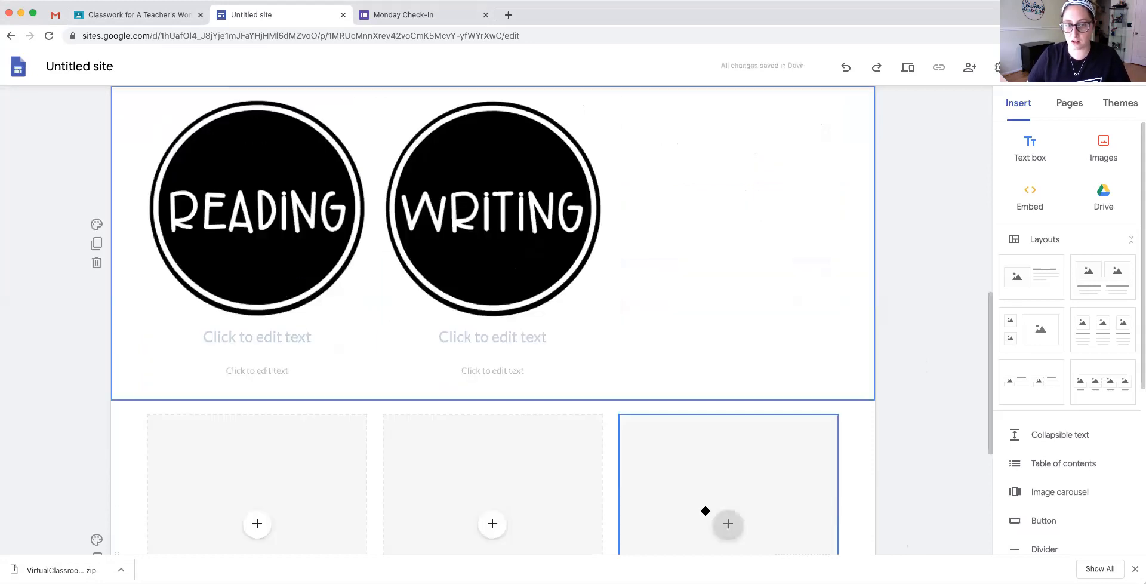
{"action": "scroll", "coordinate": [706, 425], "scroll_direction": "down", "scroll_amount": 2}
{"action": "left_click", "coordinate": [706, 425]}
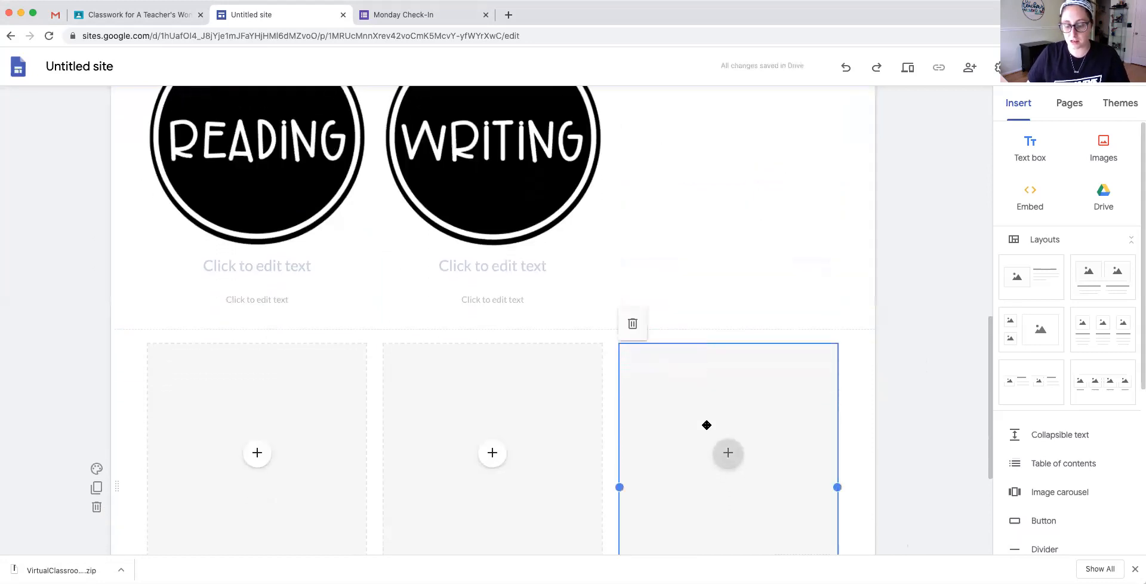
{"action": "scroll", "coordinate": [707, 425], "scroll_direction": "up", "scroll_amount": 2}
{"action": "left_click", "coordinate": [798, 300]}
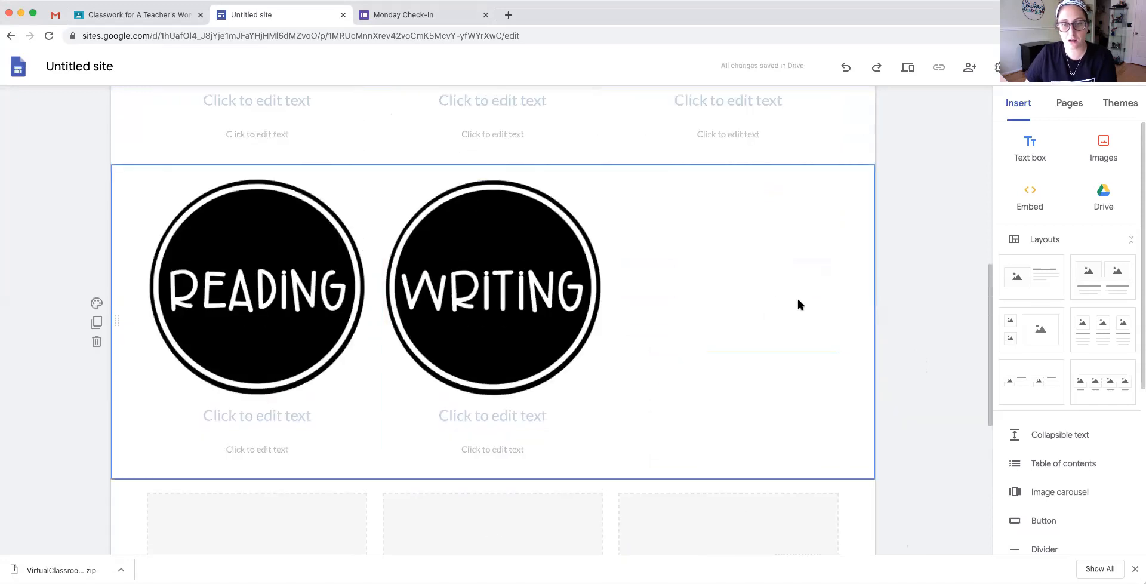
{"action": "left_click", "coordinate": [298, 580]}
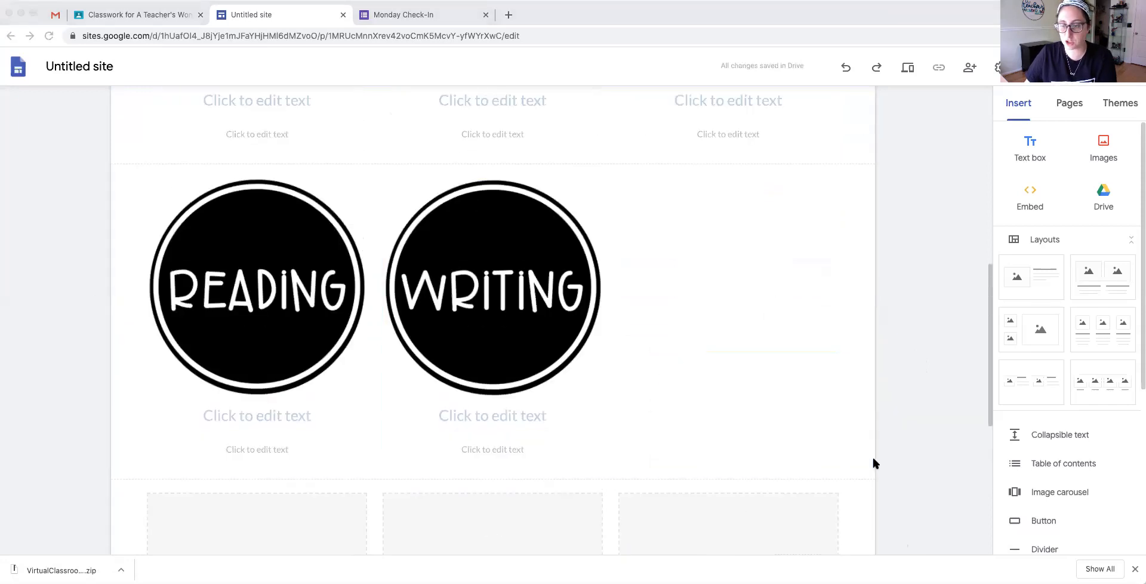
{"action": "left_click_drag", "start_coordinate": [908, 375], "coordinate": [675, 241]}
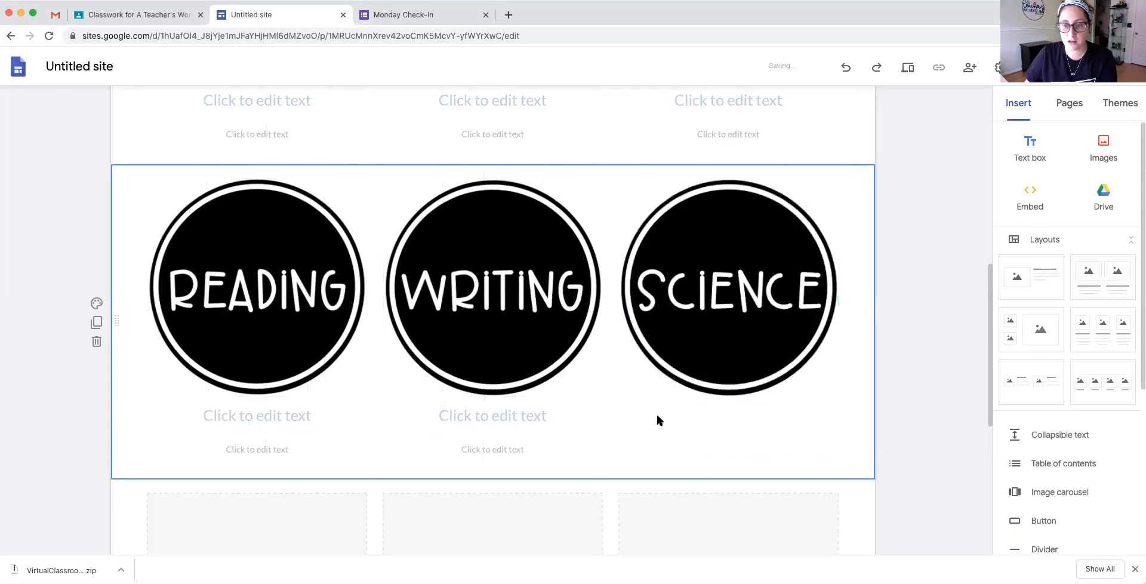
Insert a text box, narrow it and place it directly beneath the Science image.
{"action": "left_click", "coordinate": [1034, 149]}
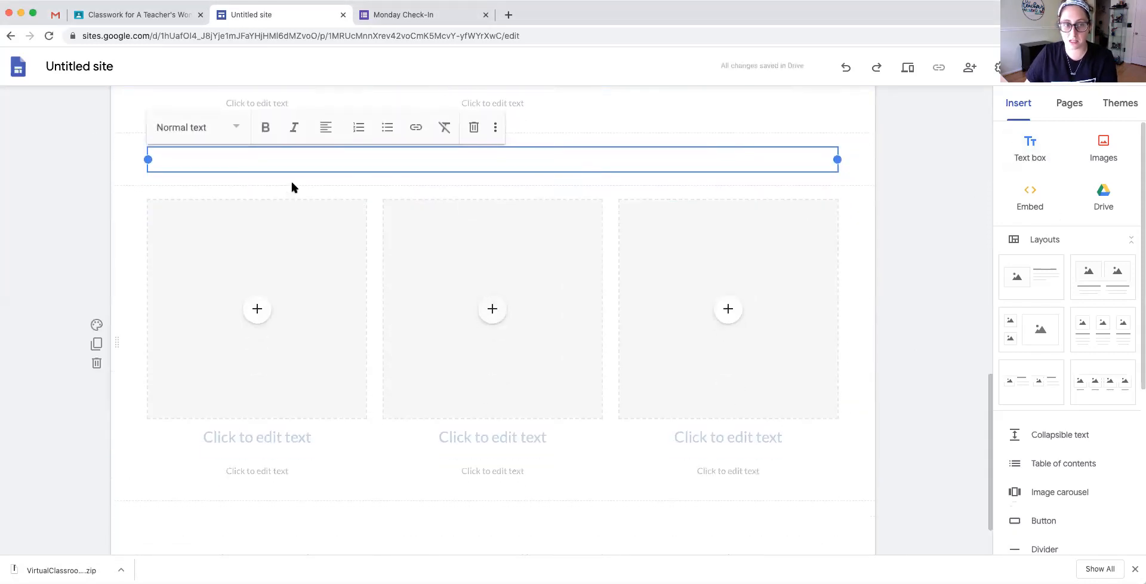
{"action": "left_click_drag", "start_coordinate": [148, 159], "coordinate": [697, 179]}
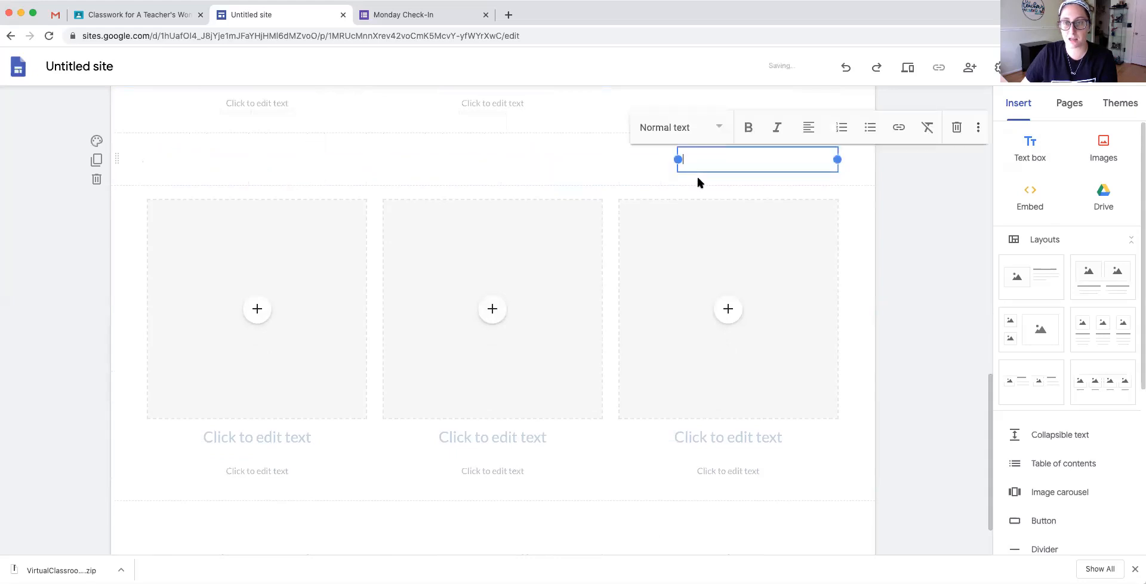
{"action": "scroll", "coordinate": [703, 525], "scroll_direction": "down", "scroll_amount": 1}
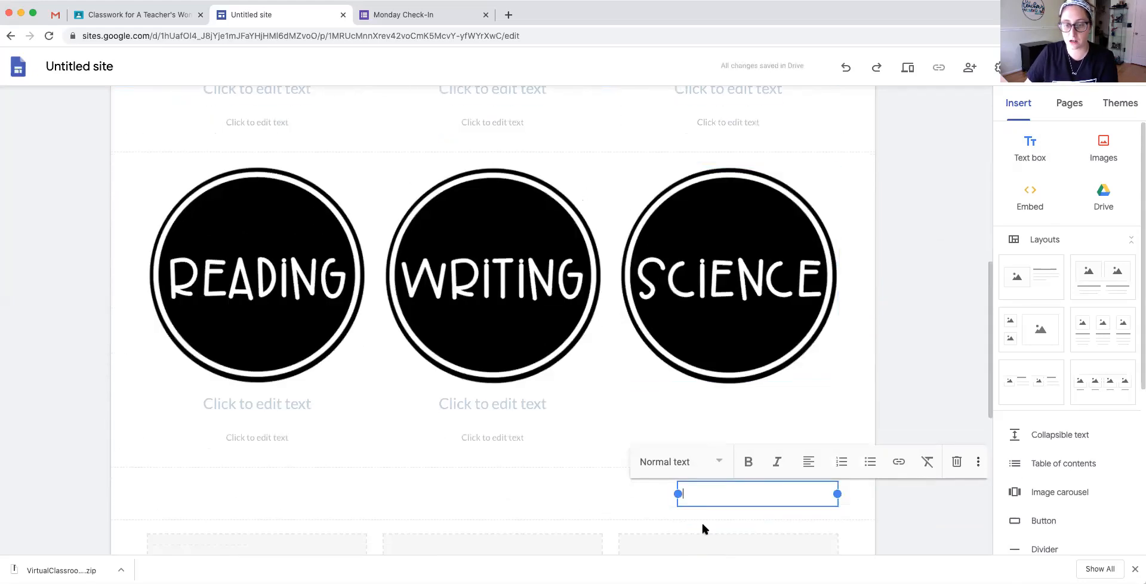
{"action": "left_click_drag", "start_coordinate": [711, 499], "coordinate": [707, 441]}
Enter "Science" in the new text box in Heading style and centre it.
{"action": "left_click", "coordinate": [675, 403]}
{"action": "left_click", "coordinate": [662, 373]}
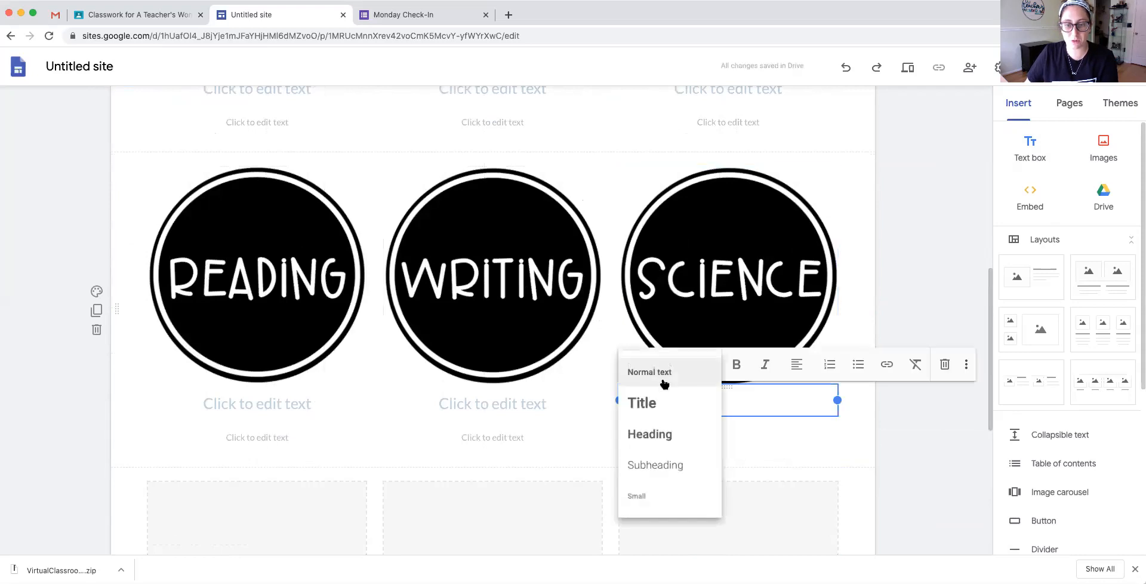
{"action": "left_click", "coordinate": [669, 427]}
{"action": "type", "text": "Science"}
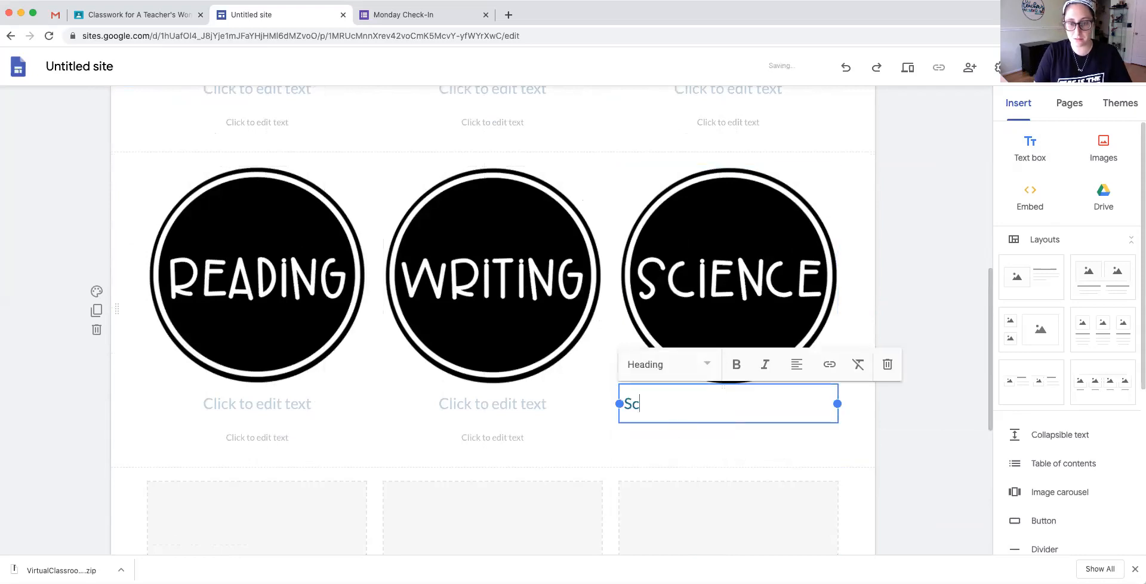
{"action": "left_click", "coordinate": [796, 364]}
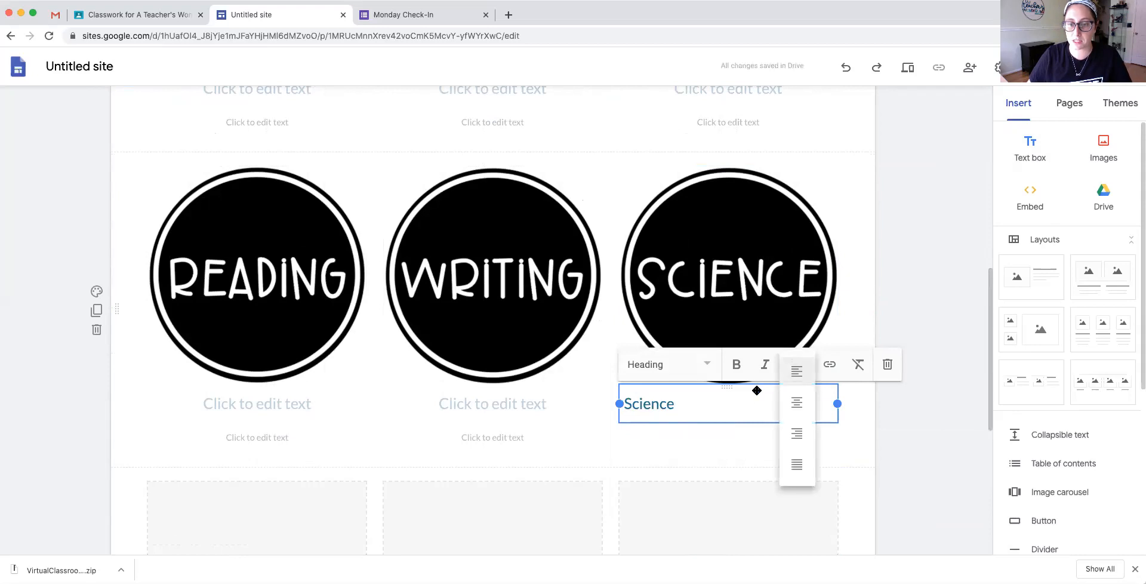
{"action": "left_click", "coordinate": [795, 401]}
Enter the heading captions "Writing" and "Reading" under their matching images in the second row.
{"action": "left_click", "coordinate": [492, 403]}
{"action": "type", "text": "Writ"}
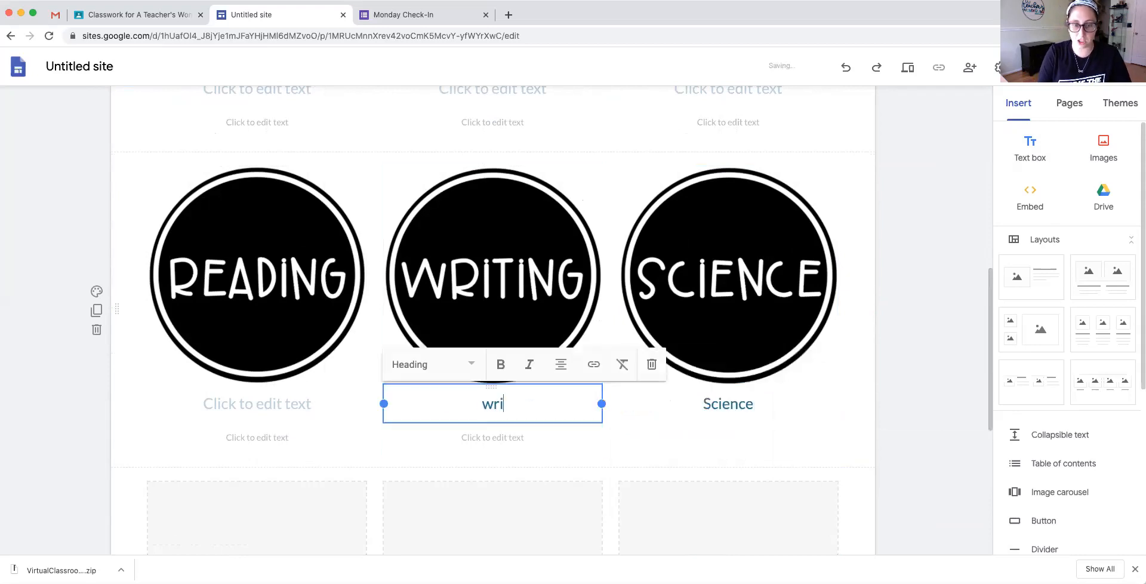
{"action": "key", "text": "BackSpace"}
{"action": "key", "text": "BackSpace"}
{"action": "key", "text": "BackSpace"}
{"action": "key", "text": "BackSpace"}
{"action": "type", "text": "Writing"}
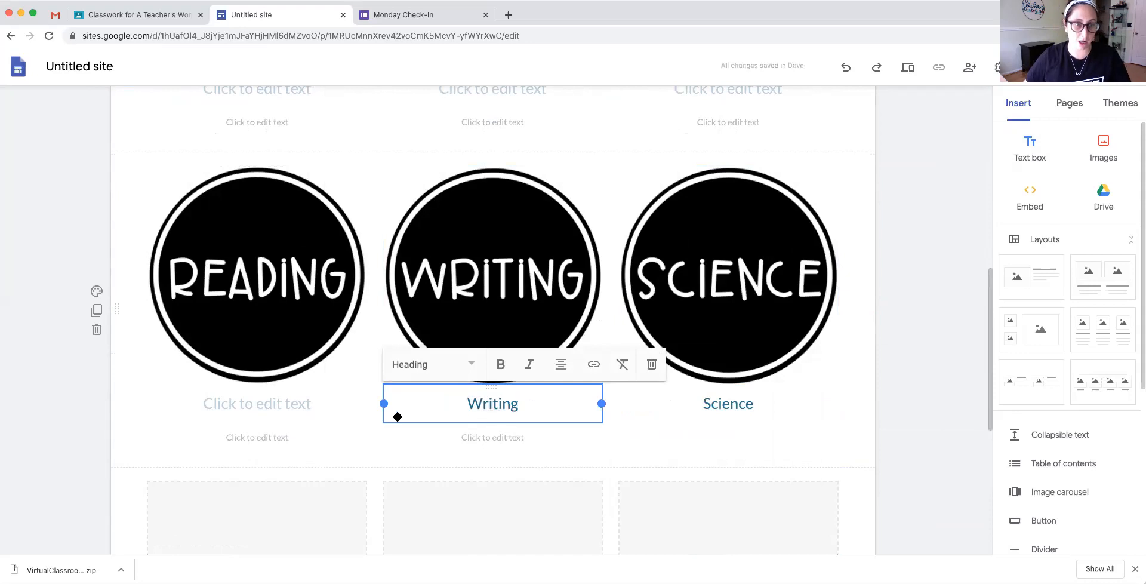
{"action": "left_click", "coordinate": [318, 408]}
{"action": "type", "text": "Reading"}
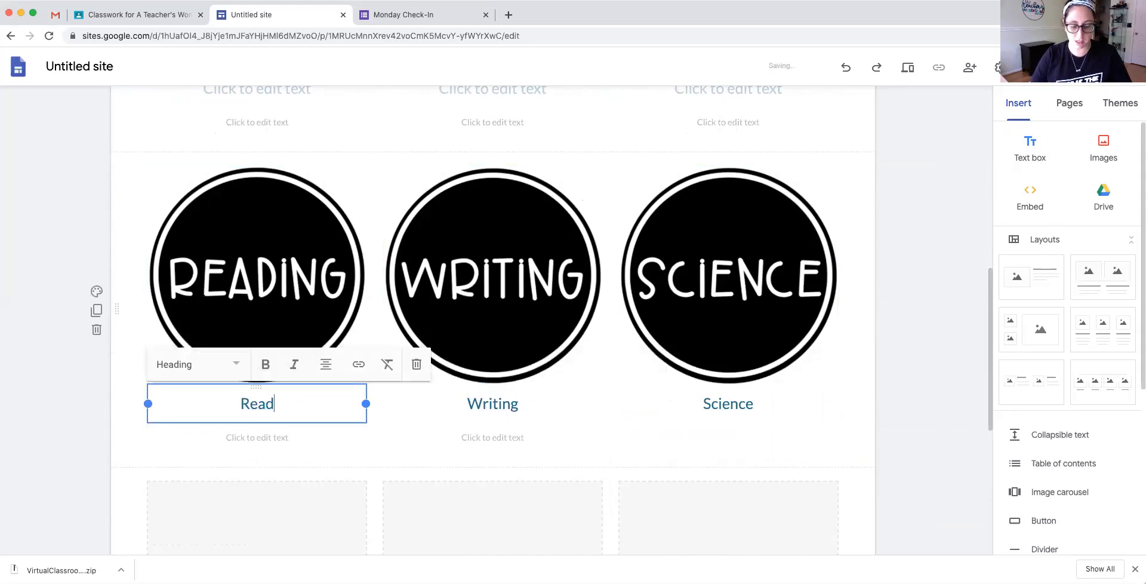
Enter the heading captions "Math", "Check-In" and "Assignment" under their matching images in the first row.
{"action": "scroll", "coordinate": [345, 411], "scroll_direction": "up", "scroll_amount": 5}
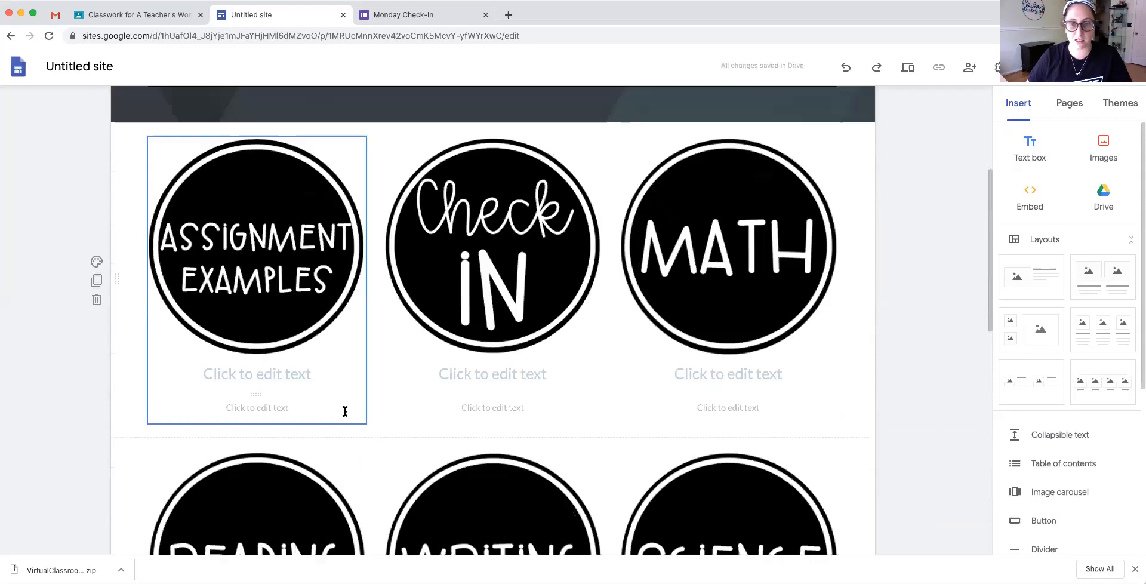
{"action": "left_click", "coordinate": [756, 376]}
{"action": "type", "text": "Math"}
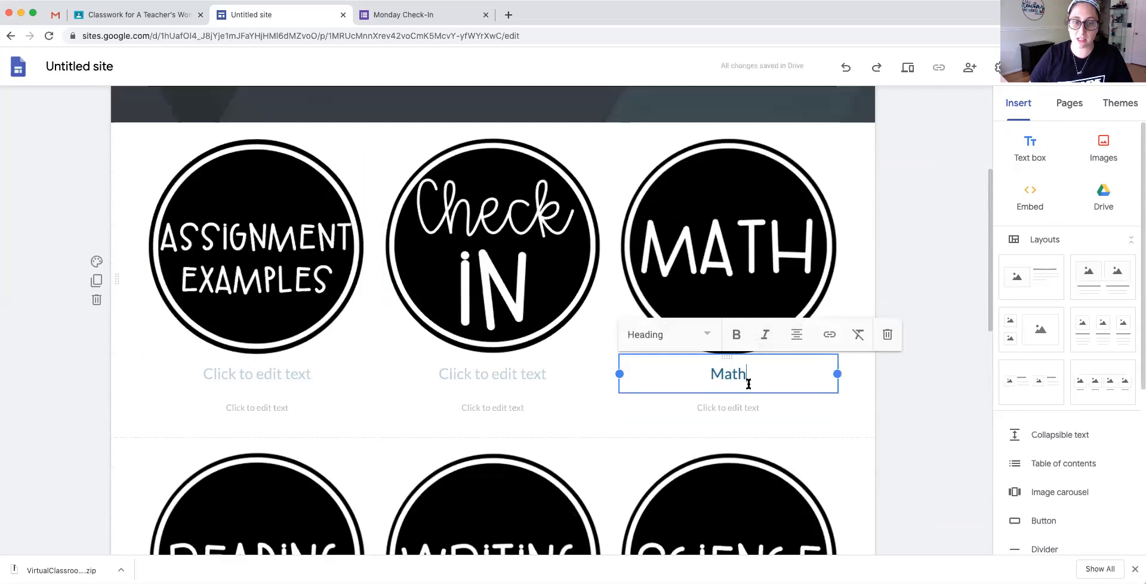
{"action": "left_click", "coordinate": [491, 375]}
{"action": "type", "text": "CheckI-In"}
{"action": "key", "text": "BackSpace"}
{"action": "key", "text": "BackSpace"}
{"action": "key", "text": "BackSpace"}
{"action": "key", "text": "BackSpace"}
{"action": "type", "text": "-In"}
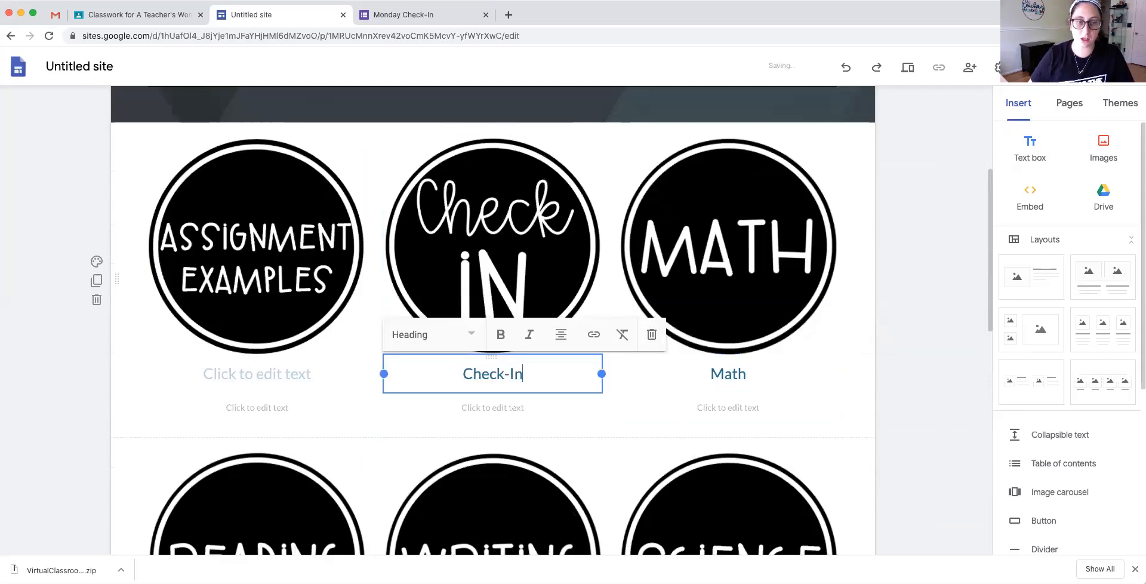
{"action": "left_click", "coordinate": [289, 366]}
{"action": "type", "text": "Assignment"}
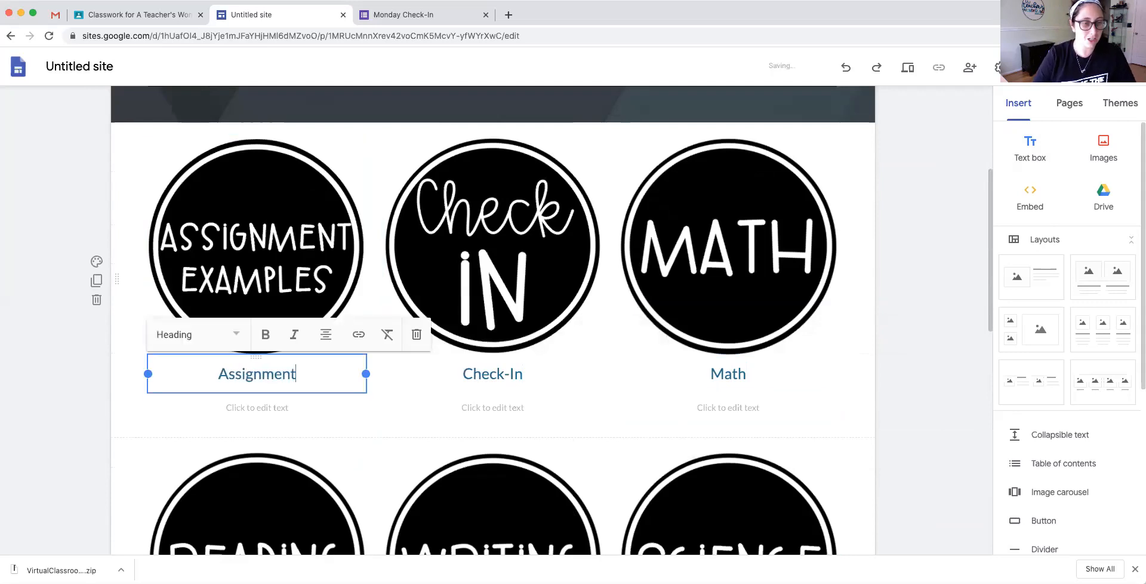
Fill the third row's image placeholders, in order, with the Specials, Classroom Economy and Google Classroom images.
{"action": "scroll", "coordinate": [256, 404], "scroll_direction": "down", "scroll_amount": 8}
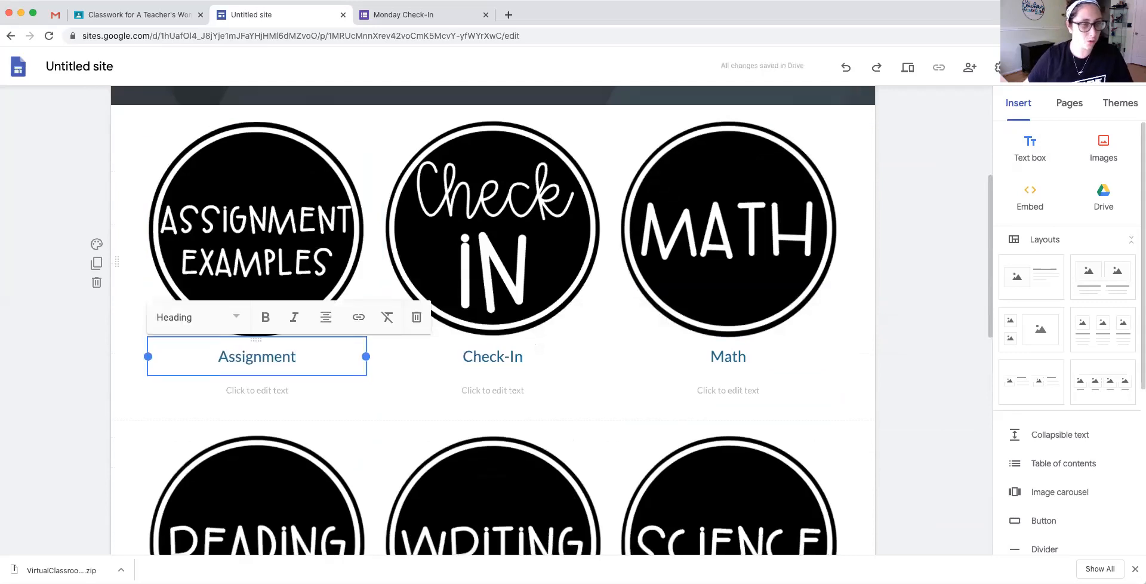
{"action": "scroll", "coordinate": [257, 404], "scroll_direction": "down", "scroll_amount": 3}
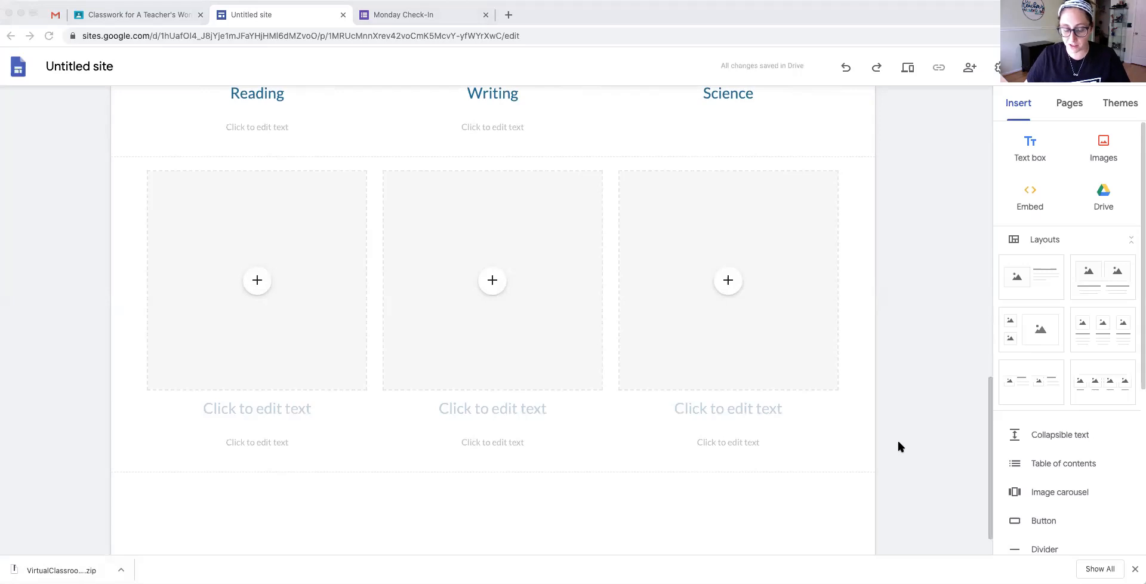
{"action": "left_click_drag", "start_coordinate": [901, 561], "coordinate": [284, 315]}
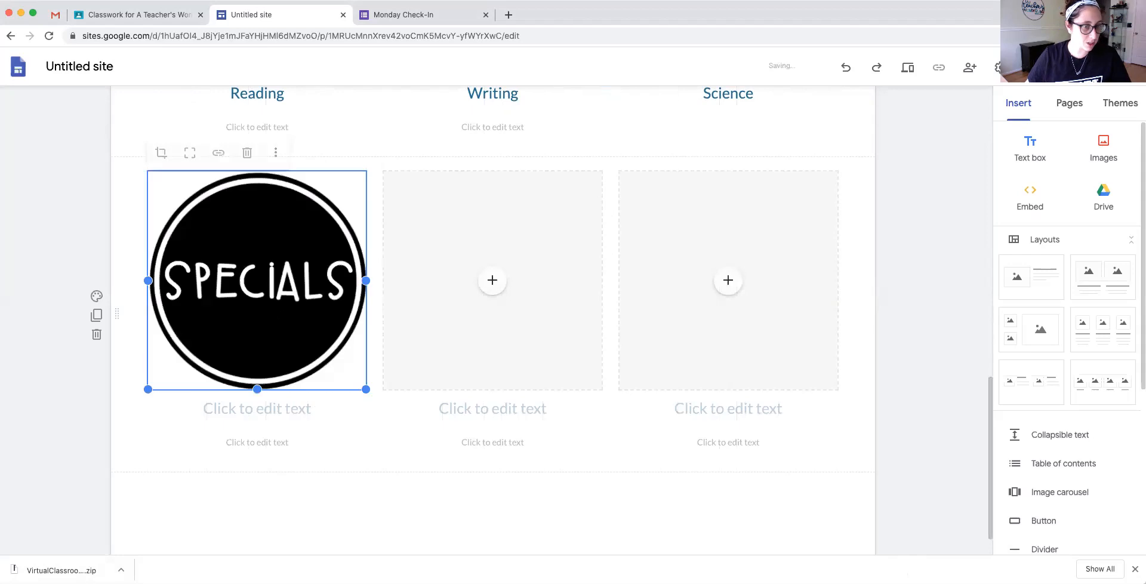
{"action": "left_click", "coordinate": [203, 583]}
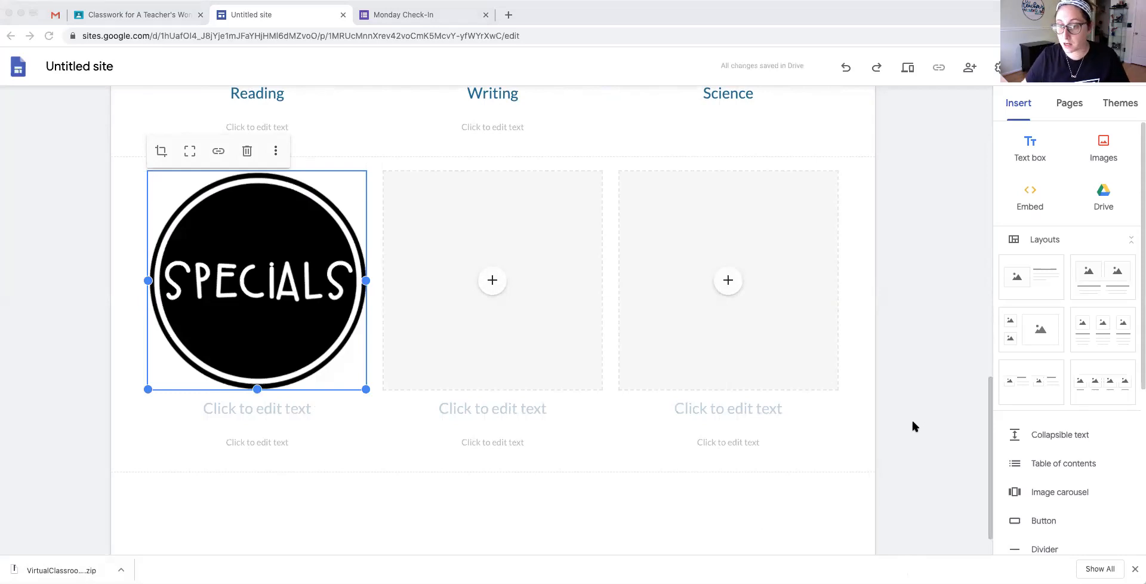
{"action": "left_click_drag", "start_coordinate": [911, 427], "coordinate": [481, 263]}
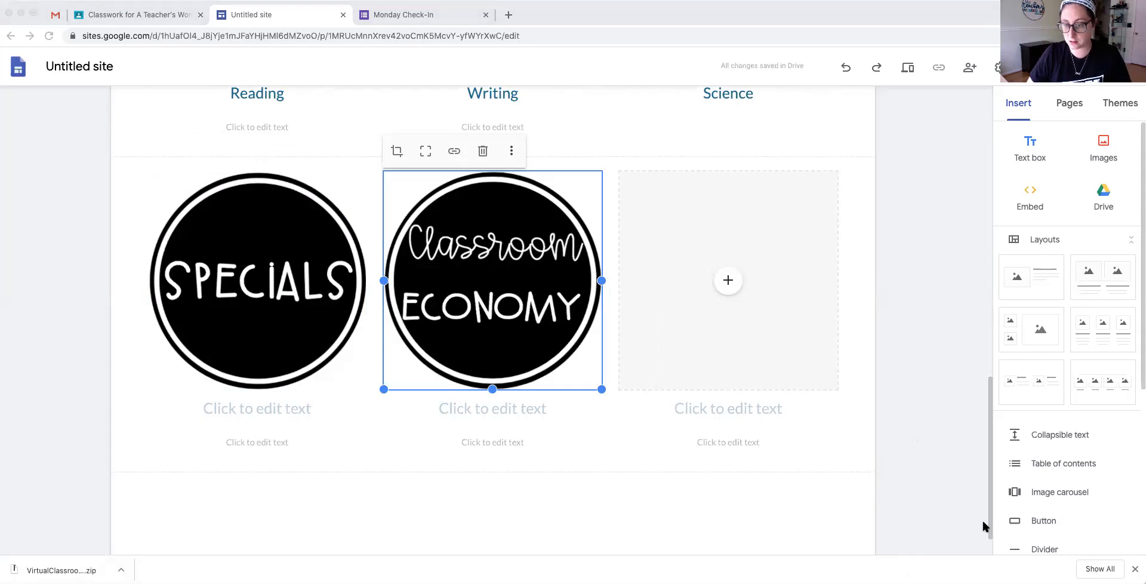
{"action": "left_click_drag", "start_coordinate": [703, 256], "coordinate": [709, 238]}
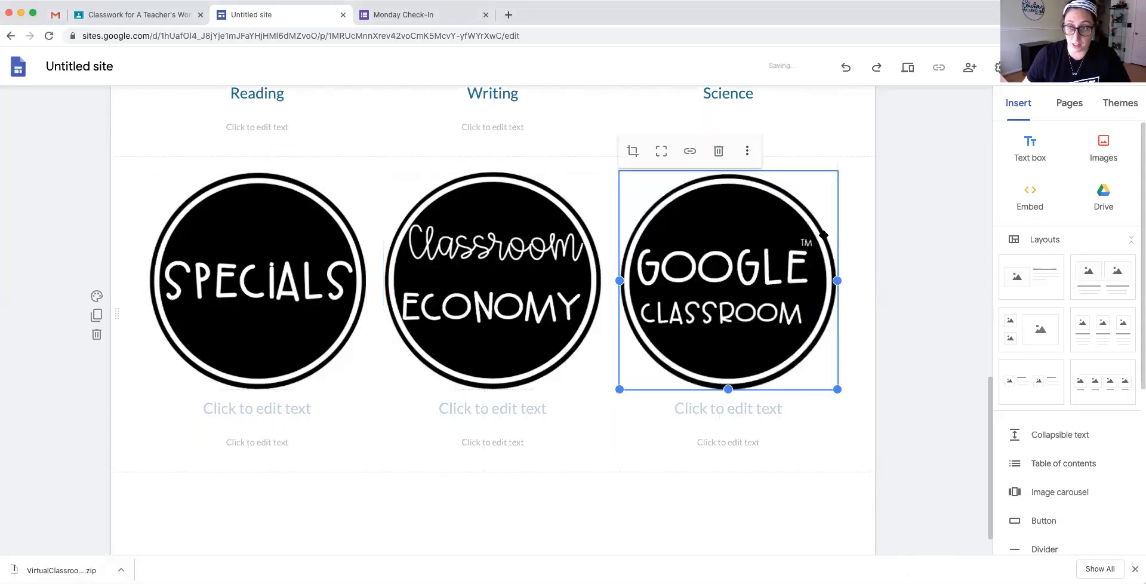
Add a fourth three-column image row and place the Google Meet Code and Google Meet Rules images in its first two placeholders.
{"action": "left_click", "coordinate": [1093, 324]}
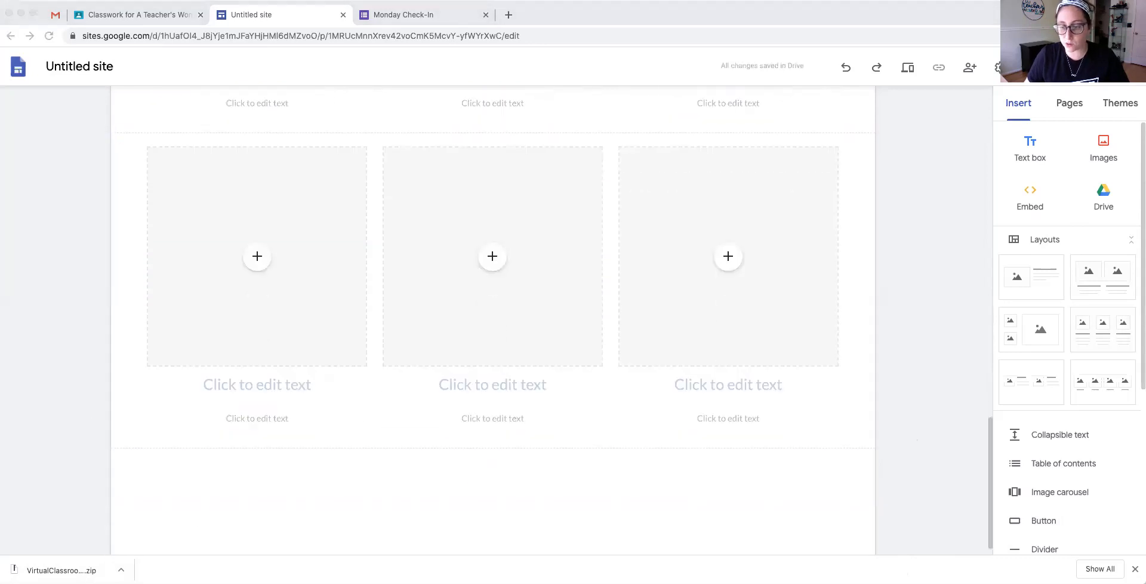
{"action": "left_click_drag", "start_coordinate": [937, 544], "coordinate": [206, 197]}
{"action": "left_click", "coordinate": [492, 564]}
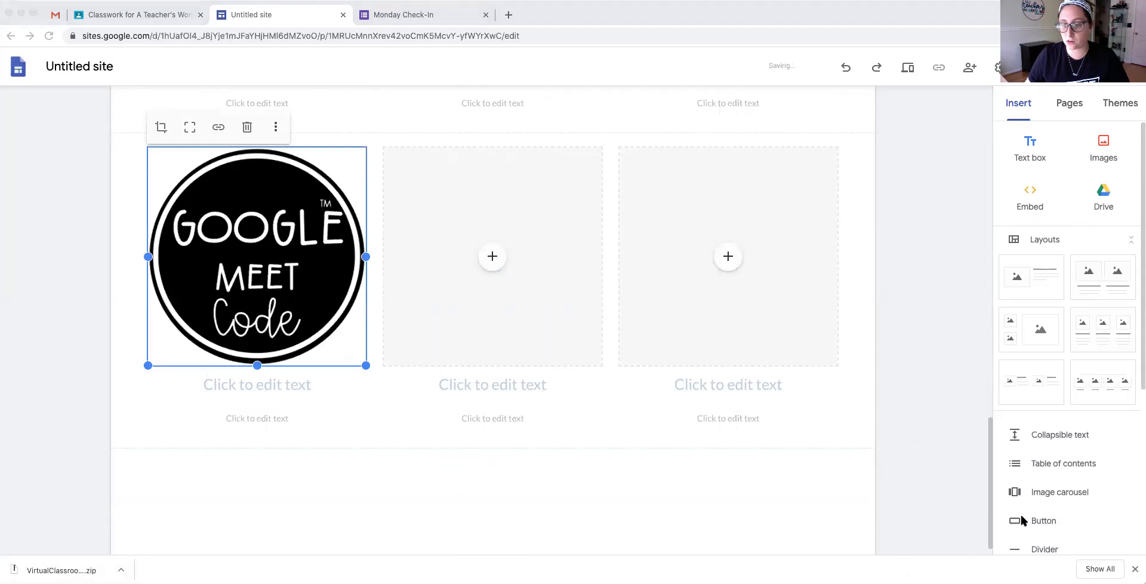
{"action": "left_click_drag", "start_coordinate": [943, 561], "coordinate": [492, 282]}
{"action": "scroll", "coordinate": [658, 478], "scroll_direction": "up", "scroll_amount": 3}
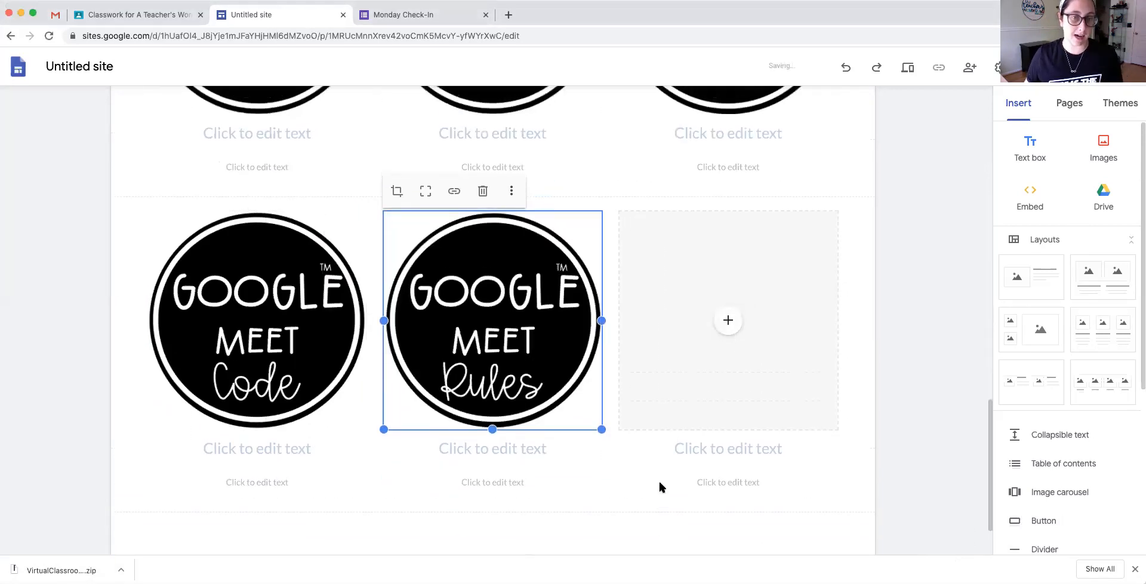
Create a new site page named "Assignment Examples".
{"action": "scroll", "coordinate": [660, 484], "scroll_direction": "up", "scroll_amount": 12}
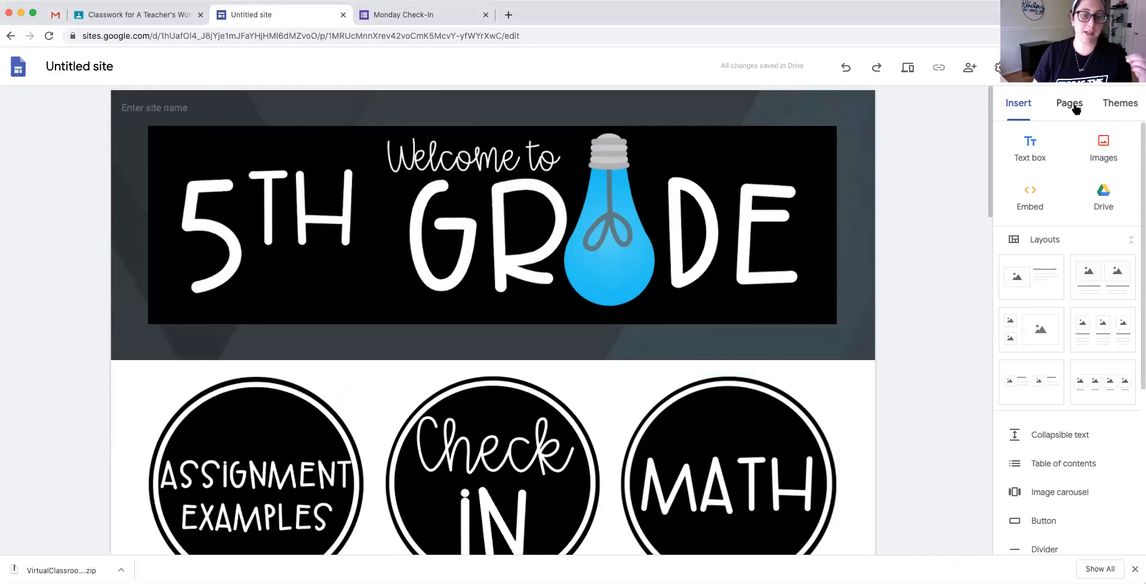
{"action": "scroll", "coordinate": [257, 418], "scroll_direction": "down", "scroll_amount": 2}
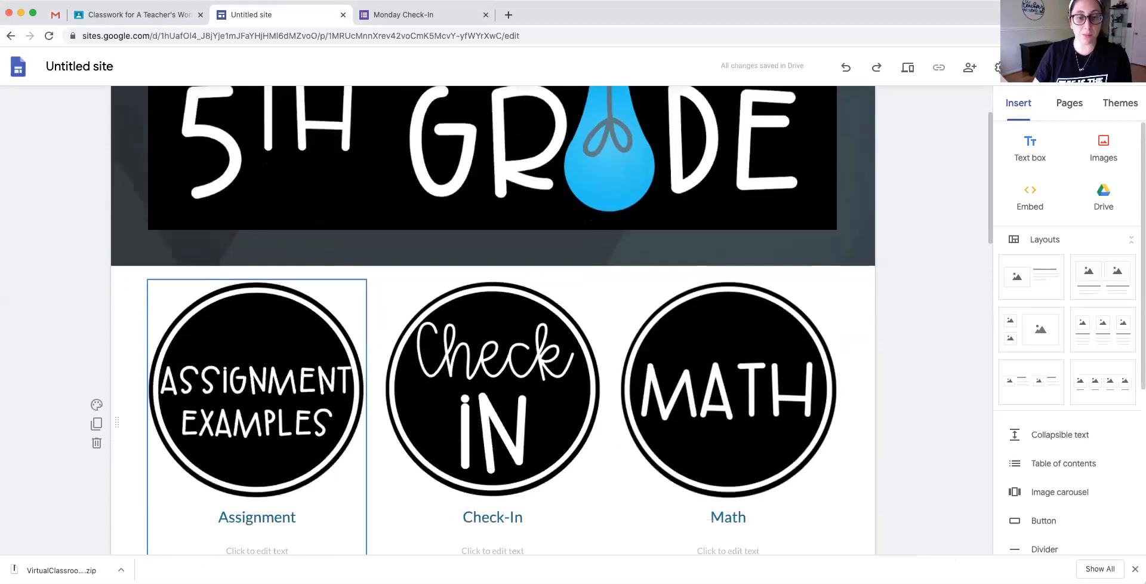
{"action": "scroll", "coordinate": [735, 340], "scroll_direction": "down", "scroll_amount": 2}
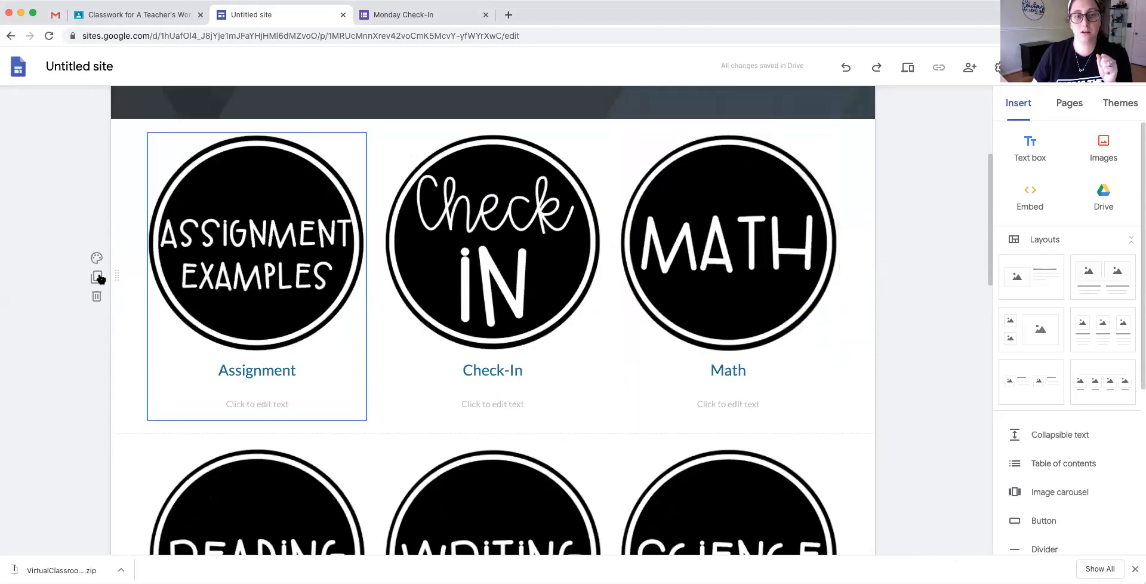
{"action": "left_click", "coordinate": [1069, 104]}
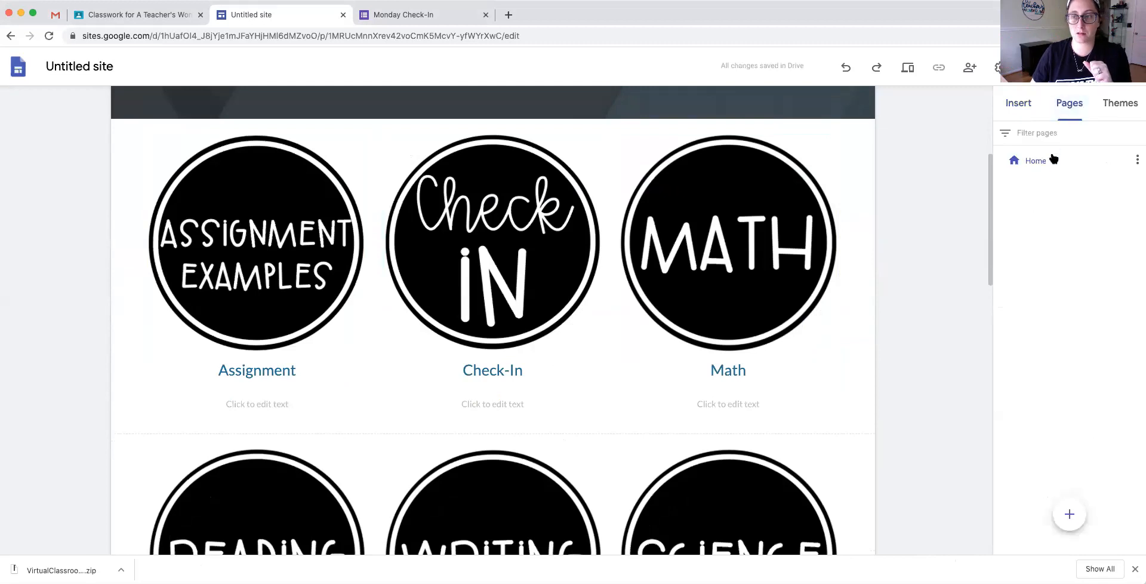
{"action": "left_click", "coordinate": [1069, 514]}
{"action": "type", "text": "Assi"}
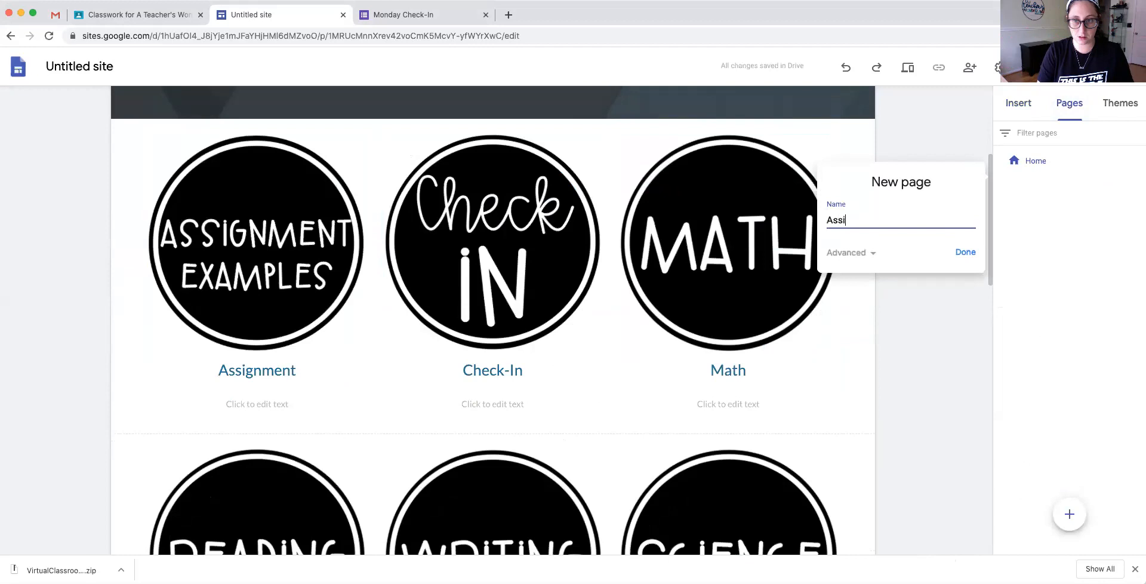
{"action": "type", "text": "gnment Exap"}
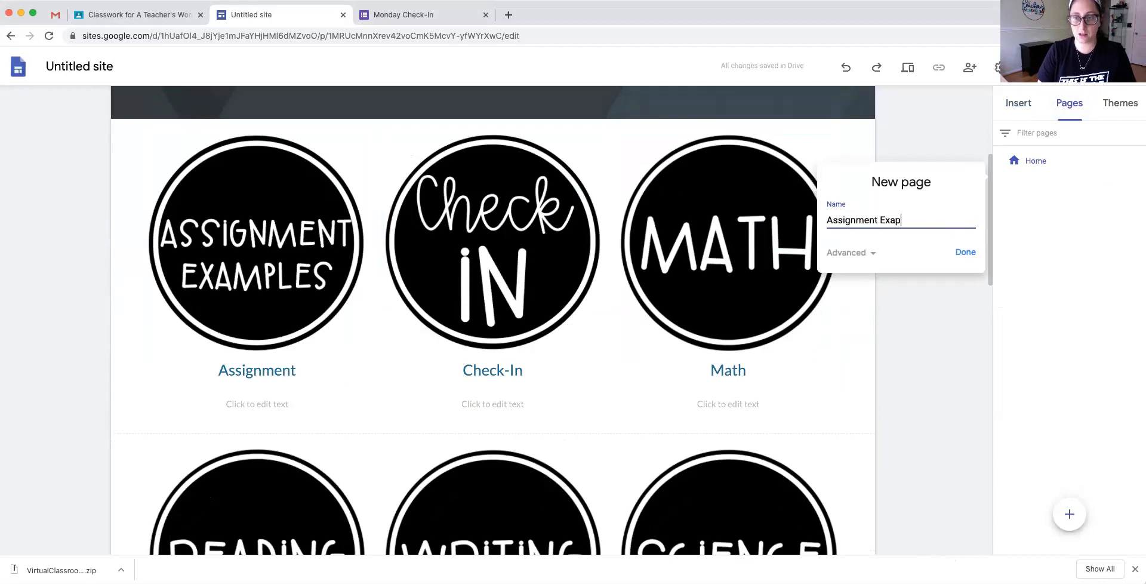
{"action": "type", "text": "ples"}
{"action": "key", "text": "Return"}
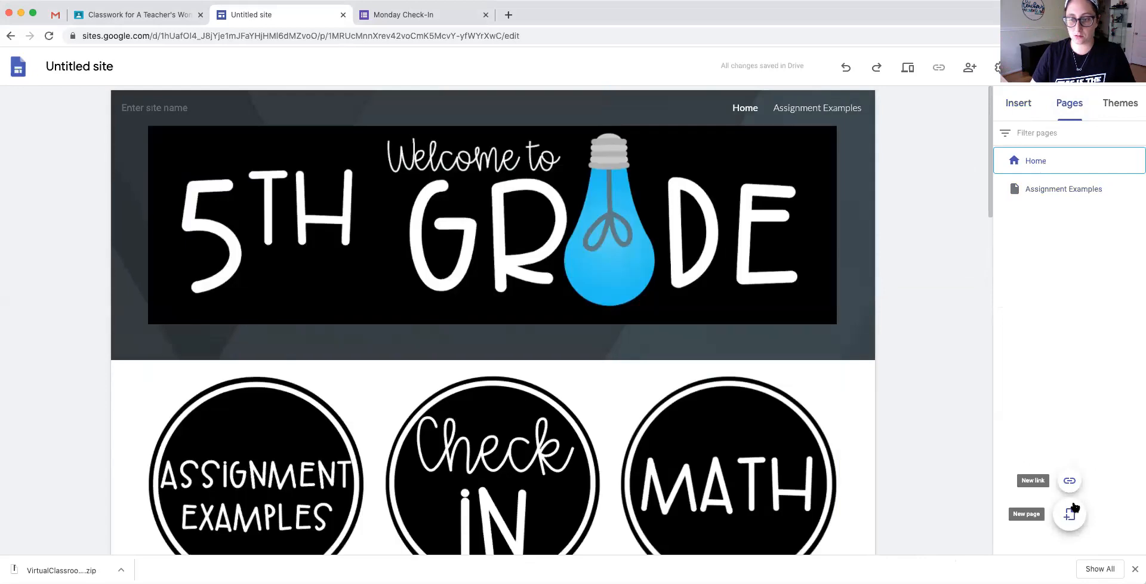
Create a page named "Check-In" and move it below Assignment Examples in the page list.
{"action": "left_click", "coordinate": [1069, 513]}
{"action": "type", "text": "Check-In"}
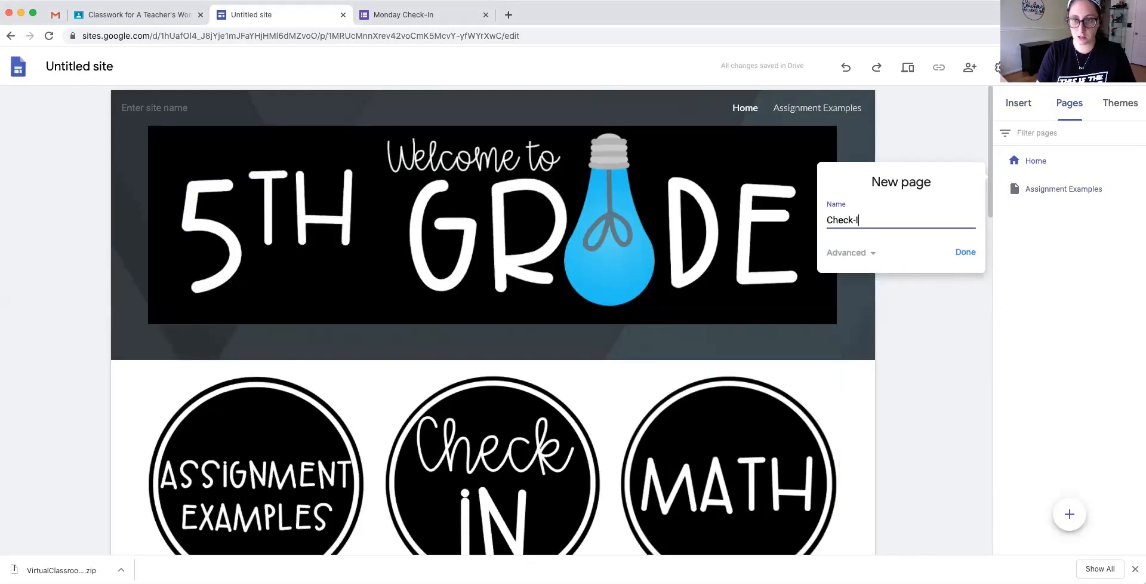
{"action": "key", "text": "Return"}
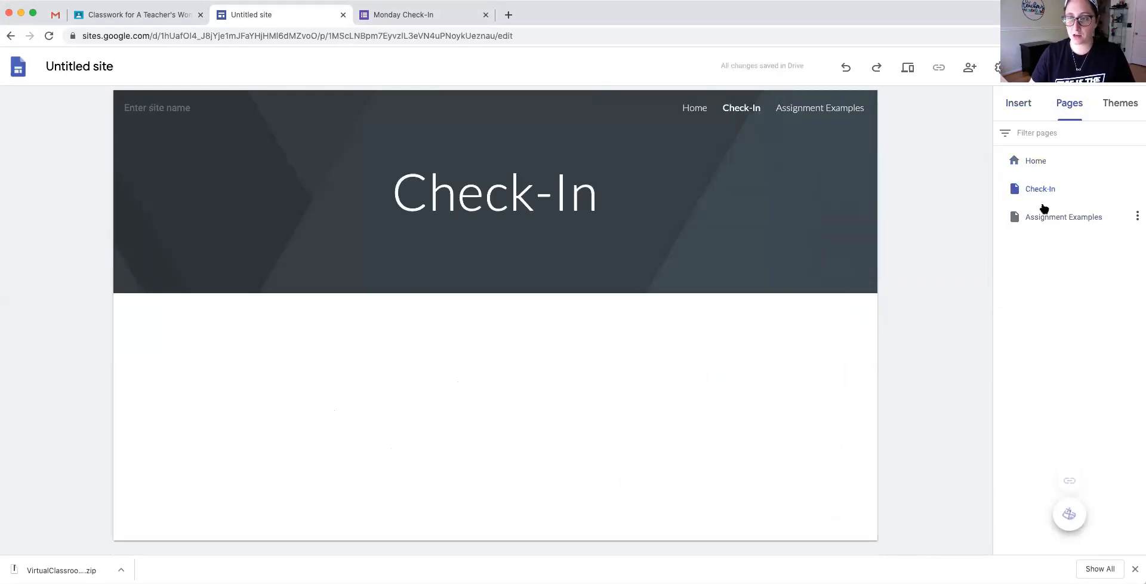
{"action": "mouse_move", "coordinate": [1017, 219]}
{"action": "left_mouse_down"}
{"action": "mouse_move", "coordinate": [1020, 242]}
{"action": "mouse_move", "coordinate": [1027, 192]}
{"action": "mouse_move", "coordinate": [1015, 214]}
{"action": "mouse_move", "coordinate": [1026, 236]}
{"action": "left_mouse_up"}
Create two more site pages named "Math" and "reading".
{"action": "left_click", "coordinate": [1069, 515]}
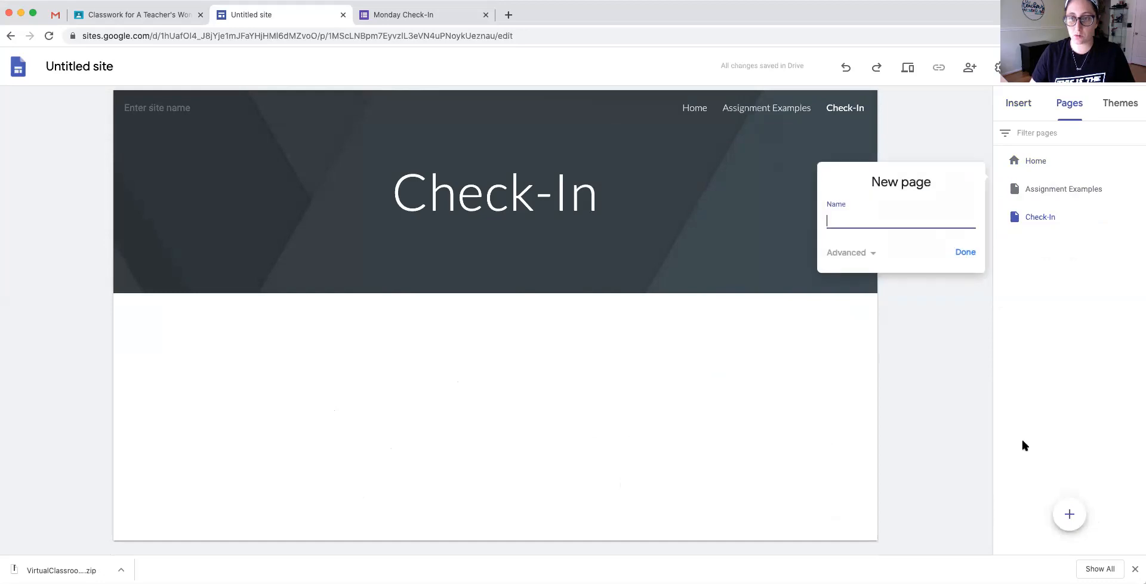
{"action": "type", "text": "Math"}
{"action": "key", "text": "Return"}
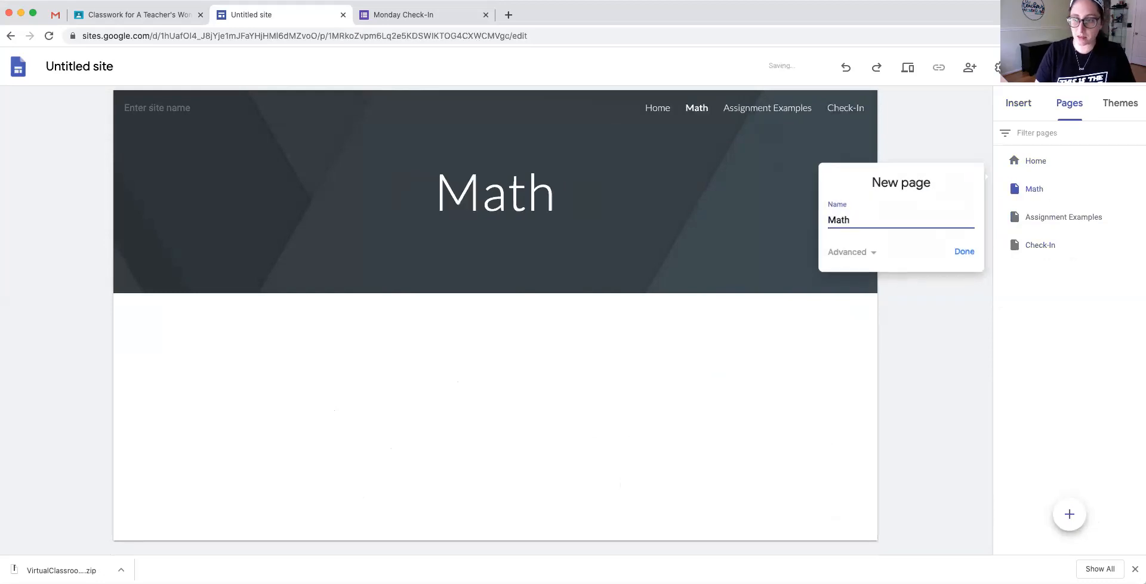
{"action": "left_click", "coordinate": [1067, 517]}
{"action": "type", "text": "reading"}
{"action": "key", "text": "Return"}
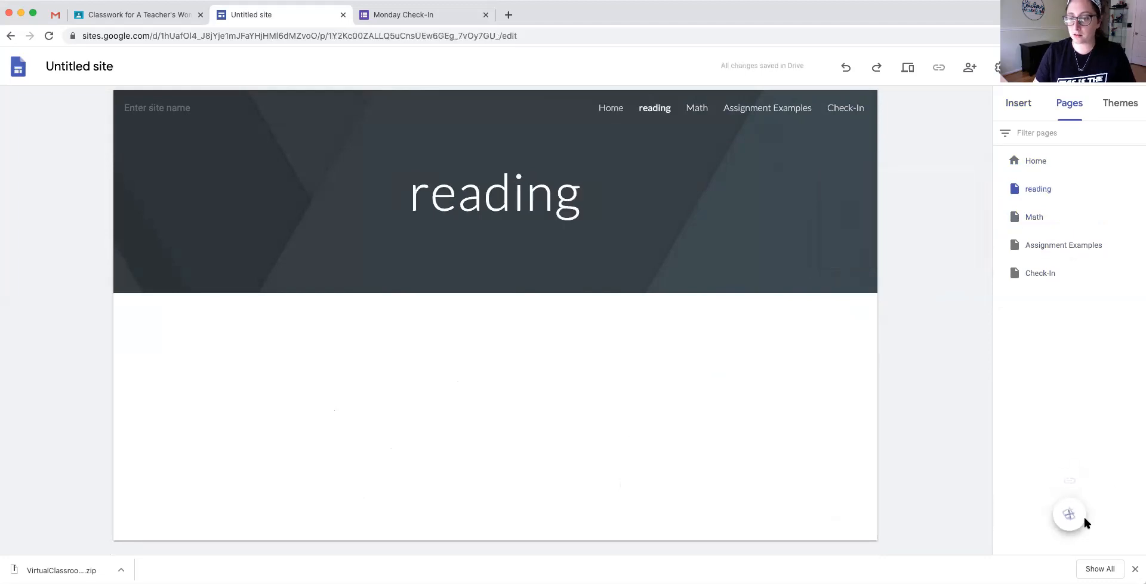
Create two more site pages named "Writing" and "Science".
{"action": "left_click", "coordinate": [1065, 517]}
{"action": "type", "text": "Wri"}
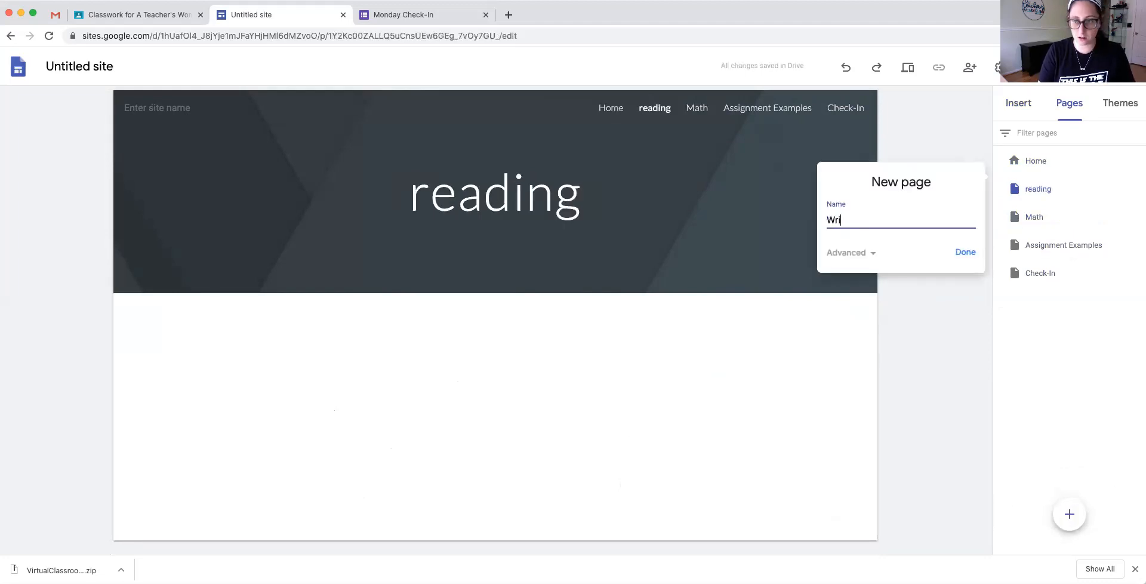
{"action": "type", "text": "ting"}
{"action": "key", "text": "Return"}
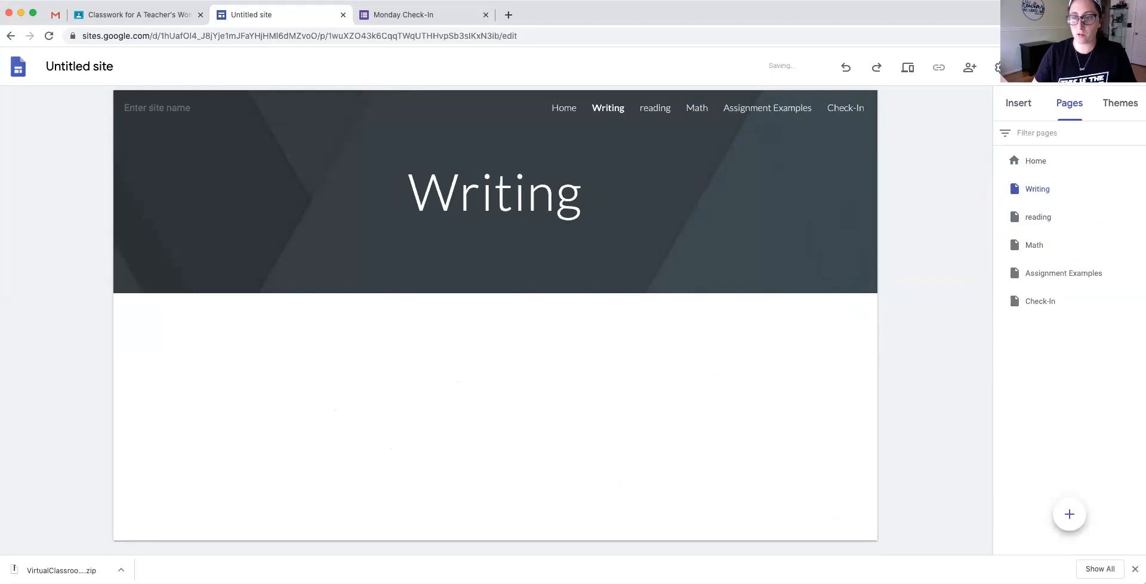
{"action": "left_click", "coordinate": [1069, 514]}
{"action": "type", "text": "Science"}
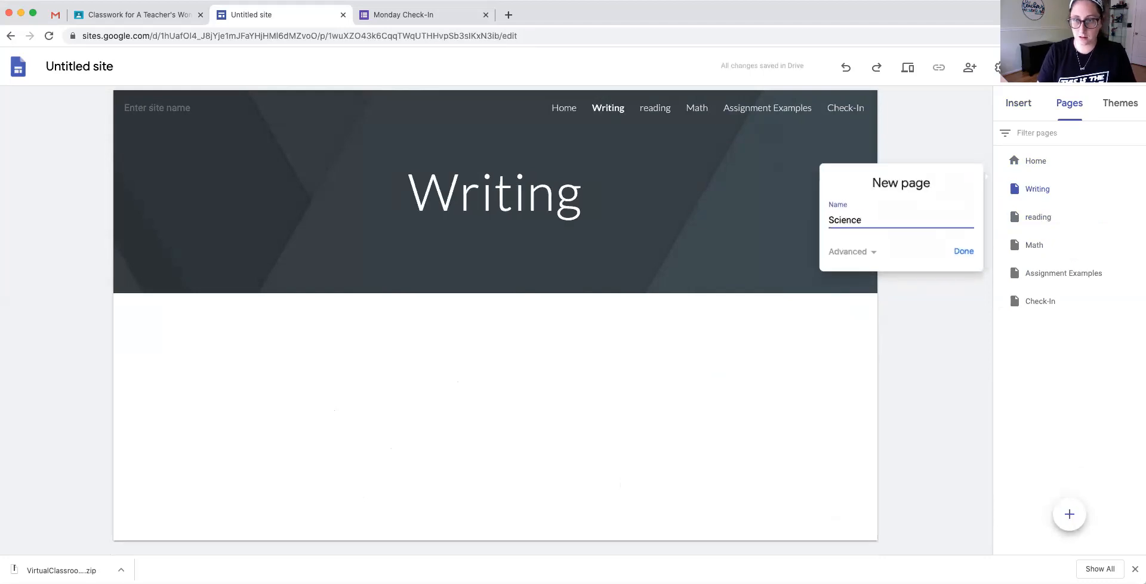
{"action": "key", "text": "Return"}
Create a "Fine Arts" page, then reorder the page list so Fine Arts is last with Science directly above it.
{"action": "left_click", "coordinate": [1069, 515]}
{"action": "type", "text": "Fin"}
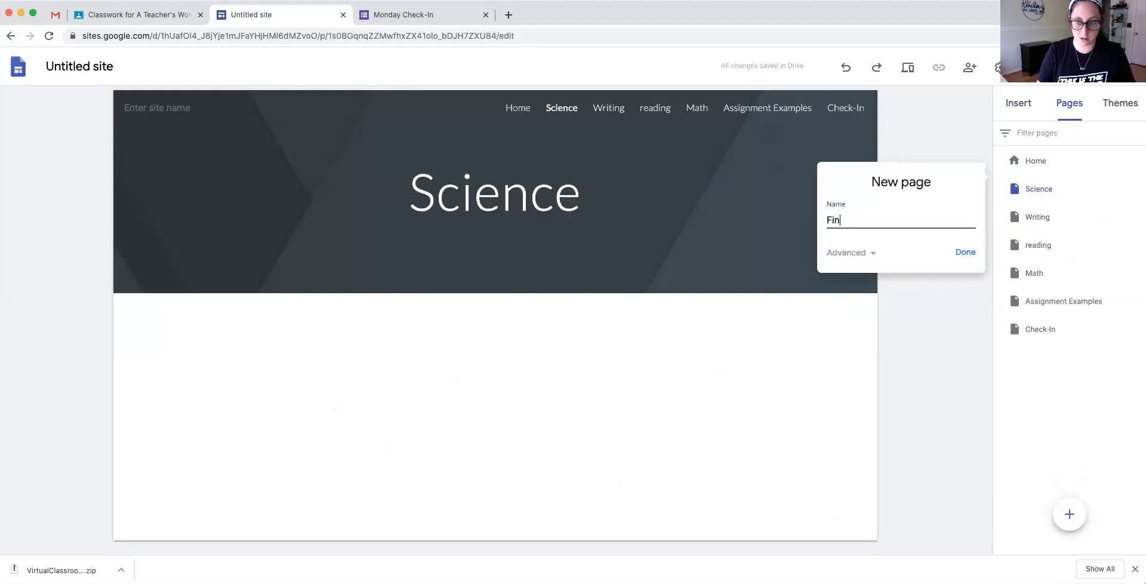
{"action": "type", "text": "e Arts"}
{"action": "key", "text": "Return"}
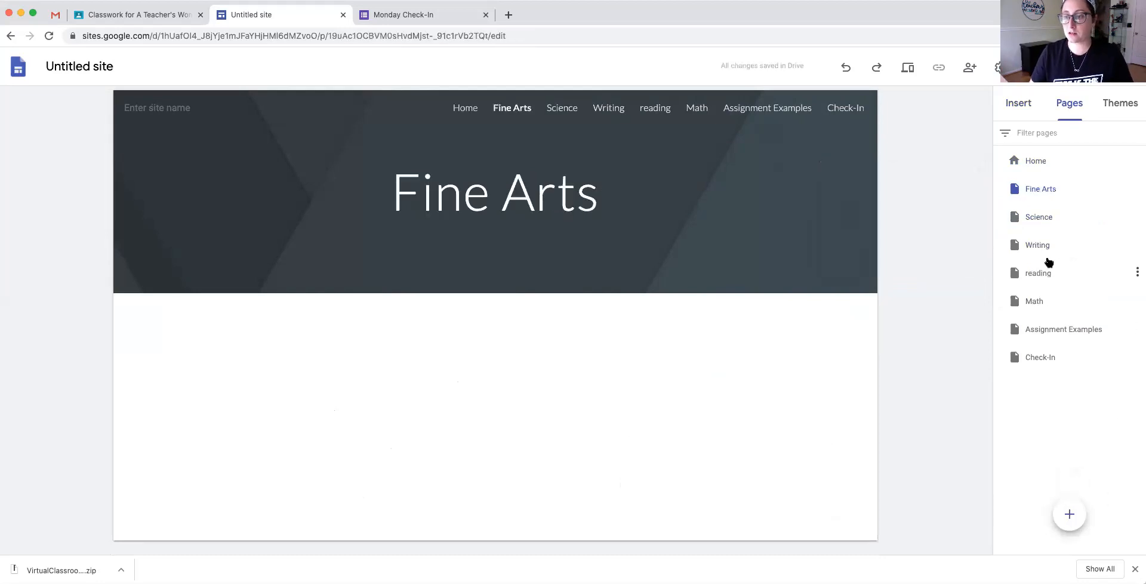
{"action": "left_click_drag", "start_coordinate": [1015, 192], "coordinate": [1033, 367]}
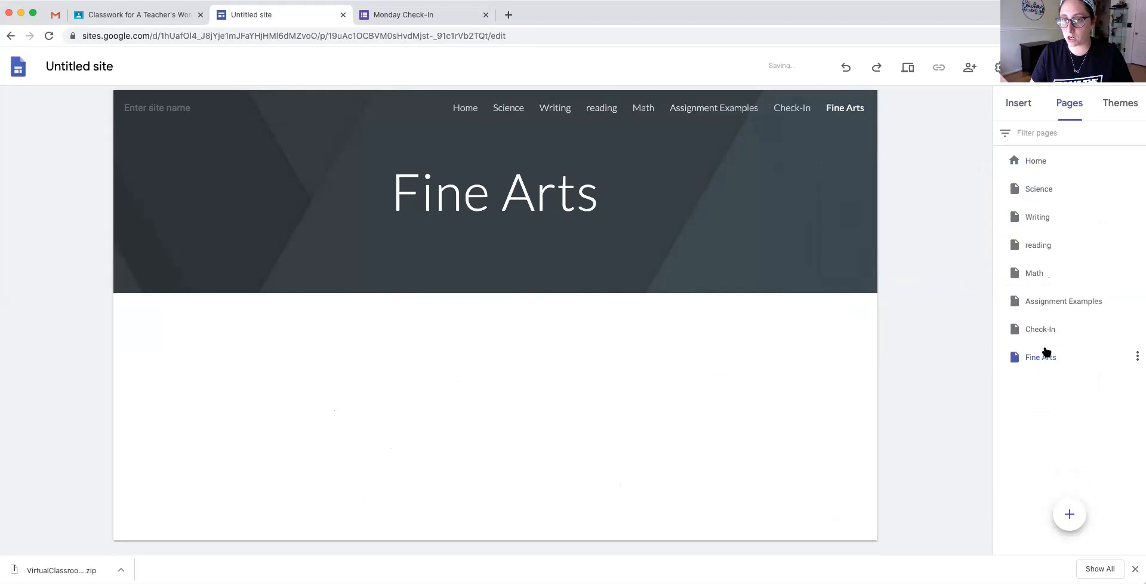
{"action": "left_click_drag", "start_coordinate": [1013, 191], "coordinate": [1023, 341]}
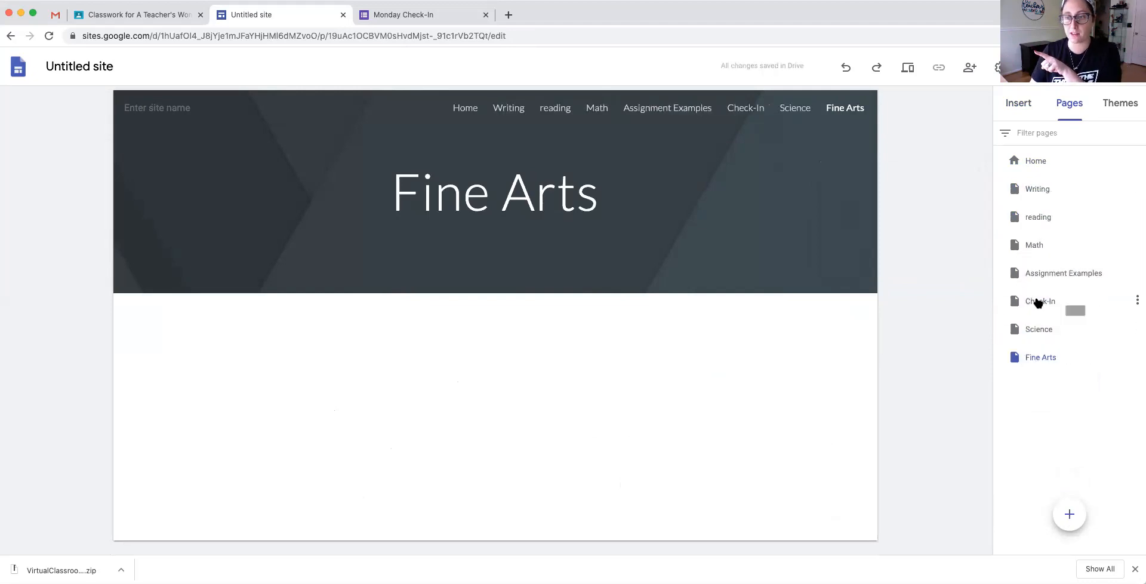
Rename the "reading" page to "Reading" with a capital R.
{"action": "double_click", "coordinate": [1036, 218]}
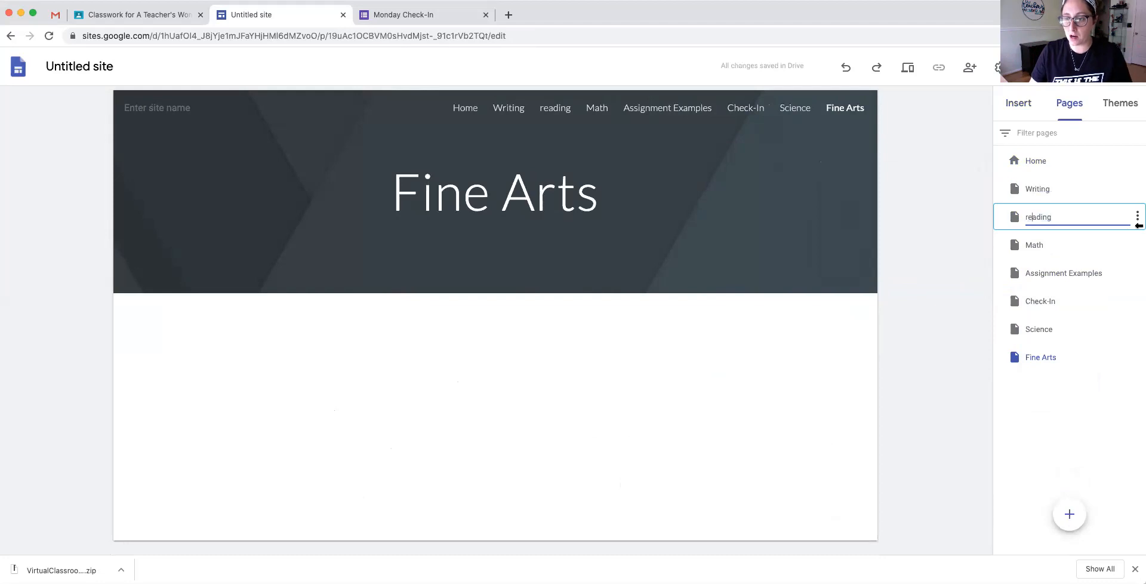
{"action": "key", "text": "BackSpace"}
{"action": "type", "text": "R"}
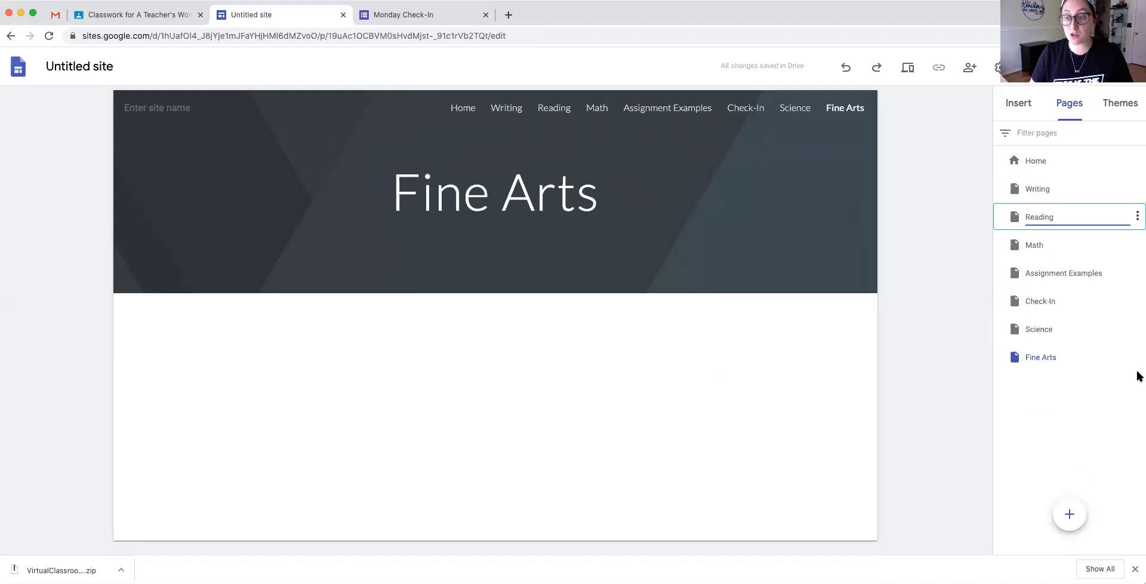
Move the Assignment Examples page directly below Home in the page list.
{"action": "left_click_drag", "start_coordinate": [1014, 273], "coordinate": [1016, 188]}
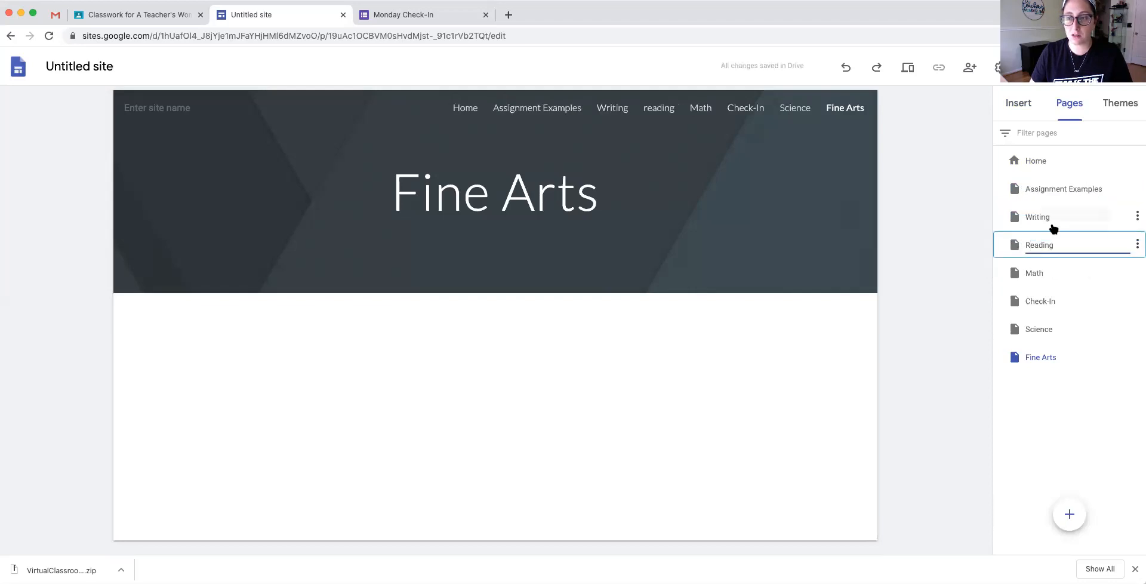
Reorder the page list so Check-In follows Assignment Examples, with Math, Reading and Writing in sequence below it.
{"action": "left_click_drag", "start_coordinate": [1014, 217], "coordinate": [1006, 198]}
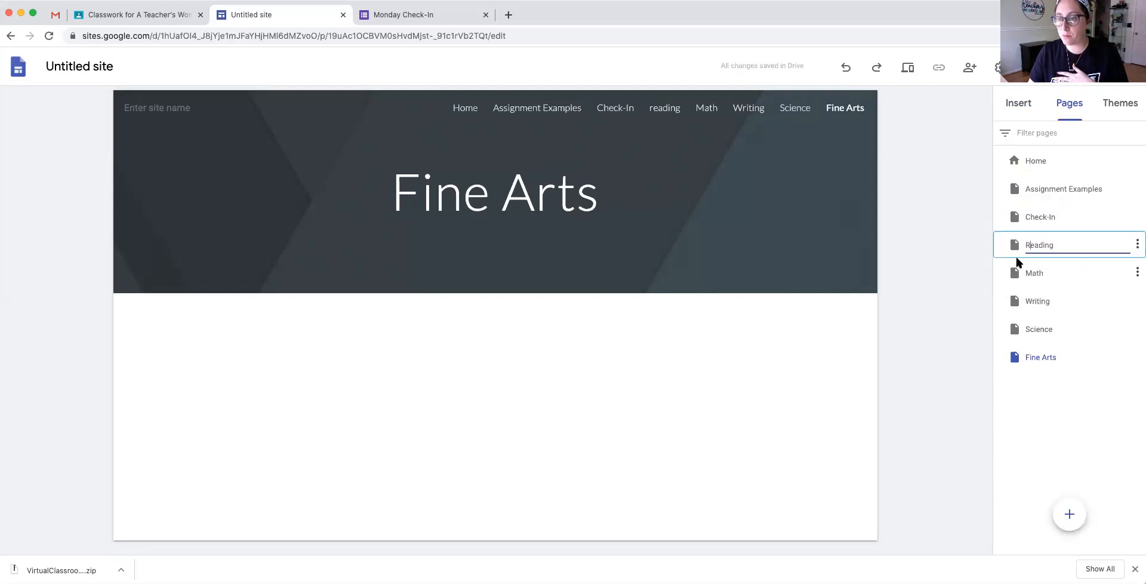
{"action": "left_click_drag", "start_coordinate": [1014, 278], "coordinate": [1045, 268]}
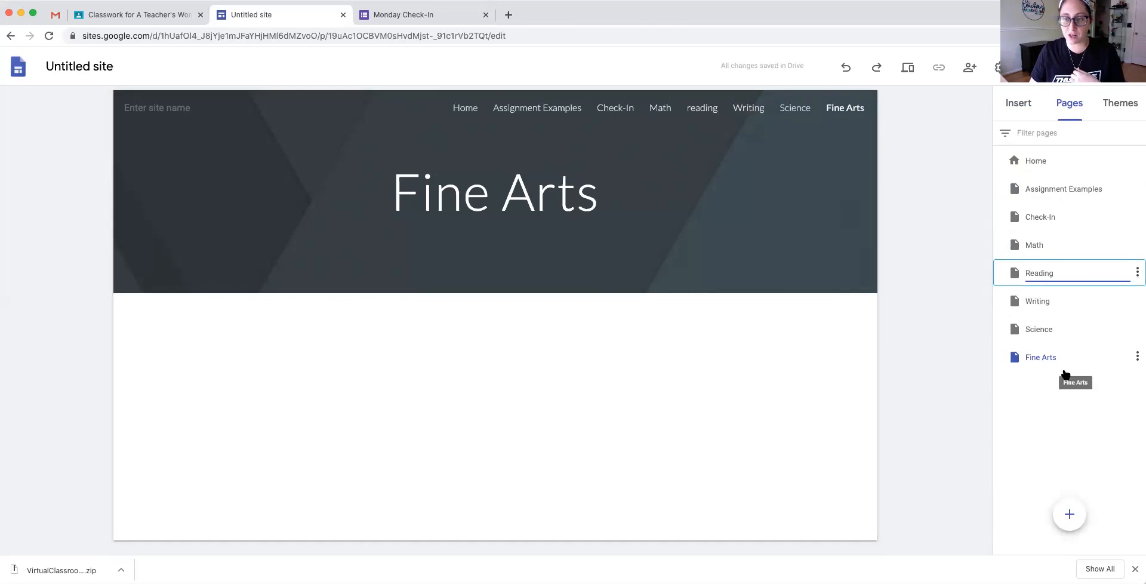
Open the Check-In page and insert two rows of the three-column image-and-text layout.
{"action": "left_click", "coordinate": [1037, 224]}
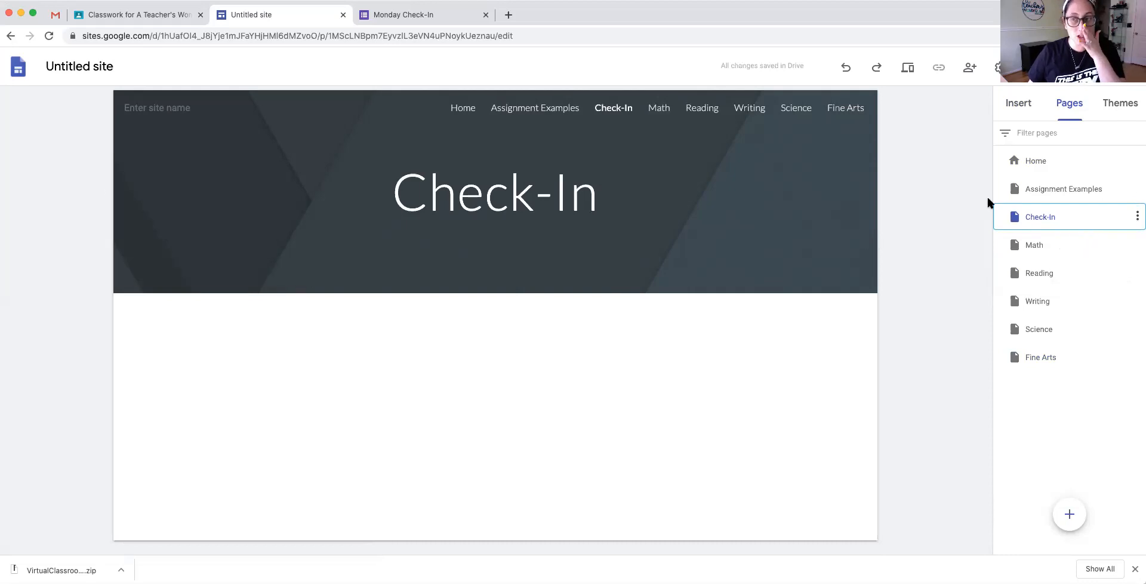
{"action": "left_click", "coordinate": [1014, 104]}
{"action": "left_click", "coordinate": [1105, 330]}
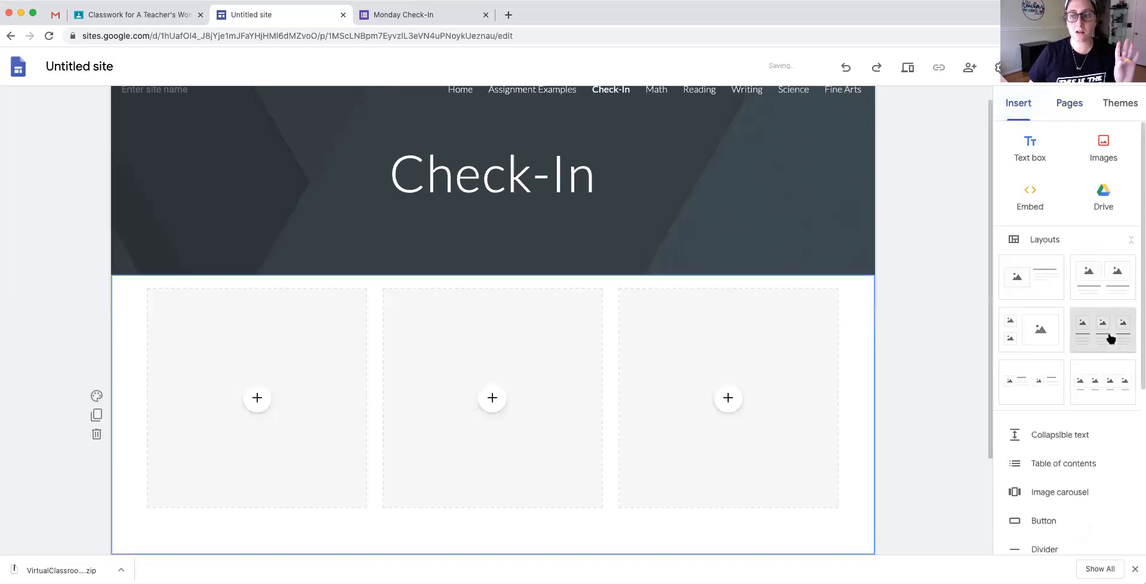
{"action": "left_click", "coordinate": [1096, 327]}
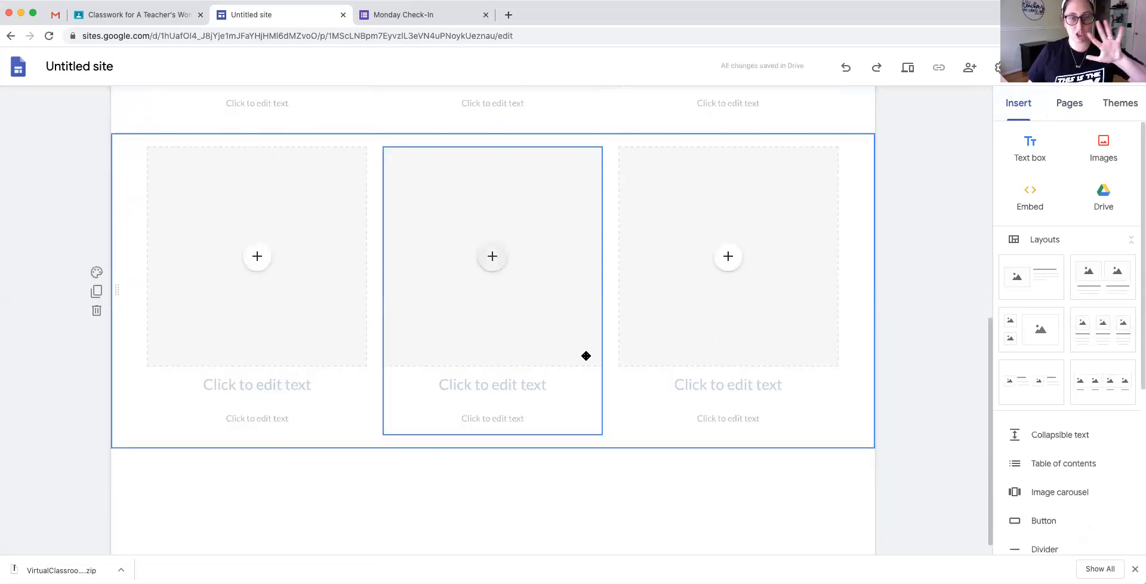
{"action": "scroll", "coordinate": [585, 356], "scroll_direction": "up", "scroll_amount": 4}
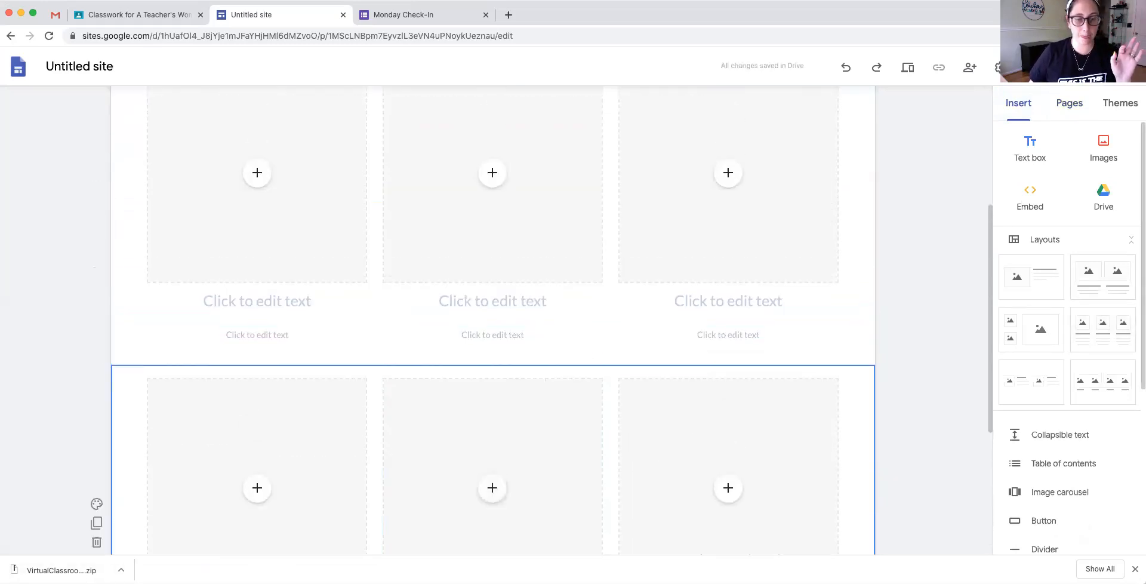
Place the Monday, Tuesday and Wednesday images in the first row's placeholders and Thursday and Friday in the second row's first two.
{"action": "left_click", "coordinate": [78, 582]}
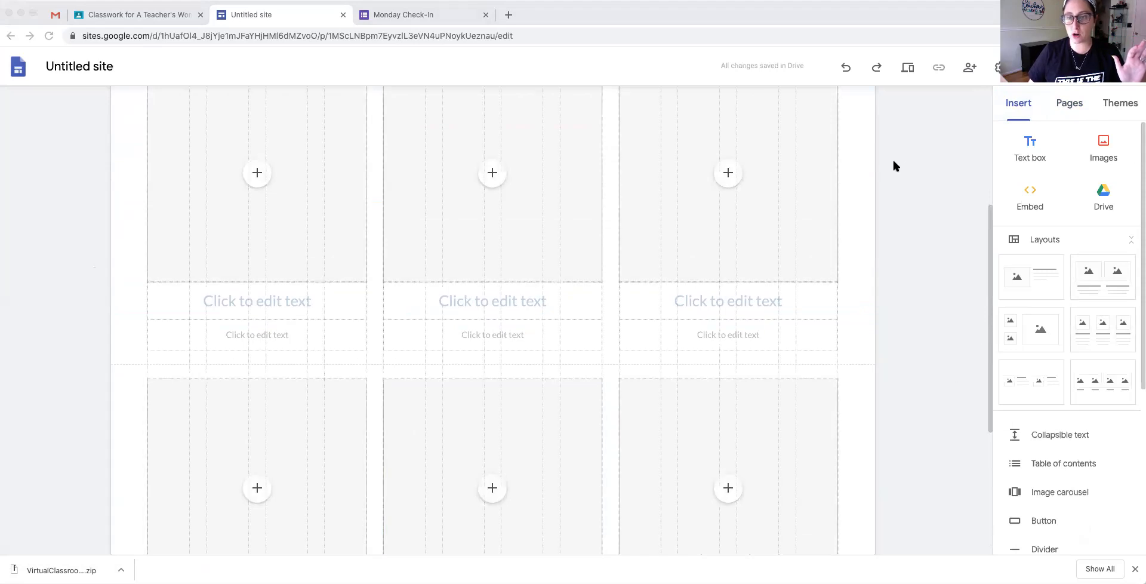
{"action": "left_click_drag", "start_coordinate": [804, 172], "coordinate": [678, 179]}
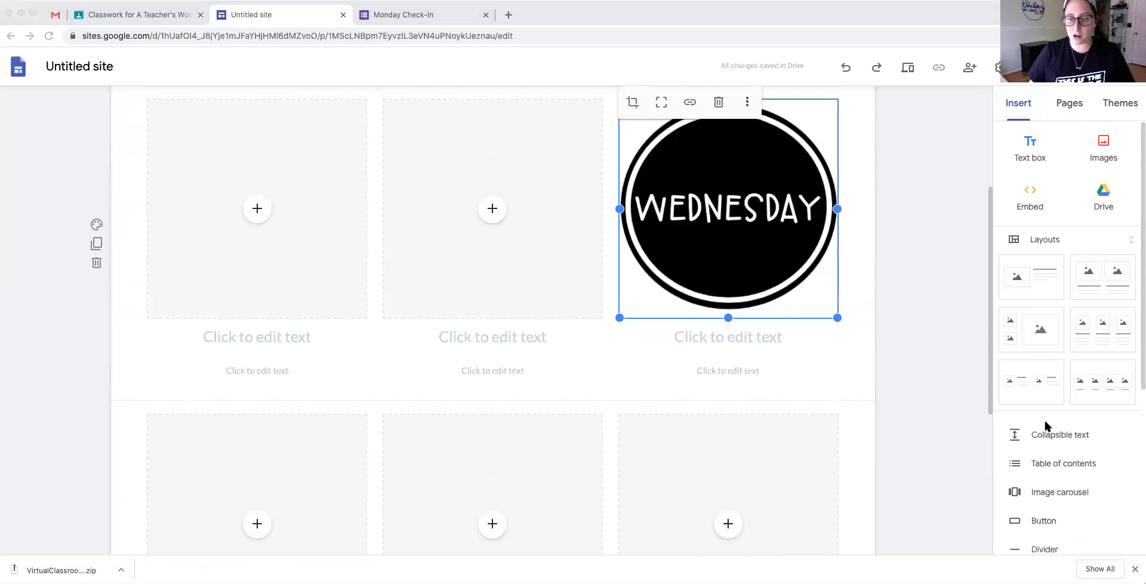
{"action": "left_click_drag", "start_coordinate": [925, 427], "coordinate": [501, 222]}
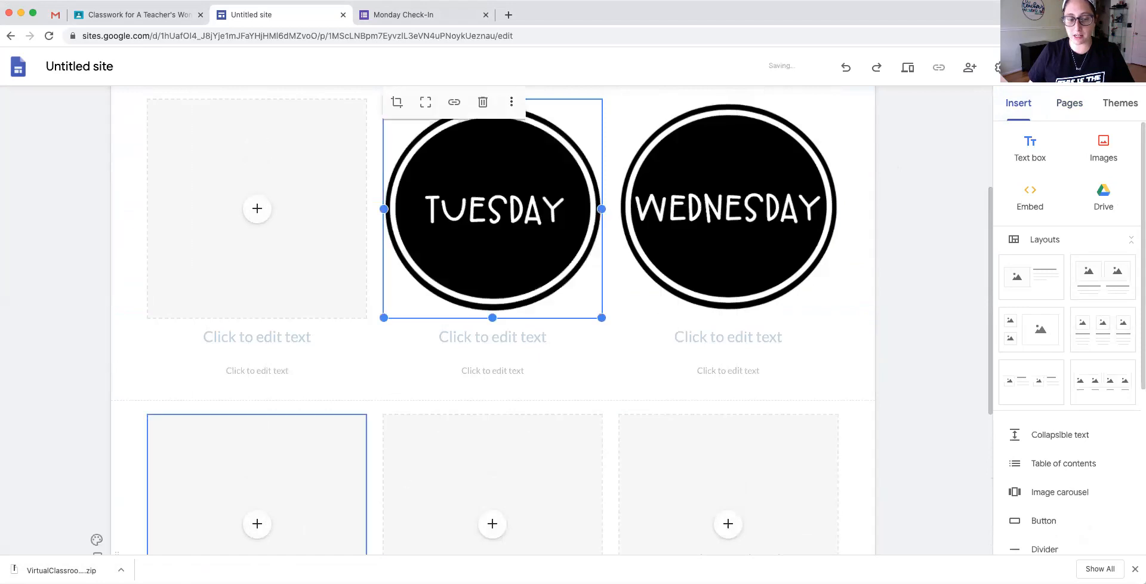
{"action": "left_click_drag", "start_coordinate": [909, 396], "coordinate": [260, 234]}
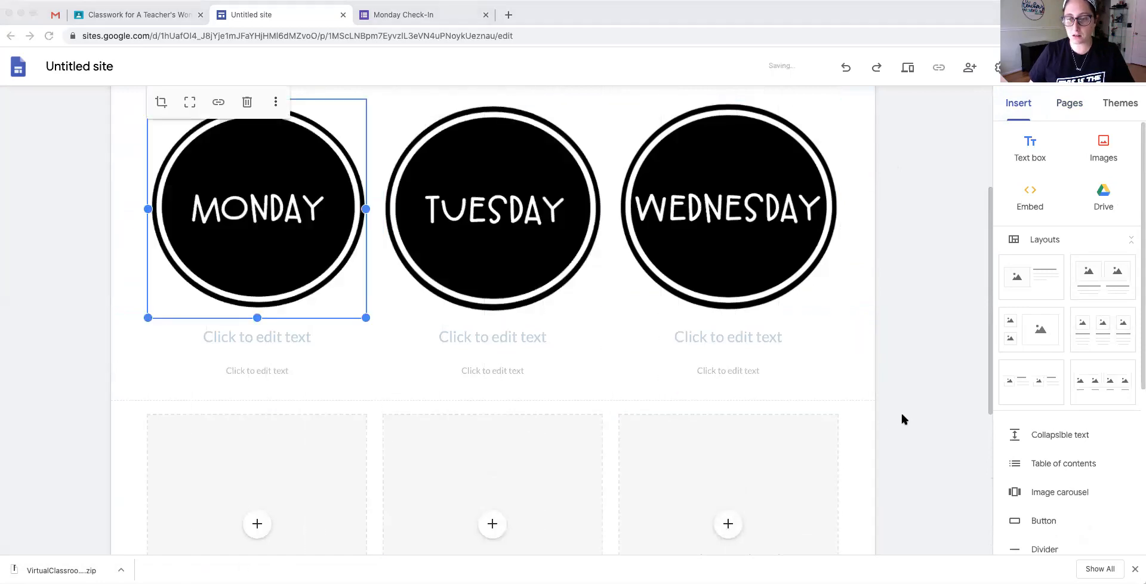
{"action": "left_click_drag", "start_coordinate": [902, 416], "coordinate": [270, 463]}
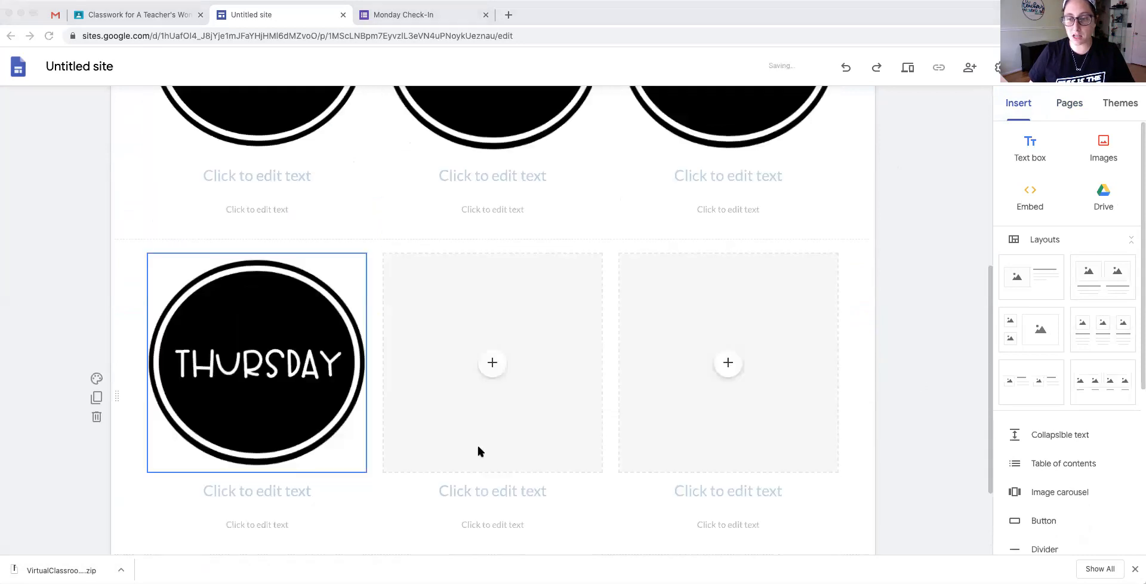
{"action": "left_click_drag", "start_coordinate": [898, 391], "coordinate": [499, 328]}
Enter the heading "Monday Check-In" under the Monday image.
{"action": "scroll", "coordinate": [353, 390], "scroll_direction": "up", "scroll_amount": 4}
{"action": "left_click", "coordinate": [314, 432]}
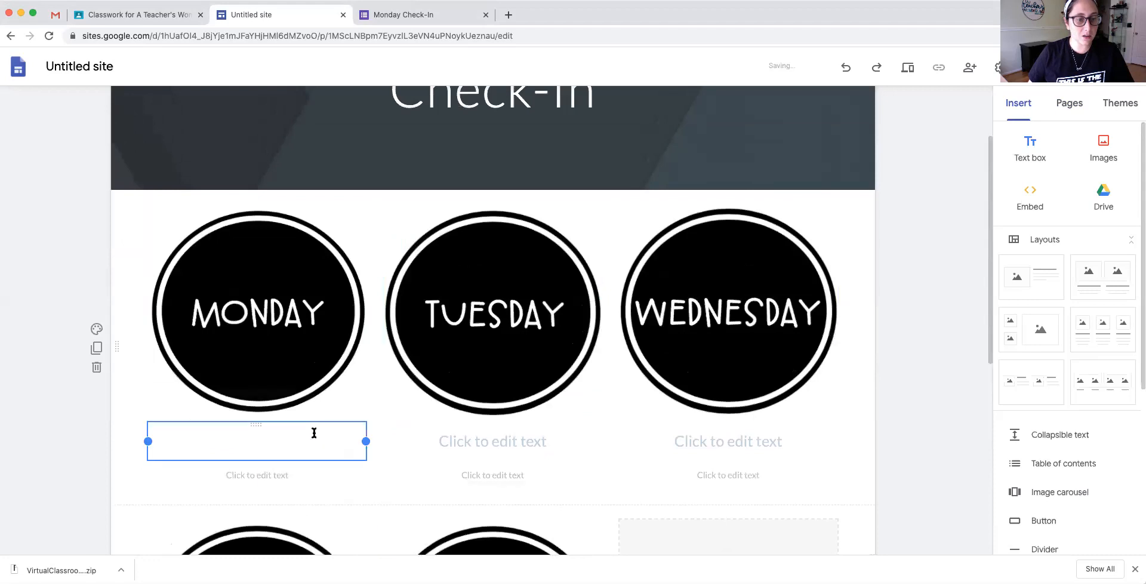
{"action": "type", "text": "Monday Checl-"}
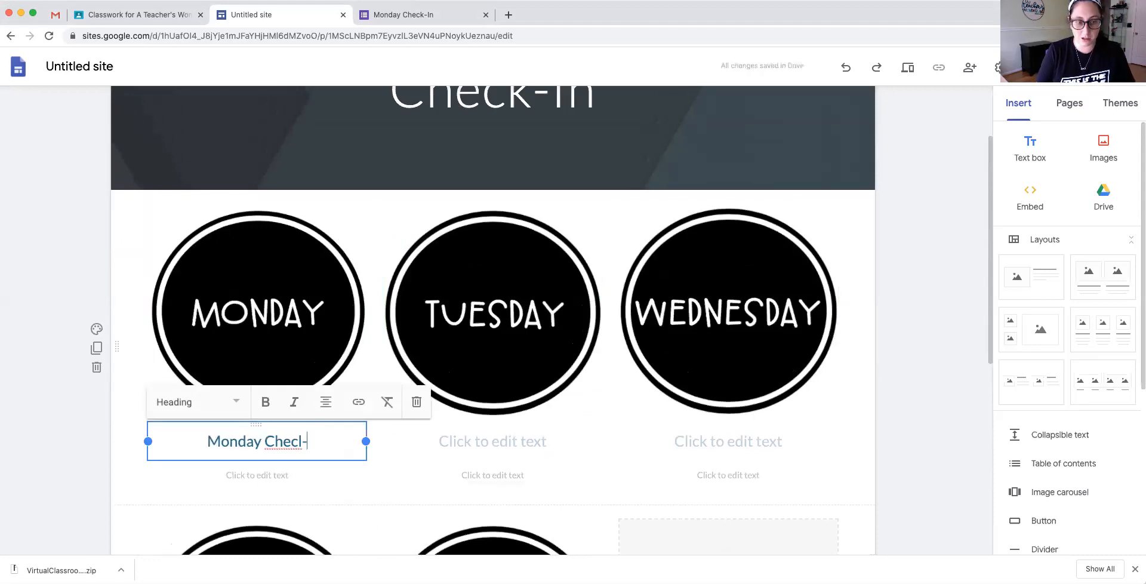
{"action": "key", "text": "BackSpace"}
{"action": "type", "text": "k-In"}
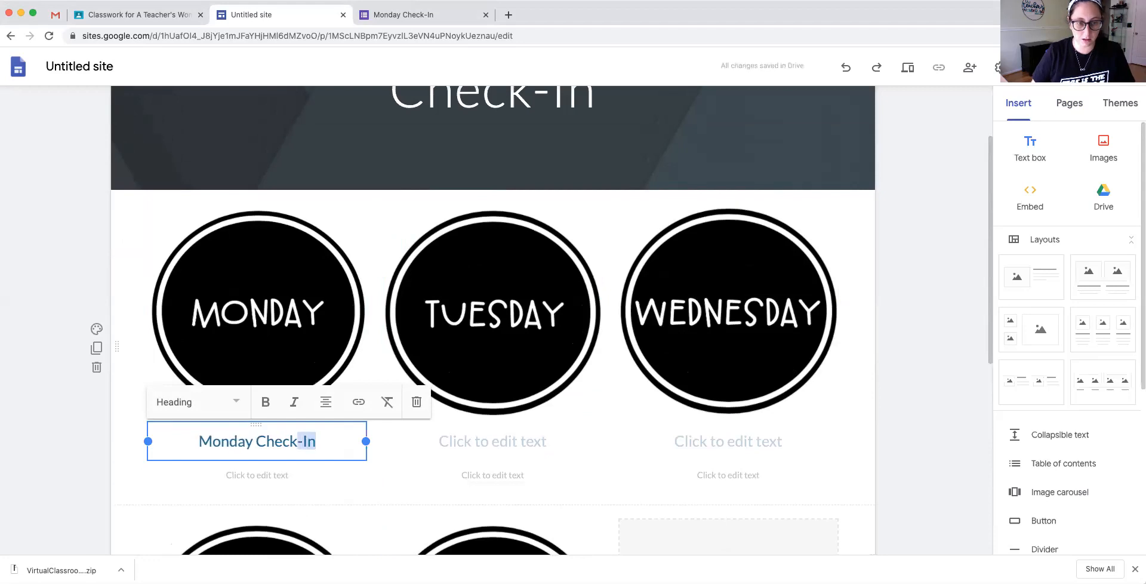
{"action": "key", "text": "Return"}
{"action": "key", "text": "ctrl+z"}
Enter the headings "Tuesday Check-In" and "Wednesday Check-In" under their matching day images.
{"action": "left_click", "coordinate": [490, 438]}
{"action": "type", "text": "Tuesday"}
{"action": "type", "text": "Check-In"}
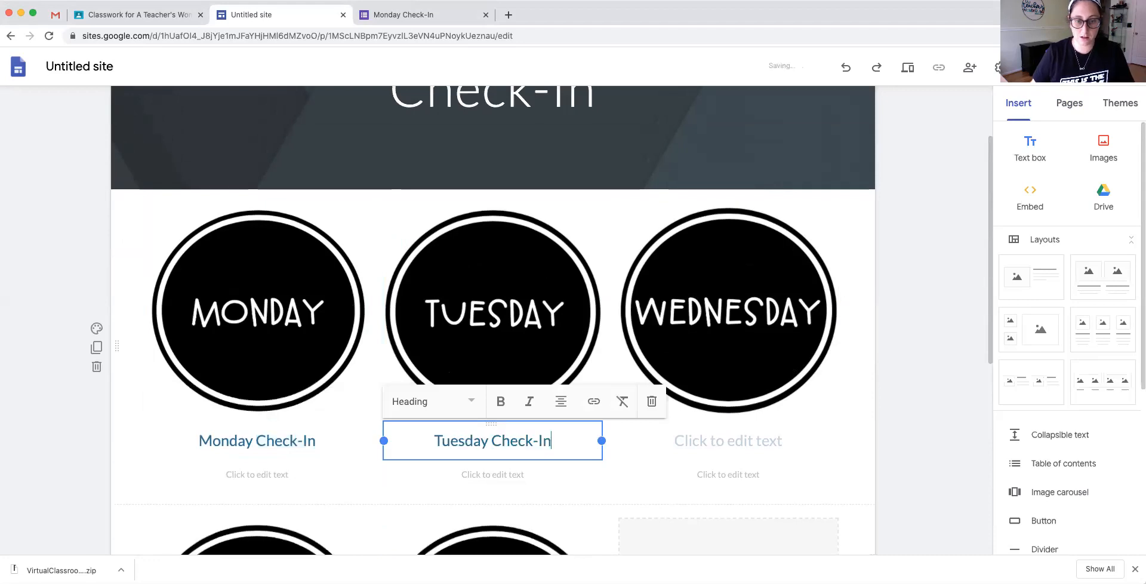
{"action": "left_click", "coordinate": [777, 444]}
{"action": "type", "text": "Wedned"}
{"action": "key", "text": "BackSpace"}
{"action": "type", "text": "sday"}
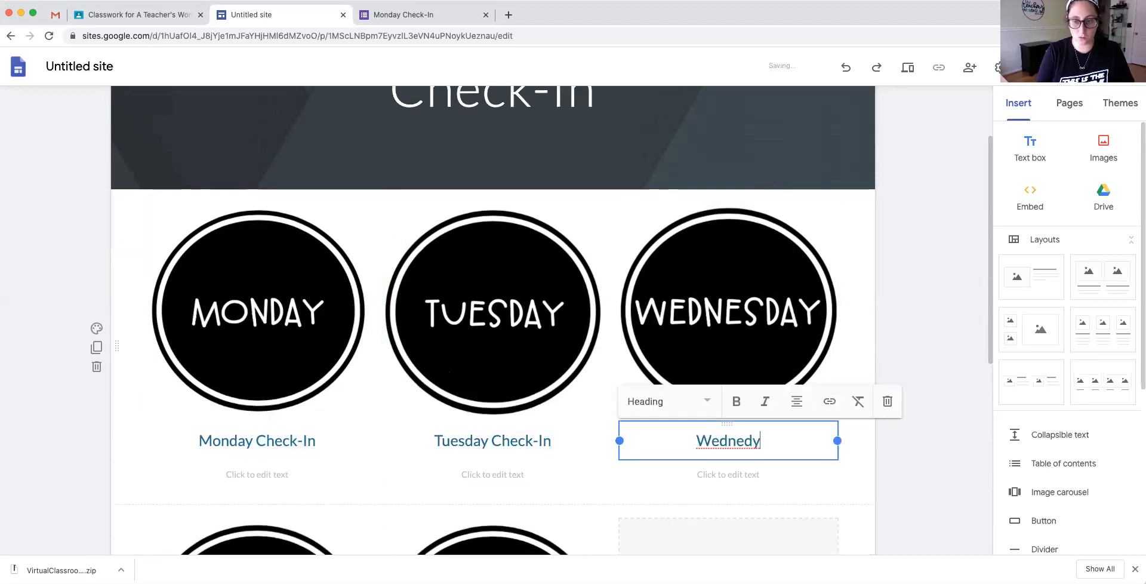
{"action": "type", "text": "Check-In"}
Enter the headings "Thursday Check-In" and "Friday Check-In" under the second row's day images.
{"action": "scroll", "coordinate": [761, 438], "scroll_direction": "down", "scroll_amount": 2}
{"action": "scroll", "coordinate": [761, 439], "scroll_direction": "down", "scroll_amount": 5}
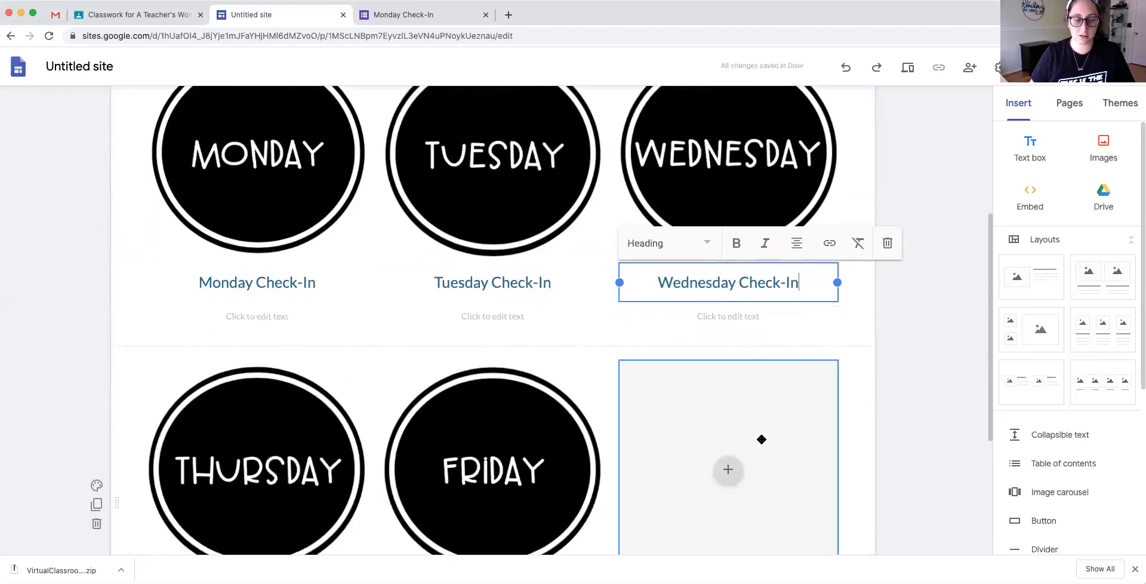
{"action": "left_click", "coordinate": [284, 391]}
{"action": "type", "text": "thufsday"}
{"action": "key", "text": "super+a"}
{"action": "type", "text": "Thursday"}
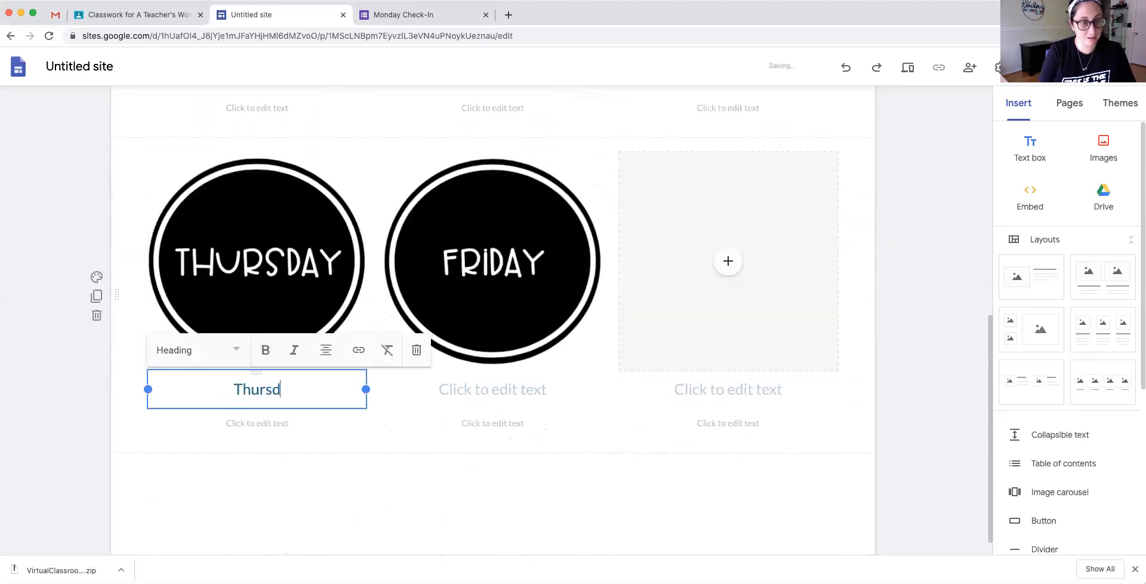
{"action": "type", "text": "Check-In"}
{"action": "left_click", "coordinate": [501, 392]}
{"action": "type", "text": "Fr"}
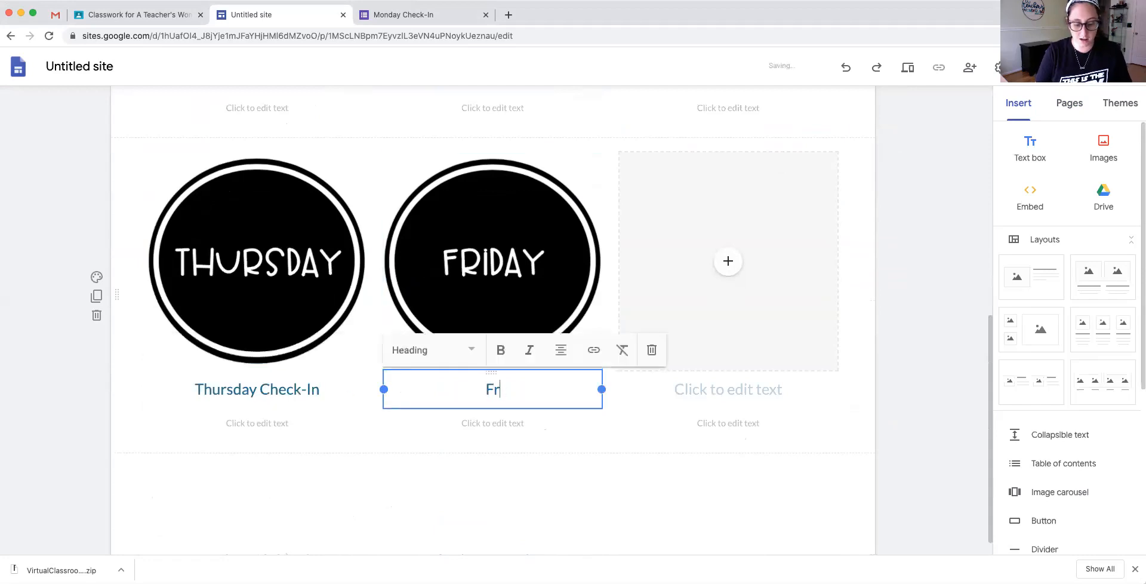
{"action": "type", "text": "iday Check-In"}
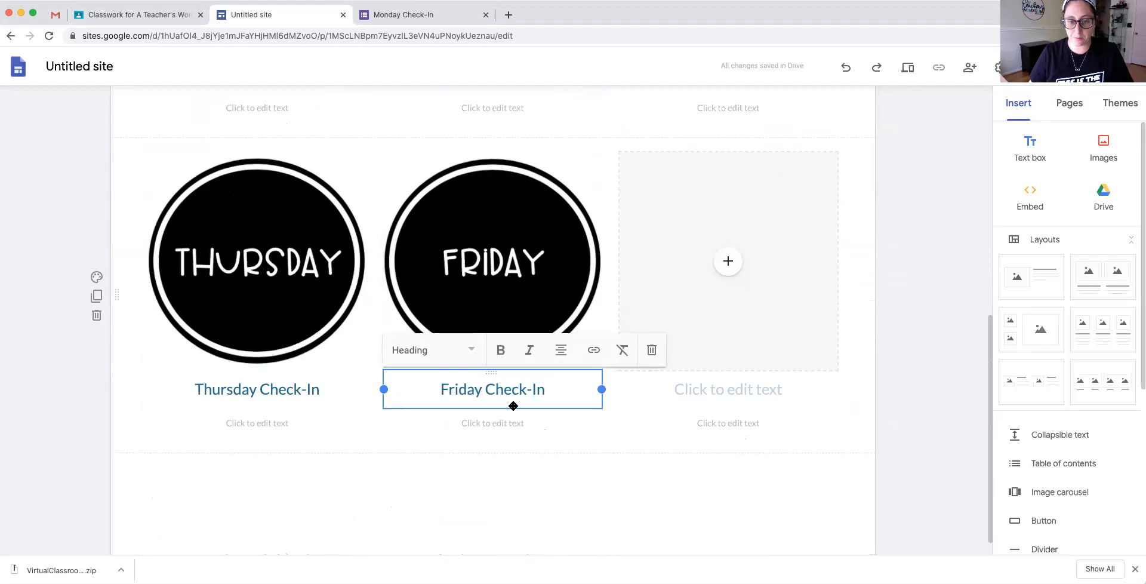
{"action": "left_click", "coordinate": [647, 470]}
Add a subpage named "Monday" under the Check-In page.
{"action": "left_click", "coordinate": [1069, 108]}
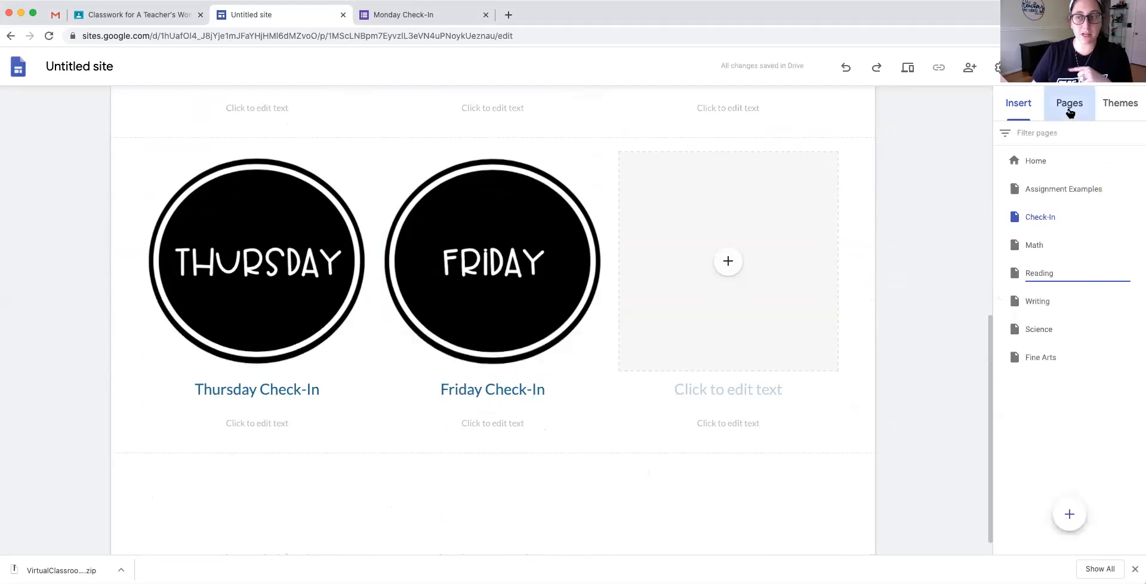
{"action": "left_click", "coordinate": [1040, 218]}
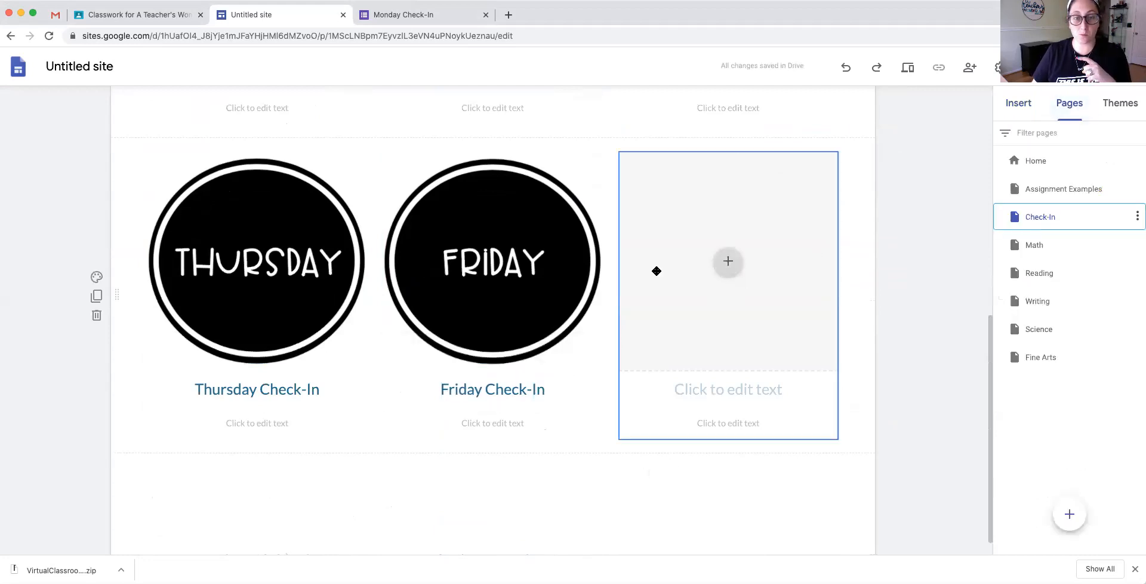
{"action": "left_click", "coordinate": [1135, 216]}
{"action": "left_click", "coordinate": [1077, 310]}
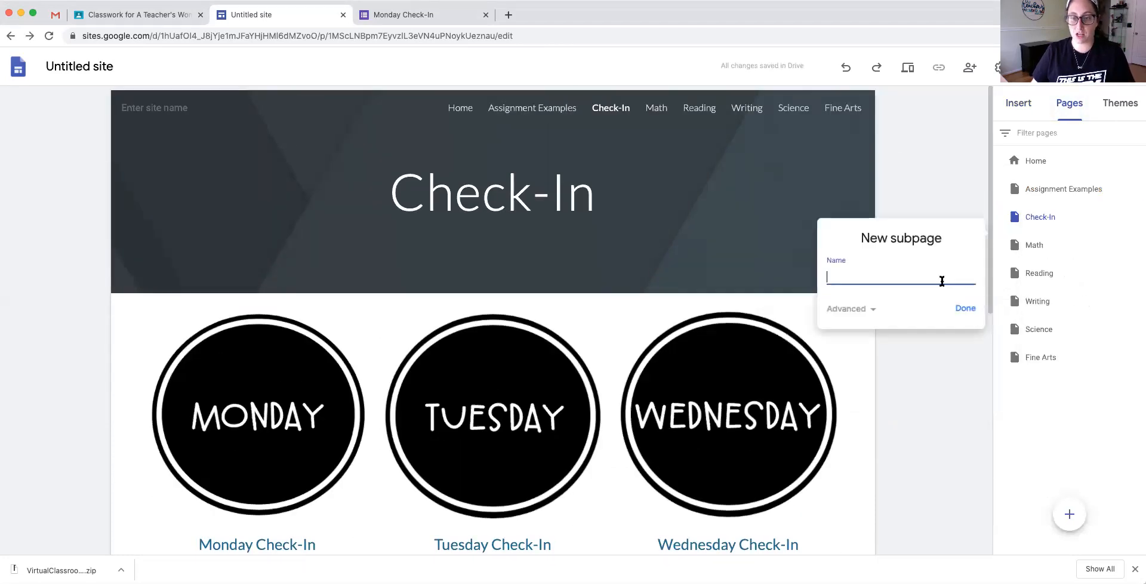
{"action": "type", "text": "Monday"}
{"action": "key", "text": "Return"}
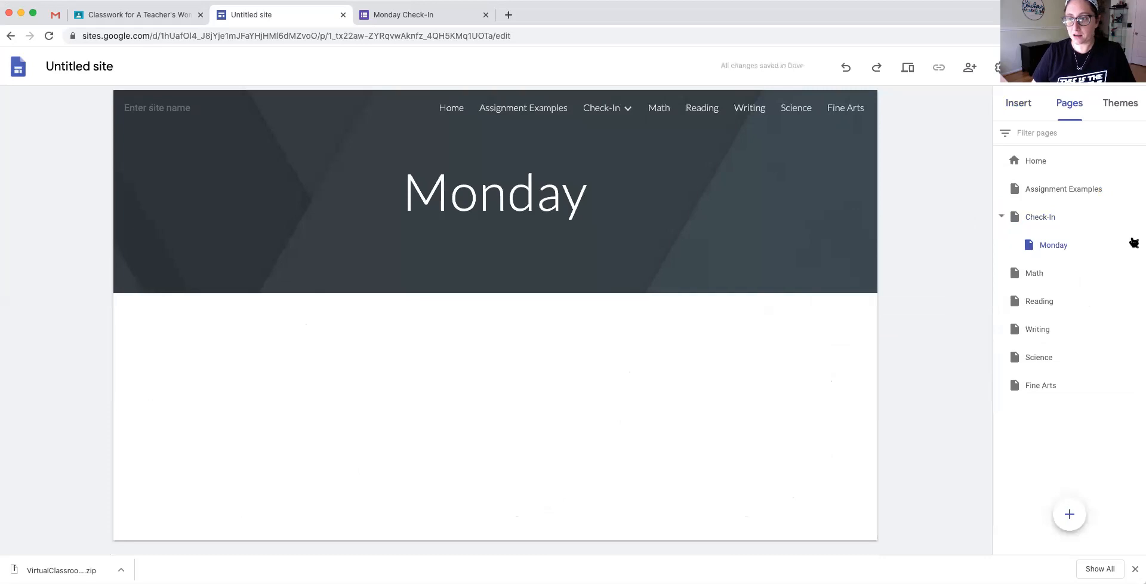
Add two more subpages under Check-In named "Tuesday" and "Wednesday".
{"action": "left_click", "coordinate": [1129, 218]}
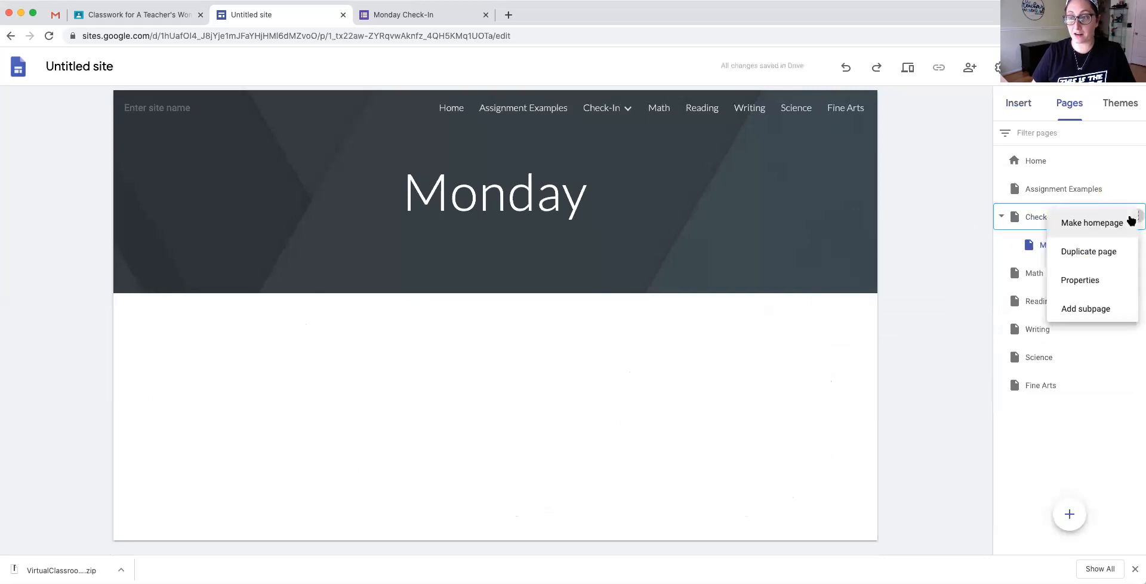
{"action": "left_click", "coordinate": [1078, 309]}
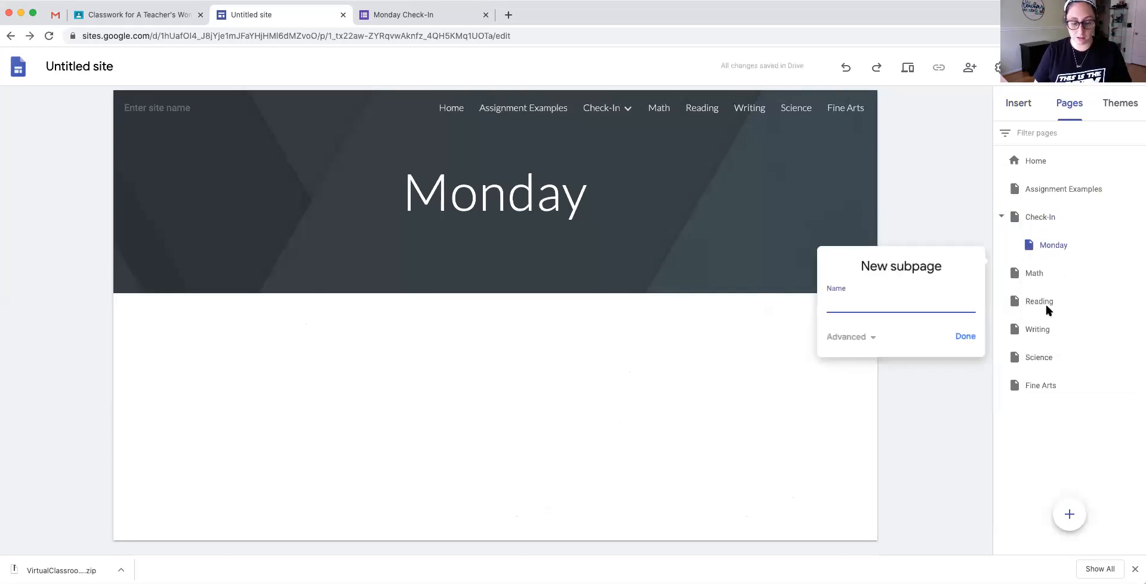
{"action": "type", "text": "Tuesday"}
{"action": "key", "text": "Return"}
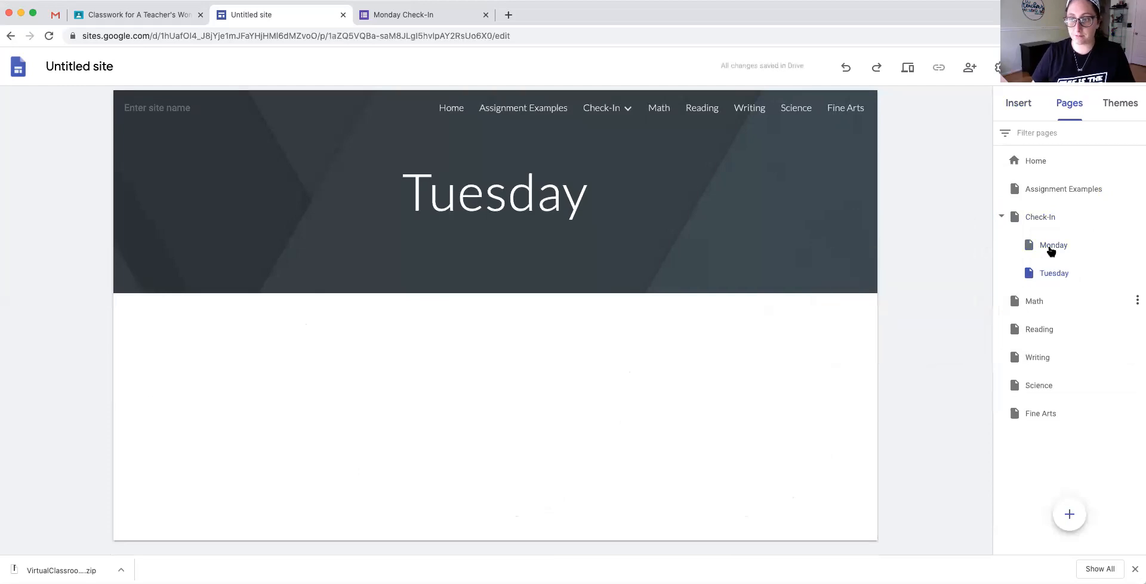
{"action": "left_click", "coordinate": [1133, 216]}
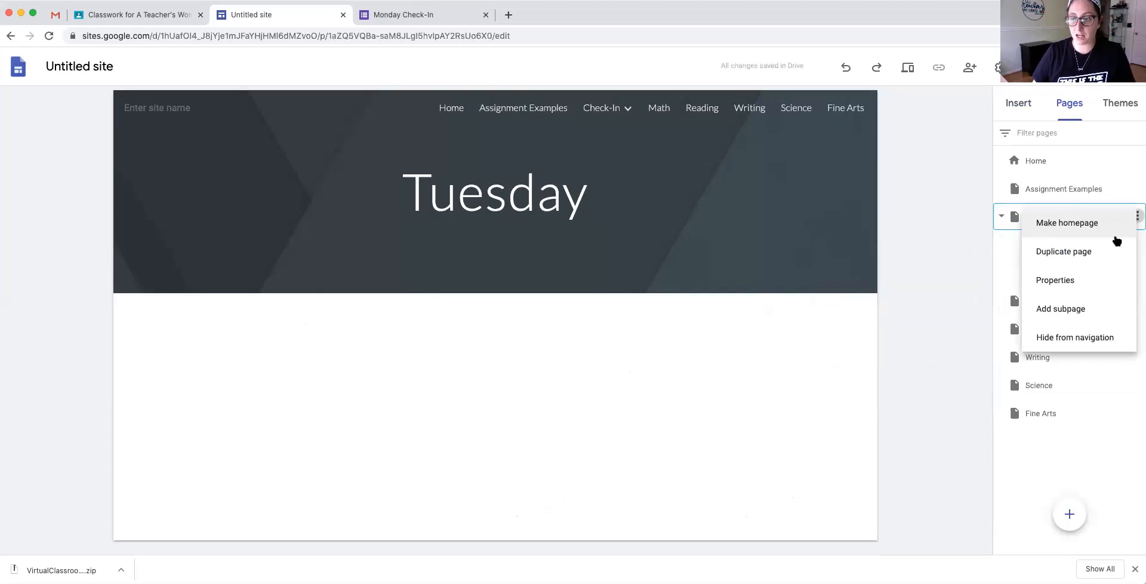
{"action": "left_click", "coordinate": [1077, 309]}
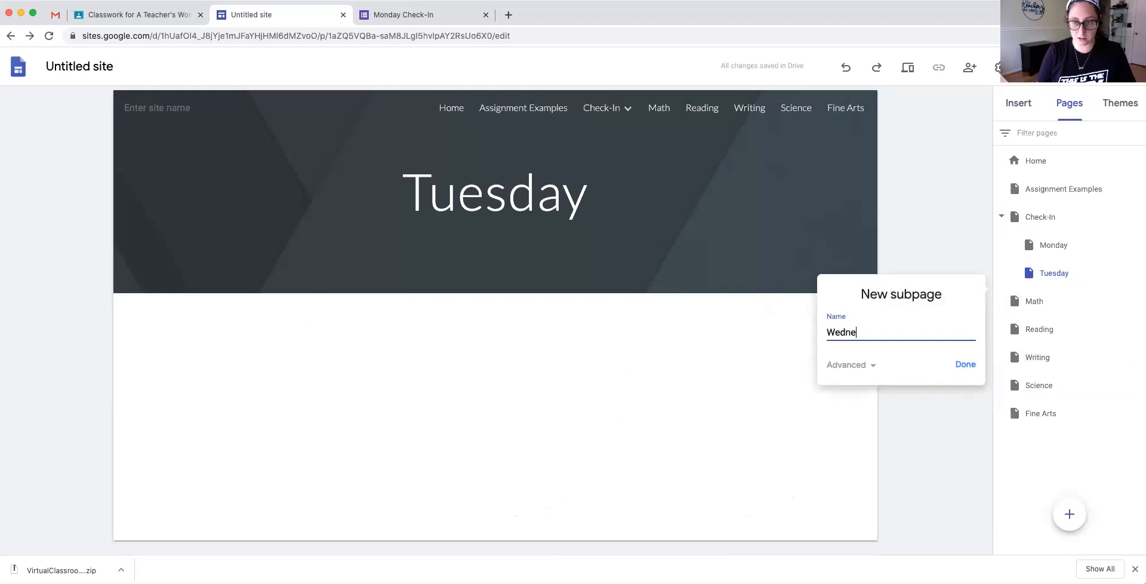
{"action": "key", "text": "Return"}
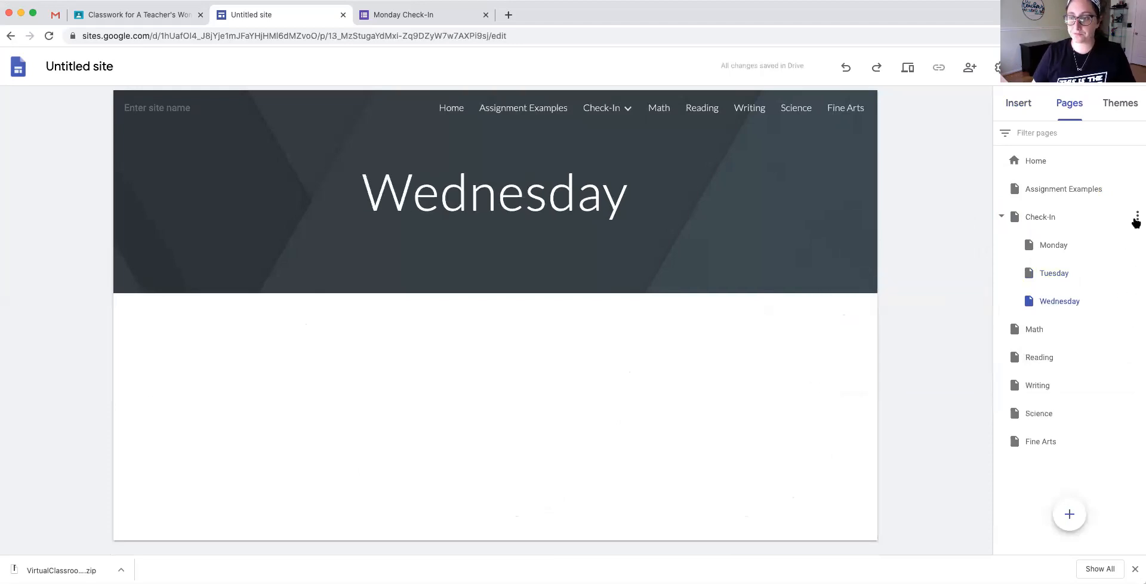
Add the subpages "Thursday" and "Friday" under the Check-In page.
{"action": "left_click", "coordinate": [1136, 218]}
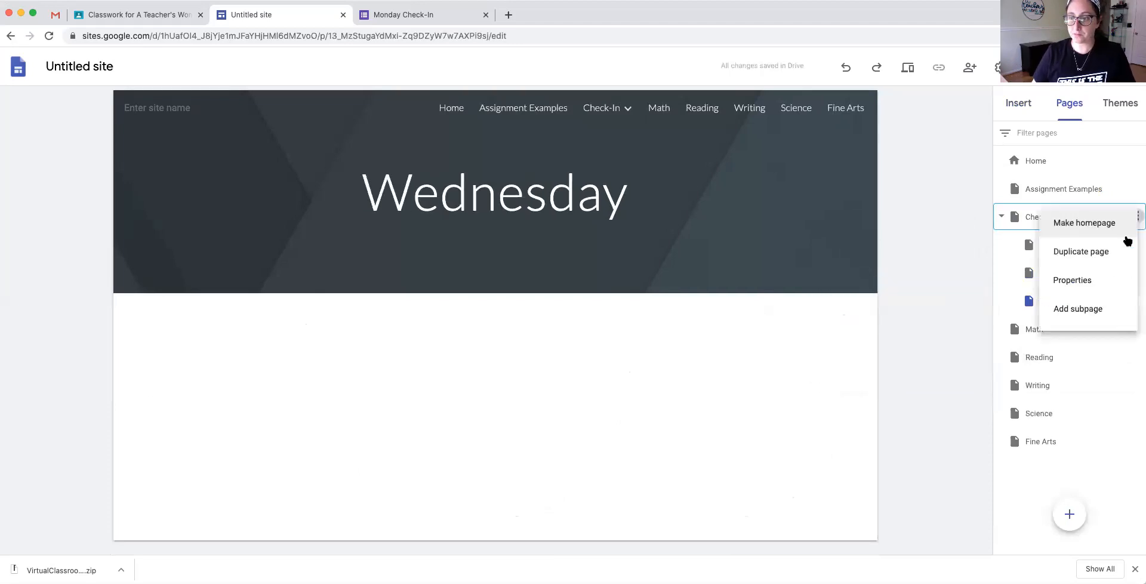
{"action": "left_click", "coordinate": [1083, 308]}
{"action": "type", "text": "Thursday"}
{"action": "key", "text": "Return"}
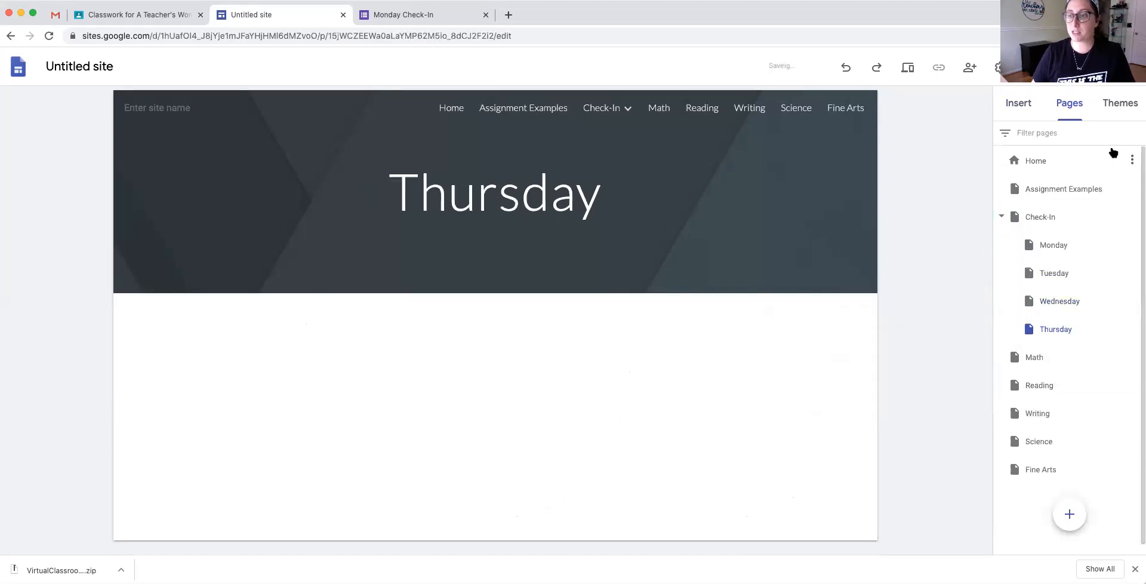
{"action": "left_click", "coordinate": [1129, 222]}
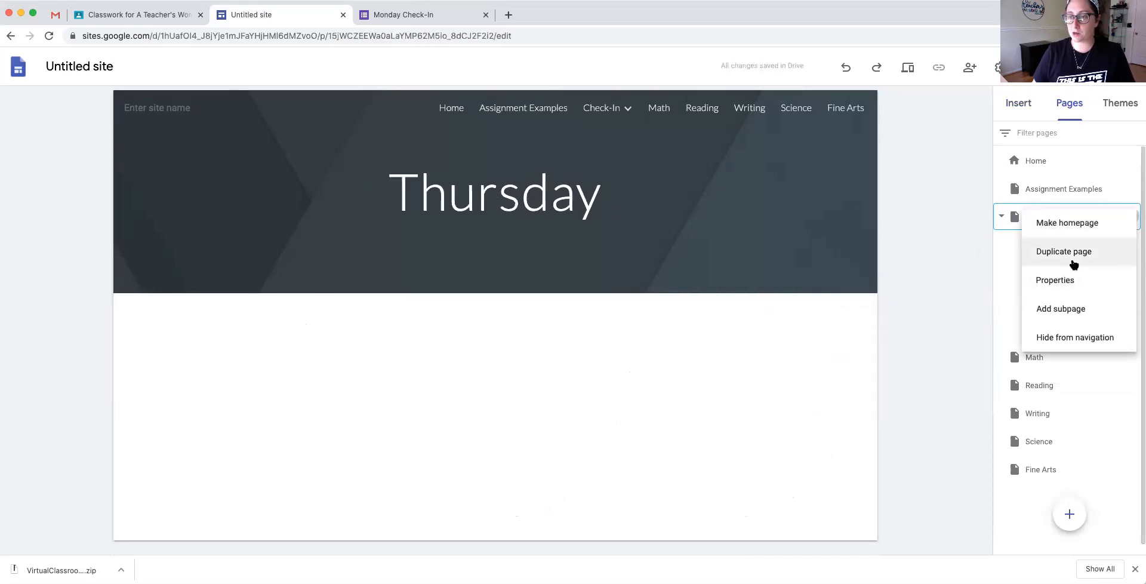
{"action": "left_click", "coordinate": [1067, 307]}
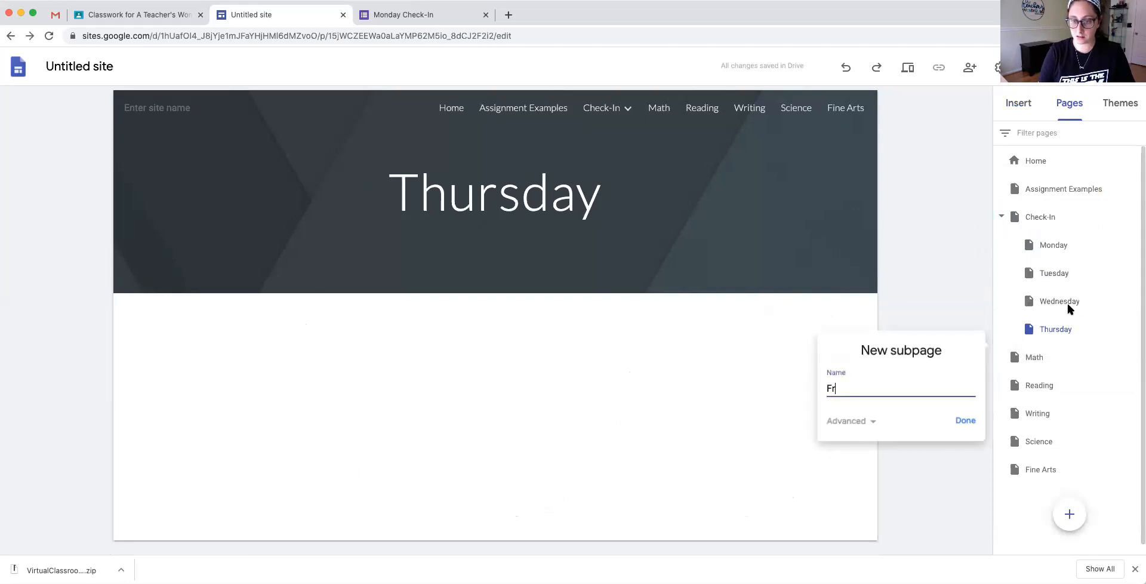
{"action": "key", "text": "Return"}
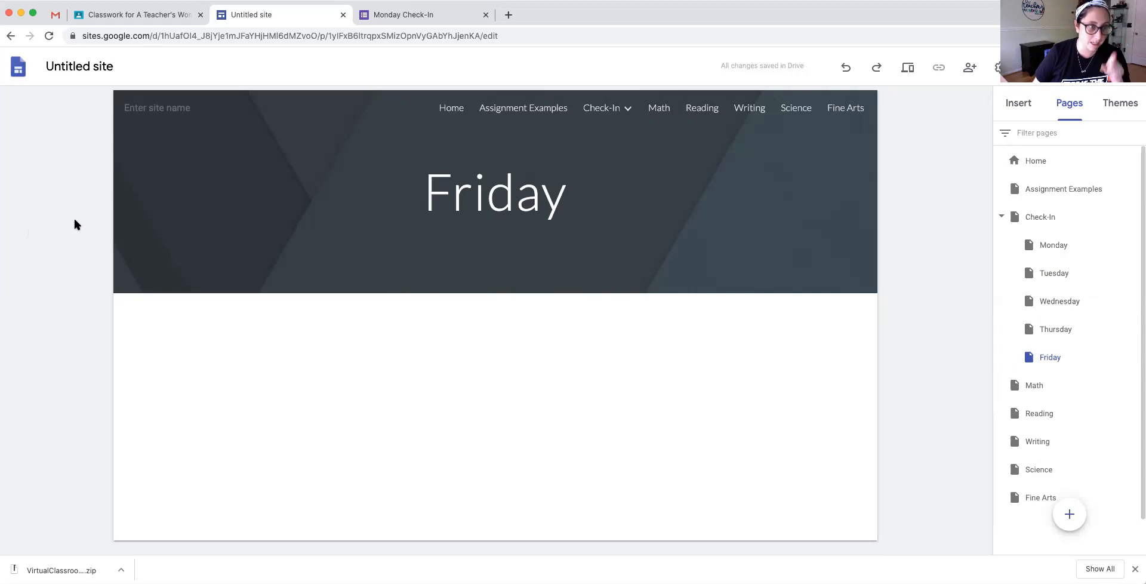
Add the layout with one image beside a title and text to the Monday subpage.
{"action": "left_click", "coordinate": [1067, 246]}
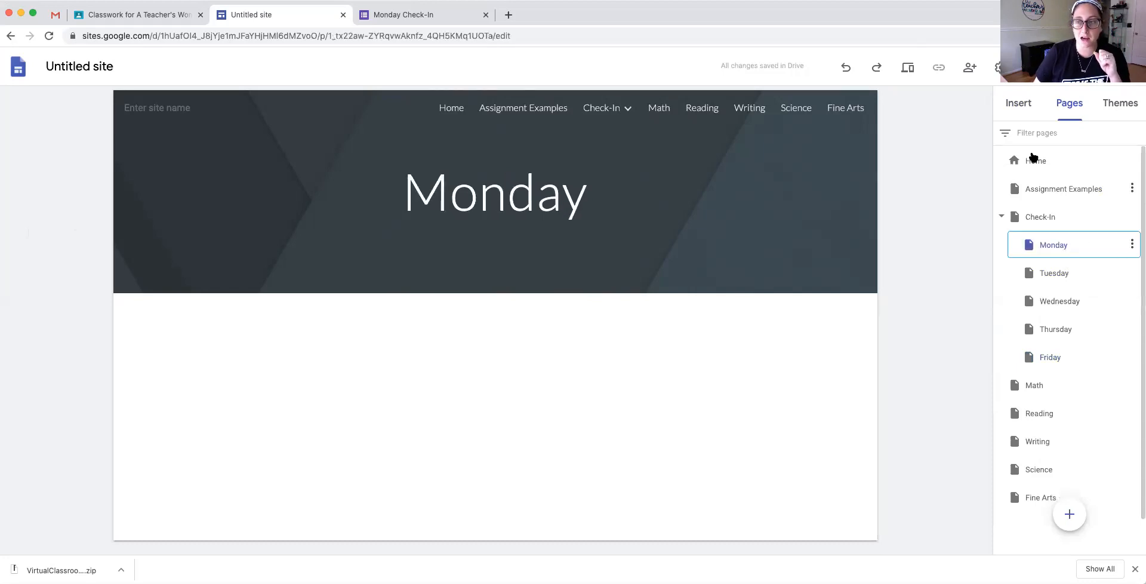
{"action": "left_click", "coordinate": [1019, 107]}
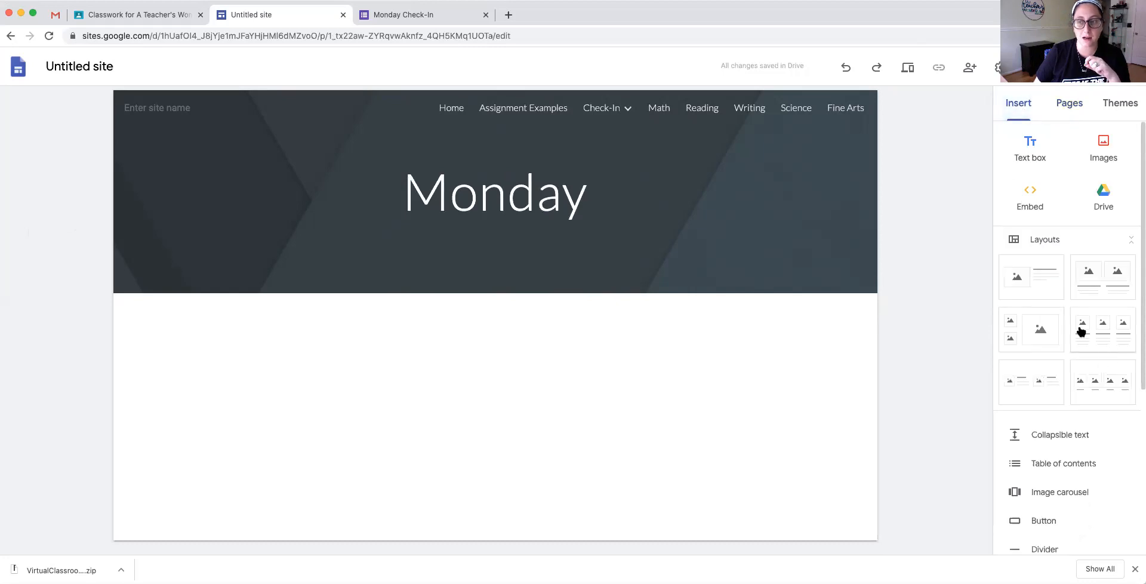
{"action": "left_click", "coordinate": [1047, 294]}
Enter "Monday Daily Check-In" as the title beside the image placeholder on the Monday page.
{"action": "left_click", "coordinate": [604, 284]}
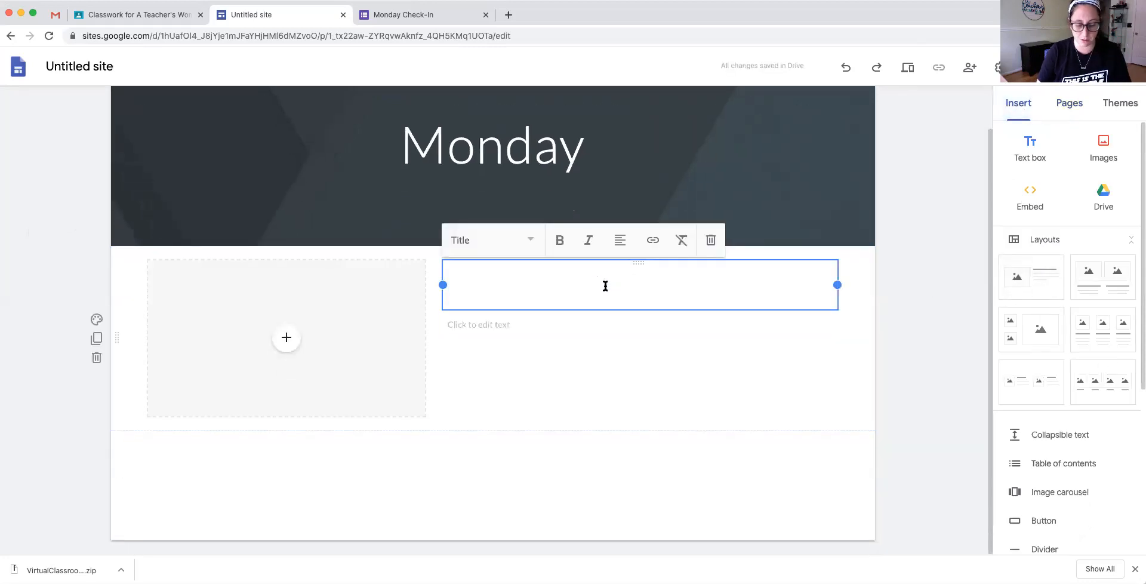
{"action": "type", "text": "Monday Daily C"}
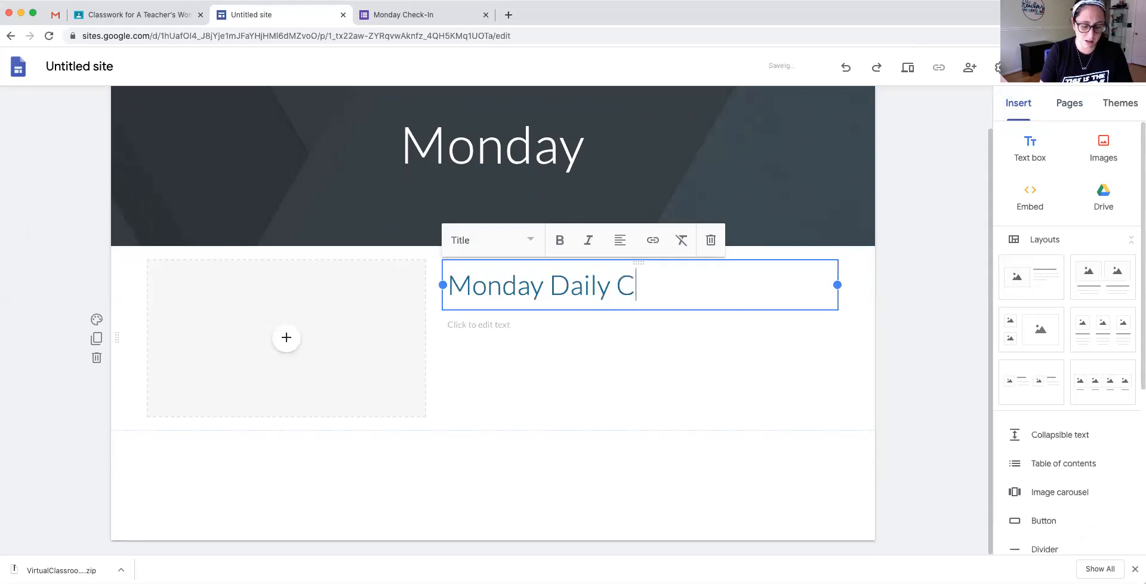
{"action": "type", "text": "heck-in"}
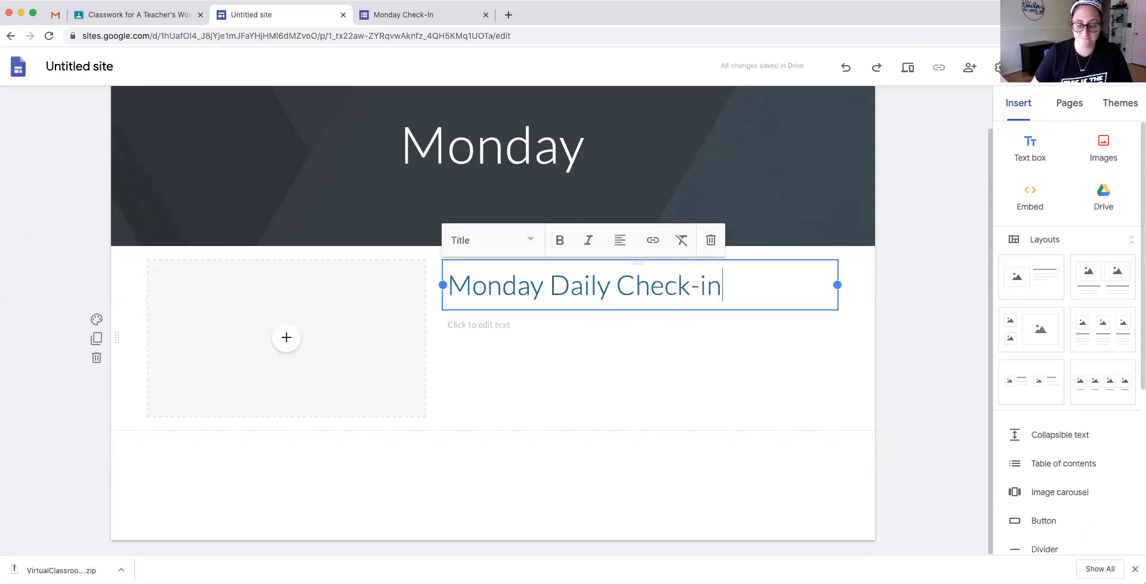
{"action": "key", "text": "BackSpace"}
{"action": "key", "text": "BackSpace"}
{"action": "key", "text": "BackSpace"}
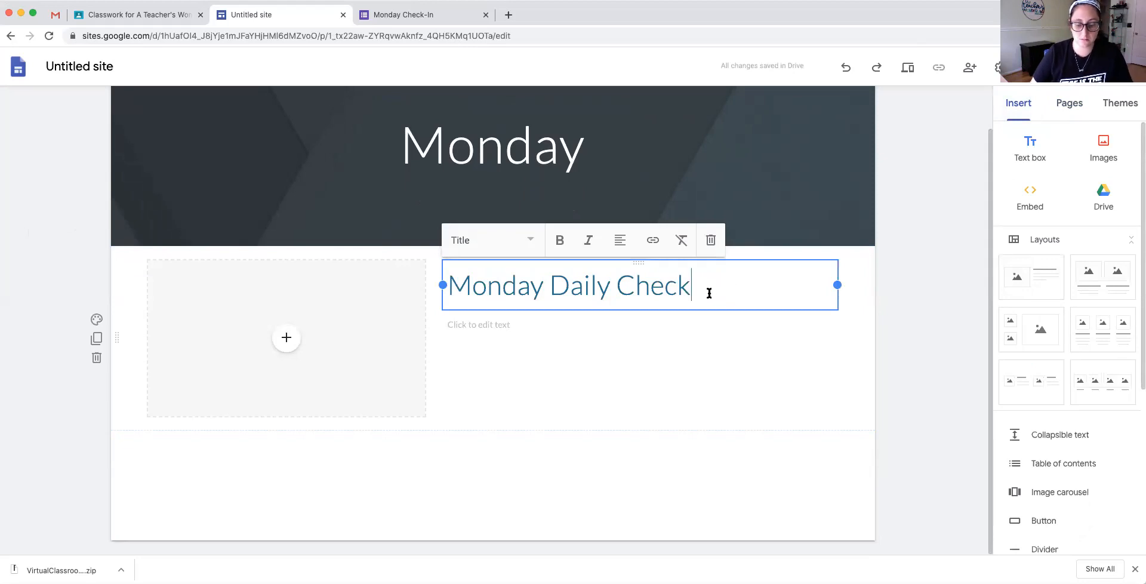
{"action": "type", "text": "-"}
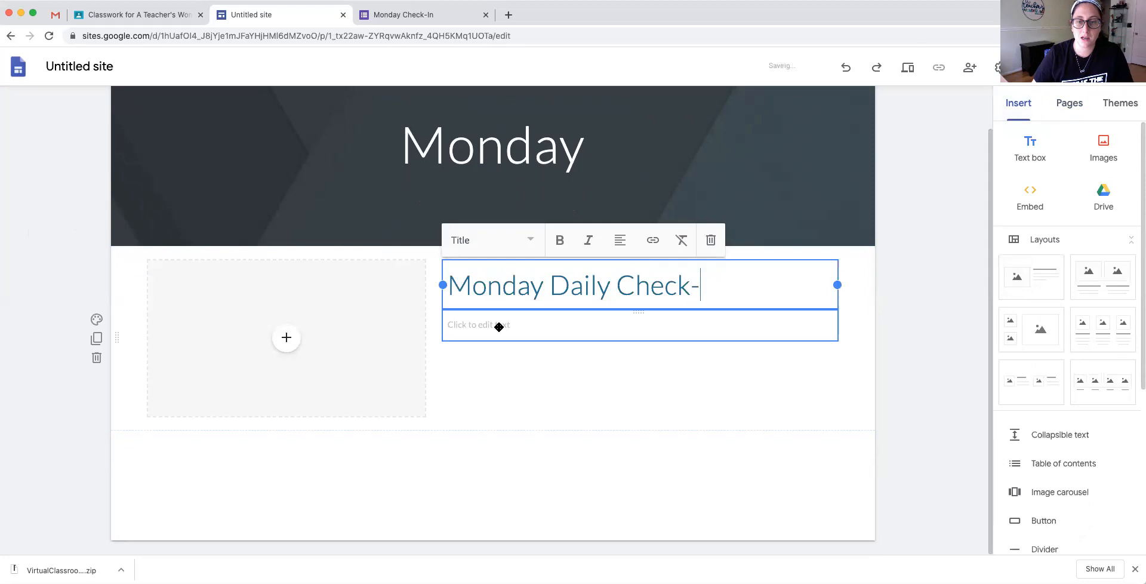
{"action": "type", "text": "In"}
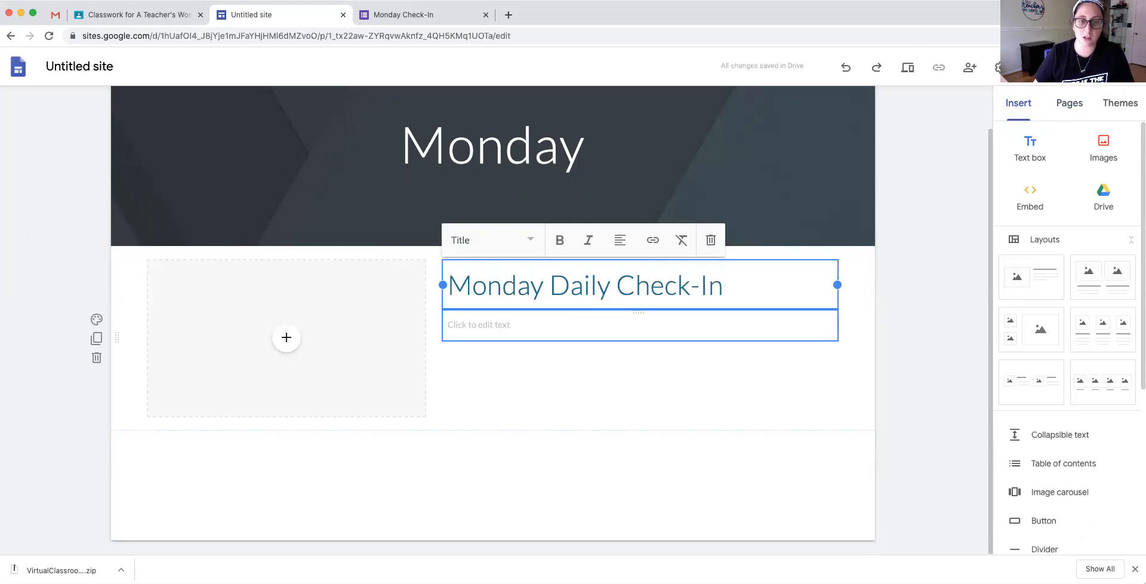
Switch to Google Classroom and copy the link of the Monday Check-In assignment.
{"action": "left_click", "coordinate": [565, 317]}
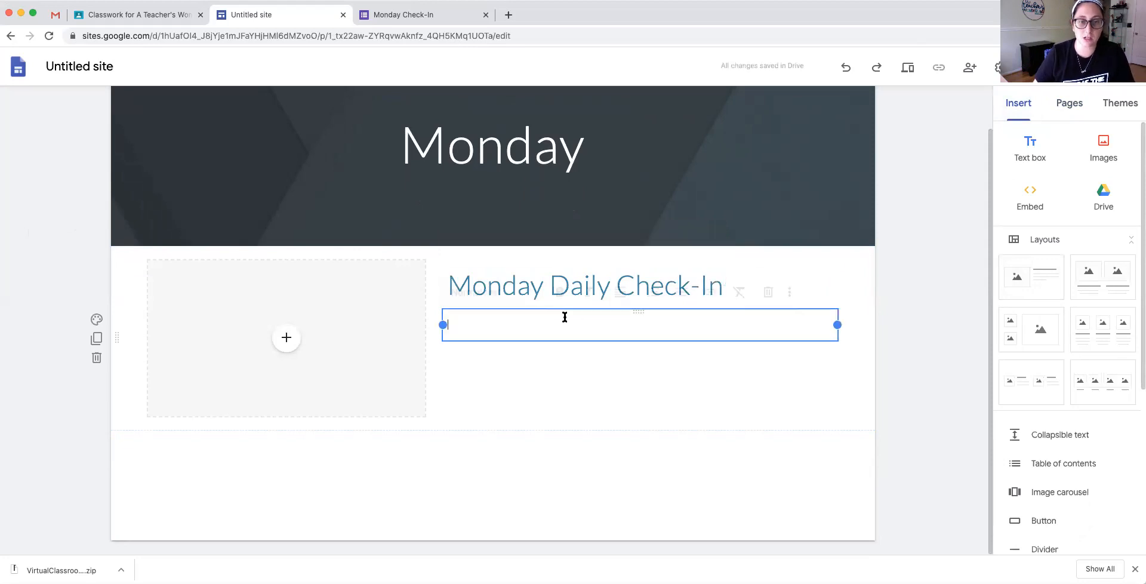
{"action": "left_click", "coordinate": [119, 18]}
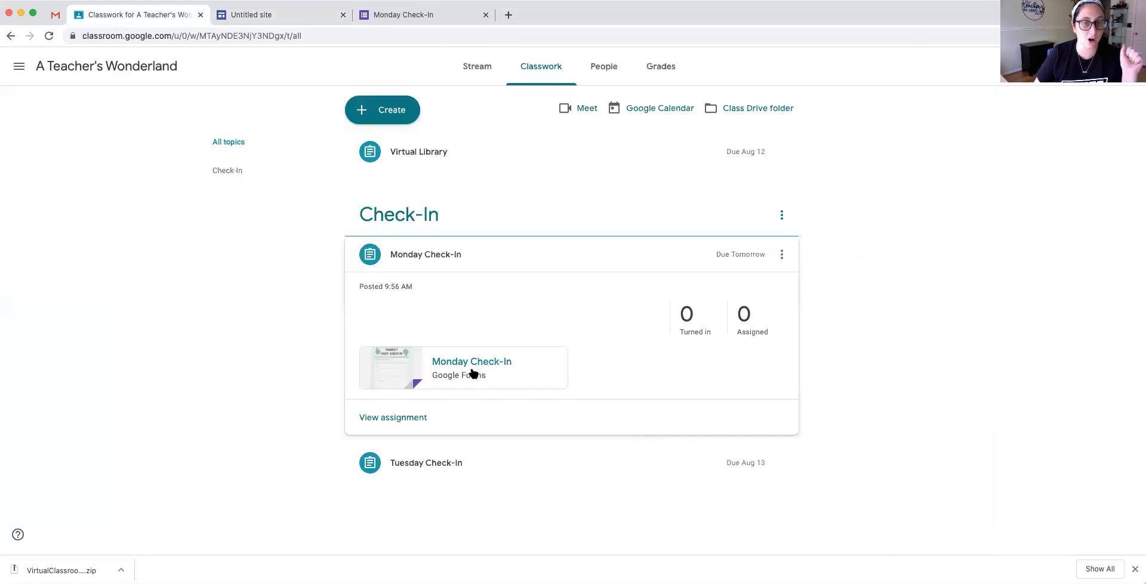
{"action": "left_click", "coordinate": [784, 257]}
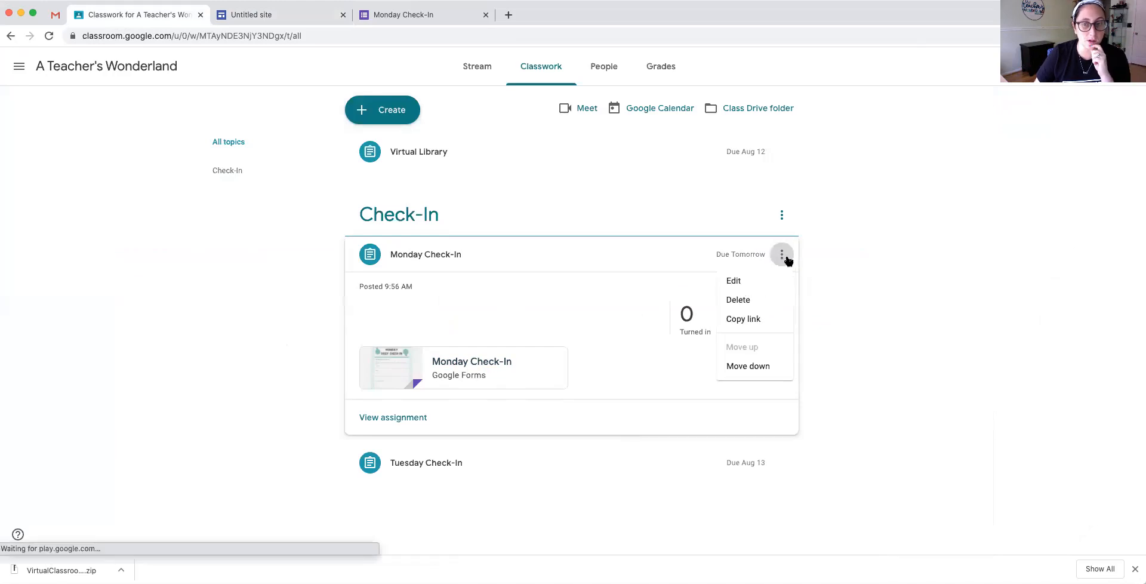
{"action": "left_click", "coordinate": [751, 319]}
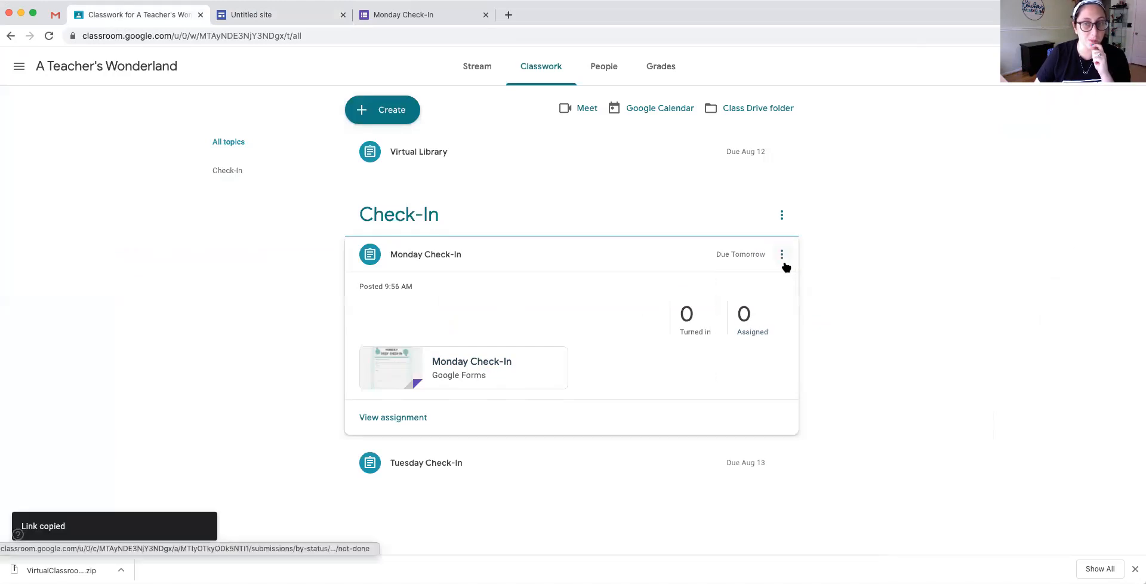
Back in Google Sites, enter "Click HERE for Monday's Check-In" under the title and link the word HERE to the copied assignment address.
{"action": "left_click", "coordinate": [232, 15]}
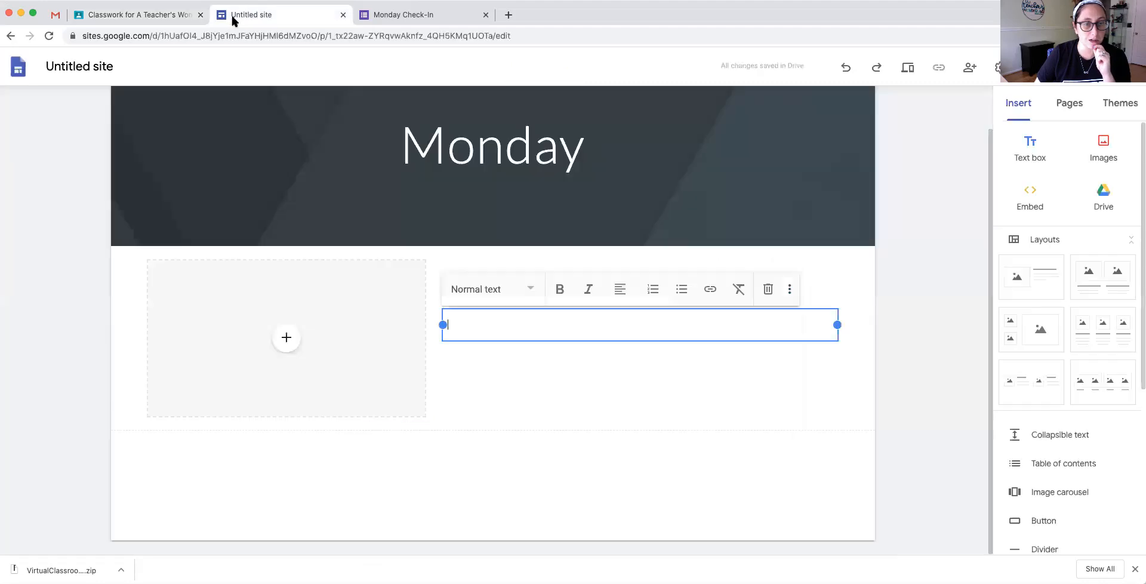
{"action": "type", "text": "Cl"}
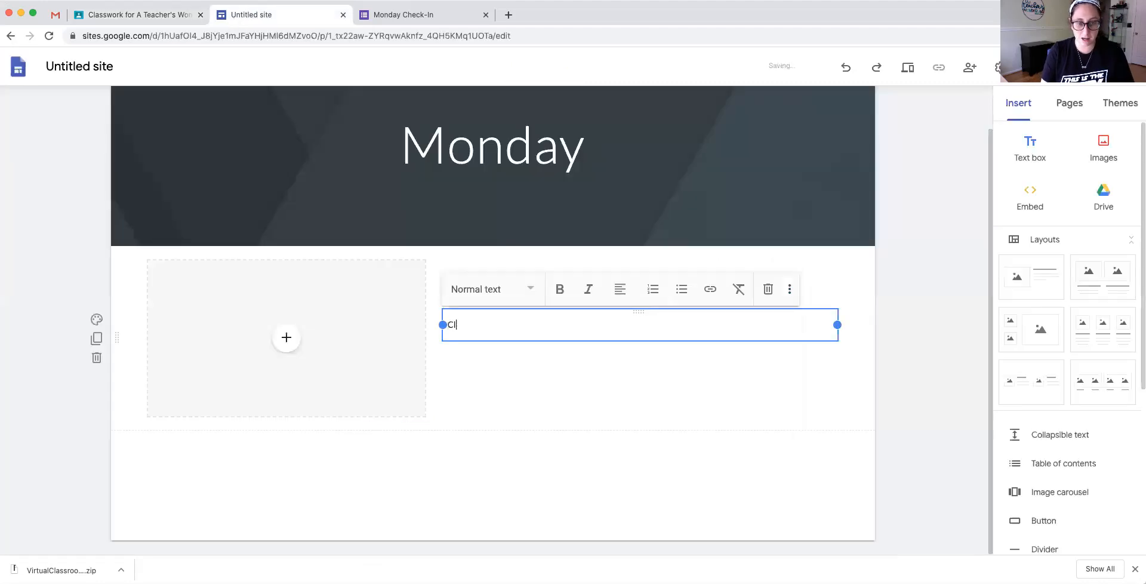
{"action": "type", "text": "ick HERE for Monday's Check-In"}
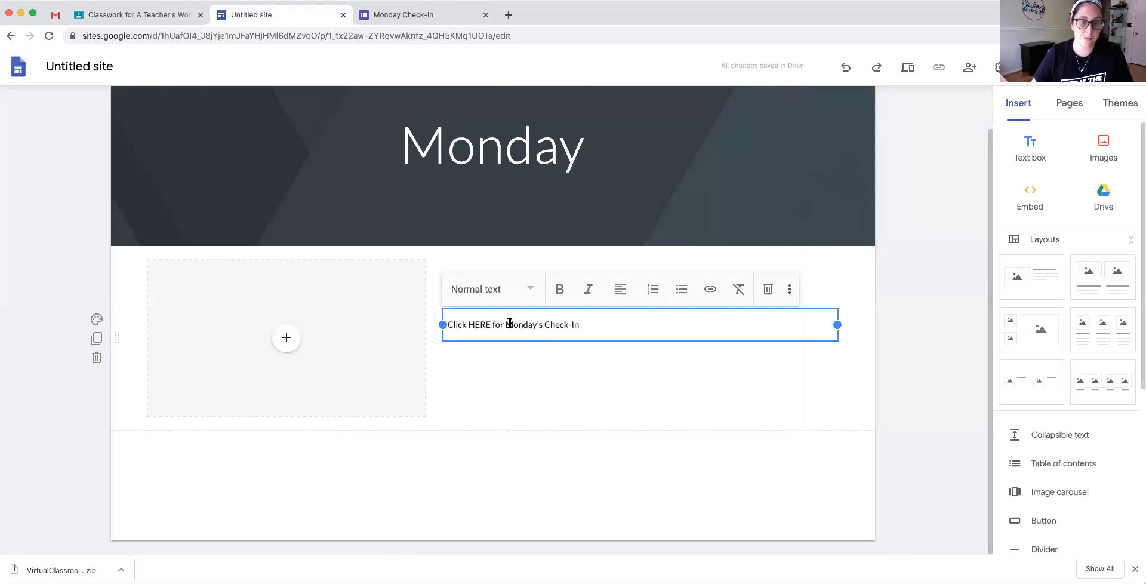
{"action": "left_click", "coordinate": [710, 291]}
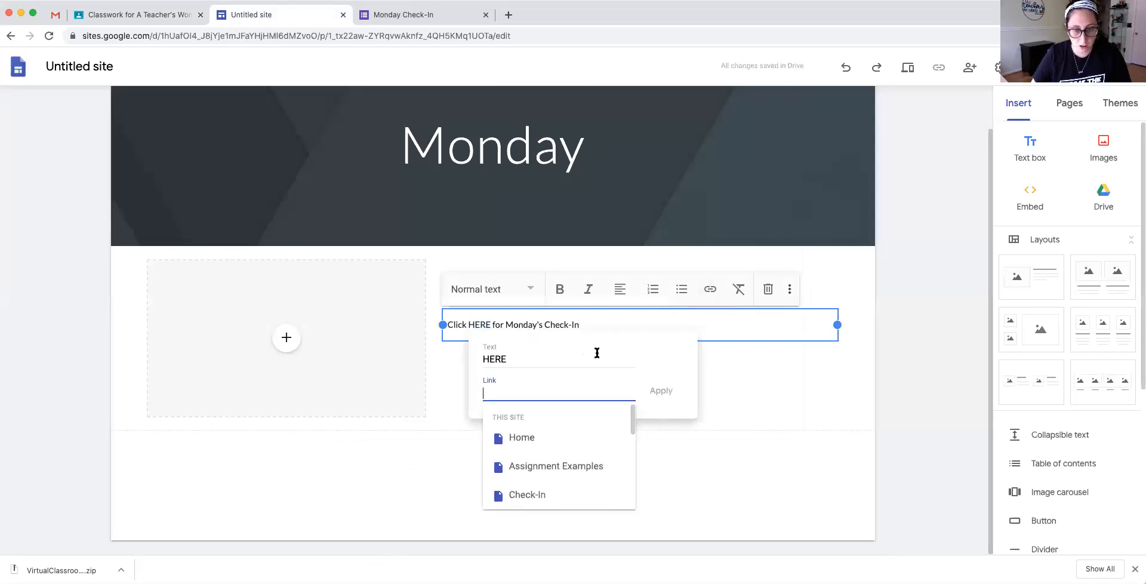
{"action": "key", "text": "super+v"}
{"action": "left_click", "coordinate": [662, 391]}
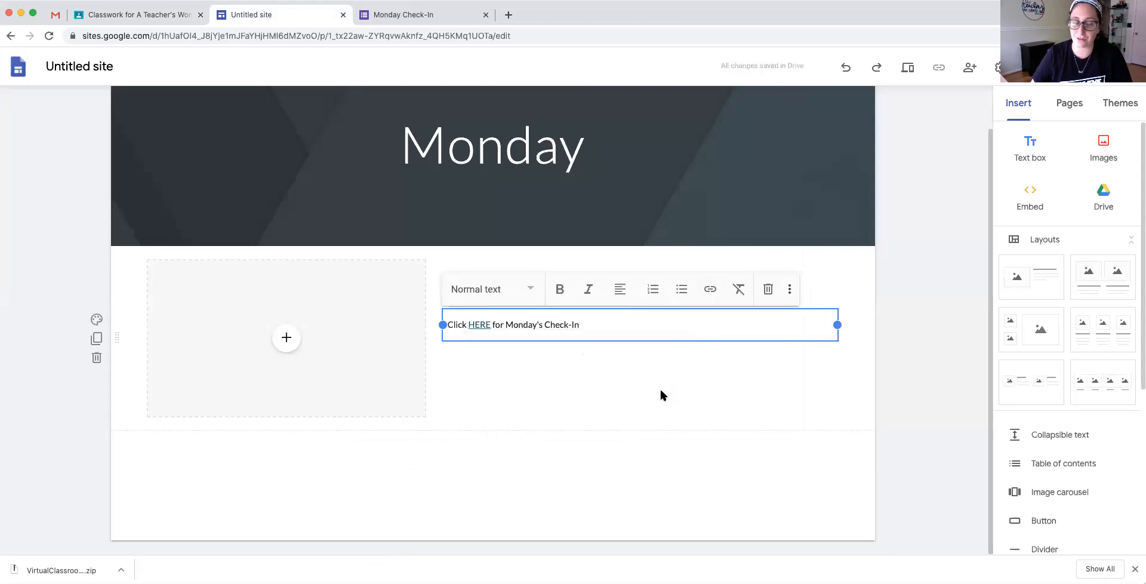
Place the Monday image in the empty image placeholder and enlarge its frame downward until the whole circle fits.
{"action": "left_click", "coordinate": [575, 395]}
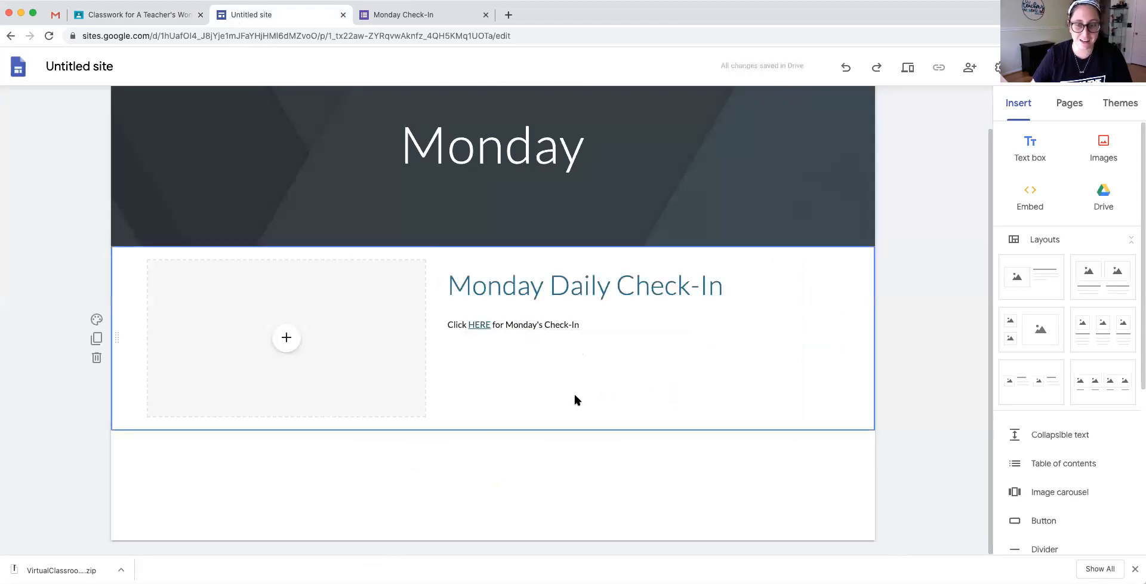
{"action": "left_click_drag", "start_coordinate": [908, 400], "coordinate": [317, 368]}
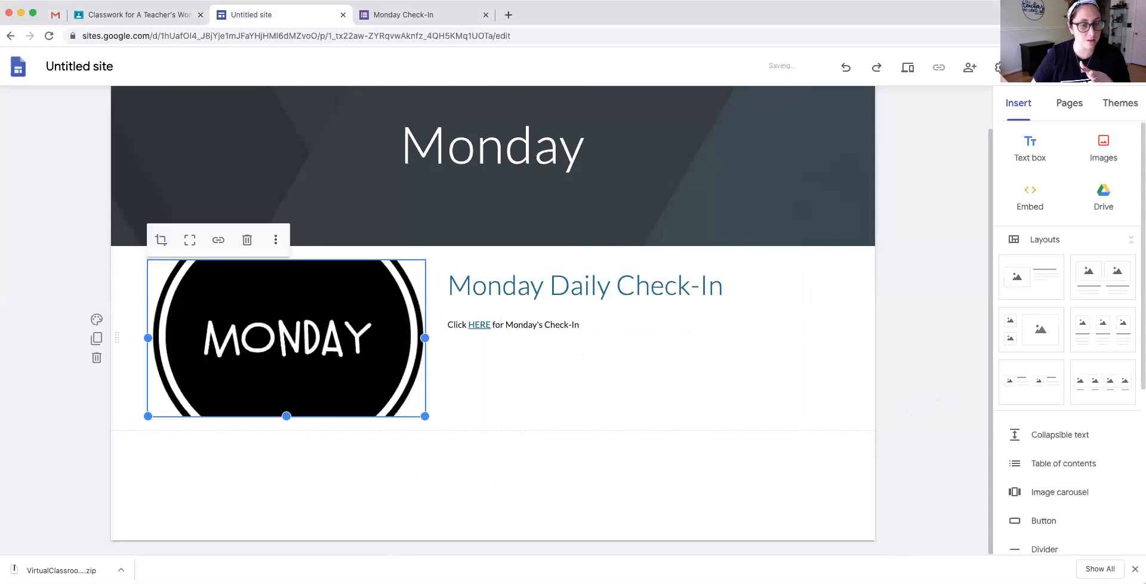
{"action": "left_click_drag", "start_coordinate": [292, 442], "coordinate": [300, 520]}
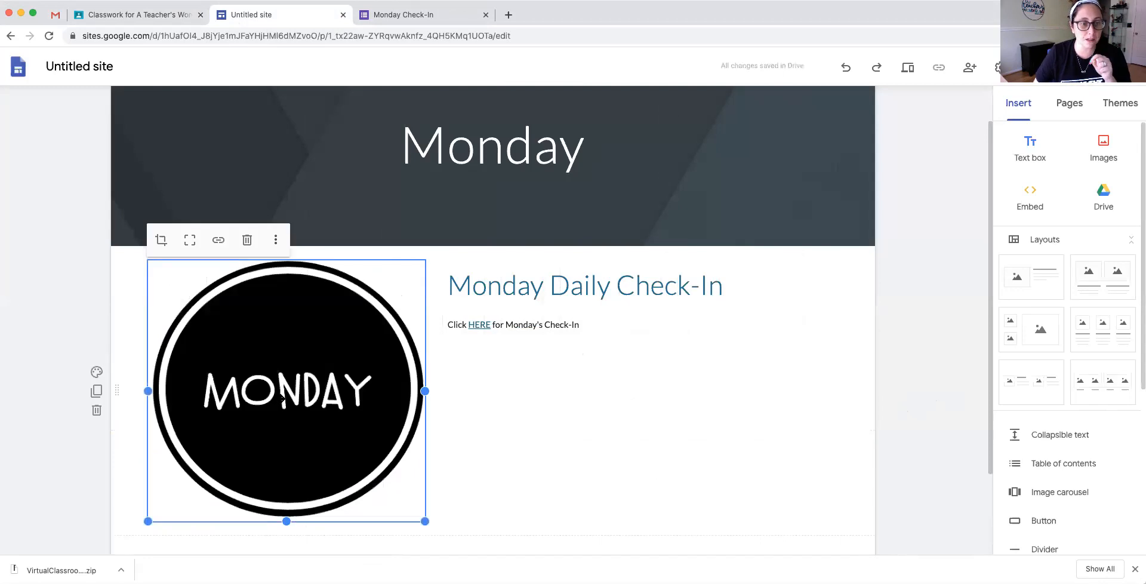
Link the Monday image to the copied Classroom assignment address.
{"action": "left_click", "coordinate": [218, 239]}
{"action": "key", "text": "super+v"}
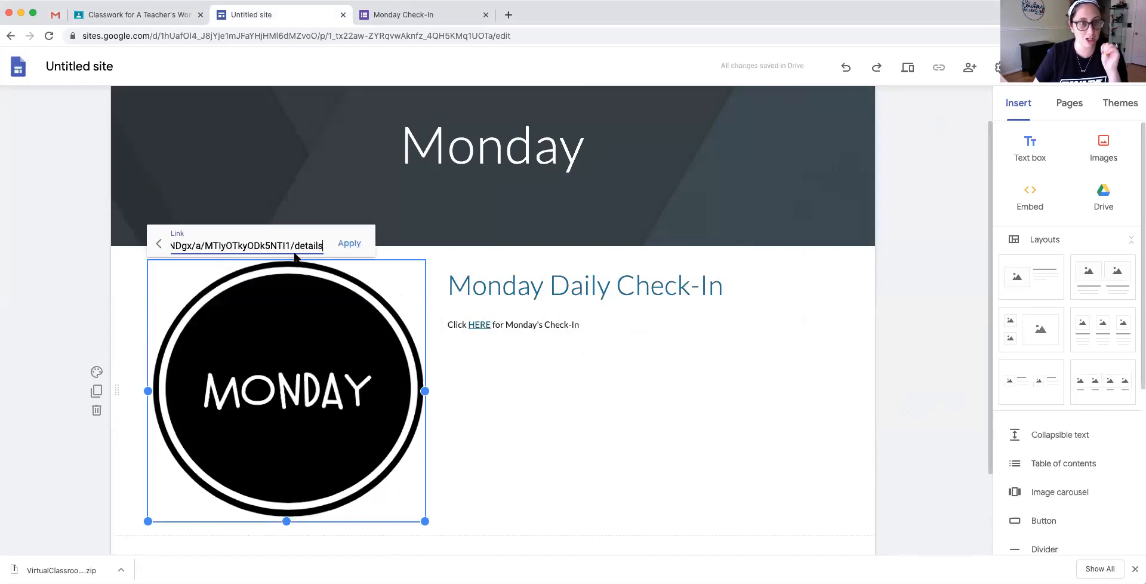
{"action": "left_click", "coordinate": [348, 242]}
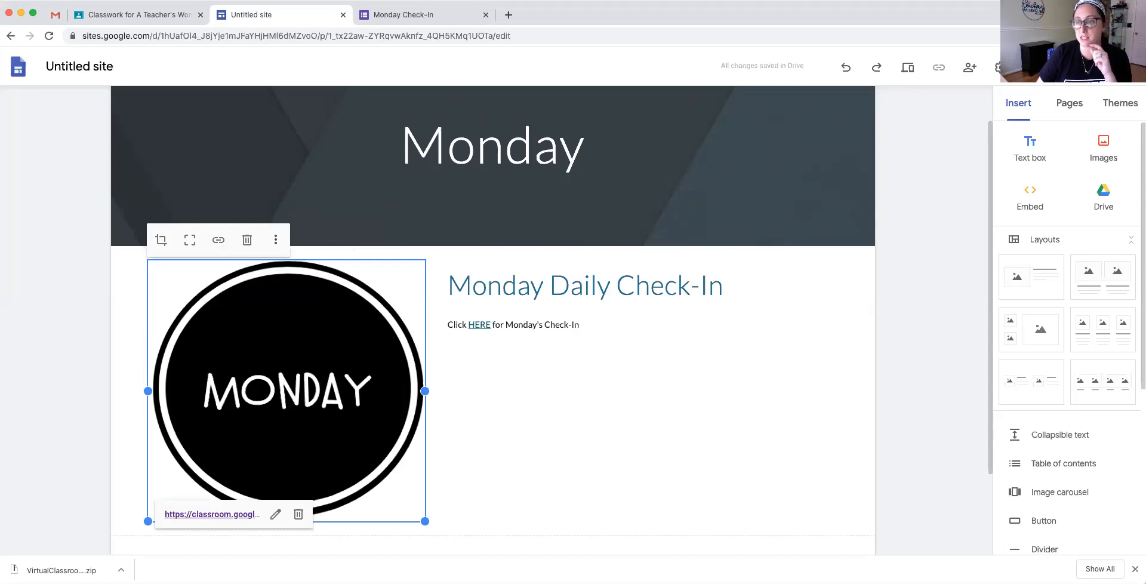
Insert the Tuesday Daily Check-In Google Form into the Tuesday subpage.
{"action": "left_click", "coordinate": [1072, 108]}
{"action": "left_click", "coordinate": [1071, 278]}
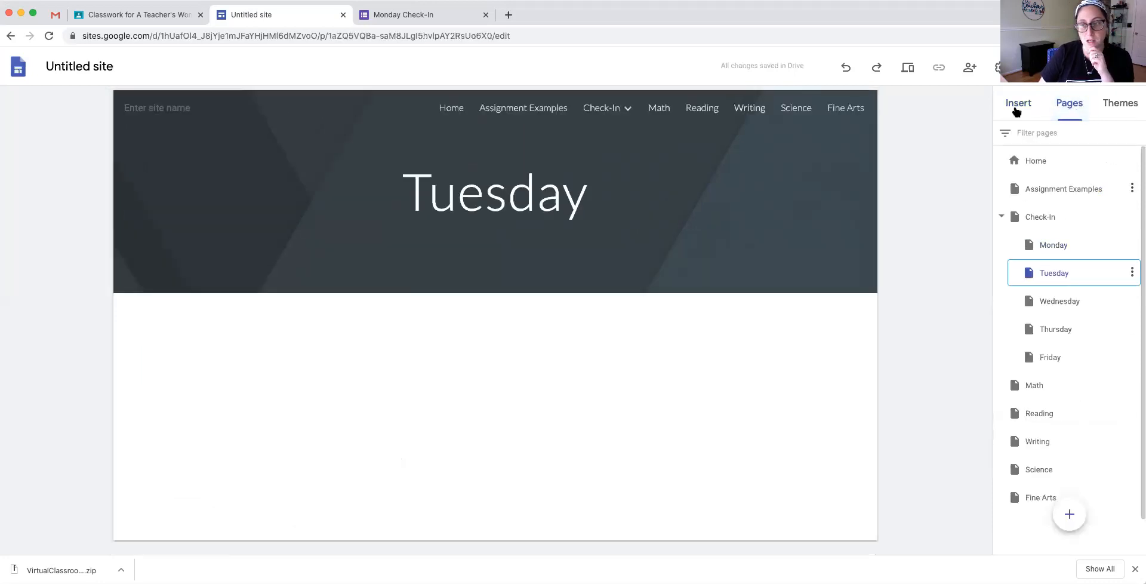
{"action": "left_click", "coordinate": [1018, 103]}
{"action": "scroll", "coordinate": [1030, 294], "scroll_direction": "down", "scroll_amount": 5}
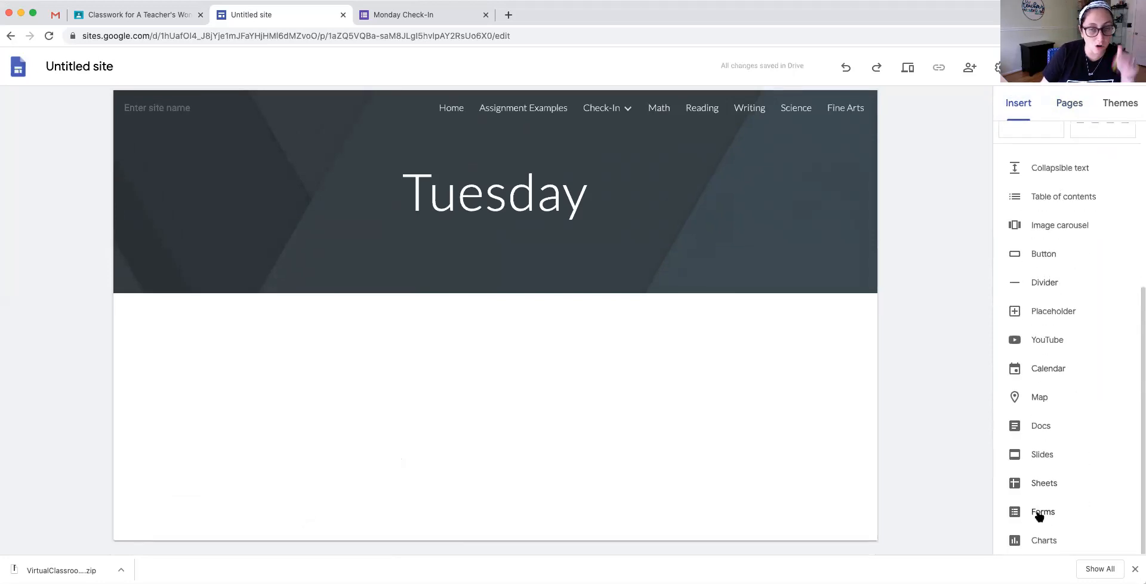
{"action": "left_click", "coordinate": [1039, 514]}
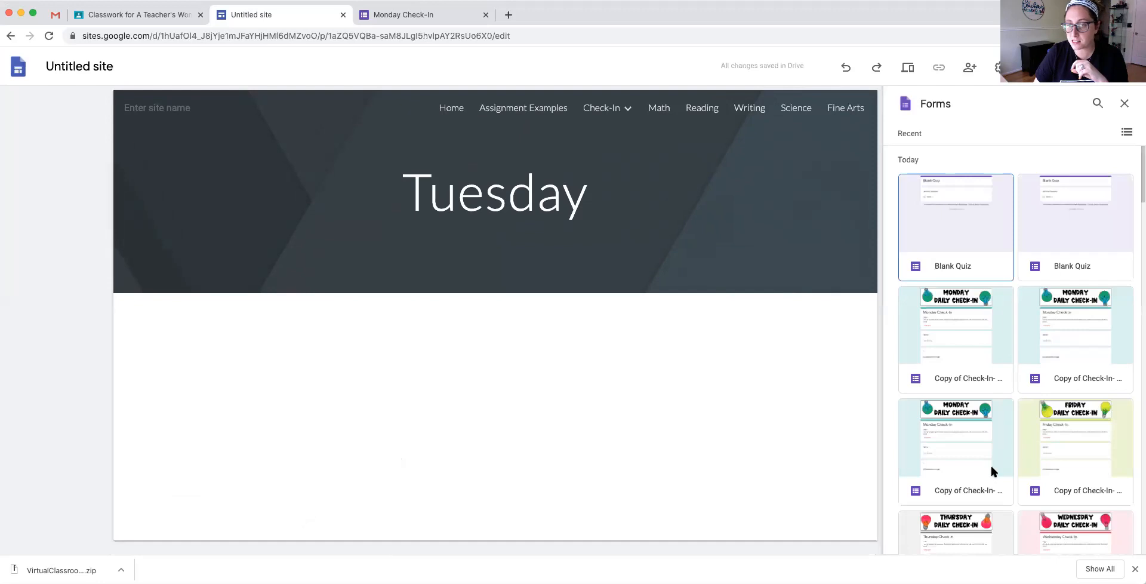
{"action": "scroll", "coordinate": [980, 465], "scroll_direction": "down", "scroll_amount": 3}
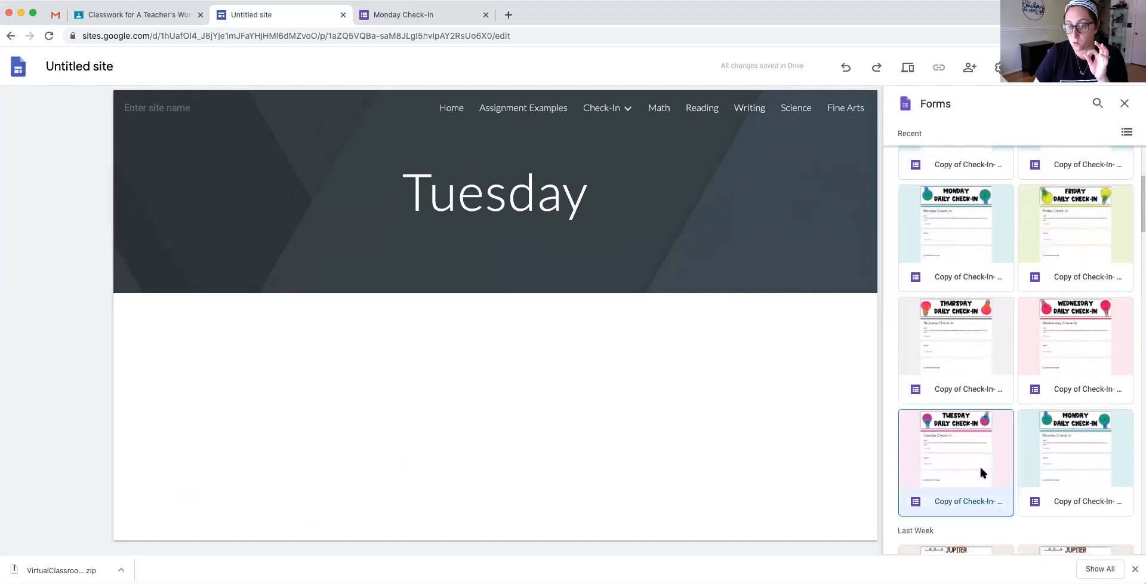
{"action": "left_click", "coordinate": [979, 464]}
{"action": "left_click", "coordinate": [1103, 540]}
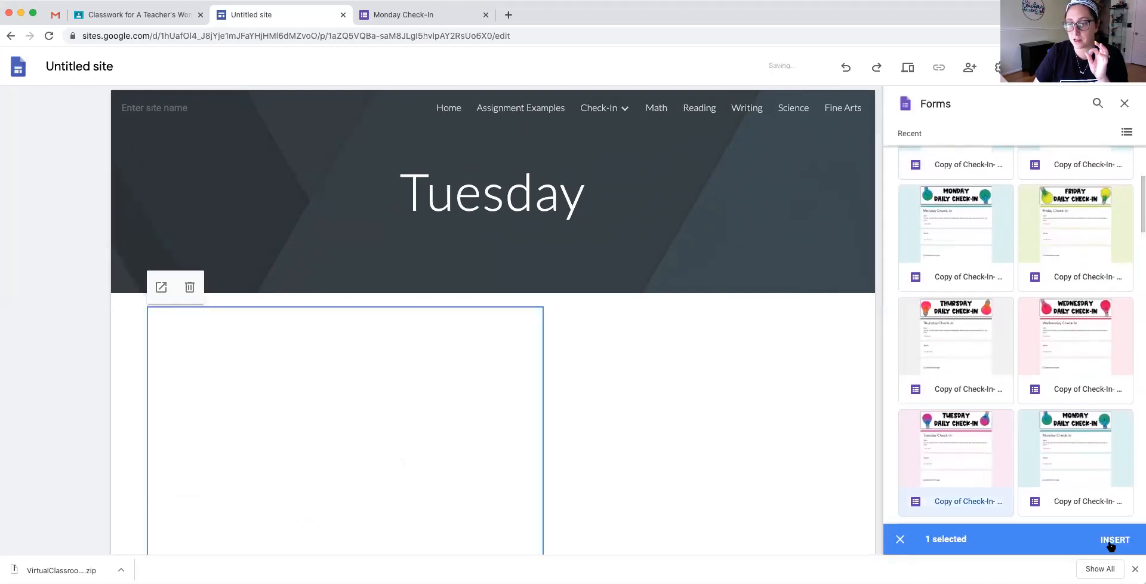
Widen the embedded Tuesday Check-In form to the full content width and lengthen it until everything through its Submit button fits.
{"action": "scroll", "coordinate": [542, 484], "scroll_direction": "down", "scroll_amount": 5}
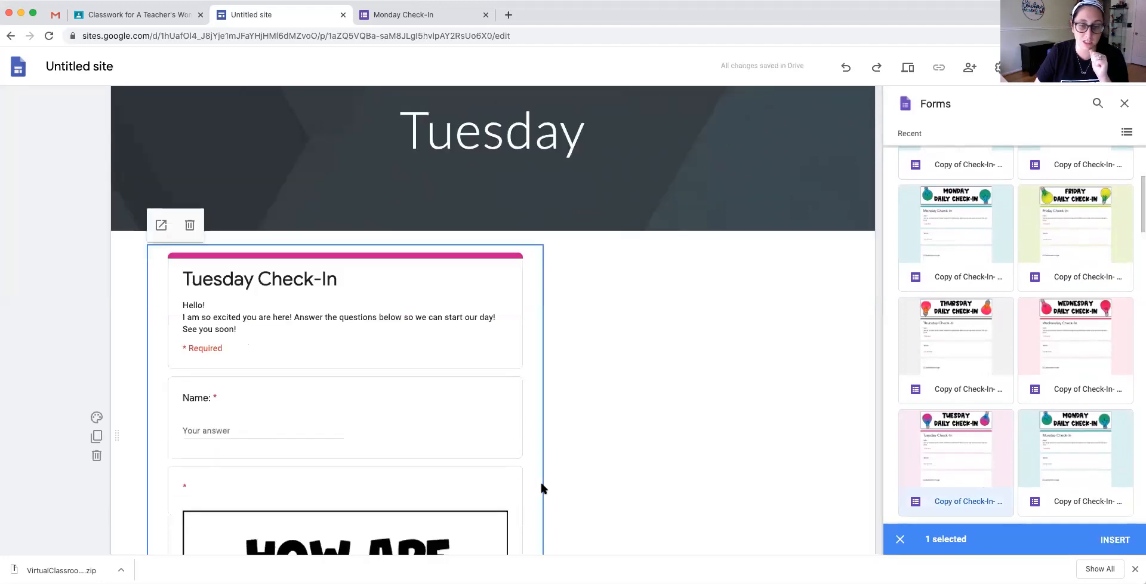
{"action": "left_click_drag", "start_coordinate": [541, 488], "coordinate": [868, 469]}
{"action": "scroll", "coordinate": [613, 419], "scroll_direction": "down", "scroll_amount": 6}
{"action": "left_click_drag", "start_coordinate": [493, 417], "coordinate": [493, 552]}
{"action": "scroll", "coordinate": [496, 382], "scroll_direction": "down", "scroll_amount": 3}
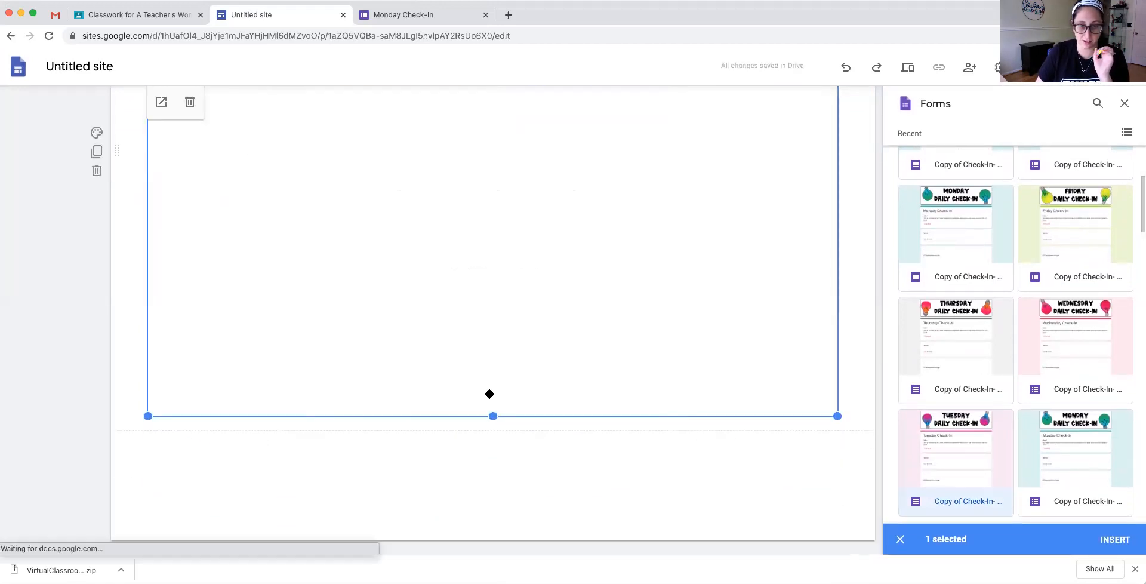
{"action": "left_click_drag", "start_coordinate": [499, 513], "coordinate": [503, 576]}
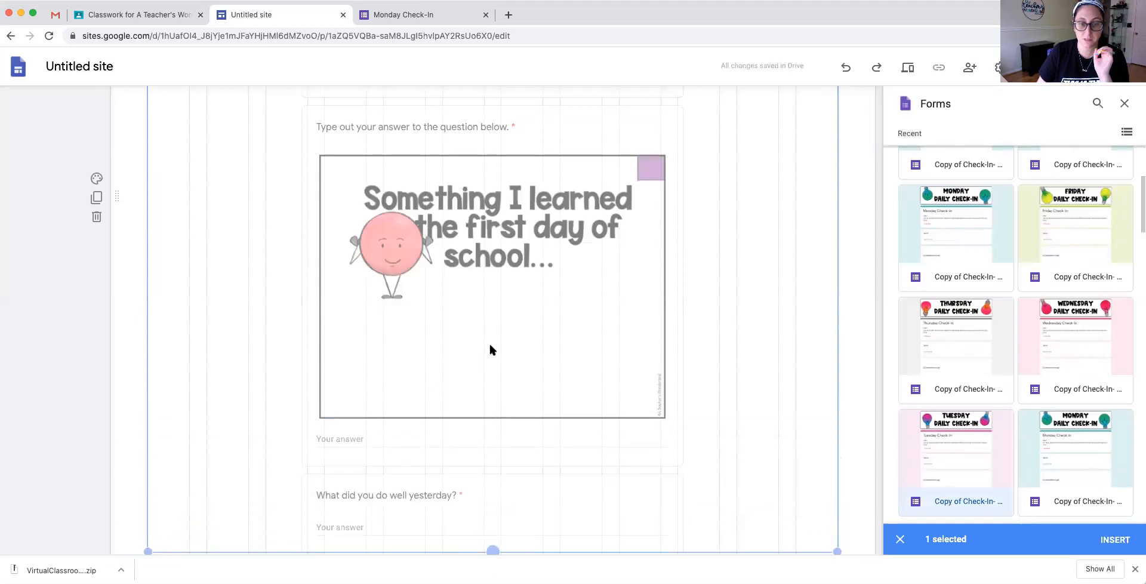
{"action": "scroll", "coordinate": [490, 349], "scroll_direction": "down", "scroll_amount": 3}
{"action": "left_click_drag", "start_coordinate": [494, 414], "coordinate": [497, 557]}
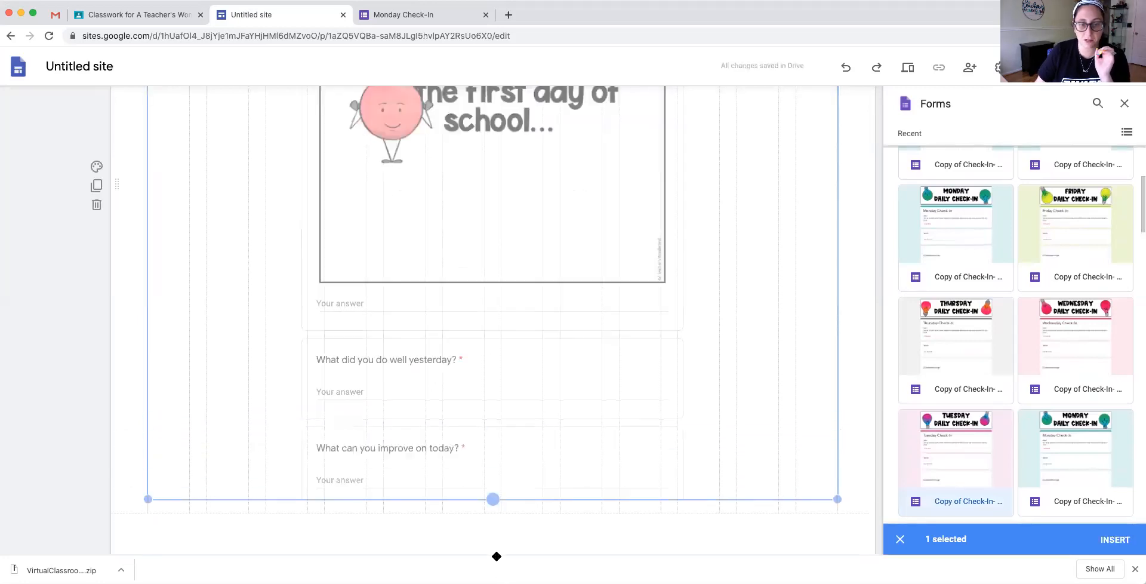
{"action": "scroll", "coordinate": [446, 429], "scroll_direction": "down", "scroll_amount": 3}
{"action": "left_click_drag", "start_coordinate": [492, 419], "coordinate": [493, 546]}
{"action": "scroll", "coordinate": [382, 382], "scroll_direction": "down", "scroll_amount": 2}
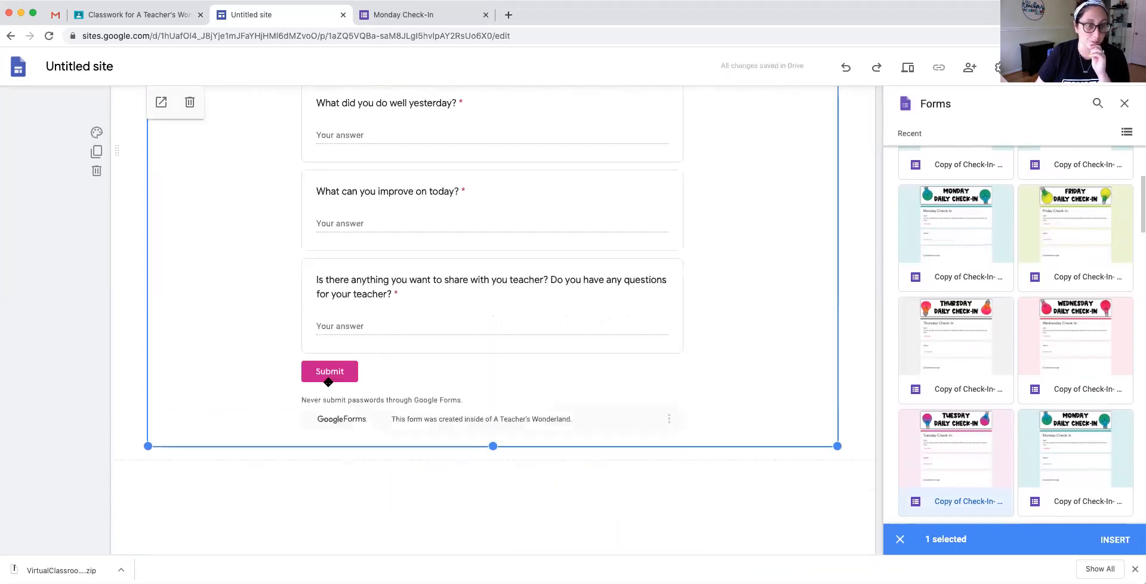
{"action": "scroll", "coordinate": [327, 386], "scroll_direction": "up", "scroll_amount": 10}
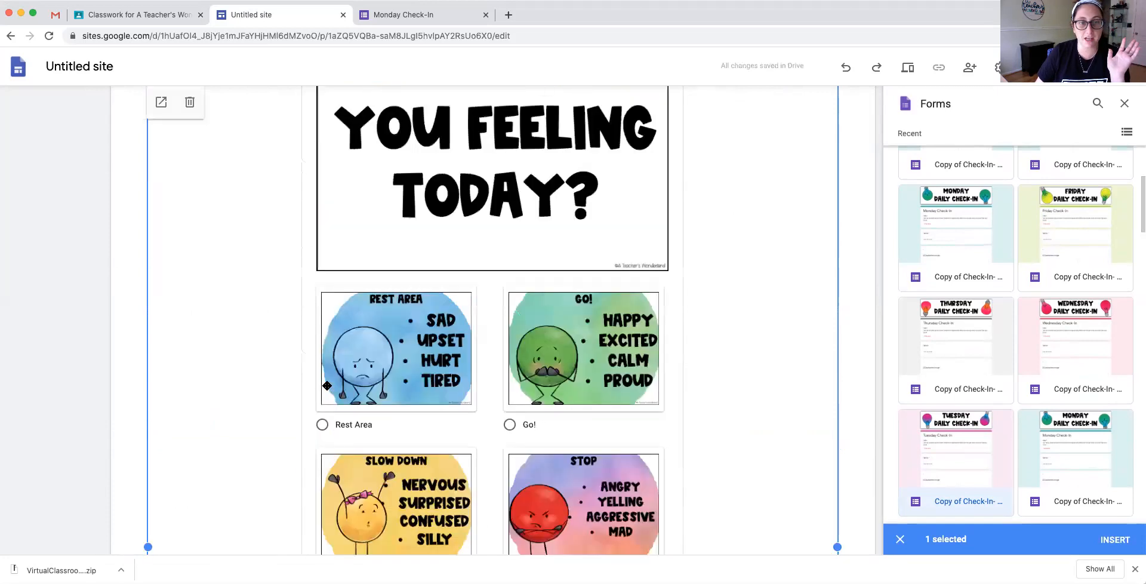
{"action": "scroll", "coordinate": [327, 385], "scroll_direction": "down", "scroll_amount": 2}
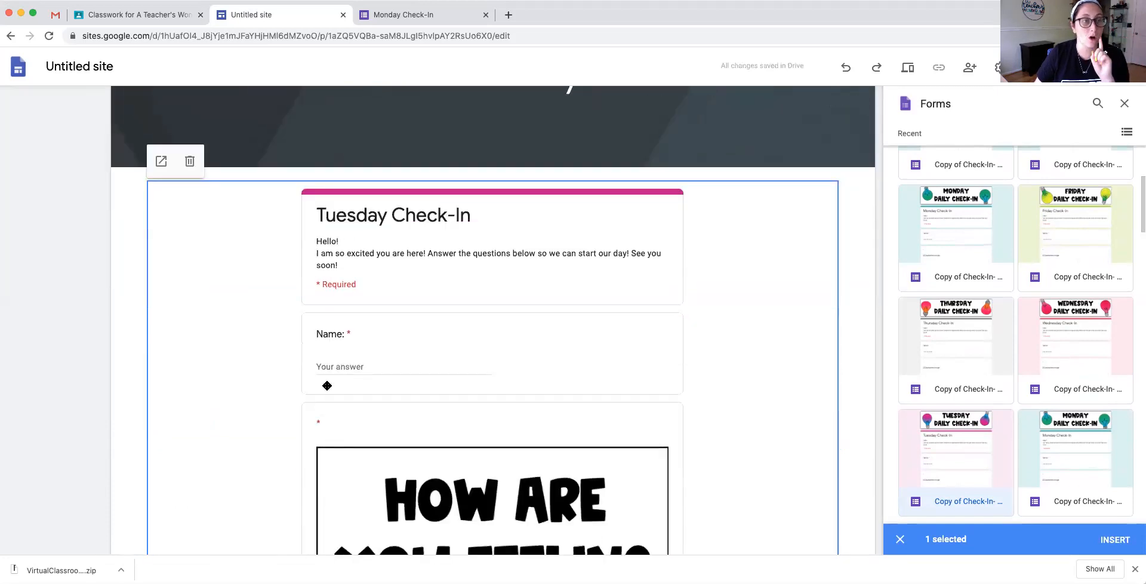
Switch to Google Classroom, open the Tuesday Check-In assignment's attached form, and close the leftover Monday Check-In form.
{"action": "left_click", "coordinate": [160, 15]}
{"action": "left_click", "coordinate": [396, 465]}
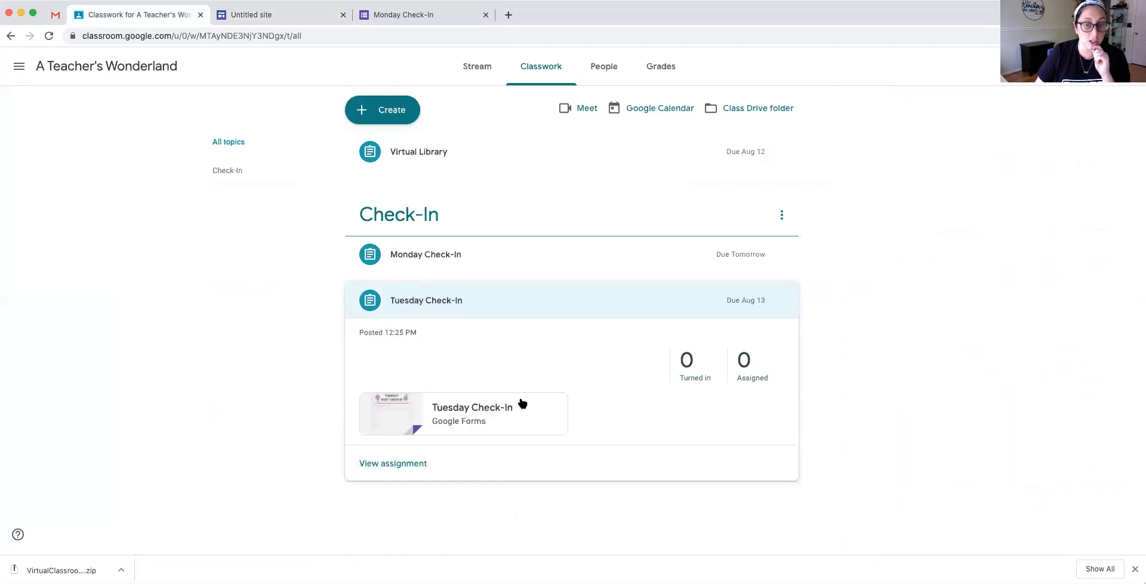
{"action": "left_click", "coordinate": [473, 411]}
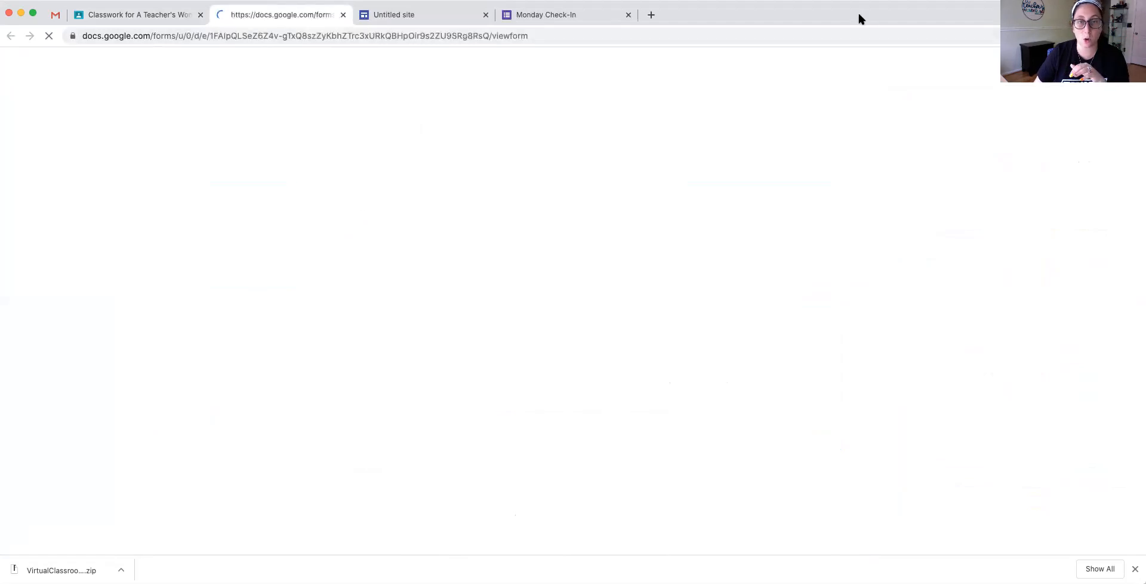
{"action": "left_click", "coordinate": [615, 16]}
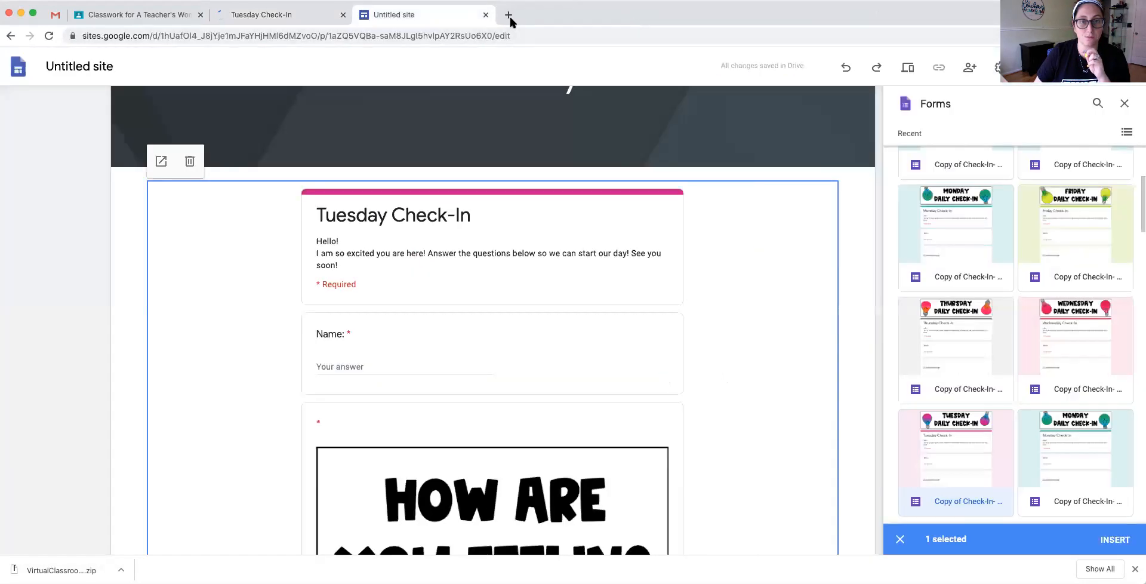
Open Copy of Check-In- Day-2 (T) from the Google SITES WORKSHOP folder in Google Drive, closing the student view of the Tuesday form.
{"action": "left_click", "coordinate": [509, 16]}
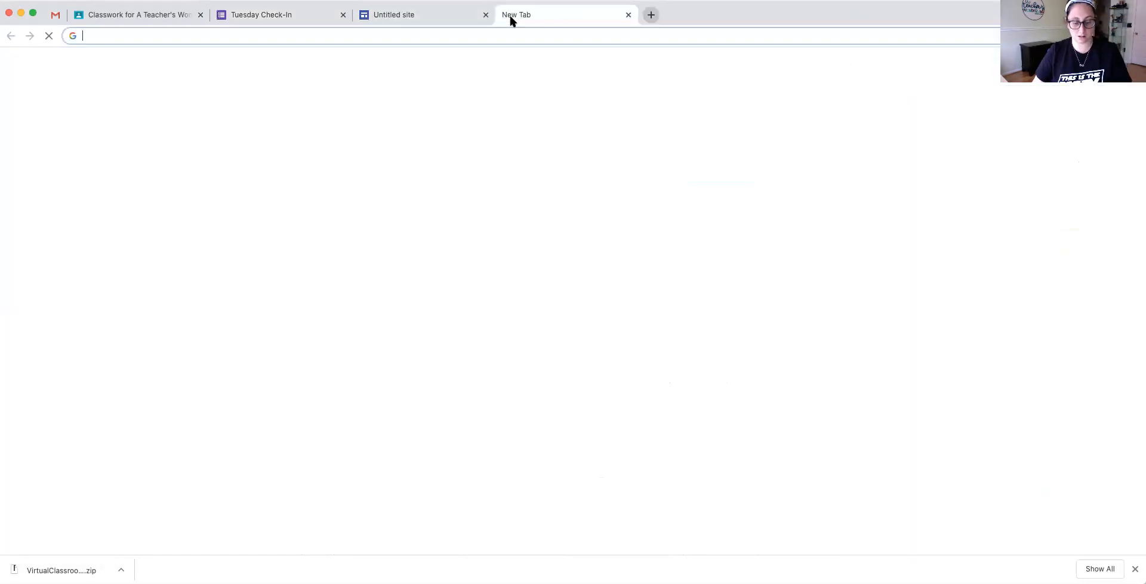
{"action": "type", "text": "dri"}
{"action": "key", "text": "Return"}
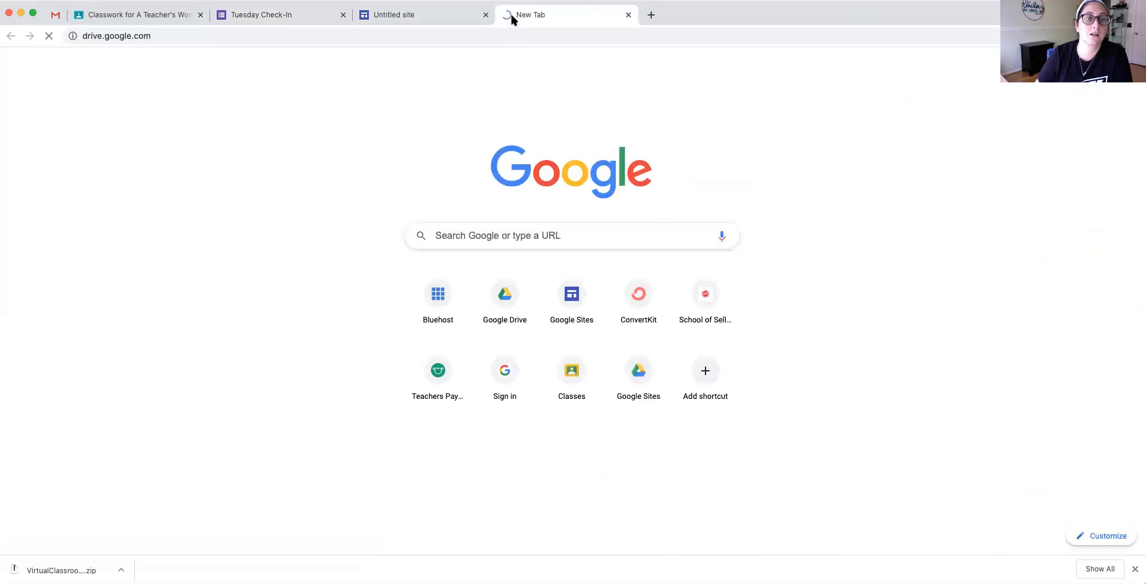
{"action": "left_click", "coordinate": [276, 18]}
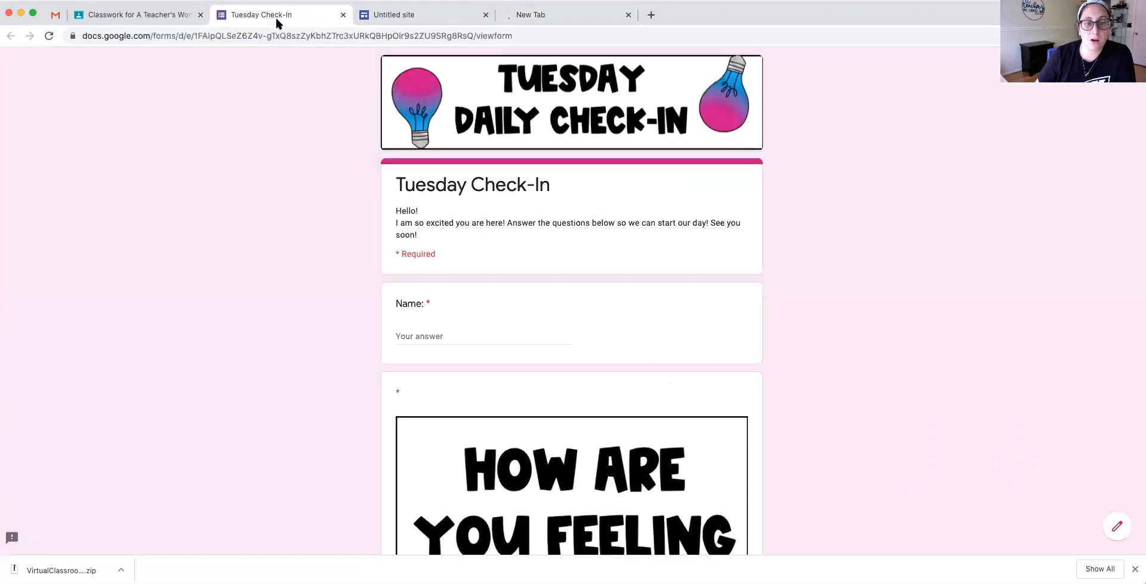
{"action": "left_click", "coordinate": [343, 18]}
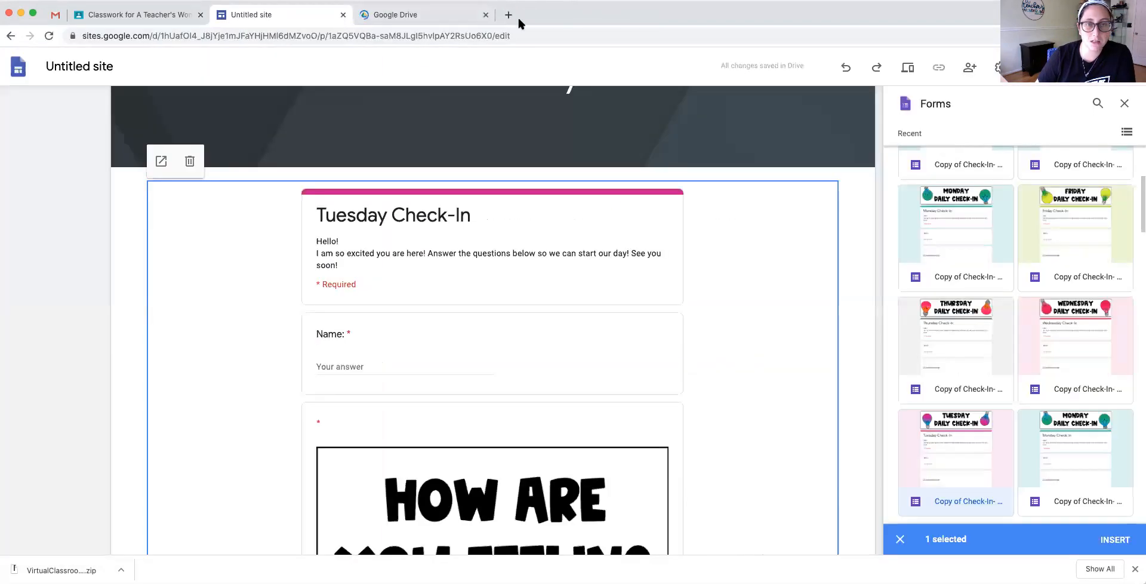
{"action": "left_click", "coordinate": [461, 15]}
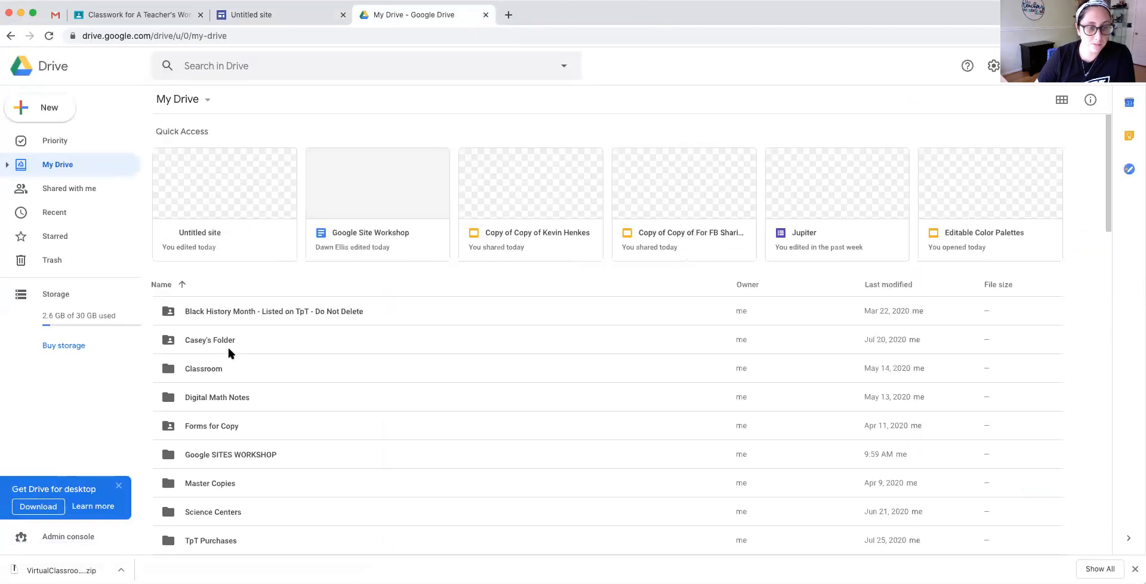
{"action": "double_click", "coordinate": [233, 453]}
{"action": "double_click", "coordinate": [233, 188]}
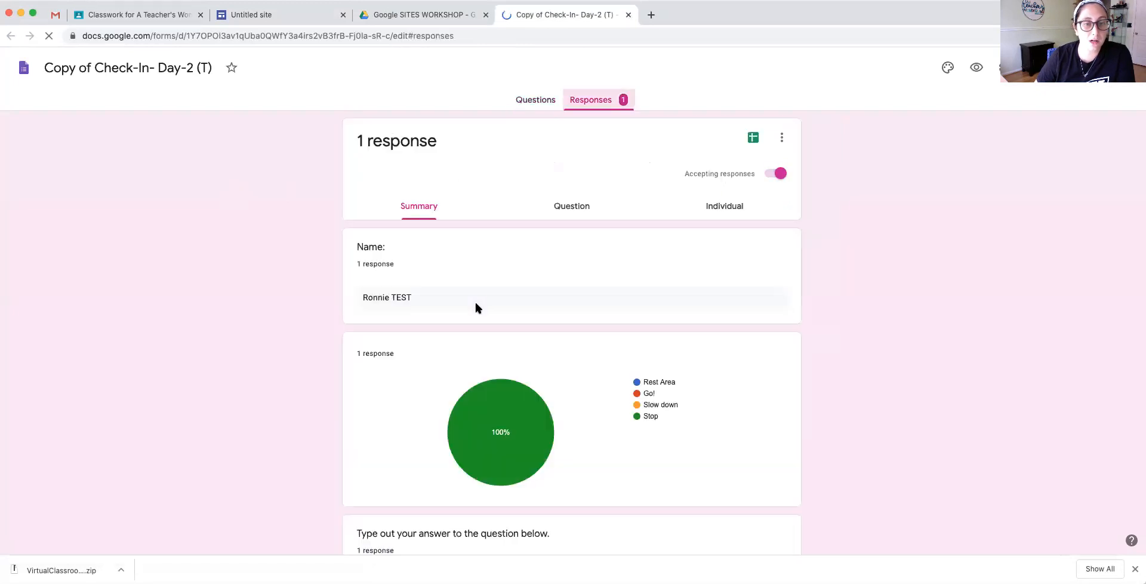
Review the response summary of the Tuesday Check-In form through its last question.
{"action": "scroll", "coordinate": [475, 307], "scroll_direction": "down", "scroll_amount": 3}
{"action": "scroll", "coordinate": [475, 307], "scroll_direction": "down", "scroll_amount": 2}
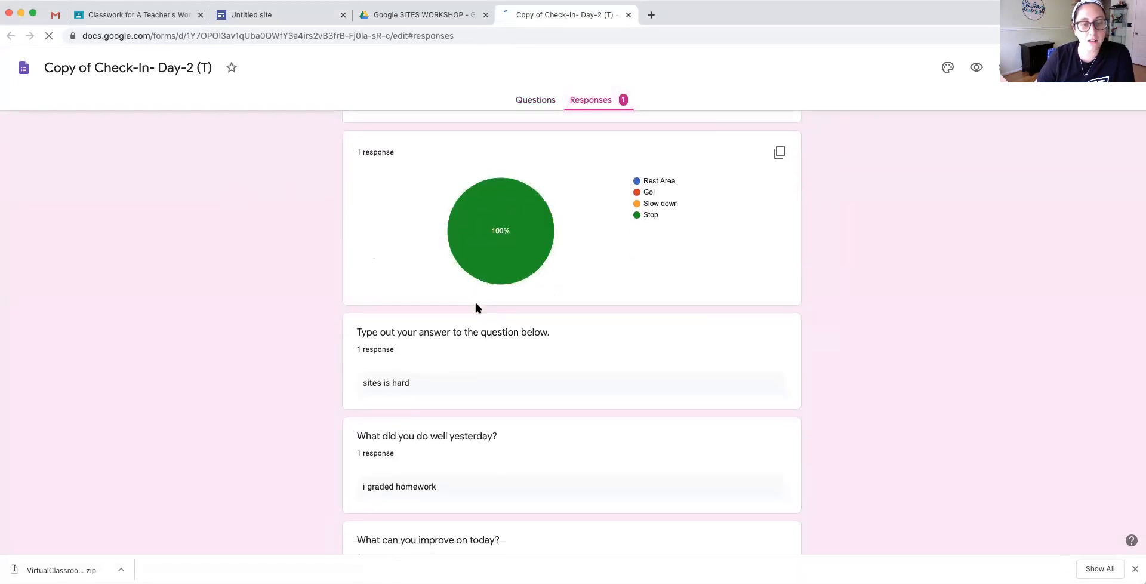
{"action": "scroll", "coordinate": [475, 307], "scroll_direction": "down", "scroll_amount": 3}
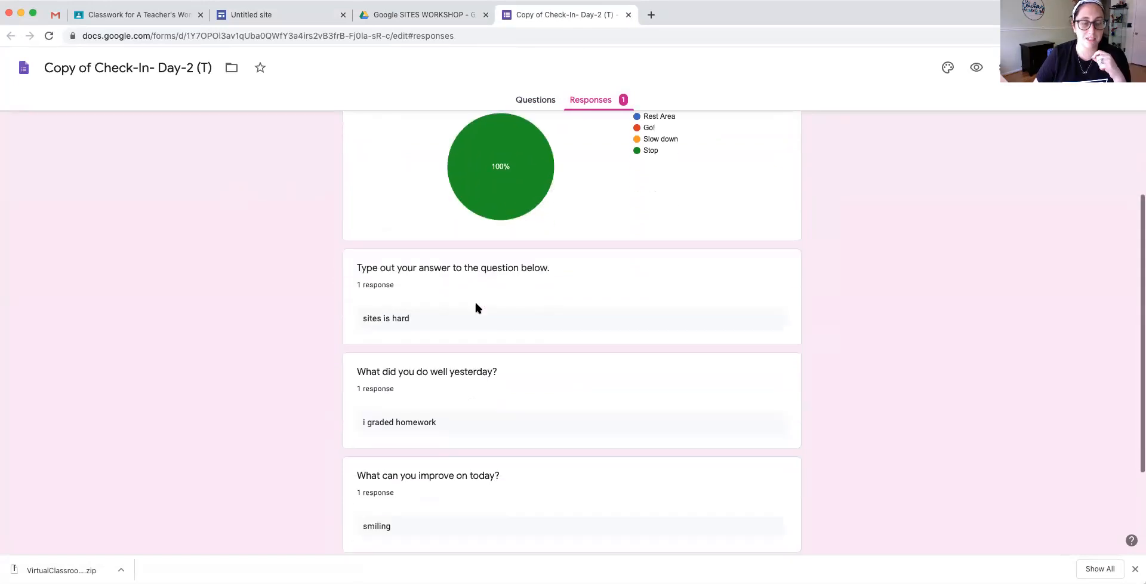
{"action": "scroll", "coordinate": [476, 307], "scroll_direction": "down", "scroll_amount": 4}
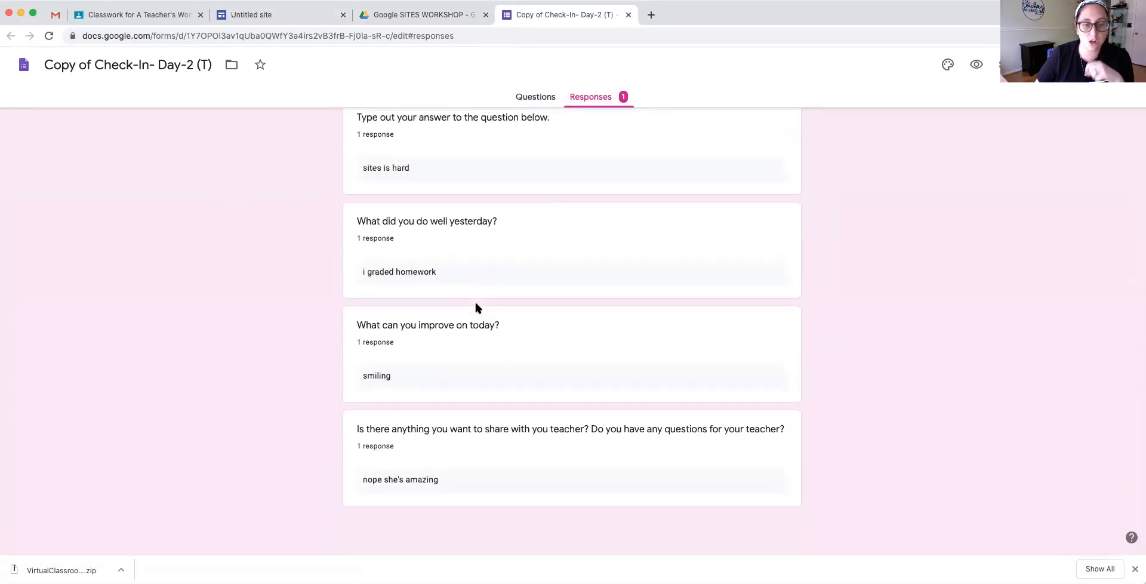
{"action": "scroll", "coordinate": [475, 302], "scroll_direction": "up", "scroll_amount": 8}
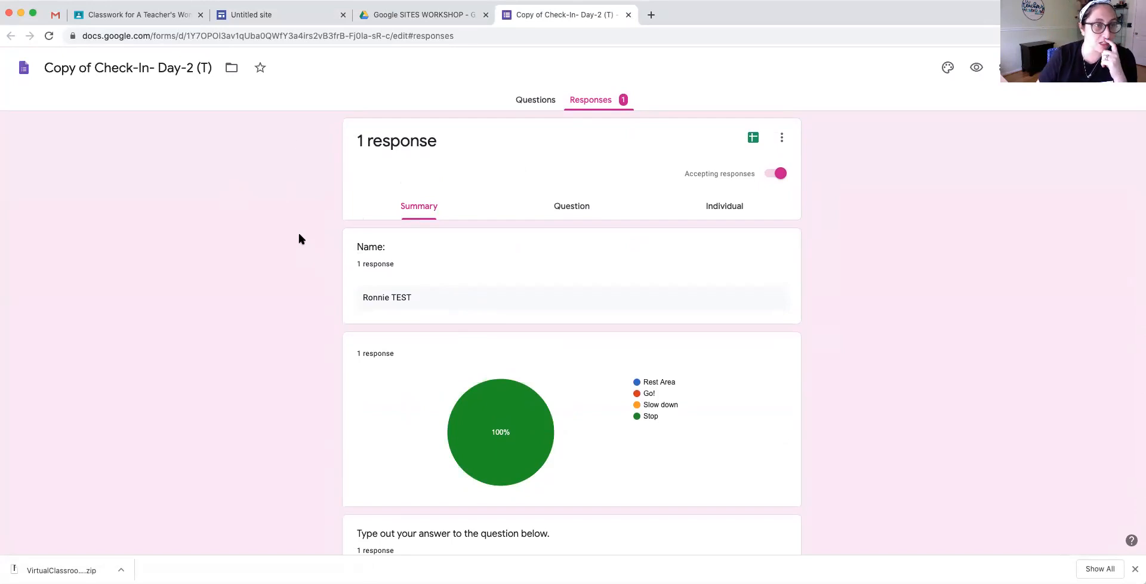
View the Tuesday Check-In assignment's student work in Google Classroom, then open and close its attached form.
{"action": "left_click", "coordinate": [191, 15]}
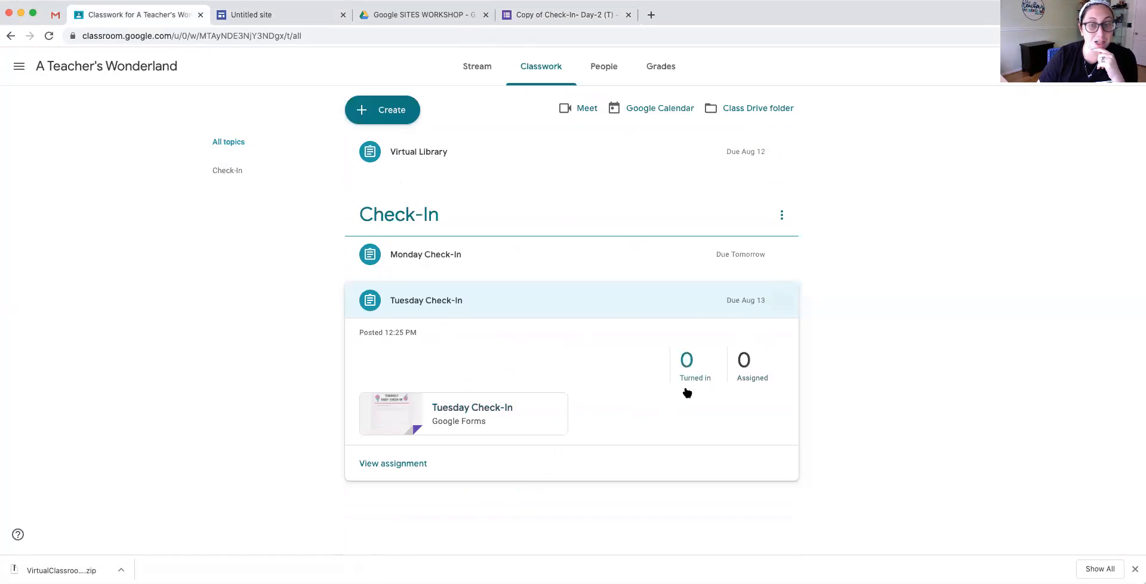
{"action": "left_click", "coordinate": [412, 465]}
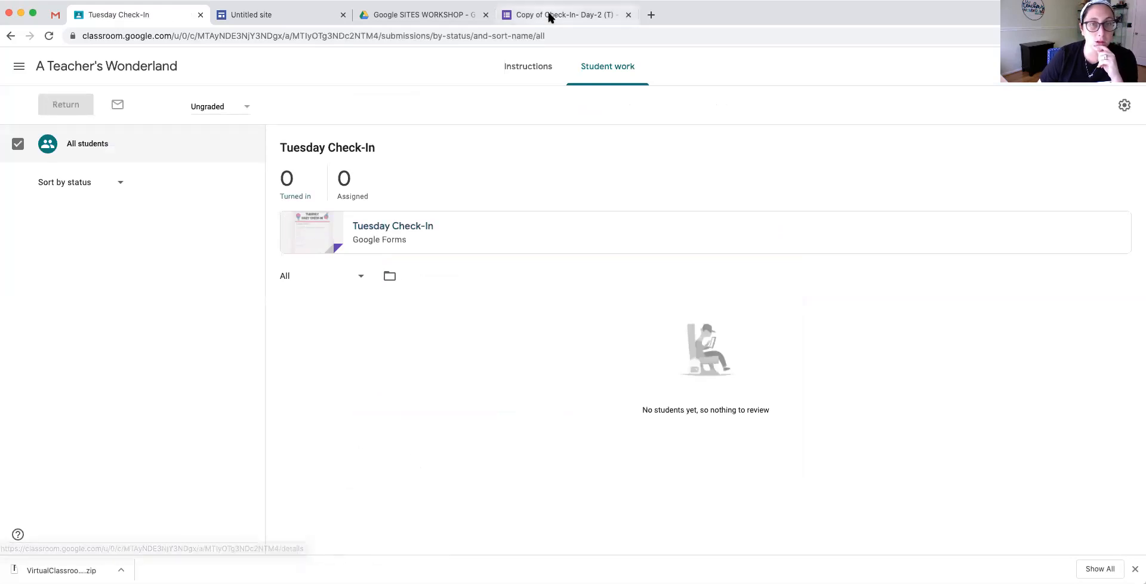
{"action": "left_click", "coordinate": [388, 230]}
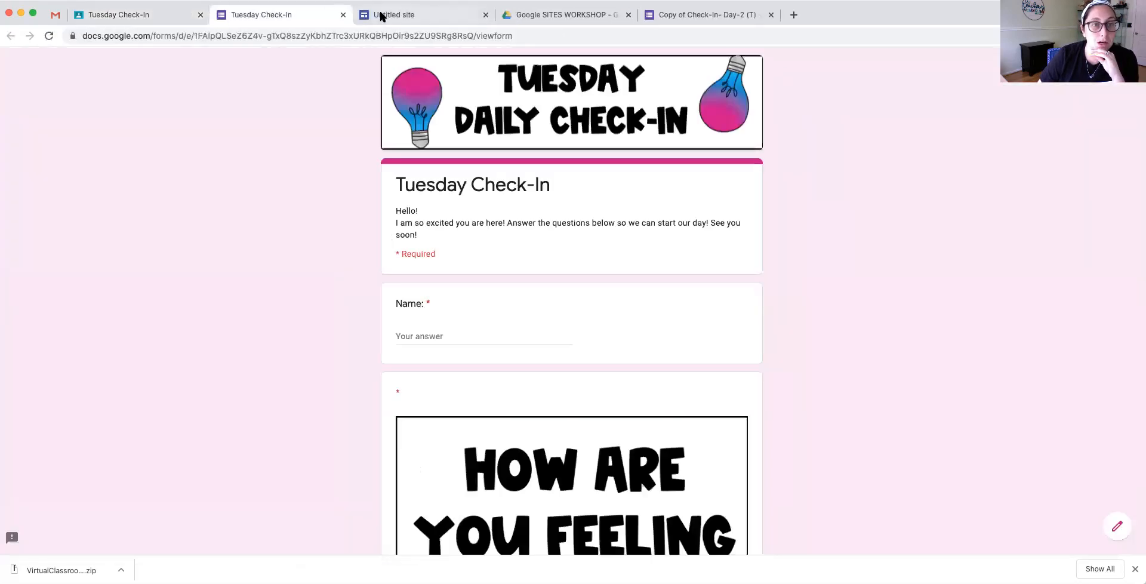
{"action": "left_click", "coordinate": [344, 14]}
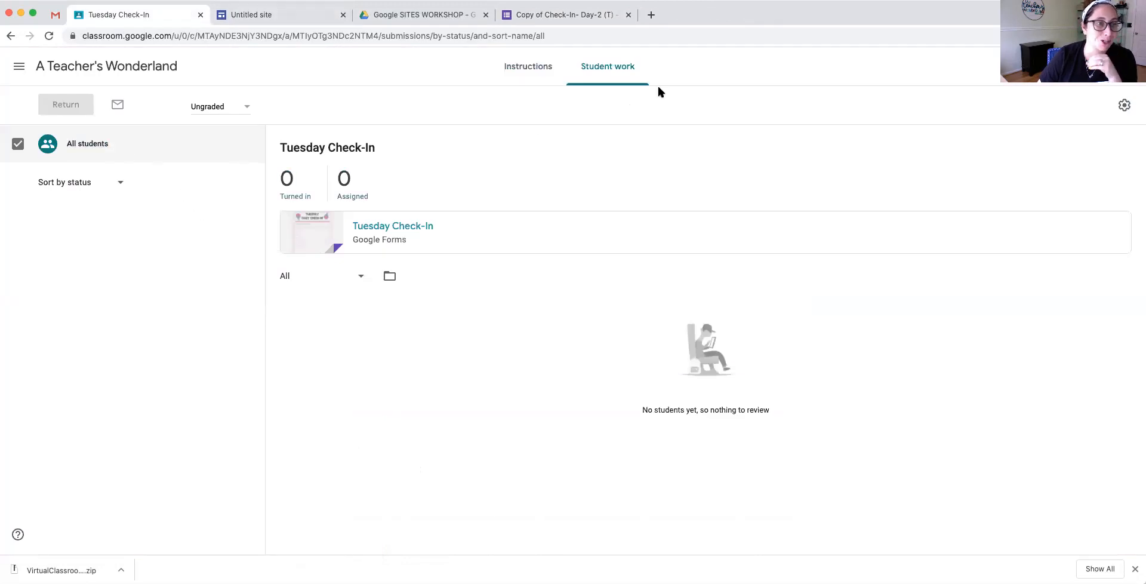
Switch back to the site in Google Sites and look over the form embedded on the Tuesday subpage.
{"action": "left_click", "coordinate": [569, 16]}
{"action": "left_click", "coordinate": [397, 16]}
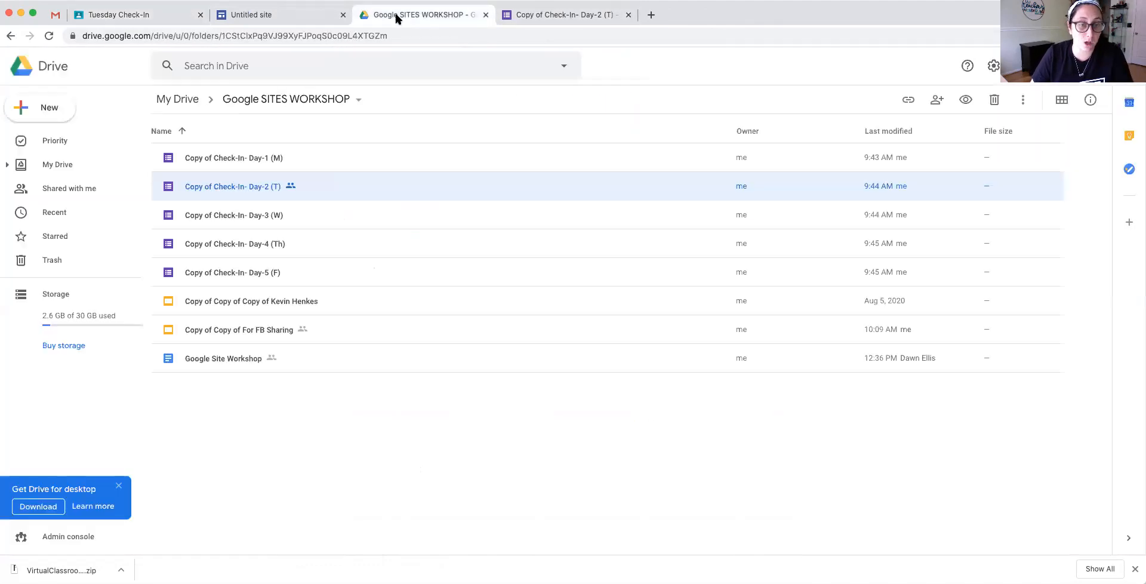
{"action": "left_click", "coordinate": [274, 14]}
{"action": "scroll", "coordinate": [356, 317], "scroll_direction": "down", "scroll_amount": 10}
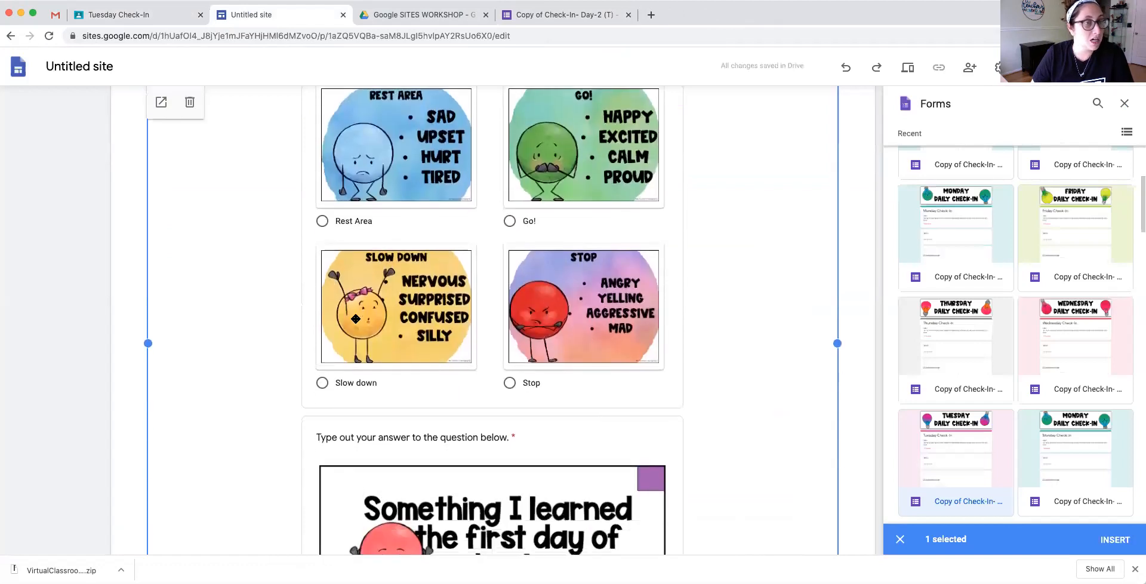
{"action": "scroll", "coordinate": [356, 318], "scroll_direction": "up", "scroll_amount": 10}
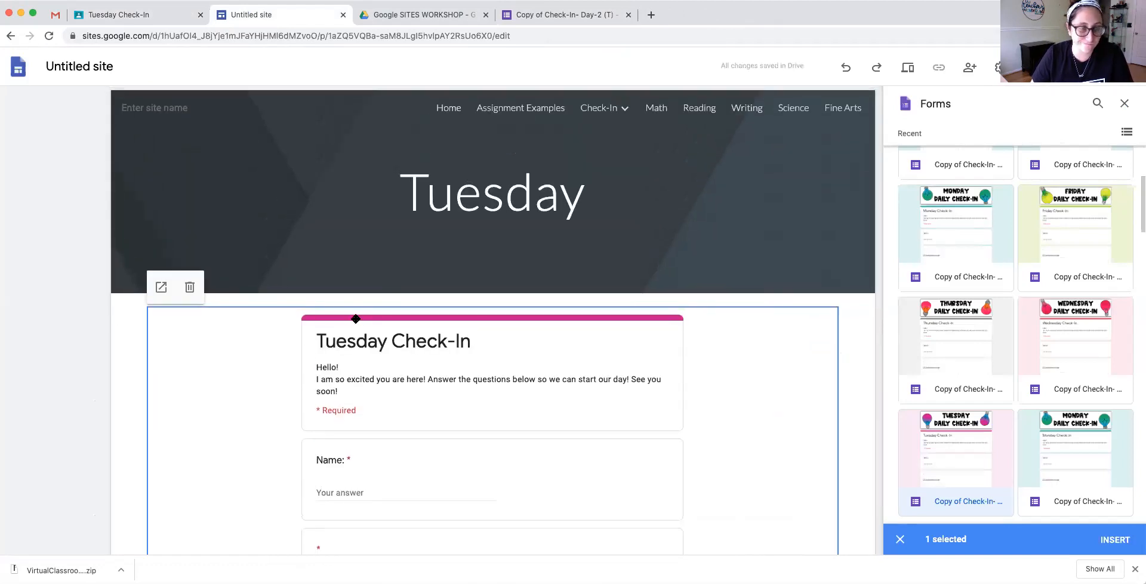
Close the list of Google Forms and show the site's page list.
{"action": "left_click", "coordinate": [1123, 102]}
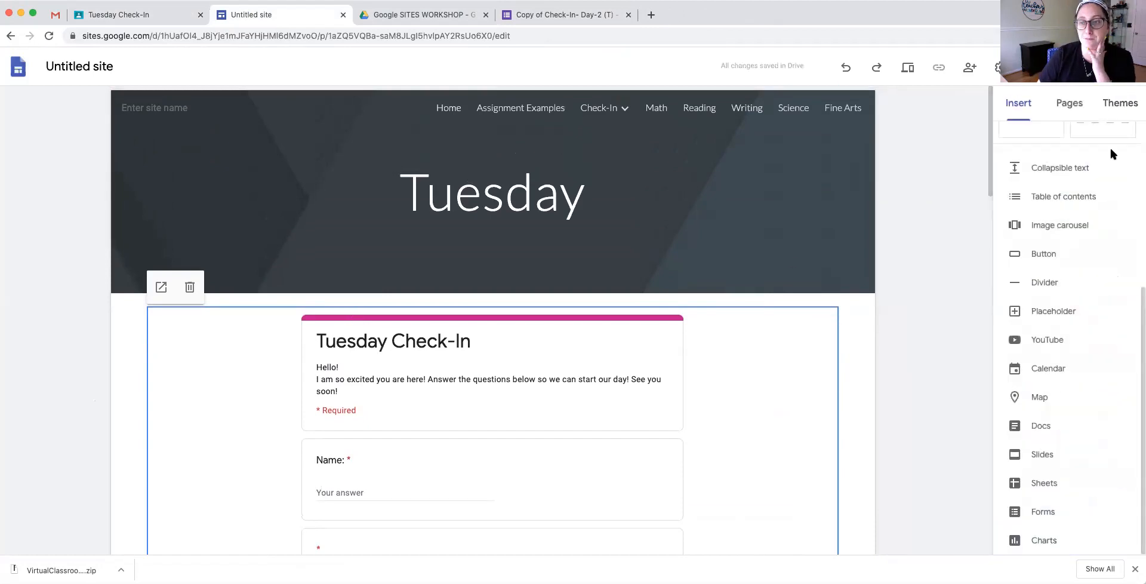
{"action": "scroll", "coordinate": [1109, 146], "scroll_direction": "up", "scroll_amount": 5}
{"action": "left_click", "coordinate": [1067, 103]}
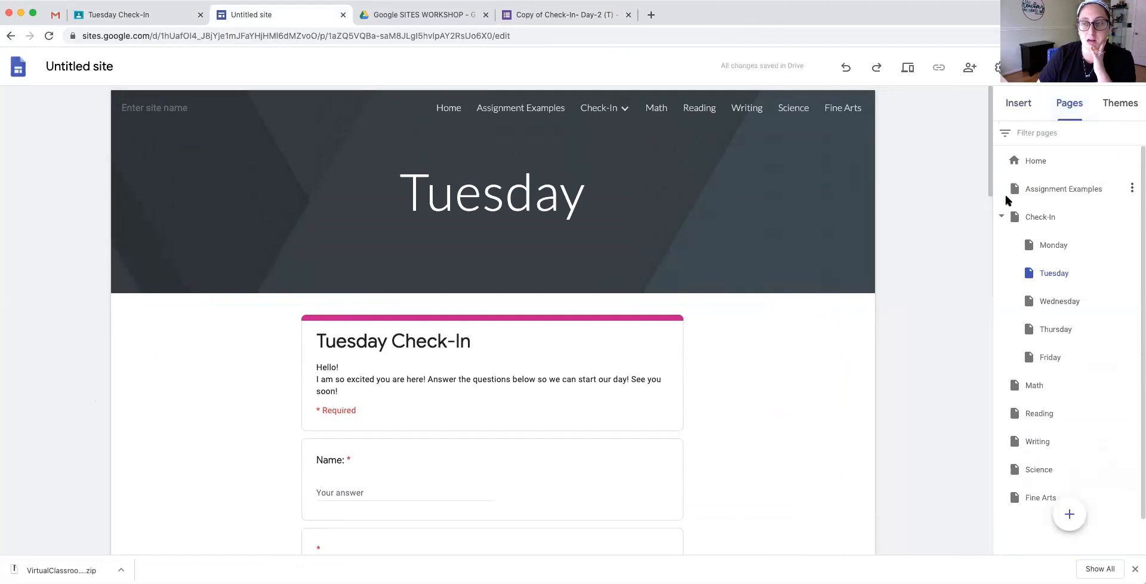
{"action": "left_click", "coordinate": [1029, 216]}
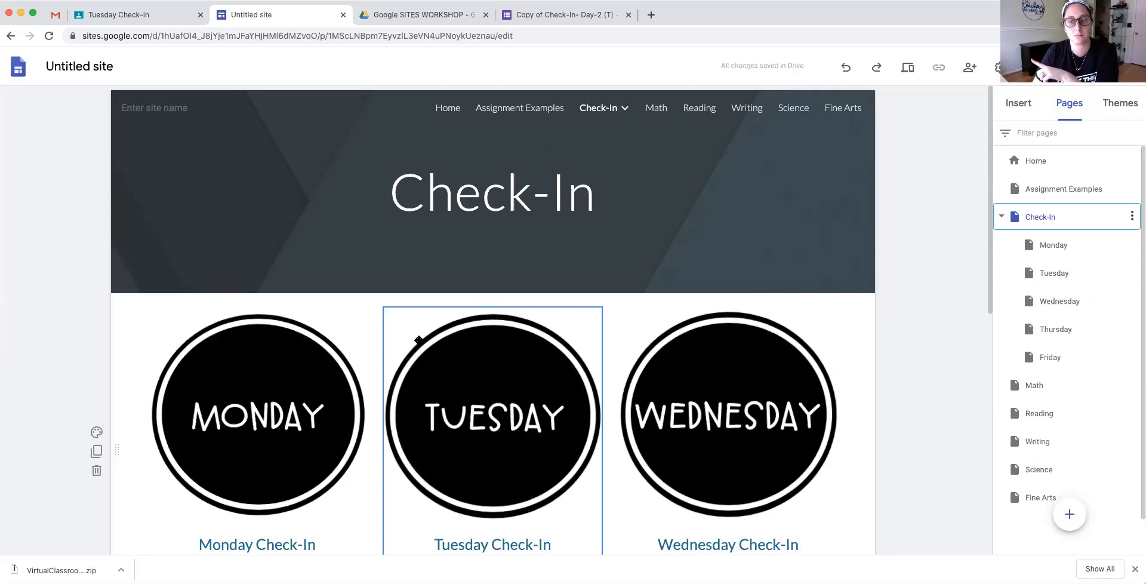
{"action": "left_click", "coordinate": [292, 411]}
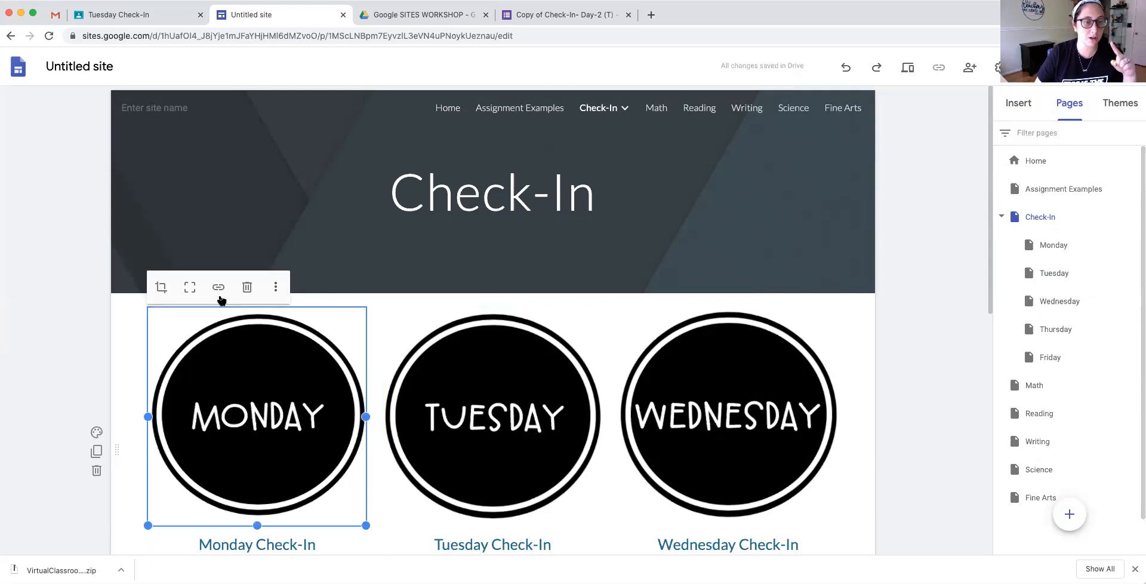
{"action": "left_click", "coordinate": [218, 288]}
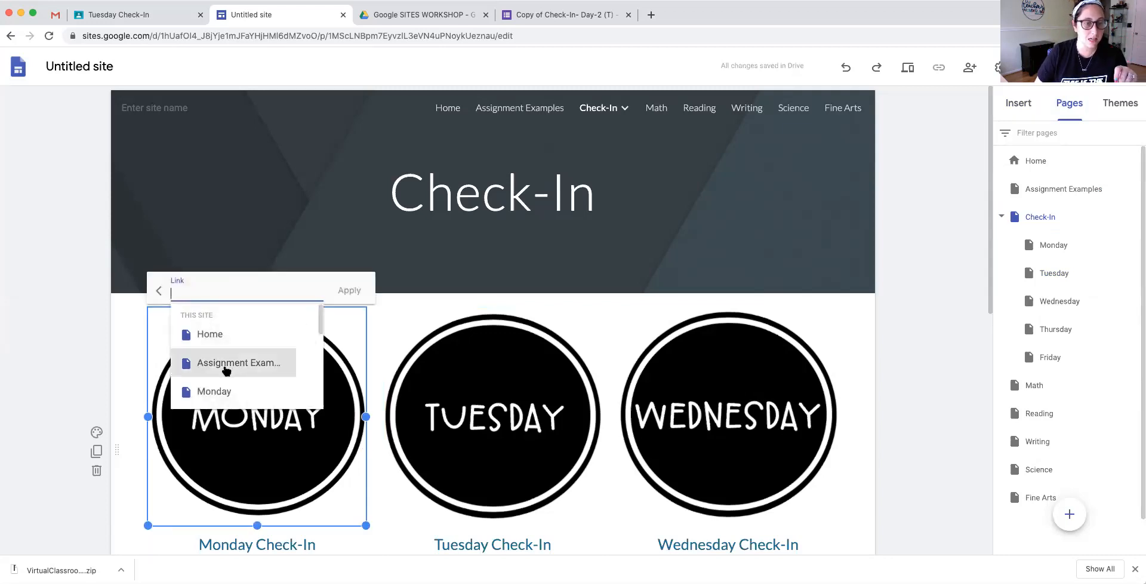
{"action": "scroll", "coordinate": [225, 370], "scroll_direction": "down", "scroll_amount": 1}
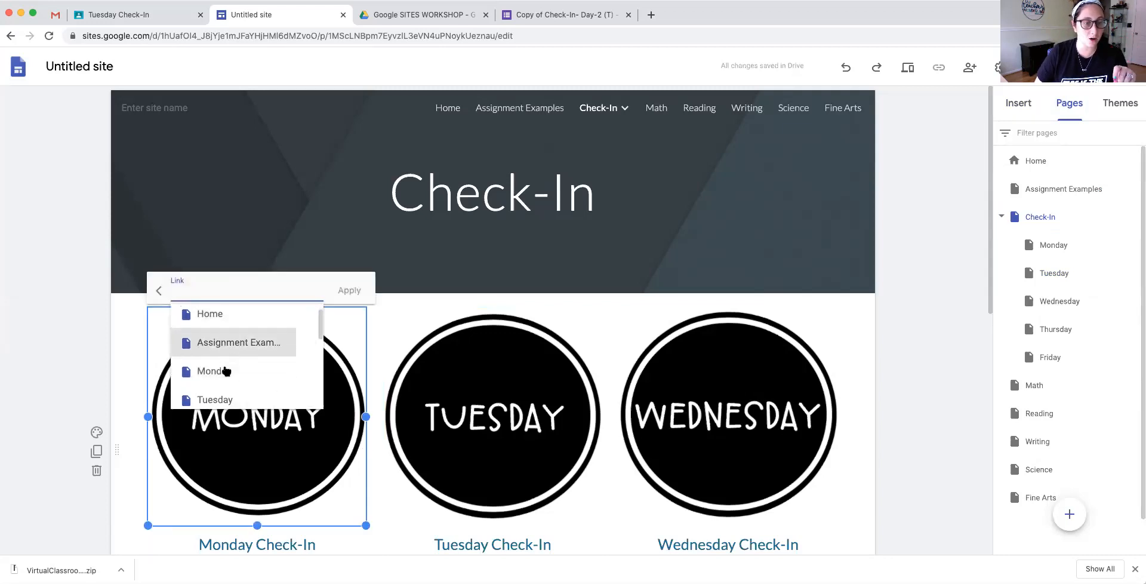
{"action": "left_click", "coordinate": [514, 271]}
Rename the Monday and Tuesday subpages to Monday Check-In and Tuesday Check-In.
{"action": "left_click", "coordinate": [1072, 246]}
{"action": "double_click", "coordinate": [1063, 242]}
{"action": "left_click", "coordinate": [1084, 241]}
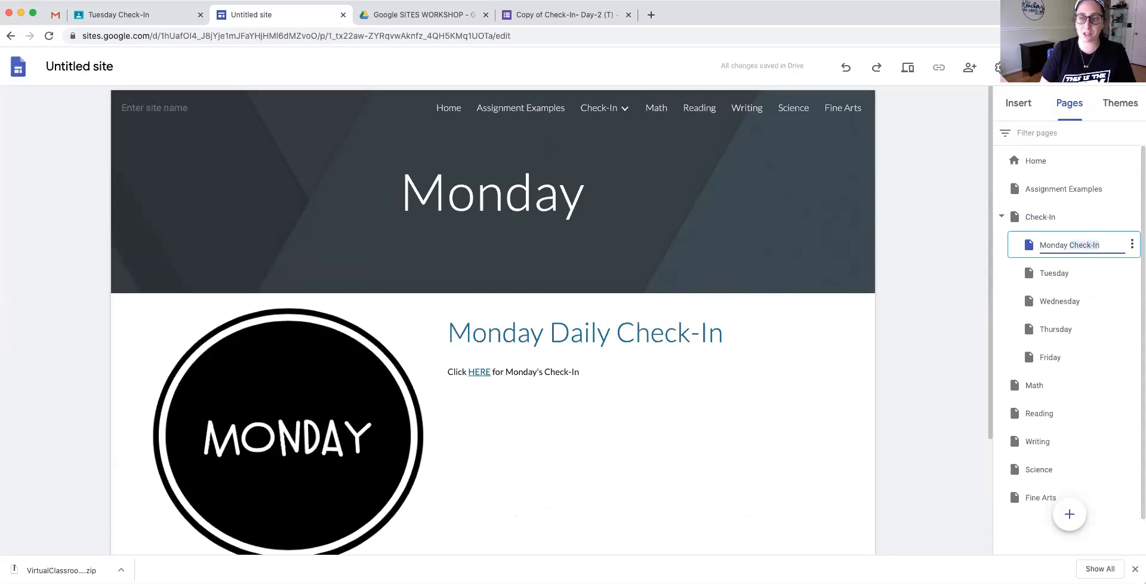
{"action": "left_click", "coordinate": [1078, 275]}
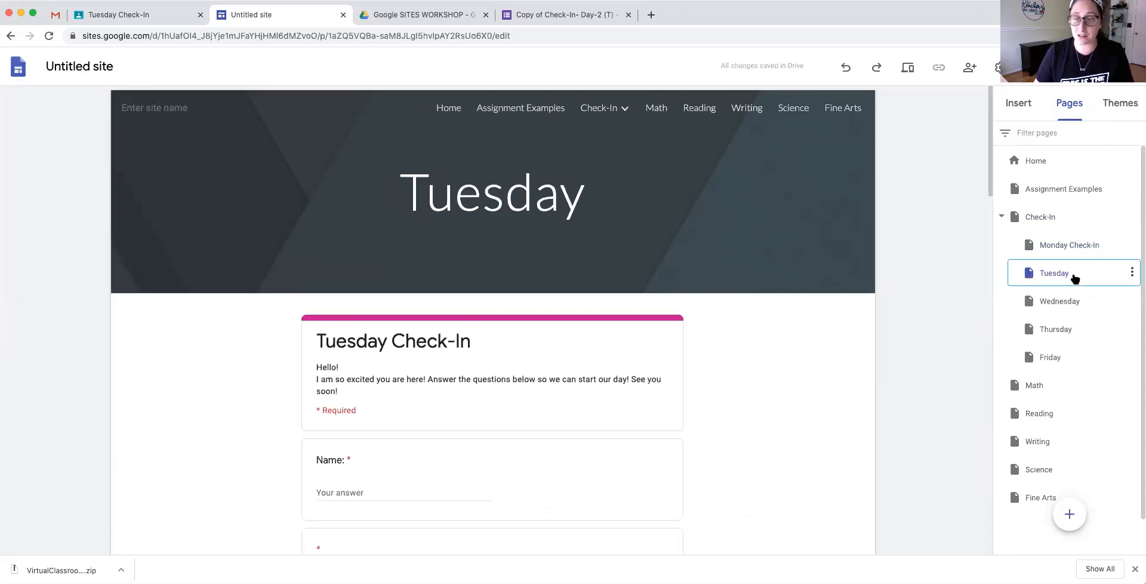
{"action": "double_click", "coordinate": [1047, 276]}
{"action": "left_click", "coordinate": [1073, 274]}
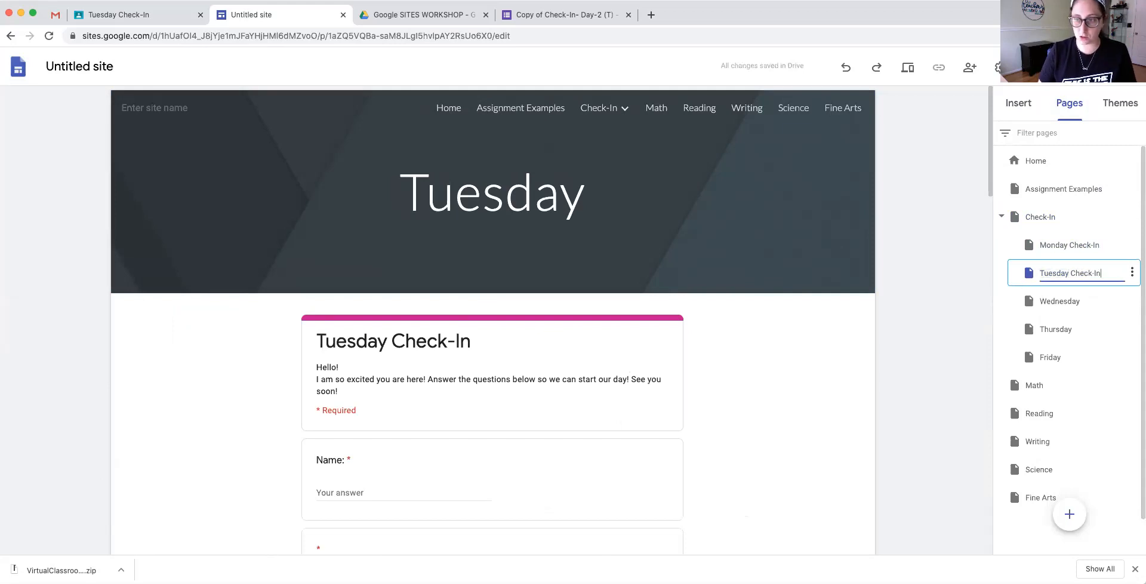
Rename the Wednesday, Thursday and Friday subpages to Wednesday Check-In, Thursday Check-In and Friday Check-In.
{"action": "double_click", "coordinate": [1051, 302]}
{"action": "left_click", "coordinate": [1087, 301]}
{"action": "double_click", "coordinate": [1082, 332]}
{"action": "left_click", "coordinate": [1082, 330]}
{"action": "double_click", "coordinate": [1068, 360]}
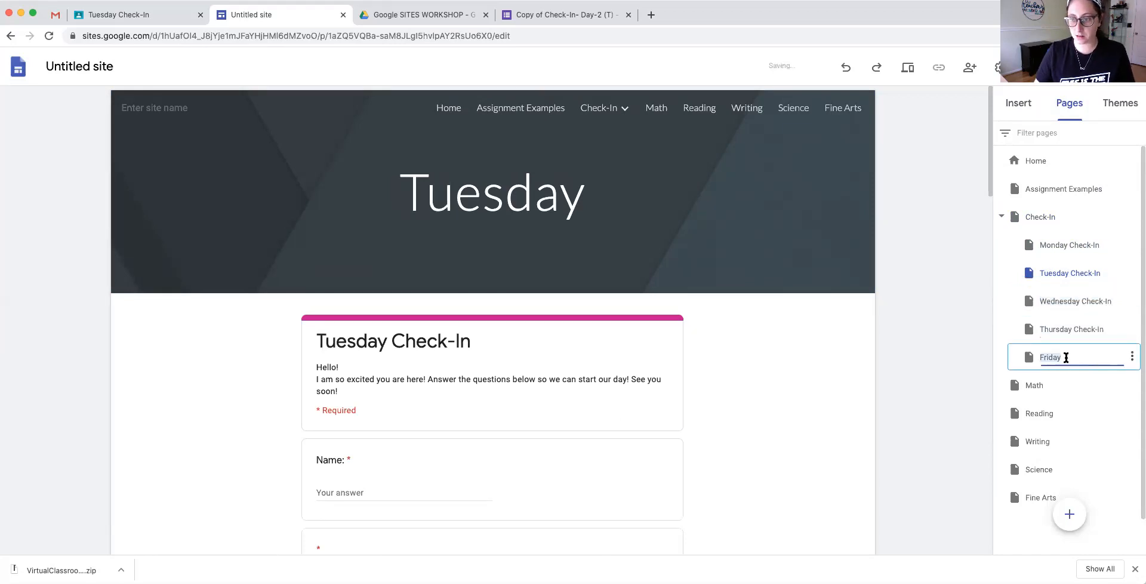
{"action": "type", "text": "Check-In"}
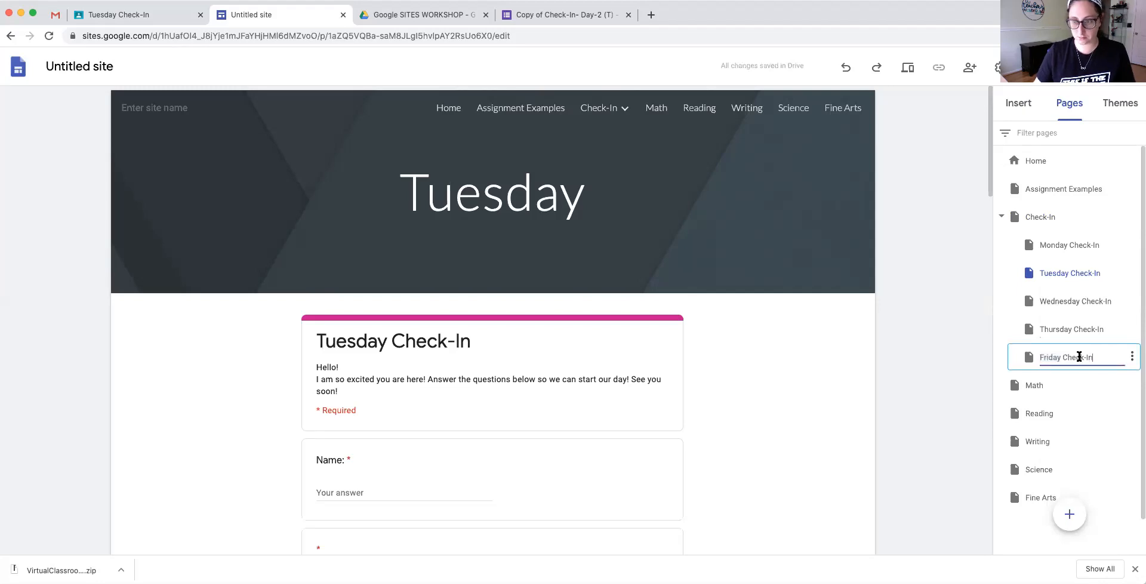
{"action": "key", "text": "Return"}
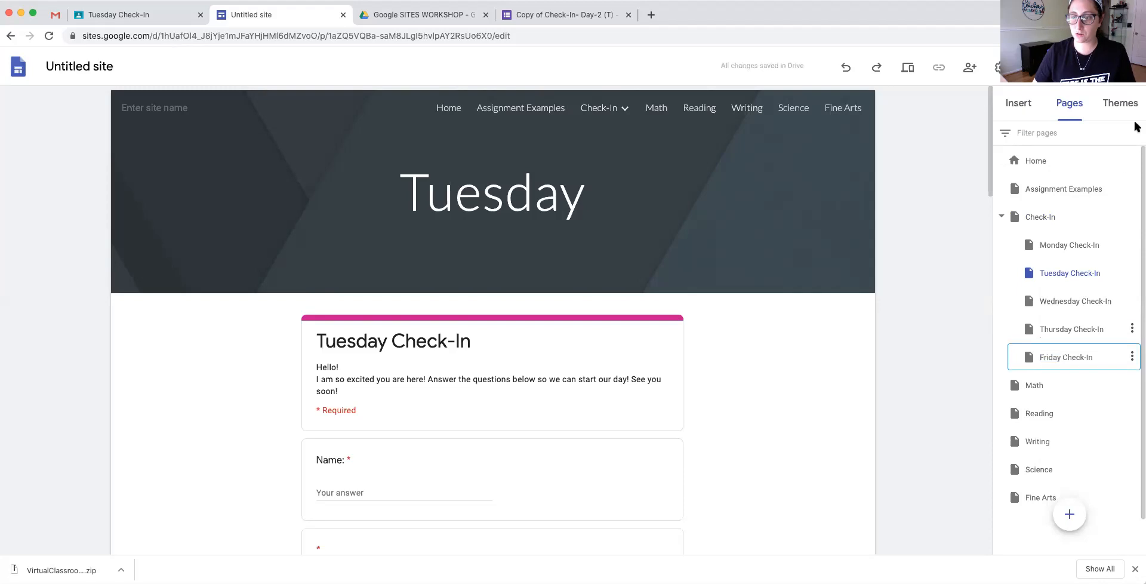
Link the Monday image on the Check-In page to the Monday Check-In subpage.
{"action": "left_click", "coordinate": [1036, 220]}
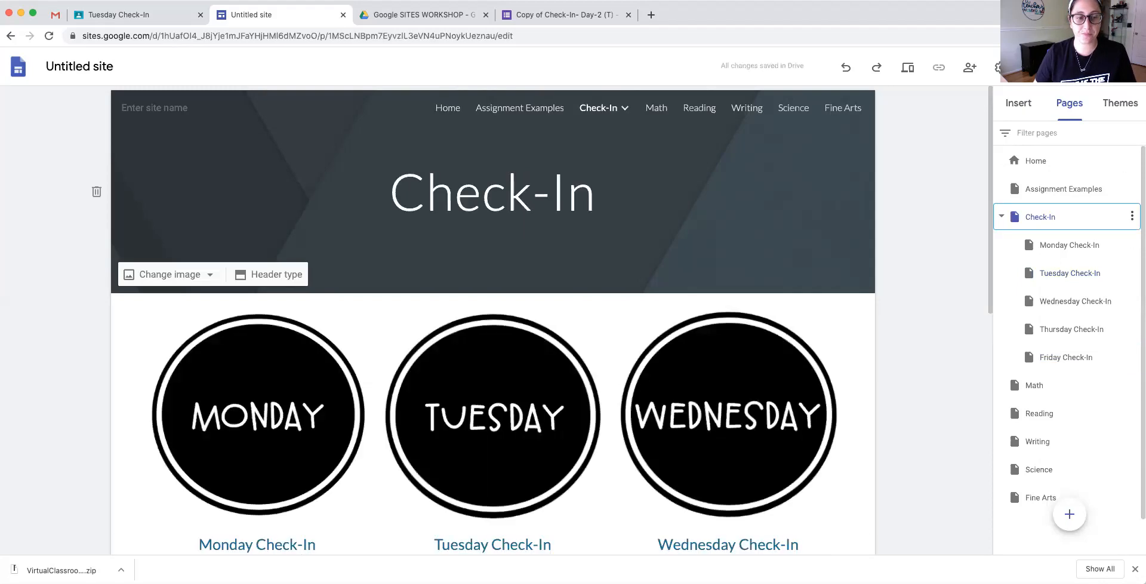
{"action": "double_click", "coordinate": [258, 412]}
{"action": "left_click", "coordinate": [347, 279]}
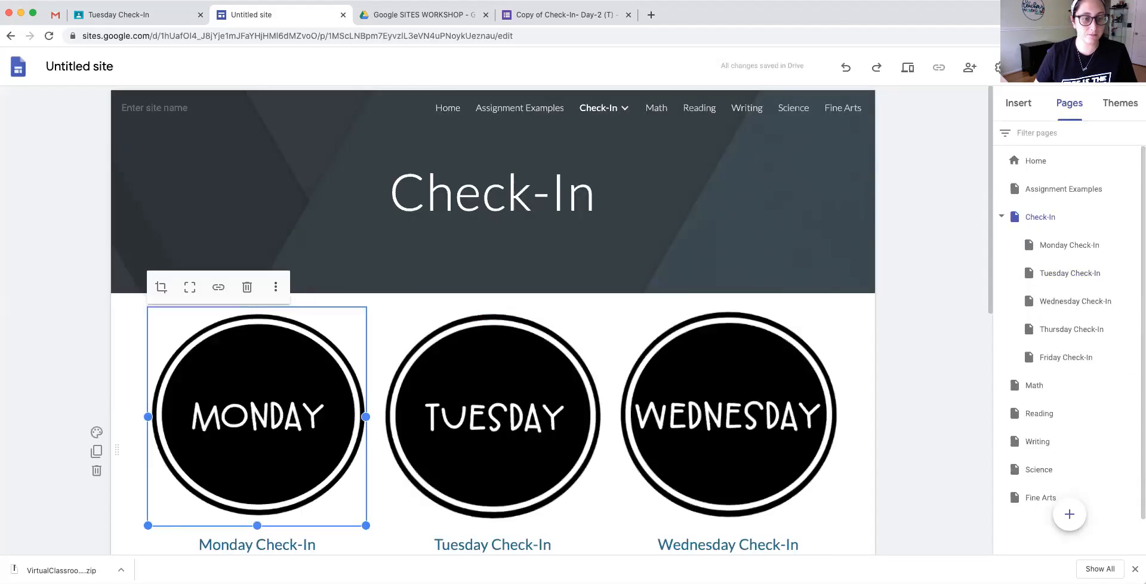
{"action": "left_click", "coordinate": [218, 287]}
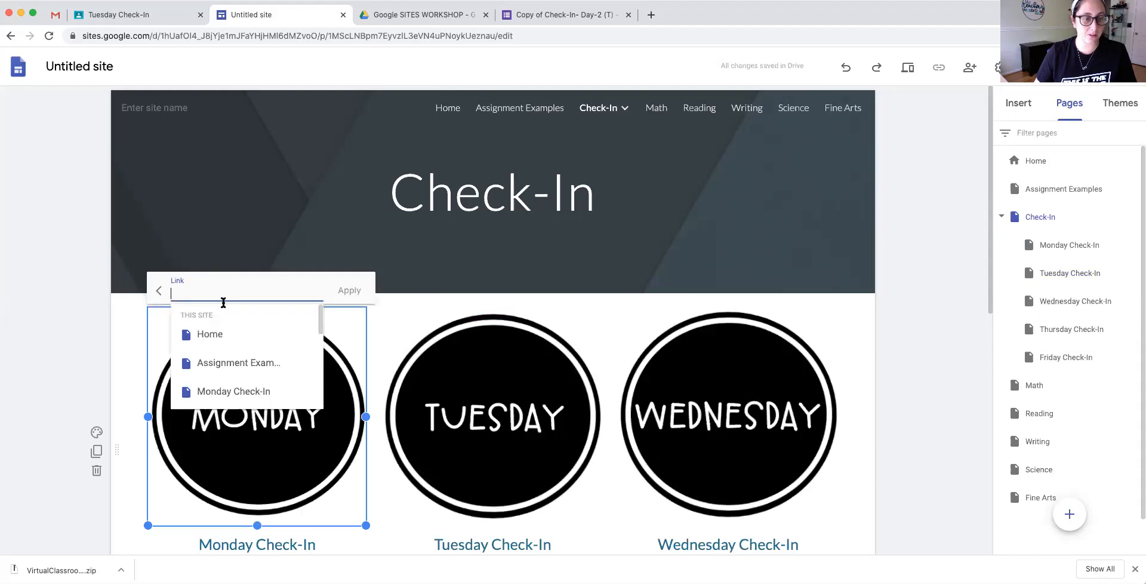
{"action": "left_click", "coordinate": [232, 391]}
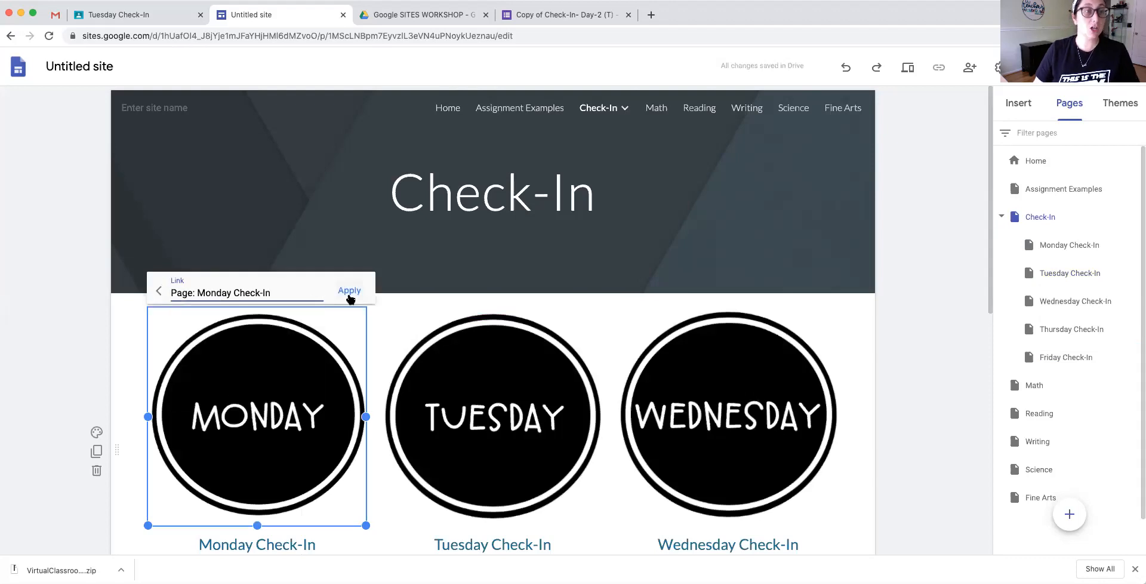
{"action": "left_click", "coordinate": [349, 291]}
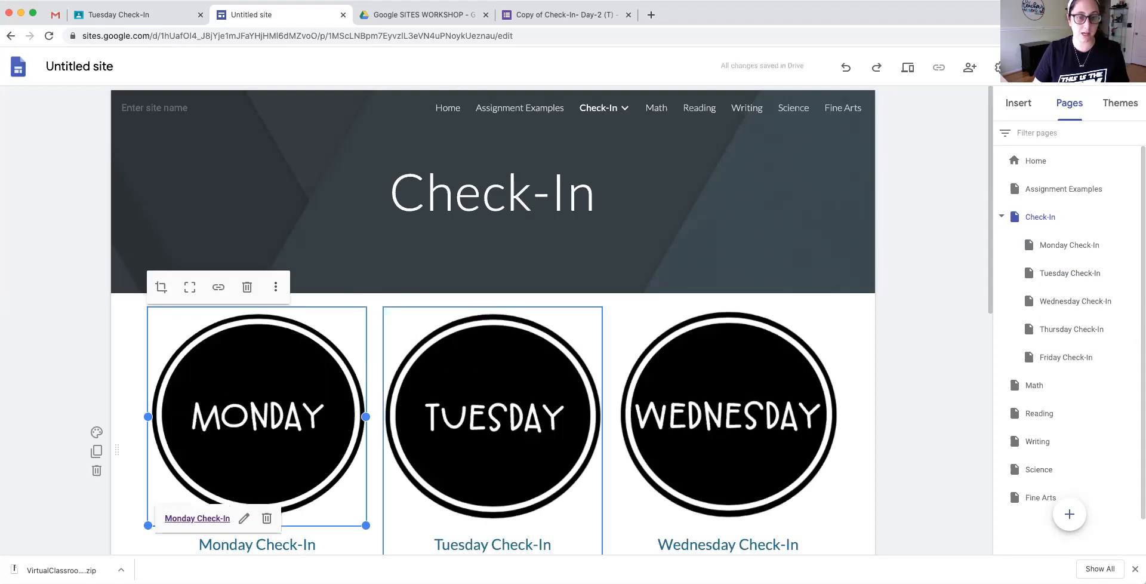
Link the Tuesday image to the Tuesday Check-In subpage.
{"action": "left_click", "coordinate": [465, 314]}
{"action": "left_click", "coordinate": [454, 289]}
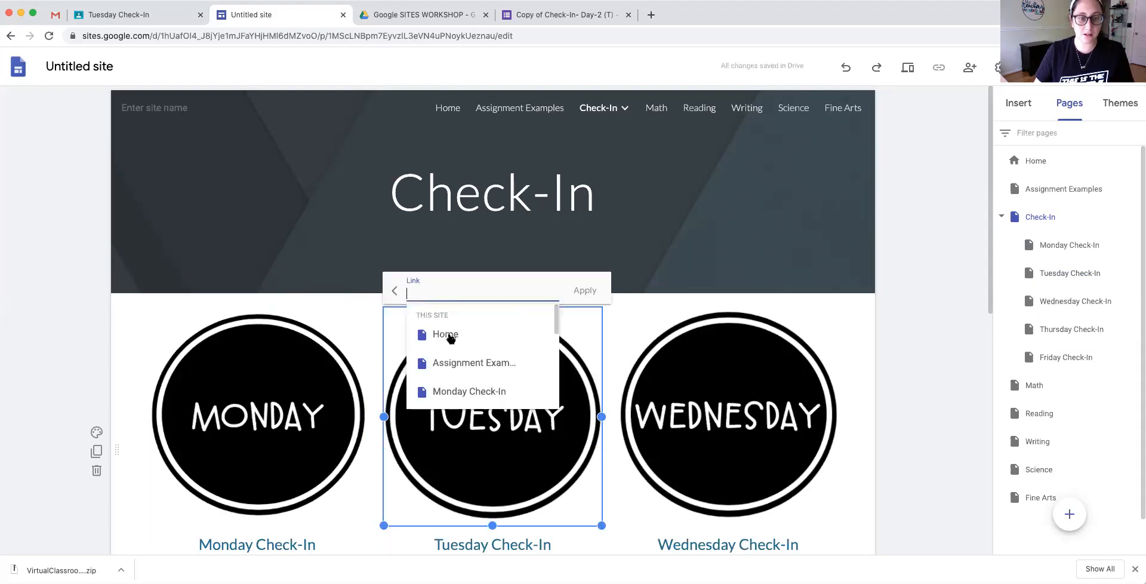
{"action": "scroll", "coordinate": [455, 371], "scroll_direction": "down", "scroll_amount": 2}
{"action": "left_click", "coordinate": [453, 373]}
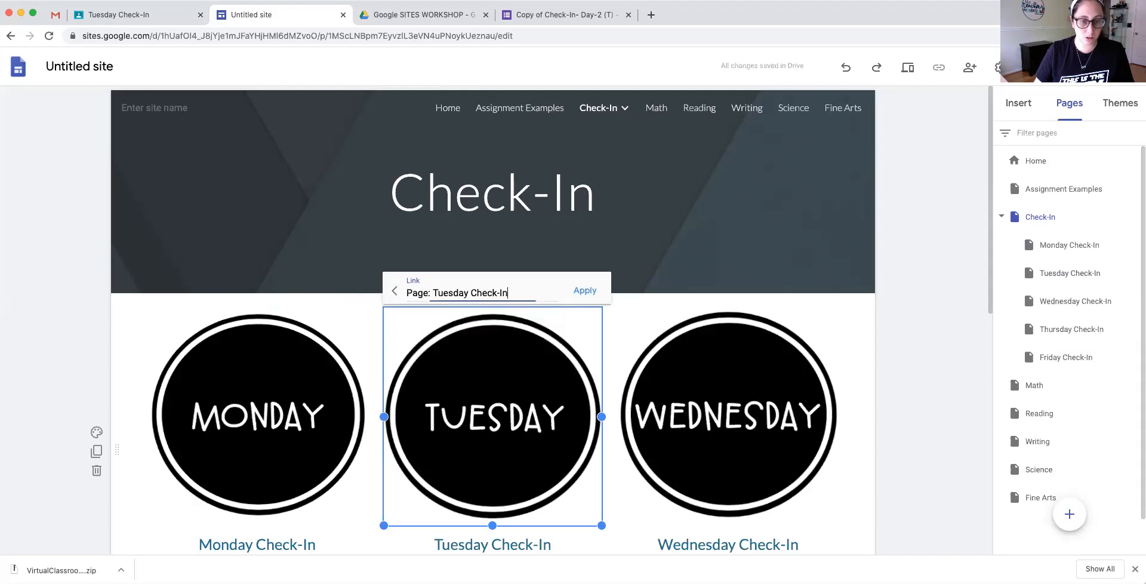
{"action": "left_click", "coordinate": [585, 291]}
Link the Wednesday image to the Wednesday Check-In subpage.
{"action": "double_click", "coordinate": [692, 370]}
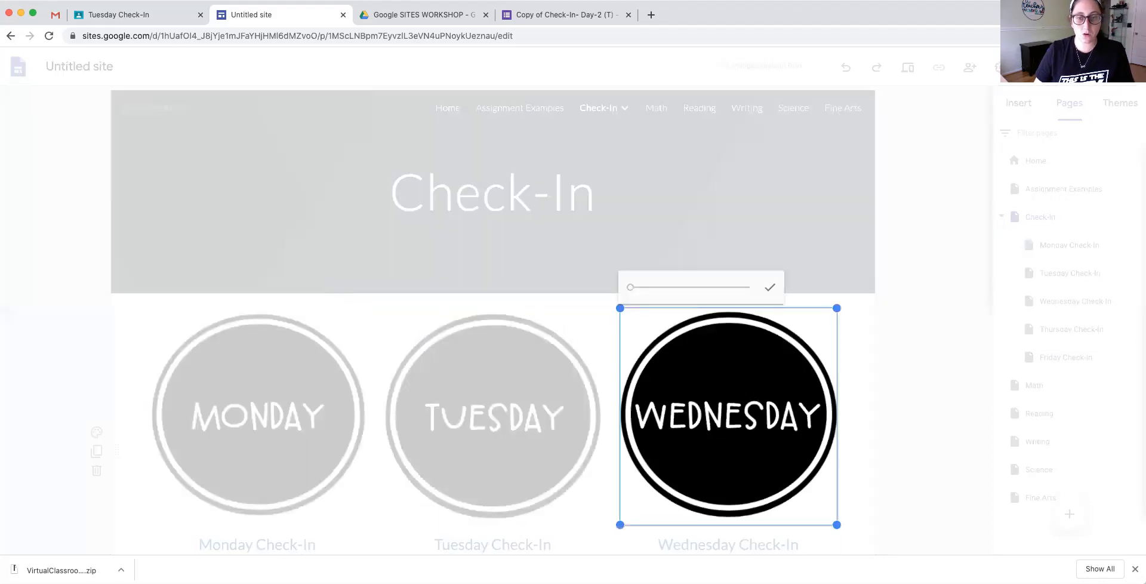
{"action": "left_click", "coordinate": [770, 288]}
{"action": "left_click", "coordinate": [687, 289]}
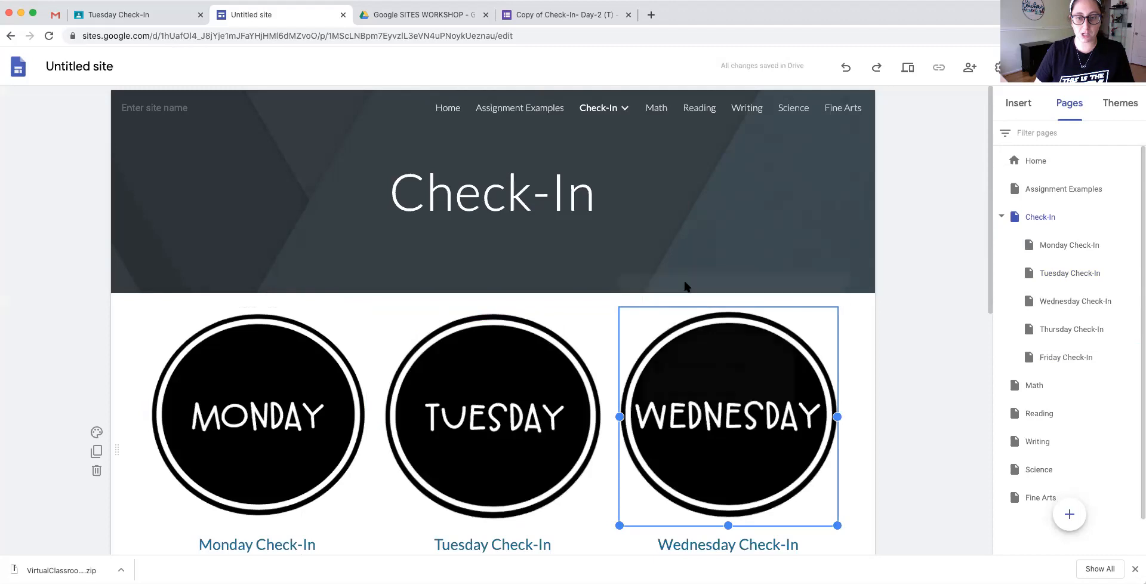
{"action": "scroll", "coordinate": [687, 352], "scroll_direction": "down", "scroll_amount": 3}
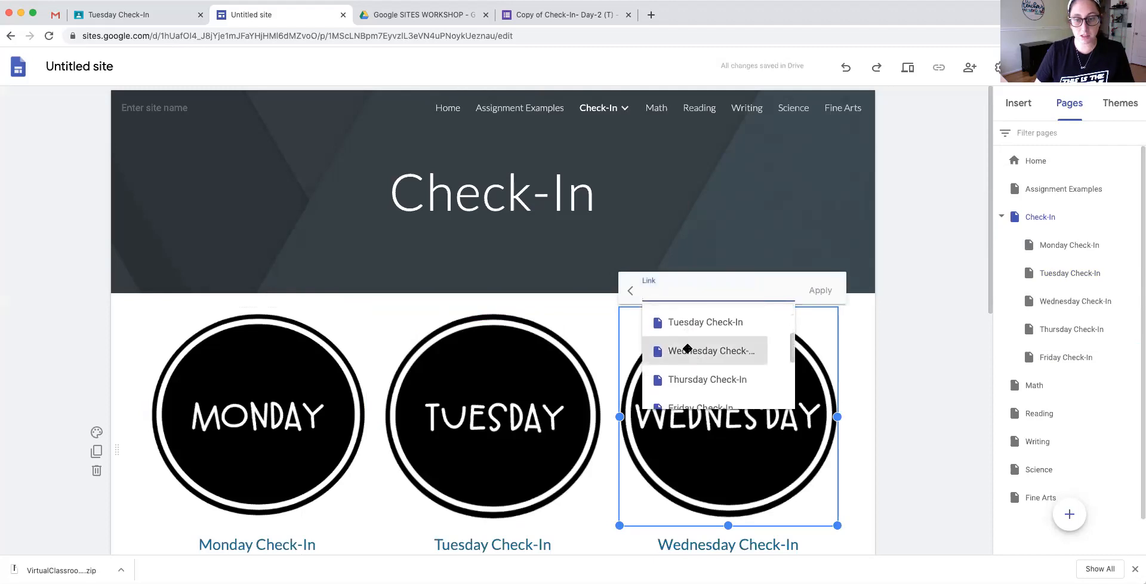
{"action": "left_click", "coordinate": [687, 351]}
{"action": "left_click", "coordinate": [818, 291]}
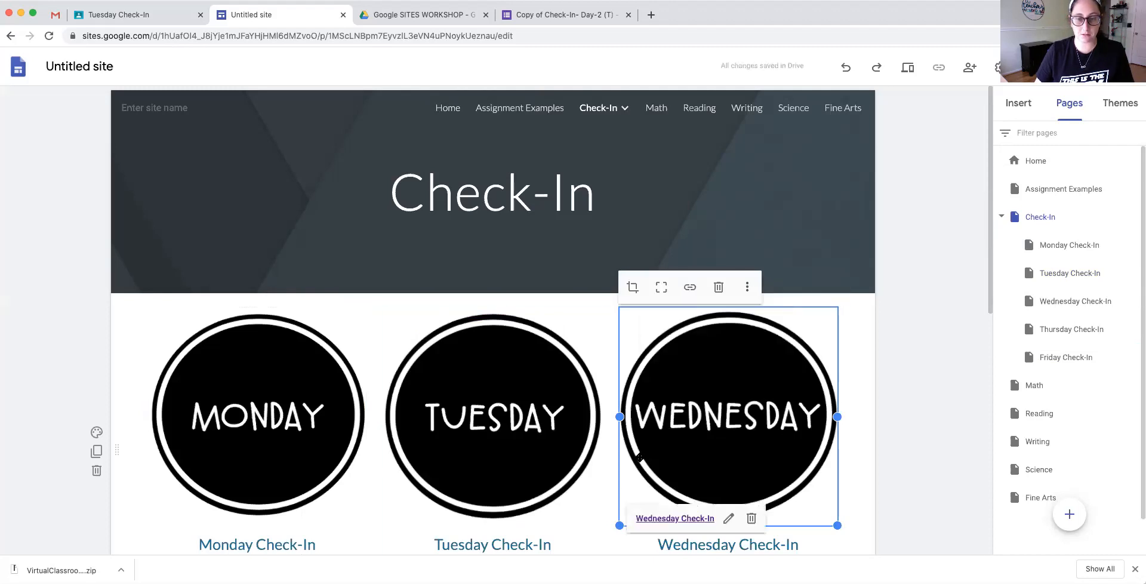
Link the Thursday image in the second row to the Thursday Check-In subpage.
{"action": "scroll", "coordinate": [393, 461], "scroll_direction": "down", "scroll_amount": 5}
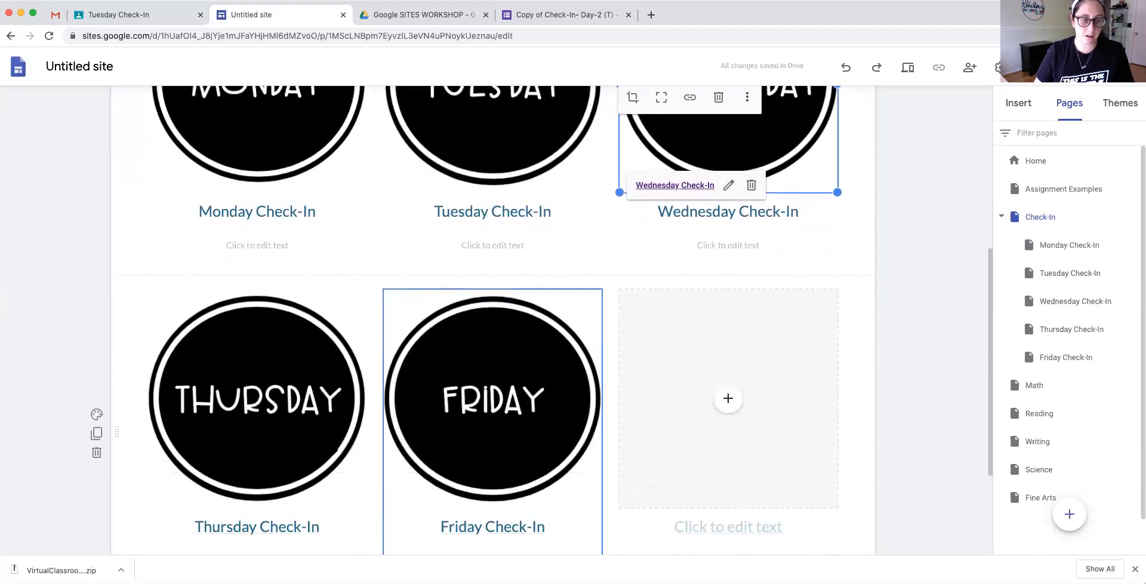
{"action": "left_click", "coordinate": [250, 296]}
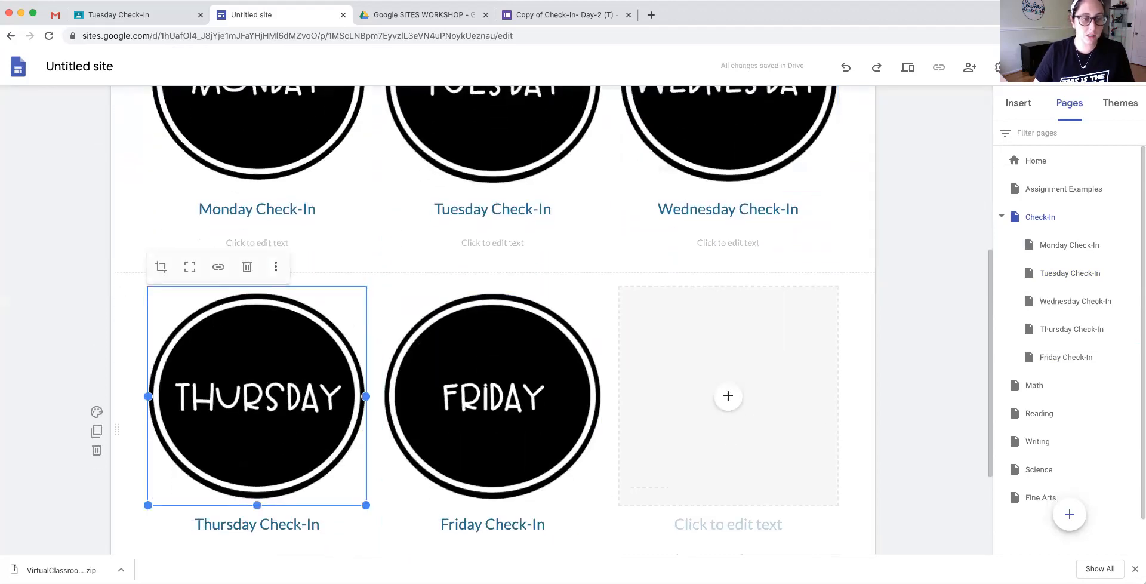
{"action": "left_click", "coordinate": [218, 267]}
{"action": "scroll", "coordinate": [257, 335], "scroll_direction": "down", "scroll_amount": 3}
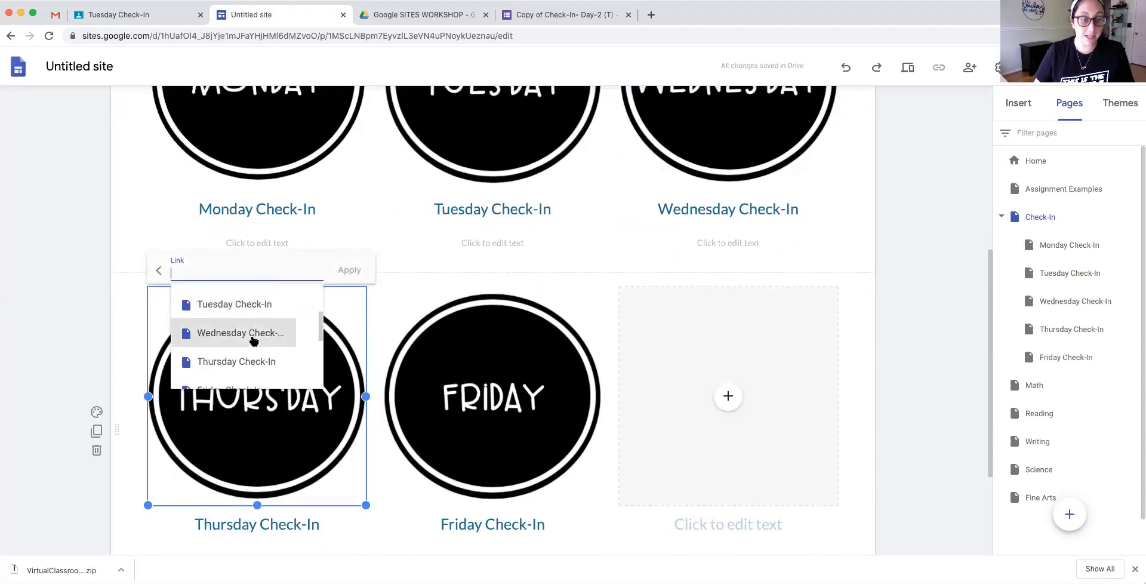
{"action": "left_click", "coordinate": [239, 361]}
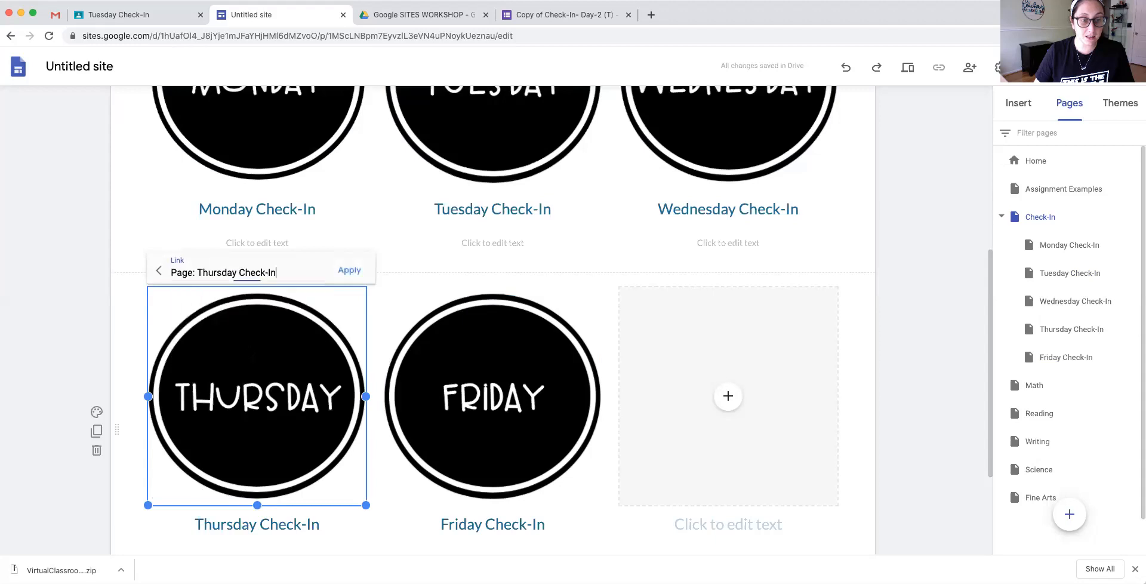
{"action": "left_click", "coordinate": [347, 271]}
Link the Friday image to the Friday Check-In subpage.
{"action": "left_click", "coordinate": [460, 349]}
{"action": "left_click", "coordinate": [463, 343]}
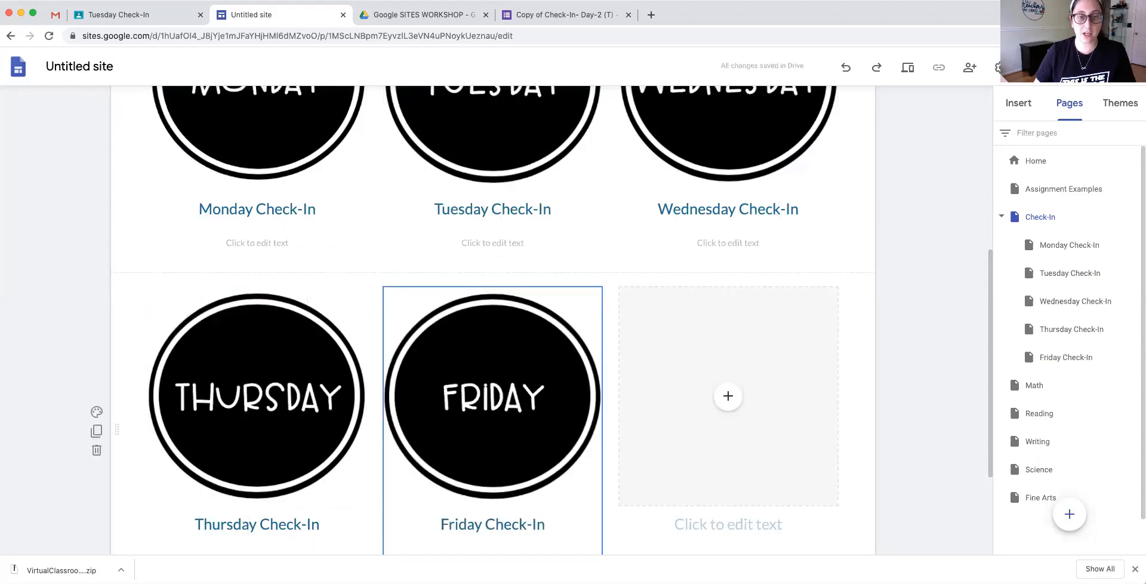
{"action": "left_click", "coordinate": [467, 334]}
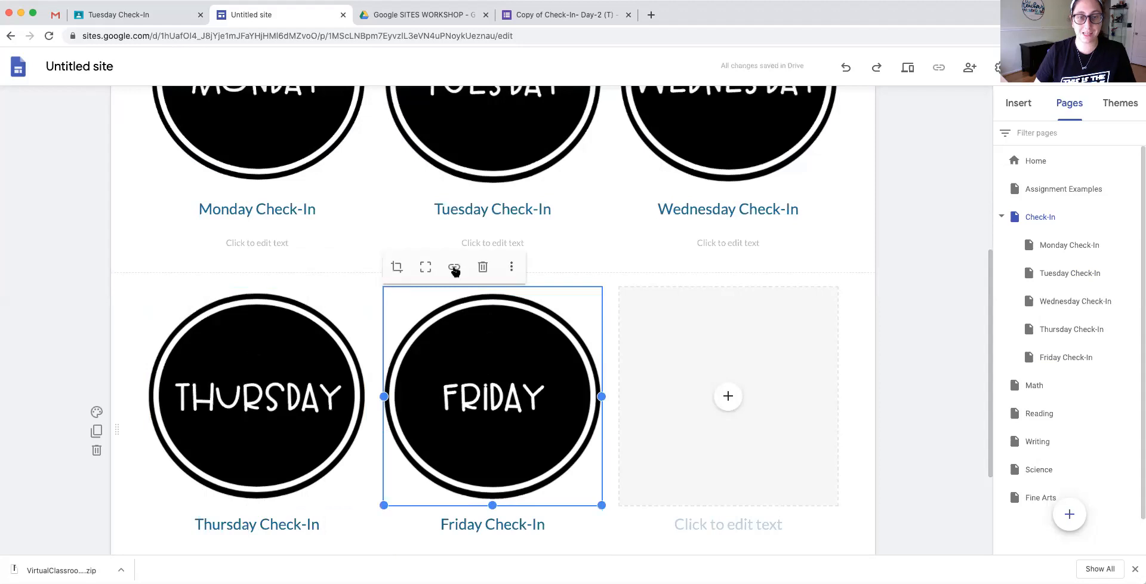
{"action": "left_click", "coordinate": [453, 267]}
{"action": "scroll", "coordinate": [465, 328], "scroll_direction": "down", "scroll_amount": 2}
{"action": "scroll", "coordinate": [460, 325], "scroll_direction": "down", "scroll_amount": 2}
{"action": "left_click", "coordinate": [463, 348]}
{"action": "left_click", "coordinate": [579, 270]}
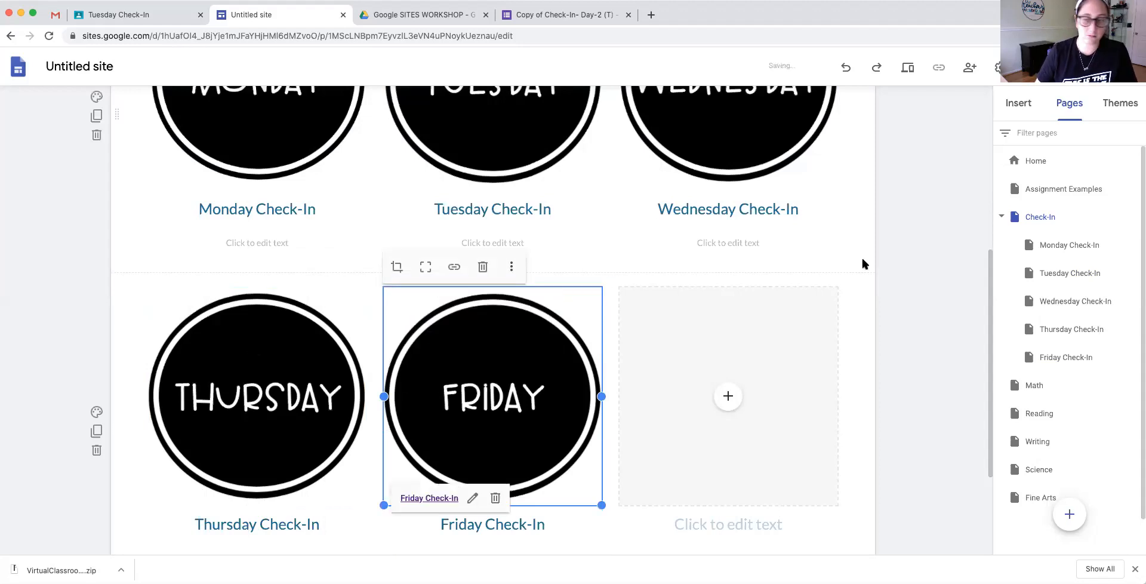
Open the Monday Check-In subpage and look over its image, check-in link and site navigation.
{"action": "left_click", "coordinate": [1056, 249]}
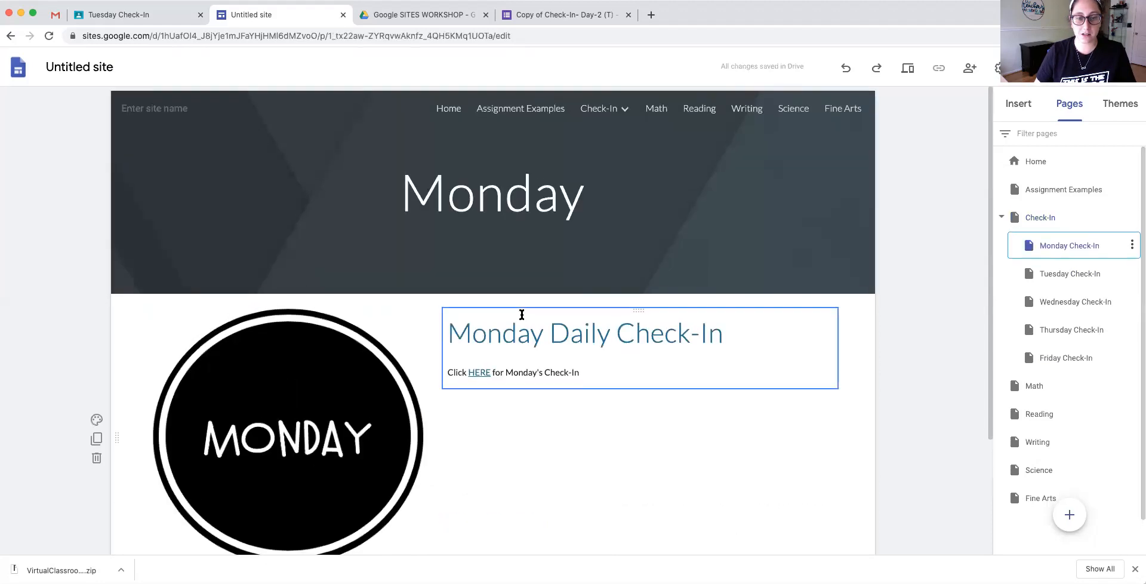
{"action": "scroll", "coordinate": [521, 314], "scroll_direction": "down", "scroll_amount": 2}
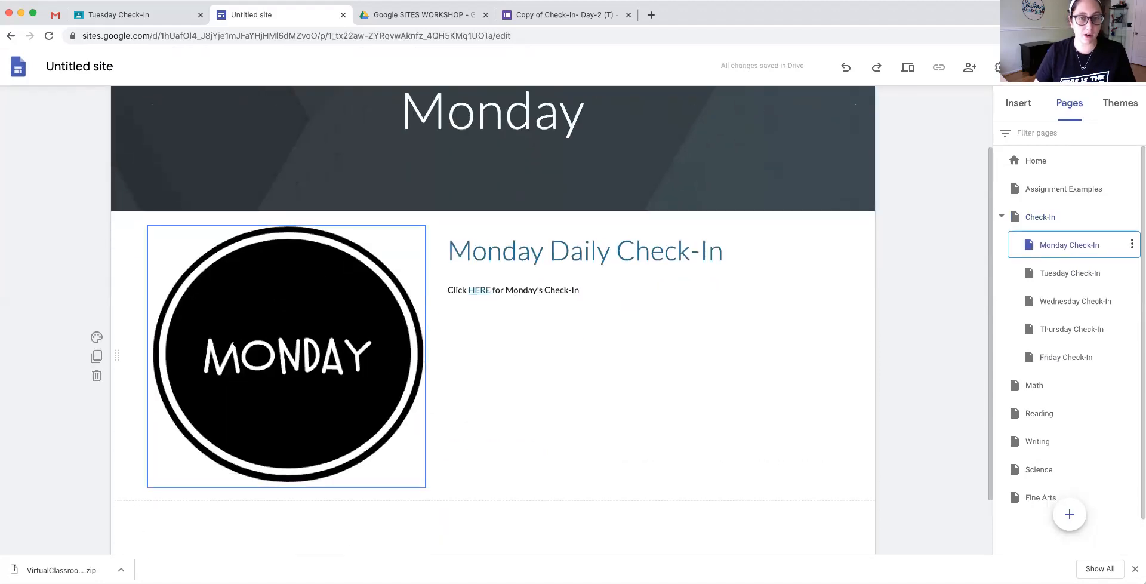
{"action": "scroll", "coordinate": [609, 119], "scroll_direction": "up", "scroll_amount": 2}
{"action": "mouse_move", "coordinate": [609, 111]}
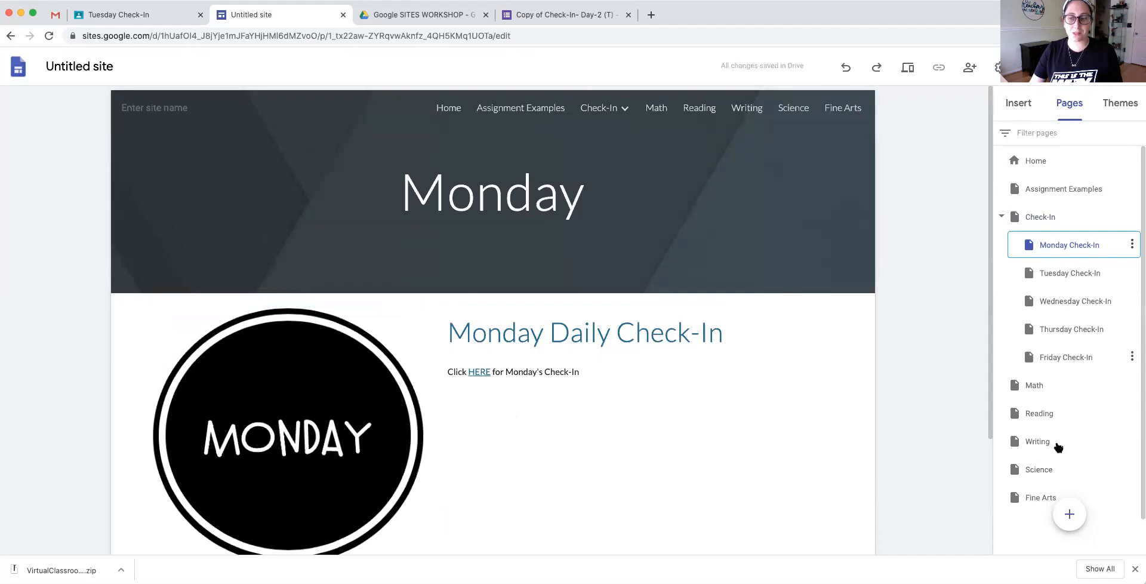
Add a subpage named Math-Monday under the Math page.
{"action": "left_click", "coordinate": [1116, 385]}
{"action": "left_click", "coordinate": [1129, 384]}
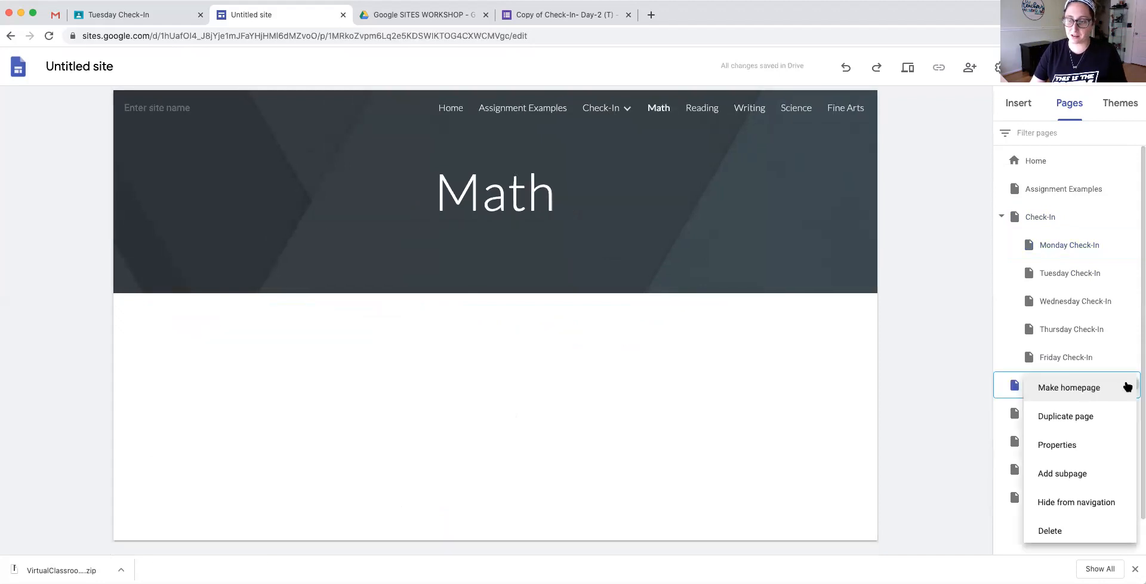
{"action": "left_click", "coordinate": [1083, 474]}
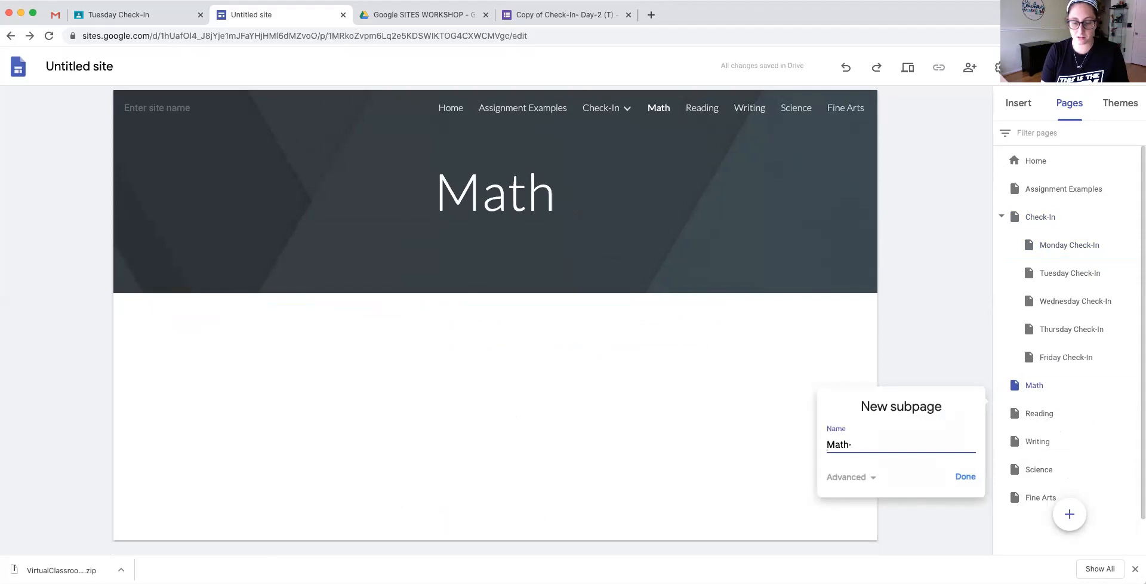
{"action": "key", "text": "Return"}
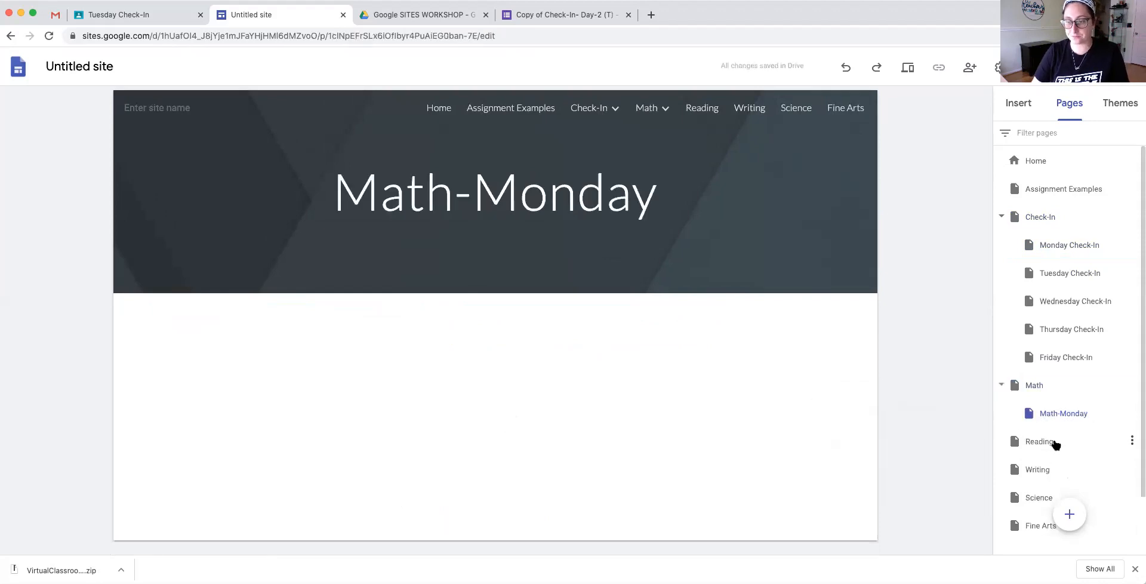
Try to add a Math-Tuesday subpage beneath Math-Monday, and delete that page.
{"action": "left_click", "coordinate": [1099, 445]}
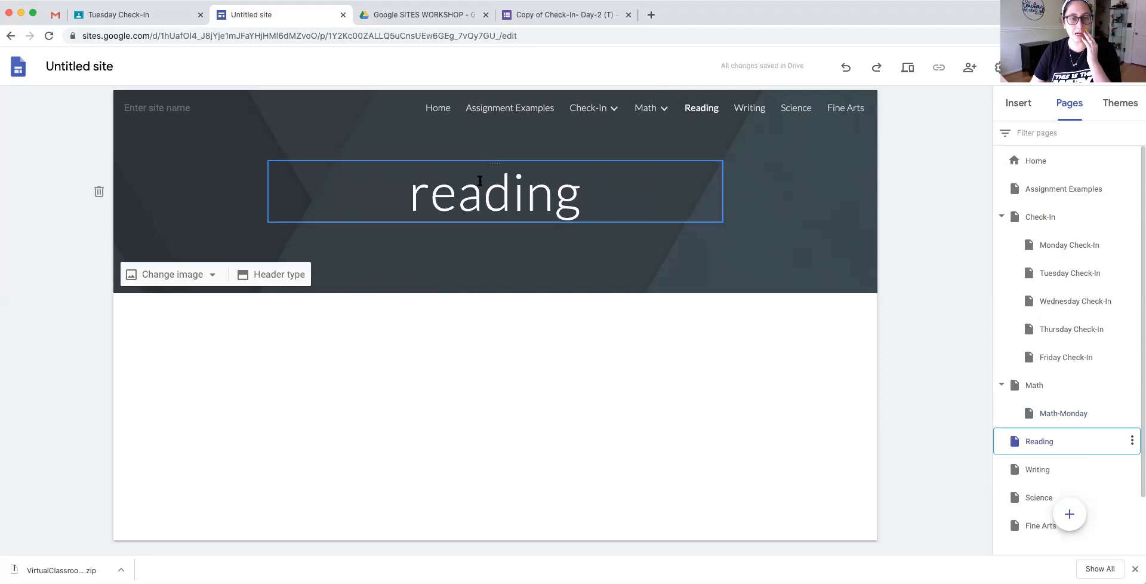
{"action": "left_click", "coordinate": [1131, 413]}
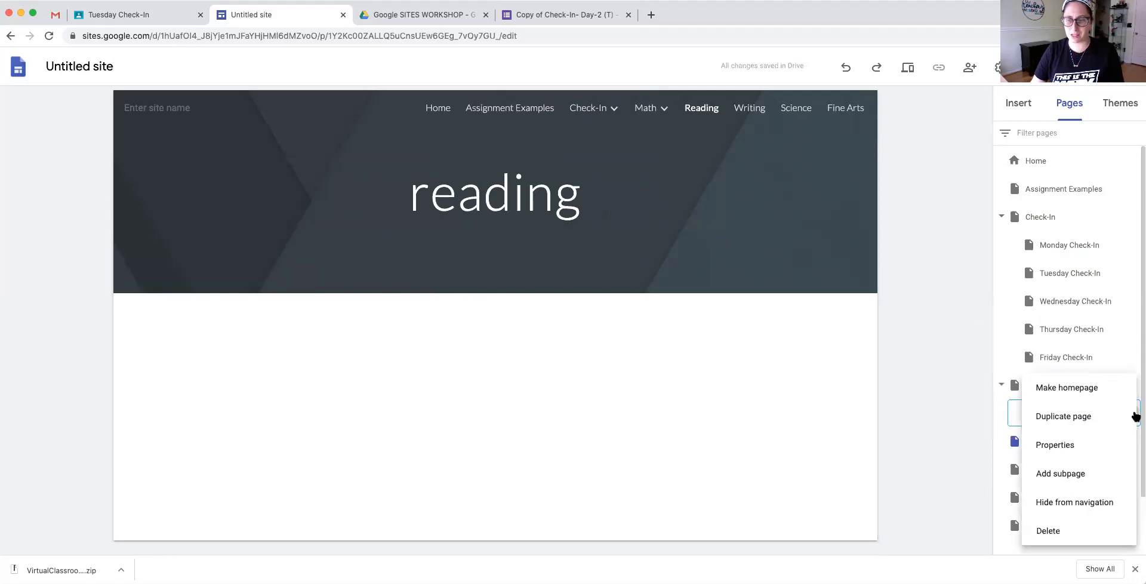
{"action": "left_click", "coordinate": [1087, 471]}
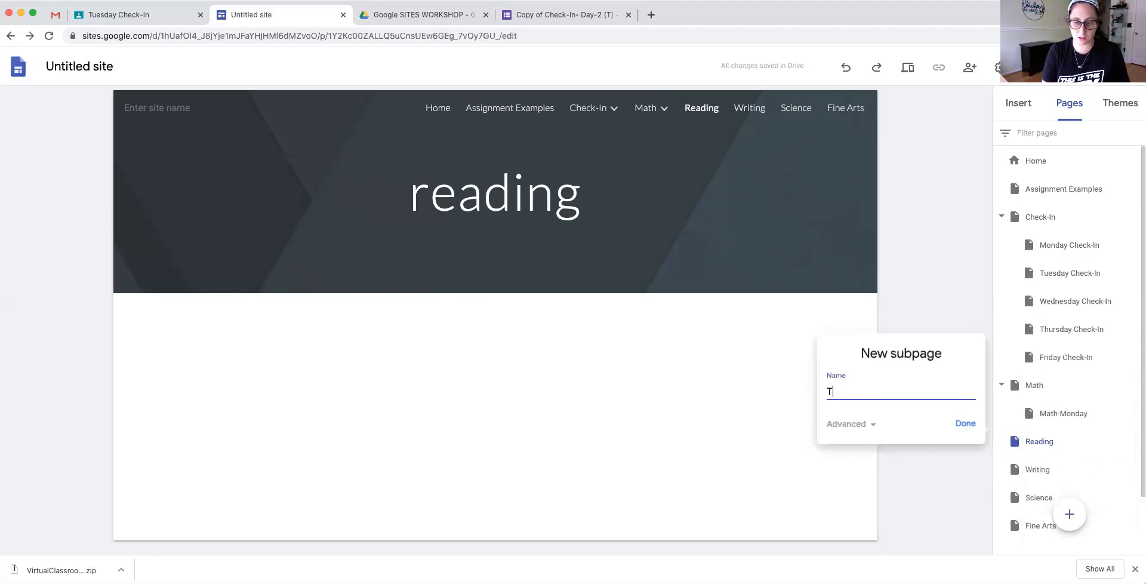
{"action": "type", "text": "Math-Tuesday"}
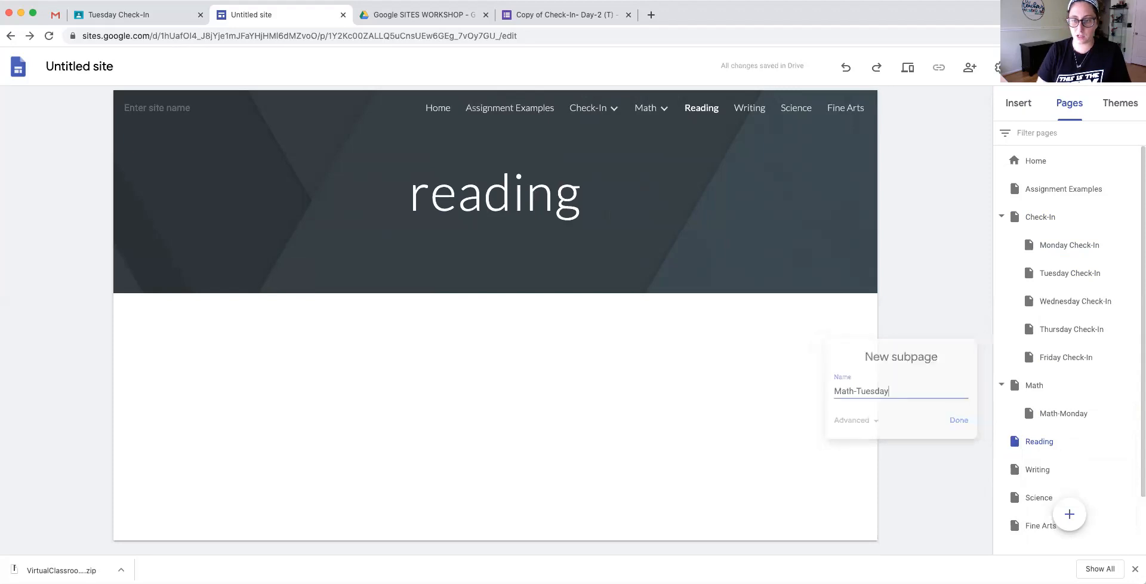
{"action": "key", "text": "Return"}
{"action": "left_click_drag", "start_coordinate": [1038, 430], "coordinate": [1038, 420]}
{"action": "left_click", "coordinate": [1132, 440]}
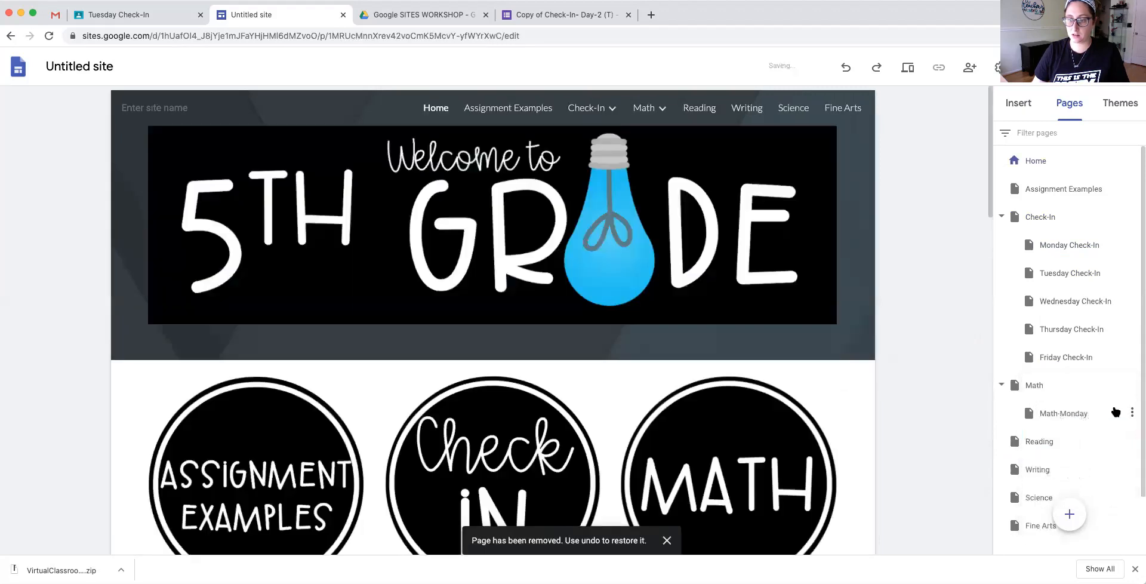
Add a subpage named Math Tuesday directly under the Math page.
{"action": "left_click", "coordinate": [1077, 388]}
{"action": "left_click", "coordinate": [1131, 386]}
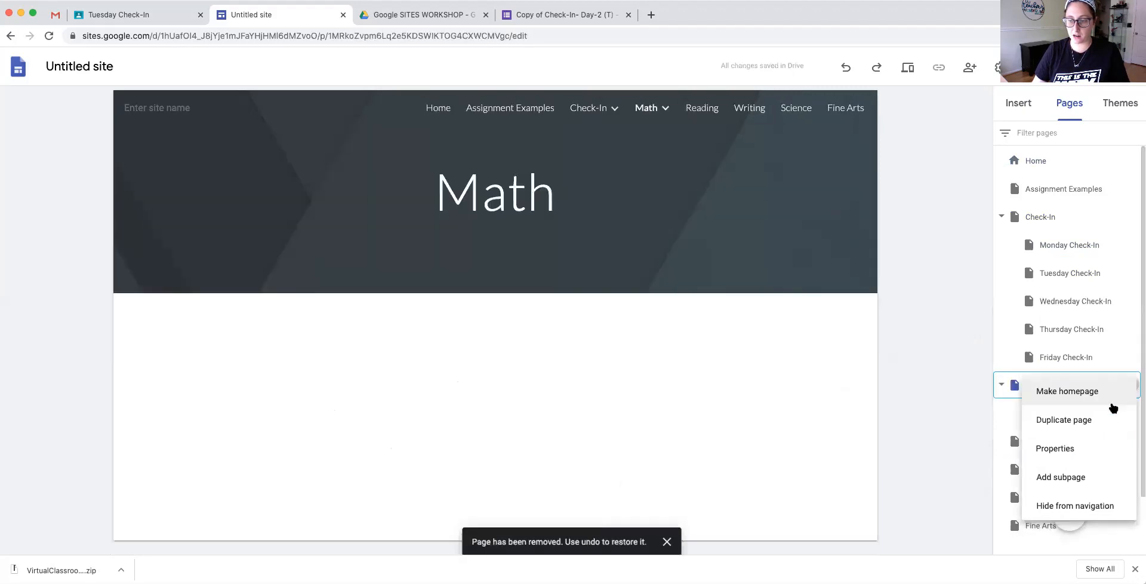
{"action": "left_click", "coordinate": [1104, 476]}
{"action": "type", "text": "Tuesda"}
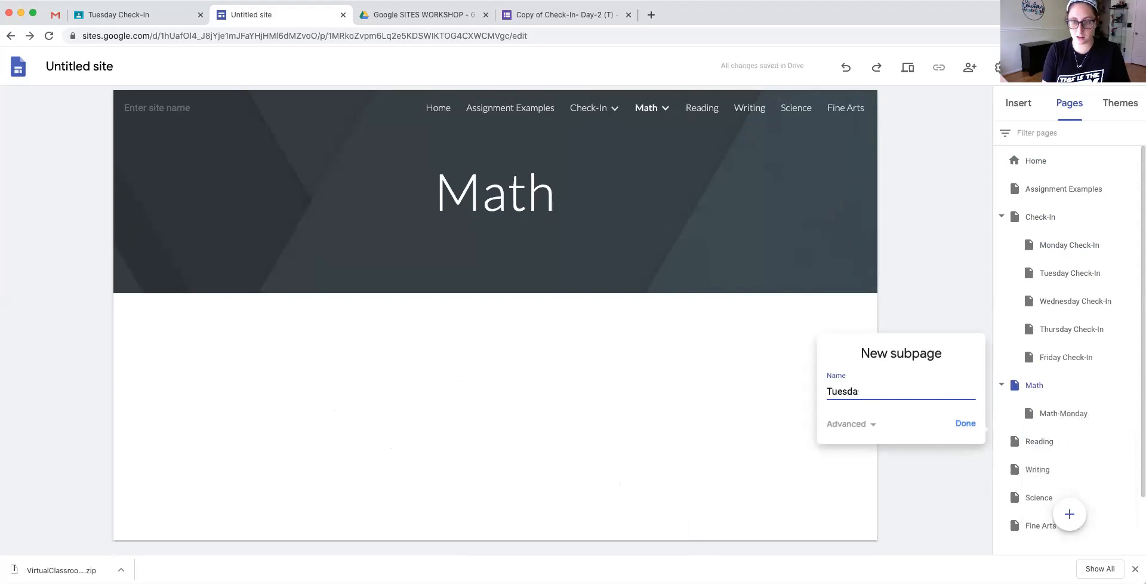
{"action": "type", "text": "y esday"}
{"action": "key", "text": "Return"}
Add a subpage named Math Wednesday under the Math page, with the weekday capitalized.
{"action": "left_click", "coordinate": [1031, 386]}
{"action": "left_click", "coordinate": [1132, 384]}
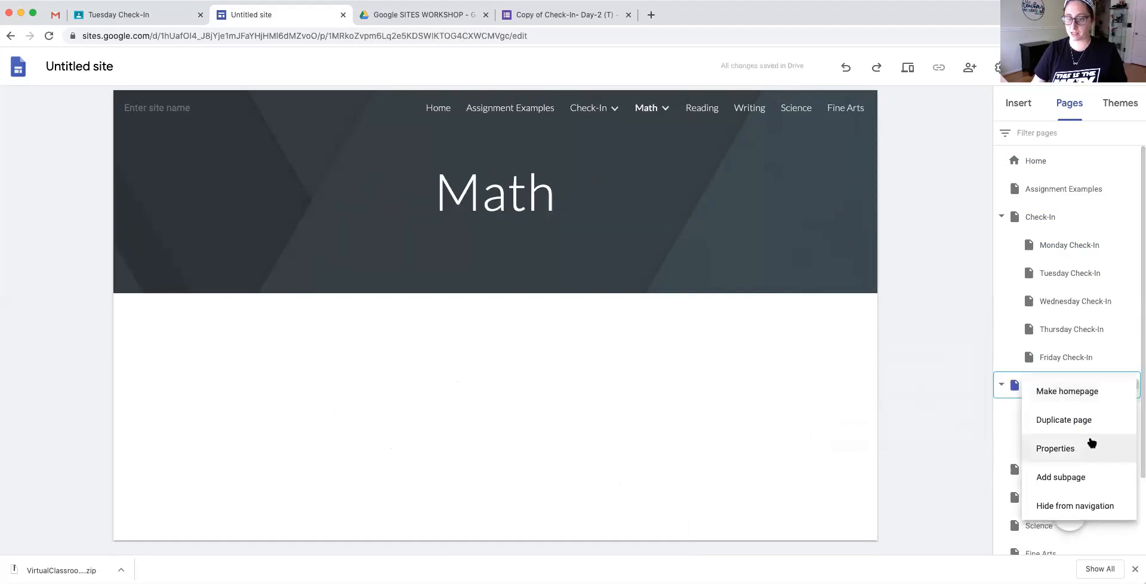
{"action": "left_click", "coordinate": [1069, 478]}
{"action": "type", "text": "Math wednesday"}
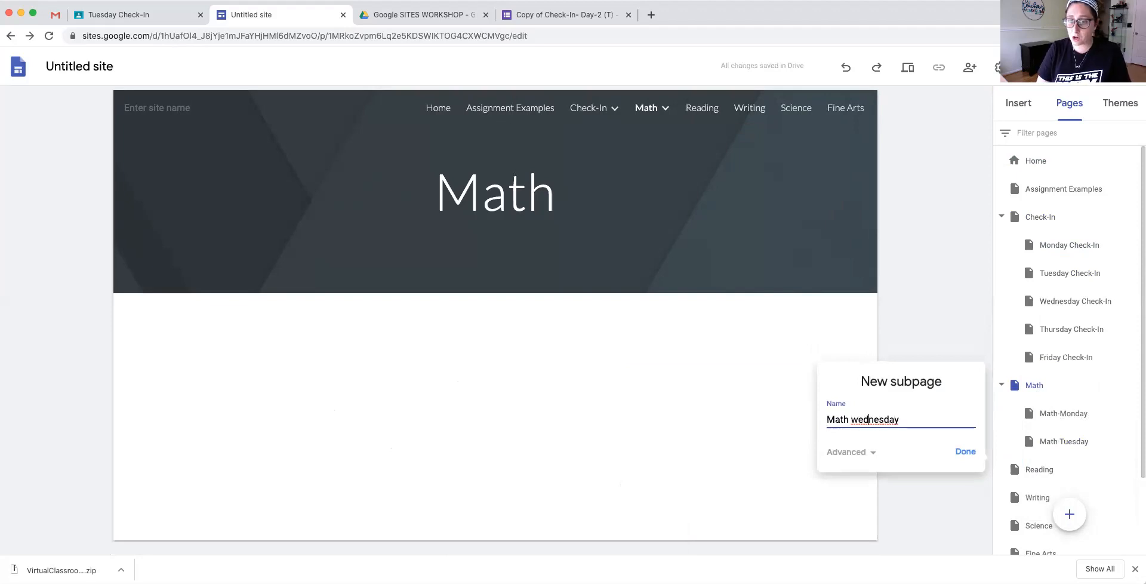
{"action": "key", "text": "BackSpace"}
{"action": "type", "text": "W"}
{"action": "left_click", "coordinate": [965, 455]}
{"action": "mouse_move", "coordinate": [656, 114]}
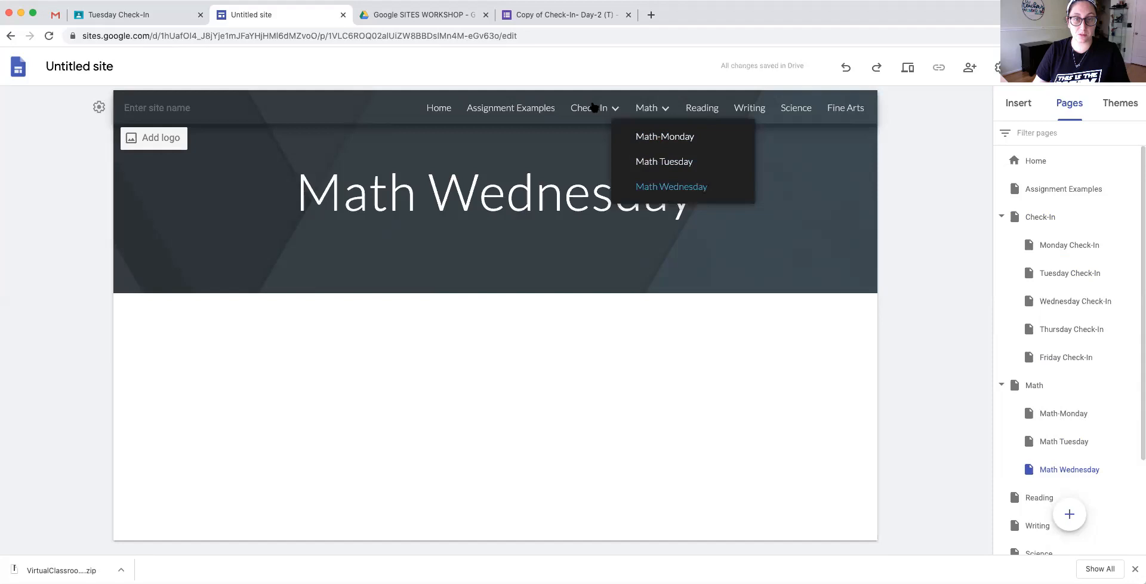
{"action": "mouse_move", "coordinate": [595, 109]}
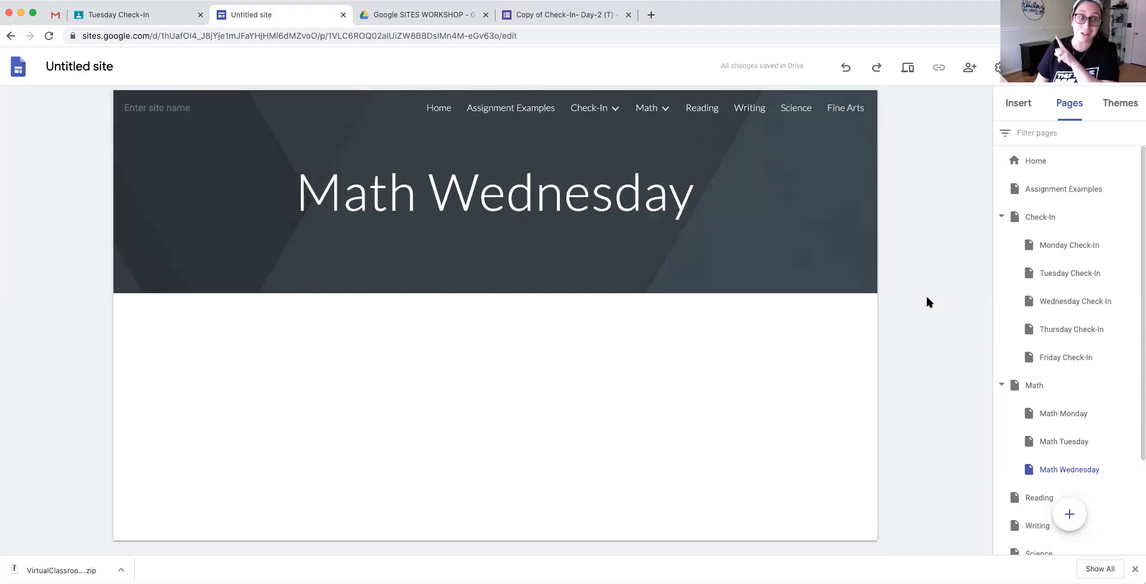
Add a subpage named Thursday Check-In under the Math page.
{"action": "scroll", "coordinate": [1049, 310], "scroll_direction": "down", "scroll_amount": 3}
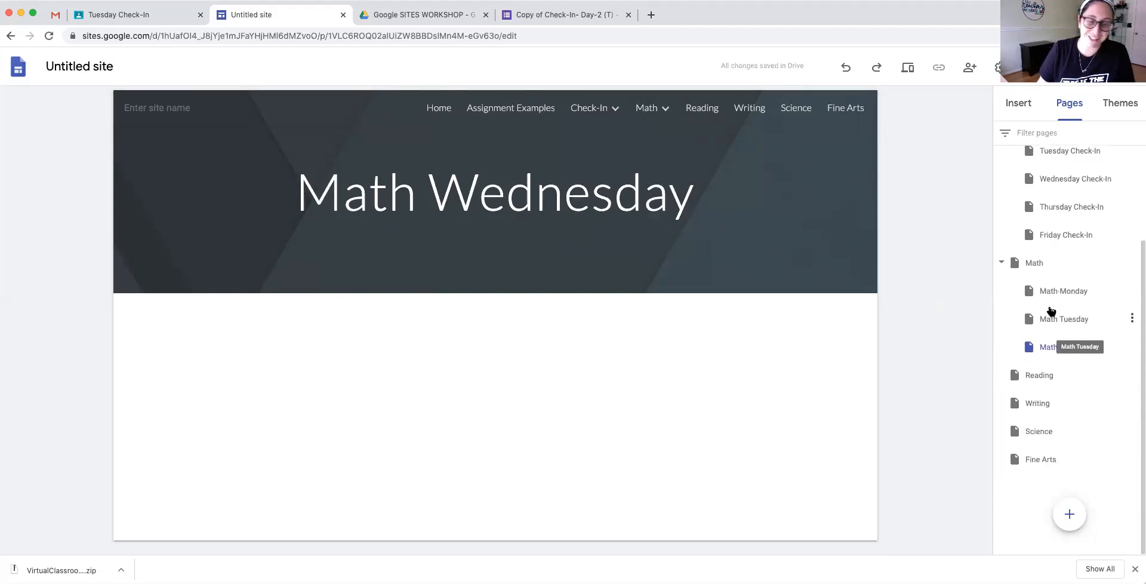
{"action": "left_click", "coordinate": [1130, 264]}
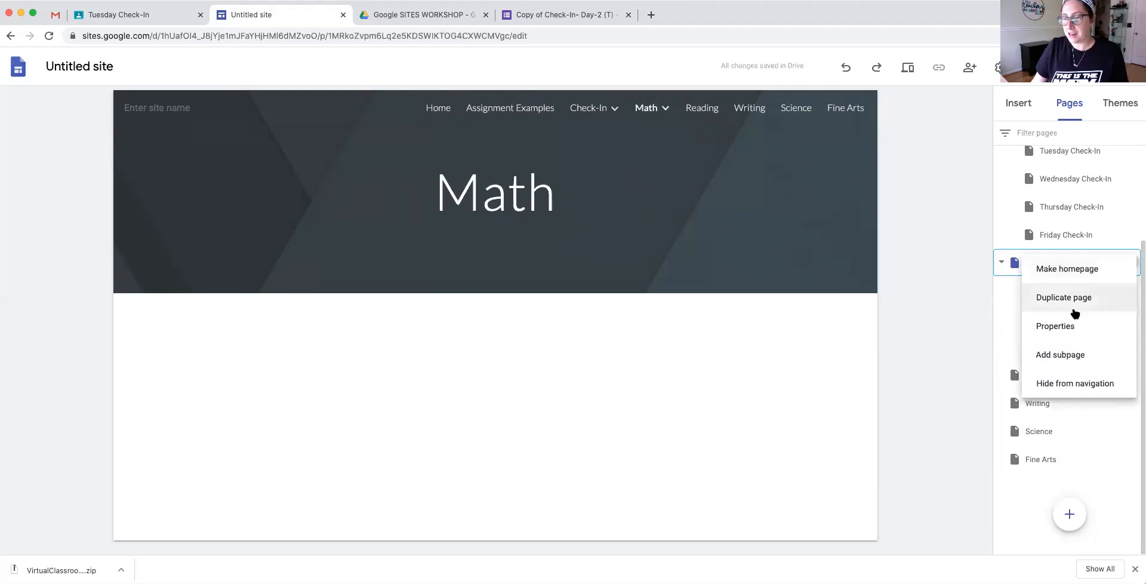
{"action": "left_click", "coordinate": [1049, 353]}
{"action": "type", "text": "thurday C"}
{"action": "key", "text": "super+a"}
{"action": "type", "text": "h"}
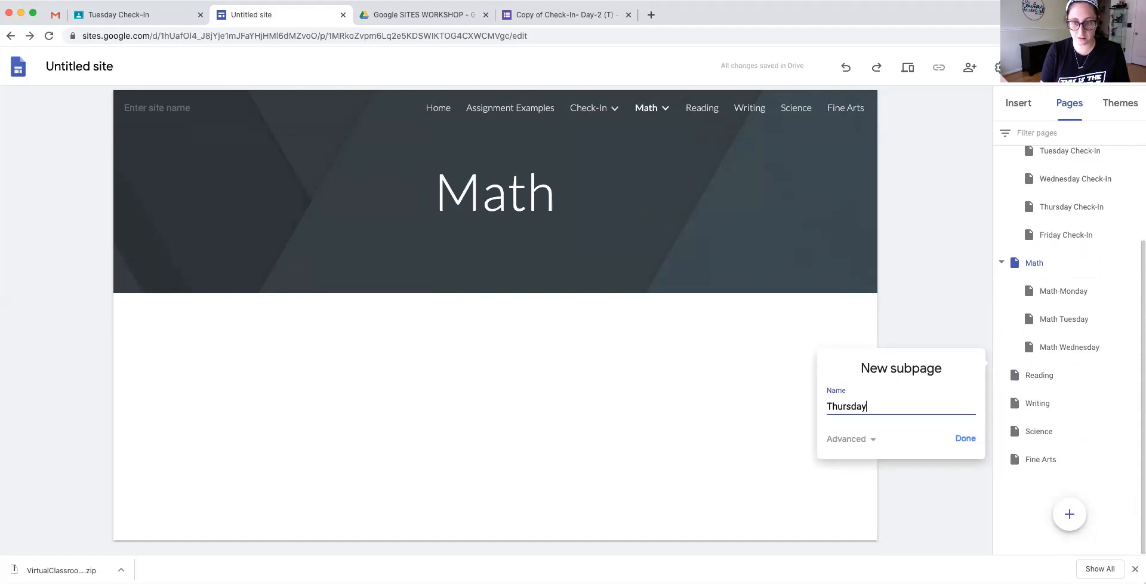
{"action": "type", "text": "hursday Check-In"}
{"action": "key", "text": "Return"}
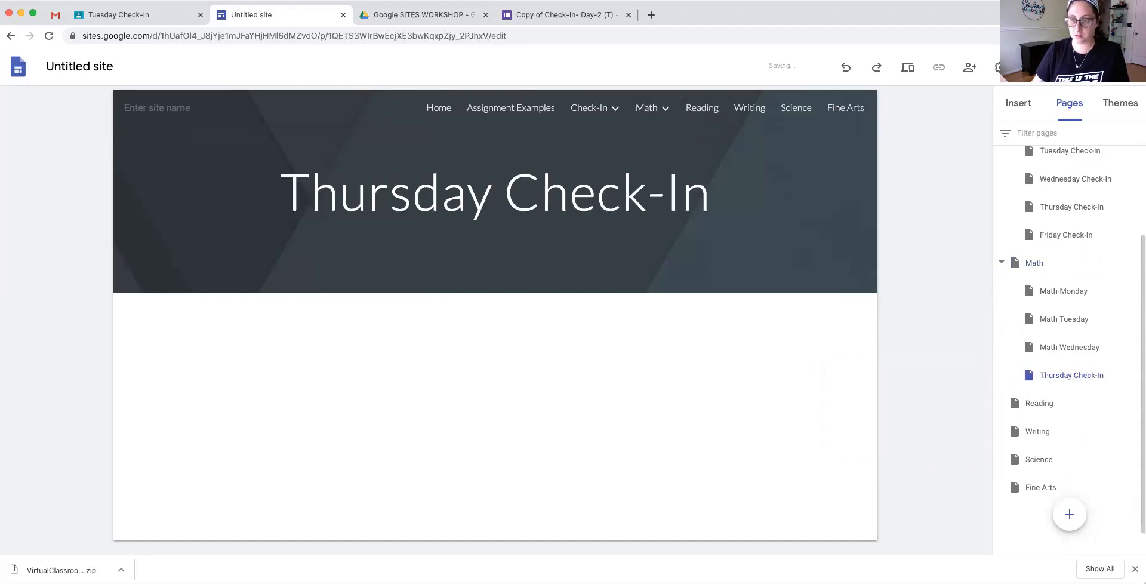
Add a subpage named Friday Check-In under the Math page.
{"action": "left_click", "coordinate": [1130, 263]}
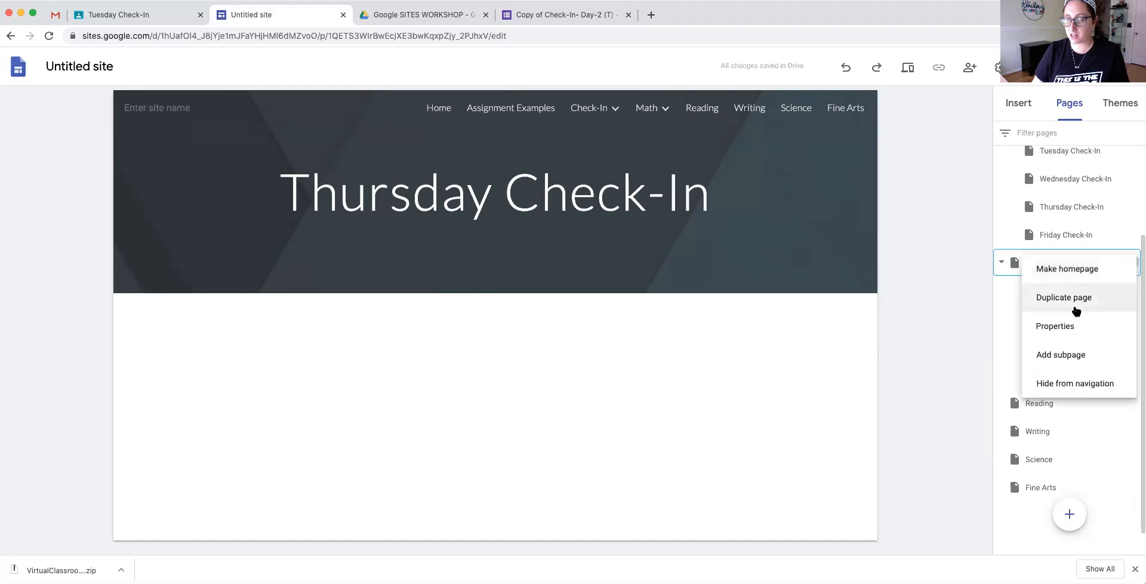
{"action": "left_click", "coordinate": [1068, 354]}
{"action": "type", "text": "Friday DChe"}
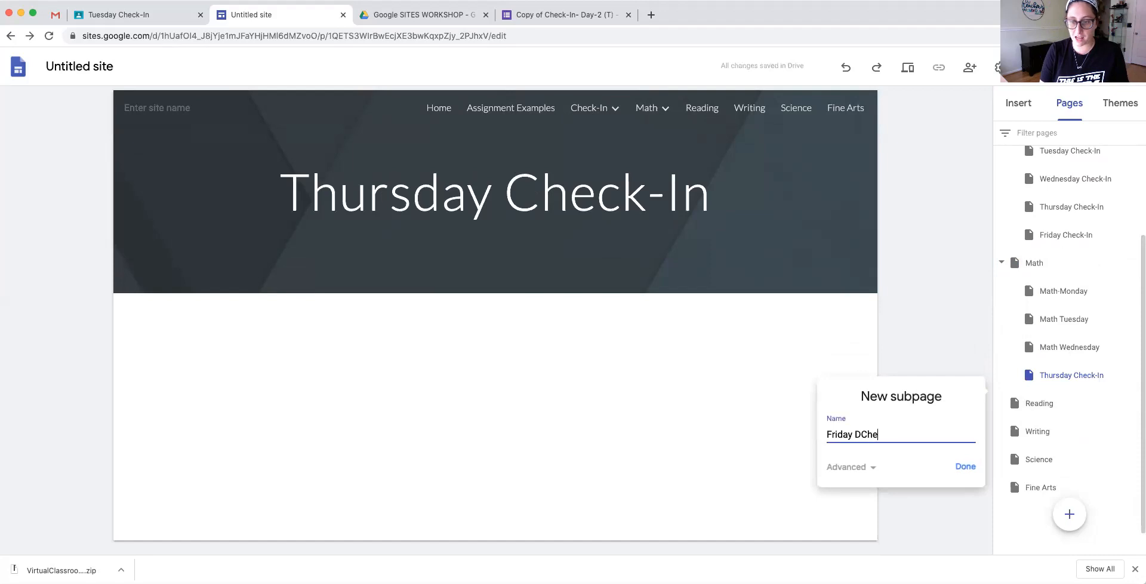
{"action": "type", "text": "ck-In"}
{"action": "key", "text": "Return"}
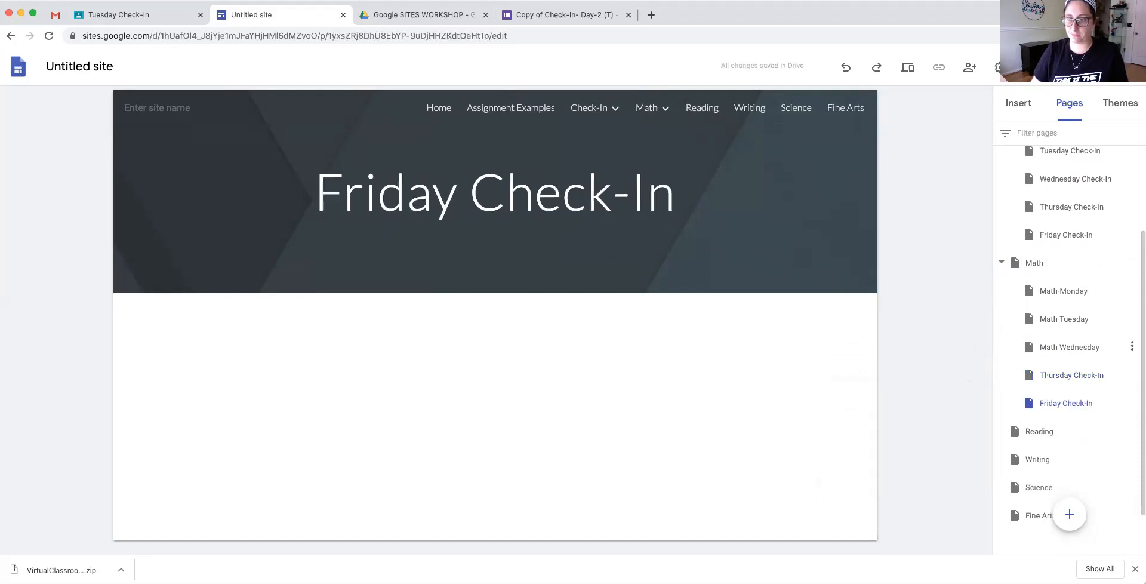
Place the Welcome to 5th Grade light-bulb banner image in the Check-In page's header and delete the header's title text.
{"action": "left_click", "coordinate": [1070, 292]}
{"action": "left_click", "coordinate": [1038, 263]}
{"action": "scroll", "coordinate": [1066, 206], "scroll_direction": "up", "scroll_amount": 1}
{"action": "left_click", "coordinate": [1066, 207]}
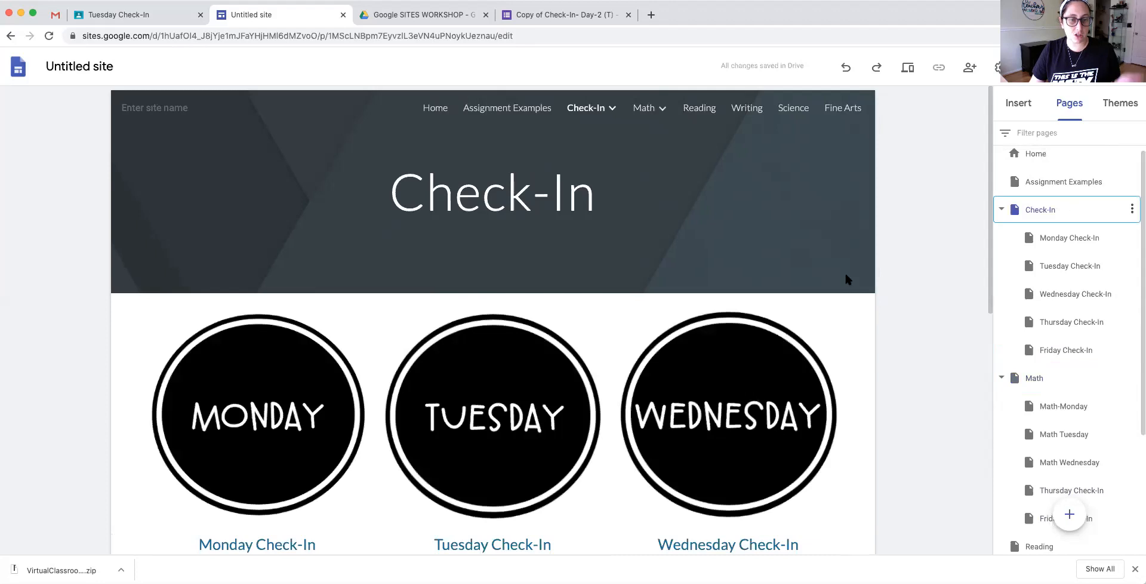
{"action": "scroll", "coordinate": [755, 290], "scroll_direction": "down", "scroll_amount": 1}
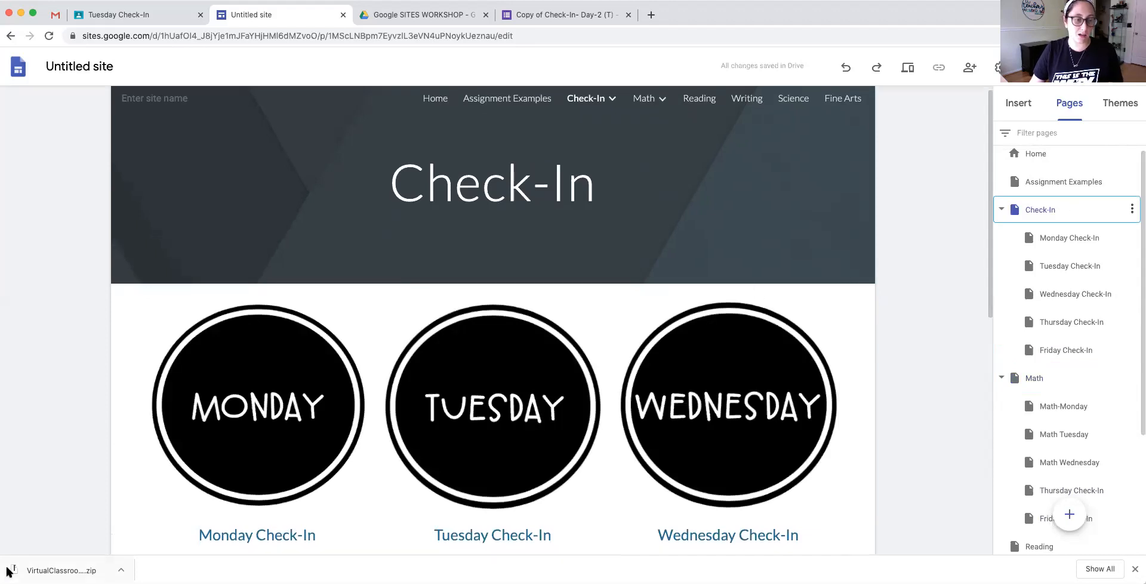
{"action": "left_click", "coordinate": [64, 569]}
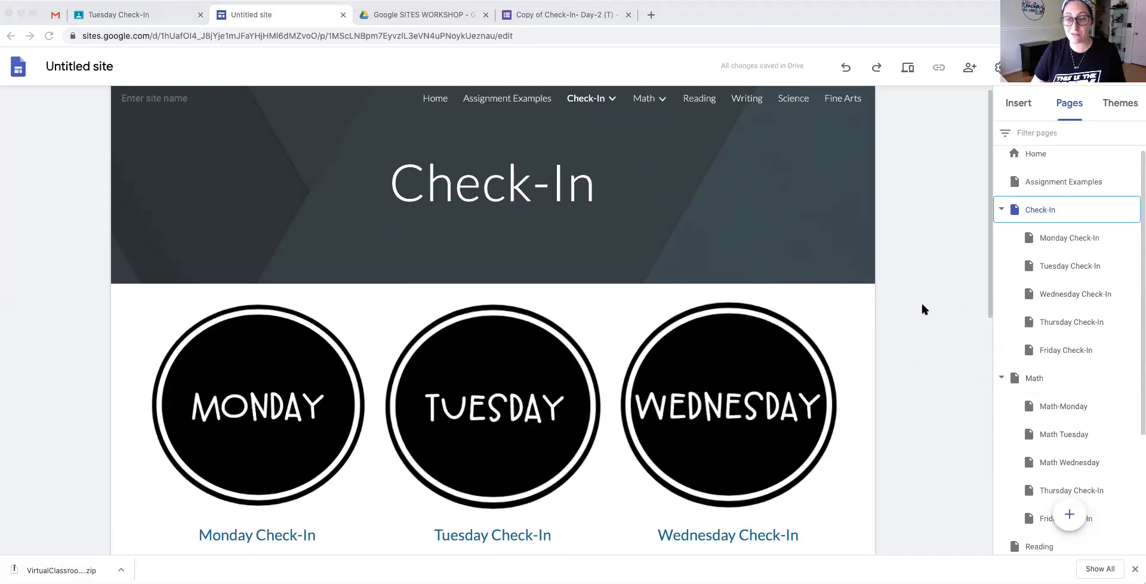
{"action": "left_click_drag", "start_coordinate": [503, 207], "coordinate": [503, 208]}
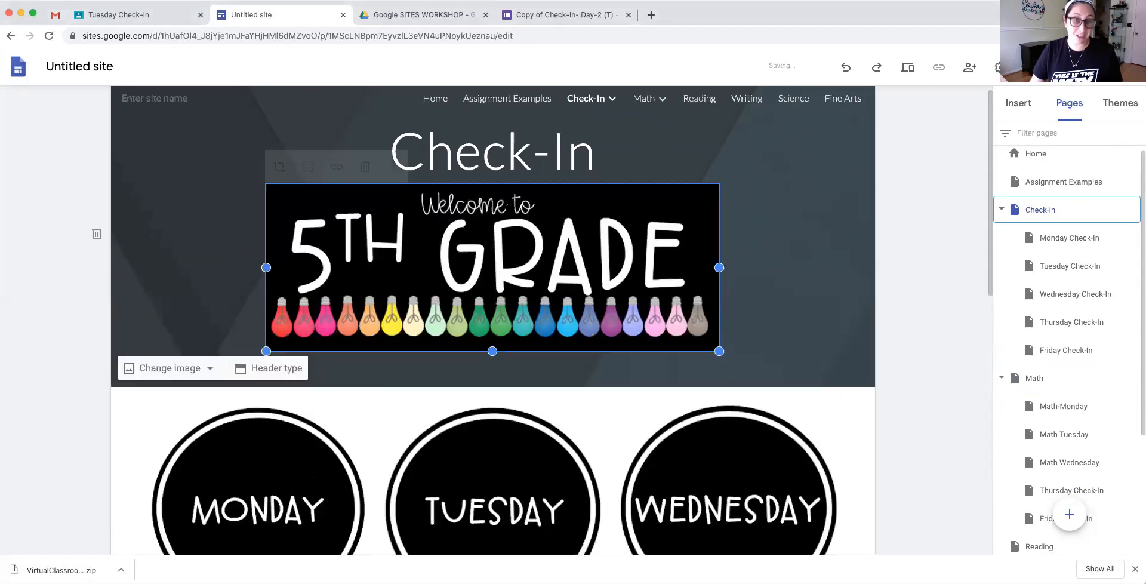
{"action": "left_click", "coordinate": [556, 176]}
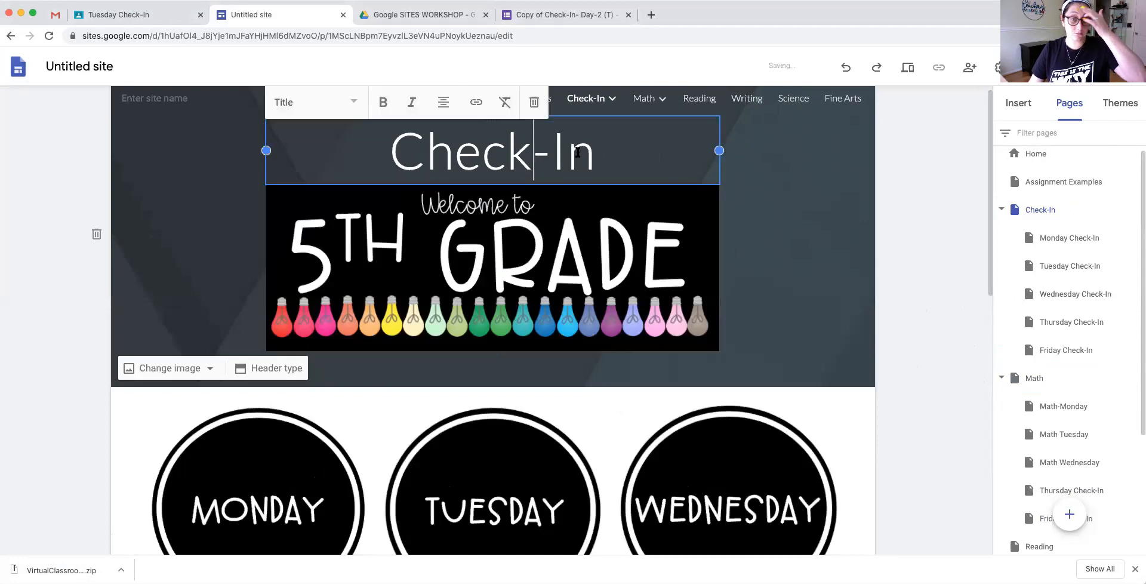
{"action": "left_click", "coordinate": [533, 108]}
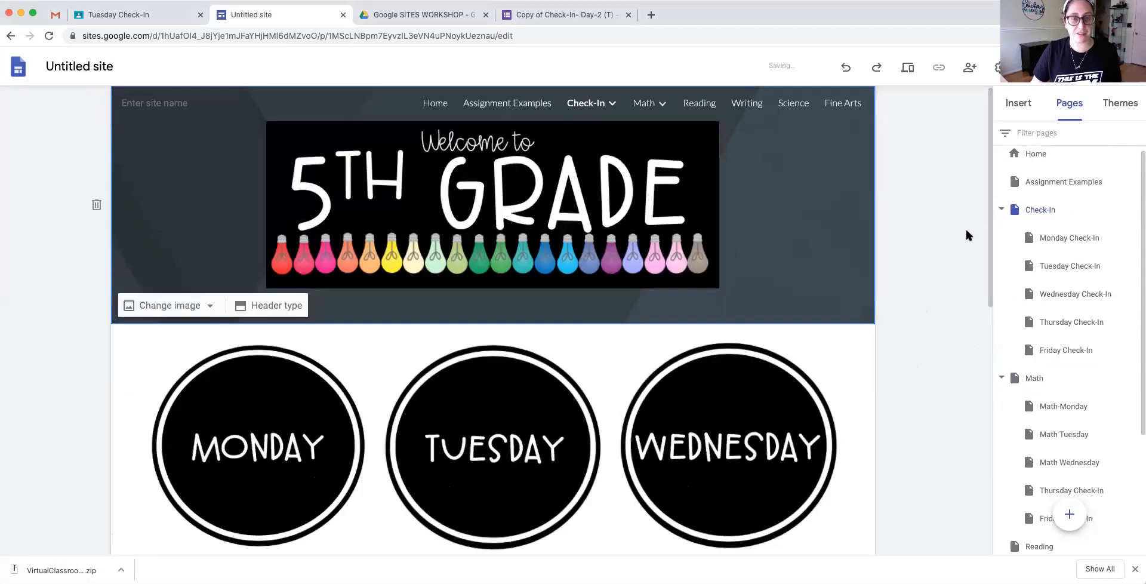
Try to widen the Welcome to 5th Grade banner image in the Check-In page's header.
{"action": "left_click", "coordinate": [718, 212]}
{"action": "left_click_drag", "start_coordinate": [723, 205], "coordinate": [790, 206]}
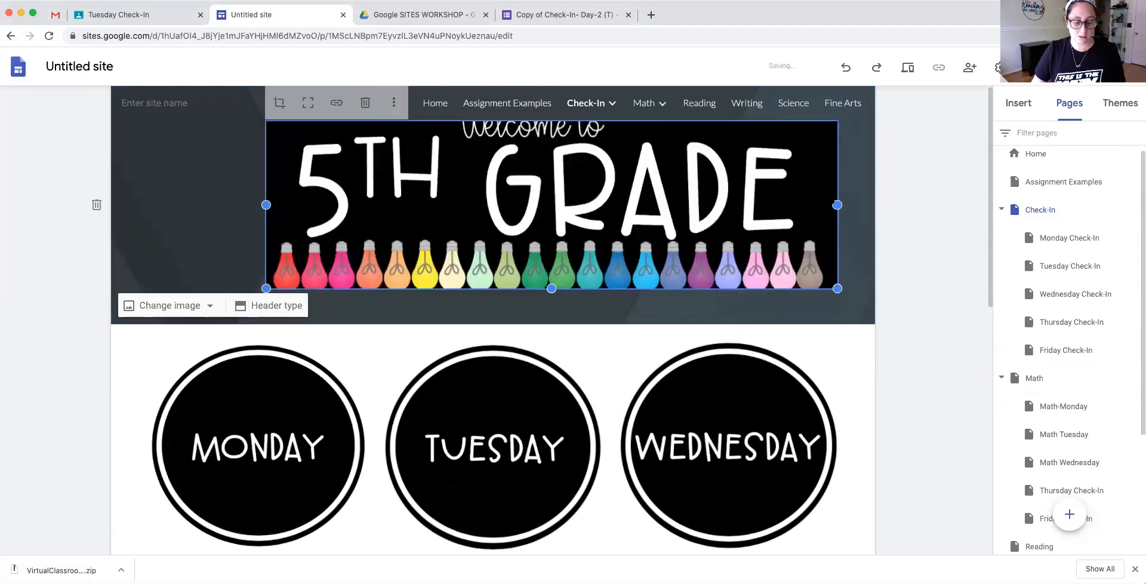
{"action": "left_click", "coordinate": [886, 229]}
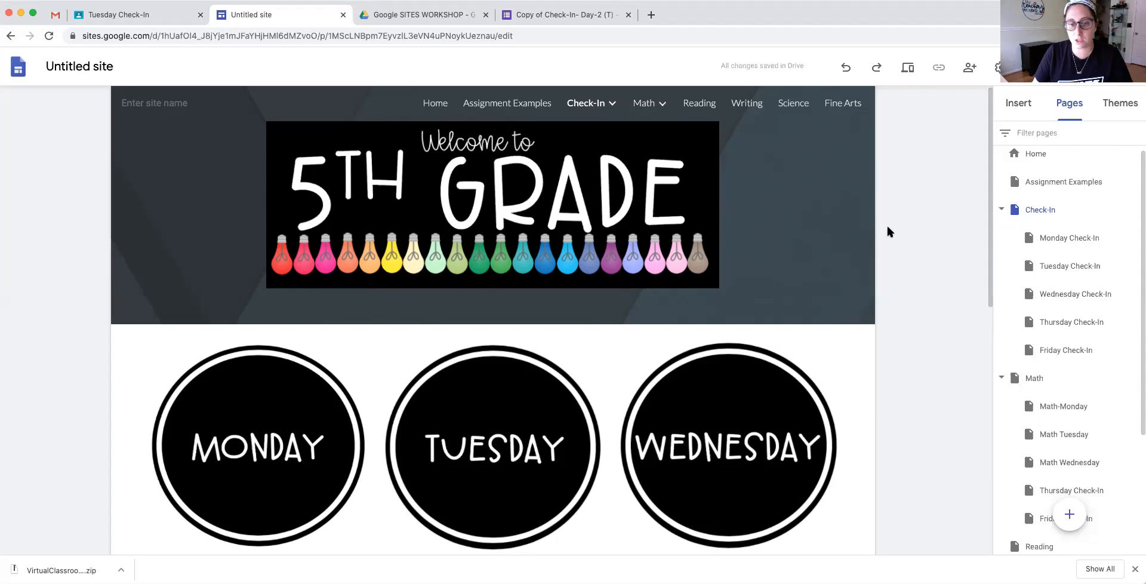
Review the Check-In page's weekday buttons, the Math page, and the Monday, Tuesday and Wednesday Check-In subpages.
{"action": "scroll", "coordinate": [888, 229], "scroll_direction": "down", "scroll_amount": 4}
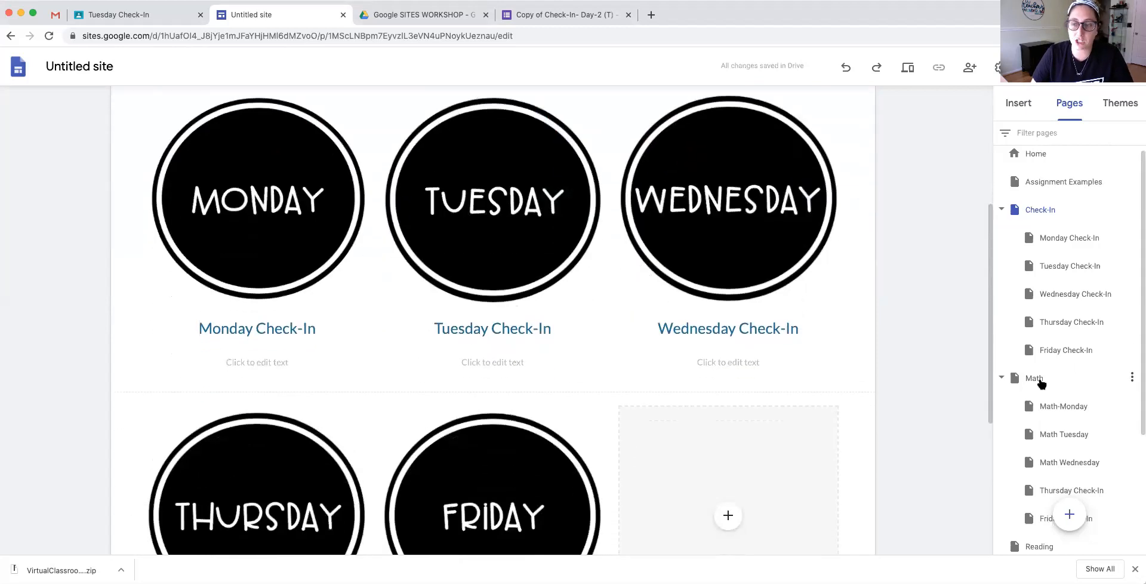
{"action": "left_click", "coordinate": [1023, 379]}
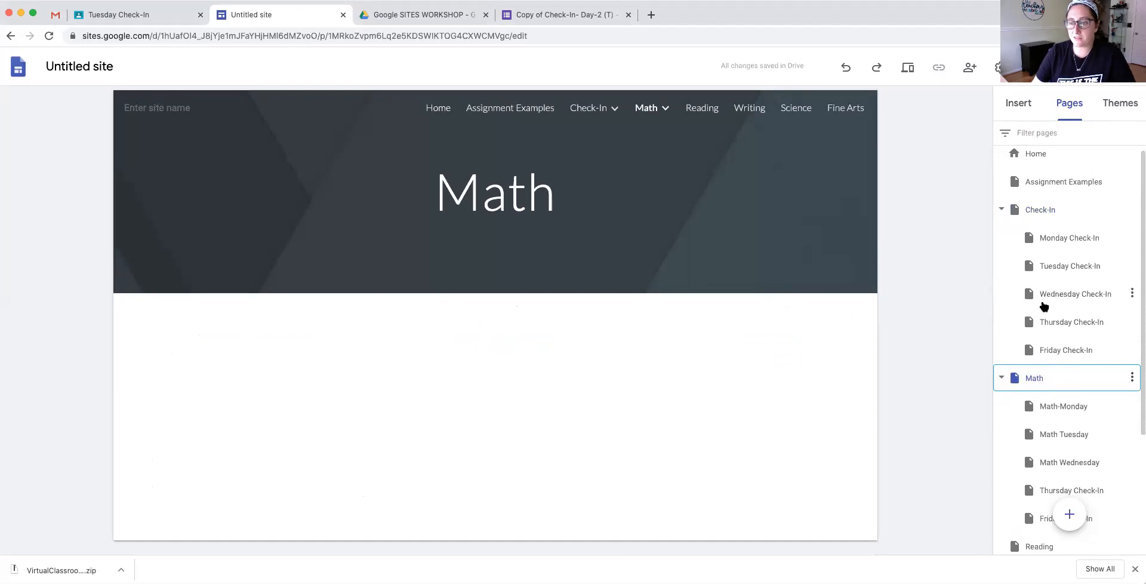
{"action": "scroll", "coordinate": [1043, 305], "scroll_direction": "down", "scroll_amount": 2}
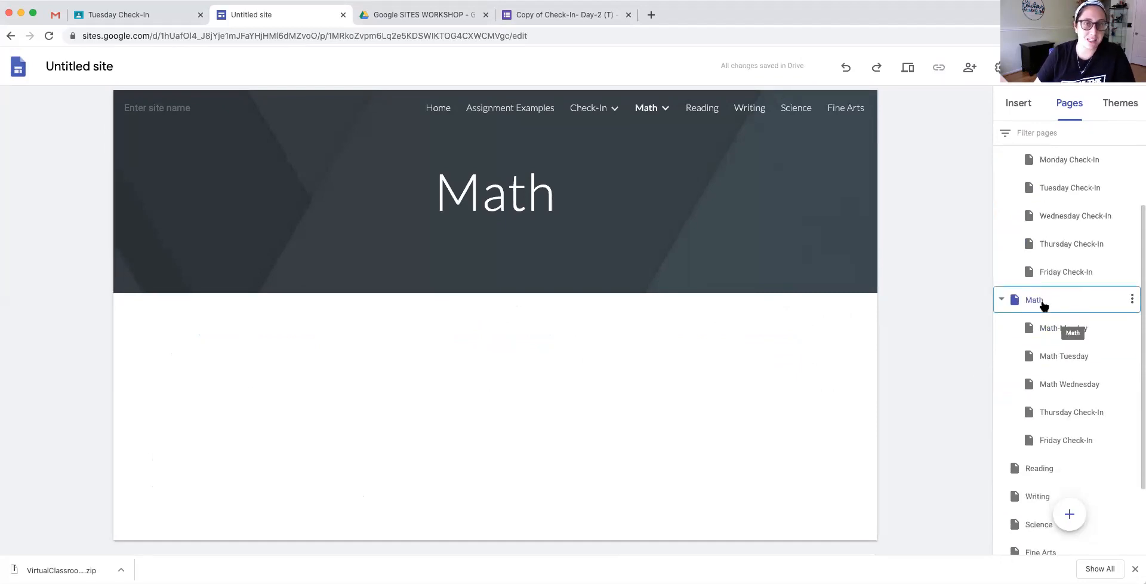
{"action": "scroll", "coordinate": [1041, 298], "scroll_direction": "up", "scroll_amount": 2}
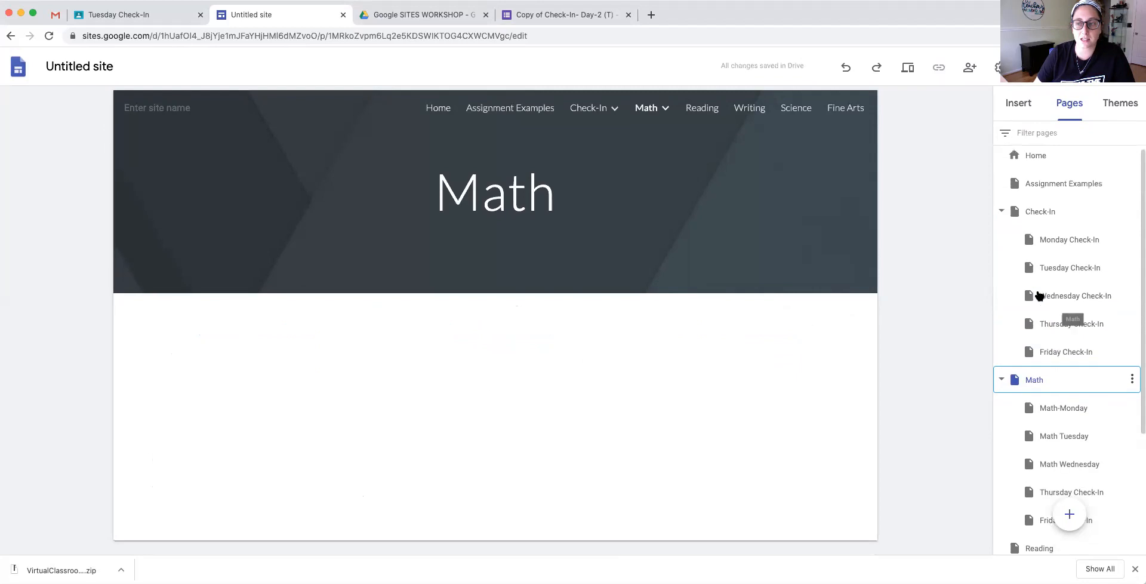
{"action": "left_click", "coordinate": [1049, 241]}
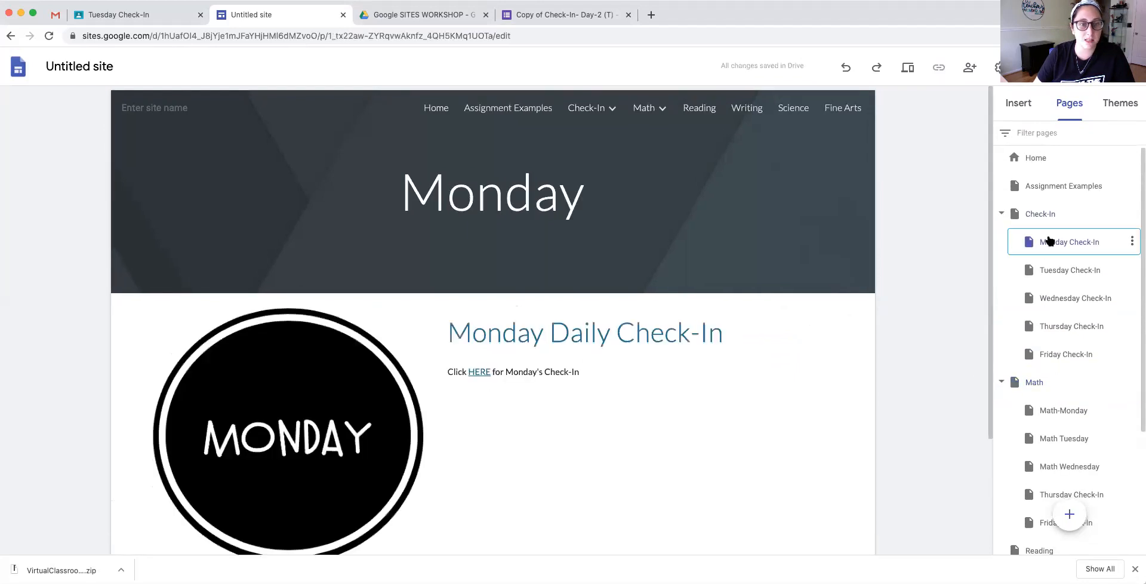
{"action": "scroll", "coordinate": [469, 412], "scroll_direction": "down", "scroll_amount": 1}
{"action": "left_click", "coordinate": [543, 318]}
{"action": "left_click", "coordinate": [1063, 271]}
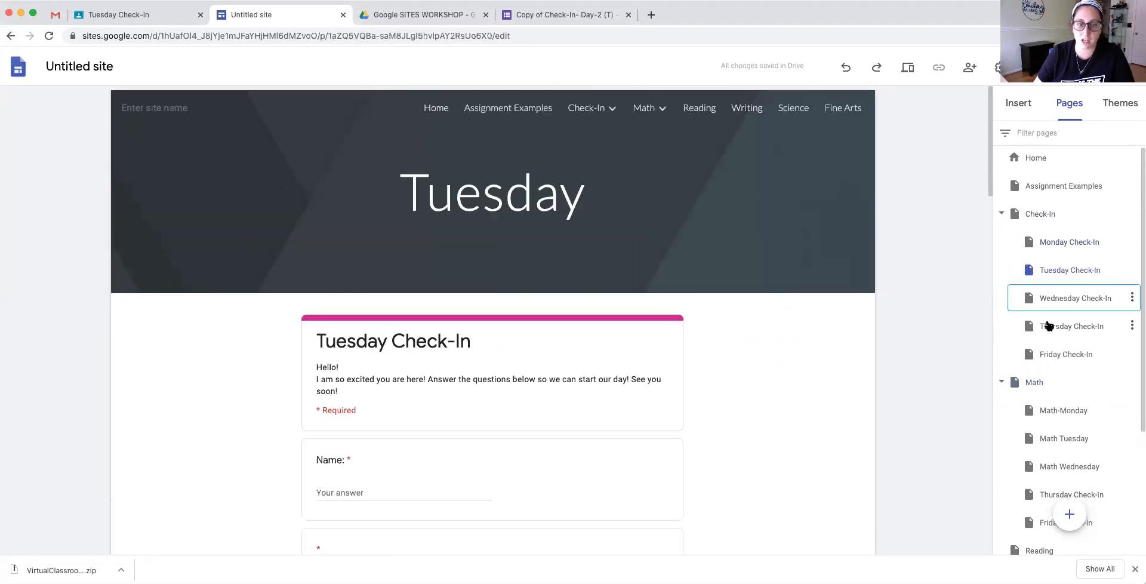
{"action": "left_click", "coordinate": [1037, 277]}
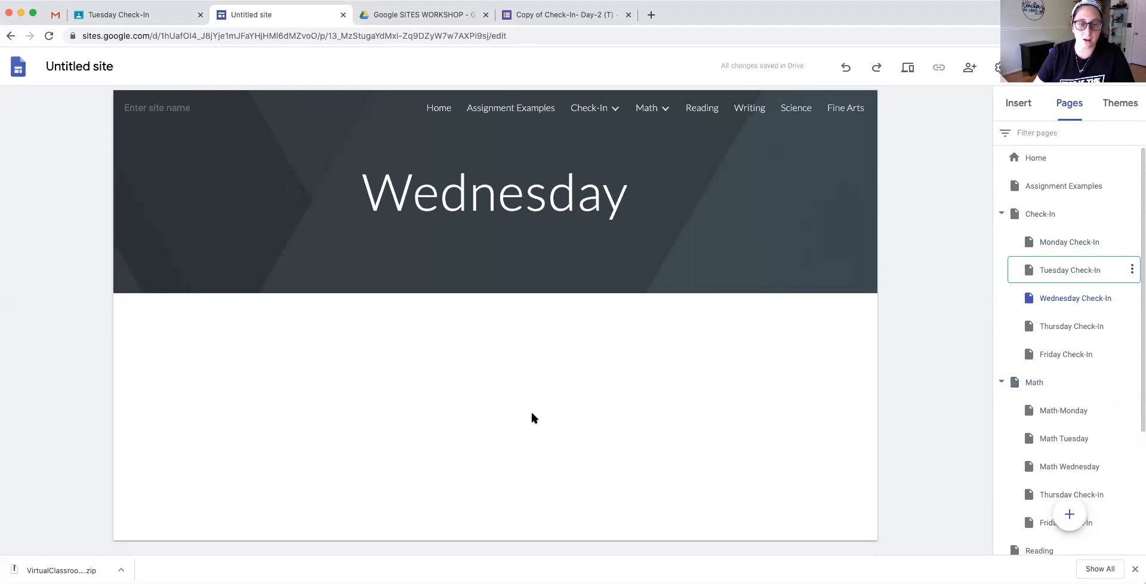
{"action": "scroll", "coordinate": [531, 414], "scroll_direction": "down", "scroll_amount": 3}
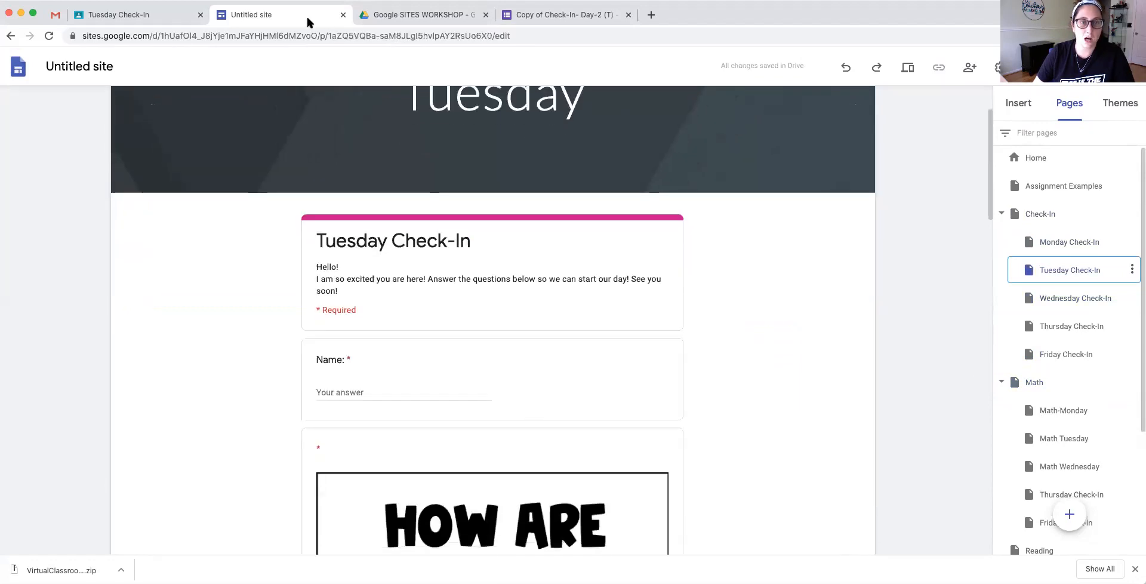
Switch to Google Classroom and view the class's Classwork page with its Check-In assignments.
{"action": "left_click", "coordinate": [171, 18]}
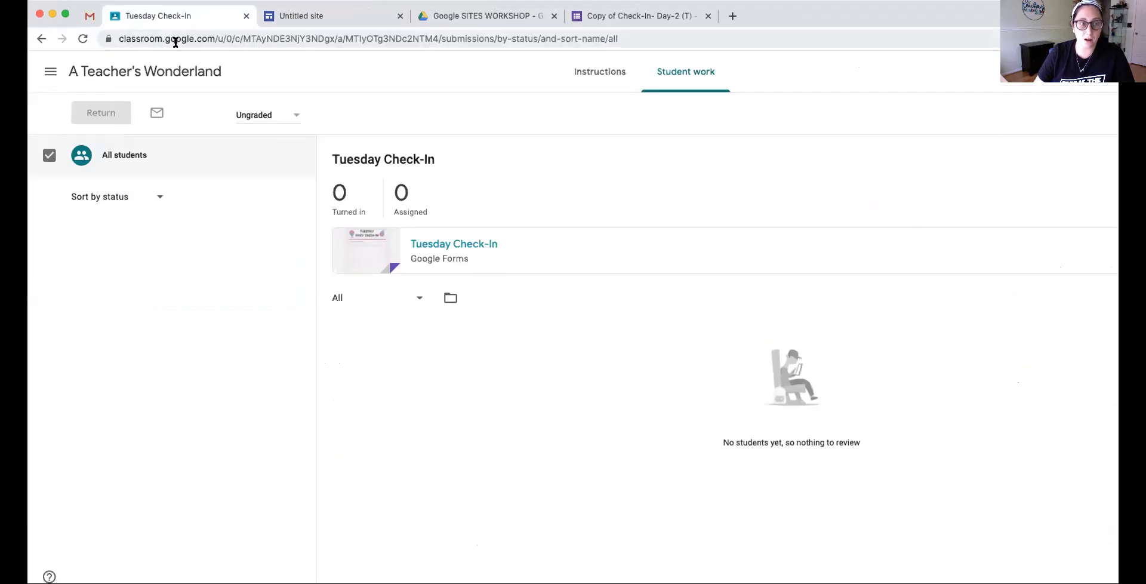
{"action": "left_click", "coordinate": [41, 39]}
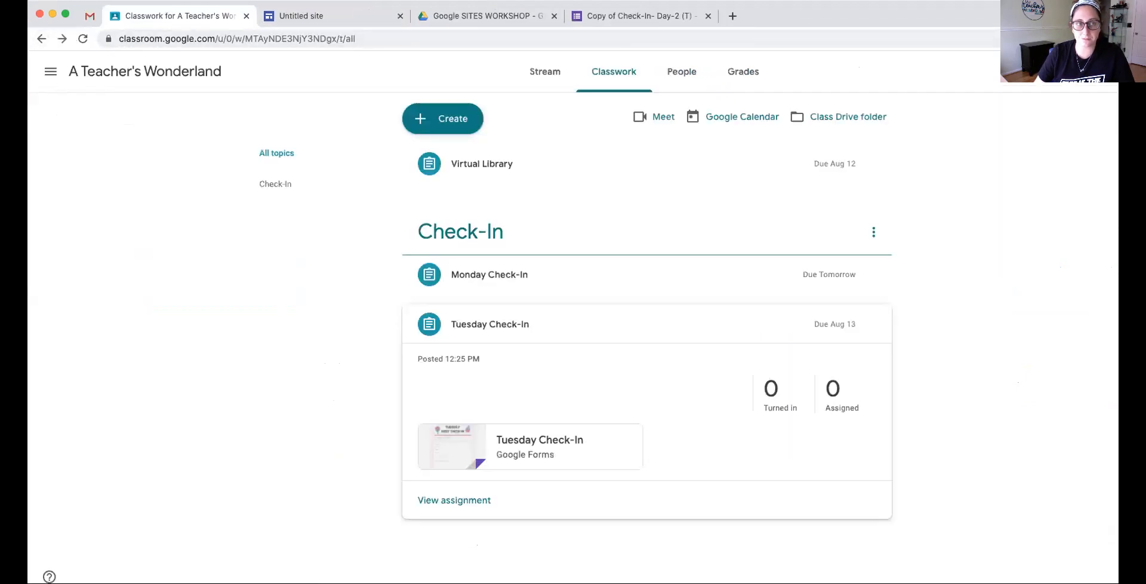
{"action": "left_click", "coordinate": [910, 7]}
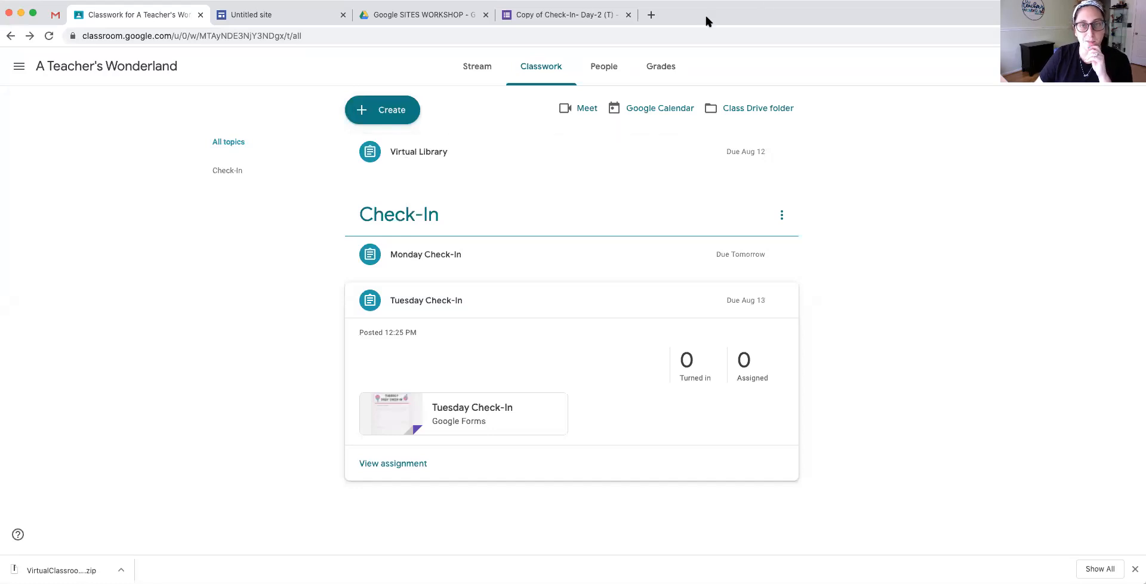
Return to the Google Sites editor and insert a layout with three captioned image placeholders on the Reading page.
{"action": "left_click", "coordinate": [263, 14]}
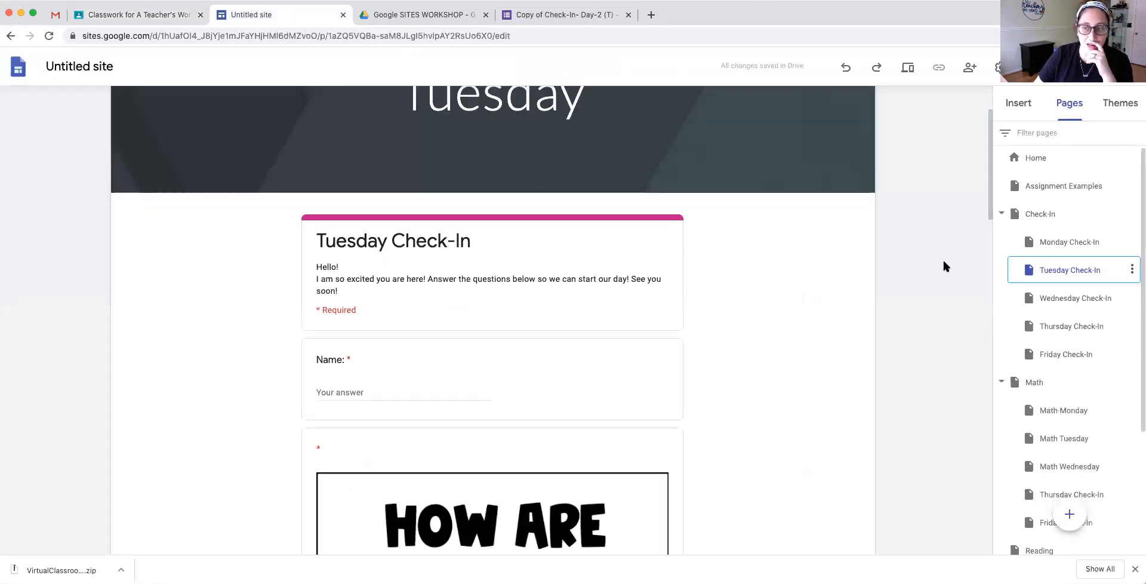
{"action": "scroll", "coordinate": [1069, 298], "scroll_direction": "down", "scroll_amount": 3}
{"action": "left_click", "coordinate": [1039, 385]}
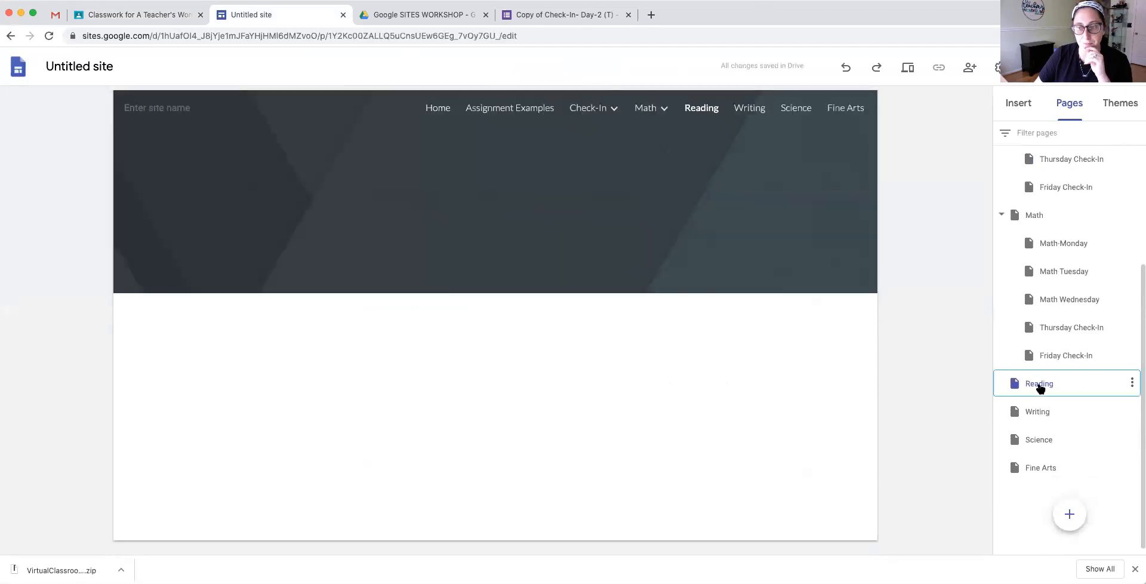
{"action": "left_click", "coordinate": [1033, 111]}
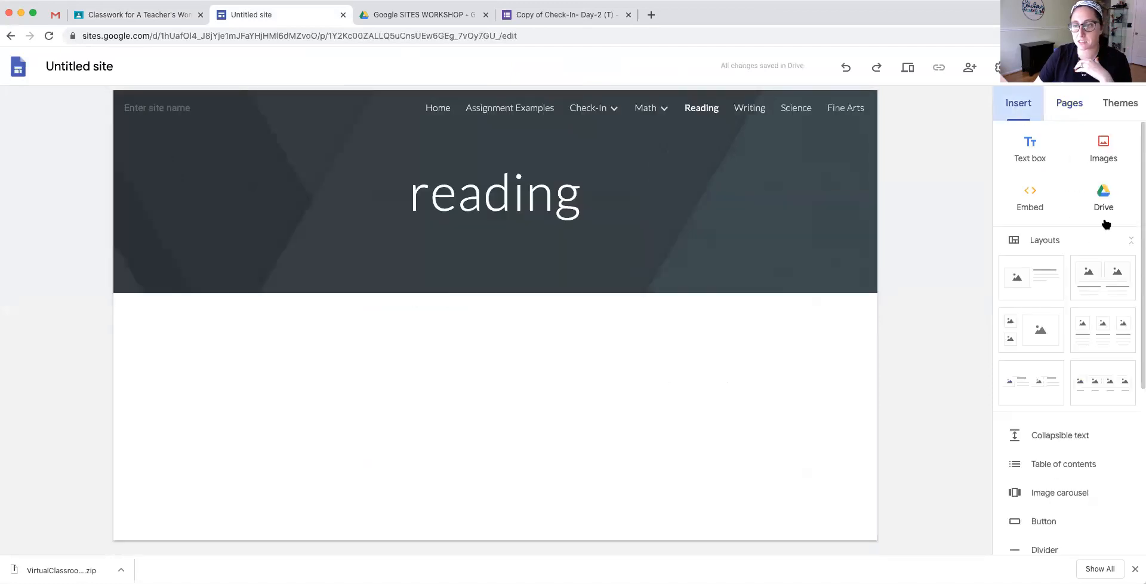
{"action": "left_click", "coordinate": [1103, 348]}
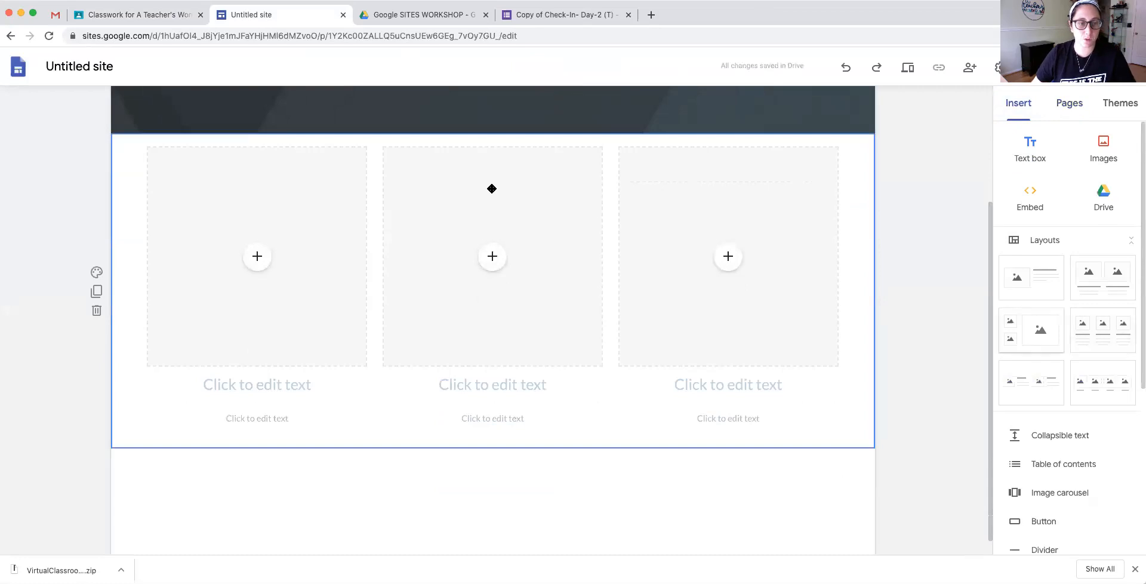
Caption the Reading page's first placeholder Library and fill it with the round Literacy button image.
{"action": "left_click", "coordinate": [256, 384]}
{"action": "type", "text": "Library"}
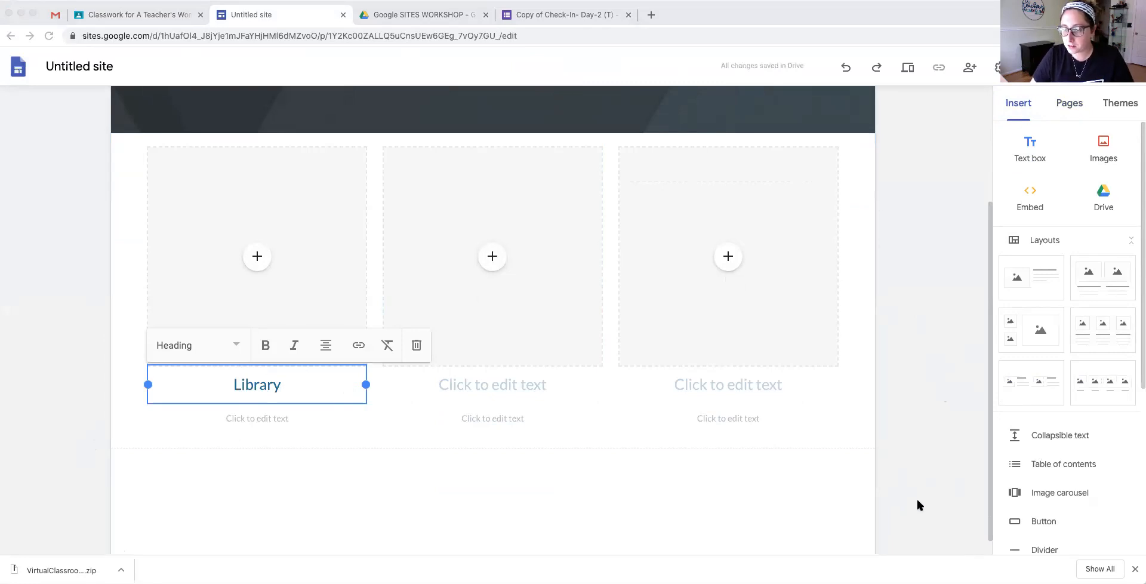
{"action": "left_click_drag", "start_coordinate": [908, 491], "coordinate": [278, 268]}
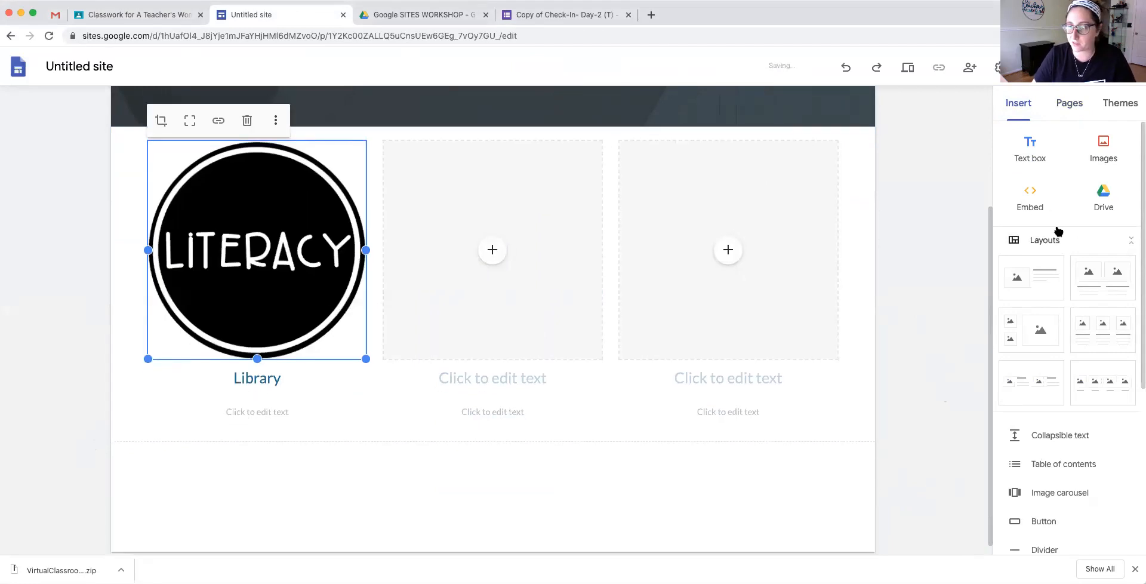
Add a subpage under the Reading page without entering a name, and select it in the page list.
{"action": "left_click", "coordinate": [1072, 105]}
{"action": "left_click", "coordinate": [1130, 383]}
{"action": "left_click", "coordinate": [1057, 474]}
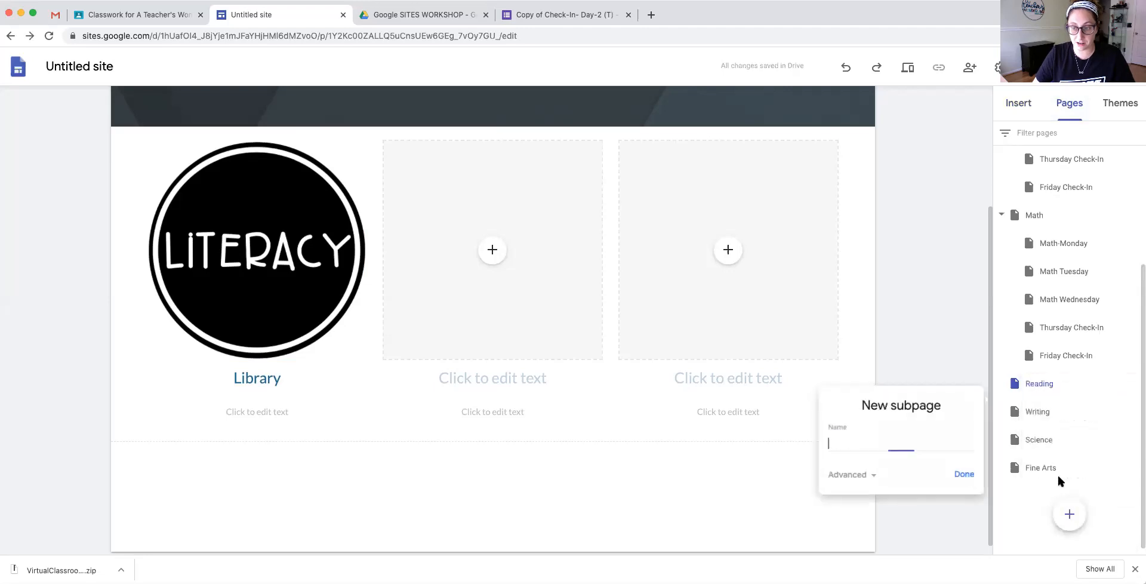
{"action": "left_click", "coordinate": [964, 475]}
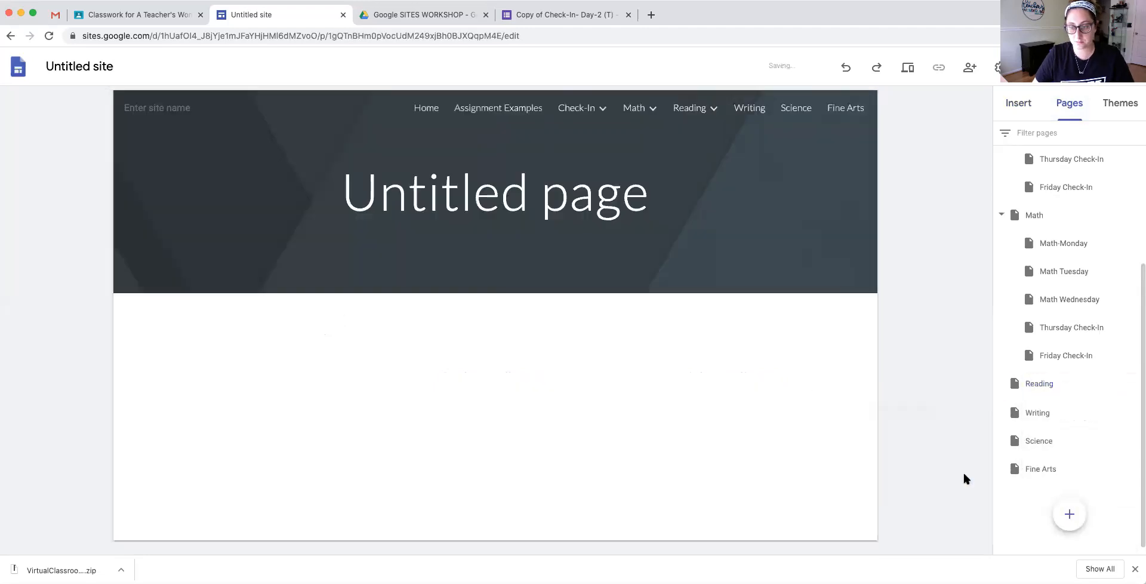
{"action": "double_click", "coordinate": [1063, 412]}
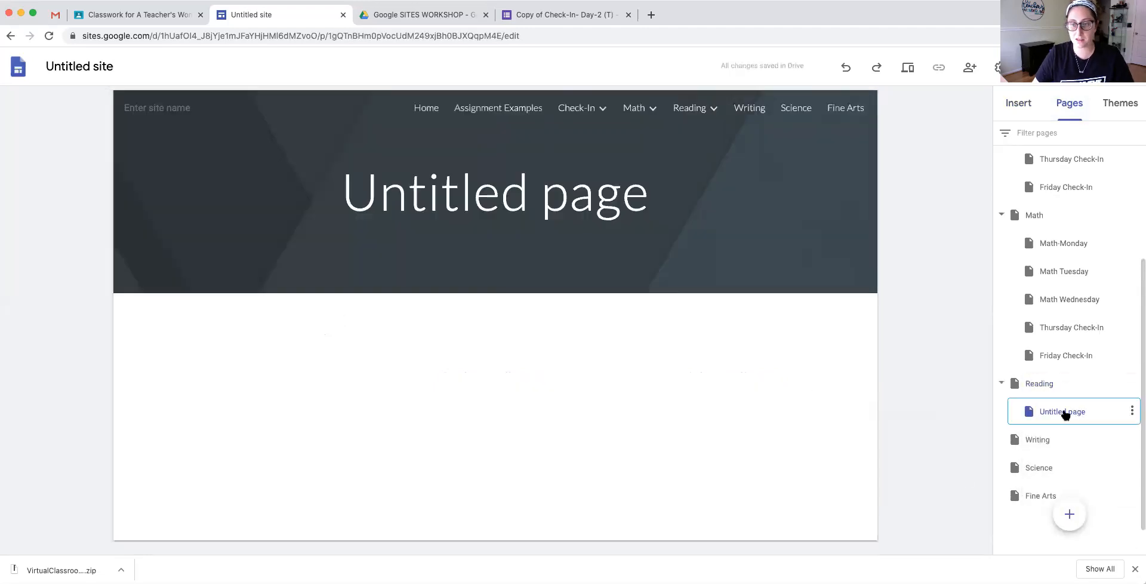
Name the new subpage Library and replace its header title with the round Literacy button image.
{"action": "type", "text": "Library"}
{"action": "key", "text": "Return"}
{"action": "left_click", "coordinate": [722, 209]}
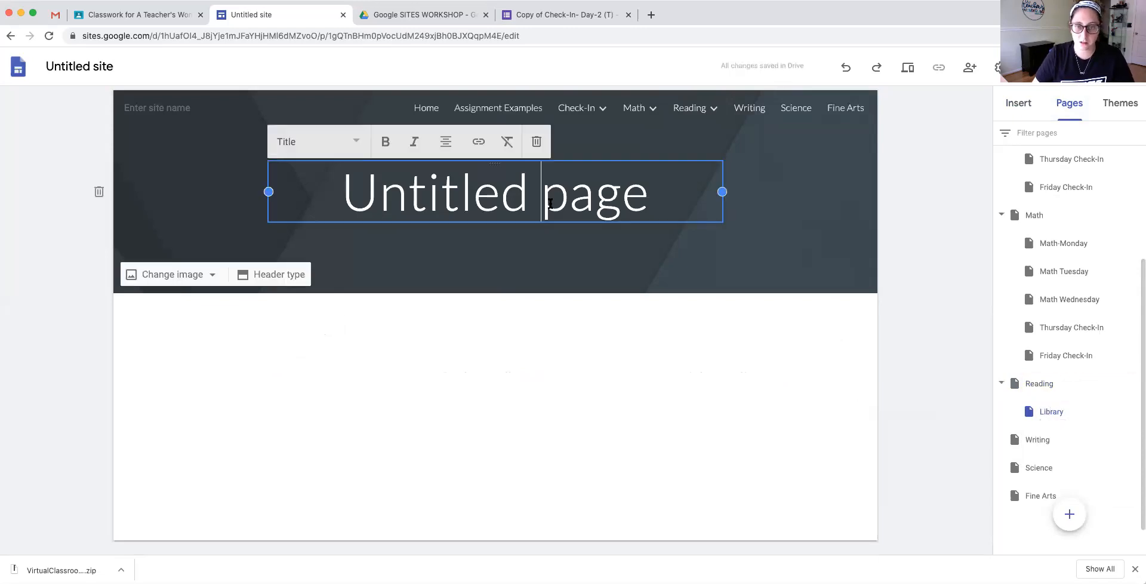
{"action": "left_click", "coordinate": [535, 141]}
{"action": "left_click", "coordinate": [921, 453]}
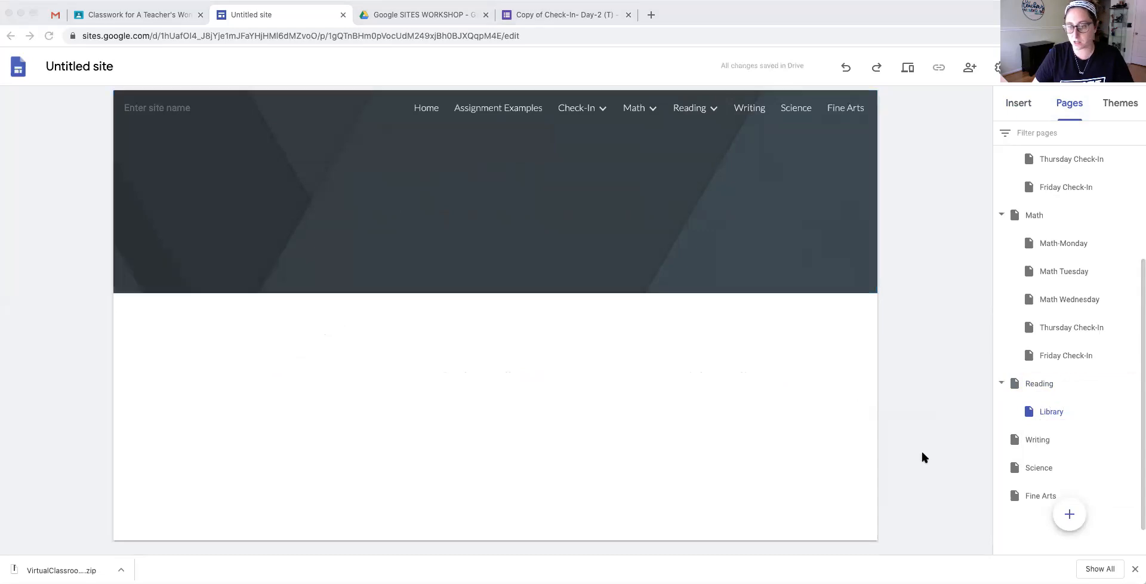
{"action": "left_click_drag", "start_coordinate": [839, 450], "coordinate": [491, 215]}
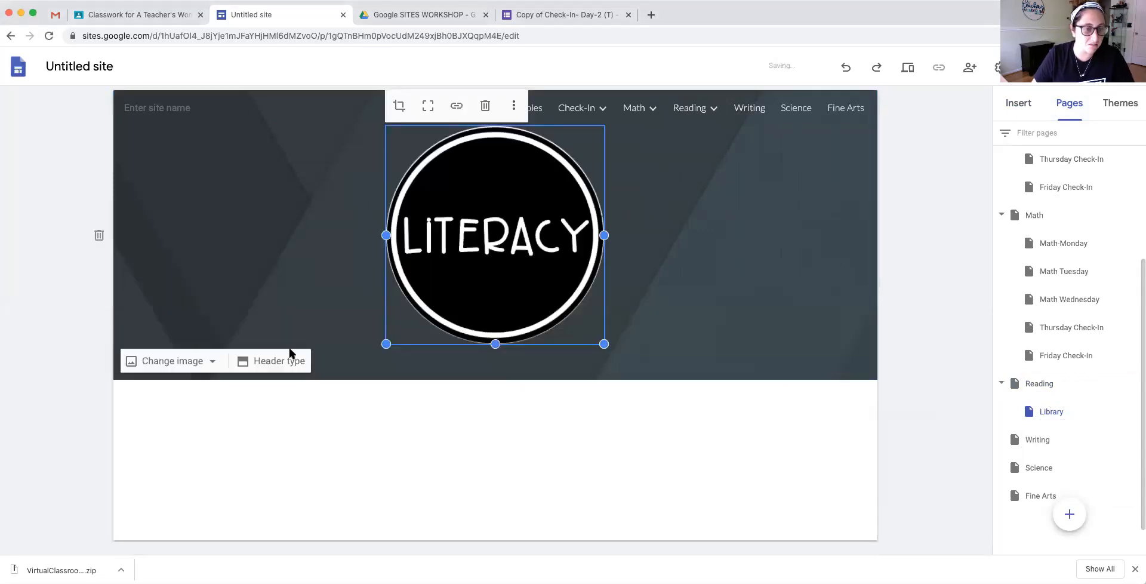
{"action": "left_click", "coordinate": [318, 445]}
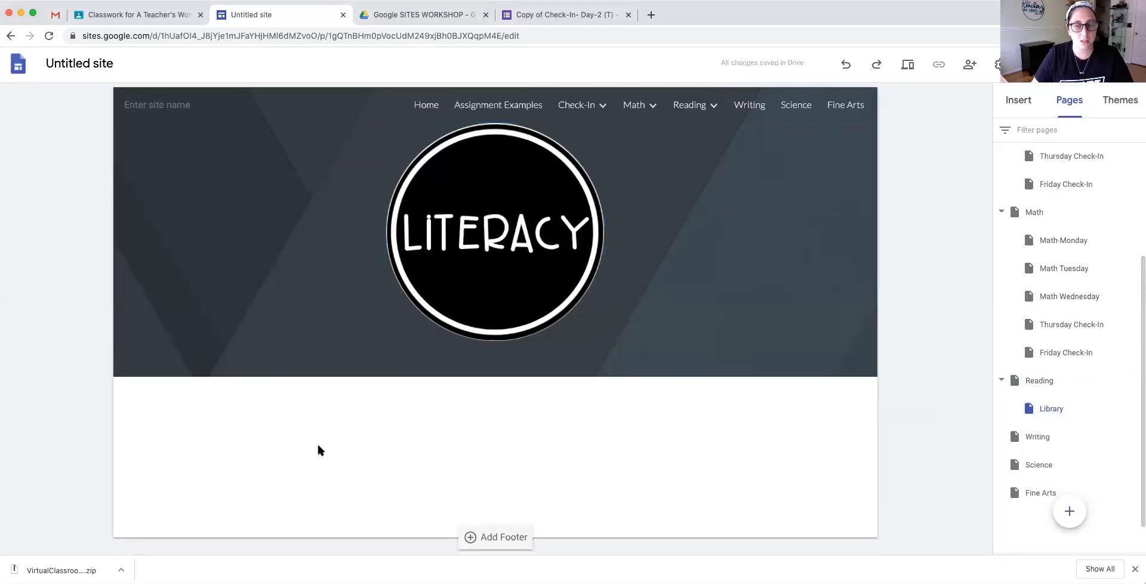
Embed the Google Slides bookshelf presentation with the READ sign below the Library page header and enlarge it to the full content width.
{"action": "left_click", "coordinate": [1021, 103]}
{"action": "scroll", "coordinate": [1028, 337], "scroll_direction": "down", "scroll_amount": 3}
{"action": "scroll", "coordinate": [1027, 338], "scroll_direction": "down", "scroll_amount": 2}
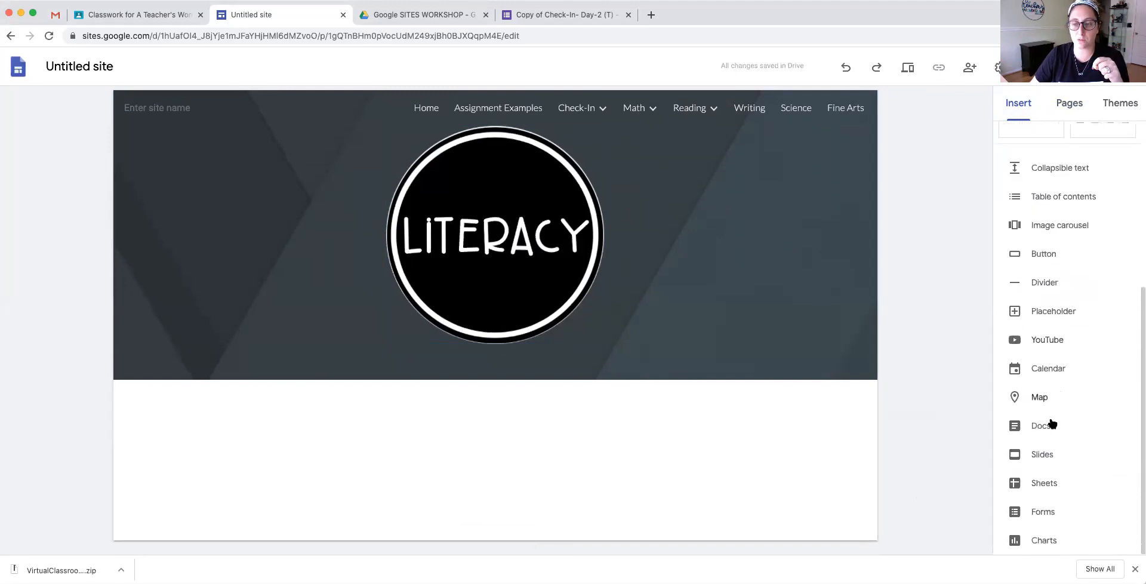
{"action": "left_click", "coordinate": [1037, 452]}
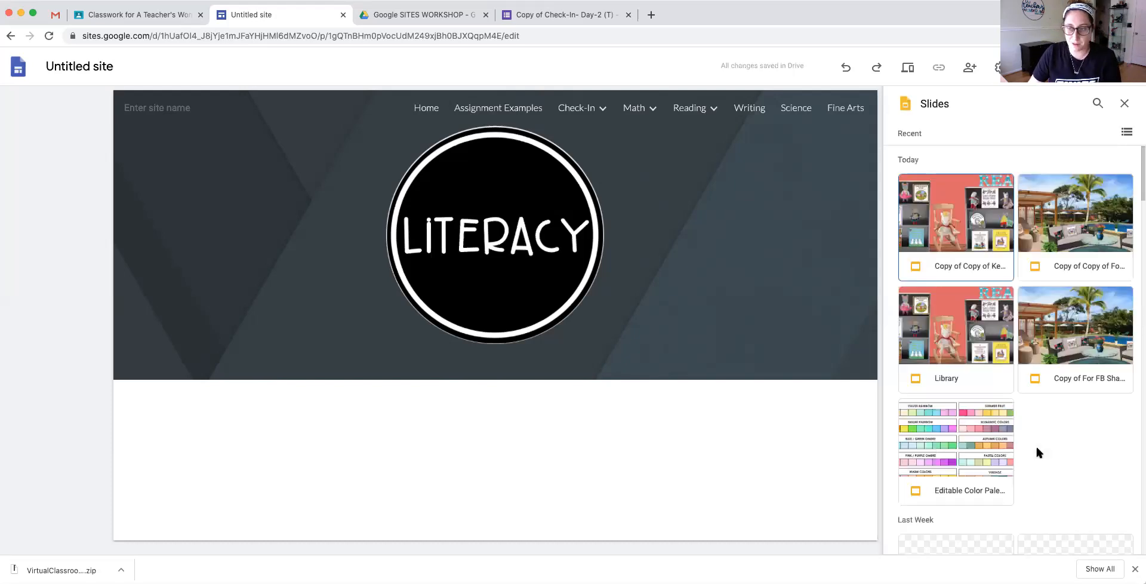
{"action": "double_click", "coordinate": [940, 242]}
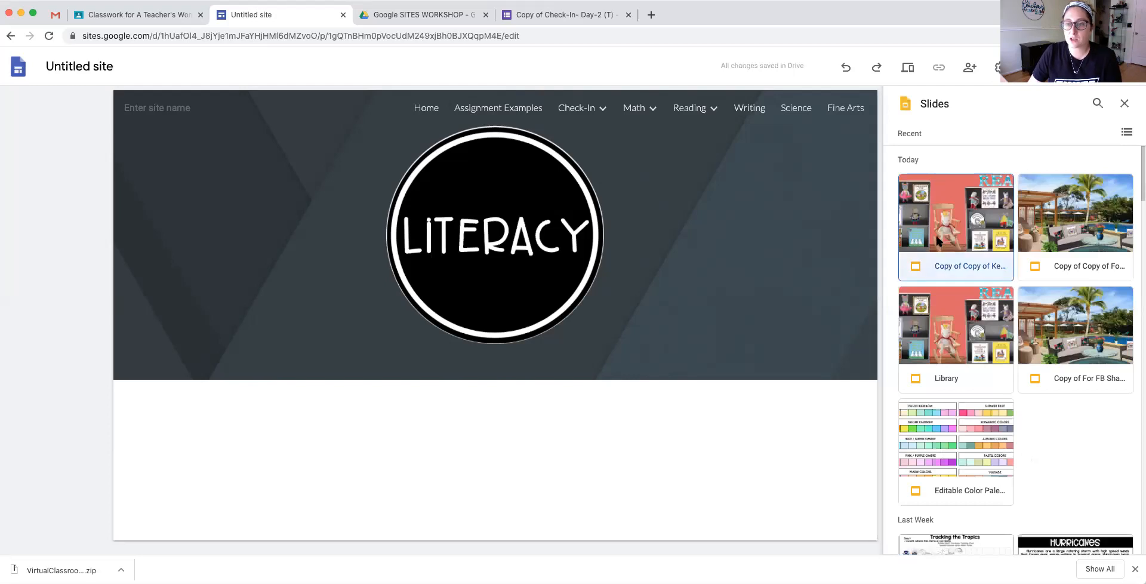
{"action": "left_click_drag", "start_coordinate": [484, 291], "coordinate": [839, 301]}
{"action": "left_click_drag", "start_coordinate": [493, 416], "coordinate": [493, 549]}
{"action": "left_click_drag", "start_coordinate": [579, 562], "coordinate": [578, 565]}
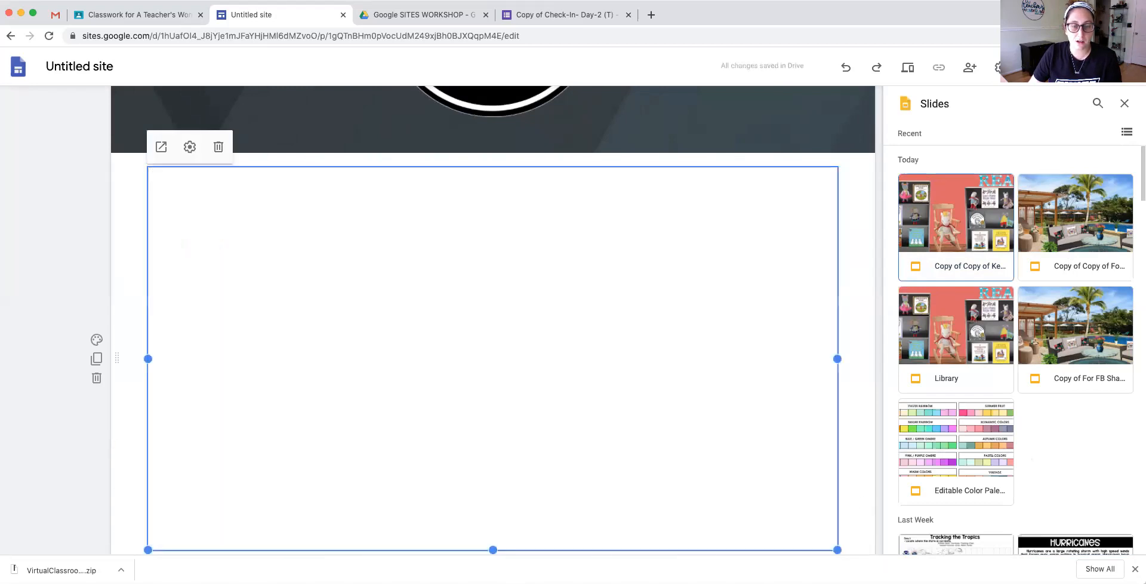
{"action": "mouse_move", "coordinate": [492, 550]}
{"action": "left_mouse_down"}
{"action": "mouse_move", "coordinate": [493, 580]}
{"action": "mouse_move", "coordinate": [492, 550]}
{"action": "left_mouse_up"}
{"action": "left_click", "coordinate": [851, 426]}
{"action": "scroll", "coordinate": [850, 423], "scroll_direction": "down", "scroll_amount": 1}
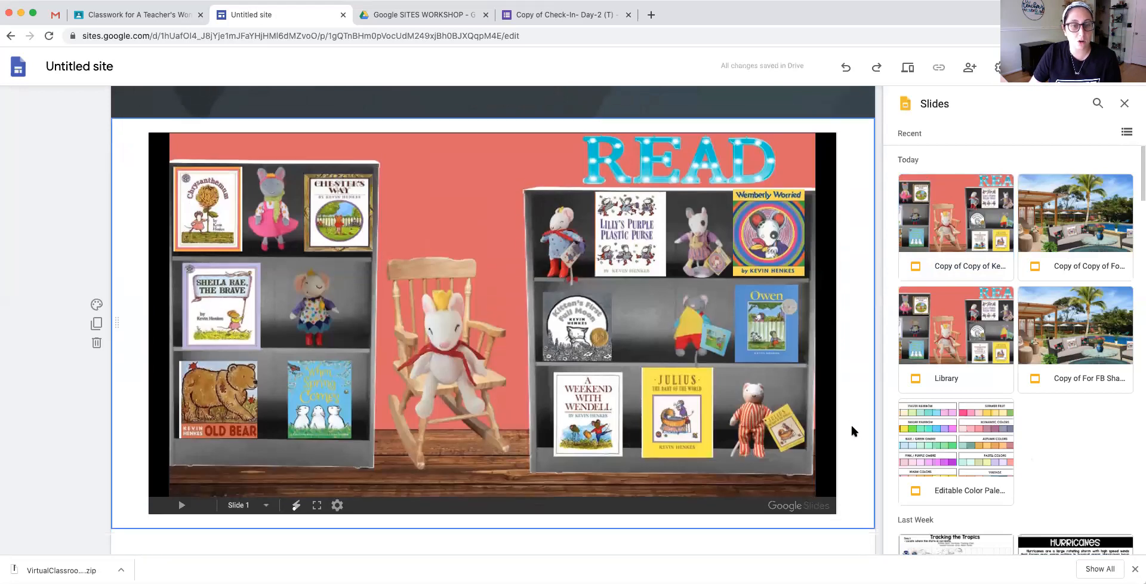
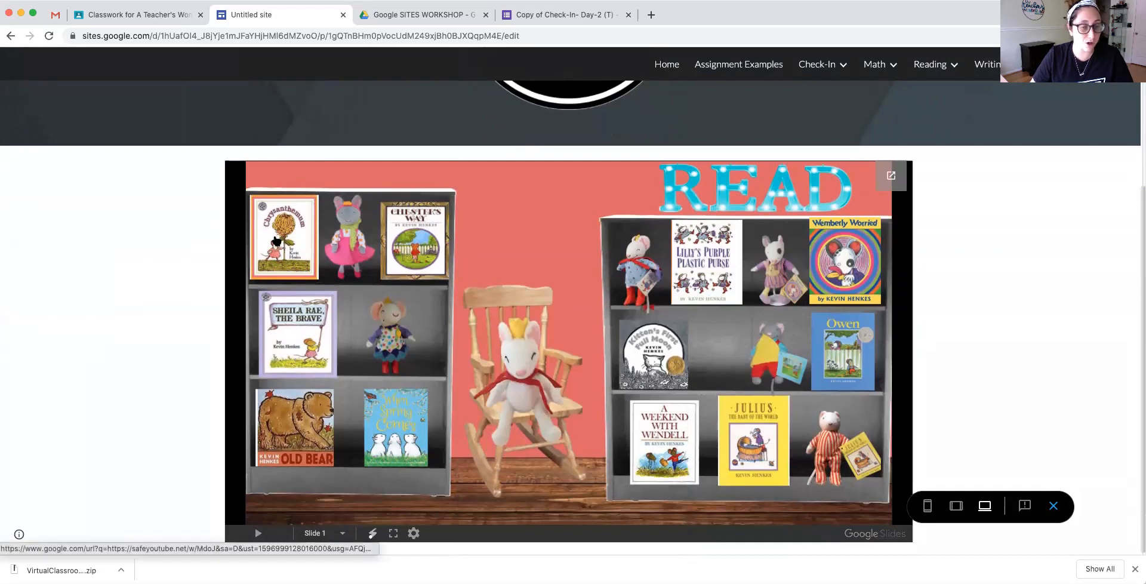
Test the Chrysanthemum book link in the page preview by briefly playing its read-aloud video, and return to the editor.
{"action": "left_click", "coordinate": [275, 240]}
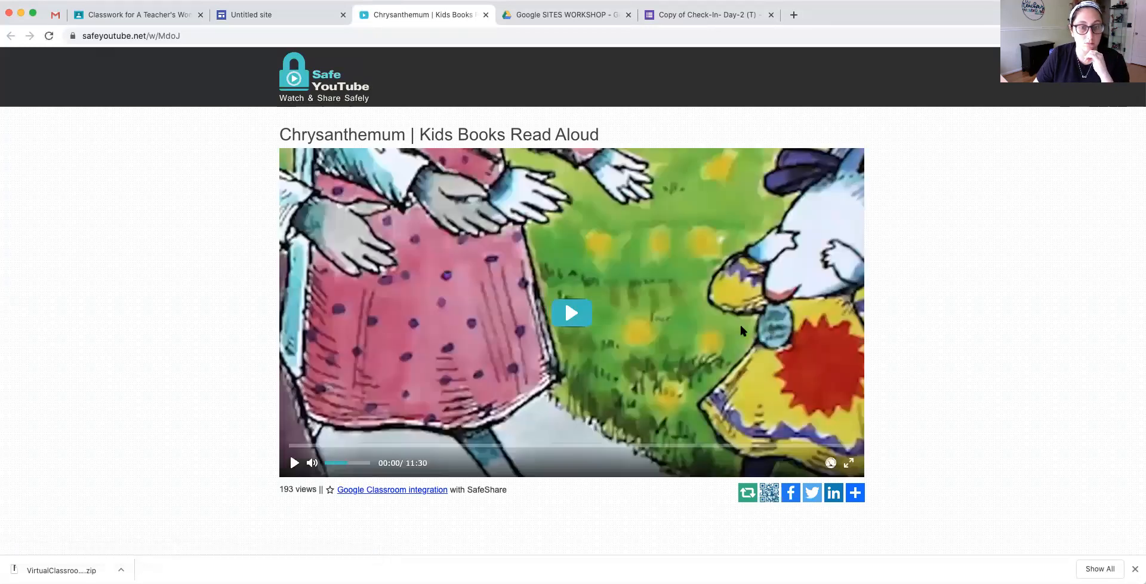
{"action": "left_click", "coordinate": [566, 308]}
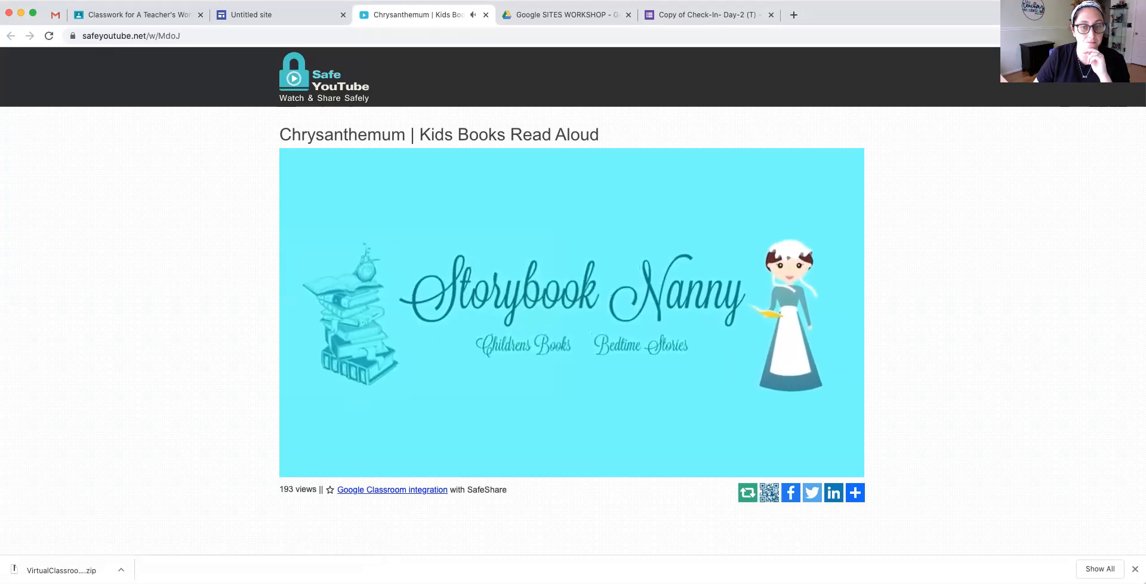
{"action": "left_click", "coordinate": [558, 177]}
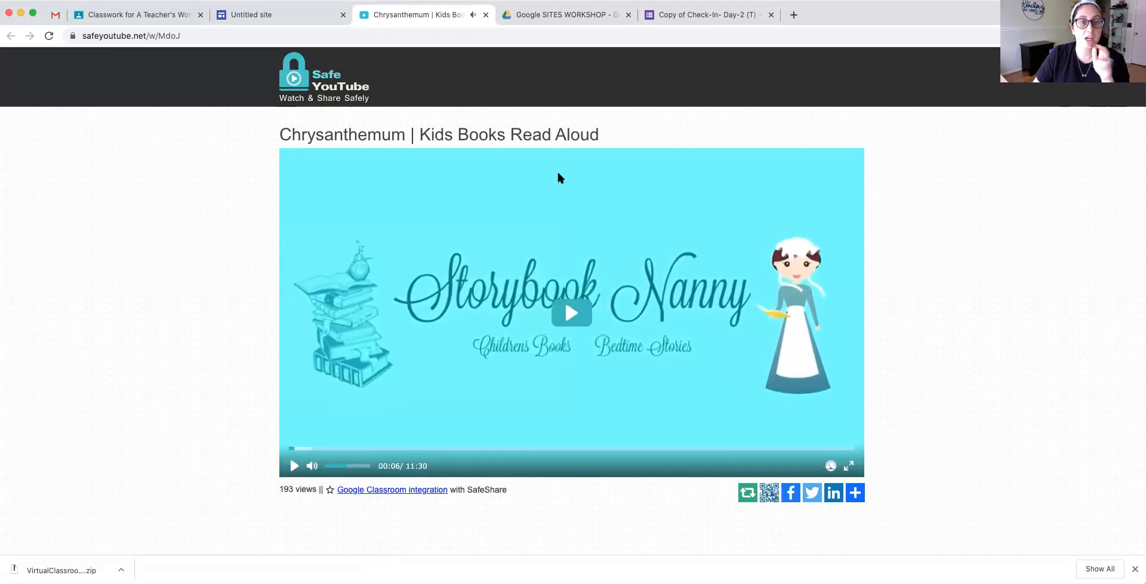
{"action": "left_click", "coordinate": [486, 15]}
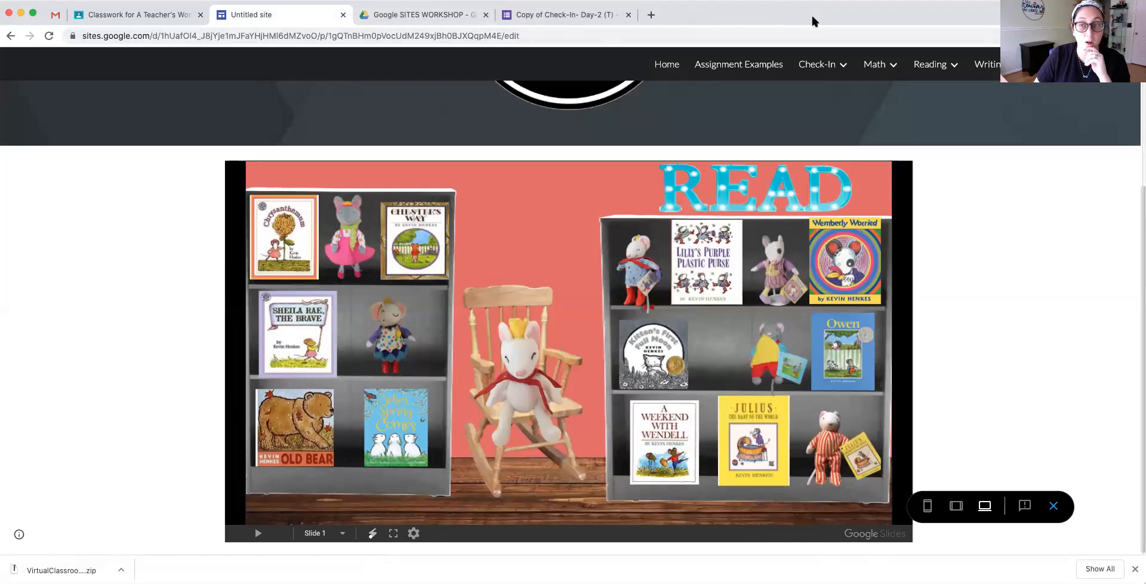
{"action": "left_click", "coordinate": [10, 36]}
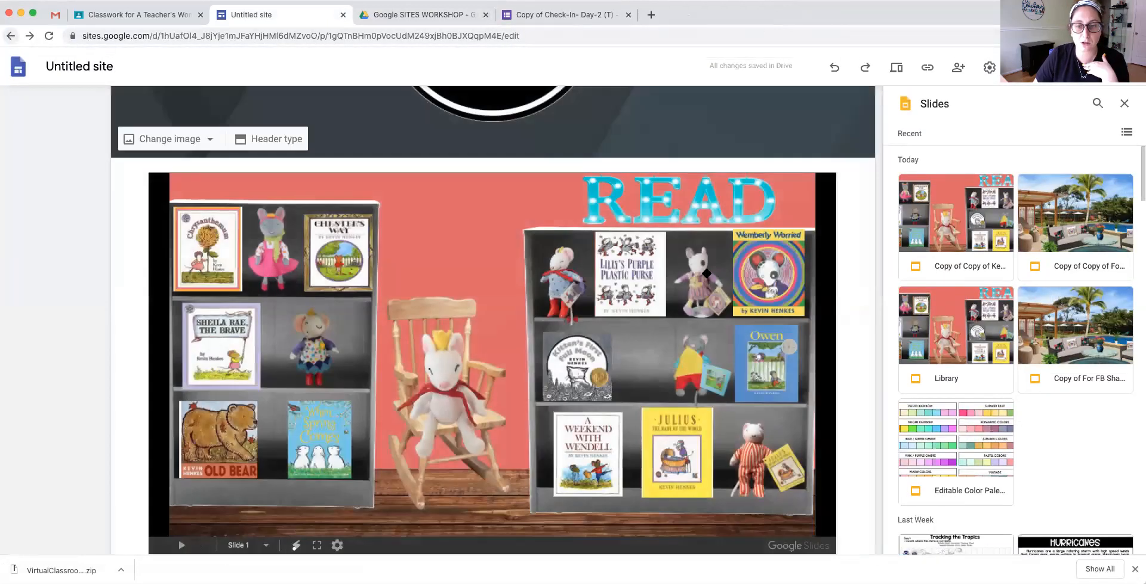
Embed the Google Slides poolside patio presentation (Copy of Copy of Fo...) below the bookshelf and enlarge it to the full content width.
{"action": "scroll", "coordinate": [753, 291], "scroll_direction": "down", "scroll_amount": 1}
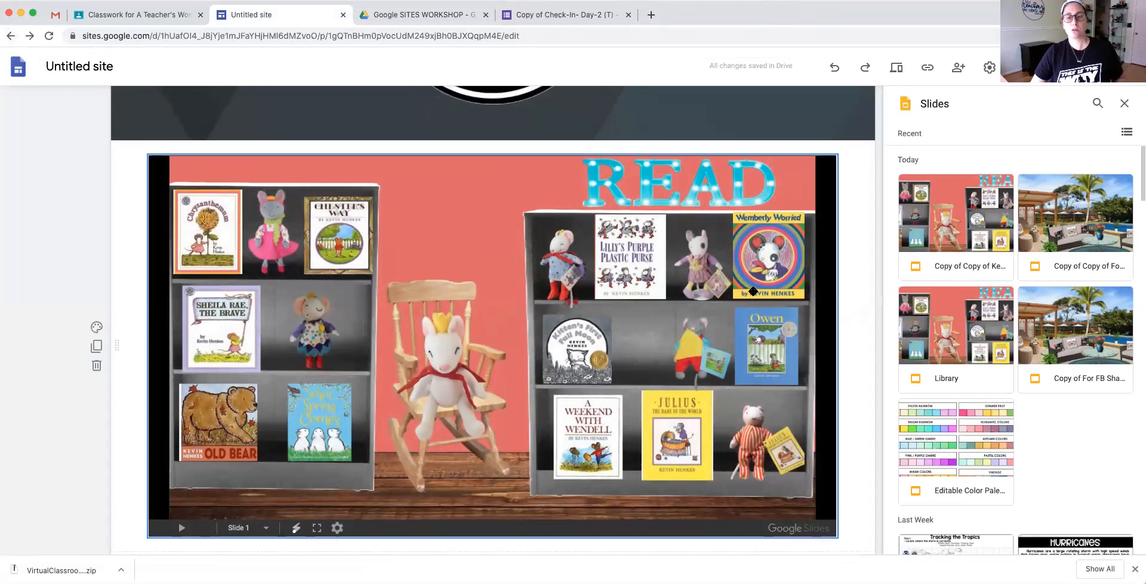
{"action": "left_click", "coordinate": [753, 291]}
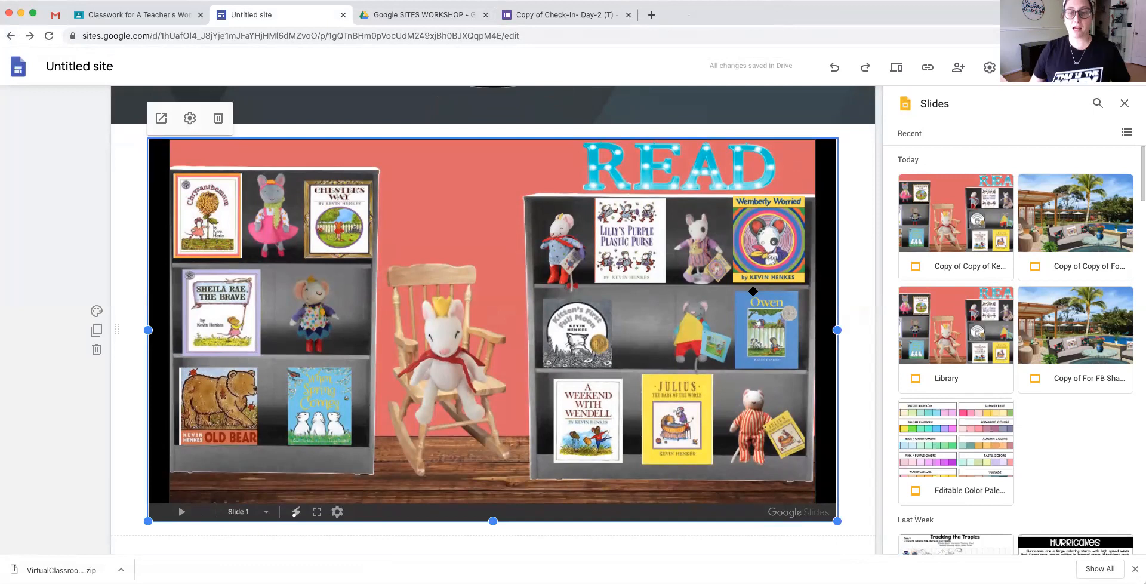
{"action": "scroll", "coordinate": [754, 292], "scroll_direction": "down", "scroll_amount": 4}
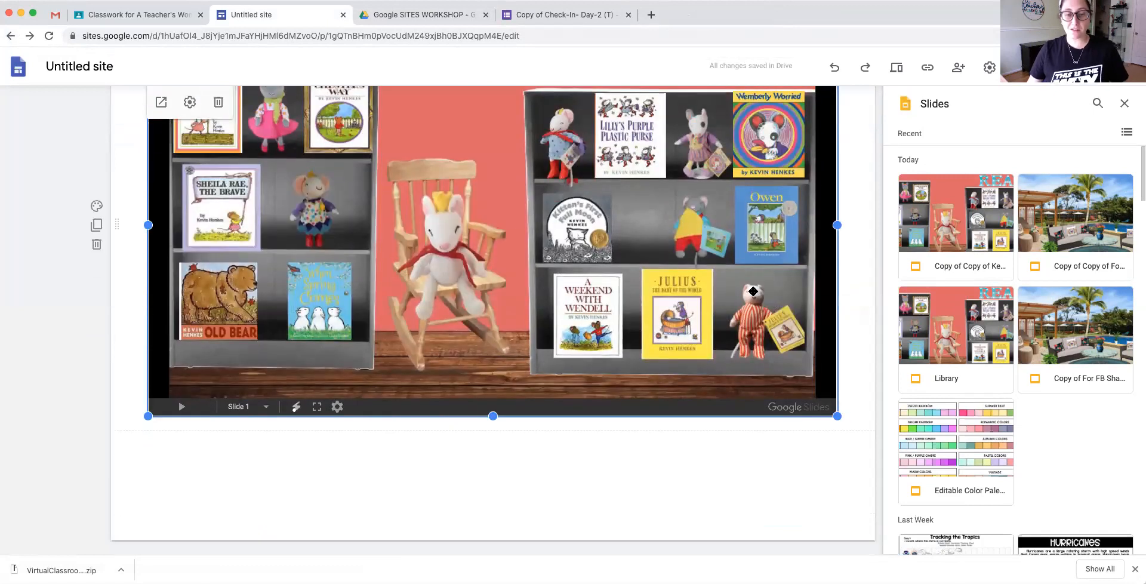
{"action": "left_click", "coordinate": [1125, 104]}
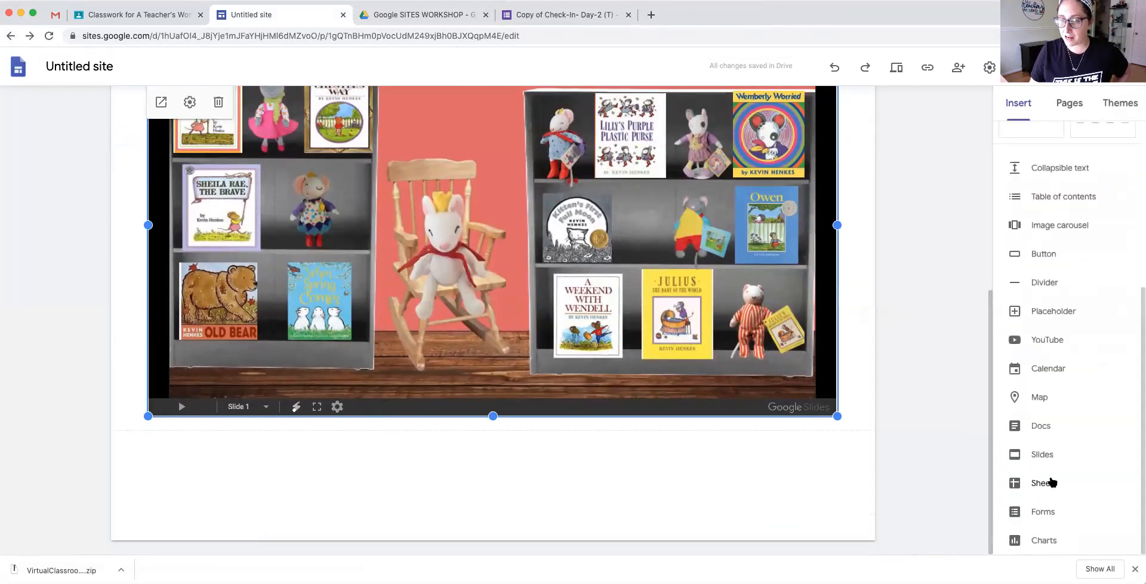
{"action": "left_click", "coordinate": [1040, 455]}
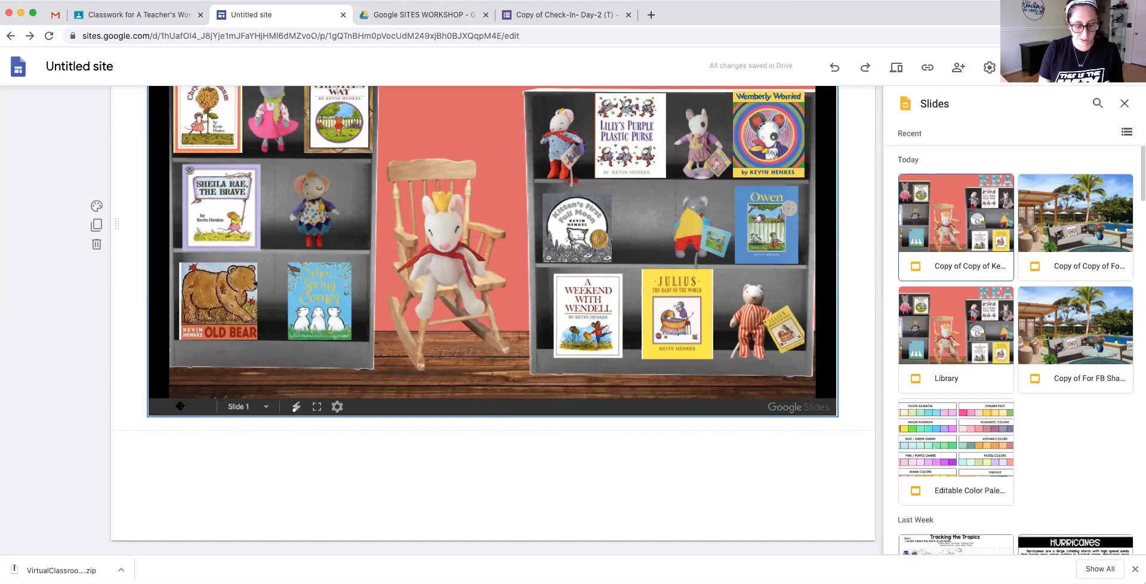
{"action": "left_click", "coordinate": [1079, 251]}
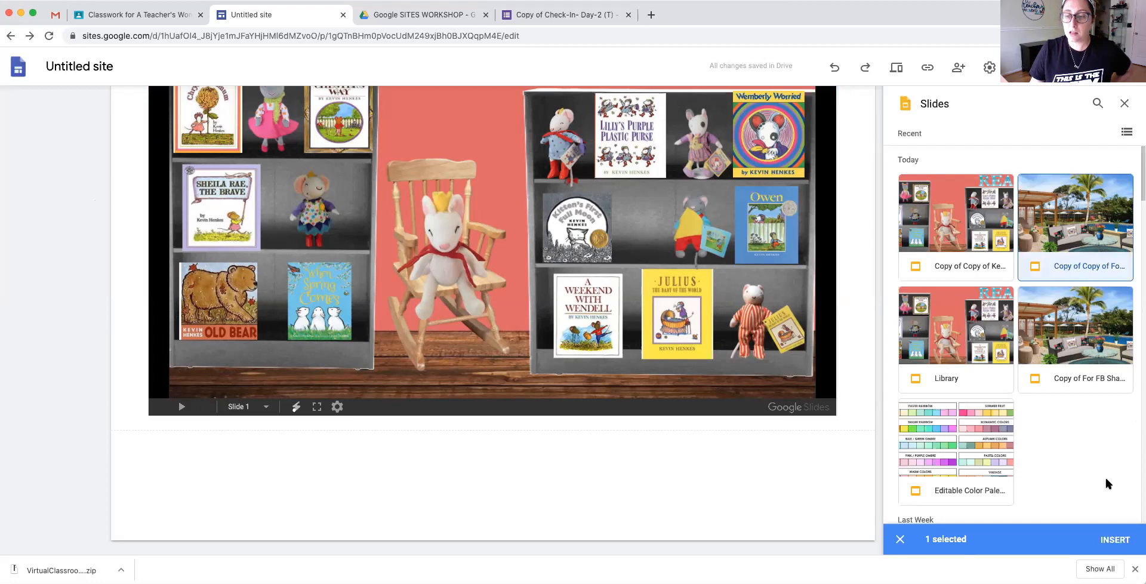
{"action": "left_click", "coordinate": [1116, 539]}
{"action": "left_click_drag", "start_coordinate": [481, 416], "coordinate": [850, 531]}
{"action": "scroll", "coordinate": [440, 394], "scroll_direction": "down", "scroll_amount": 1}
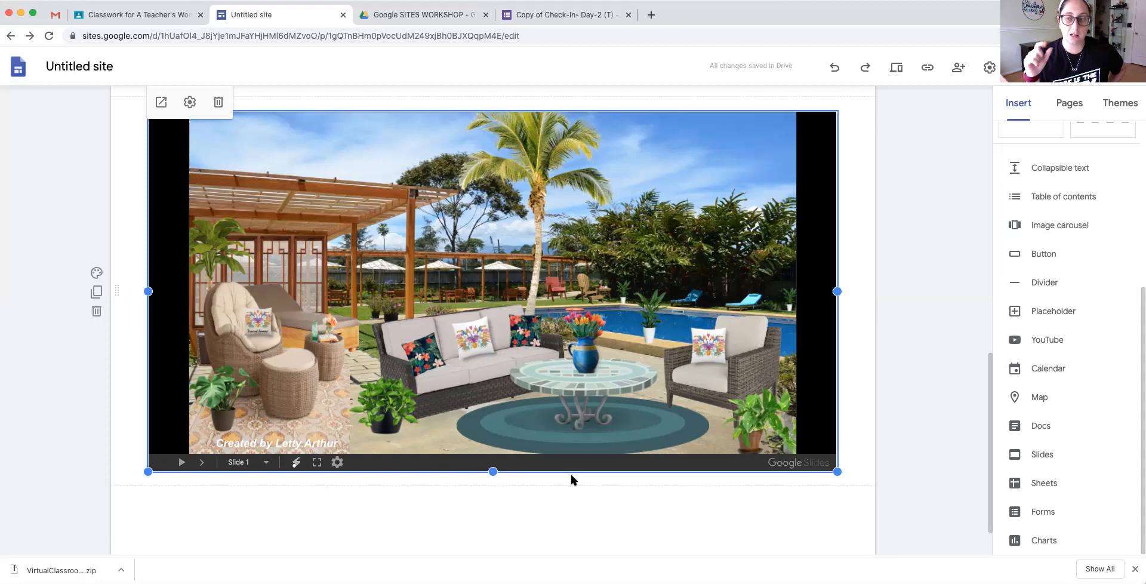
Go to the Home page and fill the empty placeholder beside Google Meet Rules with the round Calendar button image.
{"action": "scroll", "coordinate": [669, 337], "scroll_direction": "up", "scroll_amount": 10}
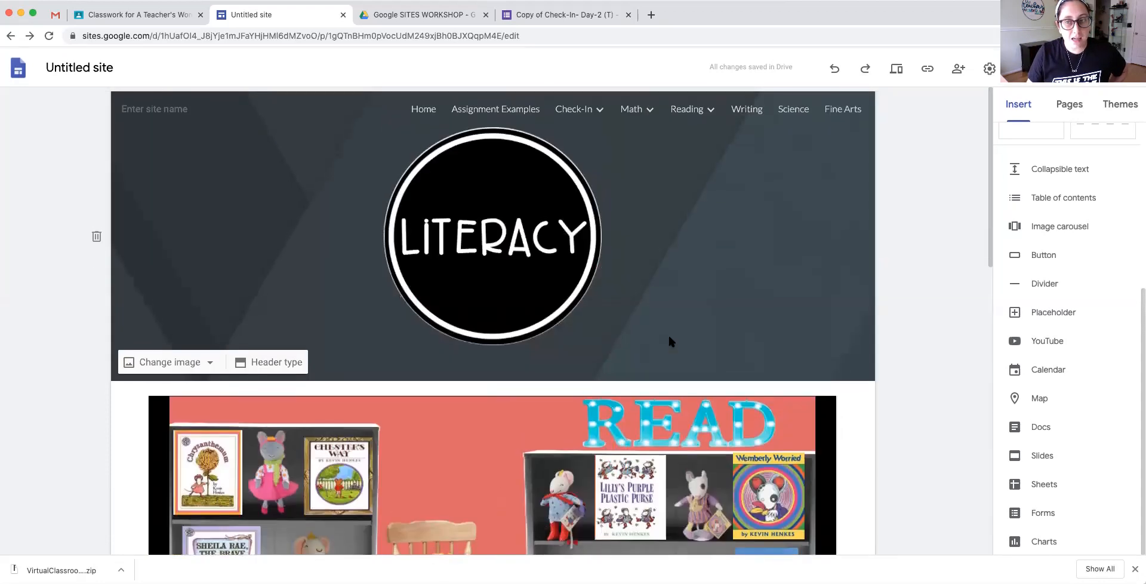
{"action": "left_click", "coordinate": [421, 109]}
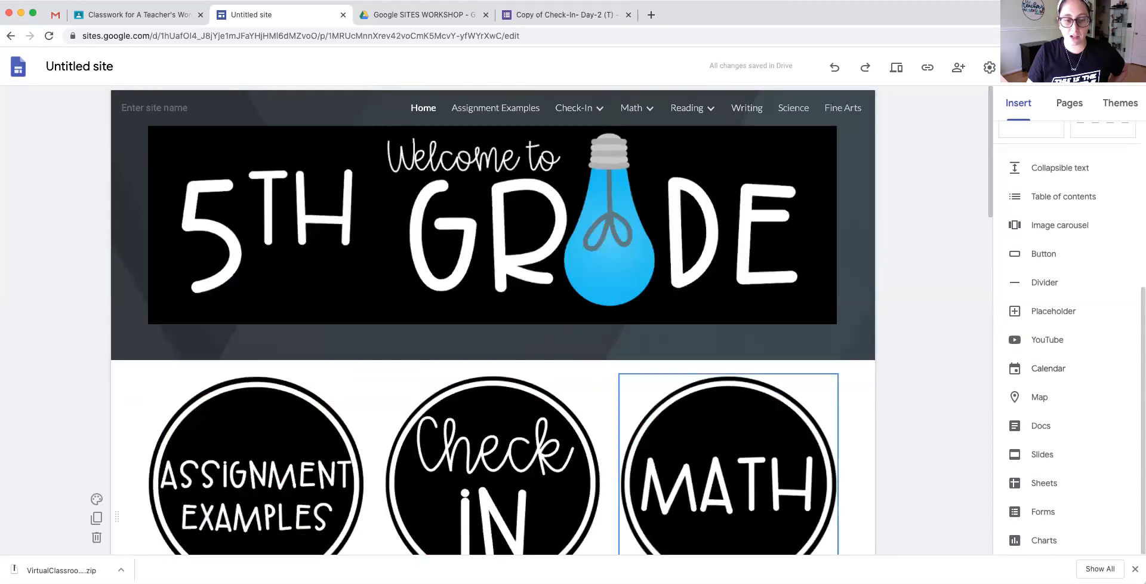
{"action": "scroll", "coordinate": [836, 418], "scroll_direction": "down", "scroll_amount": 10}
{"action": "scroll", "coordinate": [726, 427], "scroll_direction": "down", "scroll_amount": 9}
{"action": "scroll", "coordinate": [727, 429], "scroll_direction": "up", "scroll_amount": 2}
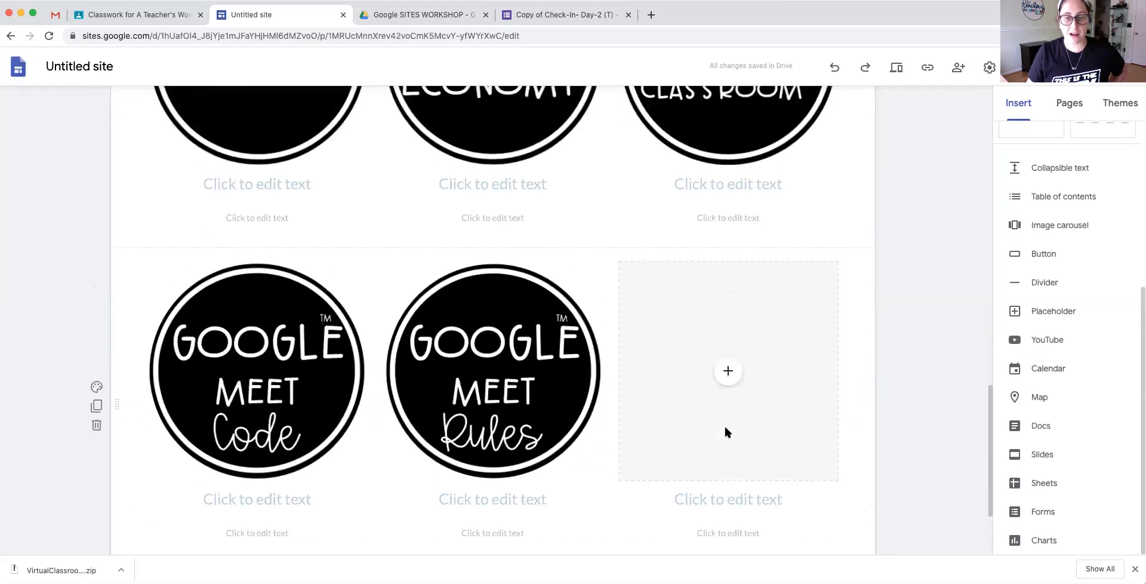
{"action": "left_click", "coordinate": [66, 581]}
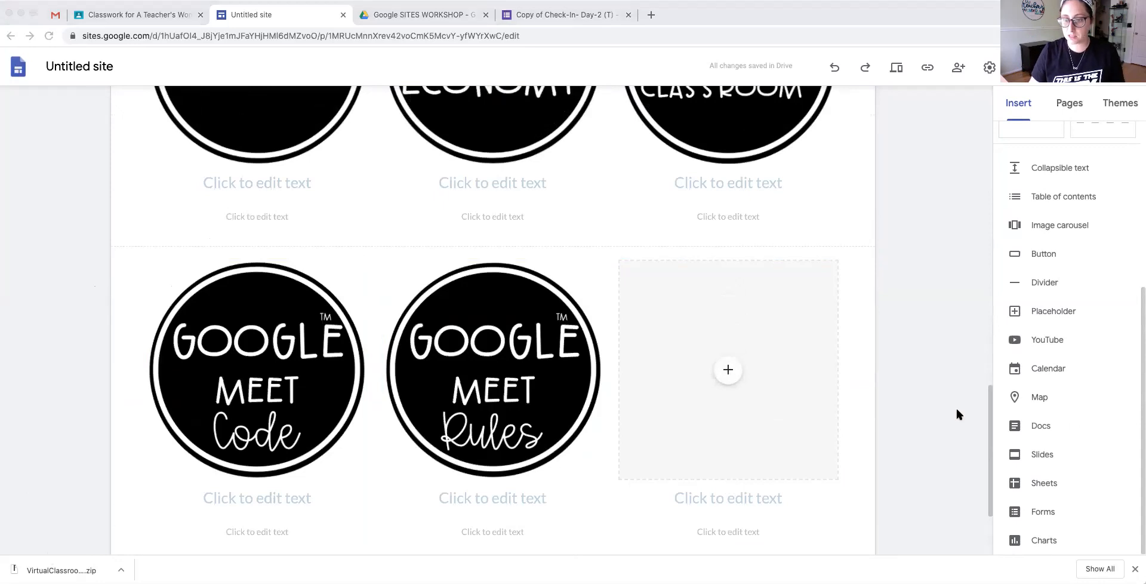
{"action": "left_click_drag", "start_coordinate": [739, 300], "coordinate": [652, 297]}
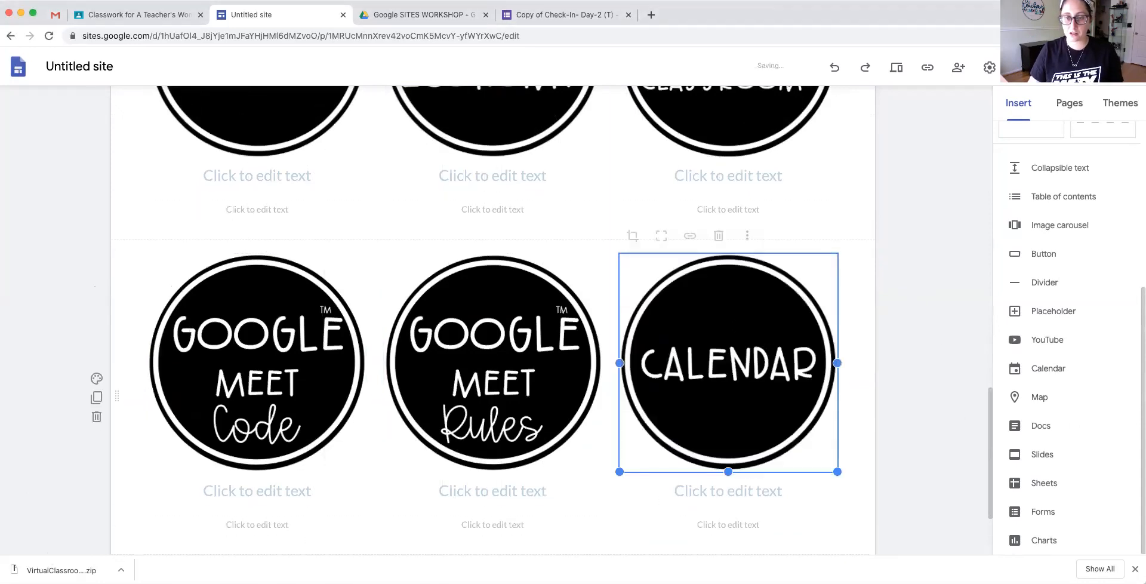
Add a new page named Calendar to the site.
{"action": "left_click", "coordinate": [1060, 111]}
{"action": "scroll", "coordinate": [1044, 289], "scroll_direction": "down", "scroll_amount": 2}
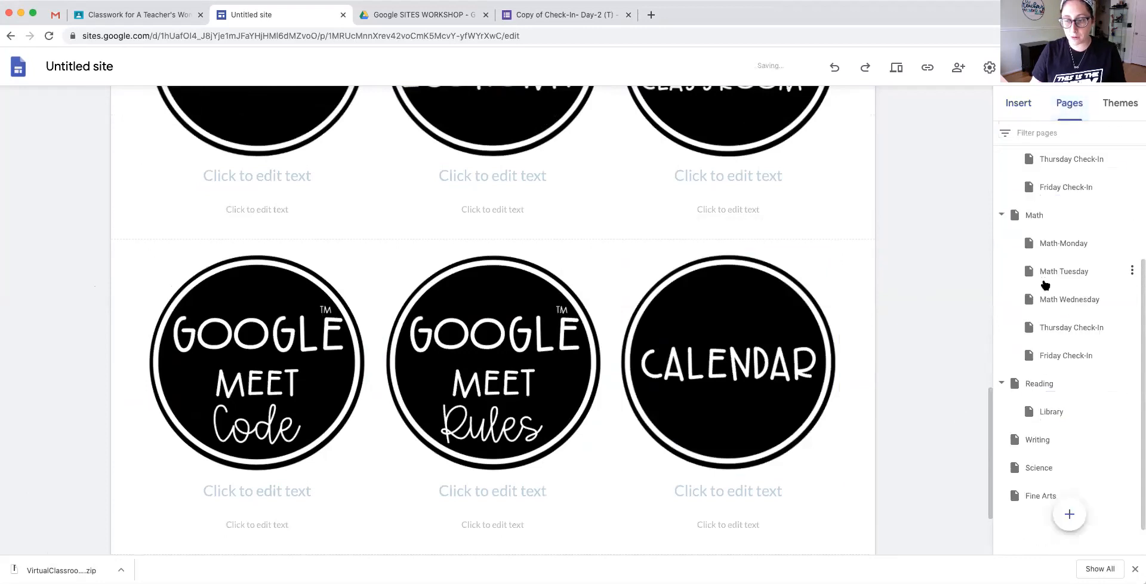
{"action": "left_click", "coordinate": [1070, 514]}
{"action": "type", "text": "Cale"}
{"action": "key", "text": "Return"}
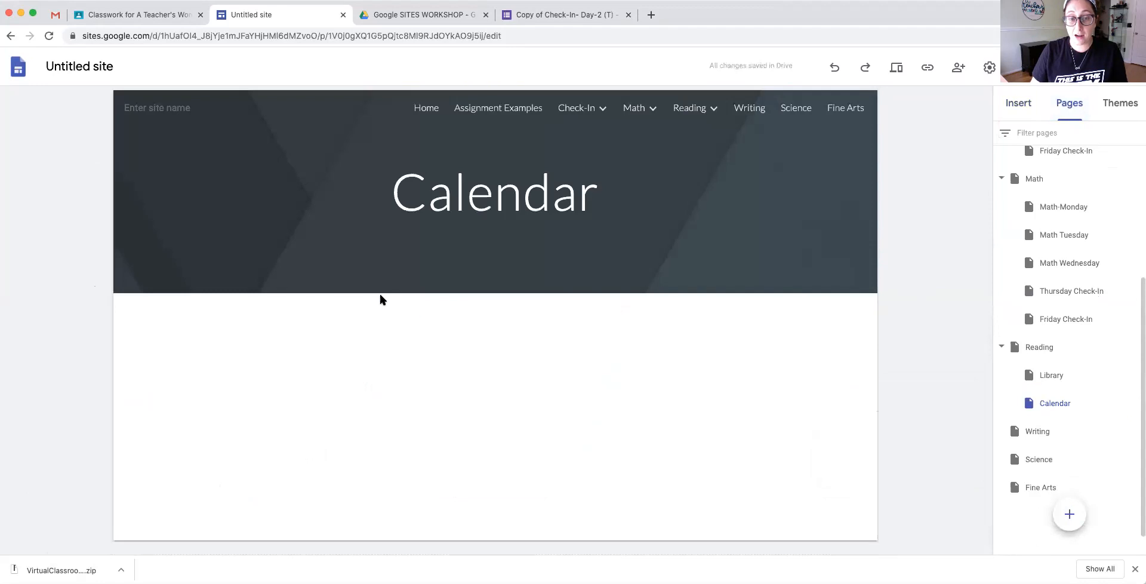
Embed the A Teacher's Wonderland calendar on the Calendar page and enlarge it to the full content width.
{"action": "left_click", "coordinate": [1036, 106]}
{"action": "left_click", "coordinate": [1054, 369]}
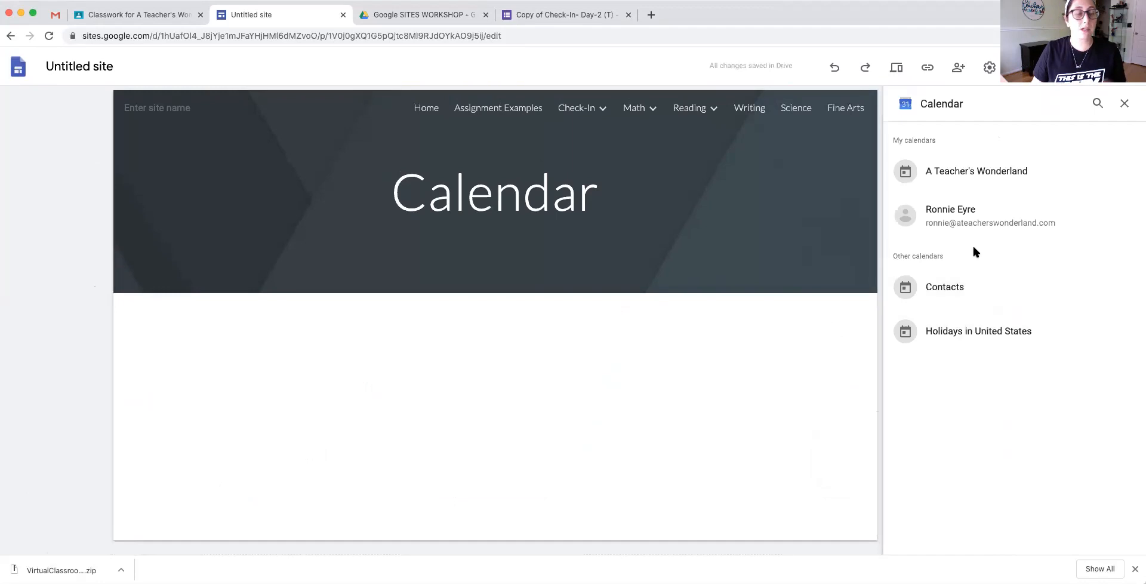
{"action": "left_click", "coordinate": [971, 177]}
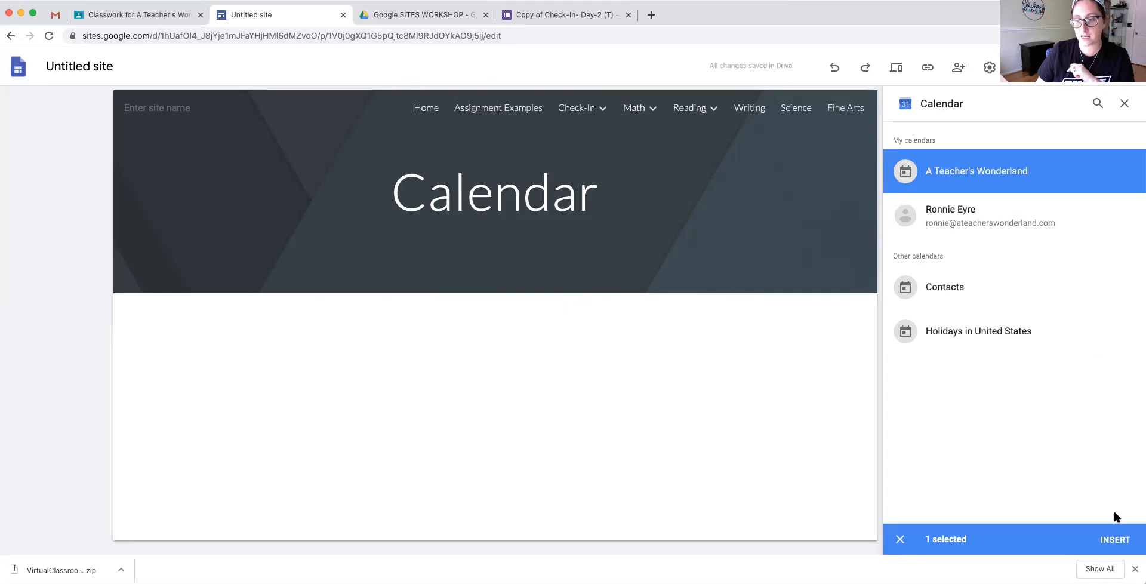
{"action": "left_click", "coordinate": [1113, 539]}
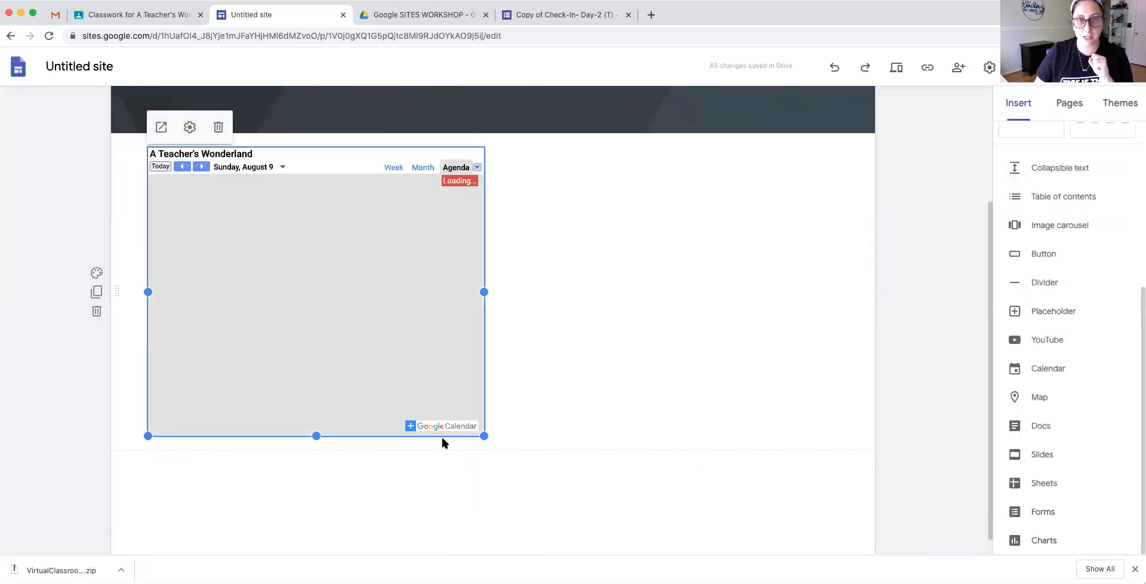
{"action": "left_click_drag", "start_coordinate": [484, 435], "coordinate": [845, 545]}
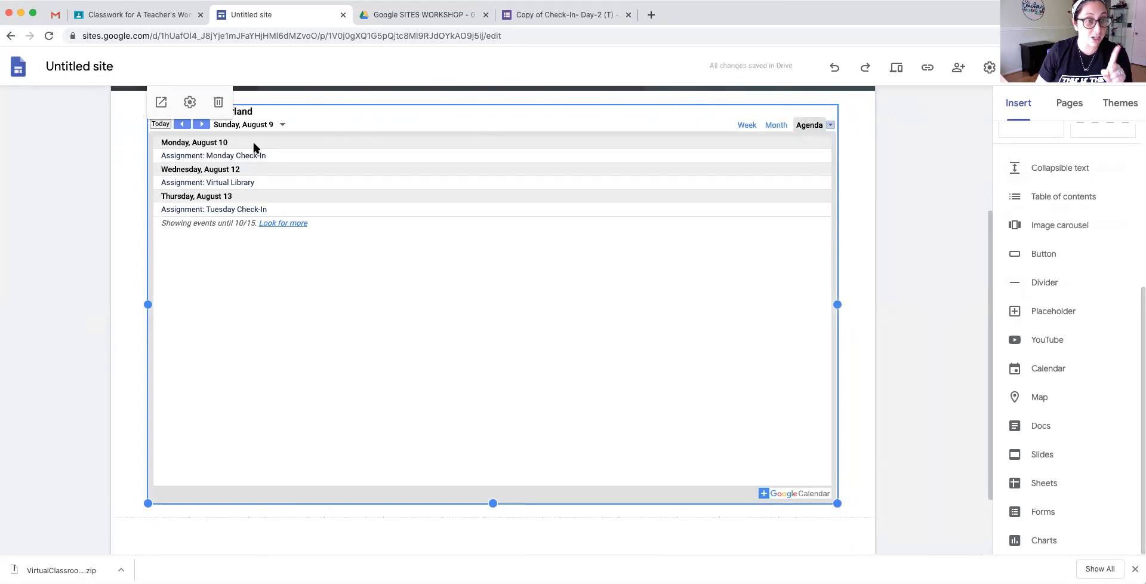
Check the view mode options in the embedded calendar's settings and confirm the settings with Agenda view.
{"action": "left_click", "coordinate": [191, 105]}
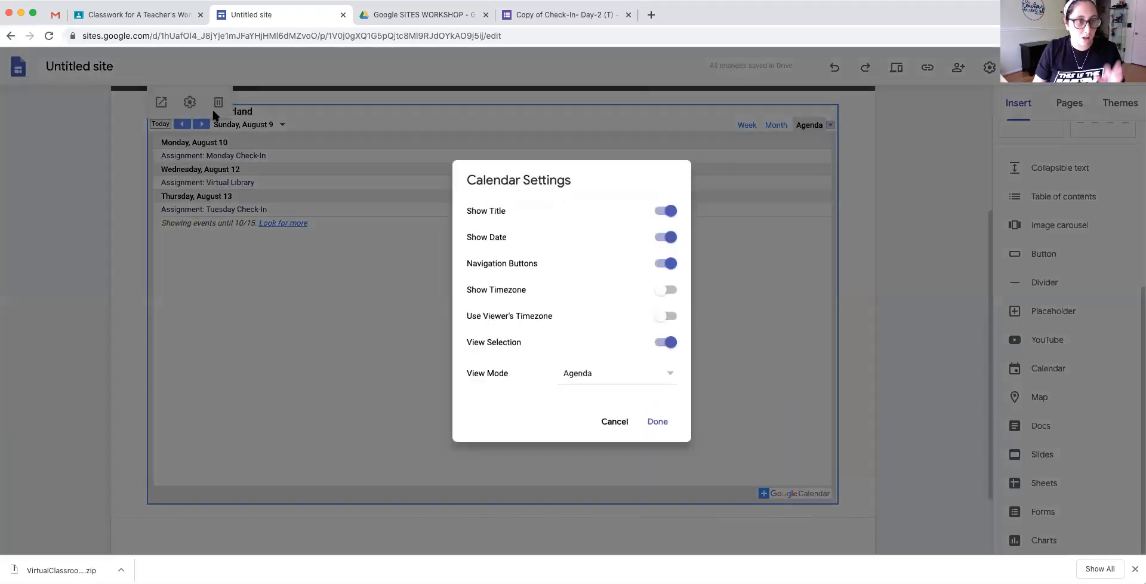
{"action": "left_click", "coordinate": [657, 374]}
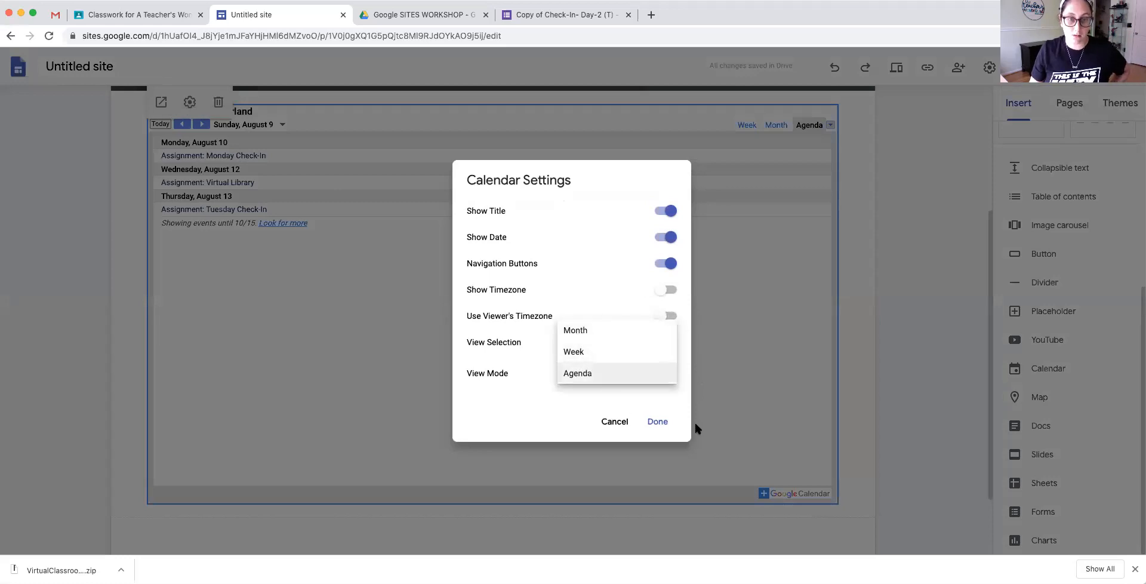
{"action": "left_click", "coordinate": [658, 431]}
{"action": "left_click", "coordinate": [656, 424]}
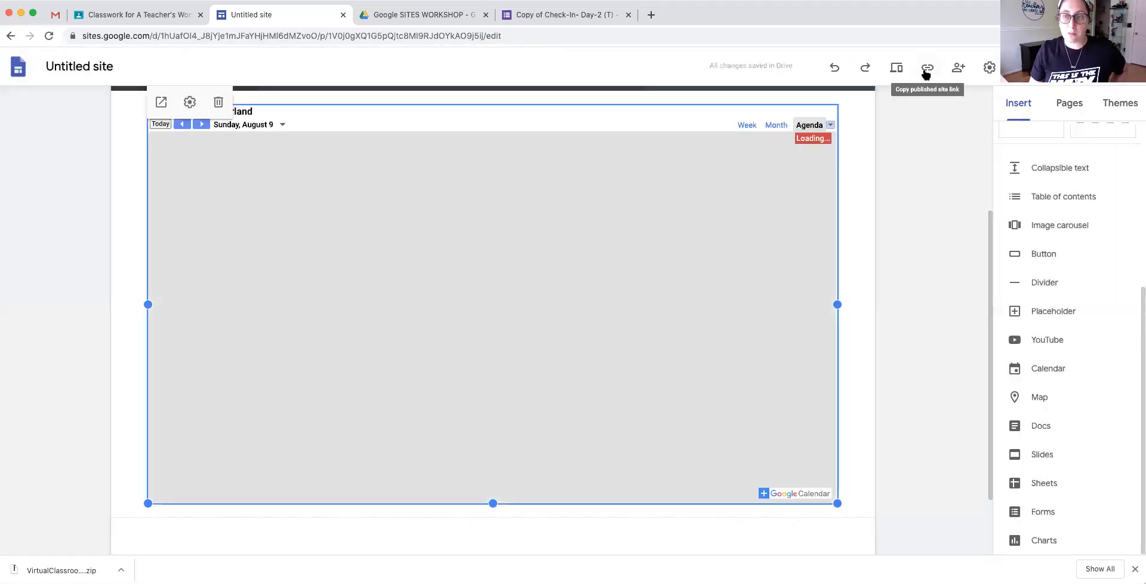
Publish the updated site with the Home, Library and Calendar page changes and open the Calendar page in preview.
{"action": "left_click", "coordinate": [1062, 66]}
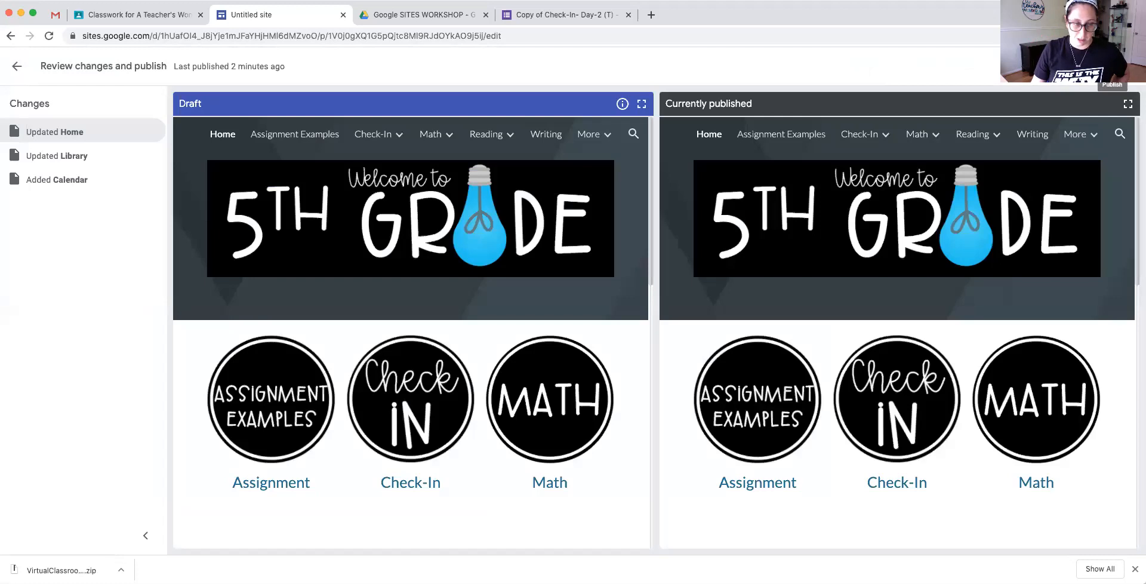
{"action": "left_click", "coordinate": [1112, 66]}
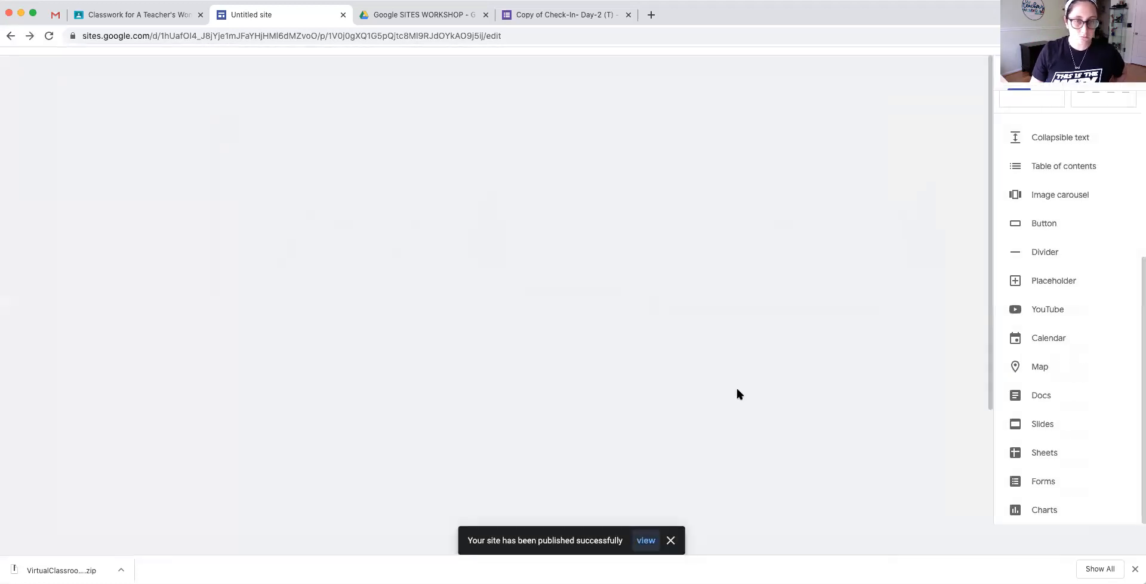
{"action": "left_click", "coordinate": [897, 68]}
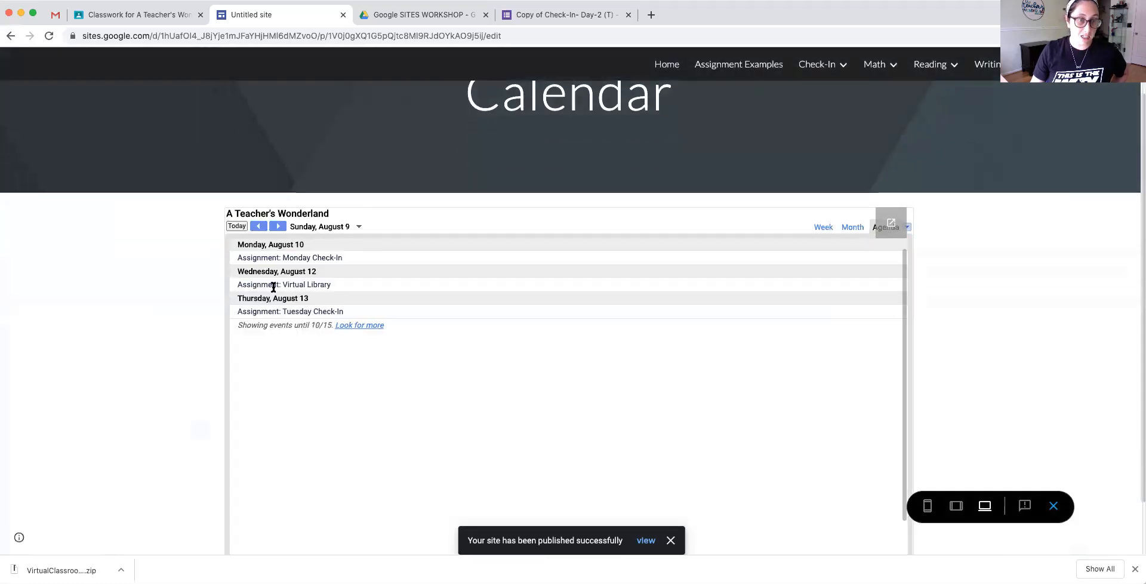
Expand the Monday Check-In assignment in the previewed calendar and open its copied Classroom link in a new browser tab.
{"action": "left_click", "coordinate": [300, 261]}
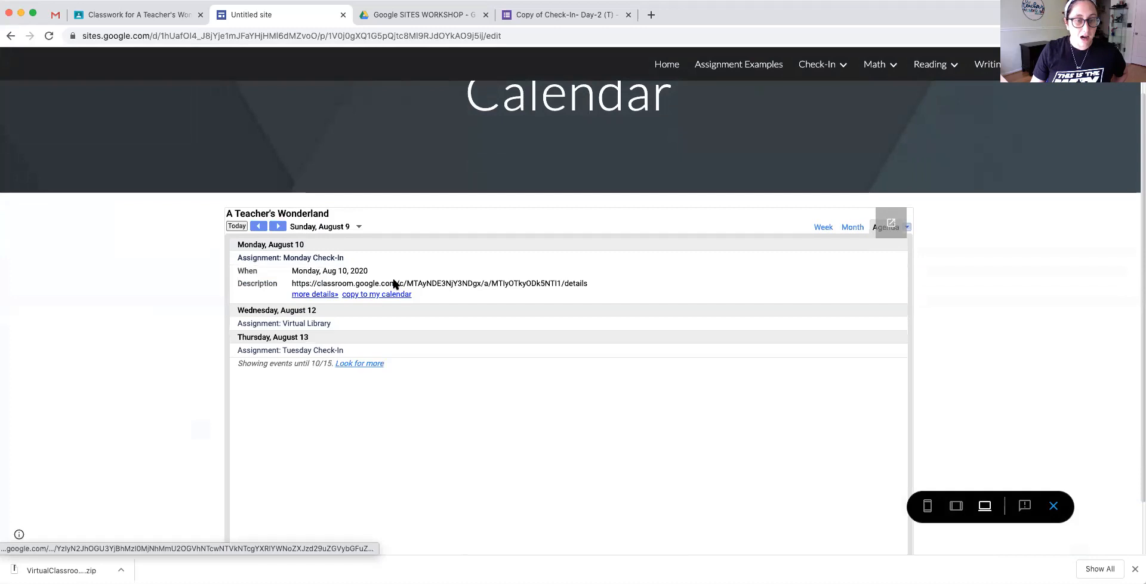
{"action": "left_click_drag", "start_coordinate": [597, 290], "coordinate": [291, 283]}
{"action": "key", "text": "super+c"}
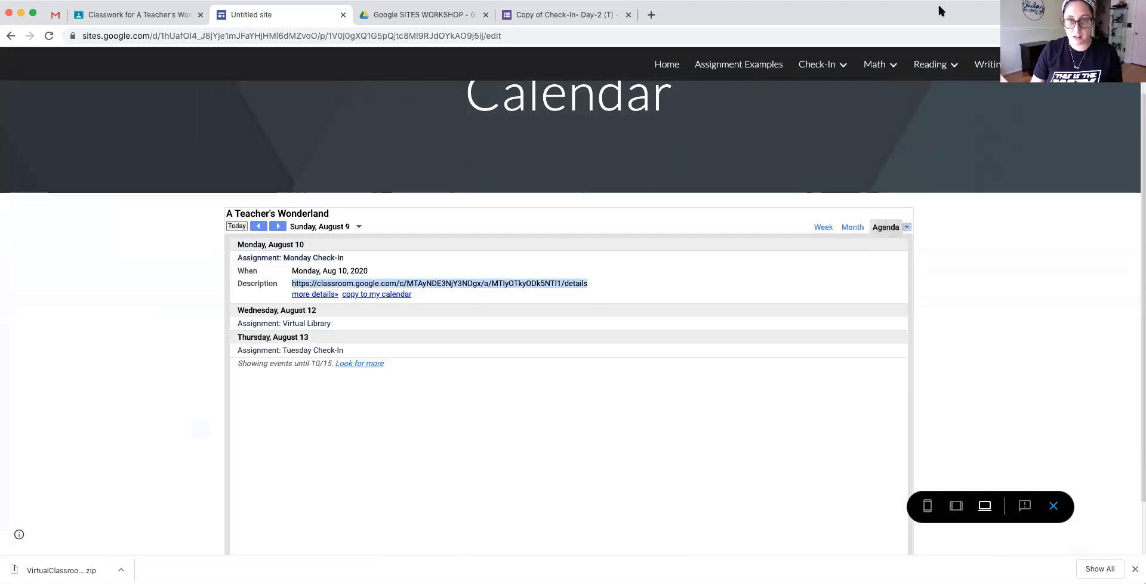
{"action": "key", "text": "super+t"}
{"action": "key", "text": "super+v"}
{"action": "key", "text": "Return"}
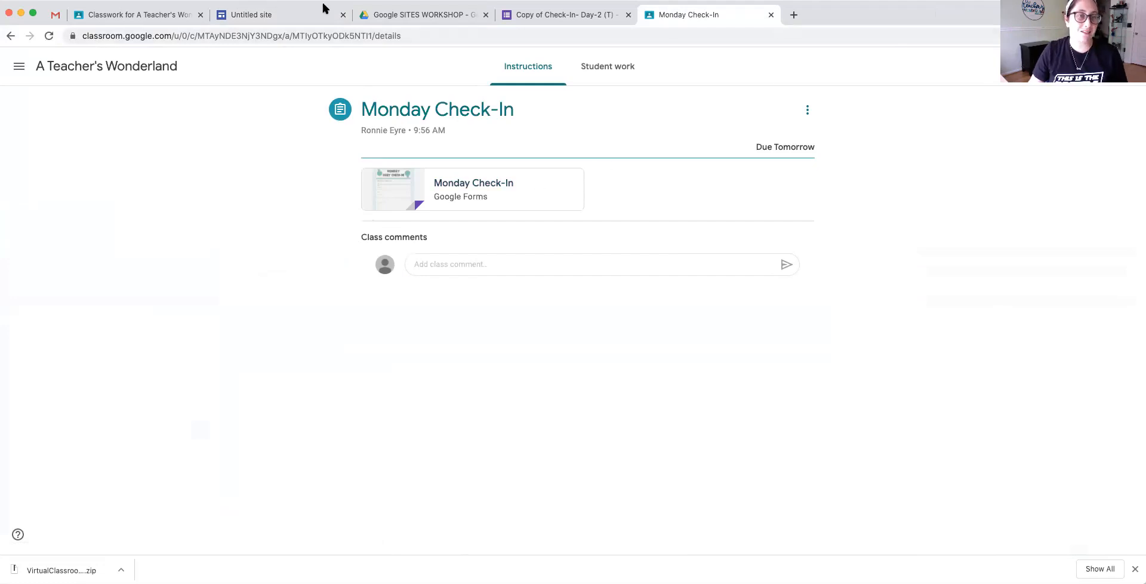
Open the Monday Check-In assignment's full details in Google Calendar, follow its Classroom link, and return to the site preview.
{"action": "left_click", "coordinate": [283, 19]}
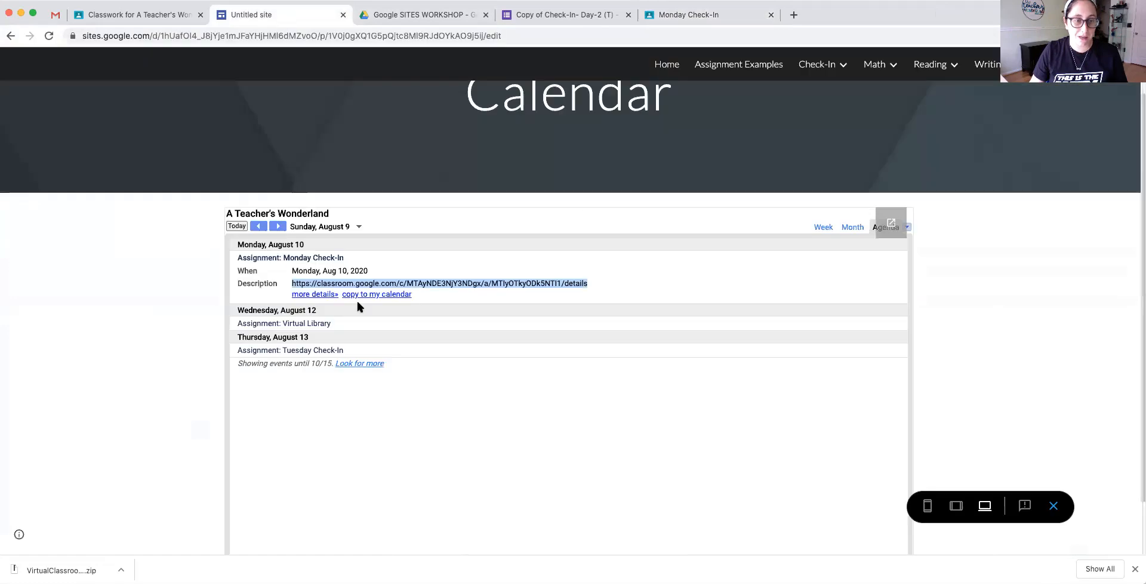
{"action": "left_click", "coordinate": [439, 301]}
{"action": "left_click", "coordinate": [320, 294]}
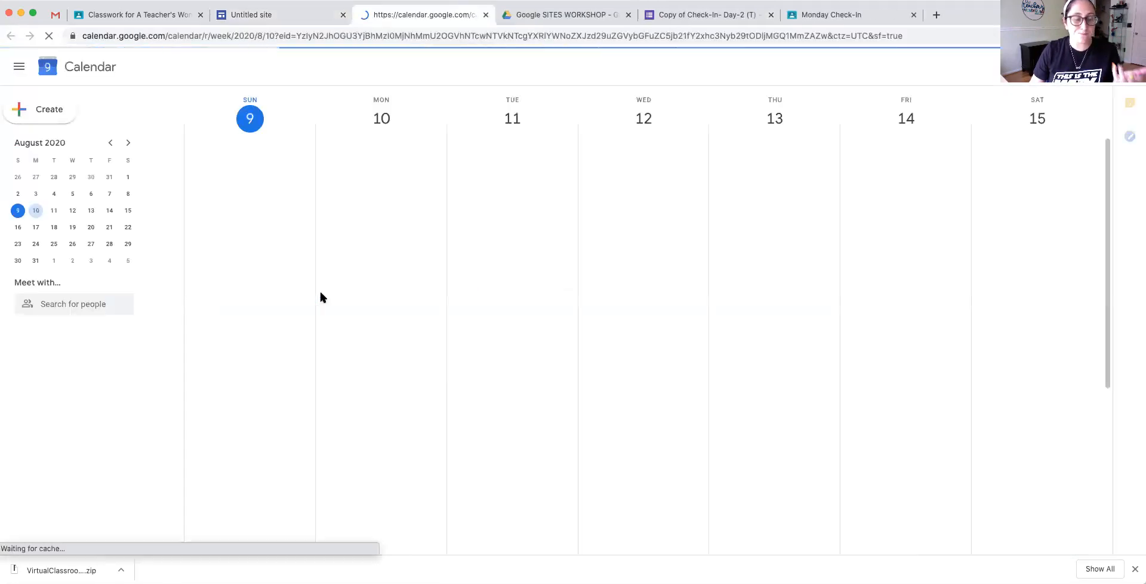
{"action": "left_click", "coordinate": [706, 356]}
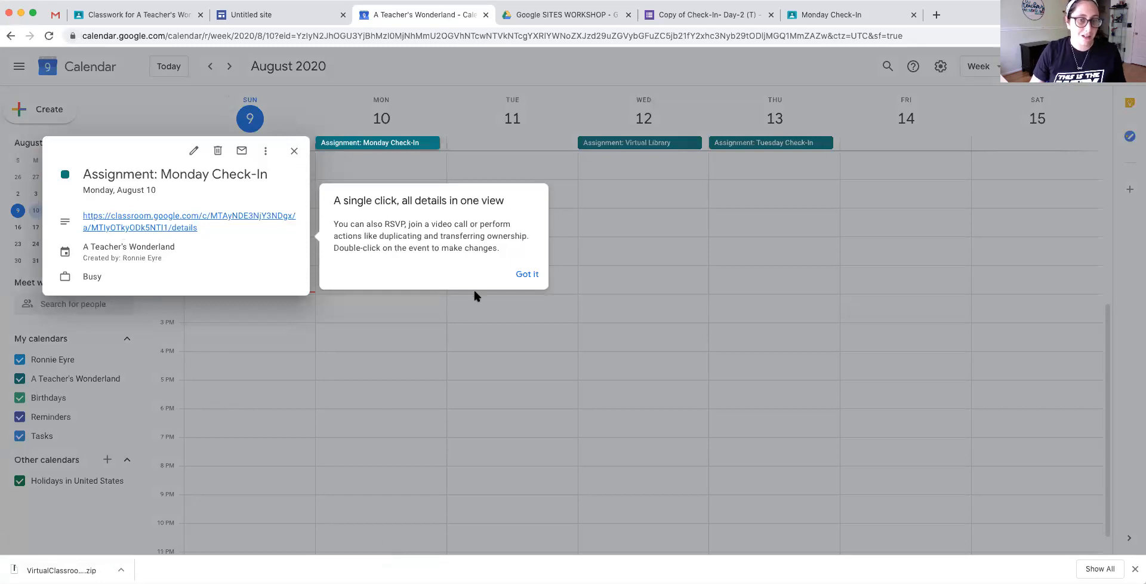
{"action": "left_click", "coordinate": [535, 274]}
{"action": "left_click", "coordinate": [167, 223]}
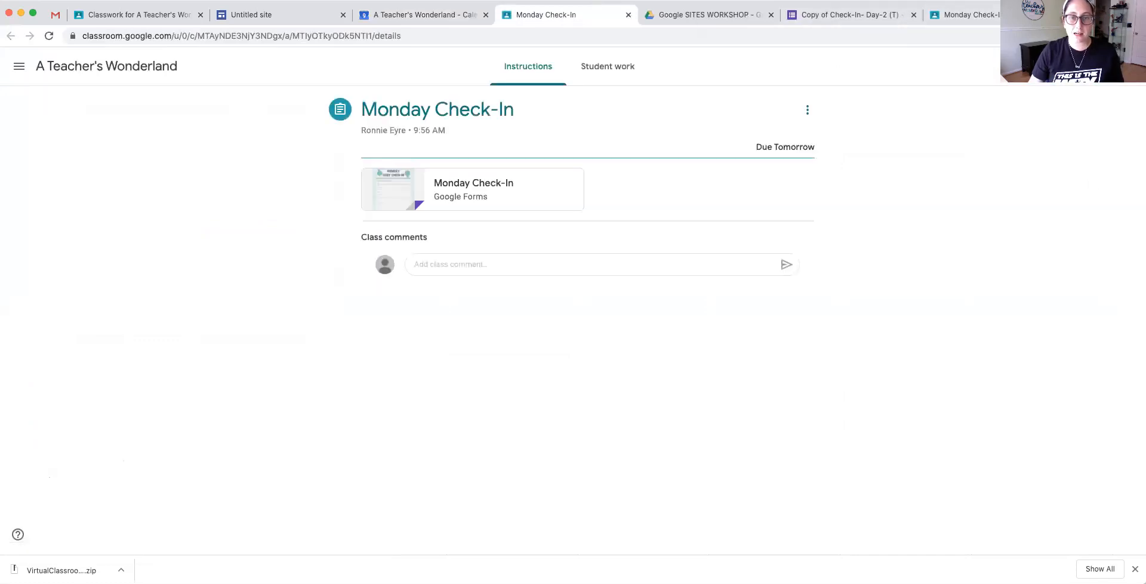
{"action": "left_click", "coordinate": [628, 15]}
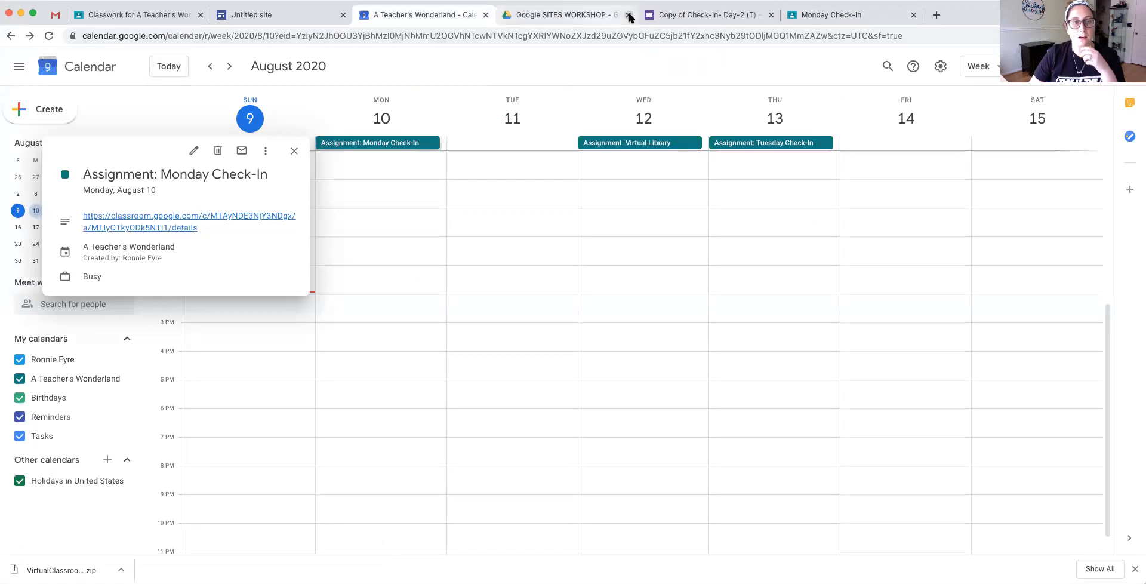
{"action": "left_click", "coordinate": [293, 151]}
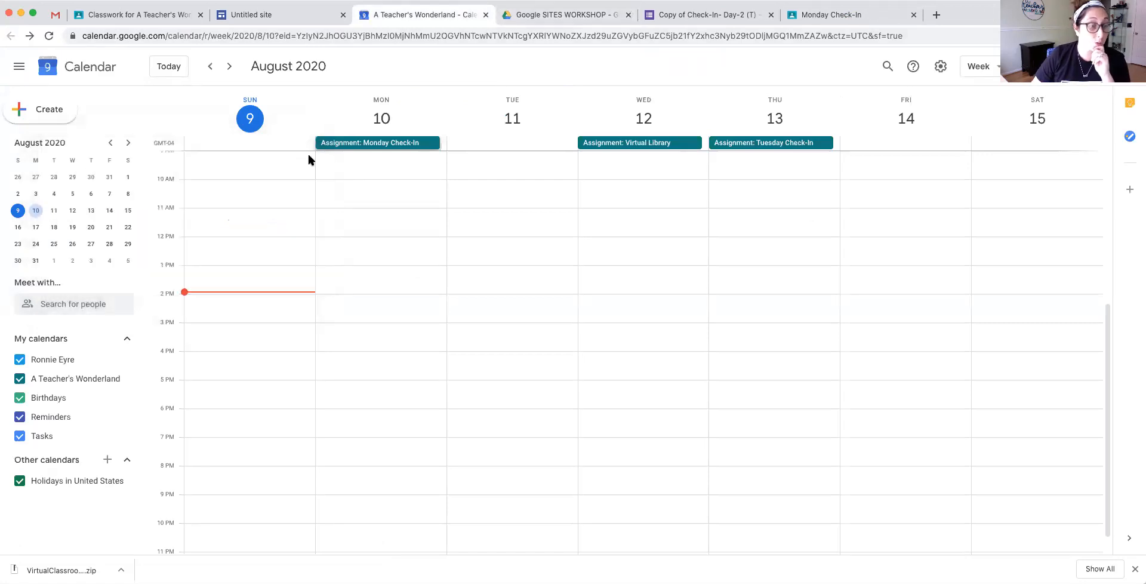
{"action": "left_click", "coordinate": [485, 15]}
{"action": "left_click", "coordinate": [284, 18]}
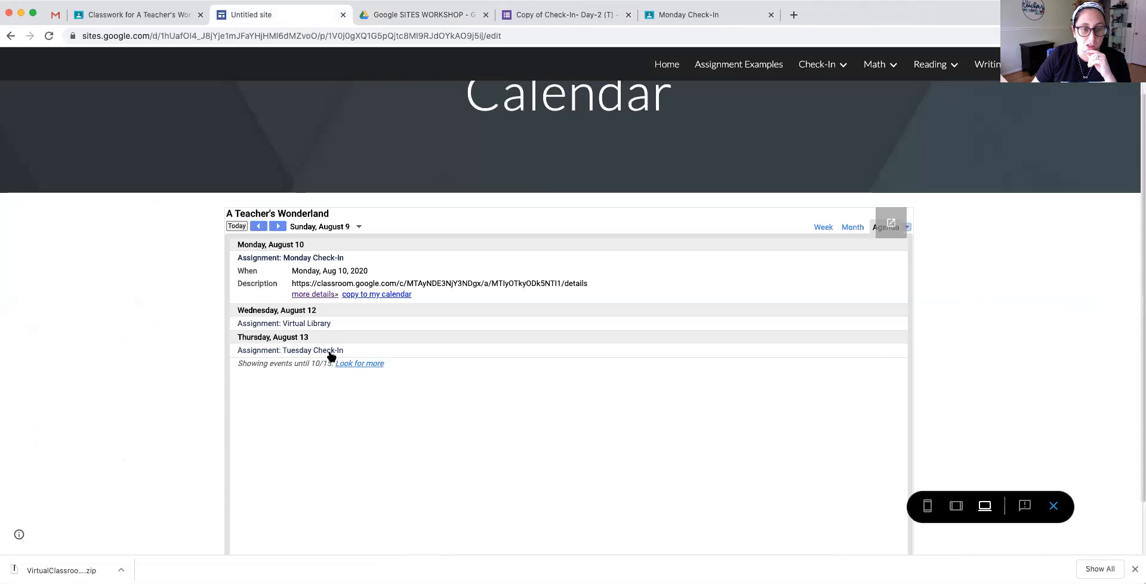
View the Virtual Library assignment's full details from the previewed calendar, and go back to the site editor.
{"action": "left_click", "coordinate": [326, 324]}
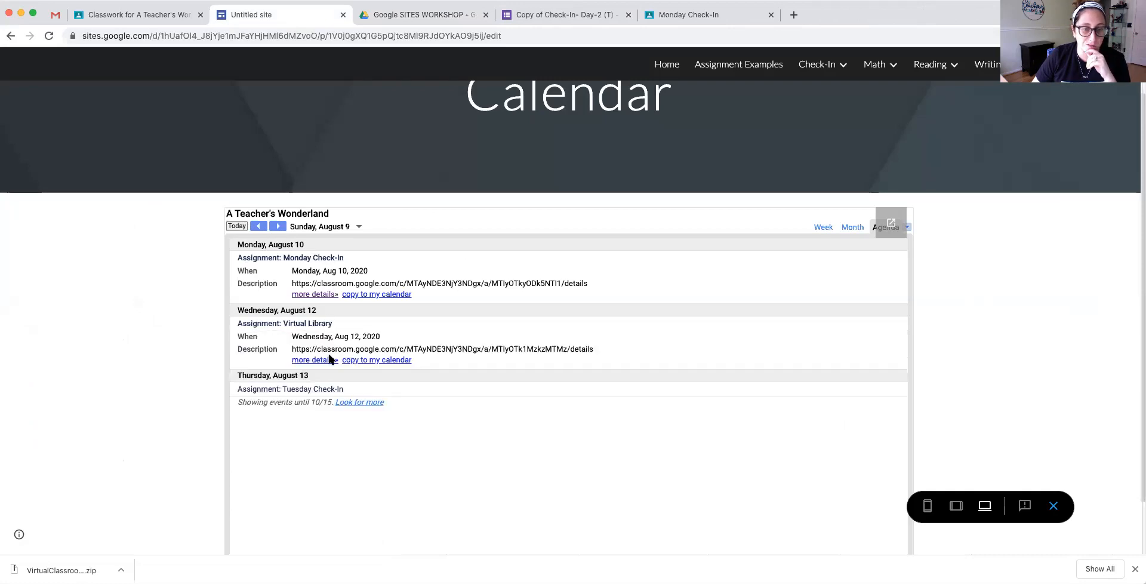
{"action": "left_click", "coordinate": [312, 360]}
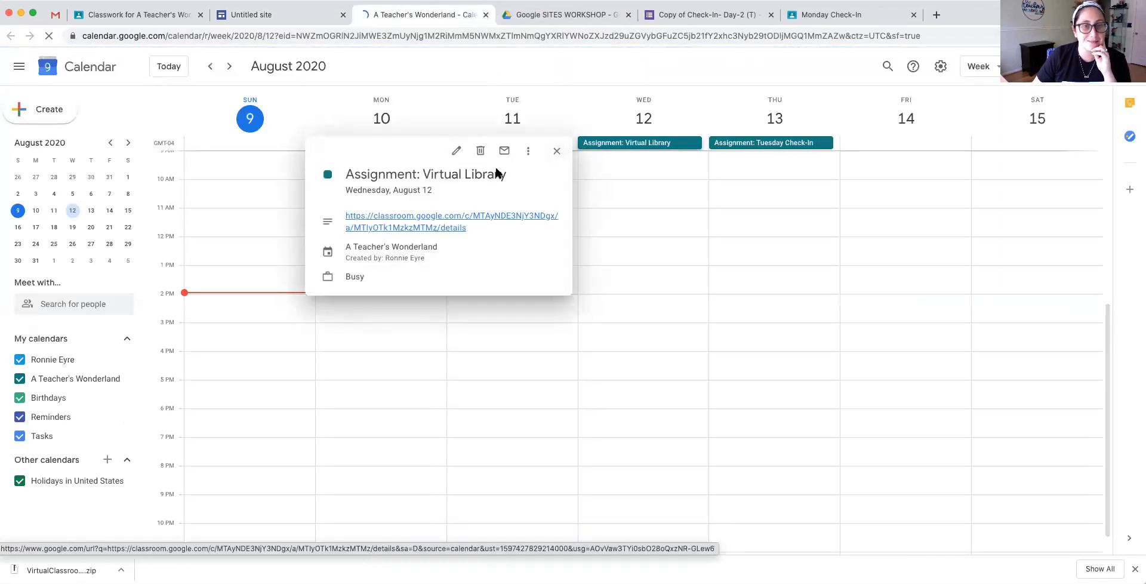
{"action": "left_click", "coordinate": [486, 15]}
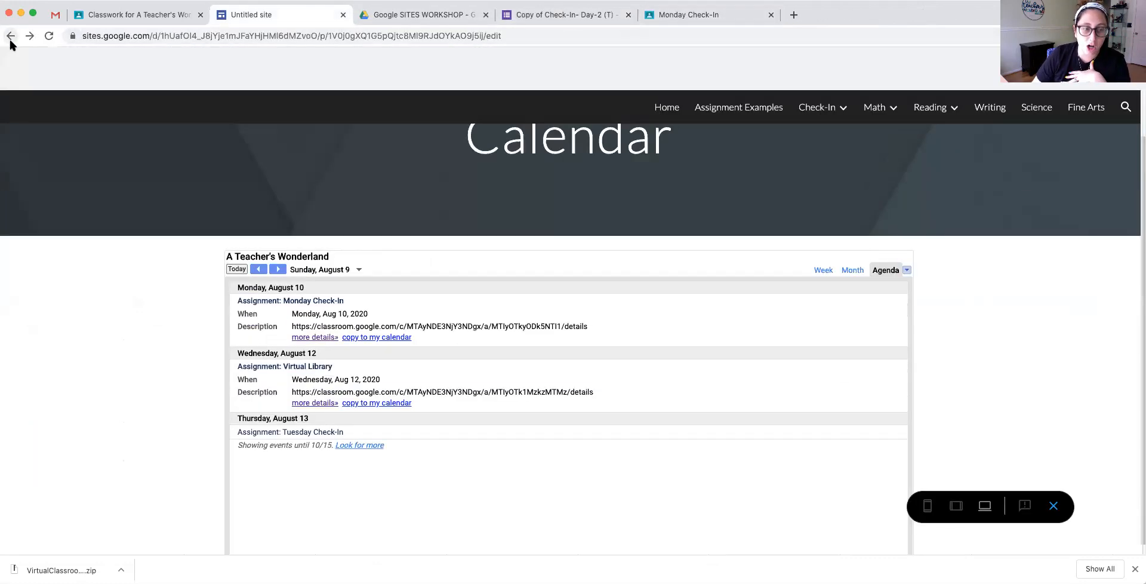
{"action": "left_click", "coordinate": [10, 37]}
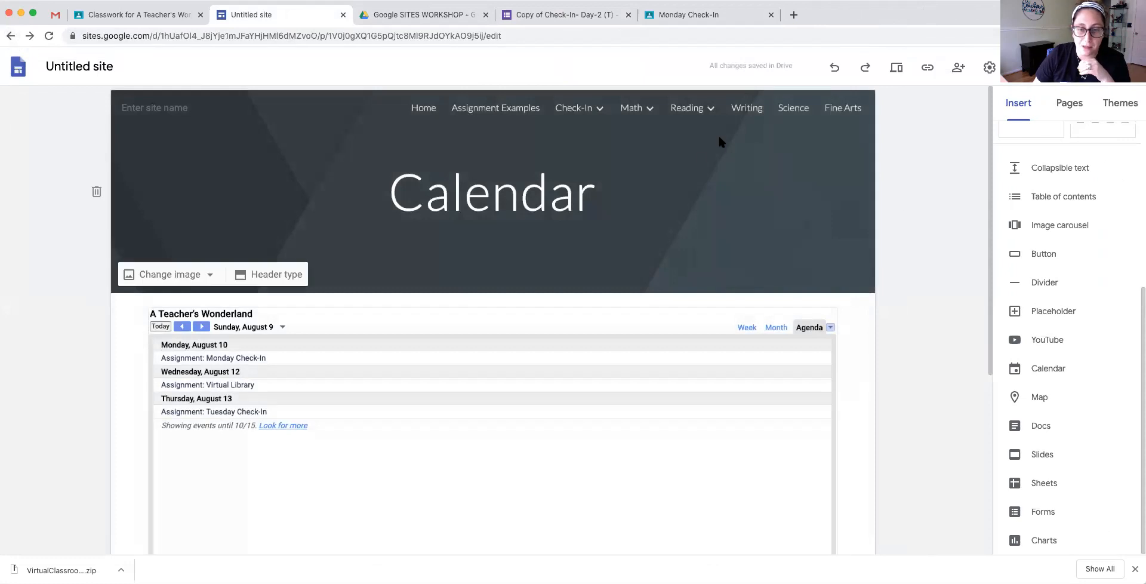
Search YouTube for "respiratory system for kids" and pick the video "Travel through the Respiratory System - Fun Science for Kids" for the page.
{"action": "scroll", "coordinate": [699, 152], "scroll_direction": "down", "scroll_amount": 5}
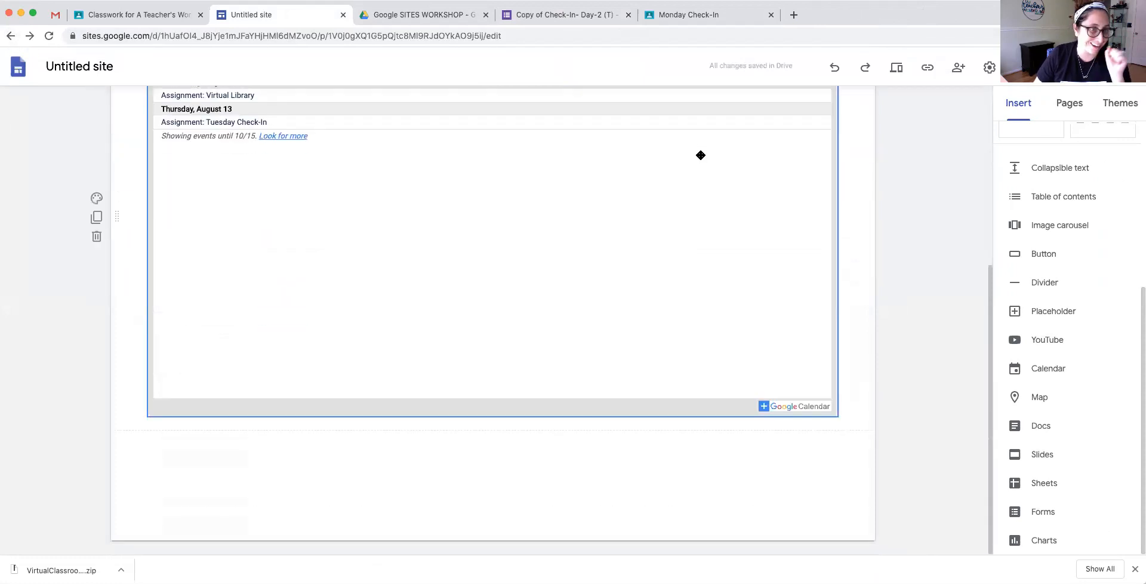
{"action": "scroll", "coordinate": [700, 155], "scroll_direction": "up", "scroll_amount": 1}
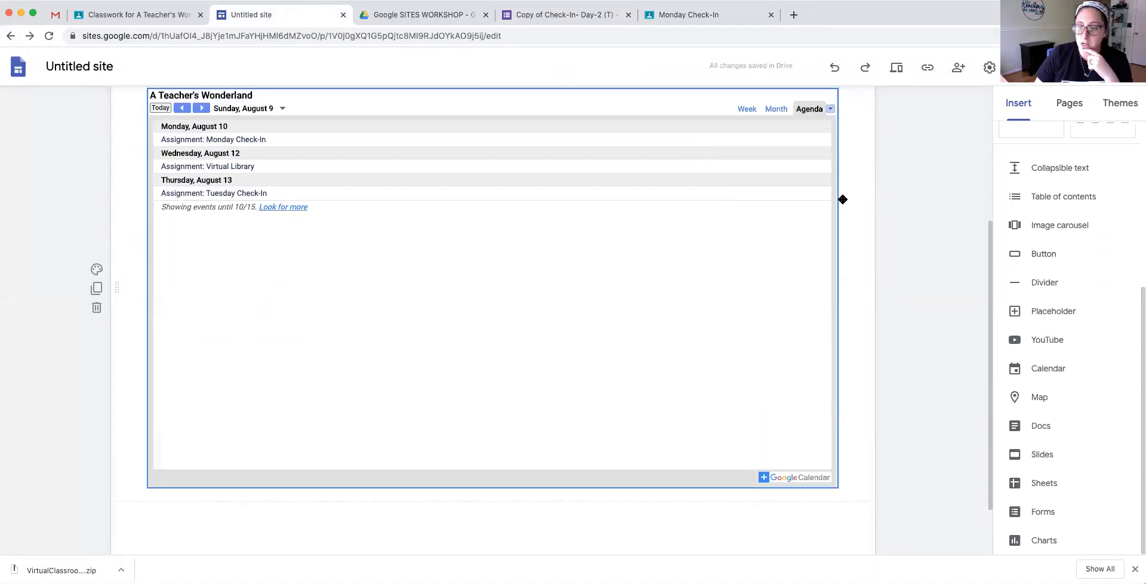
{"action": "scroll", "coordinate": [990, 315], "scroll_direction": "down", "scroll_amount": 1}
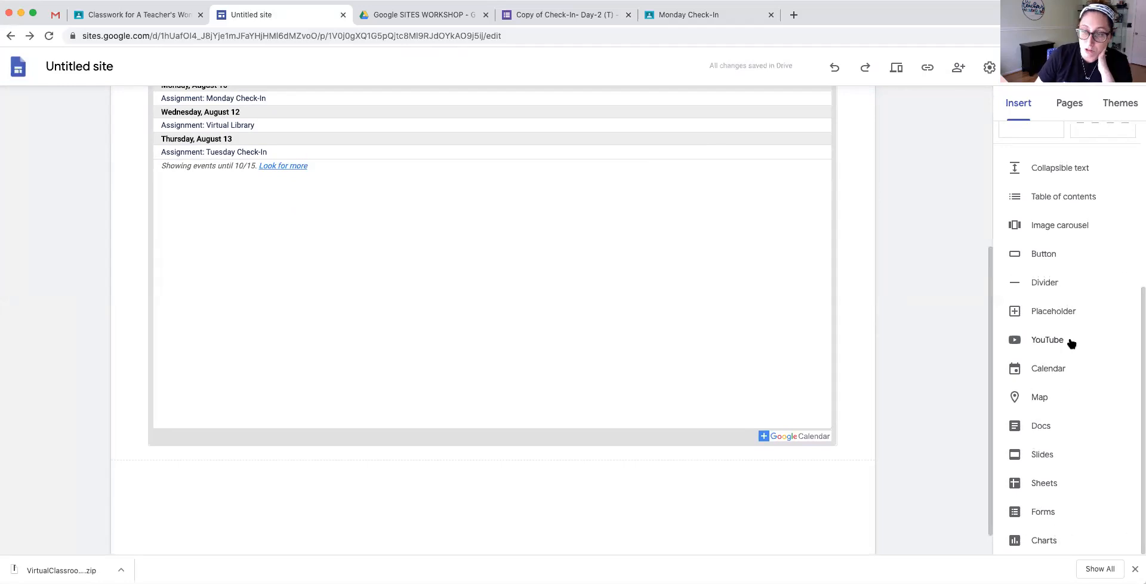
{"action": "left_click", "coordinate": [1047, 340]}
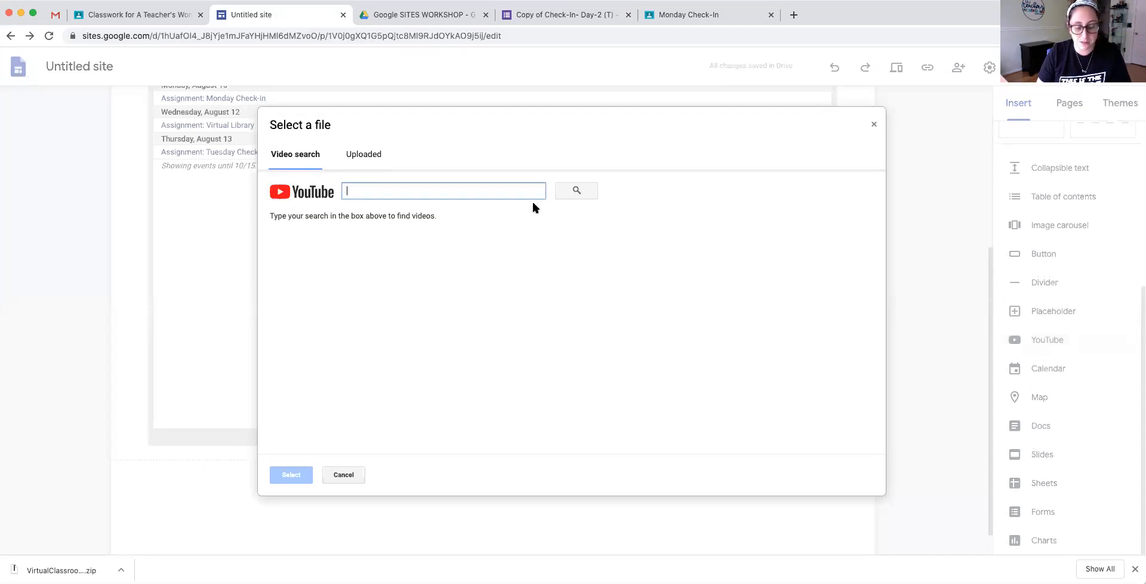
{"action": "type", "text": "respirat"}
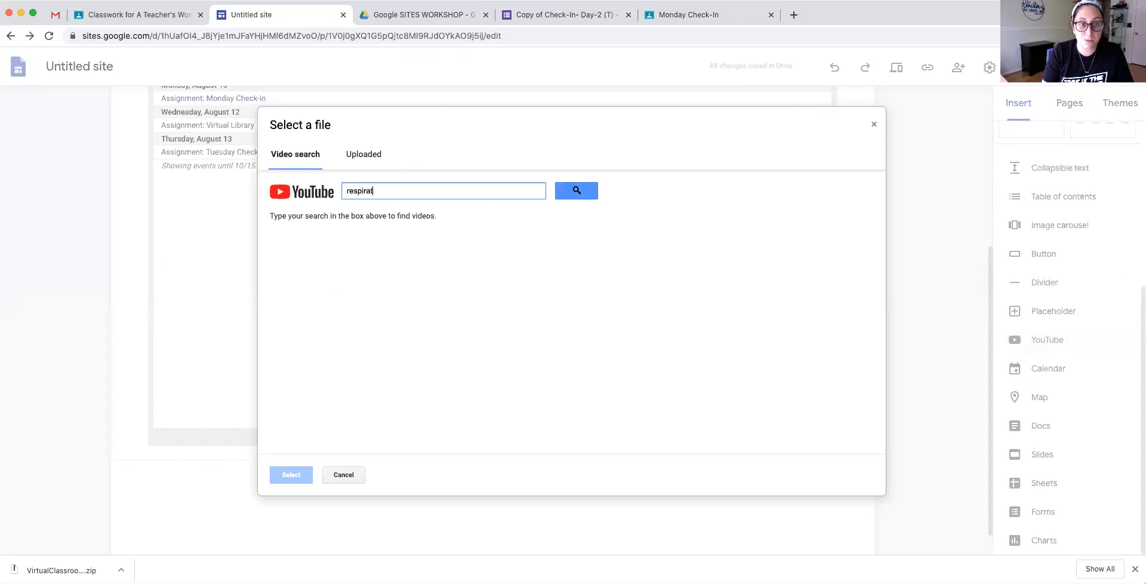
{"action": "type", "text": "ory system for k"}
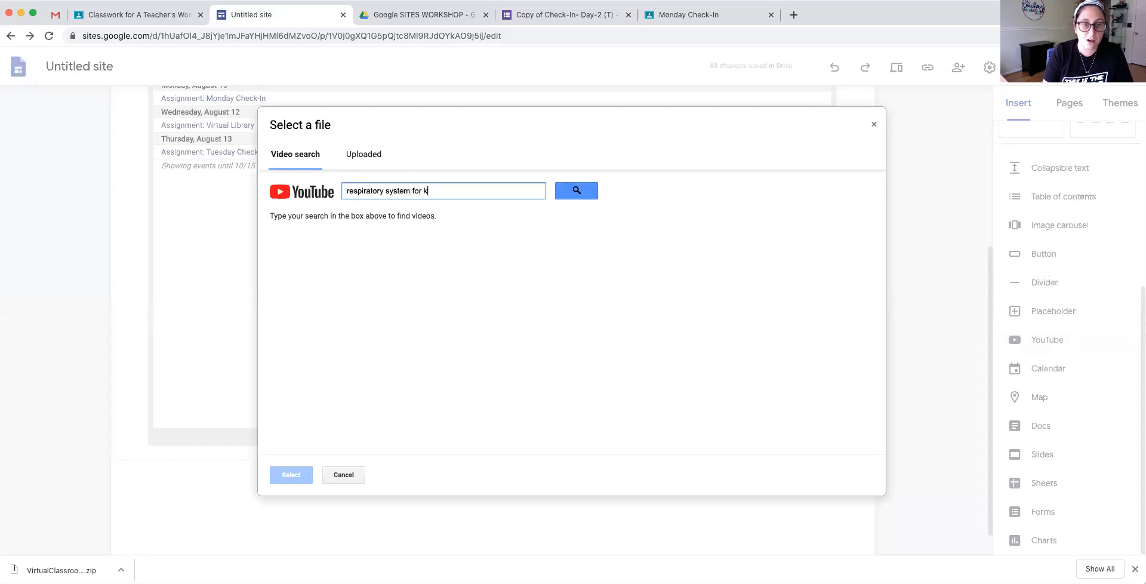
{"action": "type", "text": "ids"}
{"action": "key", "text": "Return"}
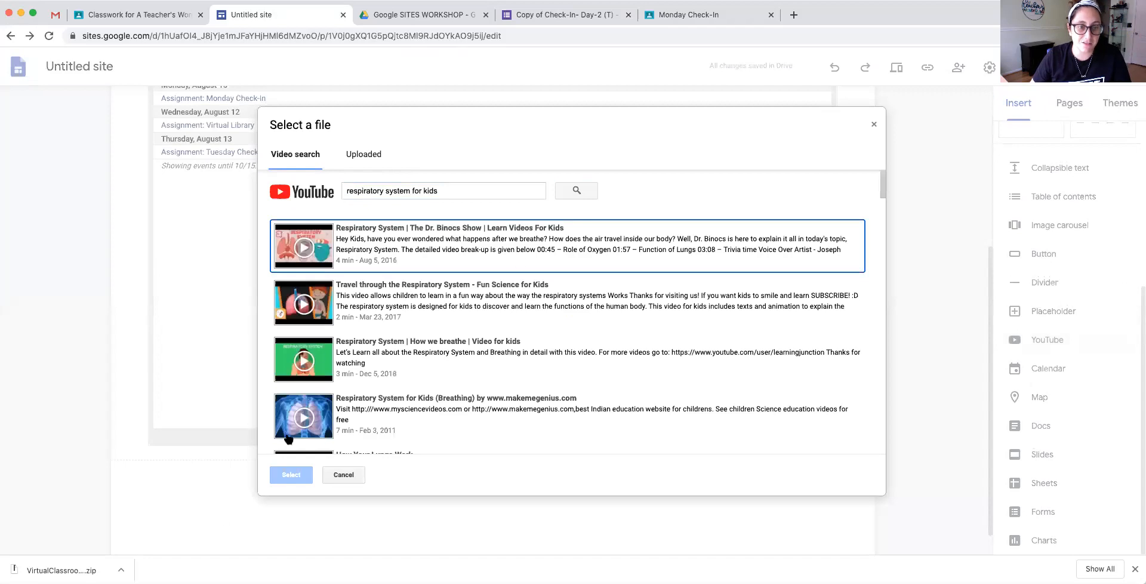
{"action": "left_click", "coordinate": [302, 304]}
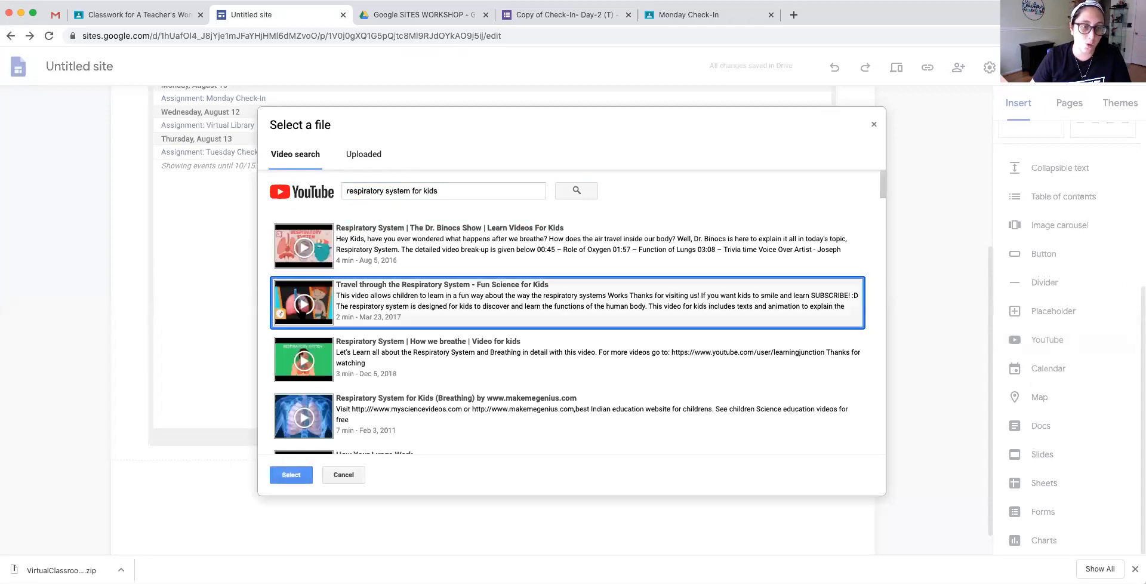
Insert the YouTube video "Travel through the Respiratory System - Fun Science for Kids" below the calendar, widen it to the page's content width and make it taller.
{"action": "left_click", "coordinate": [292, 476]}
{"action": "left_click_drag", "start_coordinate": [481, 416], "coordinate": [847, 509]}
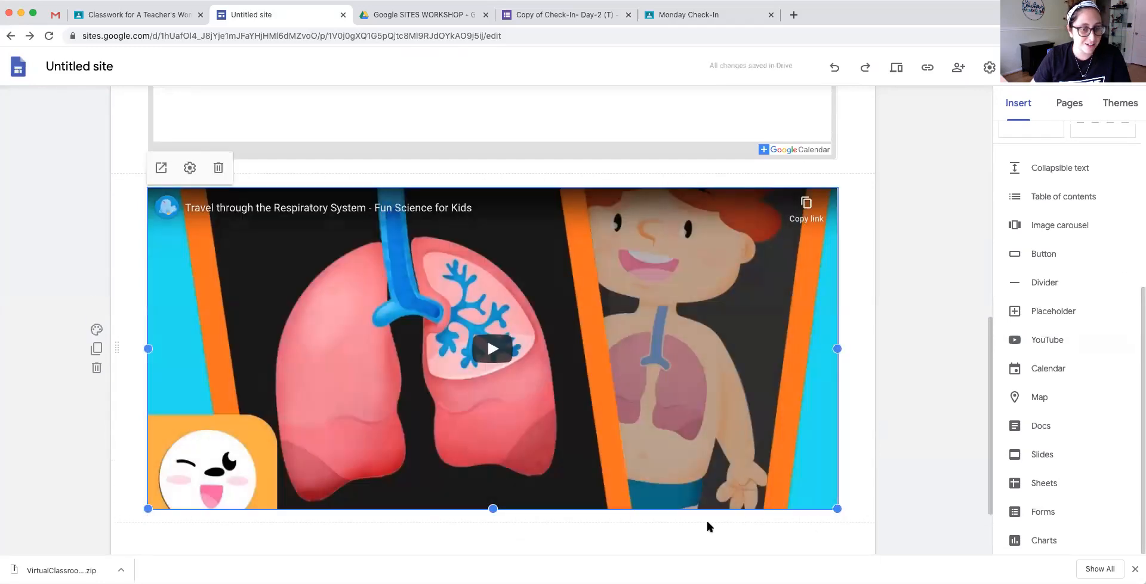
{"action": "left_click_drag", "start_coordinate": [493, 509], "coordinate": [493, 552]}
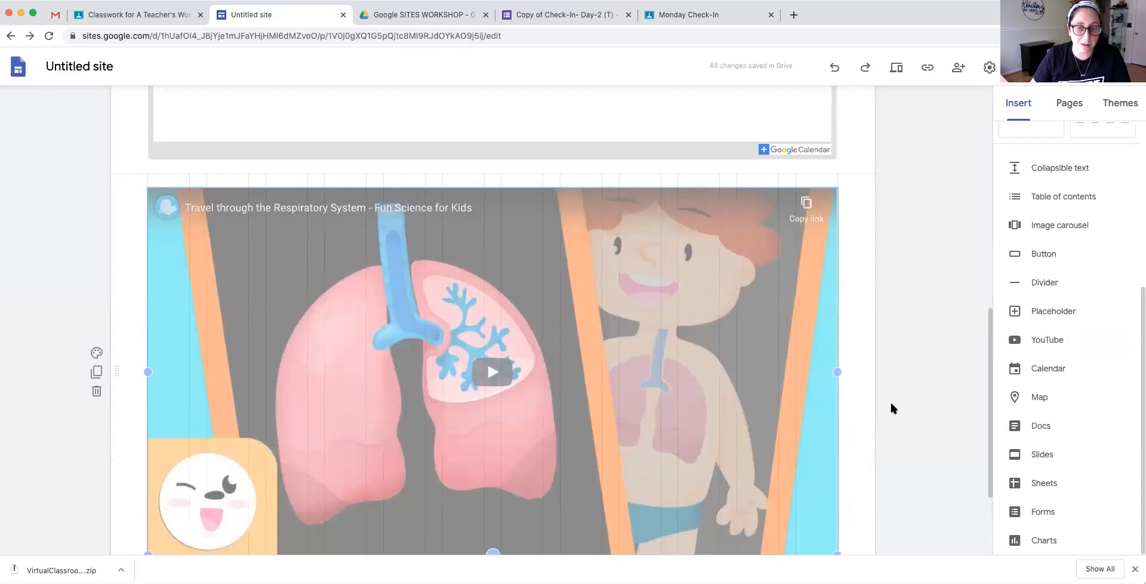
{"action": "scroll", "coordinate": [891, 403], "scroll_direction": "down", "scroll_amount": 3}
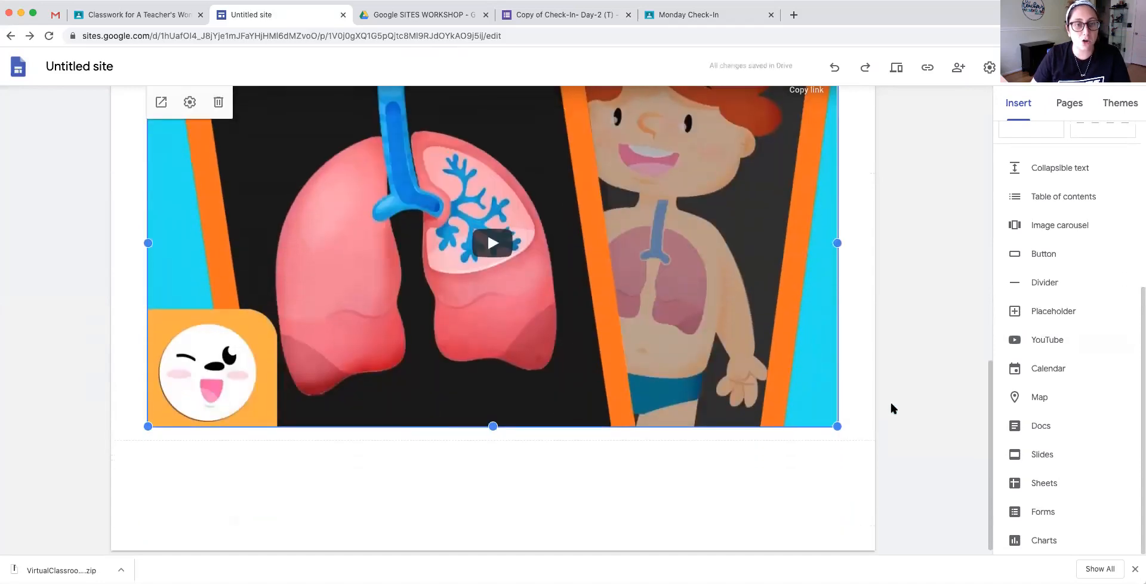
{"action": "scroll", "coordinate": [890, 408], "scroll_direction": "up", "scroll_amount": 2}
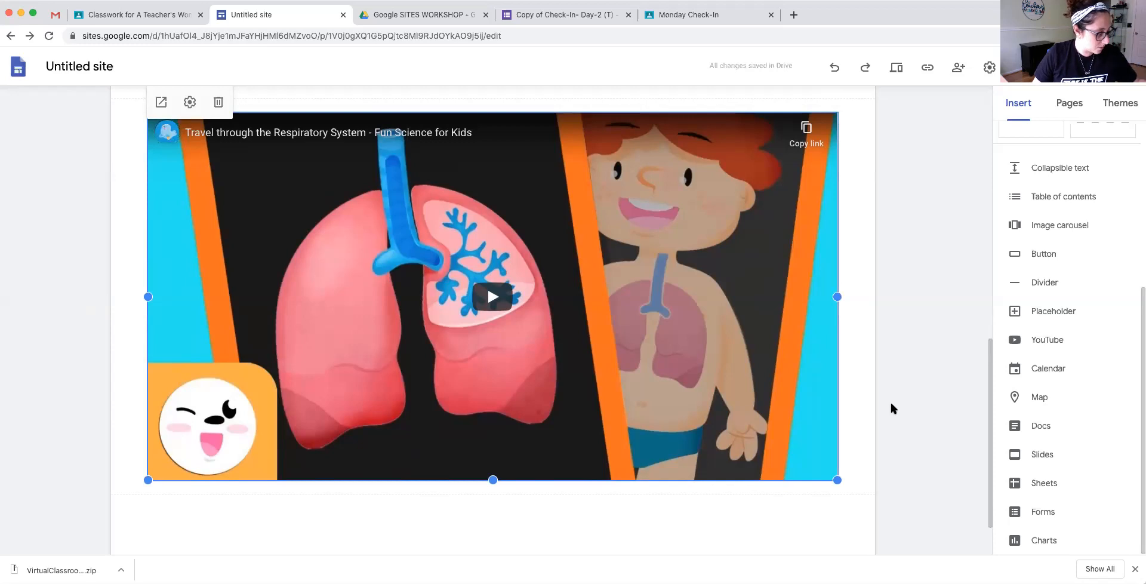
Review the Calendar page and open the Library page under Reading to look through its embedded slides.
{"action": "scroll", "coordinate": [798, 303], "scroll_direction": "up", "scroll_amount": 10}
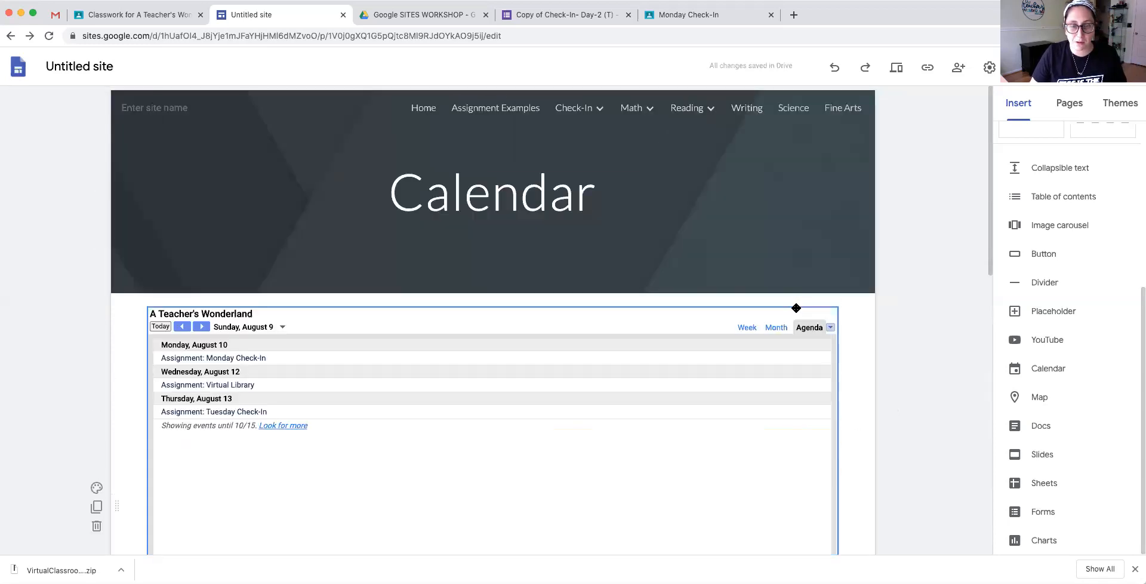
{"action": "scroll", "coordinate": [796, 307], "scroll_direction": "down", "scroll_amount": 8}
{"action": "scroll", "coordinate": [1014, 119], "scroll_direction": "up", "scroll_amount": 1}
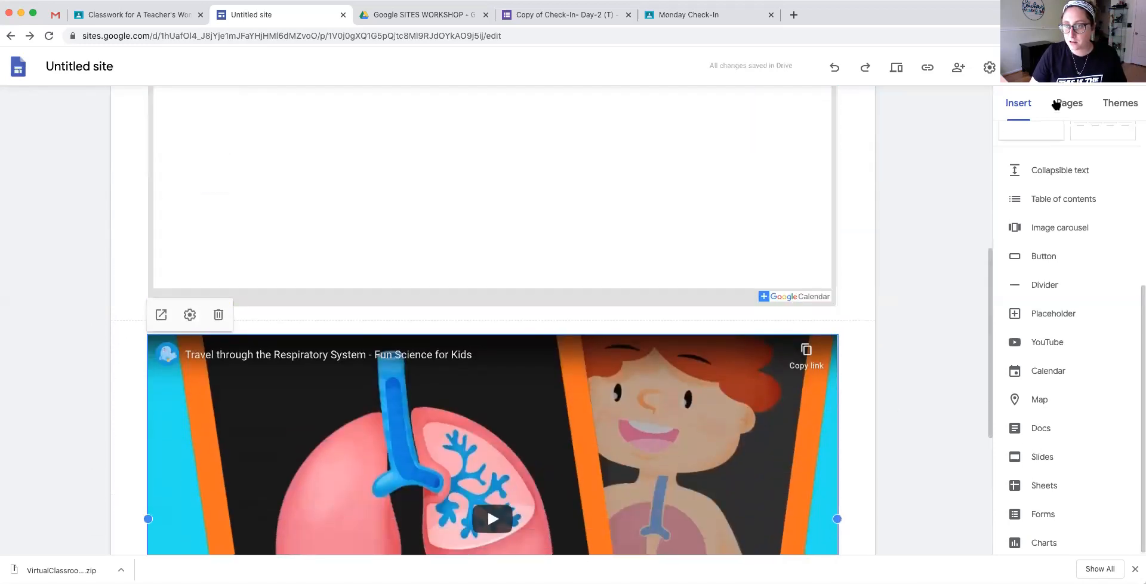
{"action": "left_click", "coordinate": [1067, 113]}
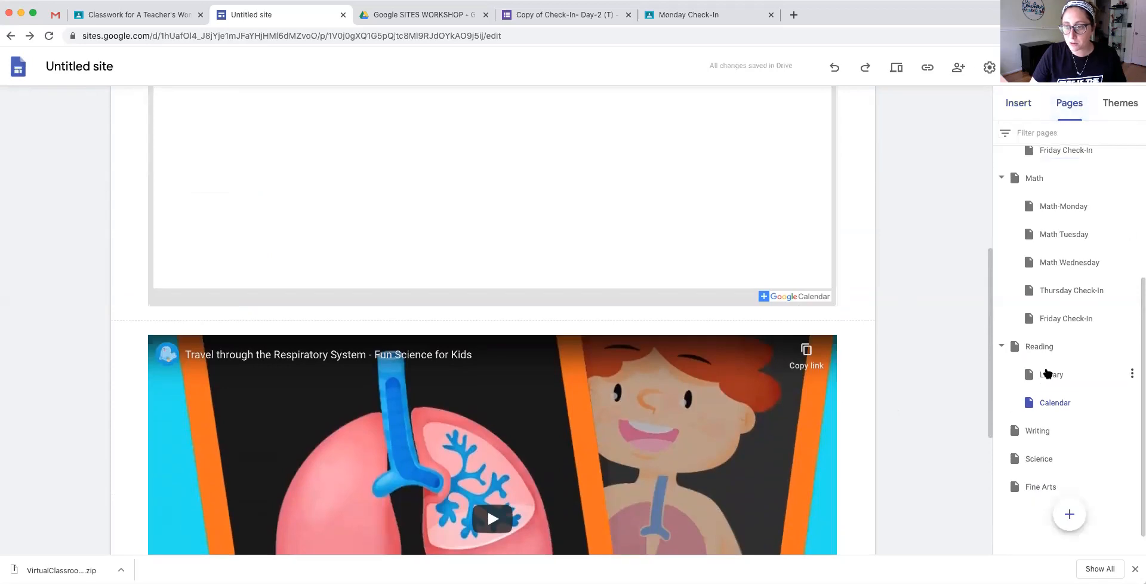
{"action": "scroll", "coordinate": [380, 404], "scroll_direction": "down", "scroll_amount": 7}
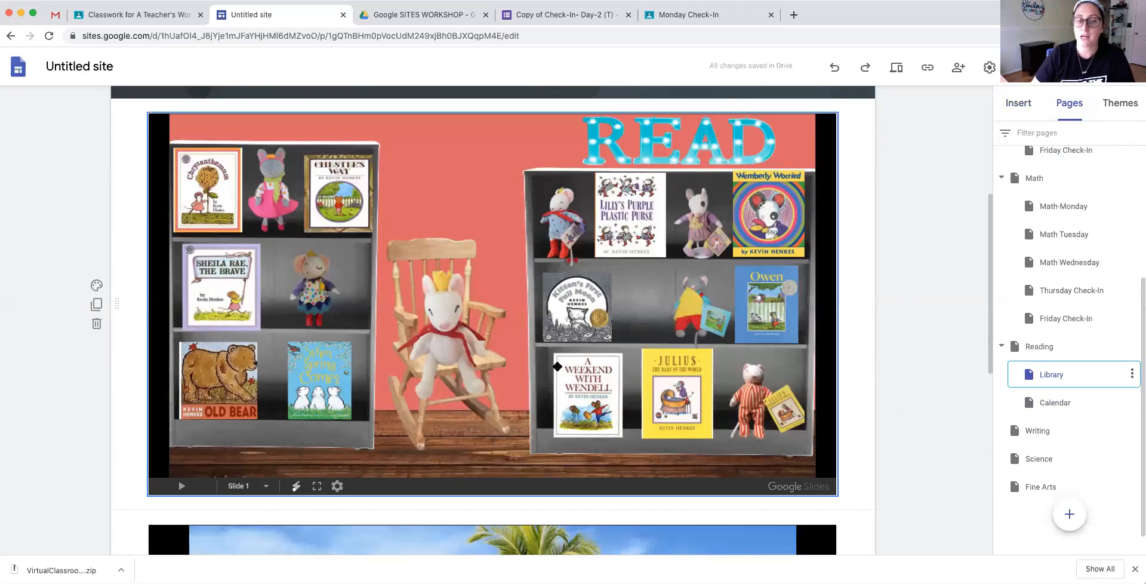
{"action": "scroll", "coordinate": [556, 365], "scroll_direction": "down", "scroll_amount": 7}
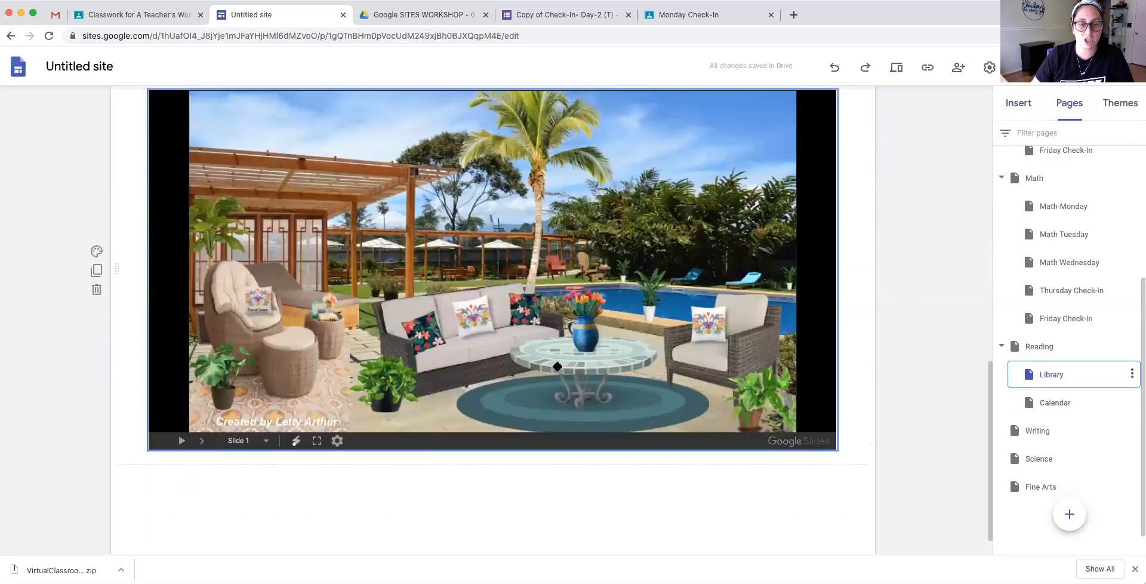
{"action": "scroll", "coordinate": [557, 366], "scroll_direction": "up", "scroll_amount": 1}
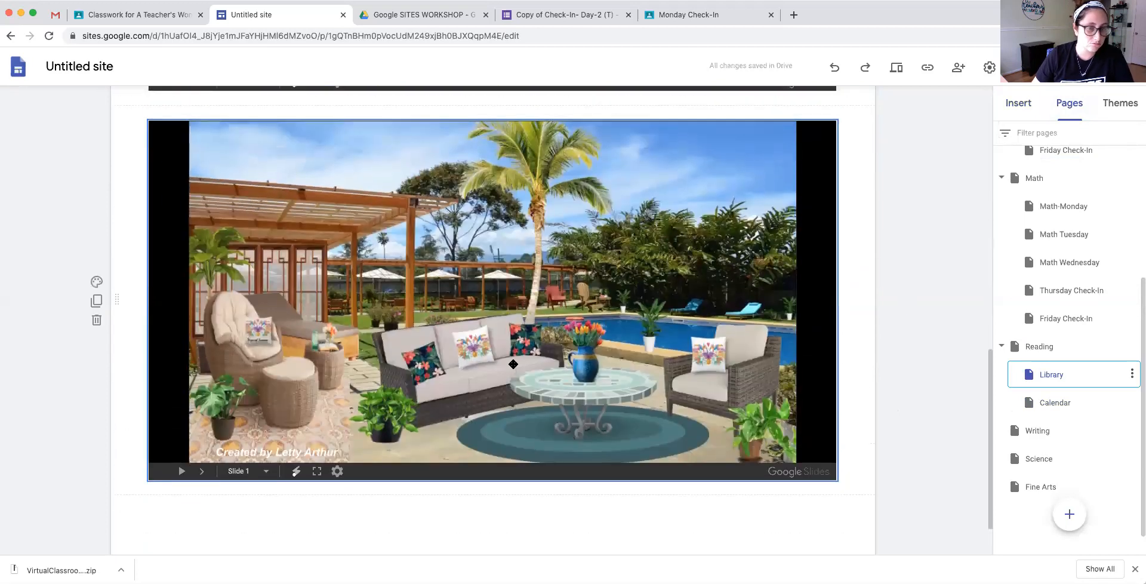
{"action": "scroll", "coordinate": [513, 364], "scroll_direction": "up", "scroll_amount": 10}
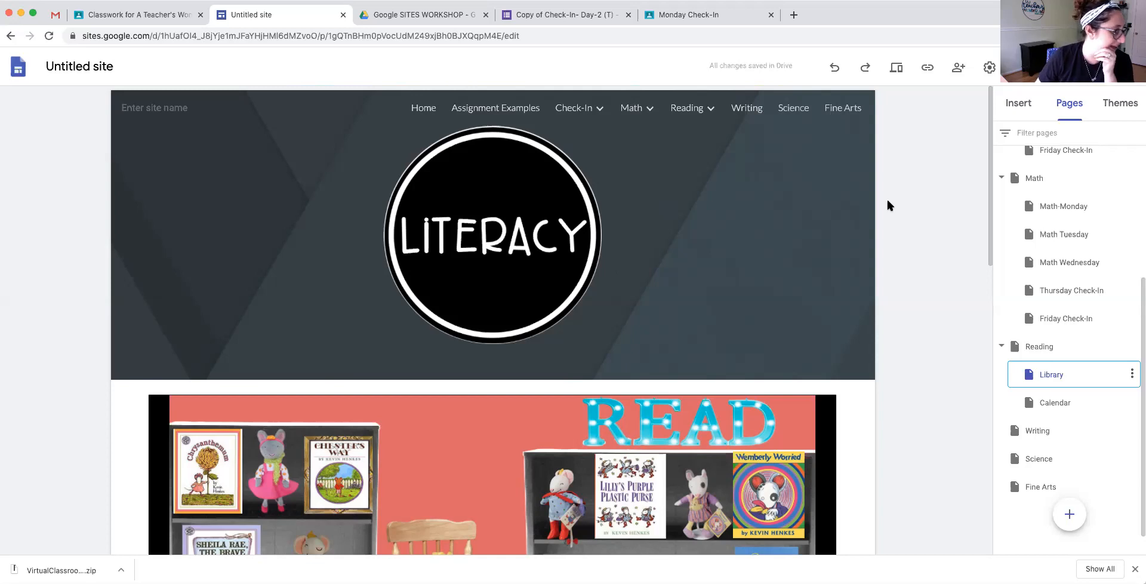
Try the Cover, Large banner and Title only header types on the Library page and return the header to Banner.
{"action": "scroll", "coordinate": [311, 298], "scroll_direction": "down", "scroll_amount": 1}
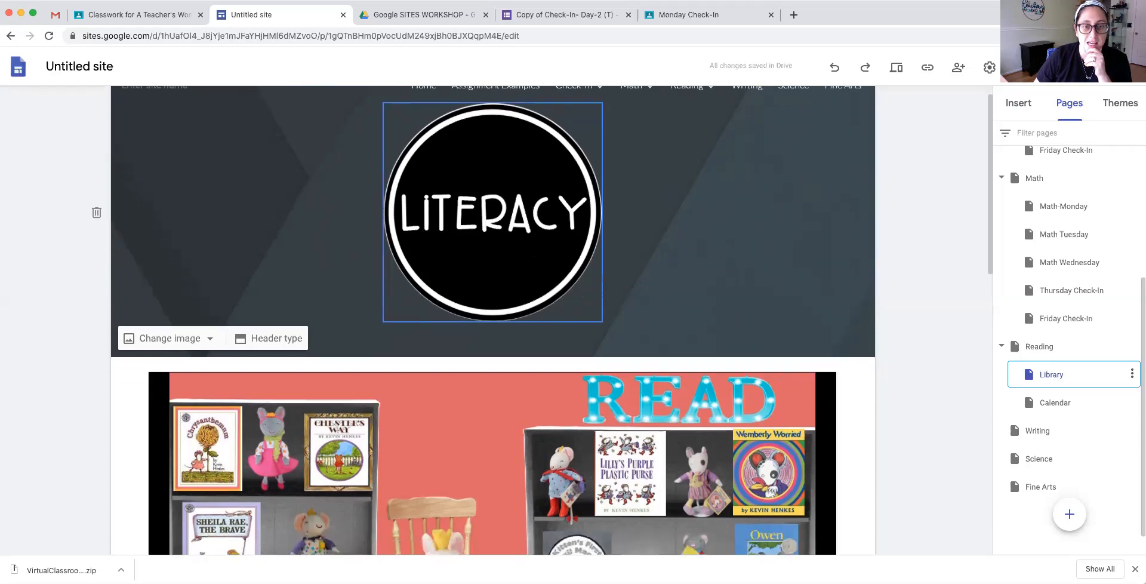
{"action": "left_click", "coordinate": [272, 340]}
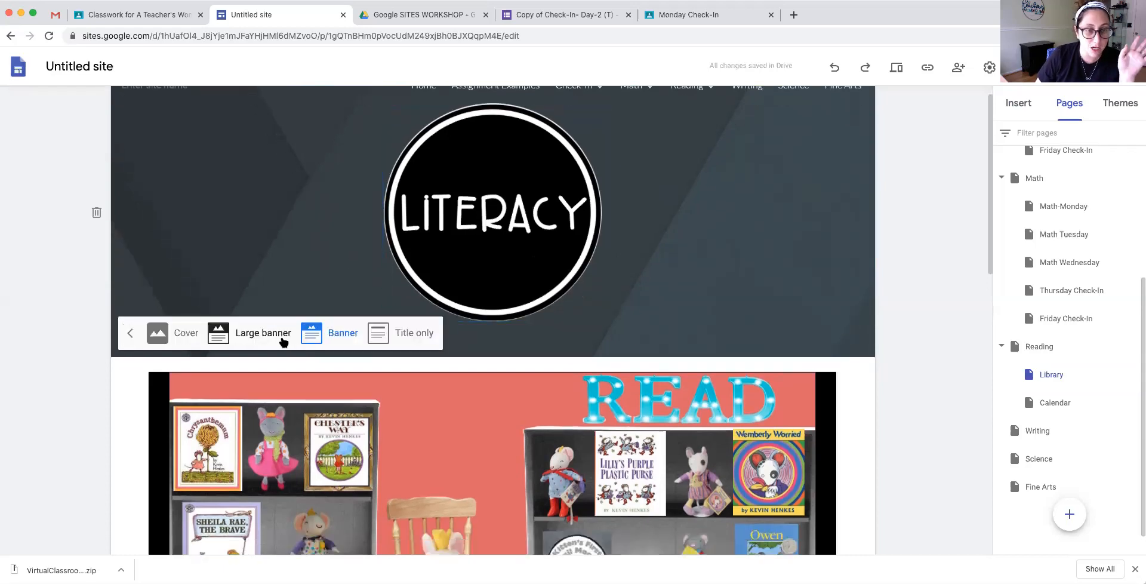
{"action": "left_click", "coordinate": [179, 336]}
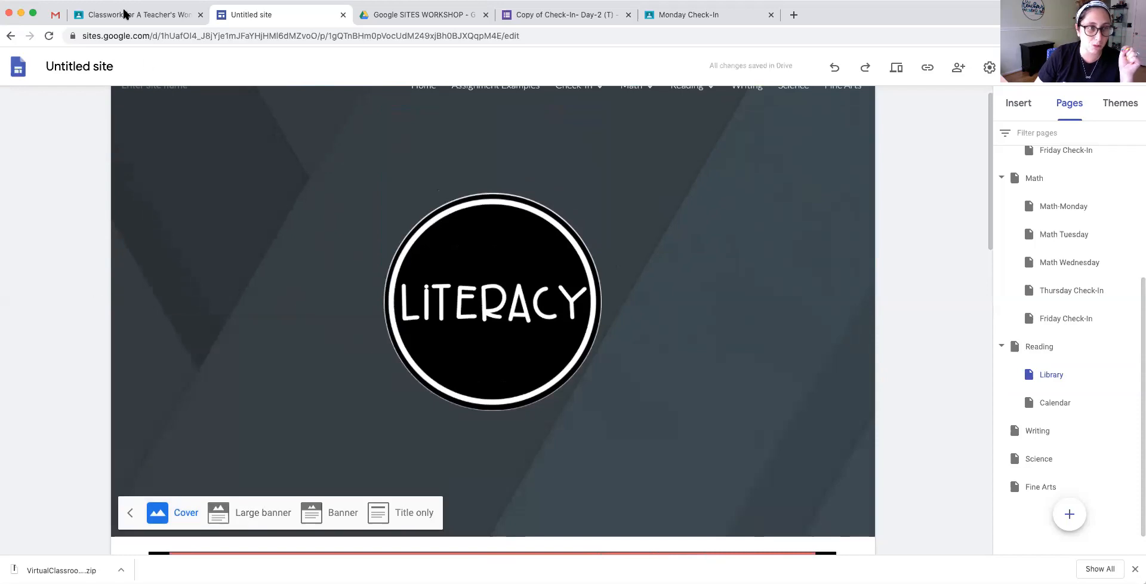
{"action": "left_click", "coordinate": [251, 513]}
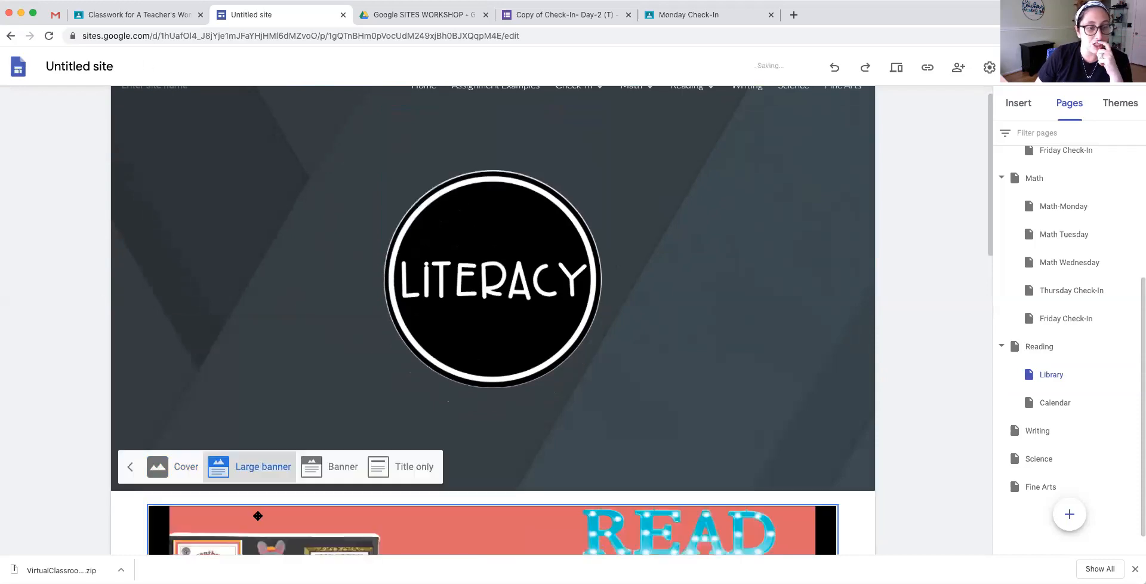
{"action": "left_click", "coordinate": [348, 356]}
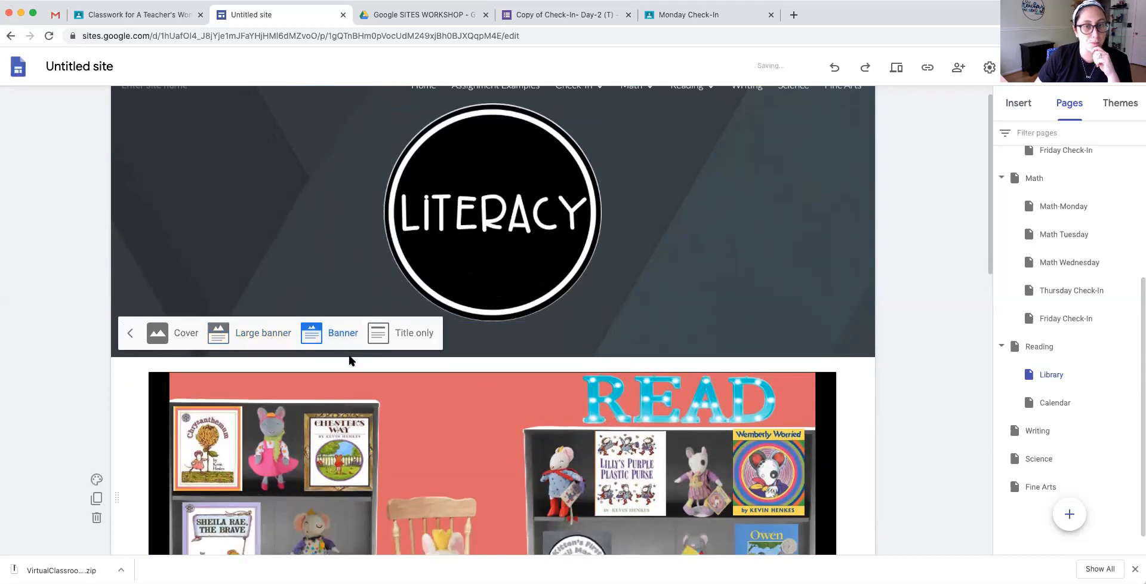
{"action": "left_click", "coordinate": [421, 332]}
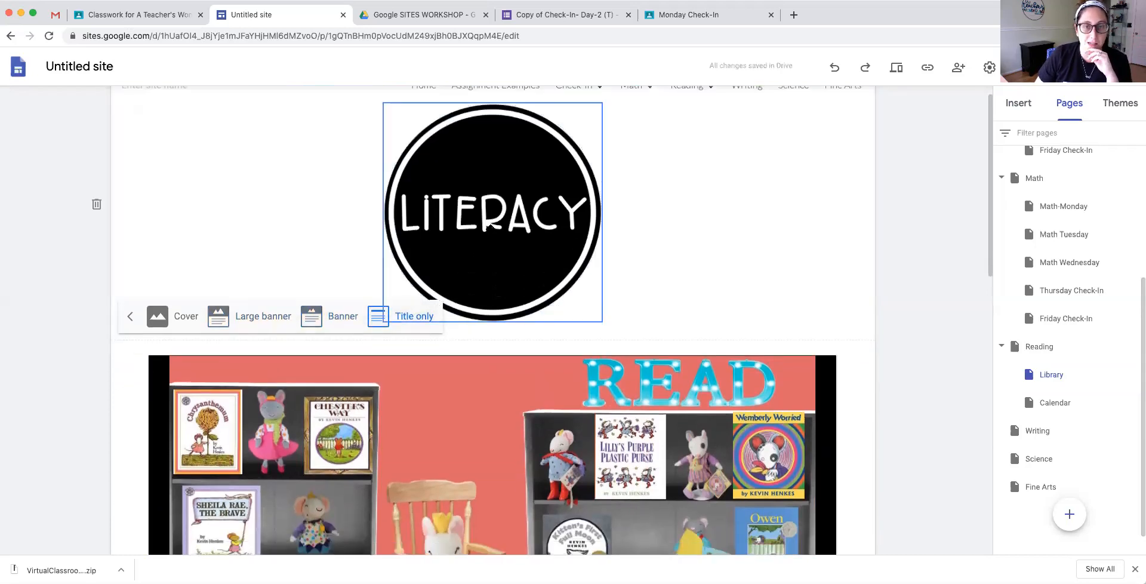
{"action": "left_click", "coordinate": [331, 316]}
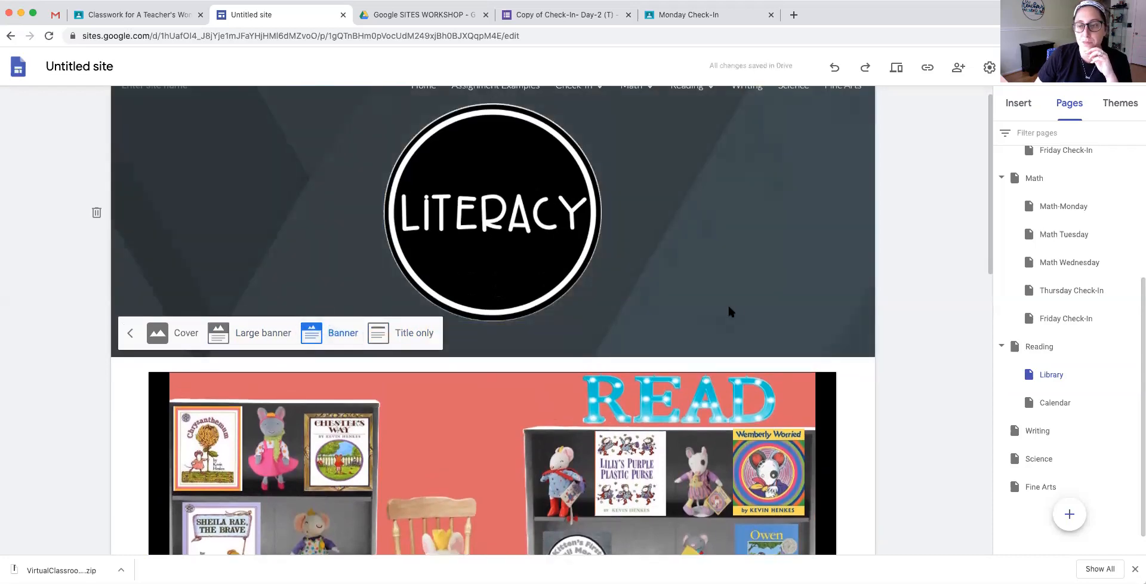
Open the Home page and select the Check-In image in the row below the header.
{"action": "scroll", "coordinate": [810, 309], "scroll_direction": "down", "scroll_amount": 6}
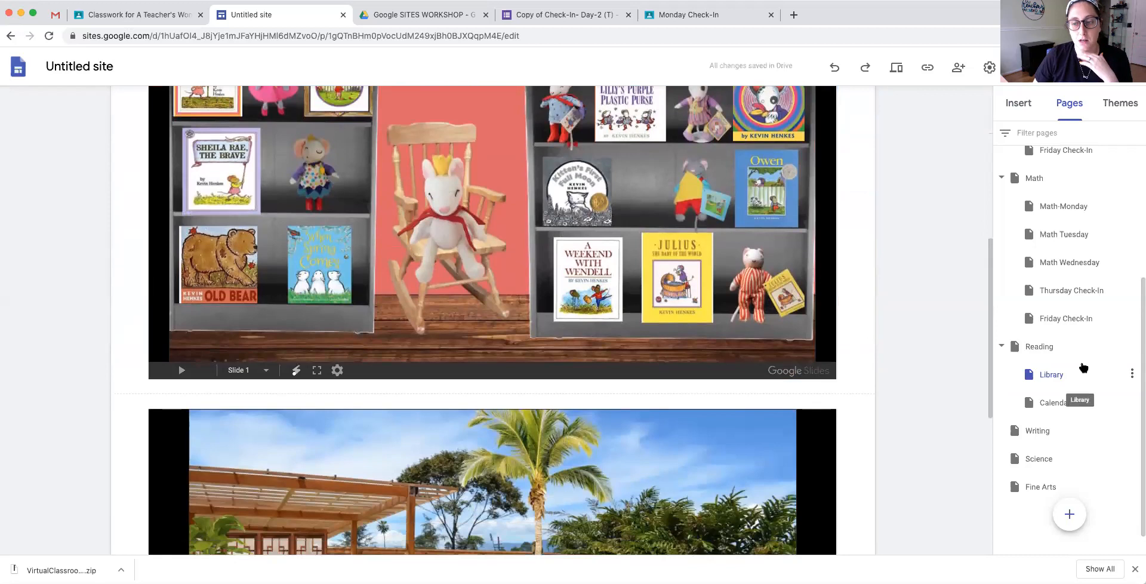
{"action": "scroll", "coordinate": [1064, 409], "scroll_direction": "down", "scroll_amount": 1}
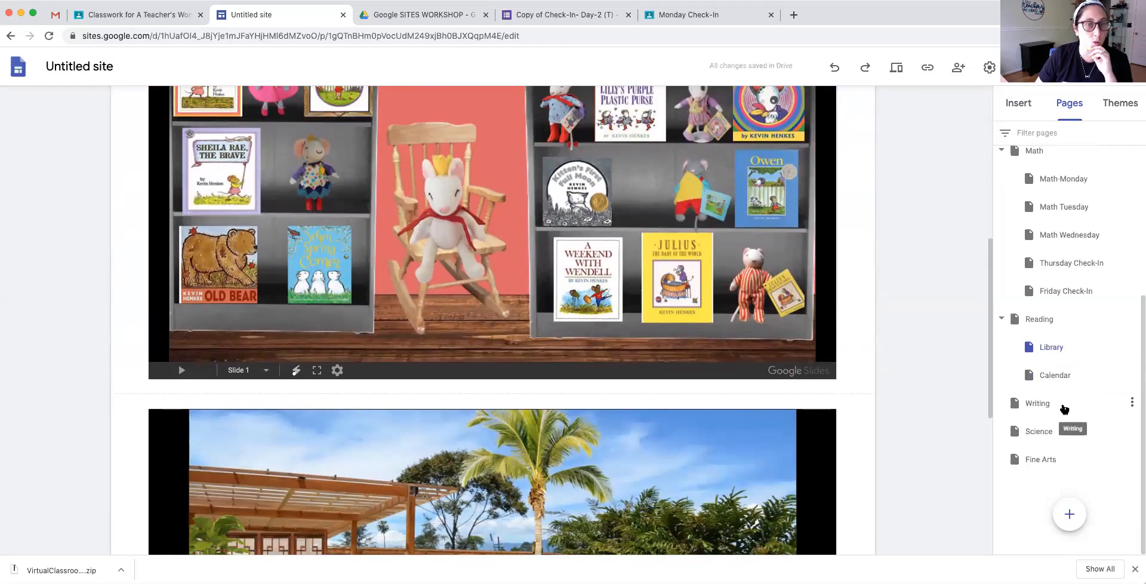
{"action": "scroll", "coordinate": [1064, 358], "scroll_direction": "up", "scroll_amount": 5}
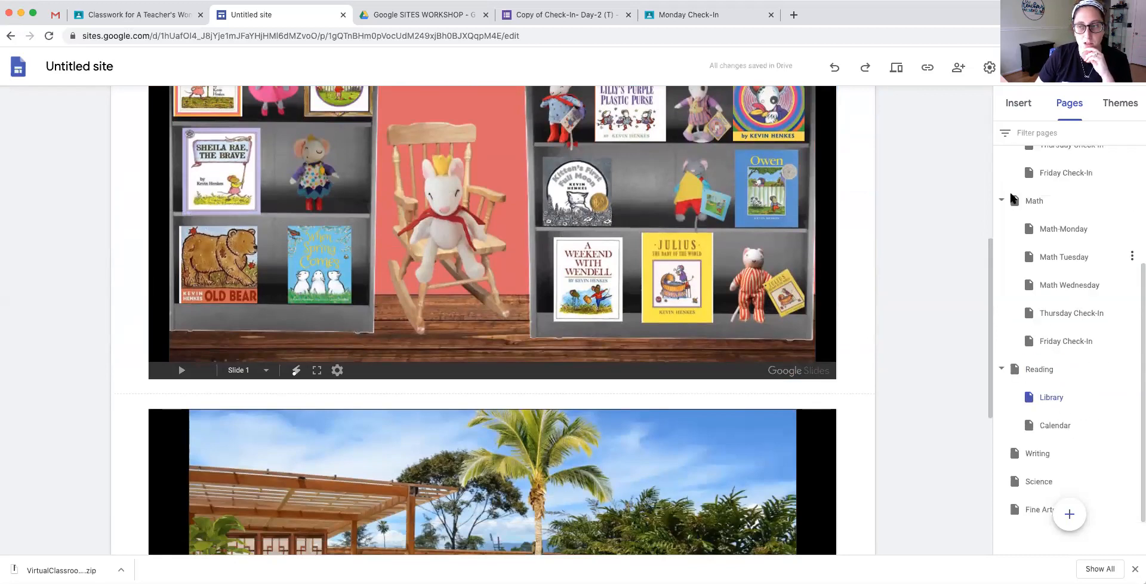
{"action": "left_click", "coordinate": [1028, 166]}
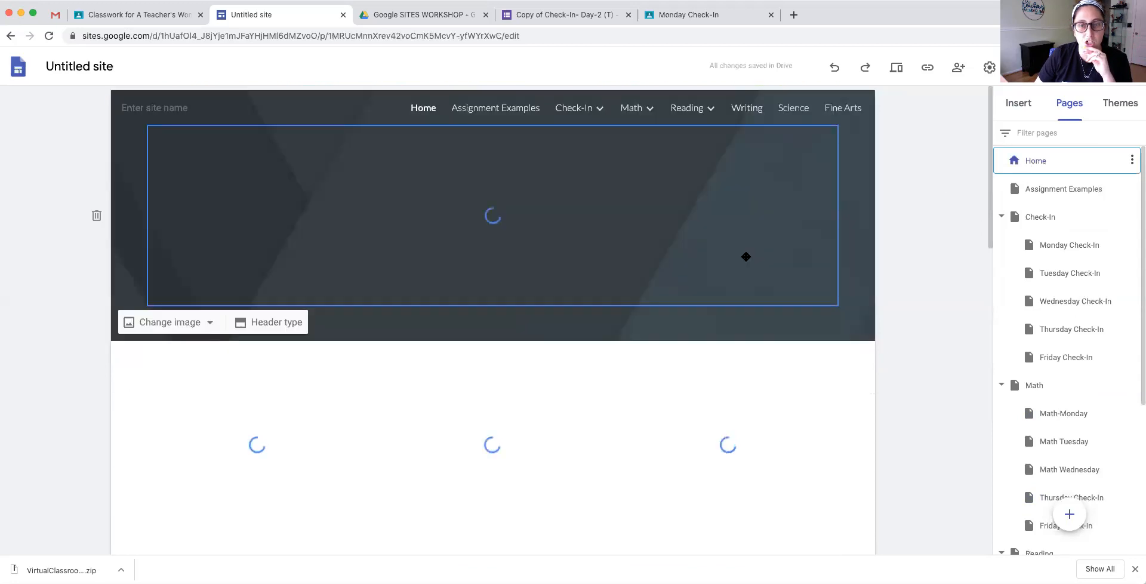
{"action": "scroll", "coordinate": [471, 330], "scroll_direction": "down", "scroll_amount": 3}
{"action": "left_click", "coordinate": [471, 330]}
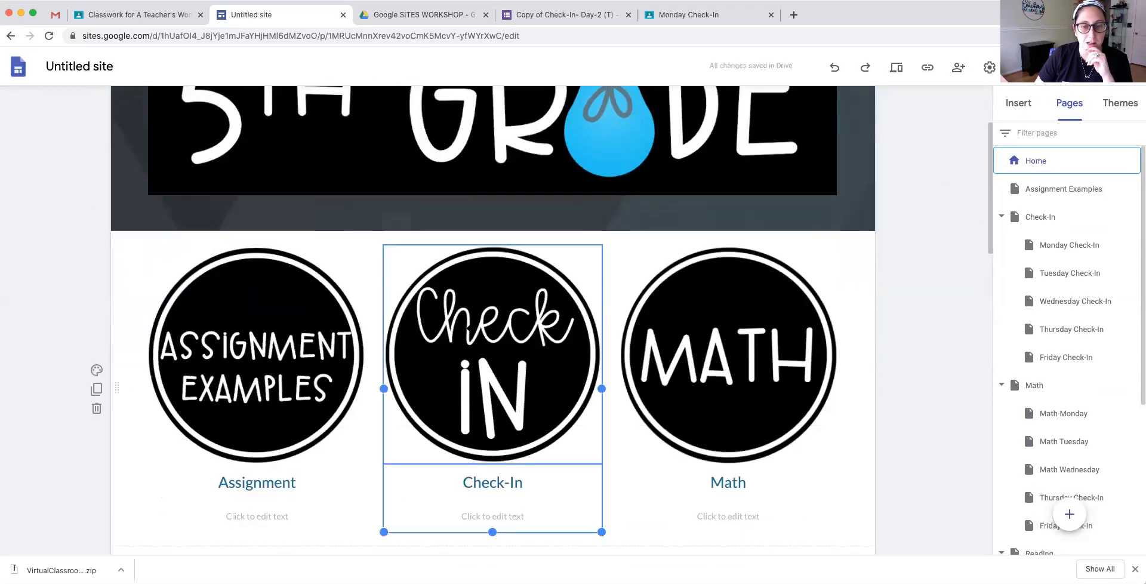
Preview the site, visit the Monday Check-In page from the site navigation, and return to the editor.
{"action": "scroll", "coordinate": [472, 328], "scroll_direction": "up", "scroll_amount": 2}
{"action": "scroll", "coordinate": [472, 328], "scroll_direction": "up", "scroll_amount": 2}
{"action": "left_click", "coordinate": [896, 67]}
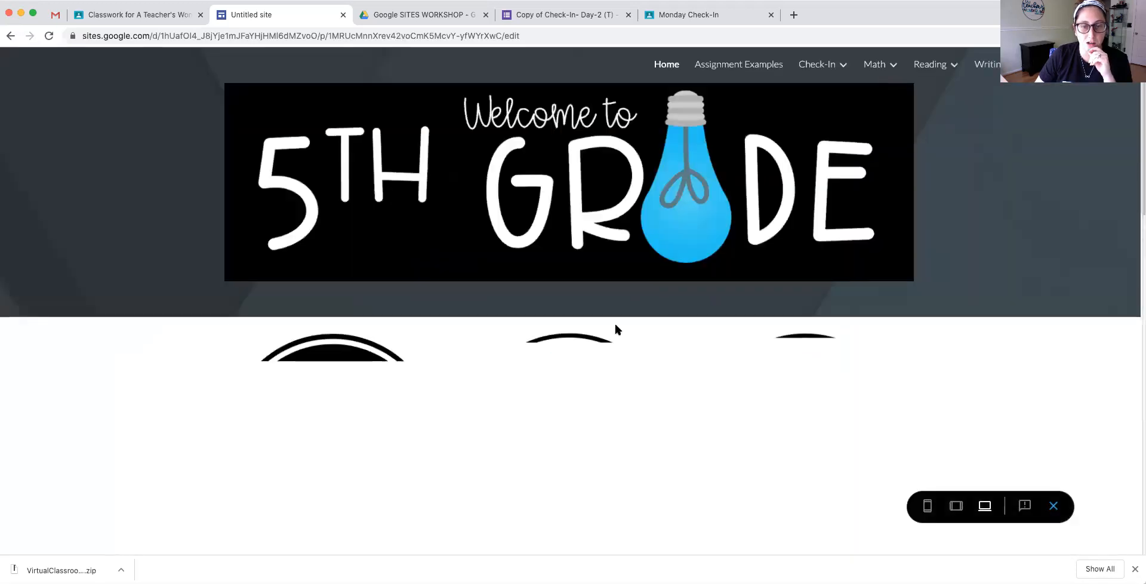
{"action": "scroll", "coordinate": [559, 465], "scroll_direction": "down", "scroll_amount": 2}
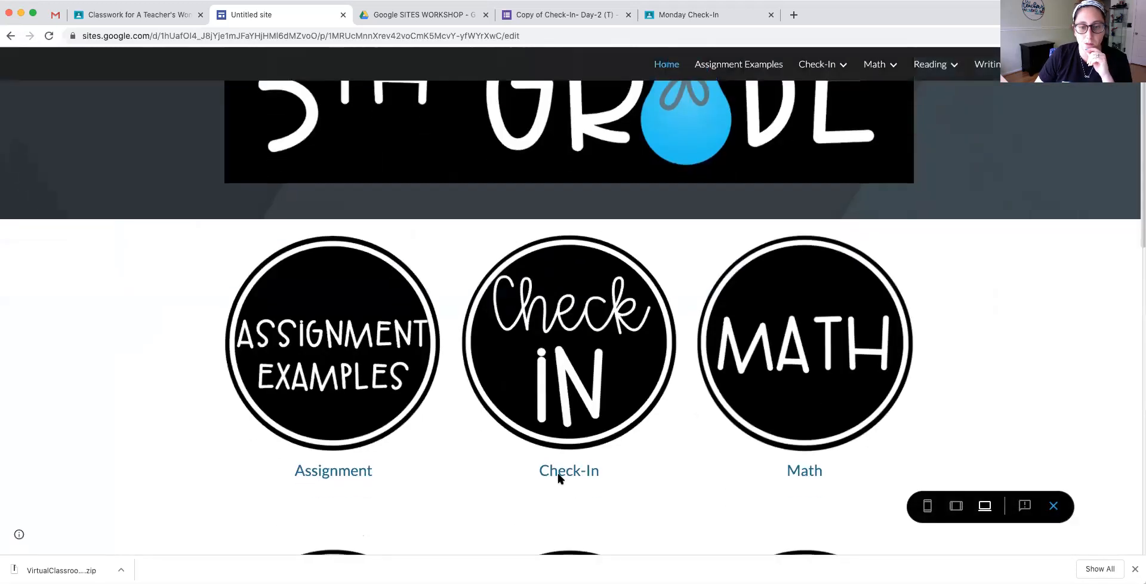
{"action": "scroll", "coordinate": [572, 342], "scroll_direction": "up", "scroll_amount": 2}
{"action": "scroll", "coordinate": [572, 343], "scroll_direction": "down", "scroll_amount": 1}
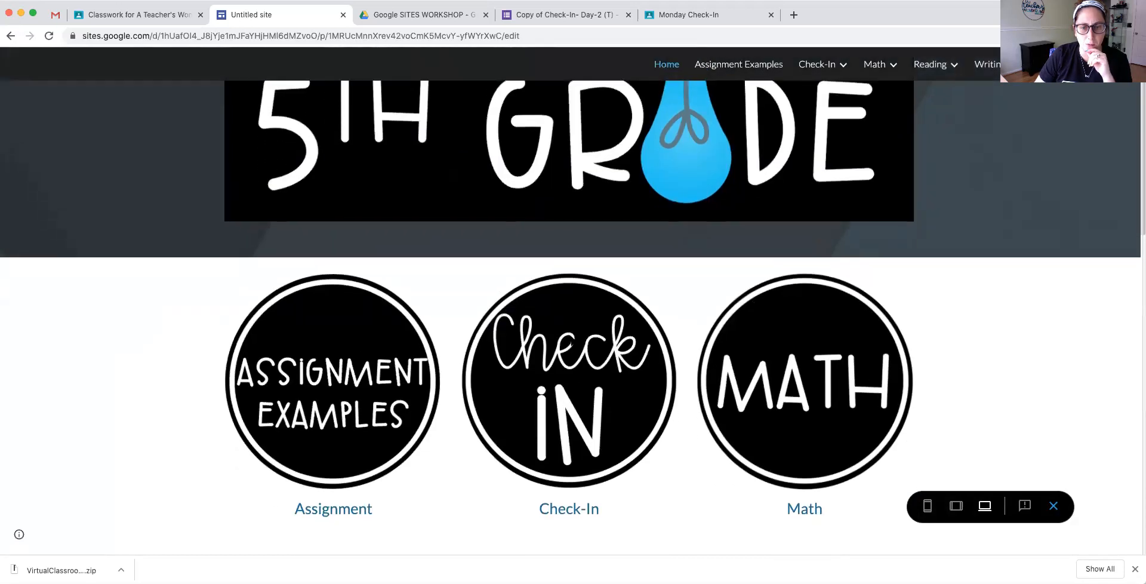
{"action": "mouse_move", "coordinate": [817, 64]}
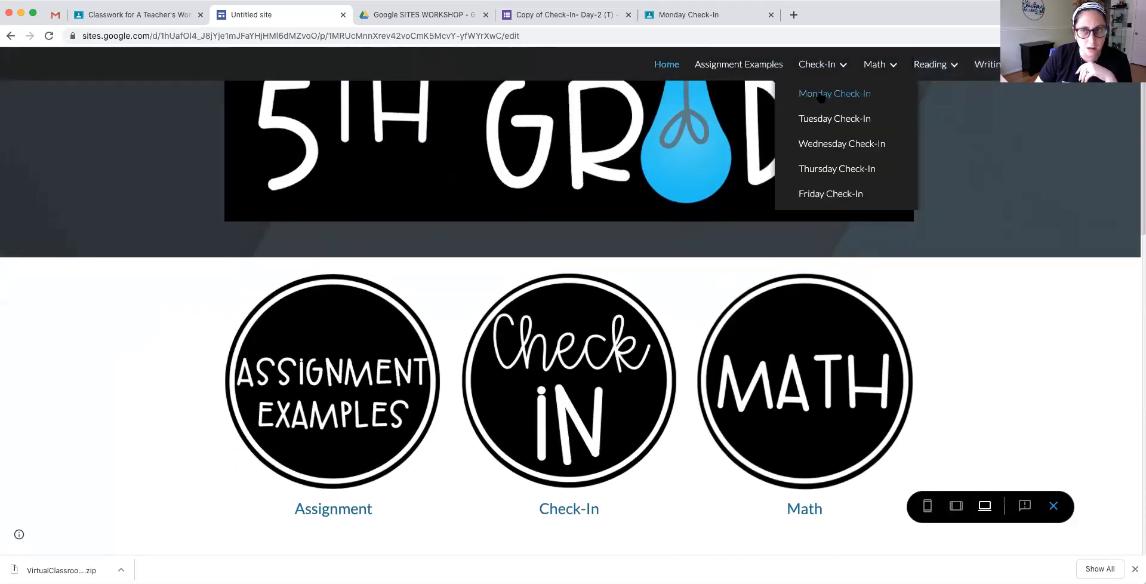
{"action": "left_click", "coordinate": [822, 96]}
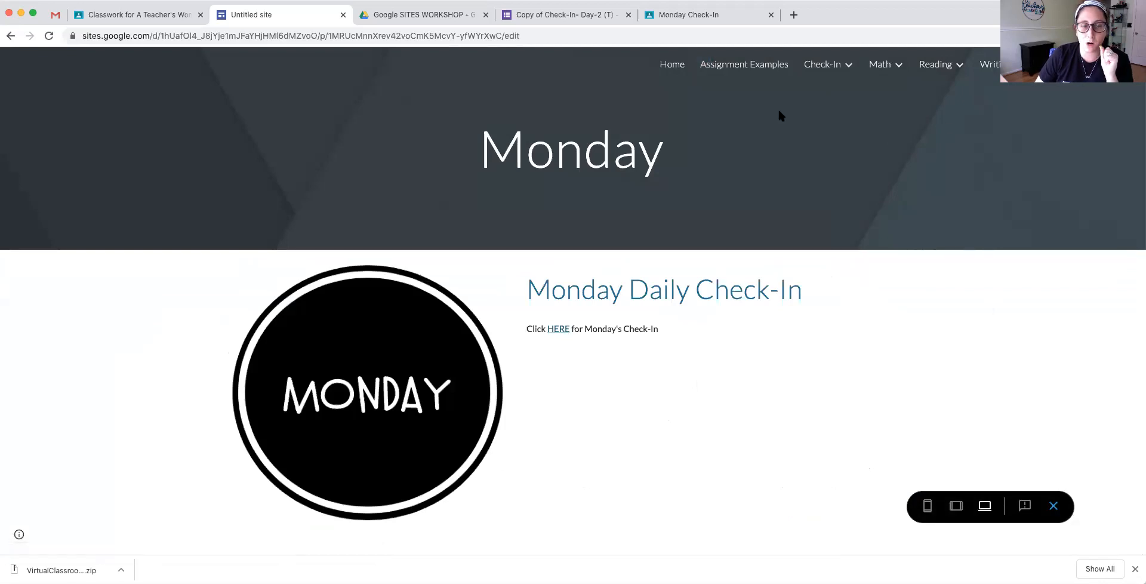
{"action": "left_click", "coordinate": [10, 35]}
{"action": "left_click", "coordinate": [11, 37]}
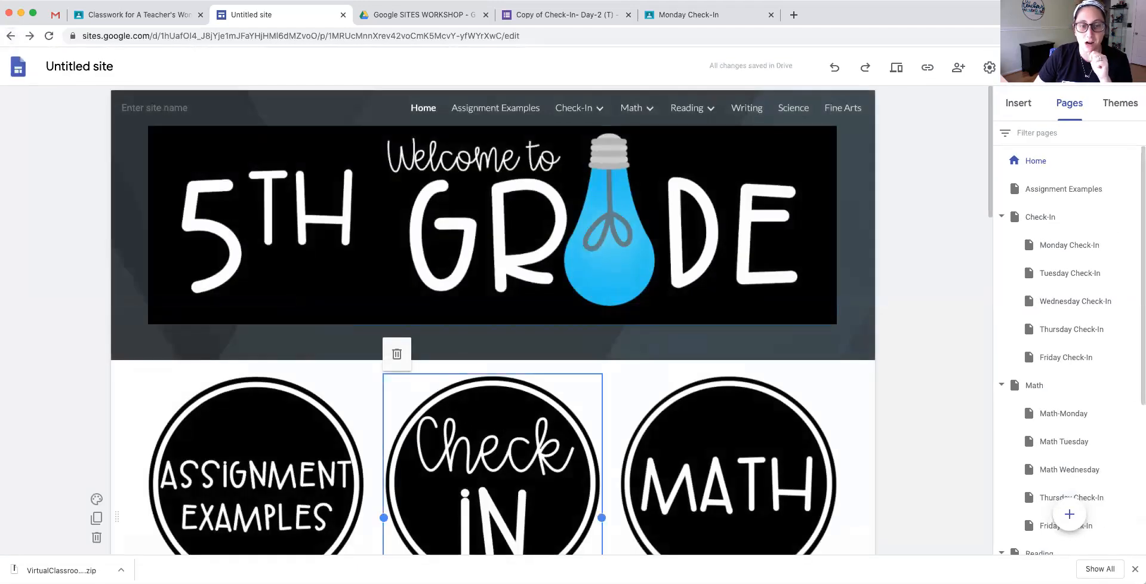
Link the Home page's Check-In image to the Check-In page and publish the site.
{"action": "left_click", "coordinate": [456, 353]}
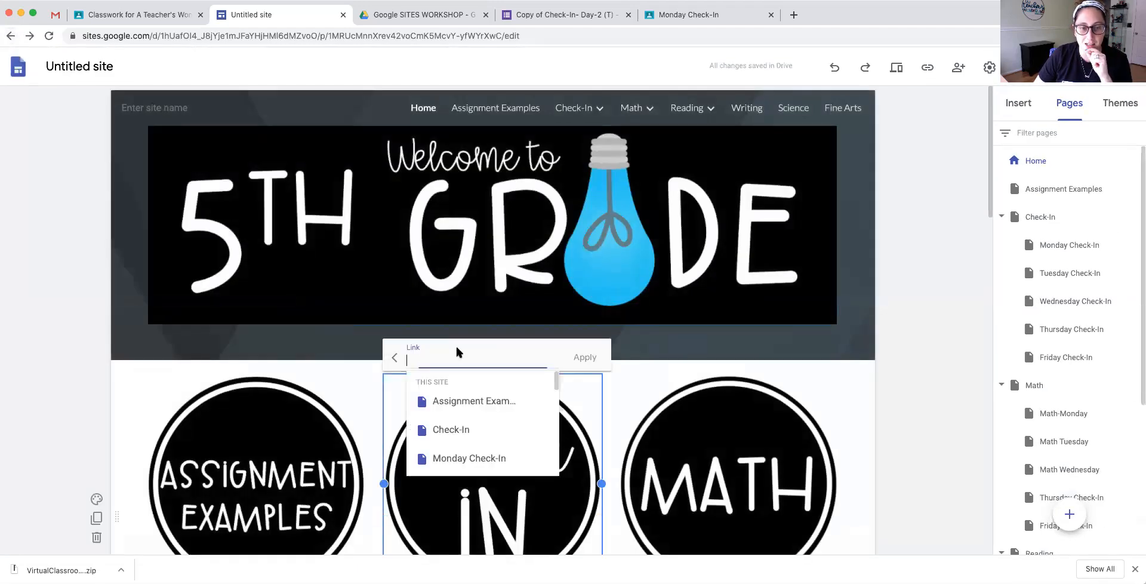
{"action": "left_click", "coordinate": [453, 429]}
{"action": "left_click", "coordinate": [585, 358]}
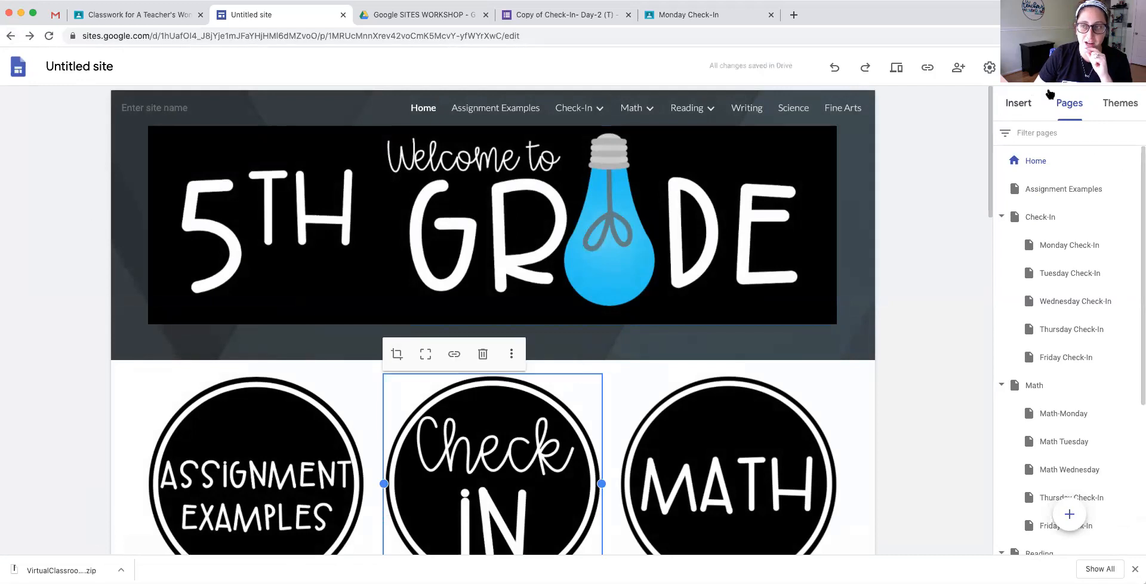
{"action": "left_click", "coordinate": [1041, 66]}
{"action": "left_click", "coordinate": [1110, 67]}
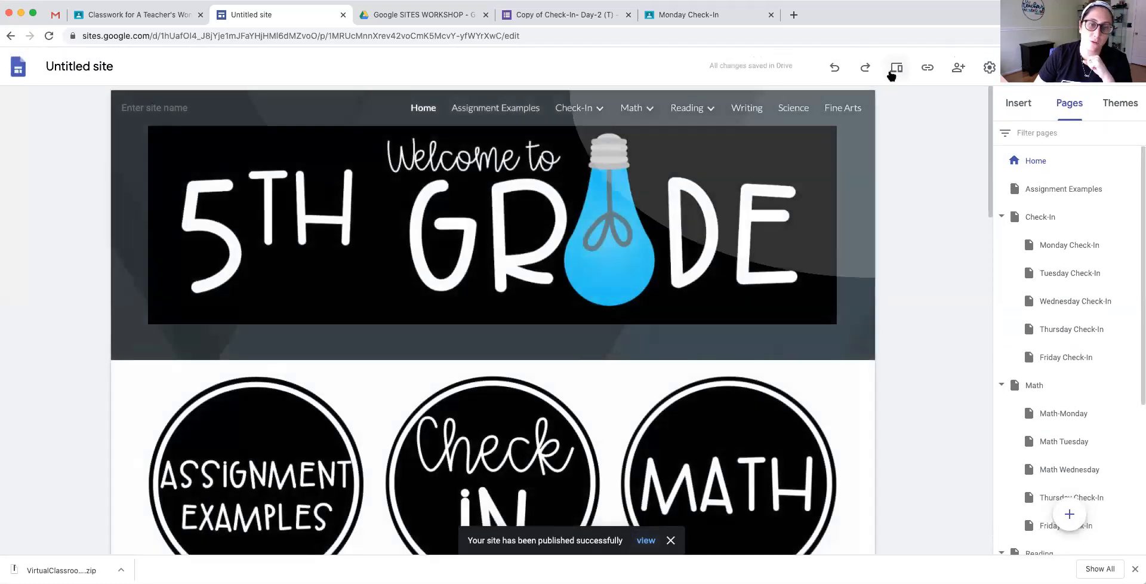
Preview the published changes, follow the Check-In image's link and look through the Check-In page.
{"action": "left_click", "coordinate": [895, 67]}
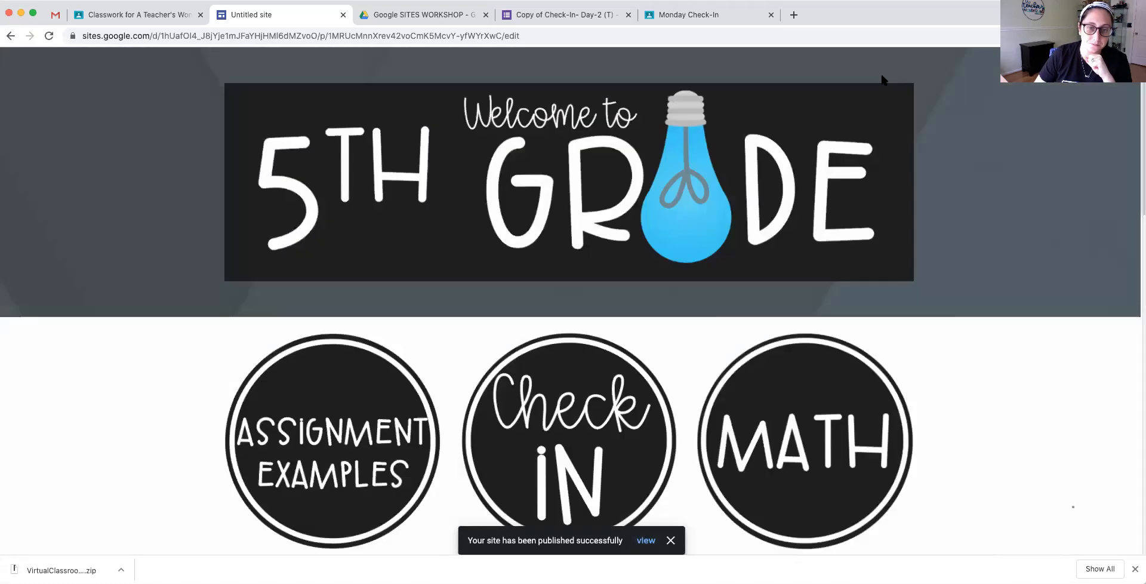
{"action": "left_click", "coordinate": [513, 445]}
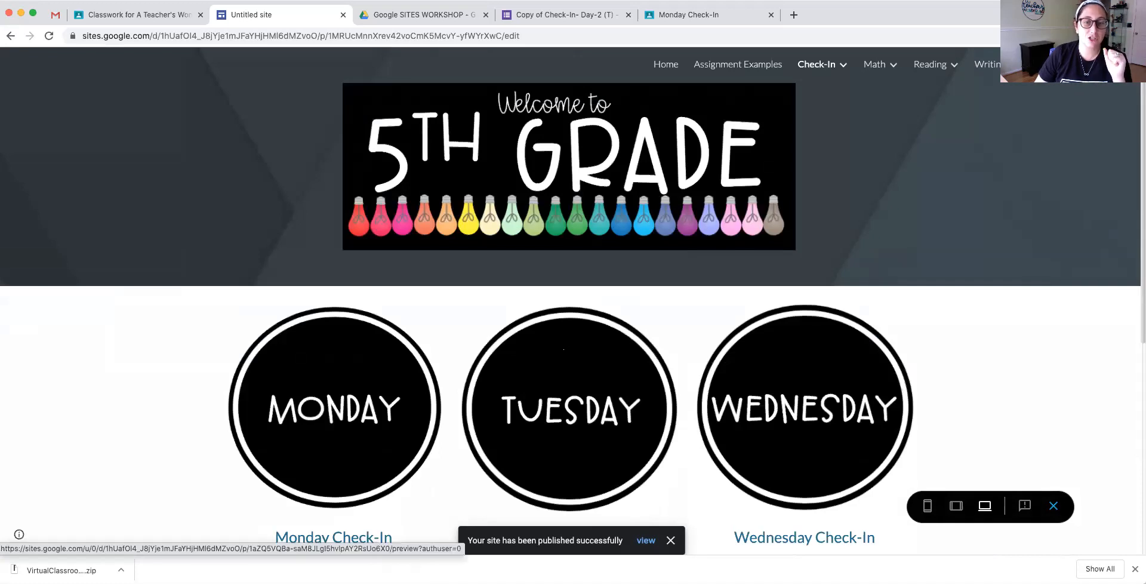
{"action": "scroll", "coordinate": [566, 348], "scroll_direction": "down", "scroll_amount": 4}
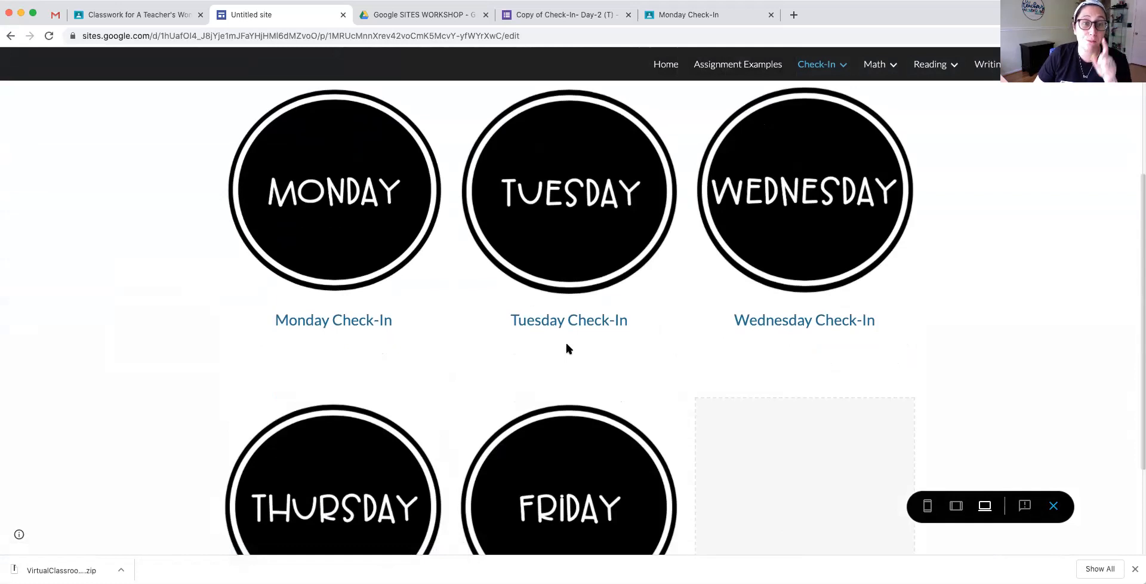
Go back to the Home page in the preview and look through its linked subject images.
{"action": "scroll", "coordinate": [567, 348], "scroll_direction": "up", "scroll_amount": 4}
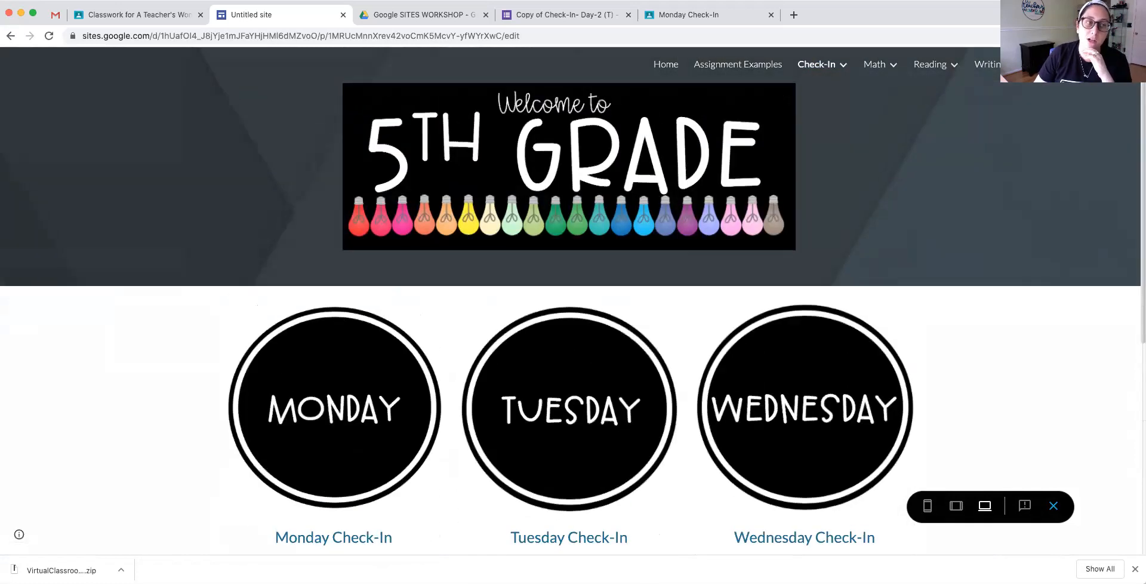
{"action": "left_click", "coordinate": [10, 36]}
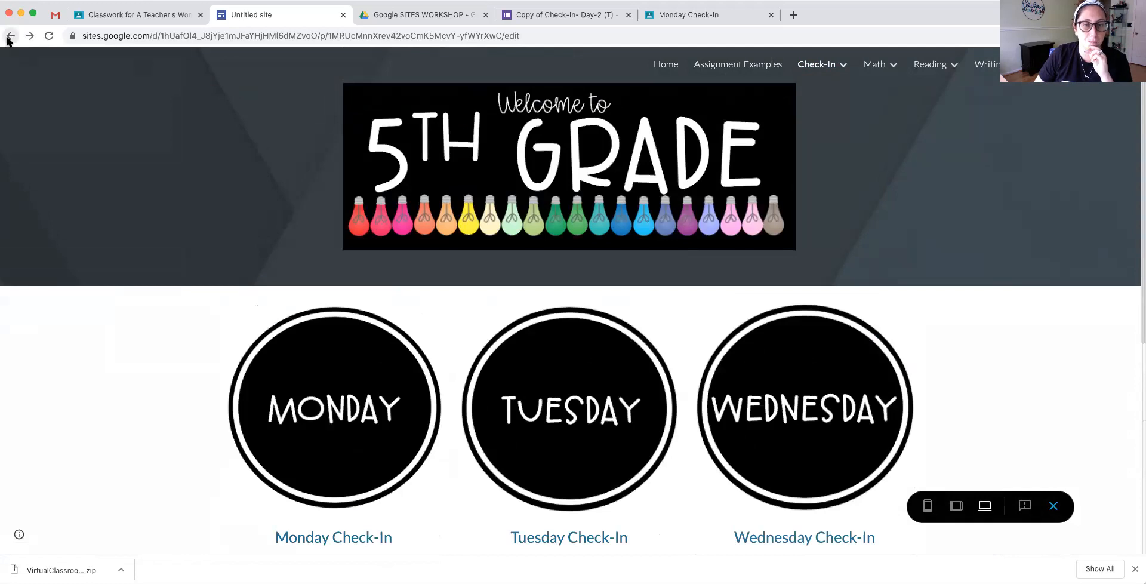
{"action": "scroll", "coordinate": [698, 488], "scroll_direction": "down", "scroll_amount": 1}
{"action": "scroll", "coordinate": [699, 488], "scroll_direction": "down", "scroll_amount": 2}
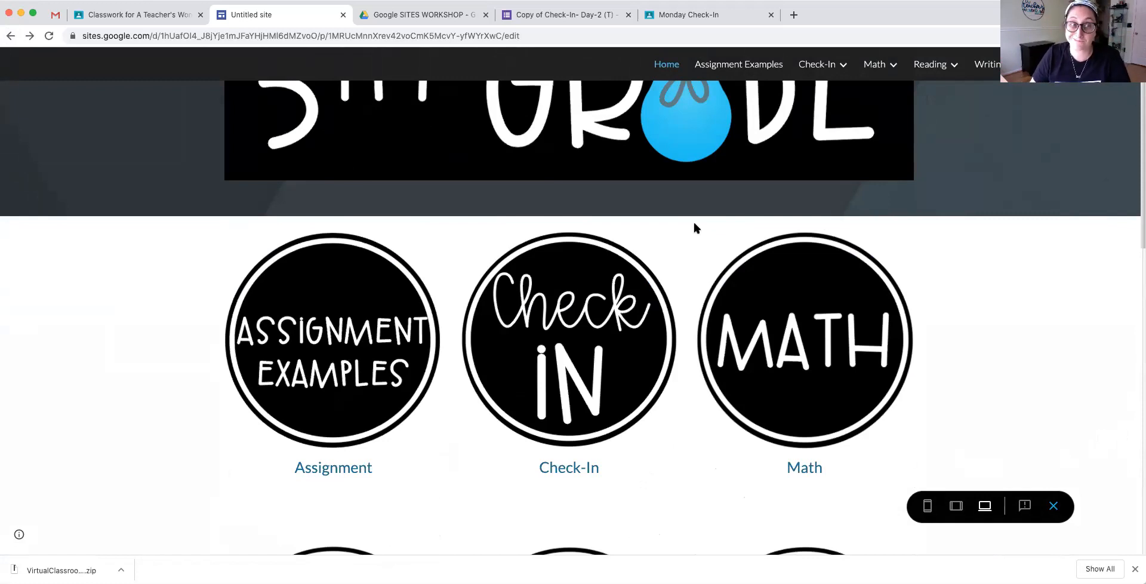
{"action": "scroll", "coordinate": [591, 370], "scroll_direction": "down", "scroll_amount": 2}
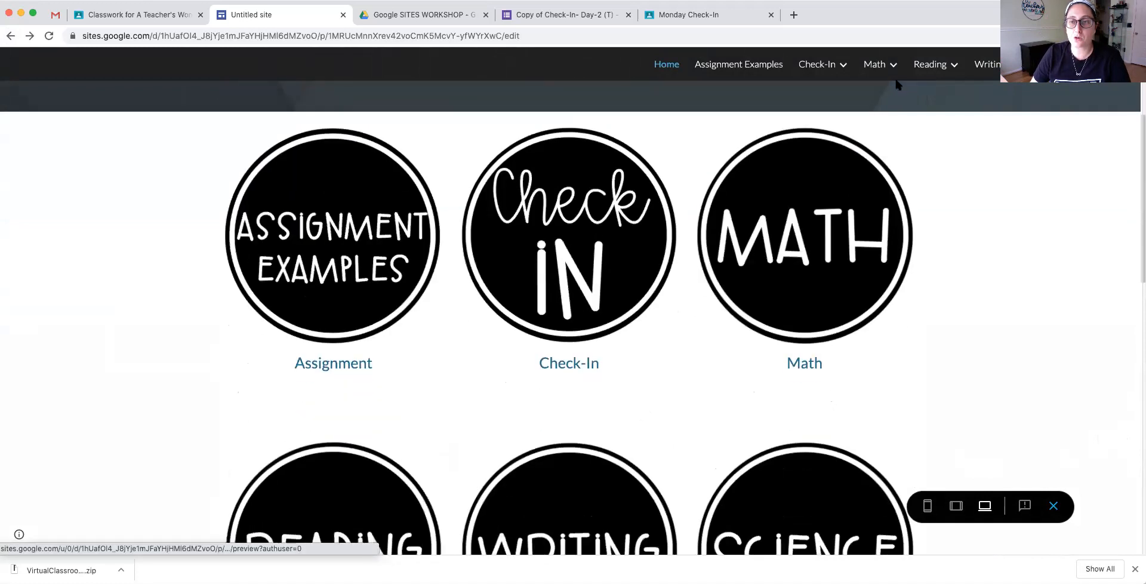
Visit the Thursday Check-In page listed under Math in the preview and return to the editor.
{"action": "mouse_move", "coordinate": [880, 66]}
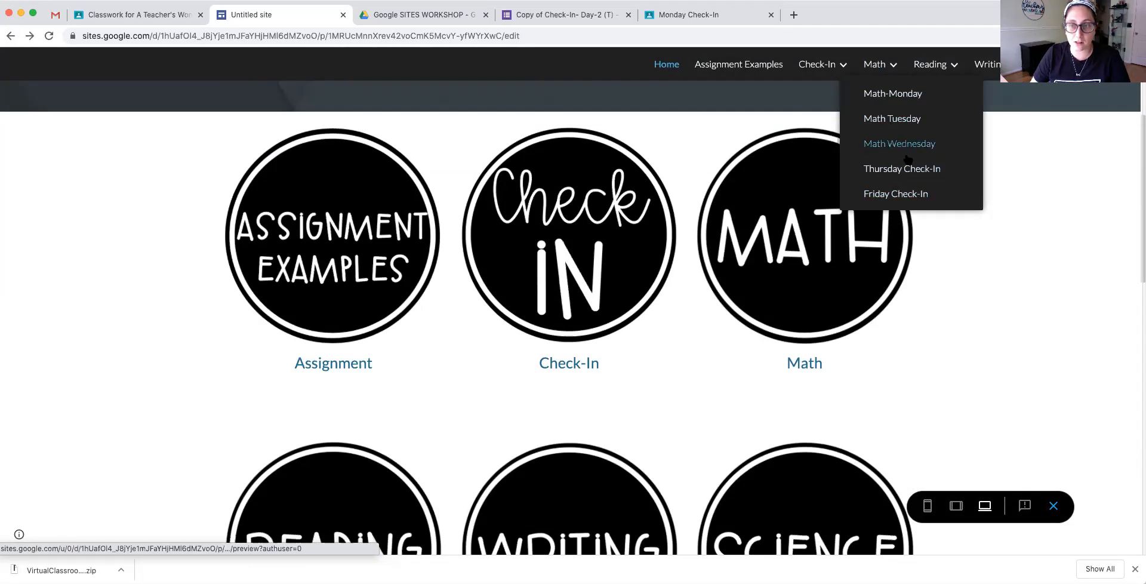
{"action": "left_click", "coordinate": [901, 170]}
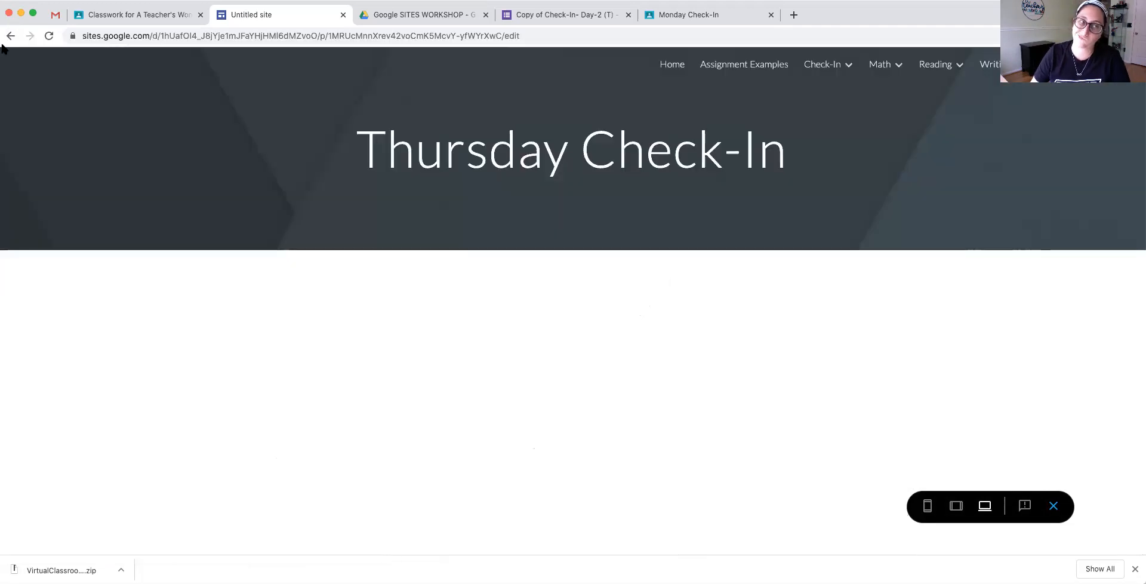
{"action": "left_click", "coordinate": [11, 37]}
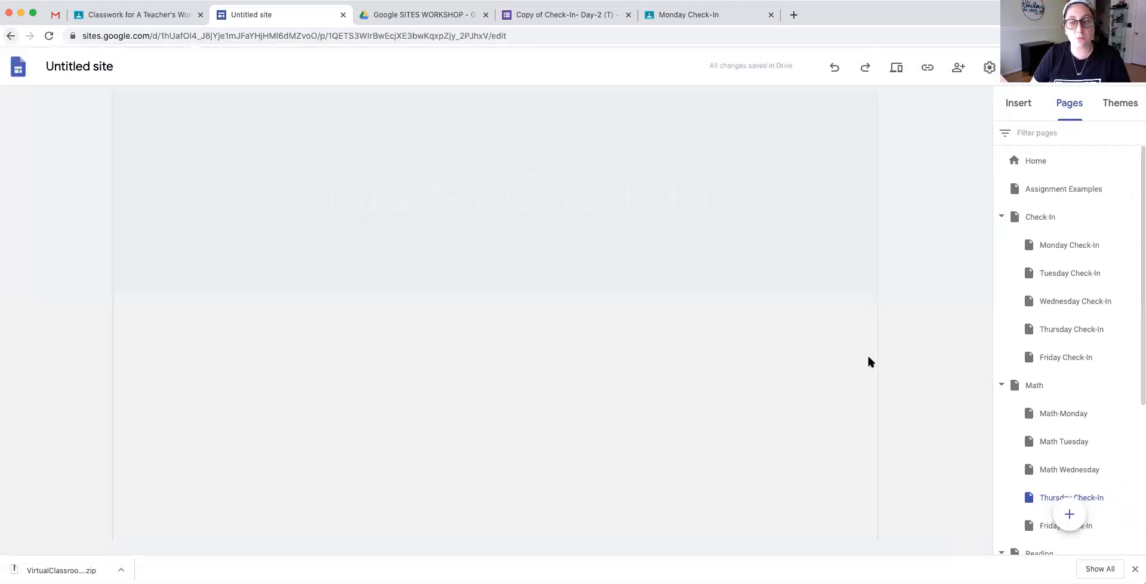
Rename the Thursday Check-In page under Math as "Math -Thursday".
{"action": "scroll", "coordinate": [1080, 432], "scroll_direction": "down", "scroll_amount": 3}
{"action": "left_click", "coordinate": [1087, 409]}
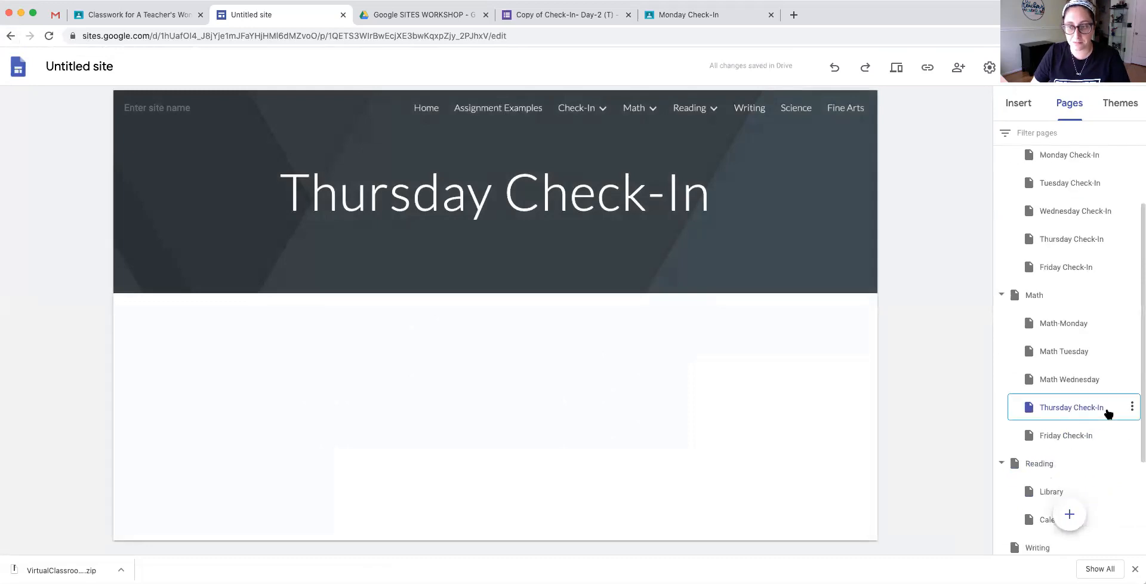
{"action": "double_click", "coordinate": [1107, 410]}
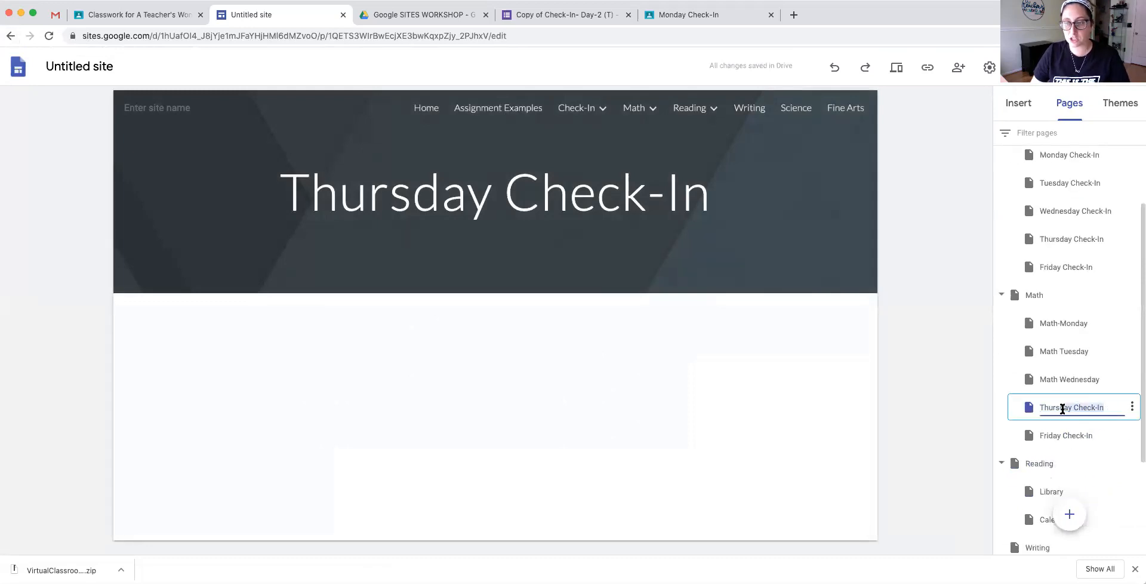
{"action": "key", "text": "Right"}
{"action": "key", "text": "BackSpace"}
{"action": "key", "text": "BackSpace"}
{"action": "key", "text": "BackSpace"}
{"action": "key", "text": "BackSpace"}
{"action": "key", "text": "BackSpace"}
{"action": "key", "text": "BackSpace"}
{"action": "key", "text": "BackSpace"}
{"action": "key", "text": "BackSpace"}
{"action": "key", "text": "BackSpace"}
{"action": "key", "text": "Left"}
{"action": "key", "text": "Left"}
{"action": "key", "text": "Left"}
{"action": "key", "text": "Left"}
{"action": "key", "text": "Left"}
{"action": "key", "text": "Left"}
{"action": "key", "text": "Left"}
{"action": "key", "text": "Left"}
{"action": "type", "text": "Math -"}
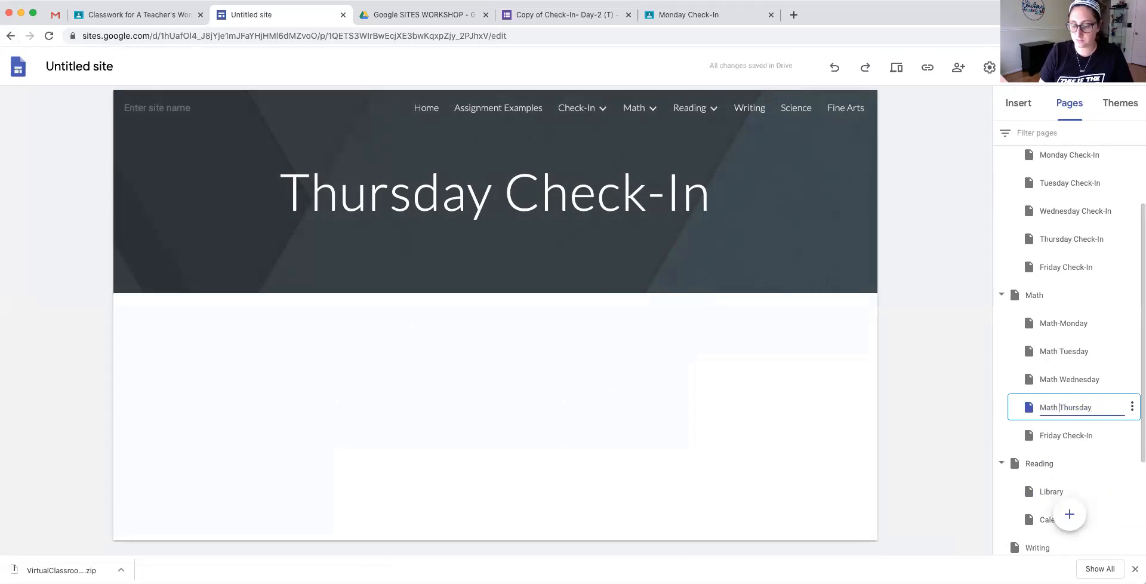
{"action": "key", "text": "Return"}
Rename the Friday Check-In page under Math as "Math-Friday" and check the Math entries in the site navigation.
{"action": "double_click", "coordinate": [1085, 437]}
{"action": "key", "text": "BackSpace"}
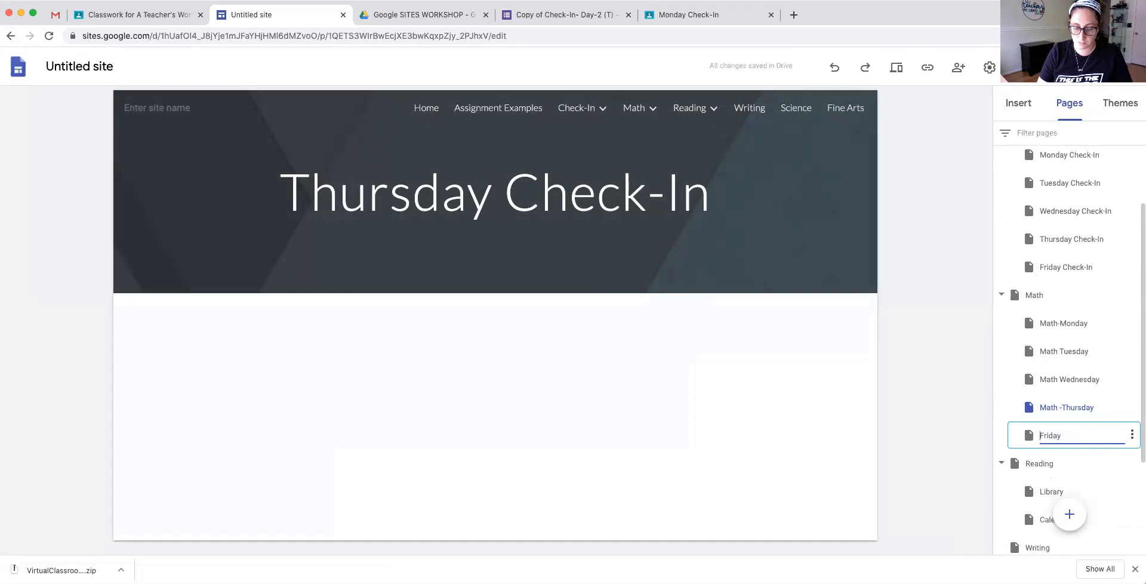
{"action": "key", "text": "Return"}
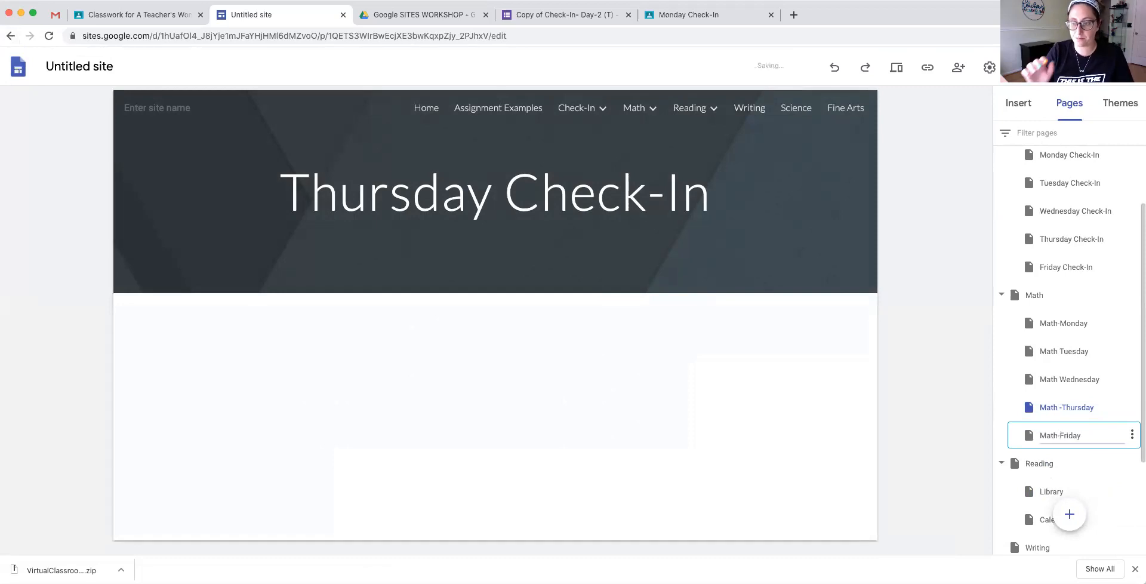
{"action": "mouse_move", "coordinate": [636, 109]}
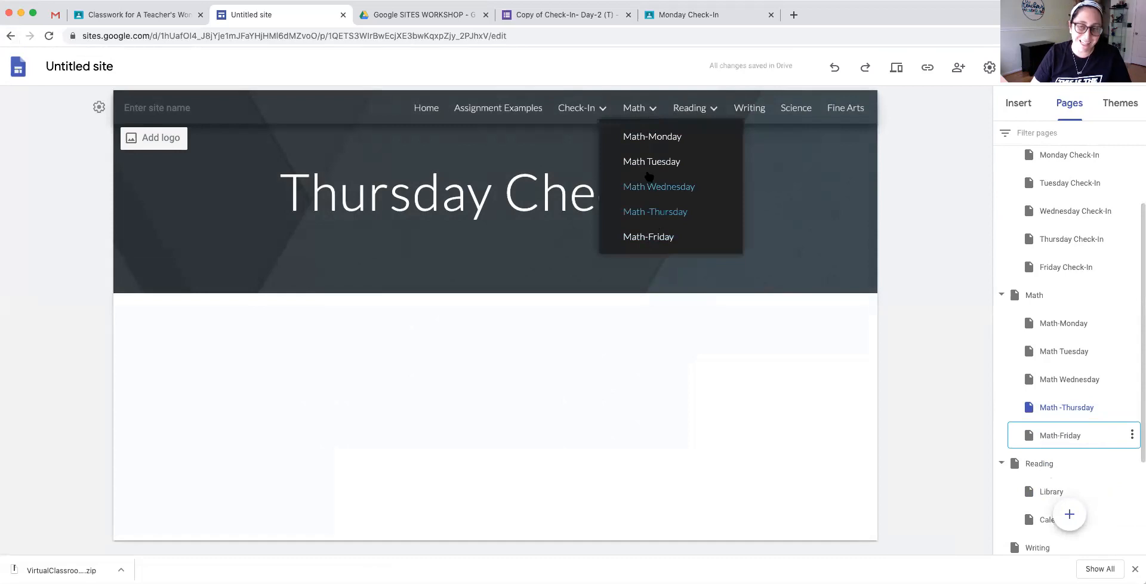
{"action": "left_click", "coordinate": [962, 187]}
{"action": "scroll", "coordinate": [731, 307], "scroll_direction": "down", "scroll_amount": 1}
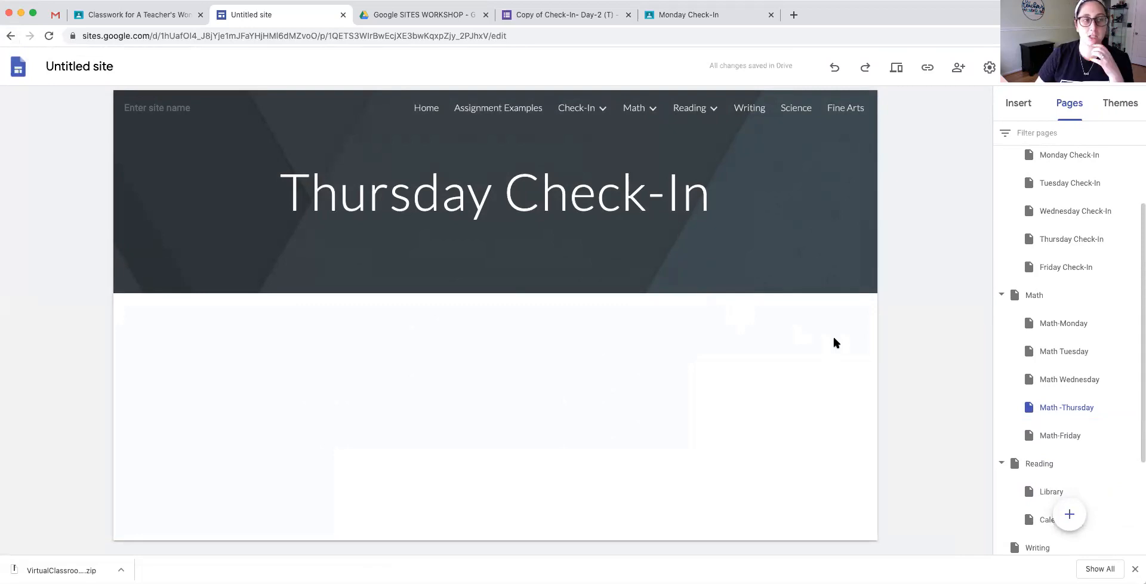
Switch to the class's Google Classroom, open its Meet from the Classwork page and close the meeting again.
{"action": "left_click", "coordinate": [113, 18]}
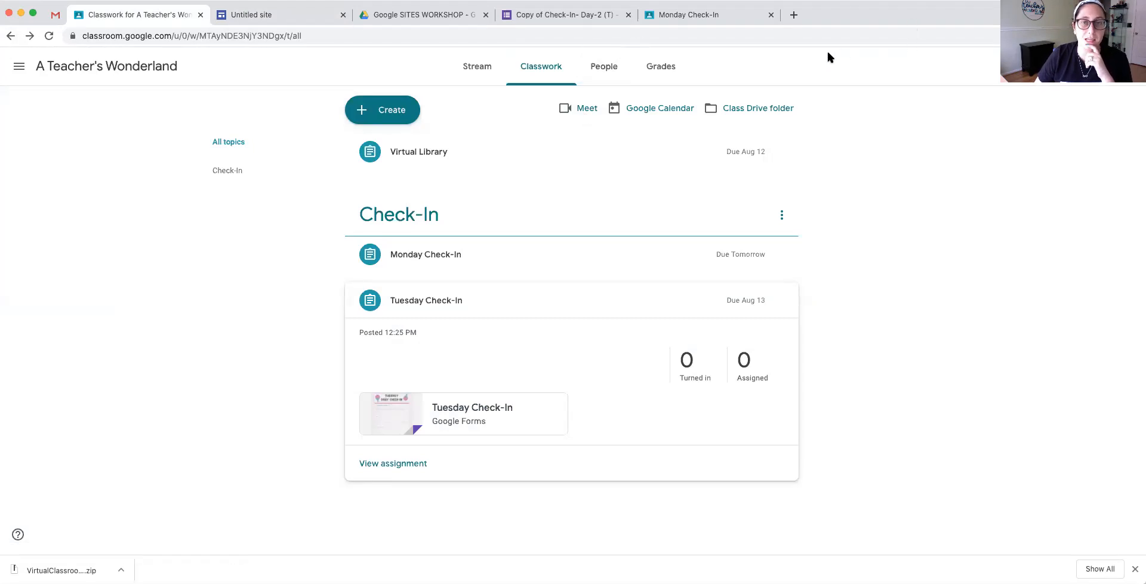
{"action": "left_click", "coordinate": [588, 111]}
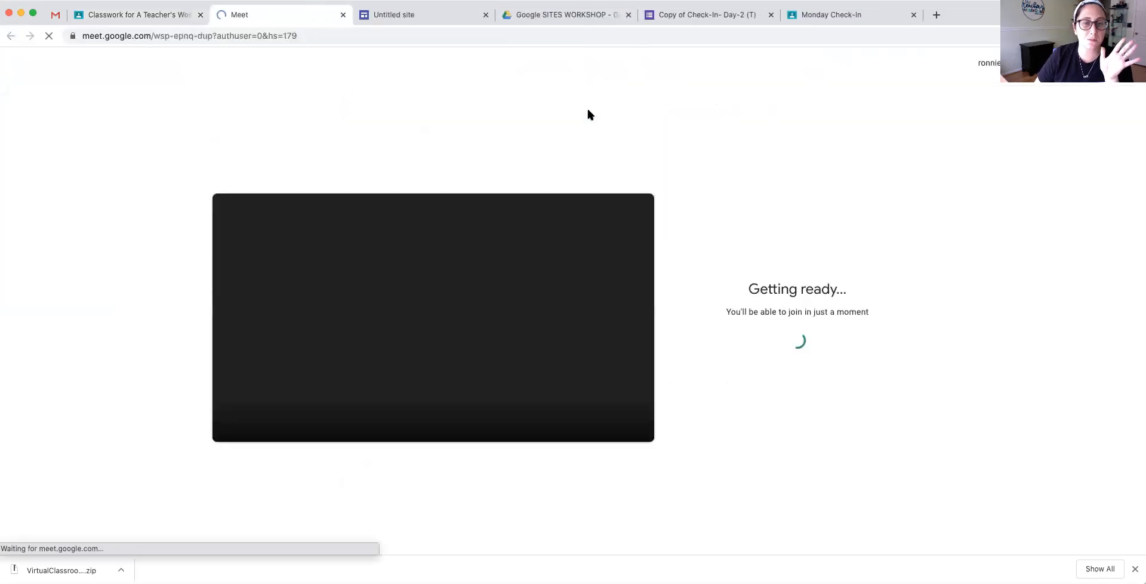
{"action": "left_click", "coordinate": [343, 14]}
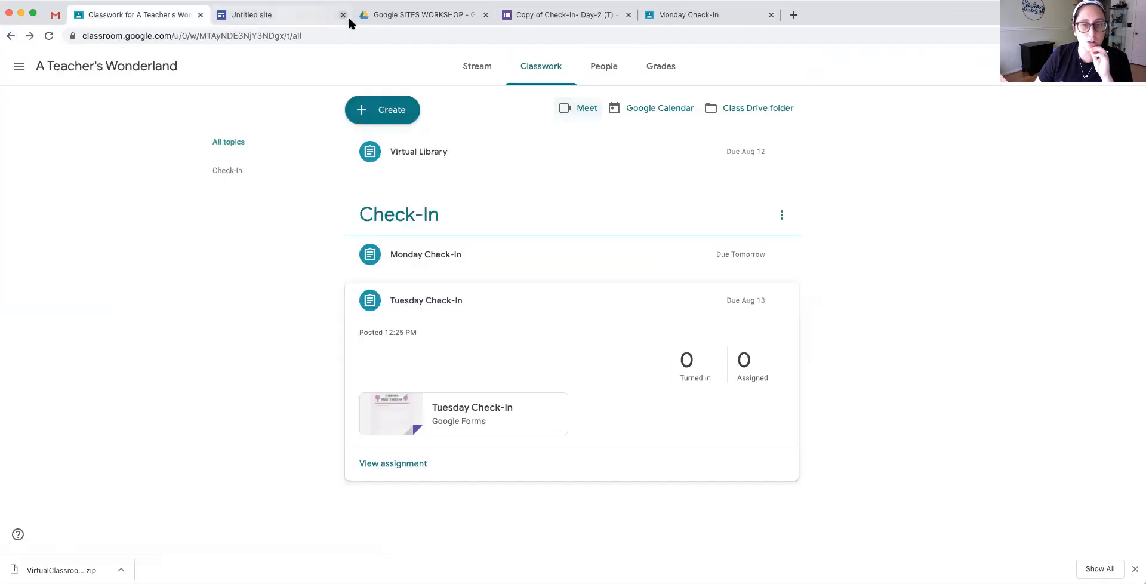
Copy the class's Meet link from the Classroom Stream page.
{"action": "left_click", "coordinate": [472, 68]}
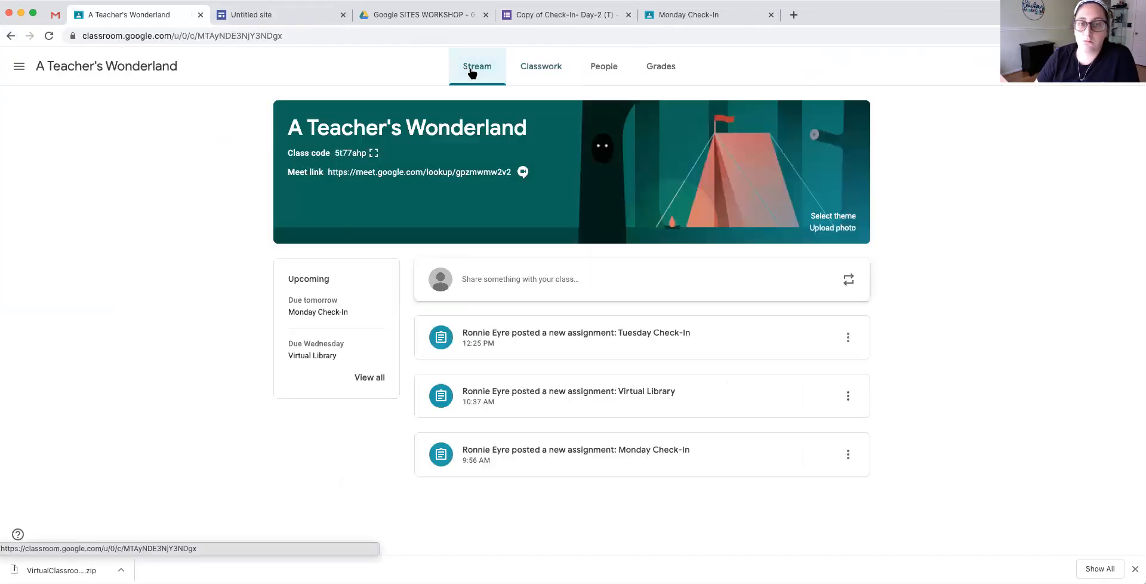
{"action": "right_click", "coordinate": [368, 174]}
{"action": "left_click", "coordinate": [306, 195]}
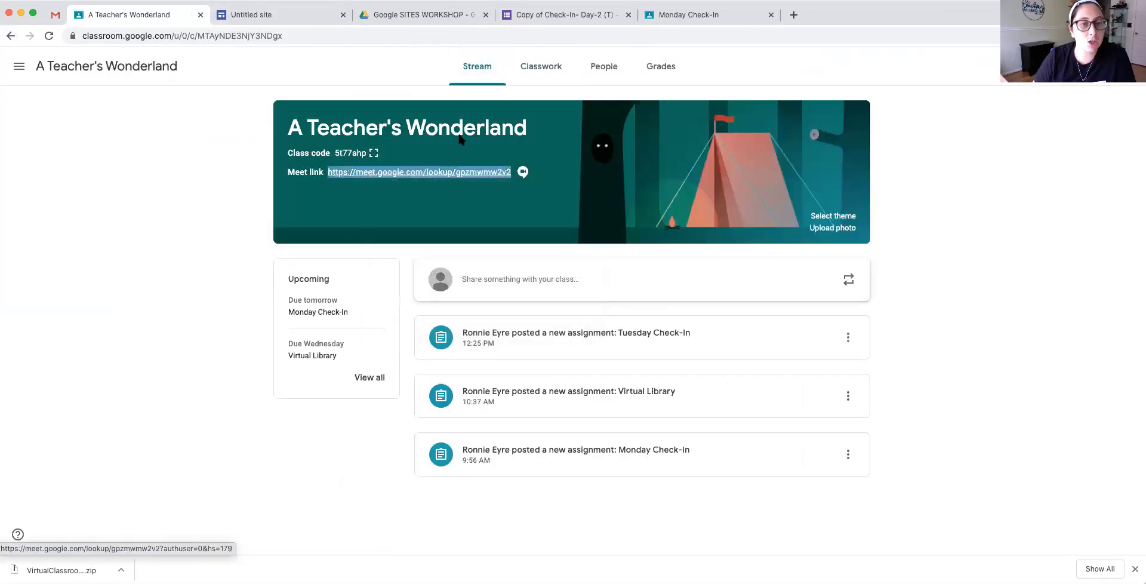
{"action": "right_click", "coordinate": [398, 174]}
{"action": "left_click", "coordinate": [456, 245]}
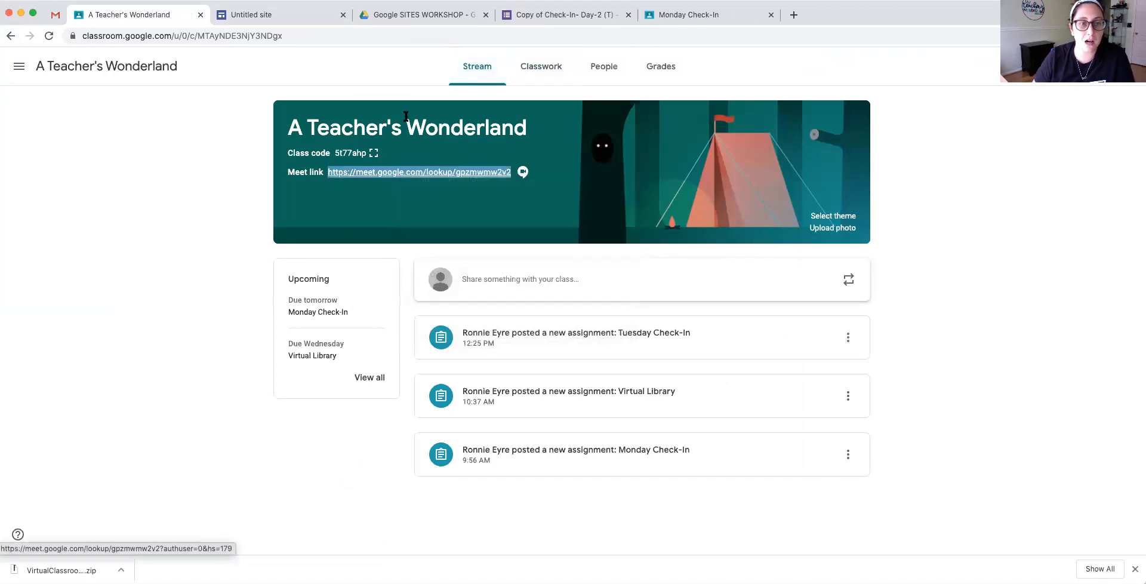
Switch back to the site editor and link the Home page's Google Meet Code image to the copied Meet address.
{"action": "left_click", "coordinate": [241, 21]}
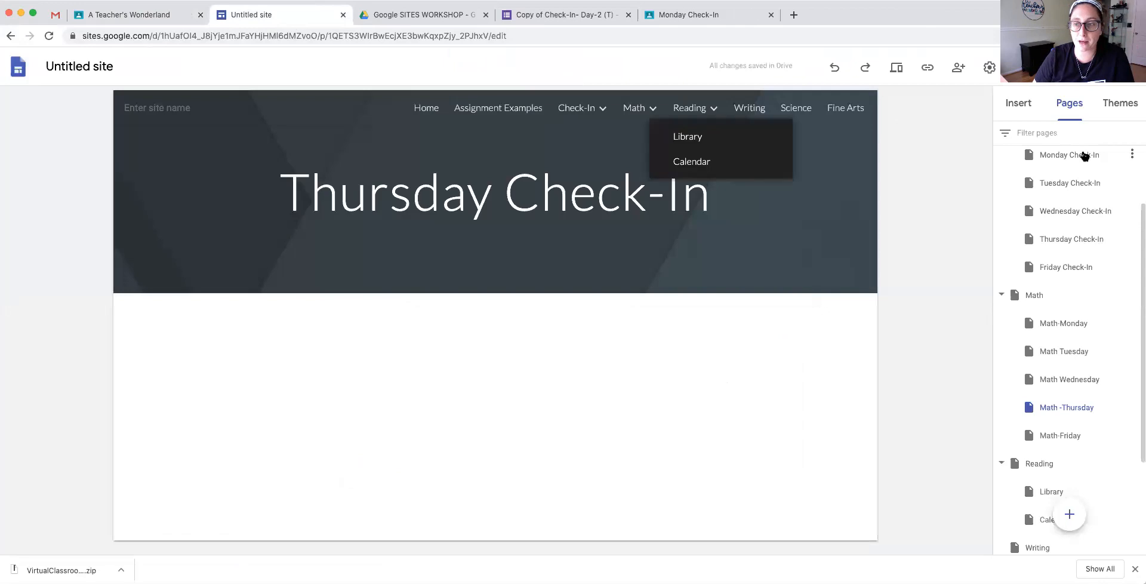
{"action": "scroll", "coordinate": [1078, 161], "scroll_direction": "up", "scroll_amount": 3}
{"action": "left_click", "coordinate": [1036, 162]}
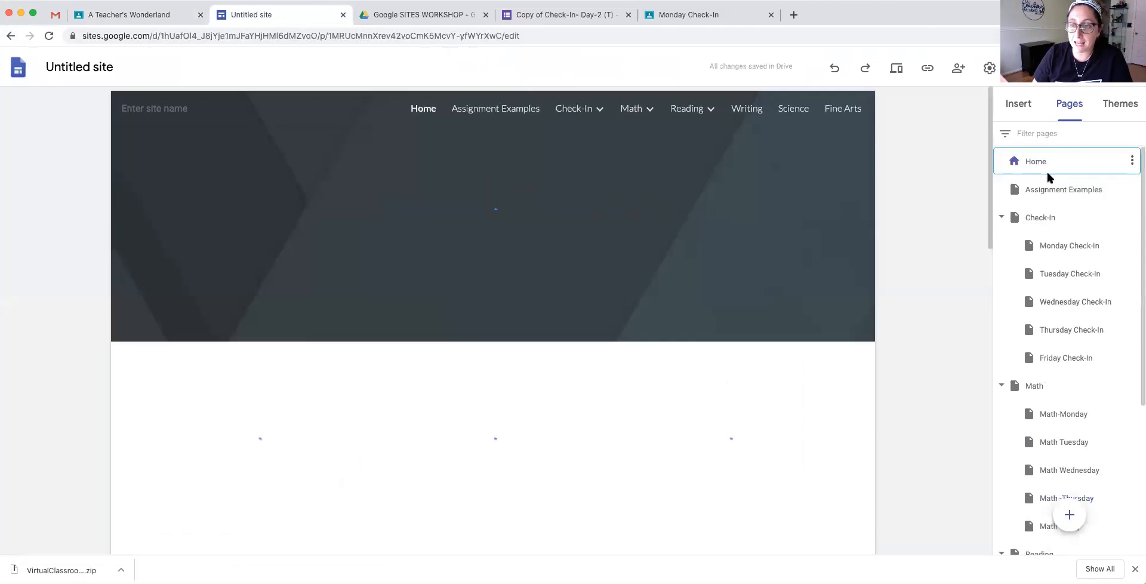
{"action": "scroll", "coordinate": [570, 282], "scroll_direction": "down", "scroll_amount": 10}
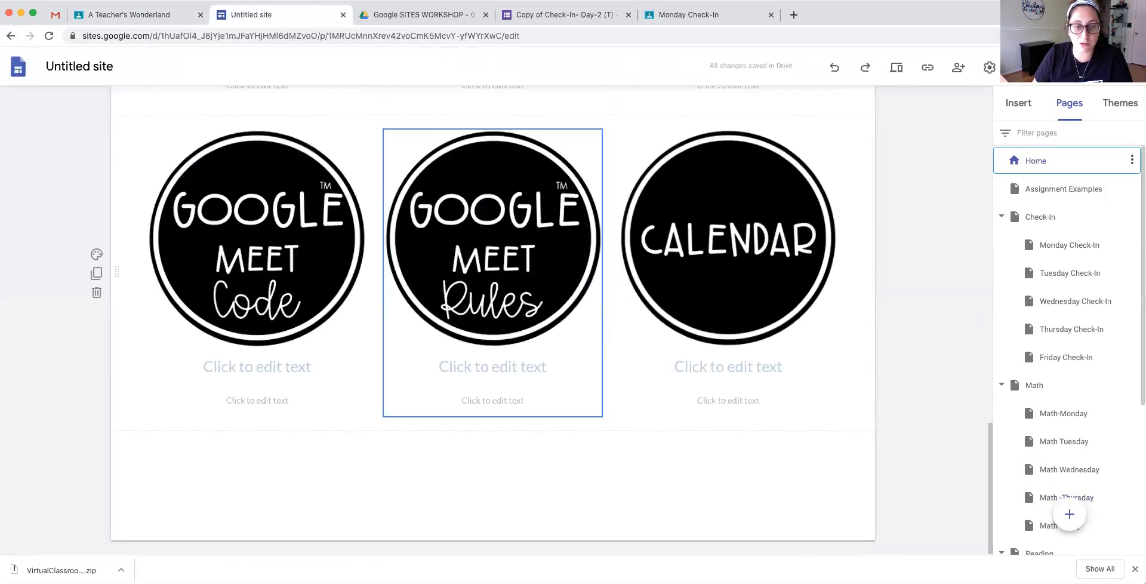
{"action": "left_click", "coordinate": [257, 253]}
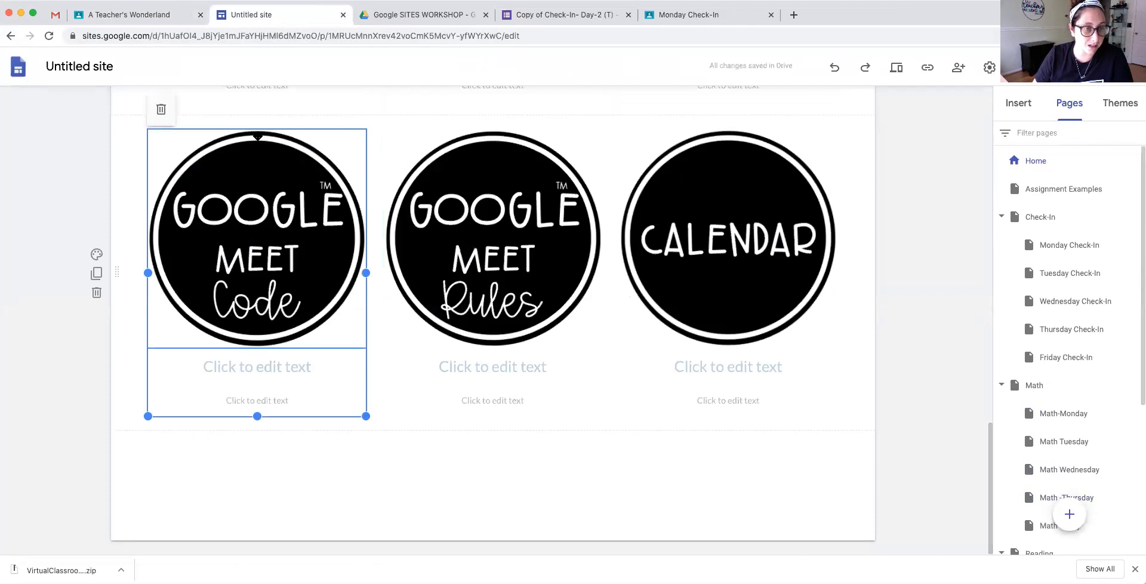
{"action": "left_click", "coordinate": [262, 223]}
{"action": "left_click", "coordinate": [219, 110]}
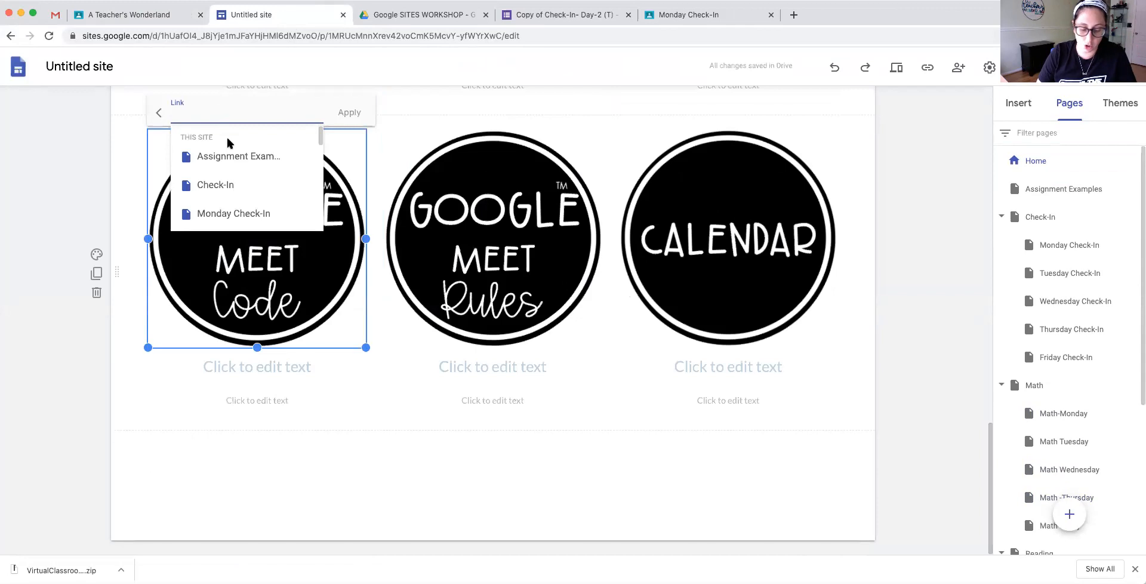
{"action": "key", "text": "super+v"}
{"action": "left_click", "coordinate": [348, 113]}
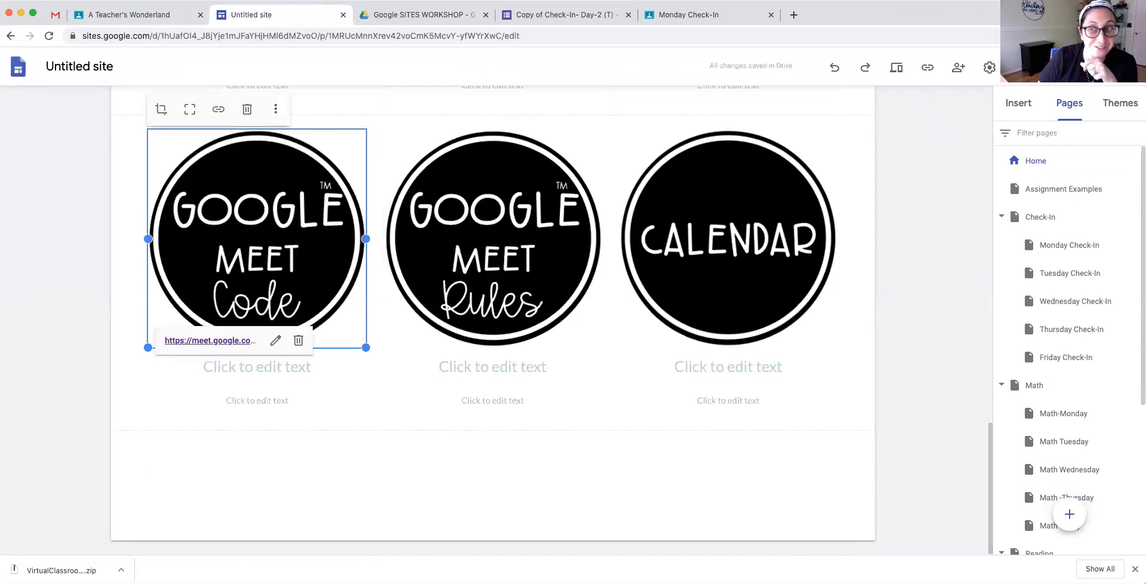
Review and publish the site's changes, closing the published site link dialog without copying the link.
{"action": "left_click", "coordinate": [1063, 66]}
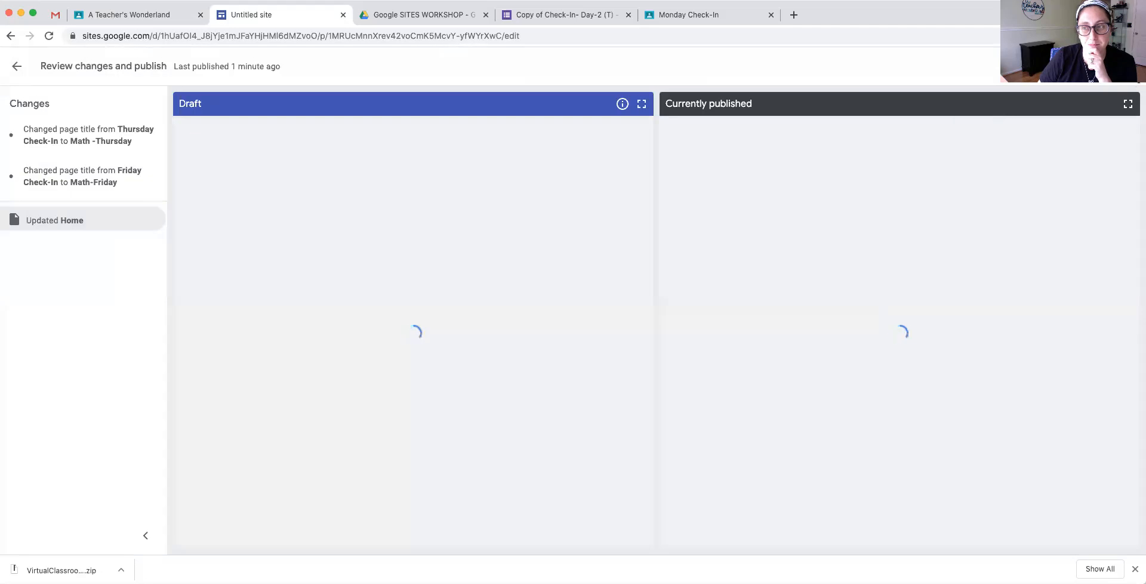
{"action": "left_click", "coordinate": [1129, 72]}
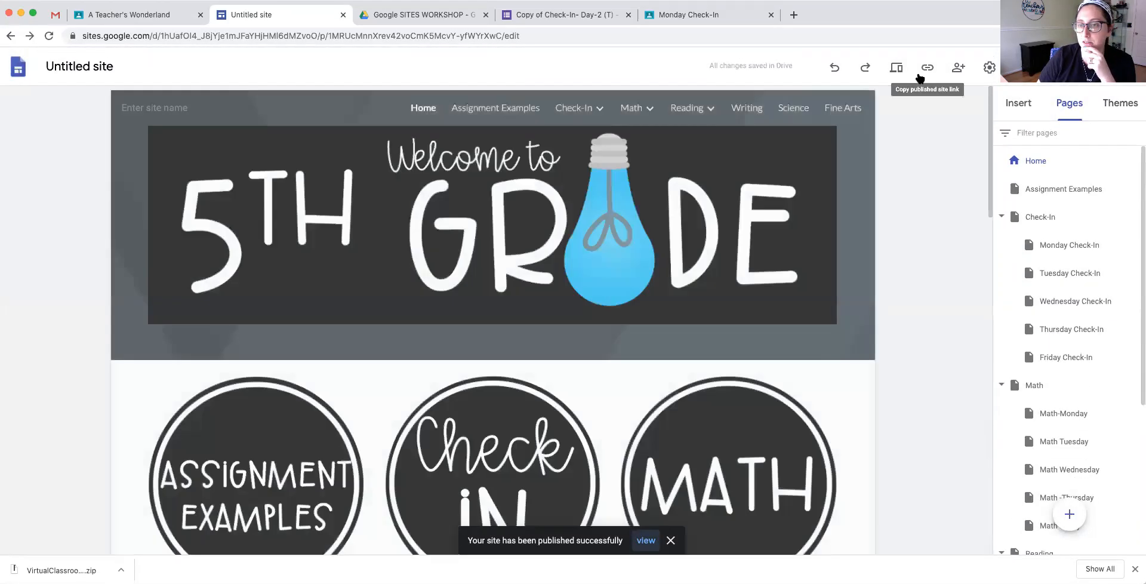
{"action": "left_click", "coordinate": [920, 77]}
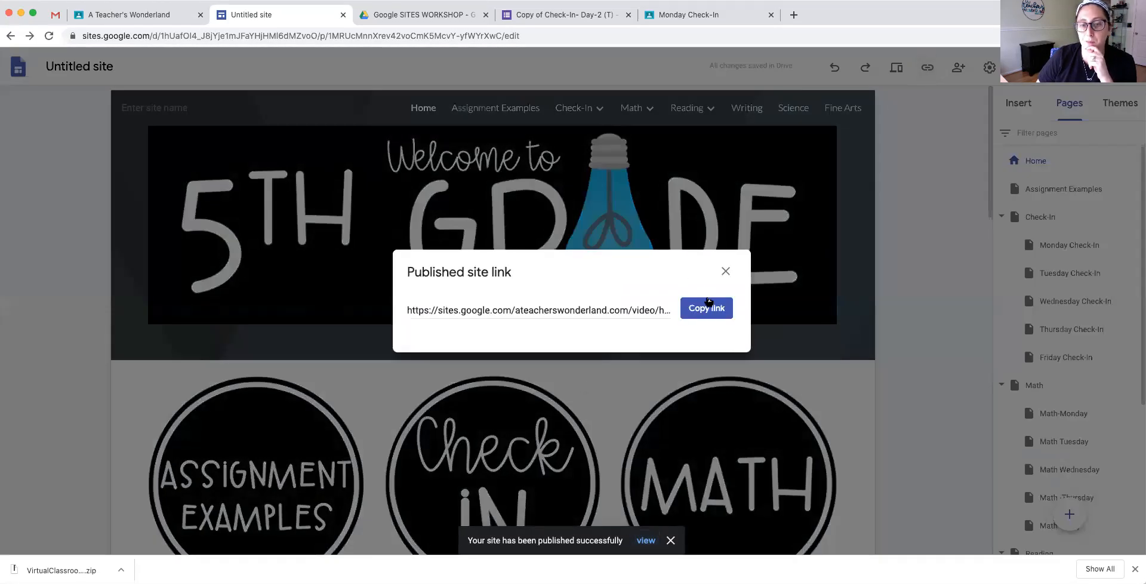
{"action": "left_click", "coordinate": [727, 272]}
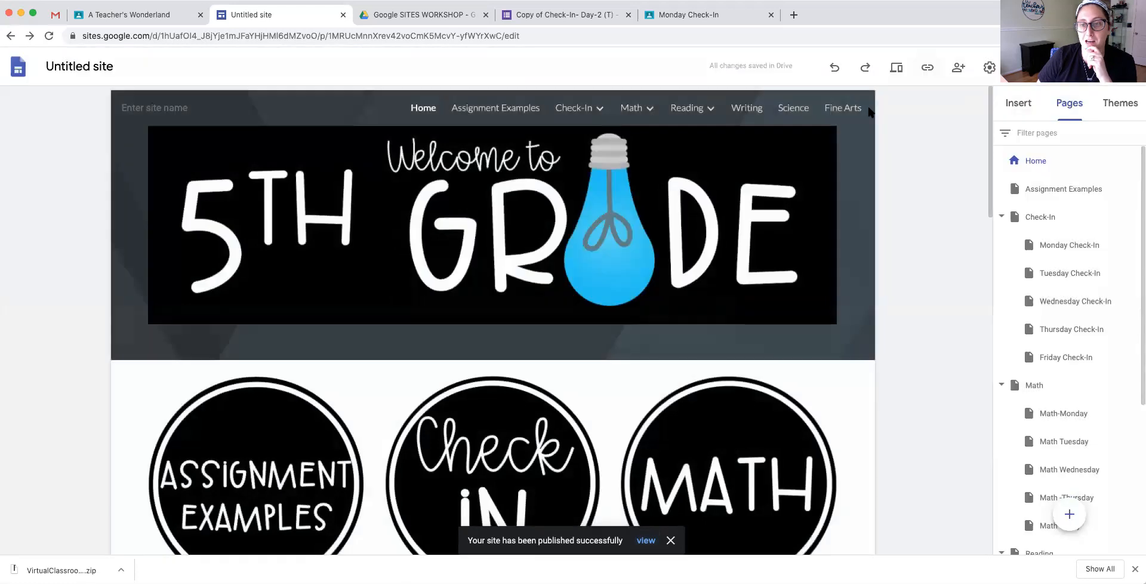
Preview the site, follow the Google Meet Code image's link and close the opened Meet page.
{"action": "left_click", "coordinate": [897, 68]}
{"action": "scroll", "coordinate": [497, 249], "scroll_direction": "down", "scroll_amount": 10}
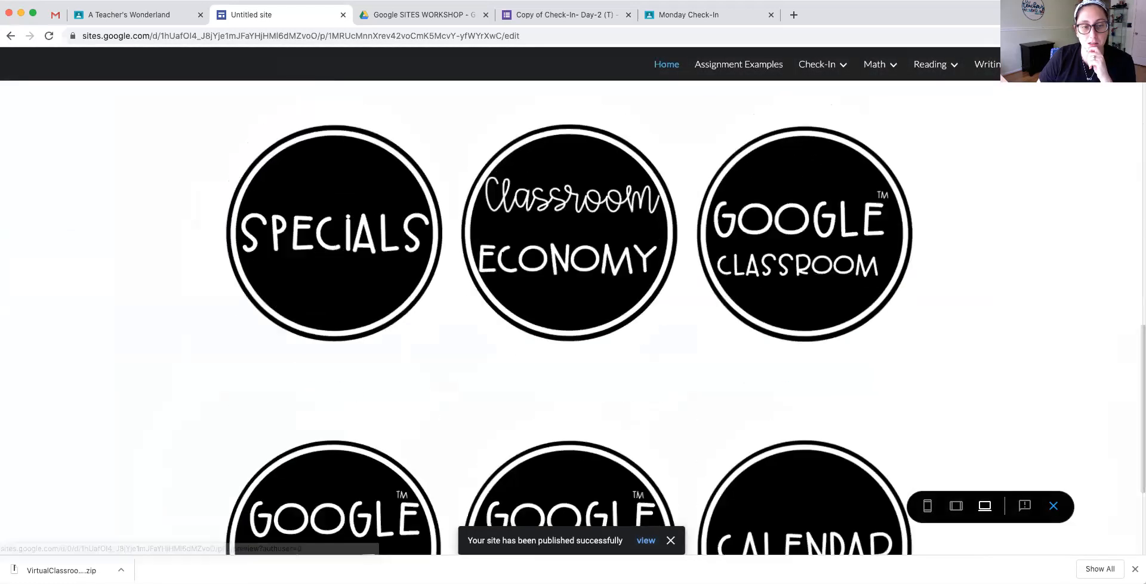
{"action": "left_click", "coordinate": [352, 326]}
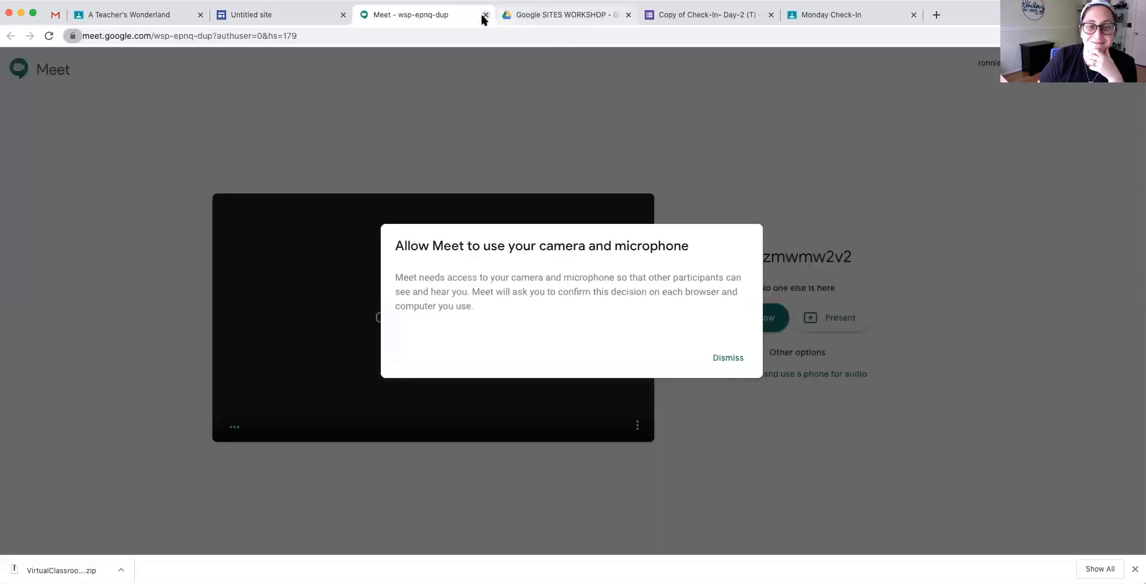
{"action": "left_click", "coordinate": [485, 15]}
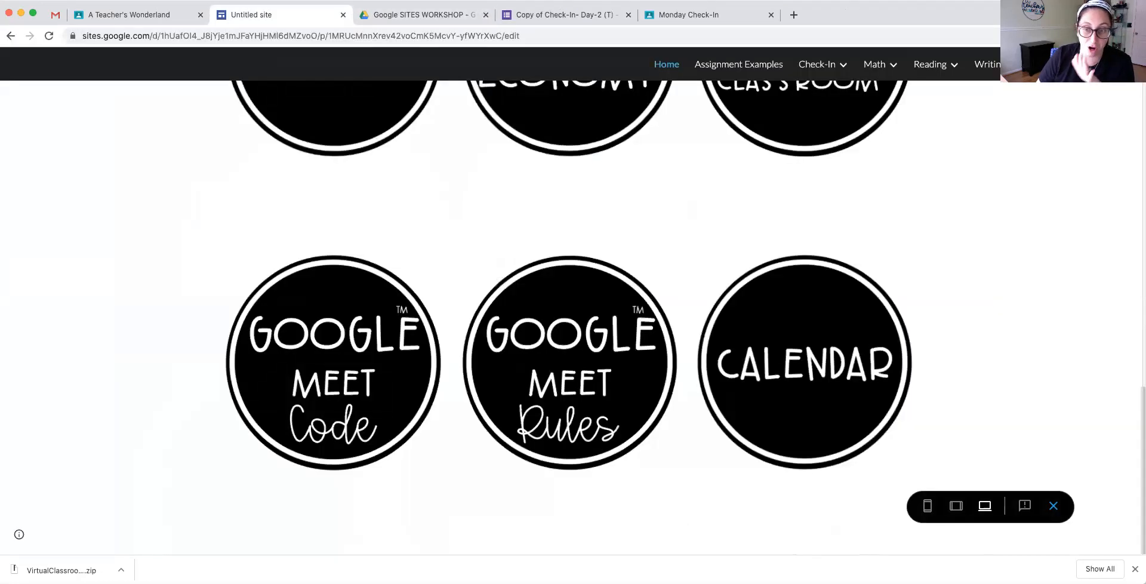
{"action": "scroll", "coordinate": [624, 338], "scroll_direction": "up", "scroll_amount": 3}
{"action": "scroll", "coordinate": [625, 337], "scroll_direction": "down", "scroll_amount": 3}
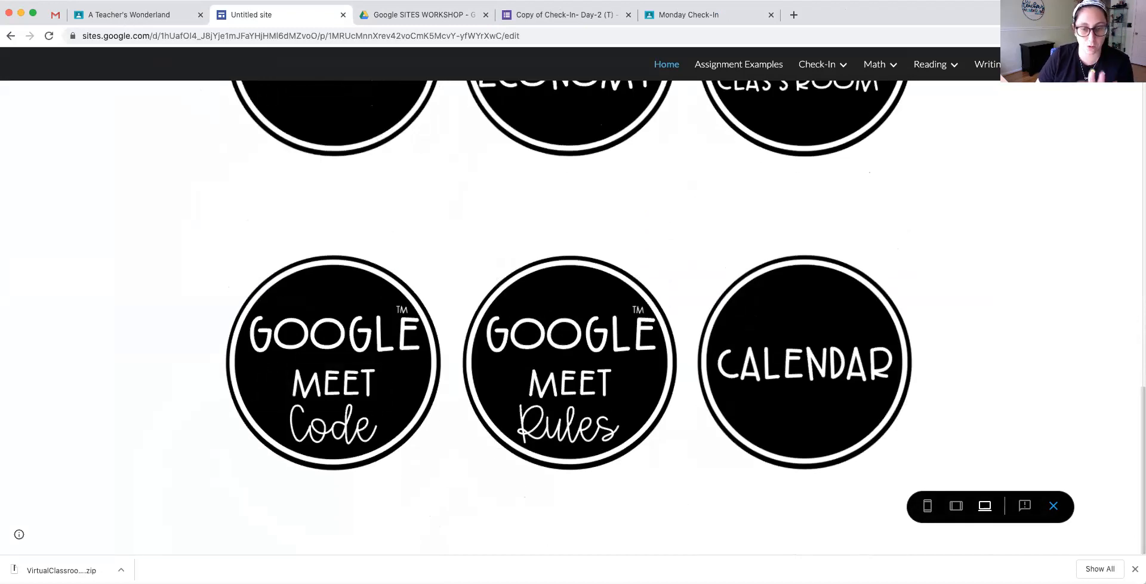
{"action": "scroll", "coordinate": [567, 311], "scroll_direction": "up", "scroll_amount": 10}
{"action": "scroll", "coordinate": [567, 310], "scroll_direction": "down", "scroll_amount": 5}
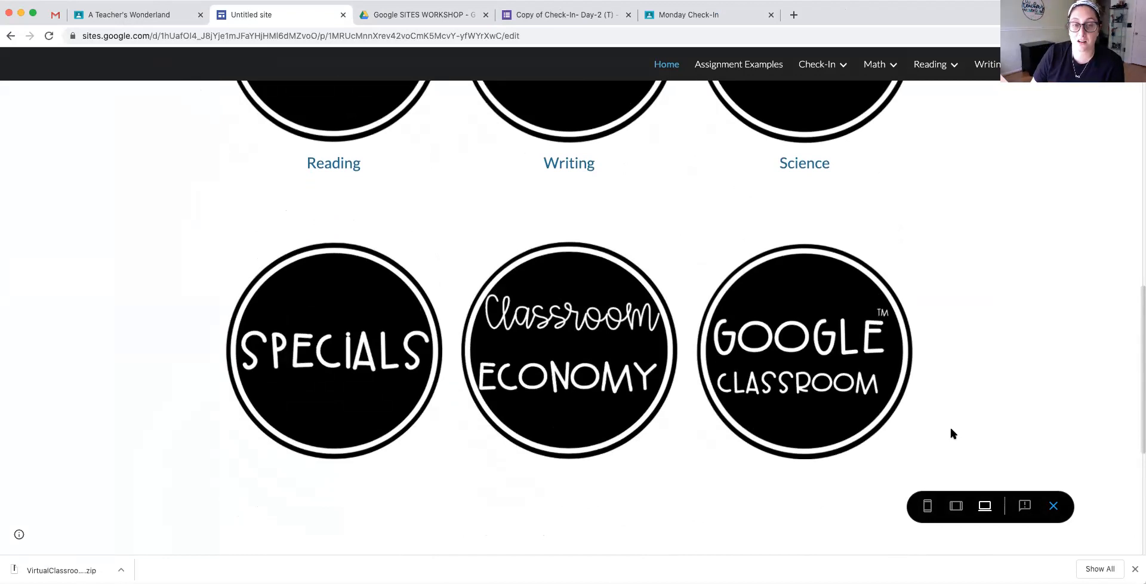
Exit the site preview and return to the Home page in the editor.
{"action": "scroll", "coordinate": [453, 321], "scroll_direction": "up", "scroll_amount": 10}
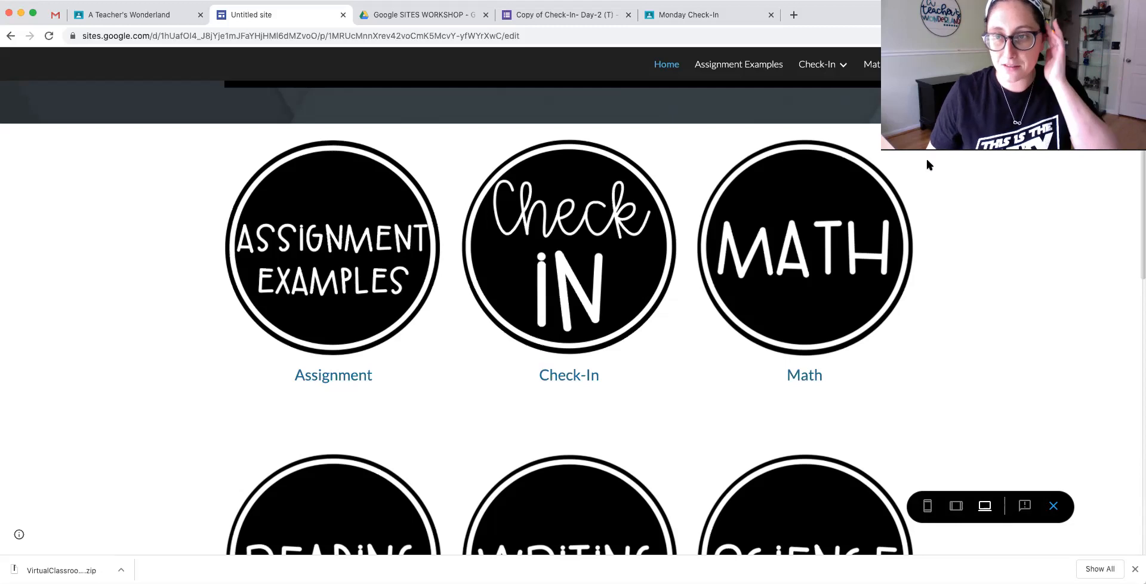
{"action": "key", "text": "super+l"}
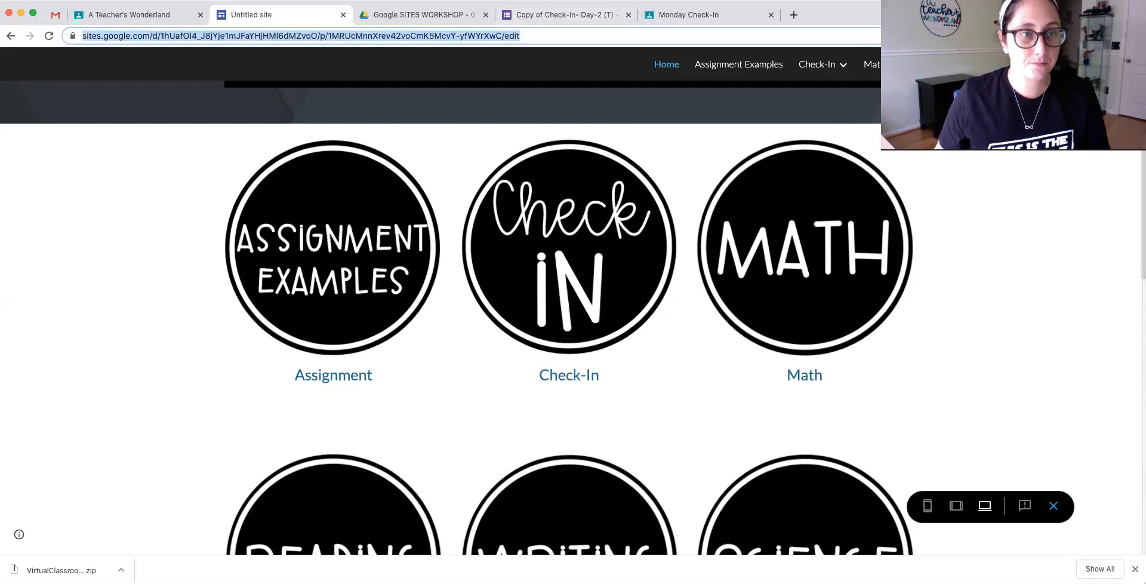
{"action": "left_click", "coordinate": [11, 36]}
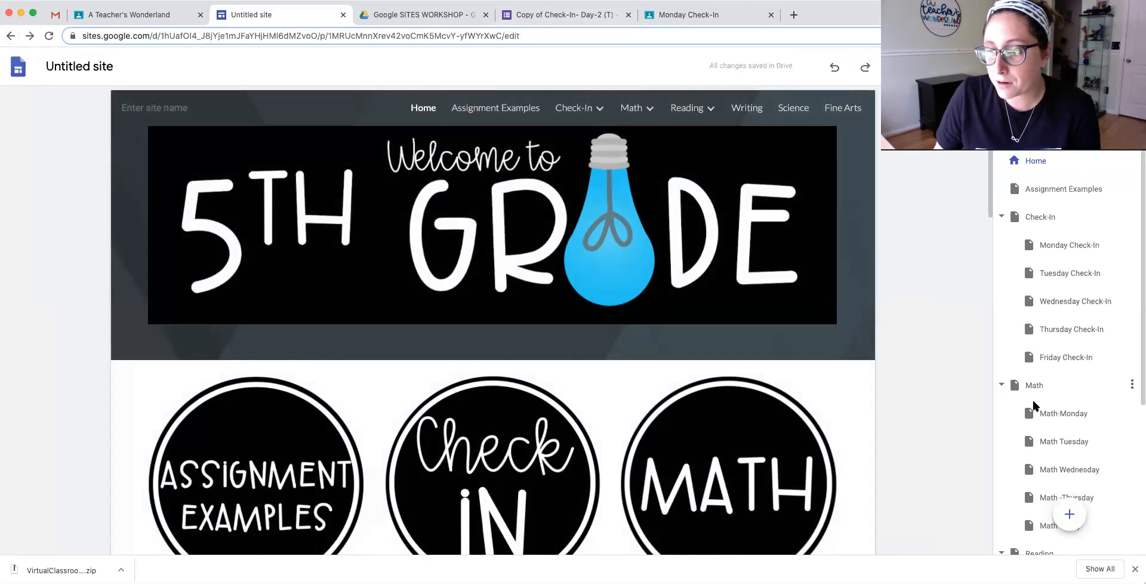
Link the Home page's Math image to the site's Math page.
{"action": "left_click", "coordinate": [725, 412]}
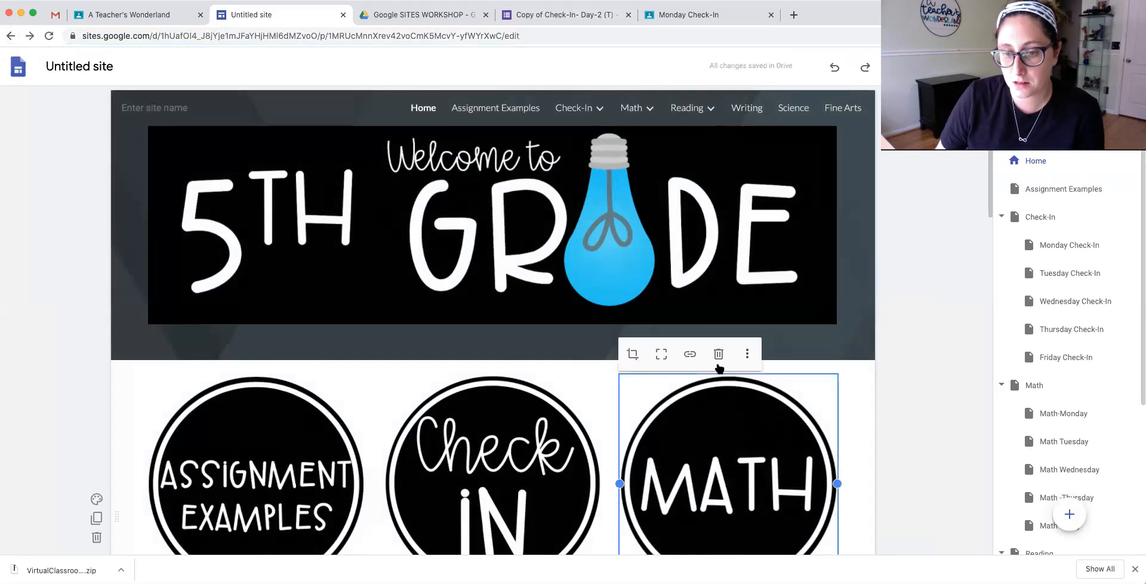
{"action": "left_click", "coordinate": [690, 354]}
{"action": "scroll", "coordinate": [691, 410], "scroll_direction": "down", "scroll_amount": 5}
{"action": "left_click", "coordinate": [686, 391]}
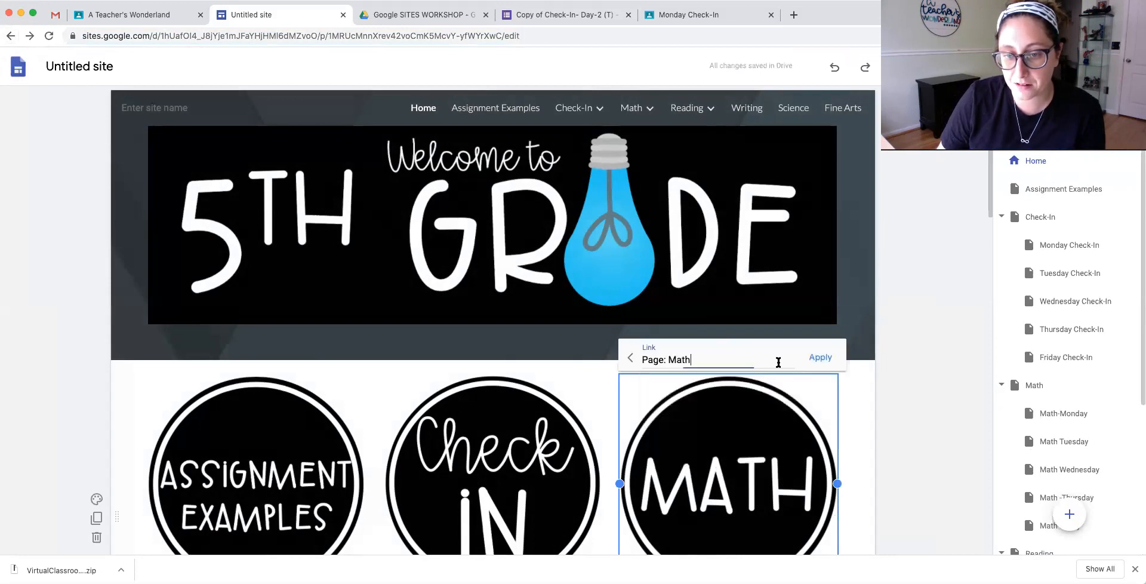
{"action": "left_click", "coordinate": [817, 354]}
Open the Math page for editing and insert three rows of the layout with three images above text.
{"action": "left_click", "coordinate": [1044, 421]}
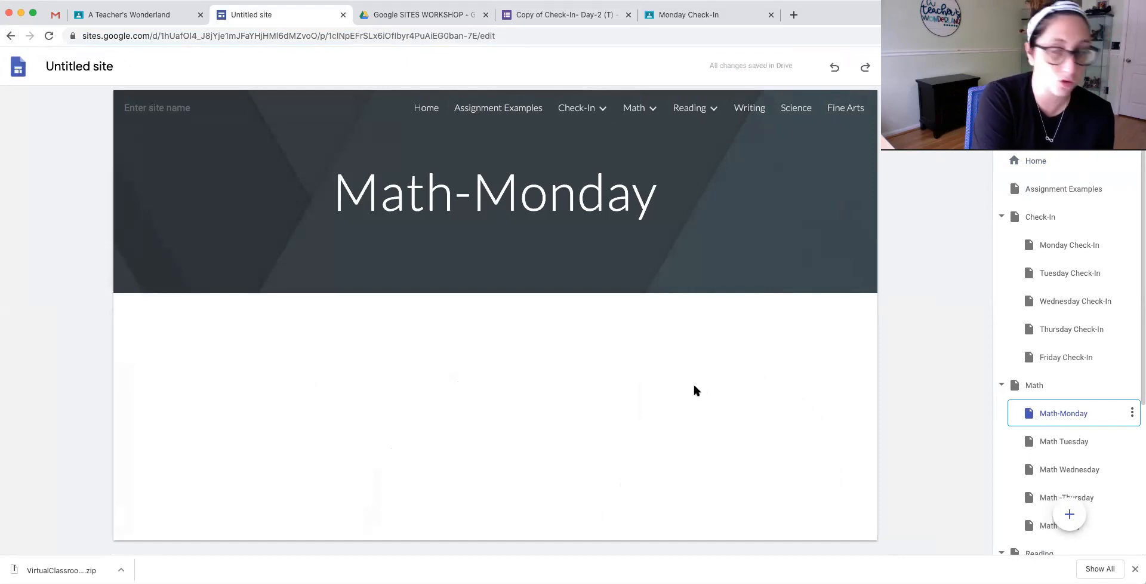
{"action": "left_click", "coordinate": [1039, 385]}
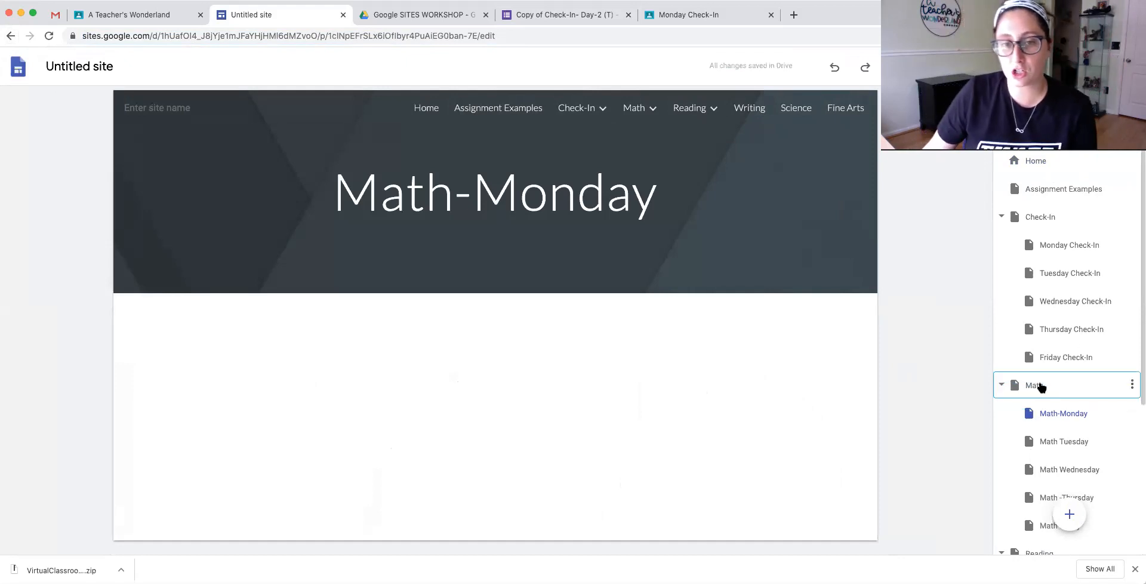
{"action": "left_click", "coordinate": [1018, 100]}
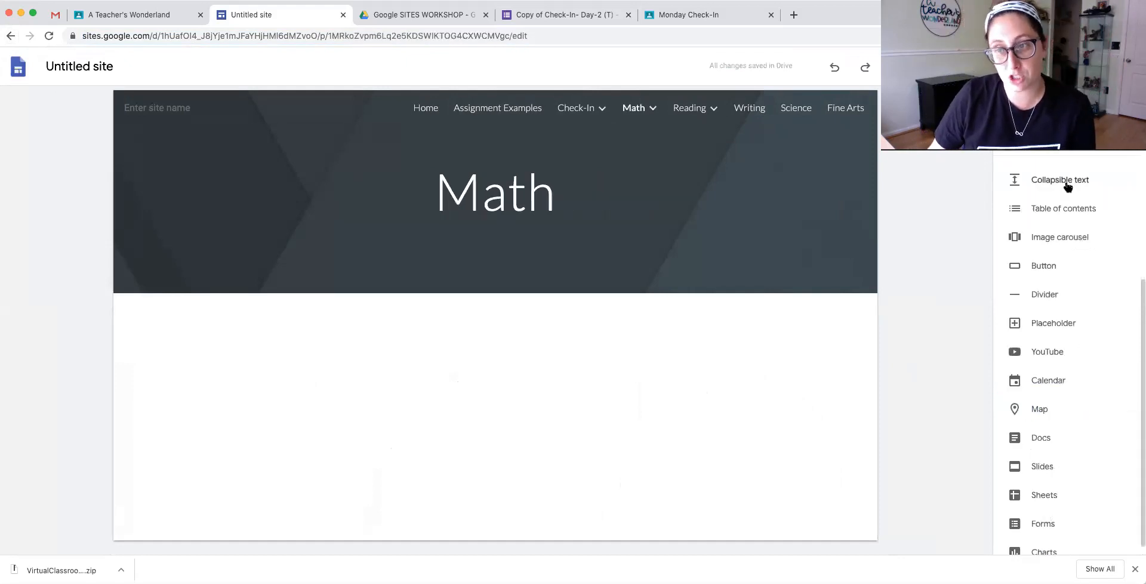
{"action": "scroll", "coordinate": [1104, 238], "scroll_direction": "up", "scroll_amount": 5}
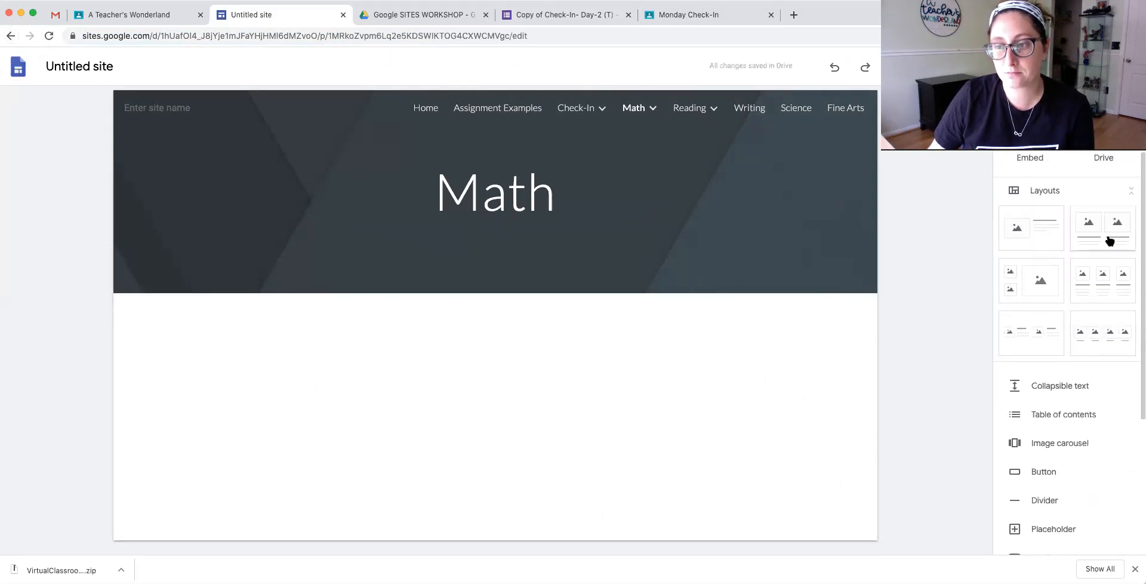
{"action": "left_click", "coordinate": [1111, 293]}
{"action": "left_click", "coordinate": [1111, 293]}
{"action": "left_click", "coordinate": [1110, 292]}
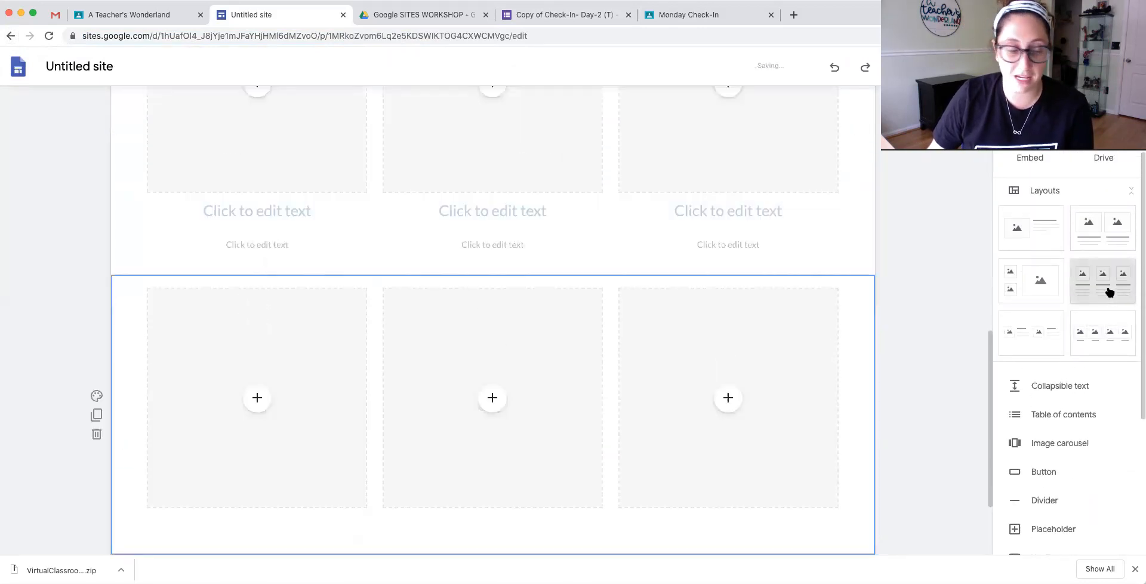
Fill the first row's image placeholders on the Math page with the Monday, Tuesday and Wednesday images, in that order across.
{"action": "scroll", "coordinate": [589, 314], "scroll_direction": "up", "scroll_amount": 10}
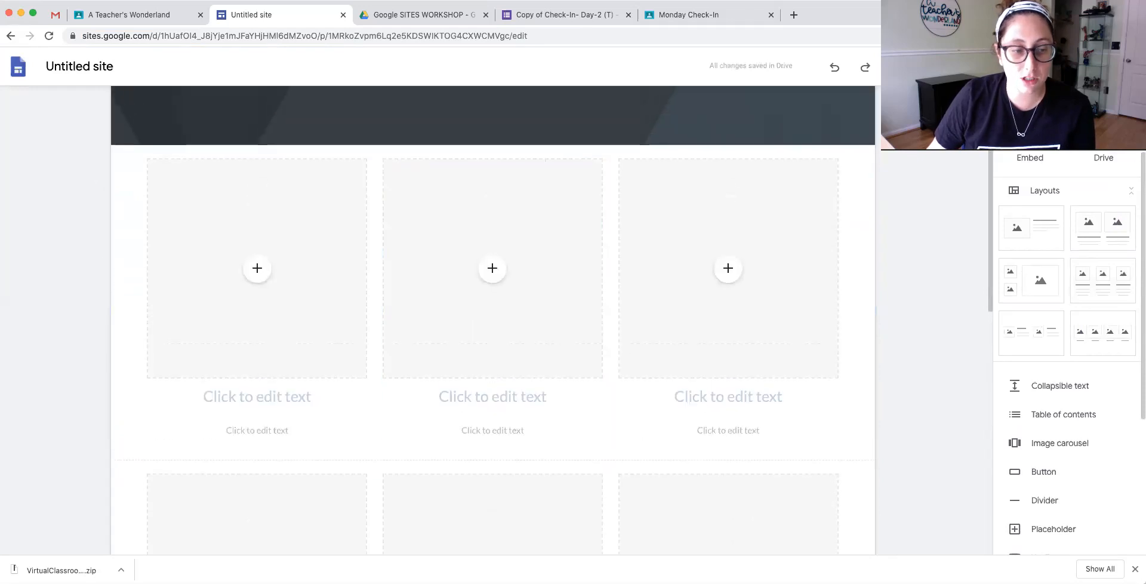
{"action": "left_click", "coordinate": [48, 572]}
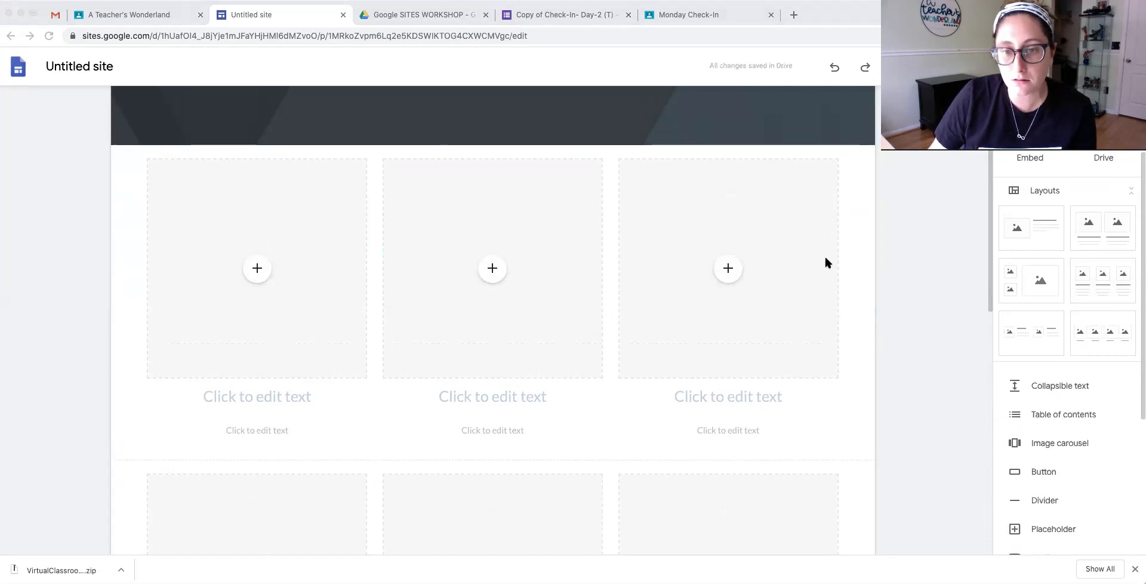
{"action": "left_click", "coordinate": [729, 202]}
{"action": "left_click", "coordinate": [152, 565]}
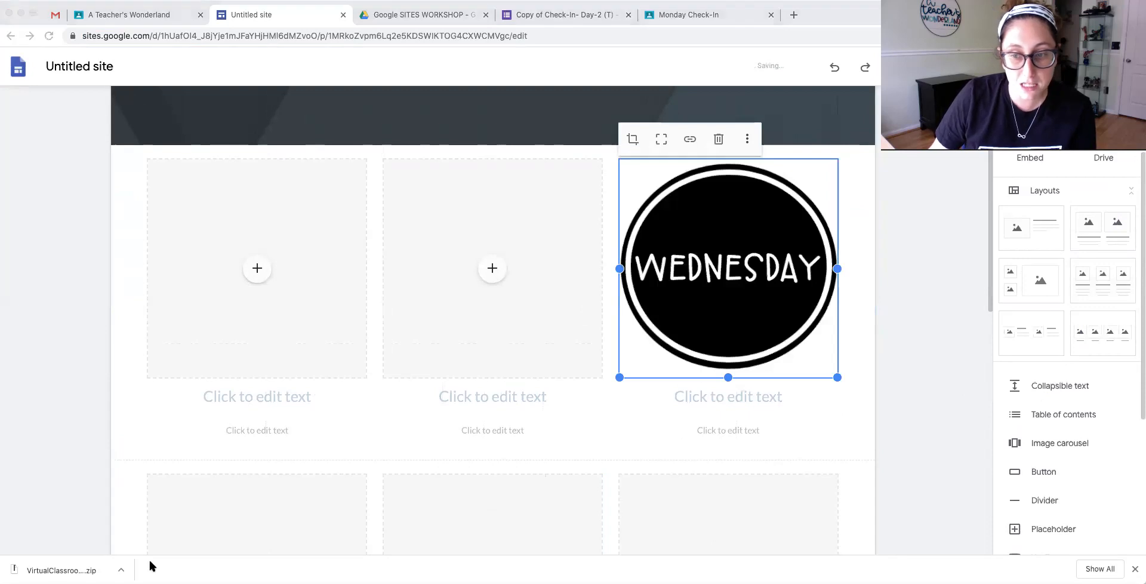
{"action": "left_click_drag", "start_coordinate": [1030, 383], "coordinate": [512, 229]}
{"action": "left_click", "coordinate": [93, 562]}
{"action": "left_click_drag", "start_coordinate": [1047, 369], "coordinate": [351, 282]}
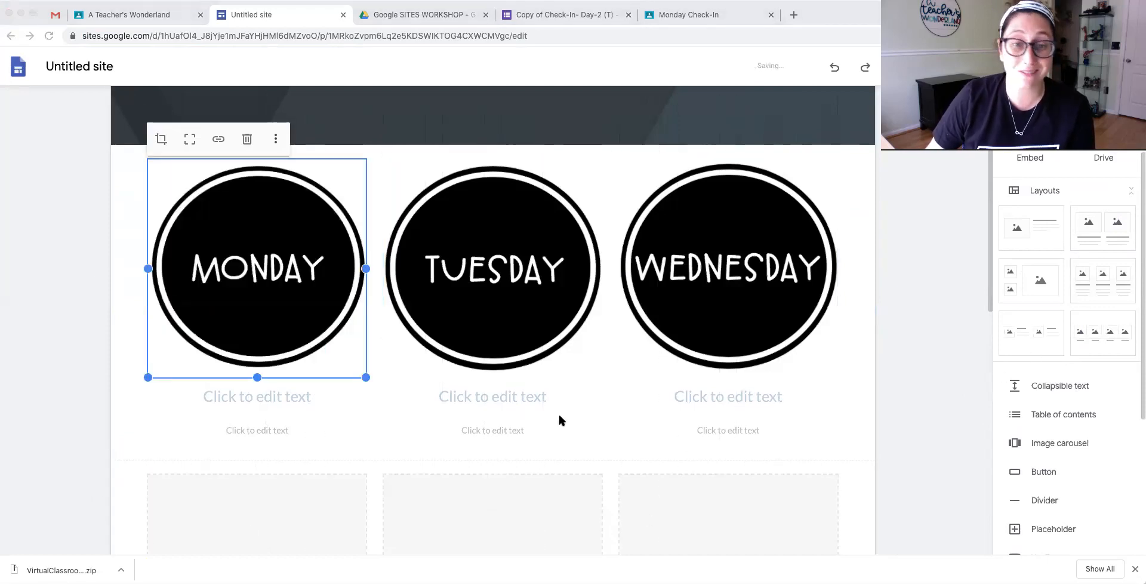
Place the Thursday and Friday images in the first two placeholders of the Math page's second row.
{"action": "scroll", "coordinate": [559, 418], "scroll_direction": "down", "scroll_amount": 3}
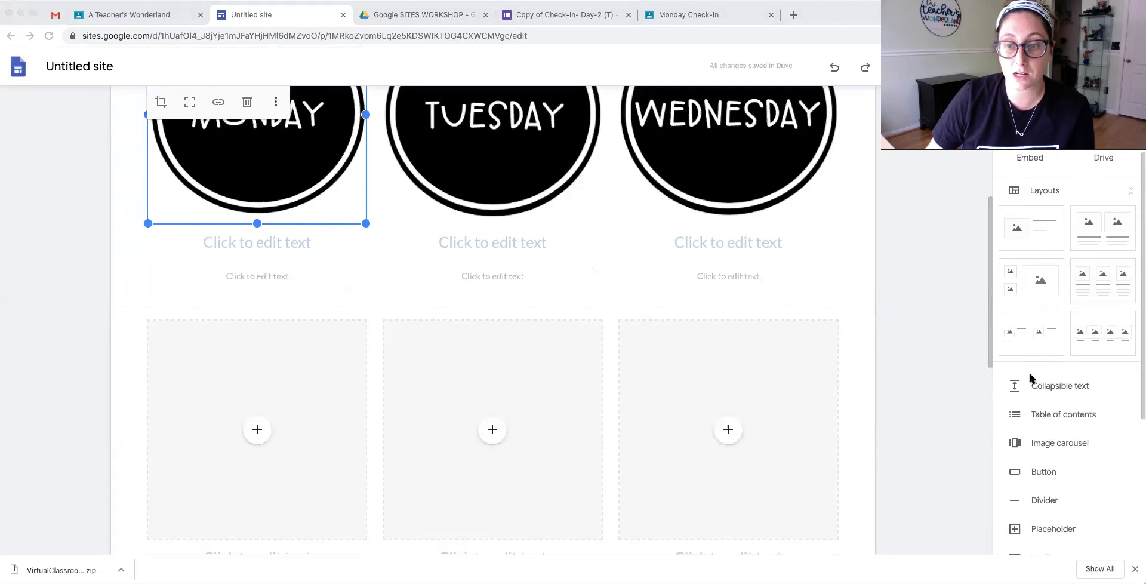
{"action": "left_click_drag", "start_coordinate": [901, 382], "coordinate": [214, 400]}
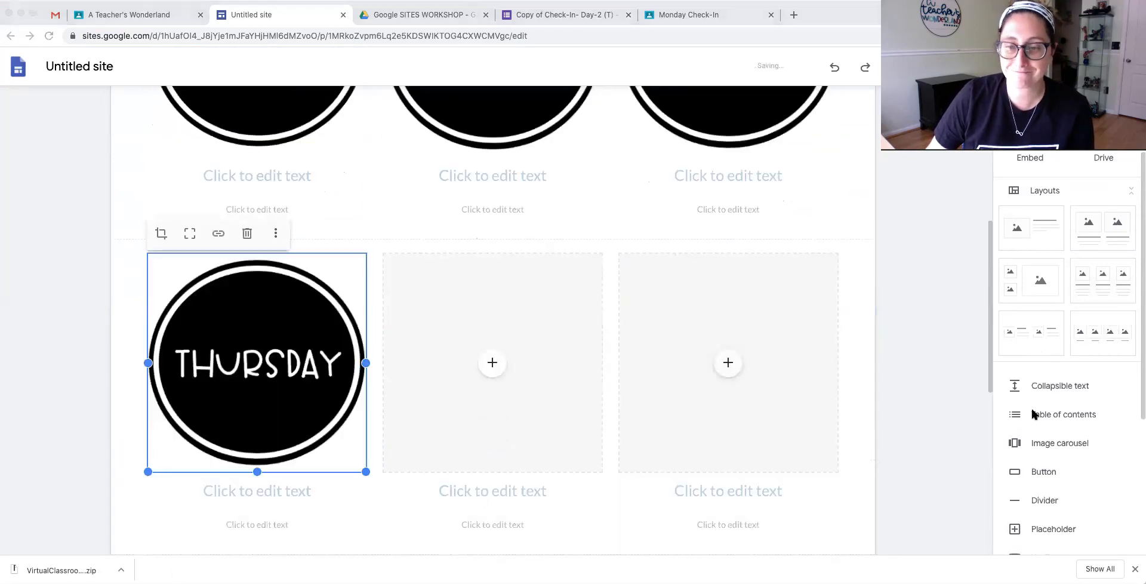
{"action": "left_click_drag", "start_coordinate": [882, 359], "coordinate": [512, 373]}
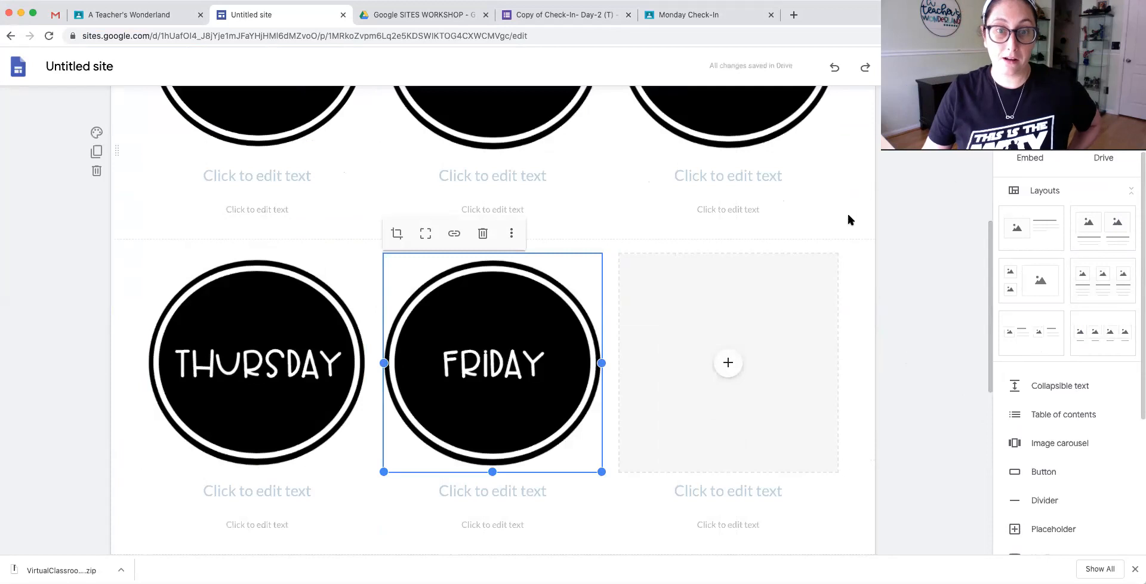
Link the Math page's Monday image to the Math-Monday page.
{"action": "scroll", "coordinate": [848, 214], "scroll_direction": "up", "scroll_amount": 5}
{"action": "left_click_drag", "start_coordinate": [268, 299], "coordinate": [344, 346]}
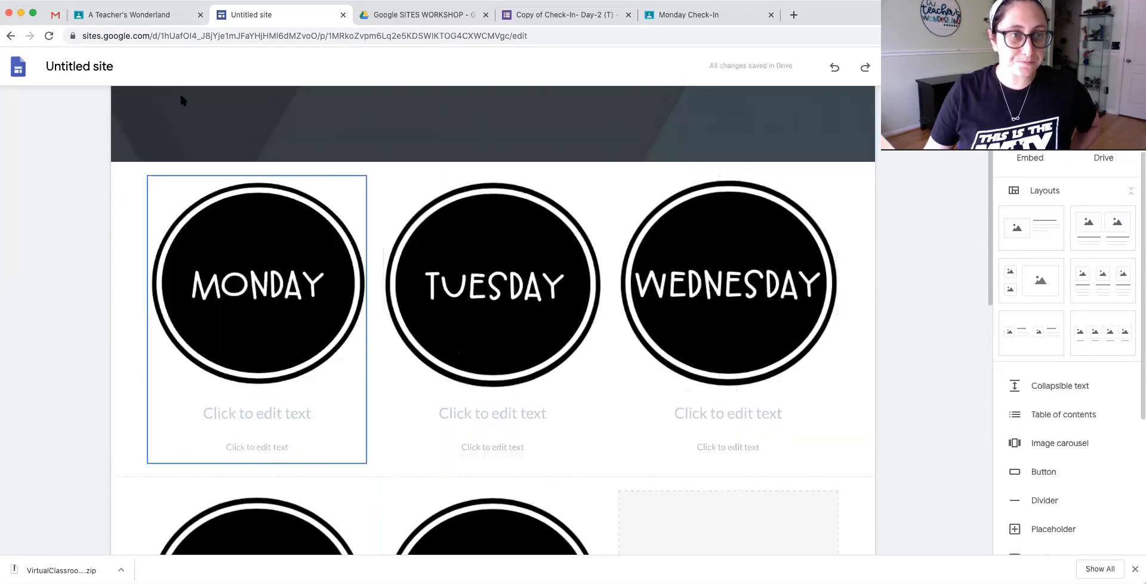
{"action": "left_click", "coordinate": [239, 191]}
{"action": "left_click", "coordinate": [239, 191]}
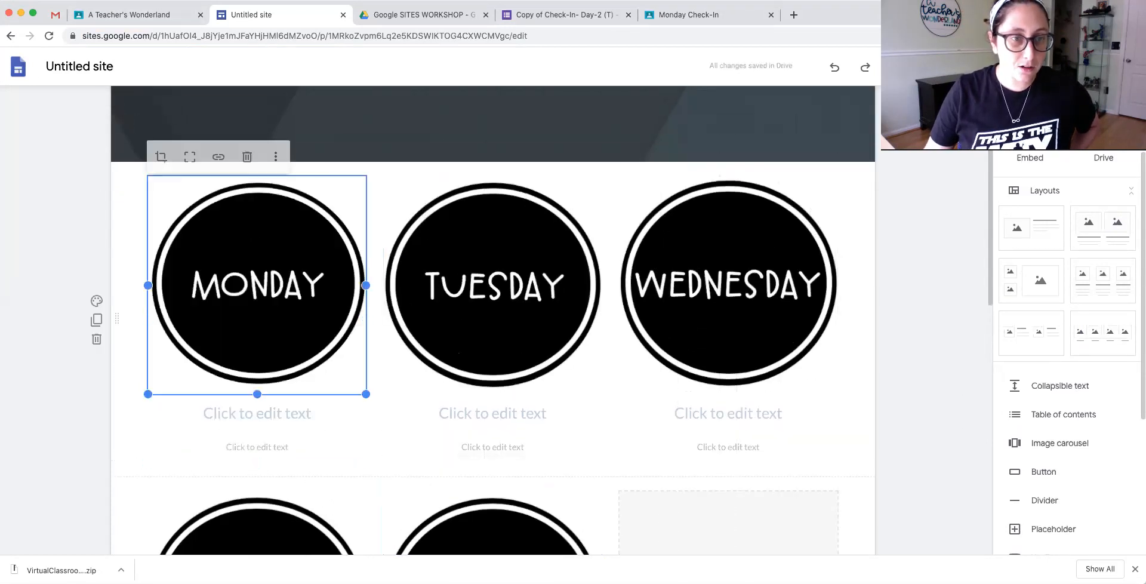
{"action": "left_click", "coordinate": [219, 156]}
{"action": "scroll", "coordinate": [228, 233], "scroll_direction": "down", "scroll_amount": 5}
{"action": "left_click", "coordinate": [227, 238]}
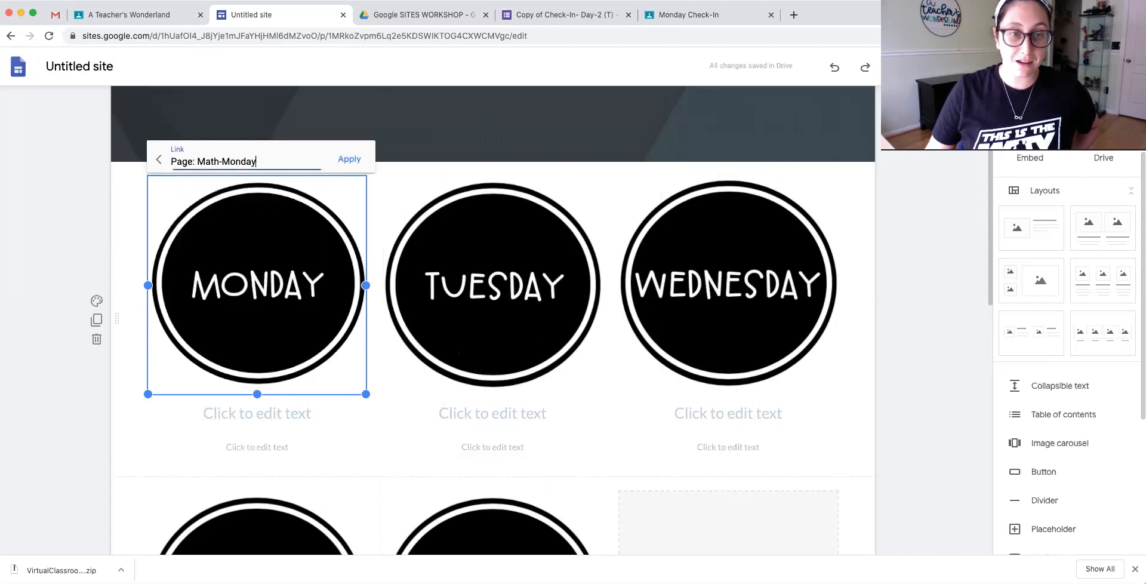
{"action": "left_click", "coordinate": [352, 159]}
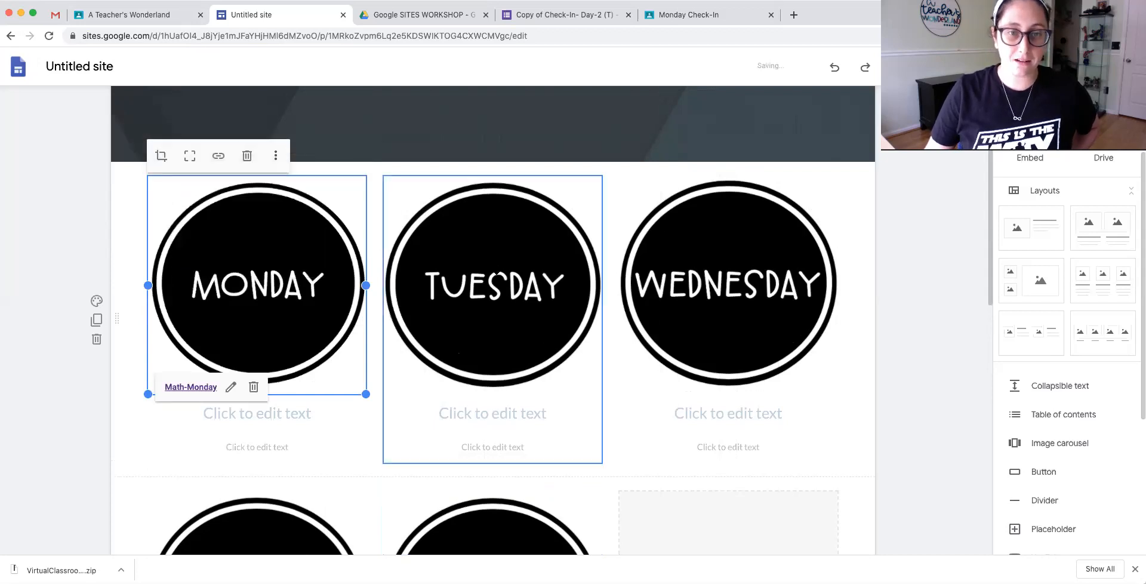
Link the Math page's Tuesday image to the Math Tuesday page.
{"action": "left_click", "coordinate": [467, 197]}
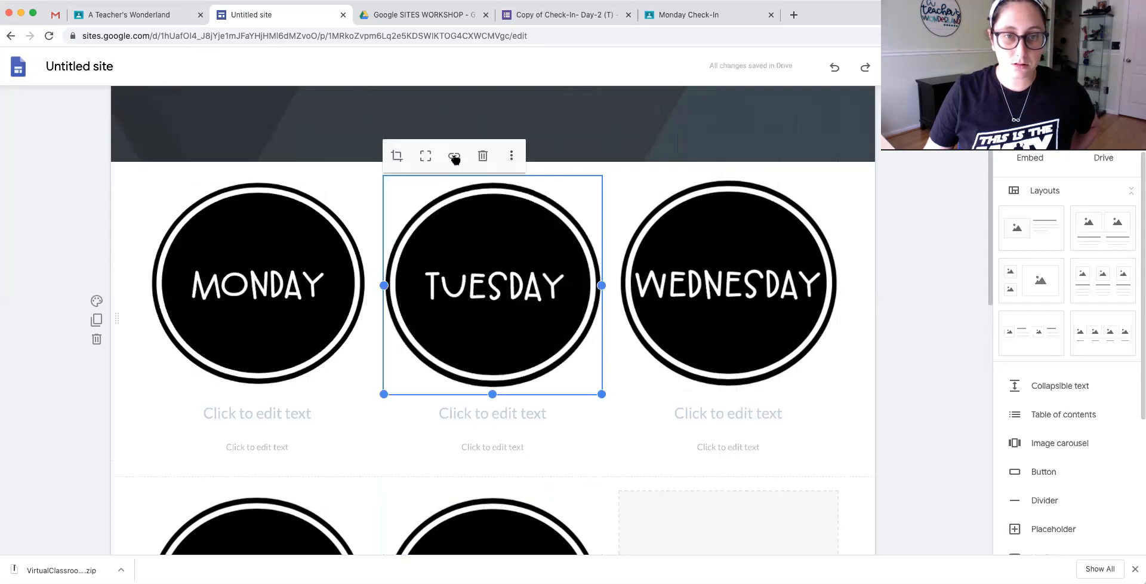
{"action": "left_click", "coordinate": [454, 157]}
{"action": "scroll", "coordinate": [455, 267], "scroll_direction": "down", "scroll_amount": 3}
{"action": "scroll", "coordinate": [460, 236], "scroll_direction": "down", "scroll_amount": 4}
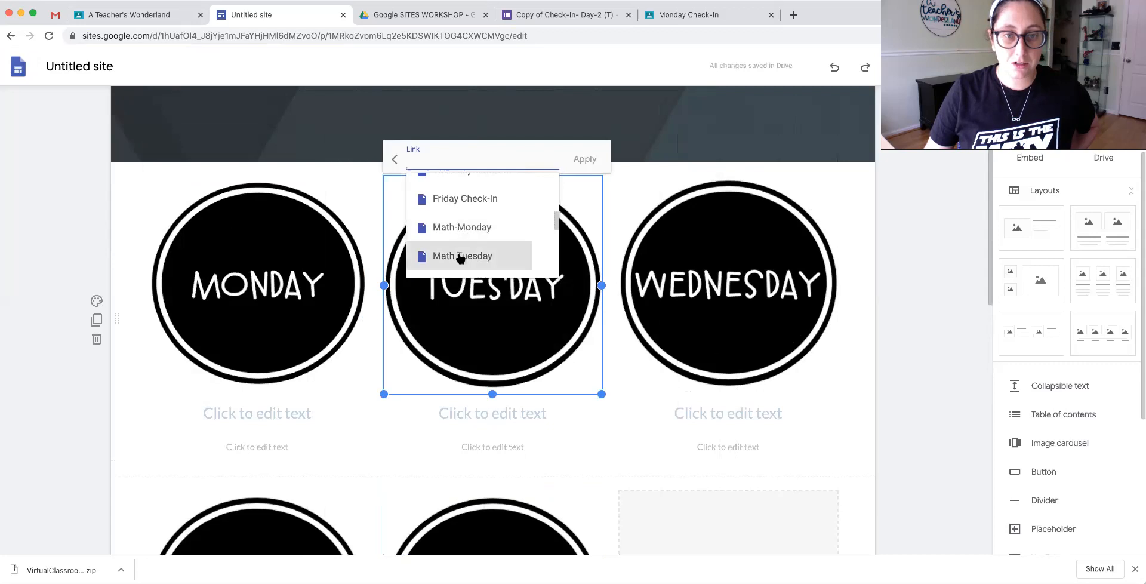
{"action": "left_click", "coordinate": [462, 255]}
{"action": "left_click", "coordinate": [581, 160]}
Link the Math page's Wednesday image to the Math Wednesday page.
{"action": "double_click", "coordinate": [740, 221]}
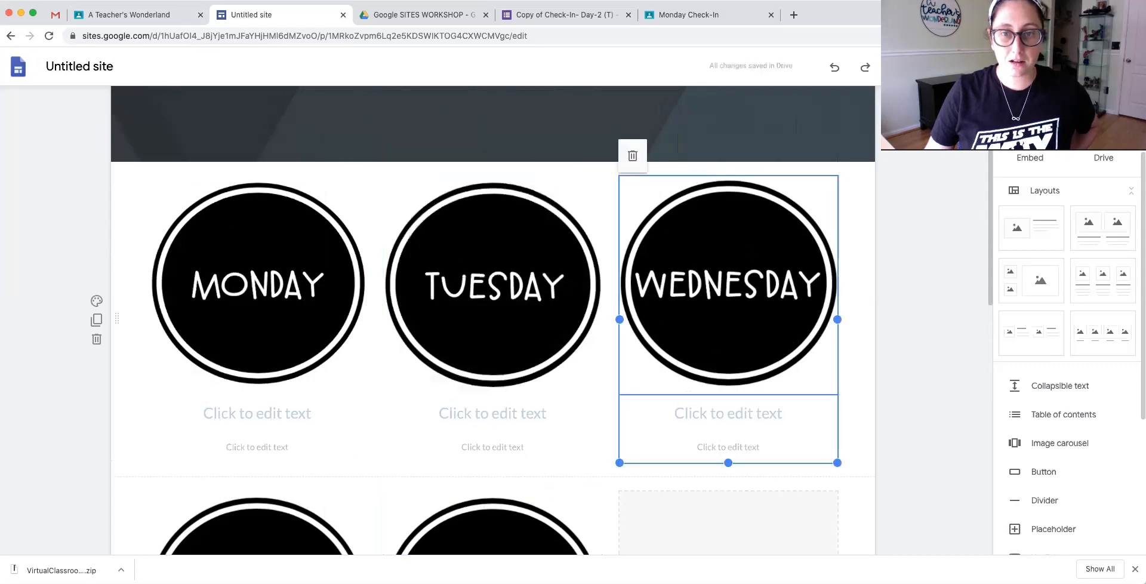
{"action": "left_click", "coordinate": [769, 155]}
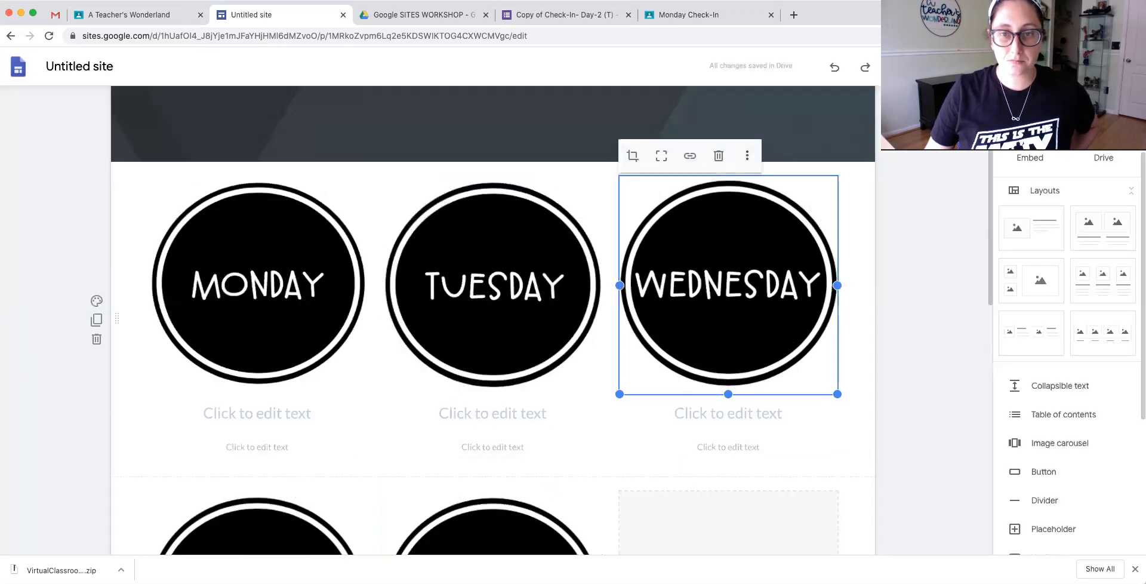
{"action": "left_click", "coordinate": [690, 156]}
{"action": "scroll", "coordinate": [725, 248], "scroll_direction": "down", "scroll_amount": 4}
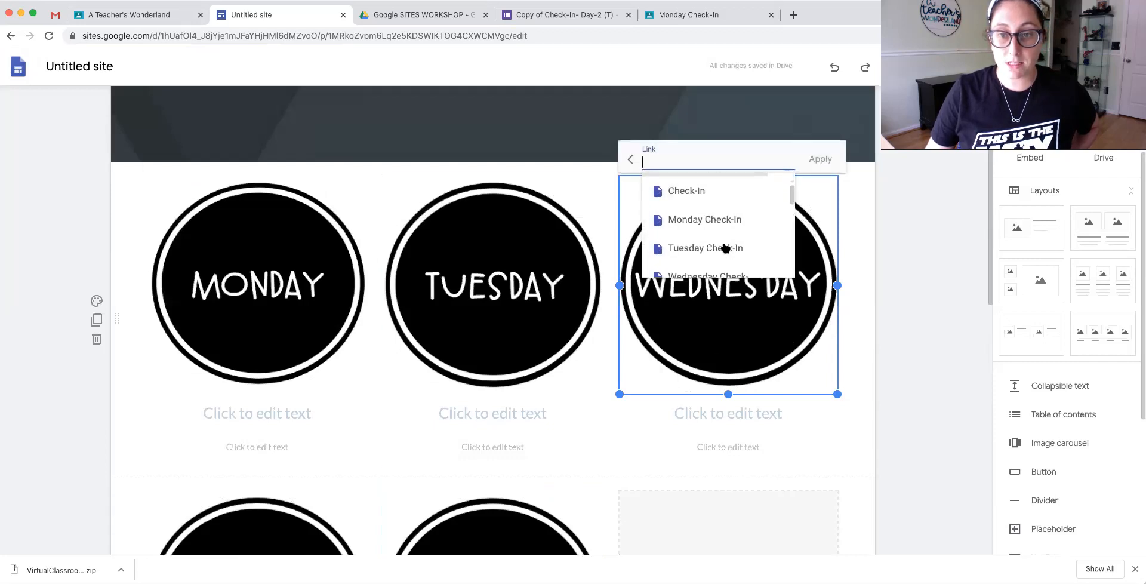
{"action": "scroll", "coordinate": [722, 236], "scroll_direction": "down", "scroll_amount": 5}
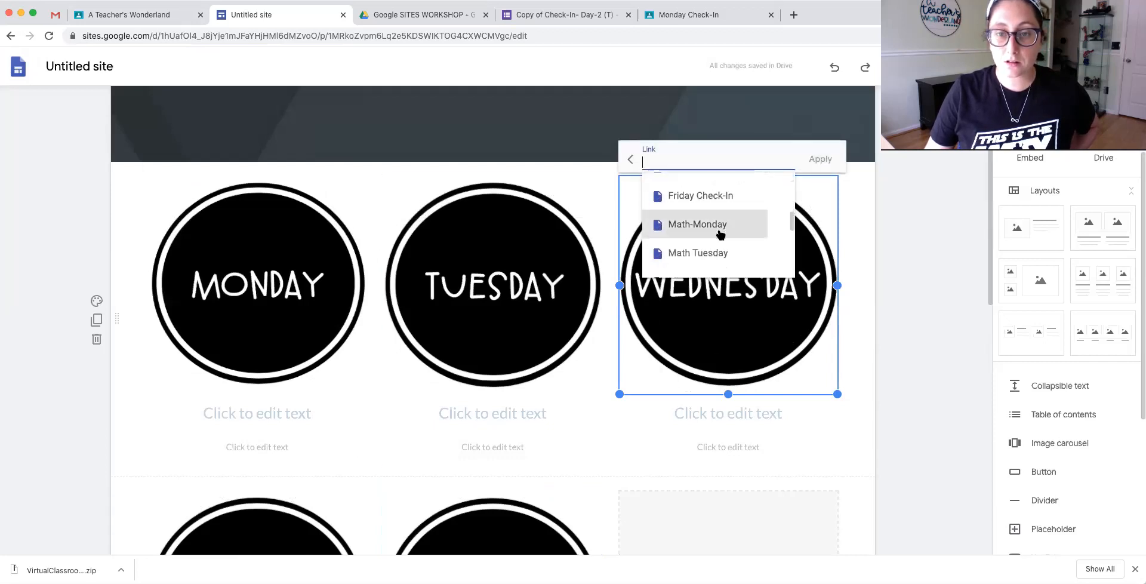
{"action": "left_click", "coordinate": [719, 232]}
{"action": "left_click", "coordinate": [819, 160]}
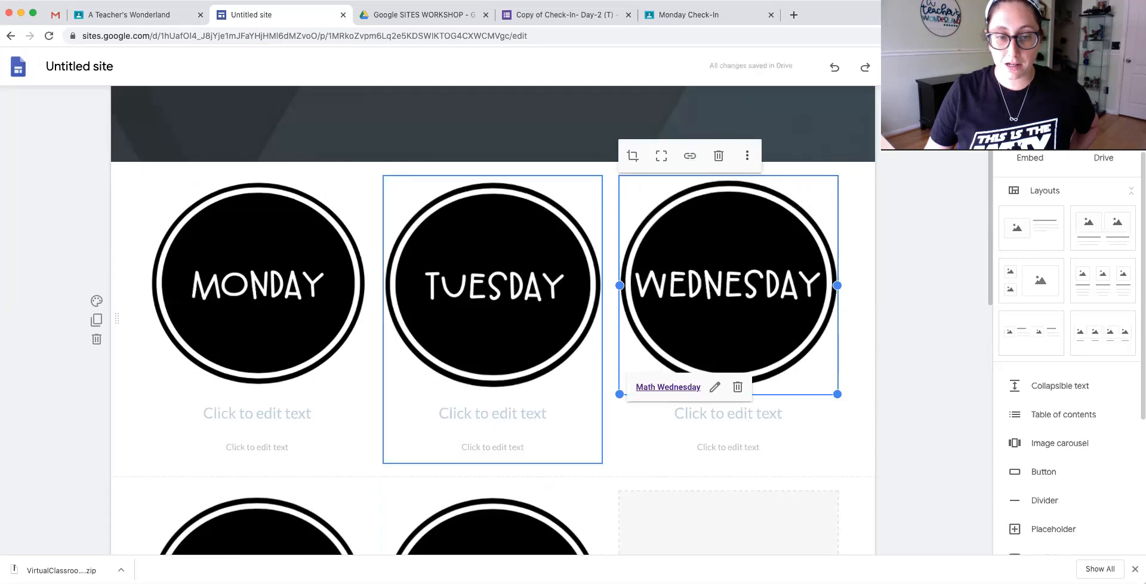
Link the Math page's Thursday image to the Math -Thursday page.
{"action": "scroll", "coordinate": [492, 310], "scroll_direction": "down", "scroll_amount": 4}
{"action": "left_click", "coordinate": [256, 364]}
{"action": "left_click", "coordinate": [253, 258]}
{"action": "left_click", "coordinate": [218, 237]}
{"action": "scroll", "coordinate": [222, 268], "scroll_direction": "down", "scroll_amount": 5}
{"action": "scroll", "coordinate": [222, 271], "scroll_direction": "down", "scroll_amount": 2}
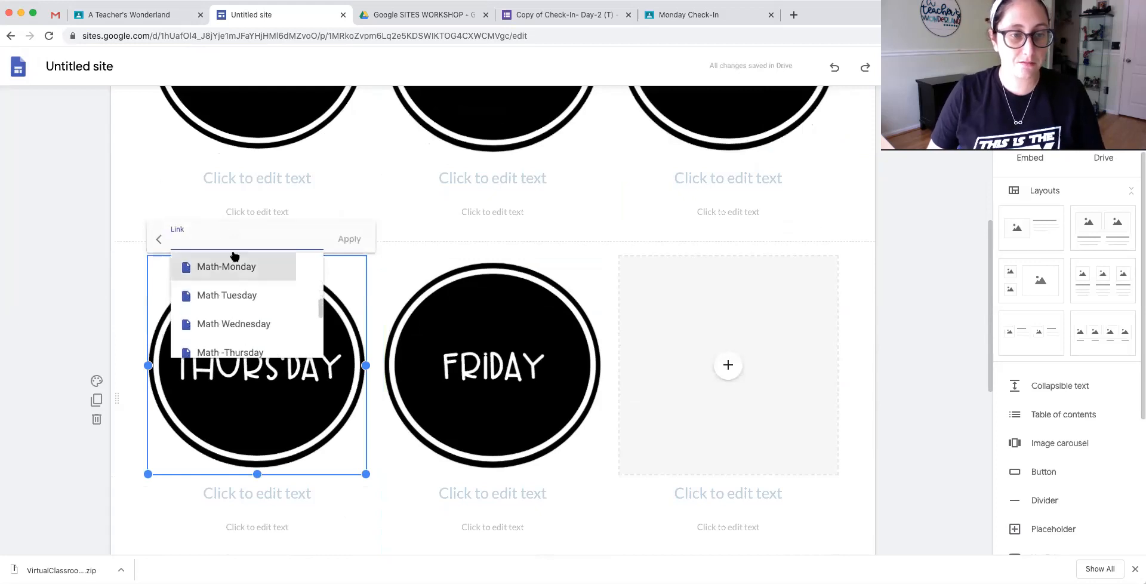
{"action": "left_click", "coordinate": [234, 346]}
{"action": "left_click", "coordinate": [349, 239]}
Link the Math page's Friday image to the Math-Friday page.
{"action": "left_click", "coordinate": [417, 258]}
{"action": "left_click", "coordinate": [454, 238]}
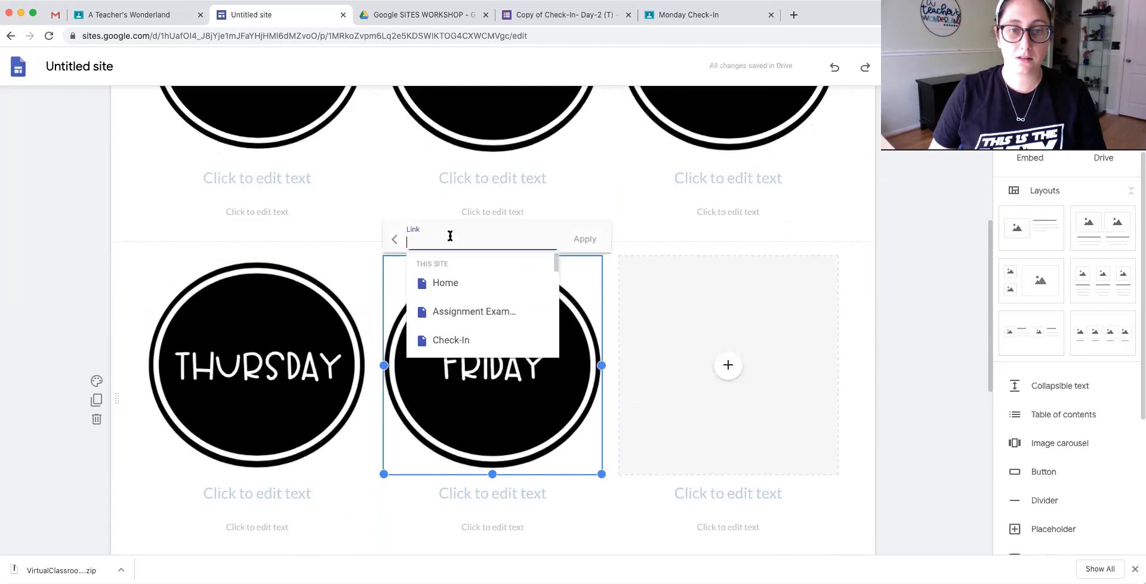
{"action": "scroll", "coordinate": [451, 305], "scroll_direction": "down", "scroll_amount": 6}
{"action": "scroll", "coordinate": [451, 304], "scroll_direction": "down", "scroll_amount": 4}
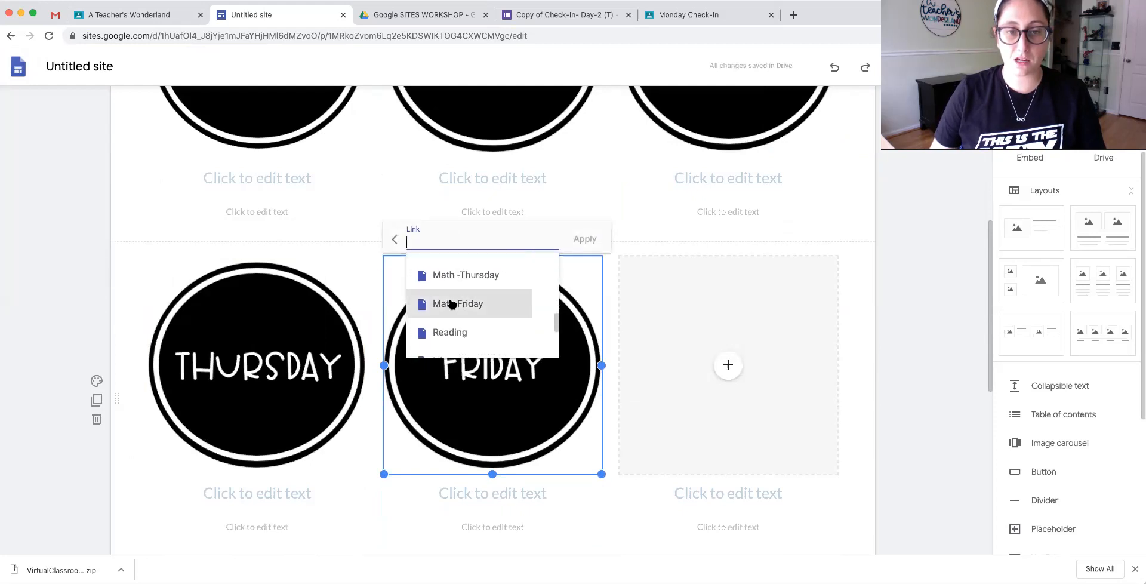
{"action": "left_click", "coordinate": [451, 303]}
{"action": "left_click", "coordinate": [586, 238]}
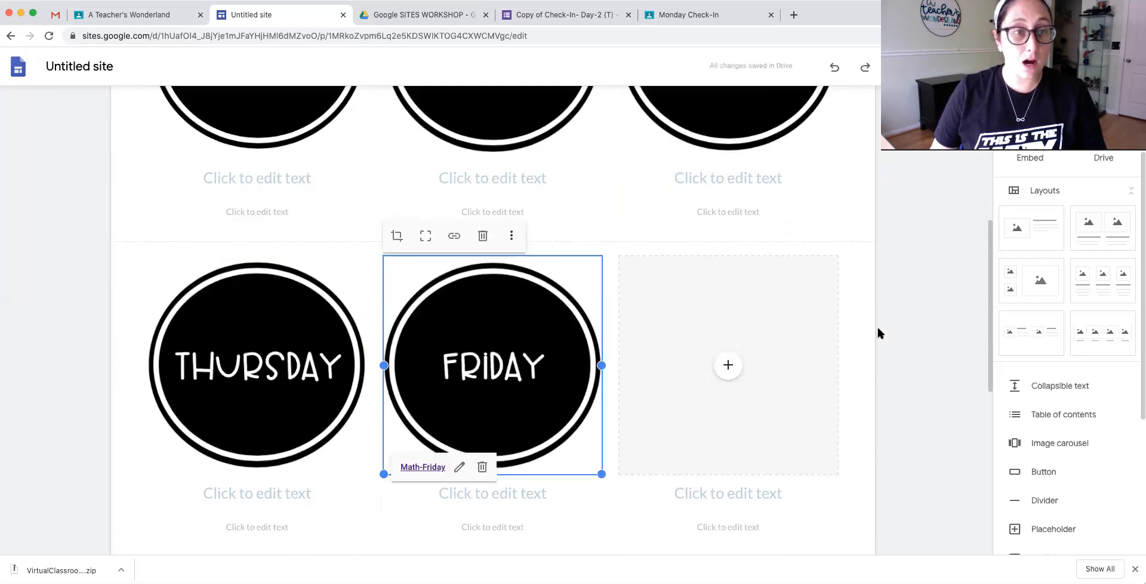
Place the Enrichment Links image in the empty slot beside Friday on the Math page and delete the leftover placeholder beneath it.
{"action": "scroll", "coordinate": [878, 328], "scroll_direction": "down", "scroll_amount": 3}
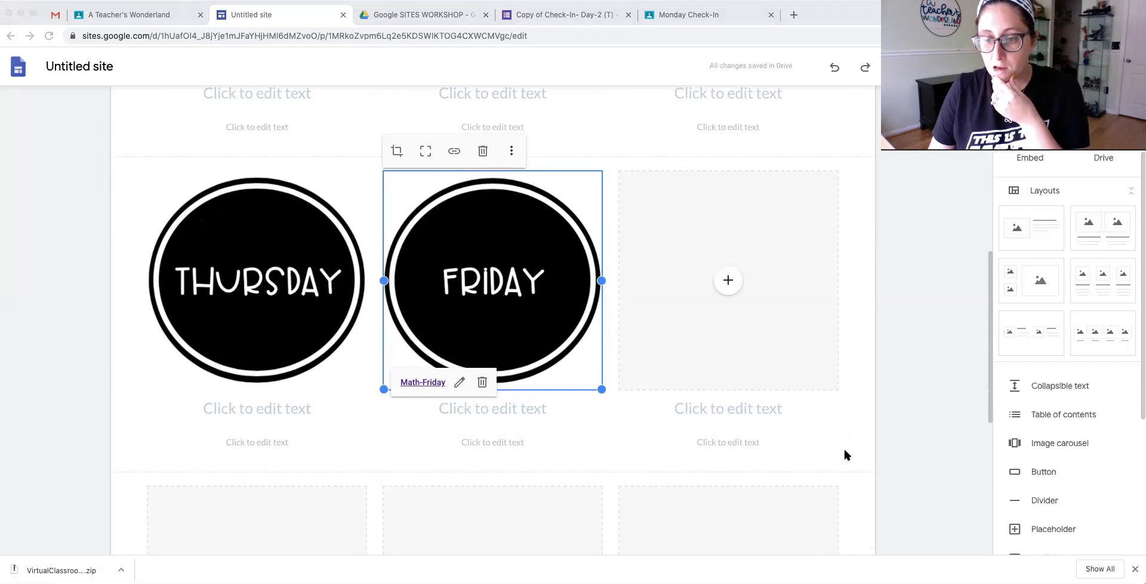
{"action": "left_click_drag", "start_coordinate": [835, 433], "coordinate": [692, 191]}
{"action": "left_click", "coordinate": [786, 464]}
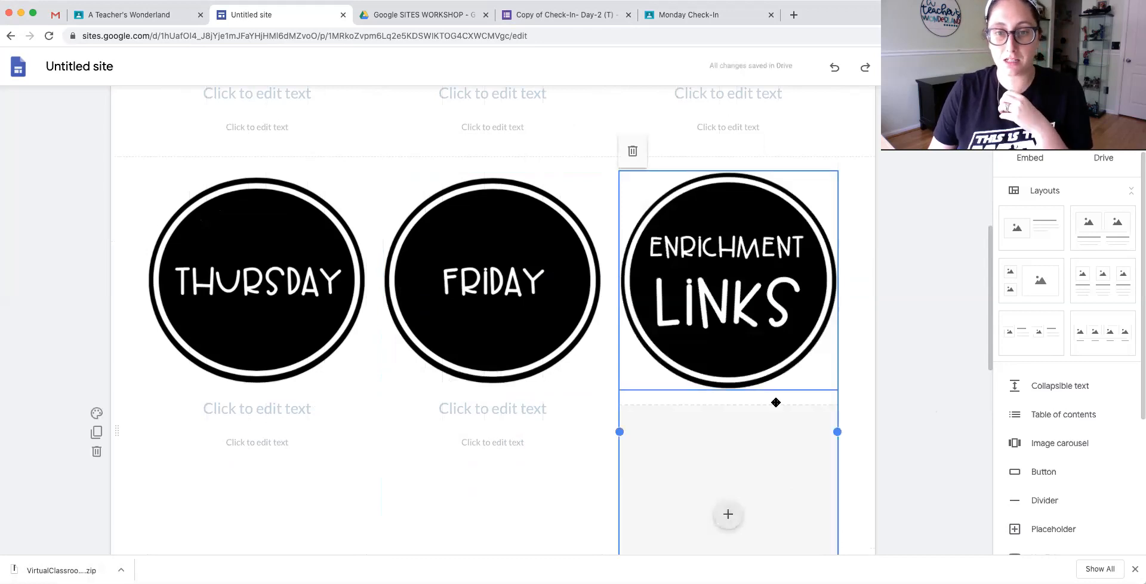
{"action": "left_click", "coordinate": [737, 439]}
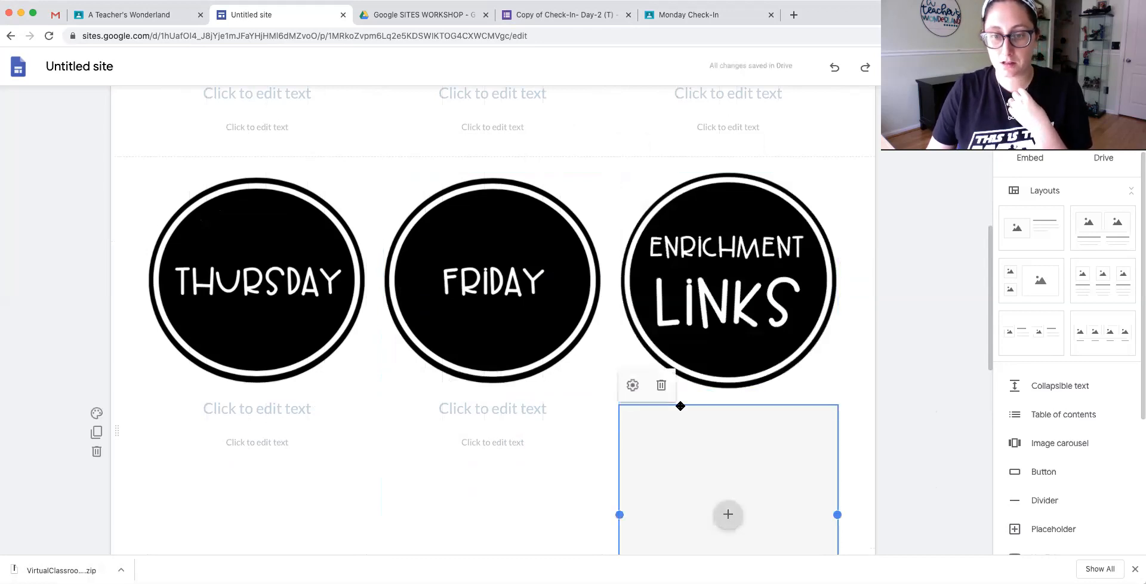
{"action": "left_click", "coordinate": [662, 389]}
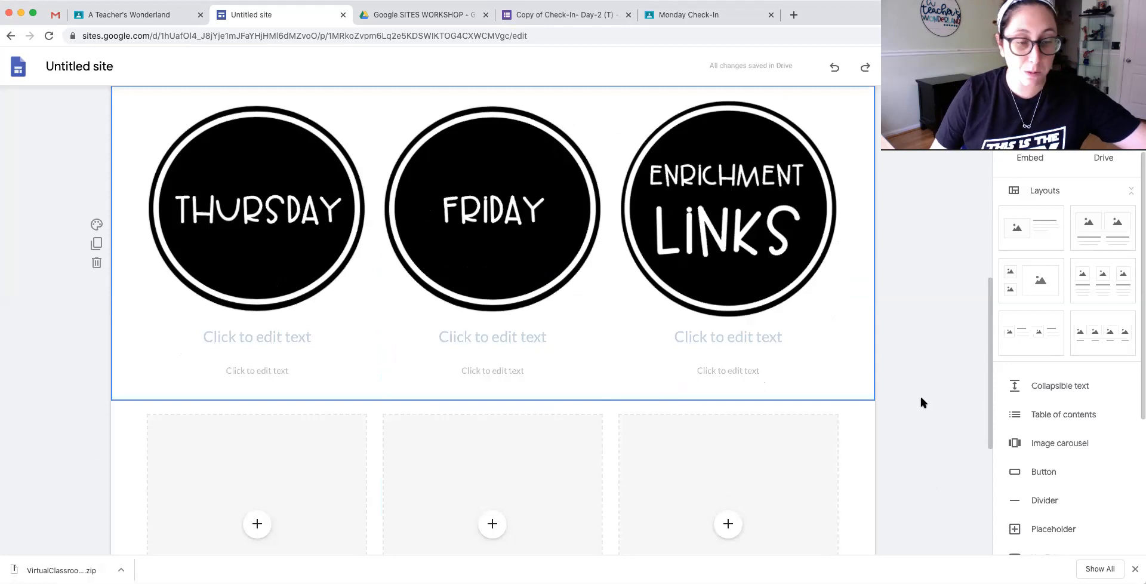
Place the Exit Ticket and Anchor Chart images in the first two slots of the Math page's next row.
{"action": "left_click", "coordinate": [65, 571]}
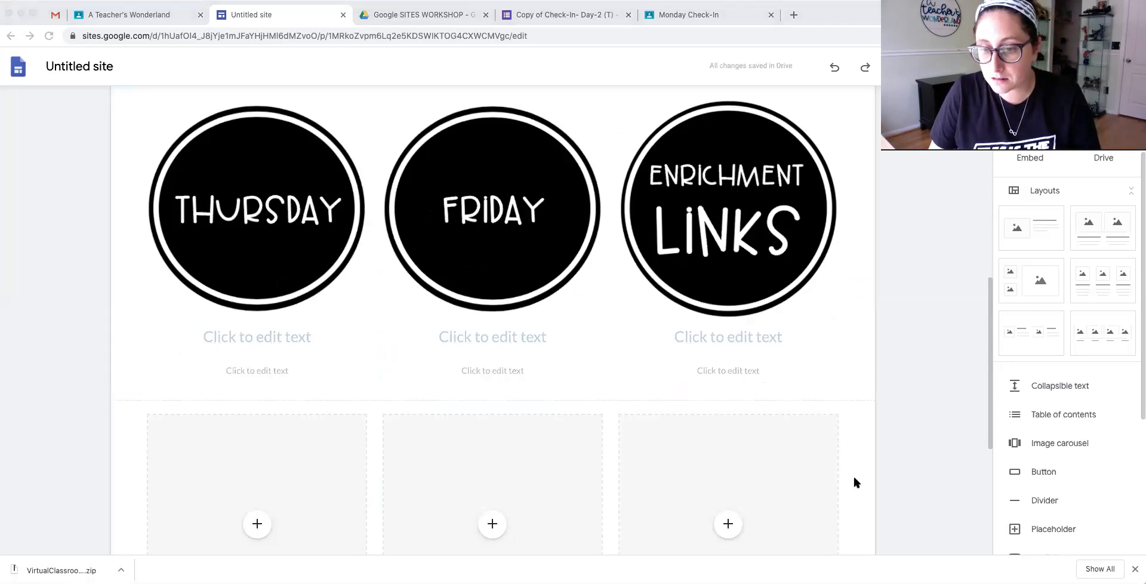
{"action": "scroll", "coordinate": [812, 433], "scroll_direction": "down", "scroll_amount": 2}
{"action": "left_click_drag", "start_coordinate": [818, 490], "coordinate": [239, 339]}
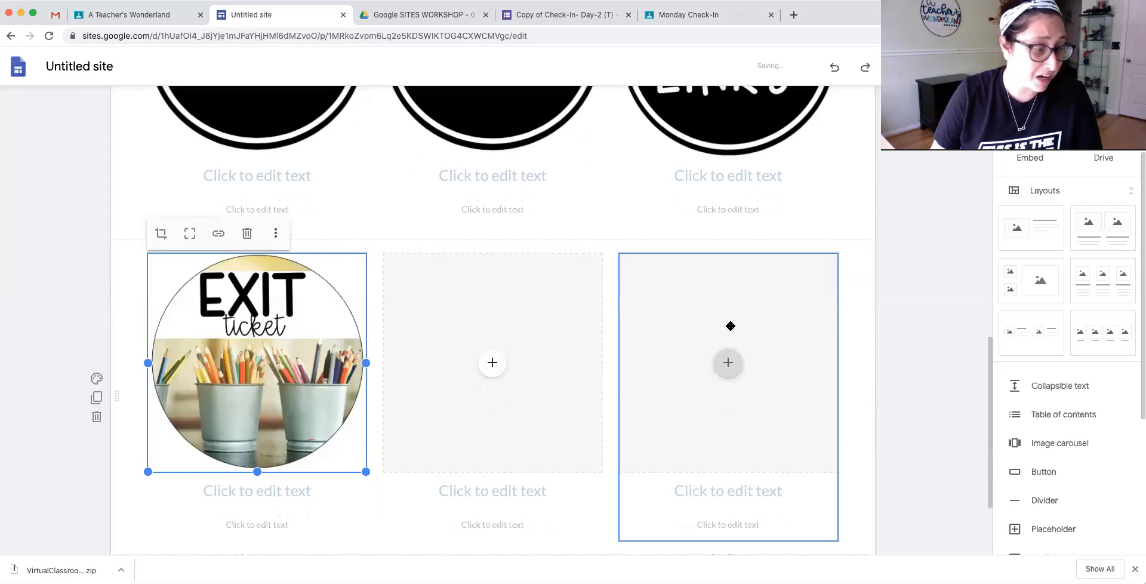
{"action": "left_click", "coordinate": [59, 561]}
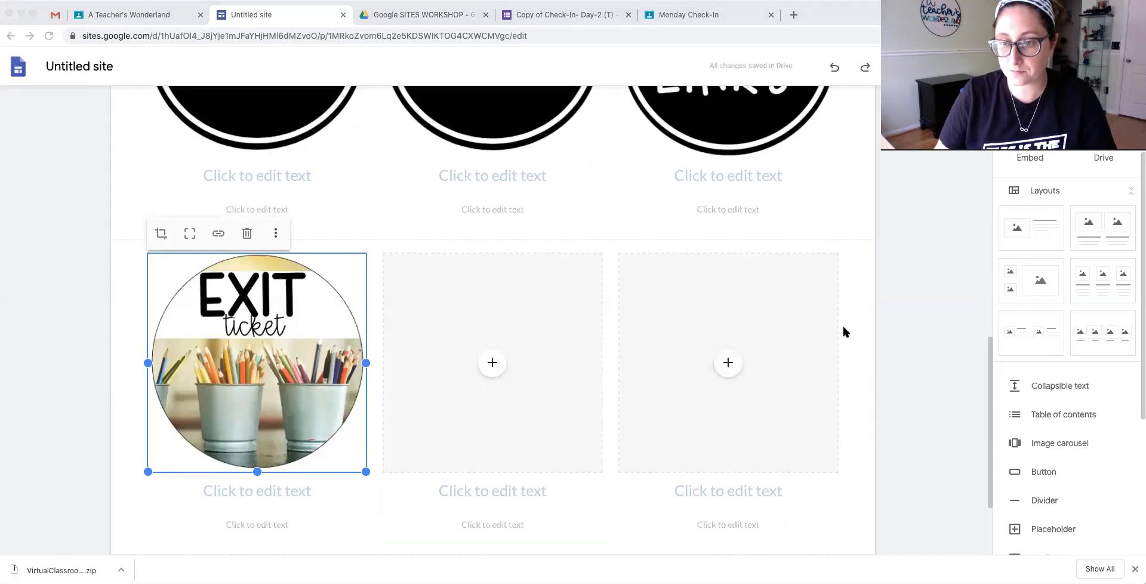
{"action": "left_click_drag", "start_coordinate": [454, 333], "coordinate": [452, 324]}
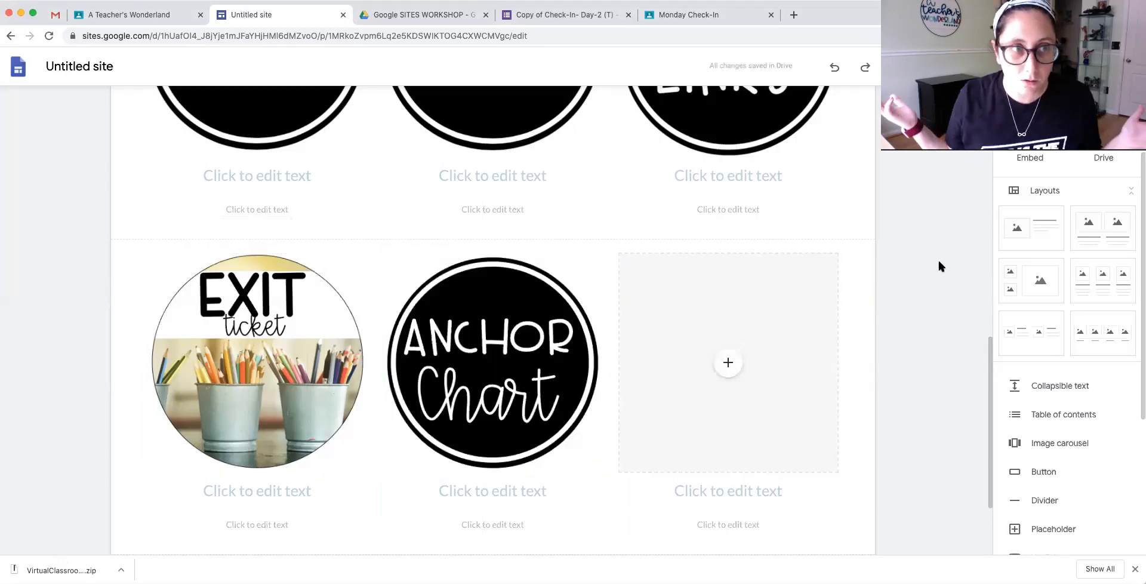
Open the Math-Monday subpage for editing and bring up the insert options.
{"action": "scroll", "coordinate": [2, 475], "scroll_direction": "up", "scroll_amount": 1}
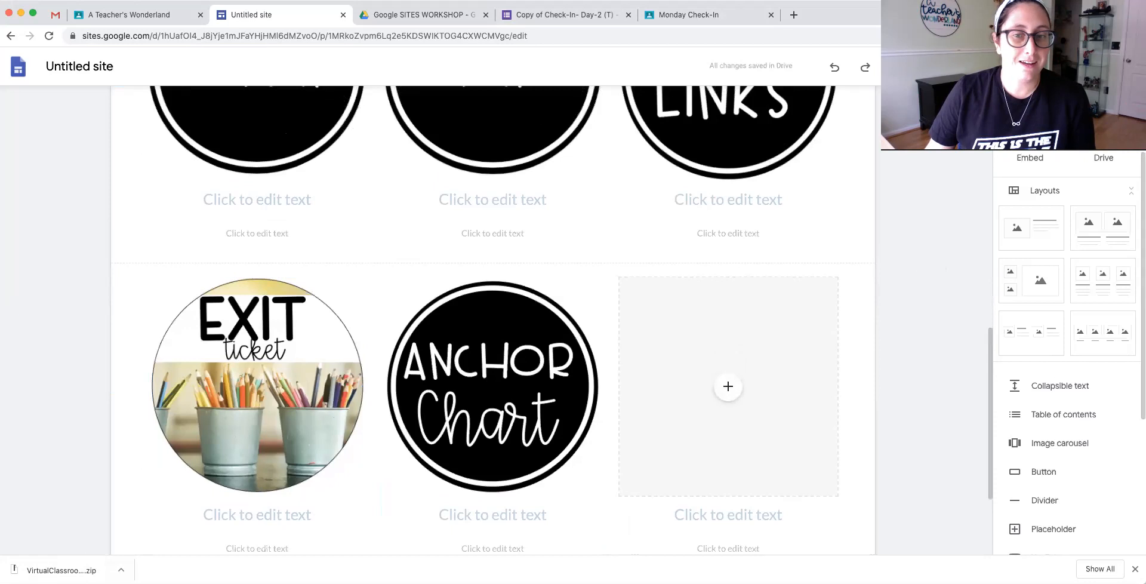
{"action": "scroll", "coordinate": [384, 424], "scroll_direction": "up", "scroll_amount": 10}
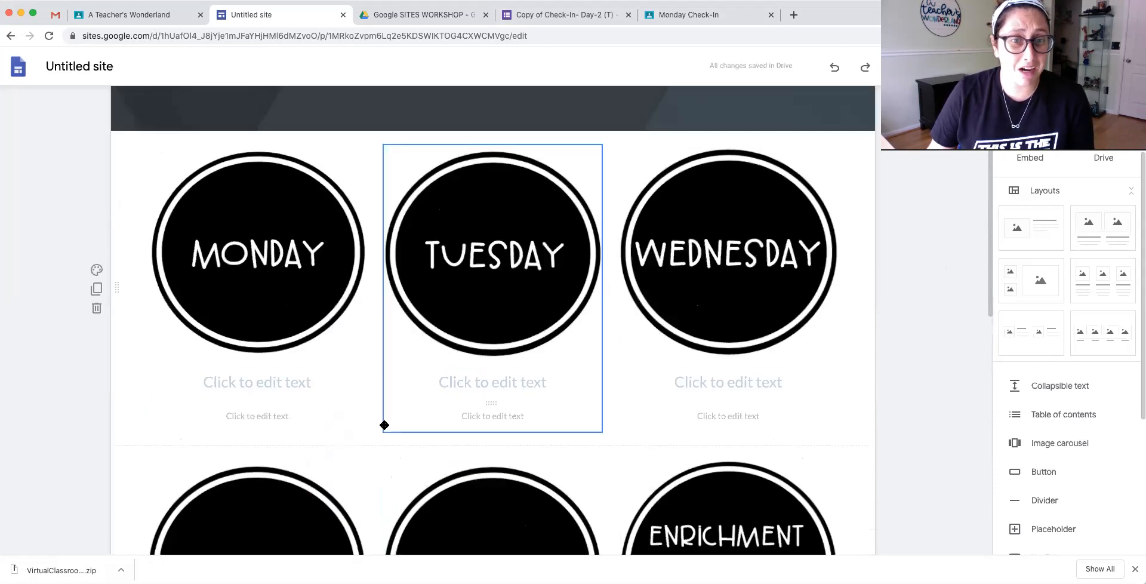
{"action": "scroll", "coordinate": [384, 424], "scroll_direction": "up", "scroll_amount": 5}
{"action": "scroll", "coordinate": [576, 406], "scroll_direction": "down", "scroll_amount": 5}
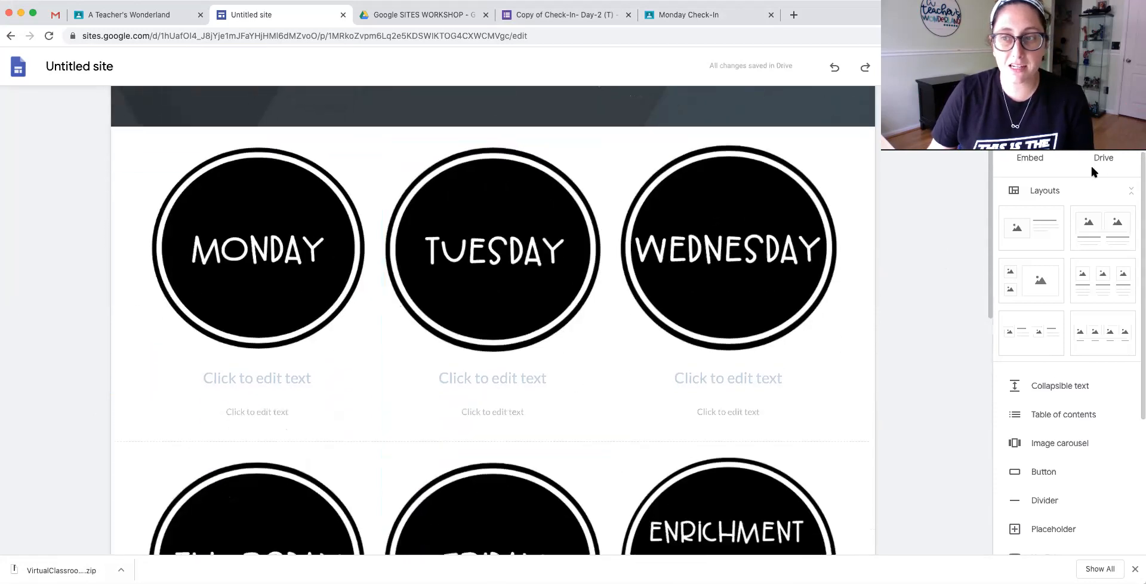
{"action": "left_click", "coordinate": [1067, 99]}
{"action": "scroll", "coordinate": [1077, 342], "scroll_direction": "down", "scroll_amount": 2}
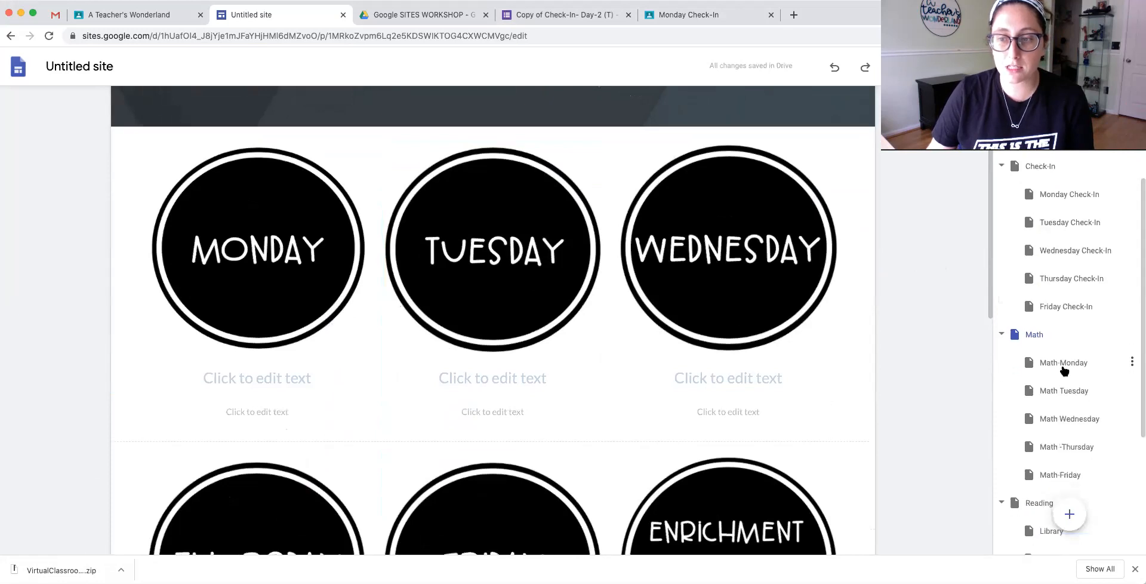
{"action": "left_click", "coordinate": [1064, 367]}
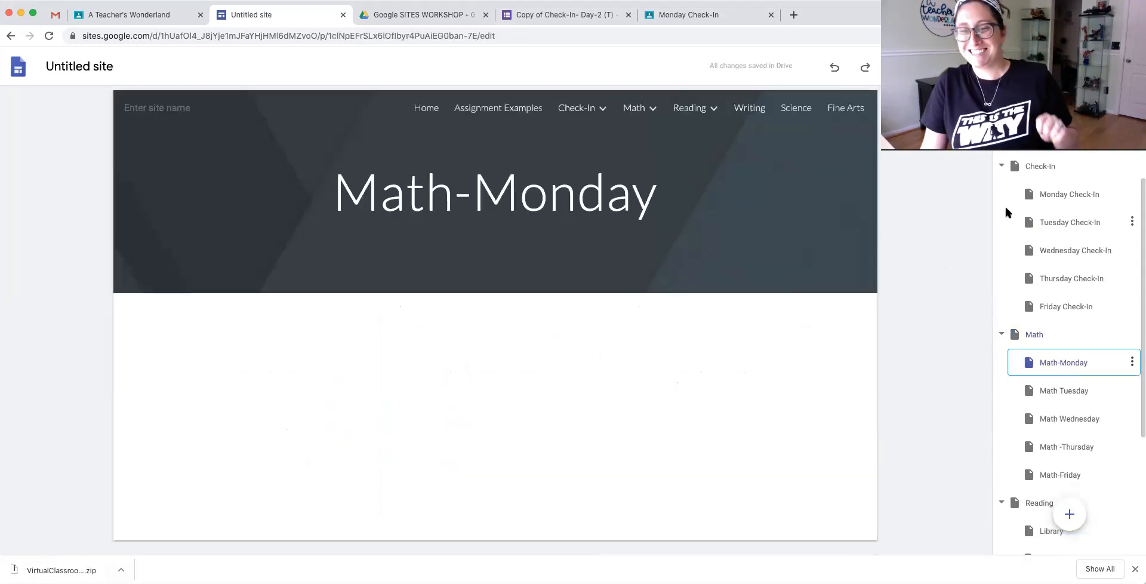
{"action": "left_click", "coordinate": [1018, 100]}
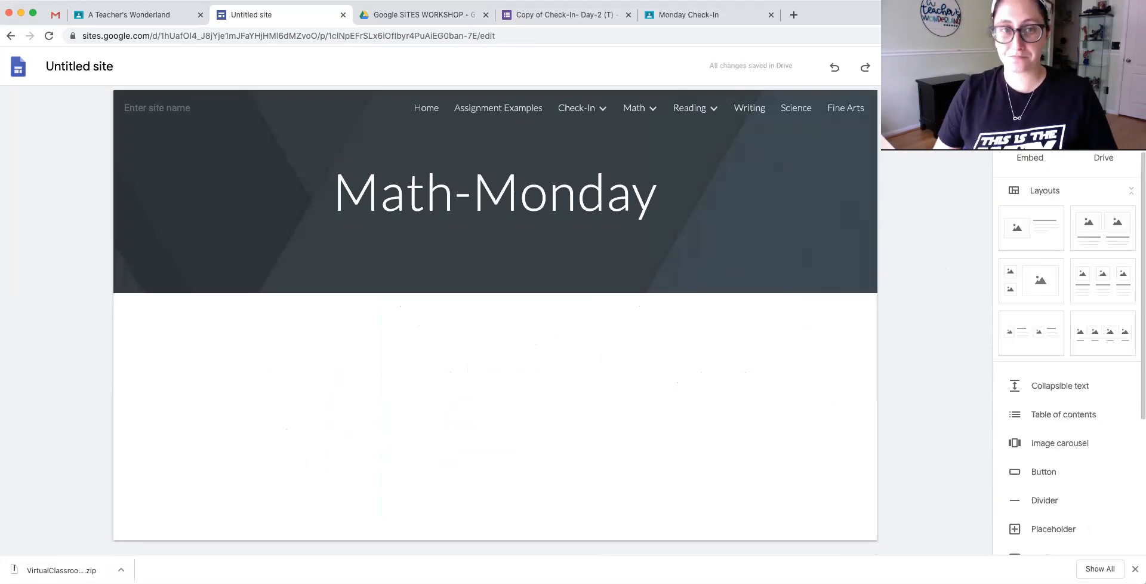
Switch to Google Classroom and create an assignment titled "Monday Math" with the instructions "Students- you wil need to complete the added pages".
{"action": "left_click", "coordinate": [133, 15]}
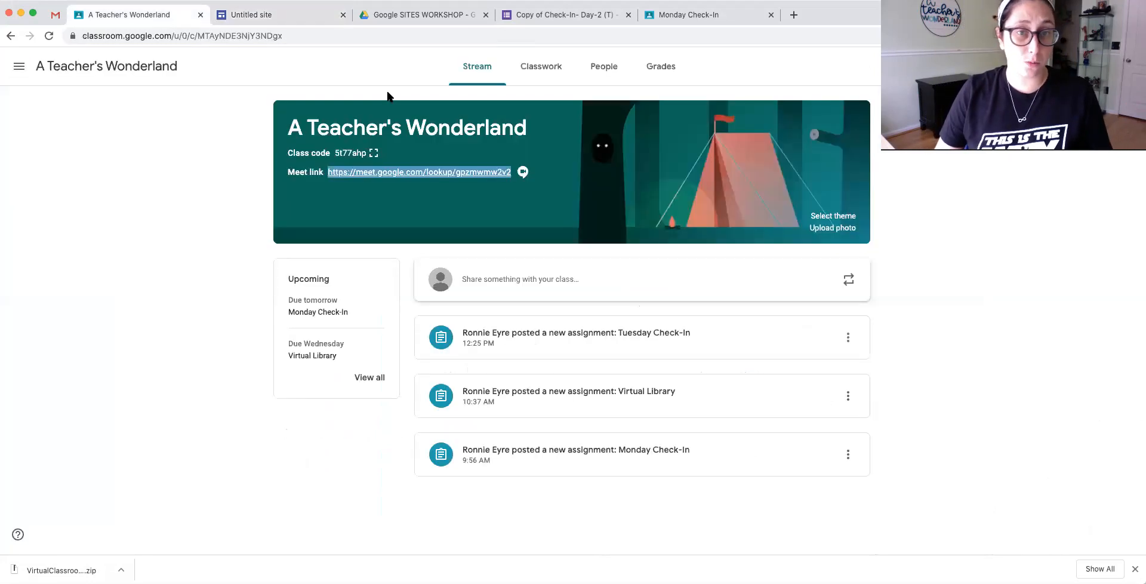
{"action": "left_click", "coordinate": [541, 67]}
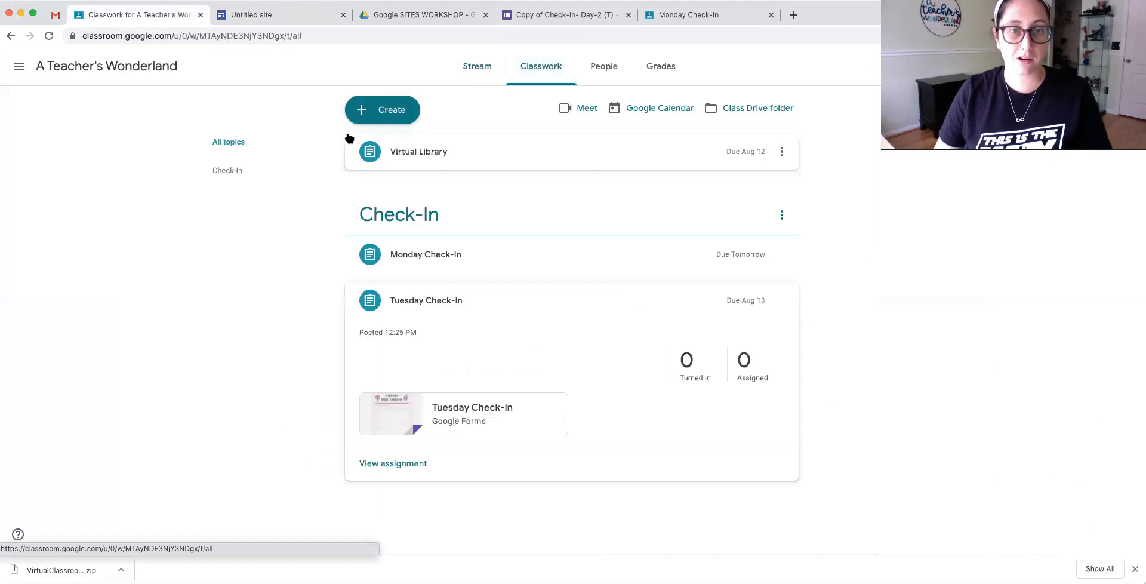
{"action": "left_click", "coordinate": [375, 113]}
{"action": "left_click", "coordinate": [389, 149]}
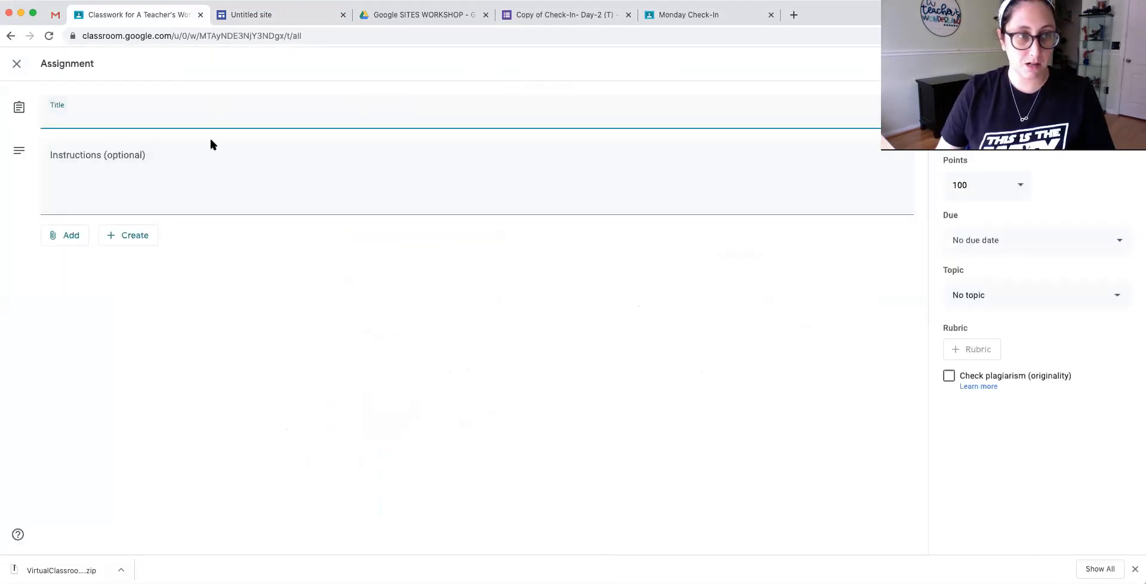
{"action": "left_click", "coordinate": [222, 110]}
{"action": "type", "text": "Monday Math"}
{"action": "left_click", "coordinate": [200, 164]}
{"action": "type", "text": "S"}
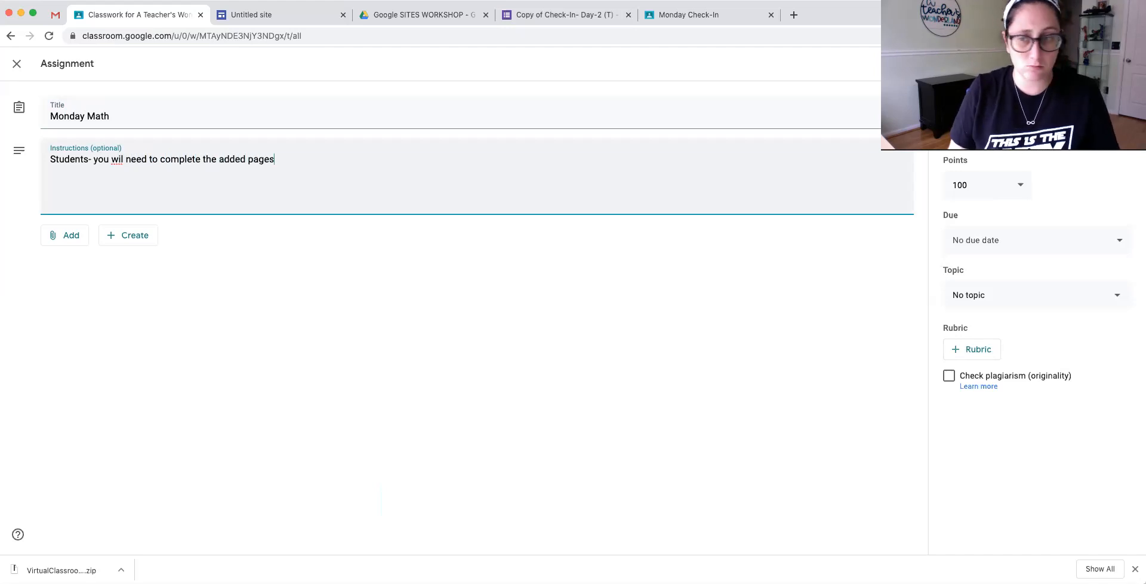
Attach Lesson 1-Place Value from the Drive folder Digital Math Notes > Place Value > Place Value, making a copy for each student.
{"action": "left_click", "coordinate": [80, 241]}
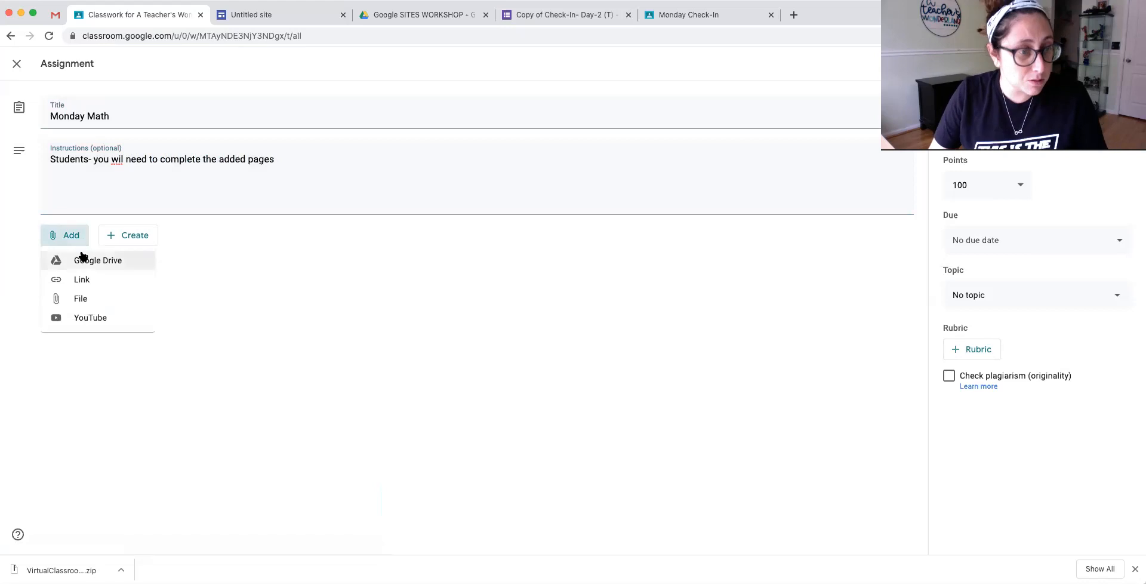
{"action": "left_click", "coordinate": [85, 258]}
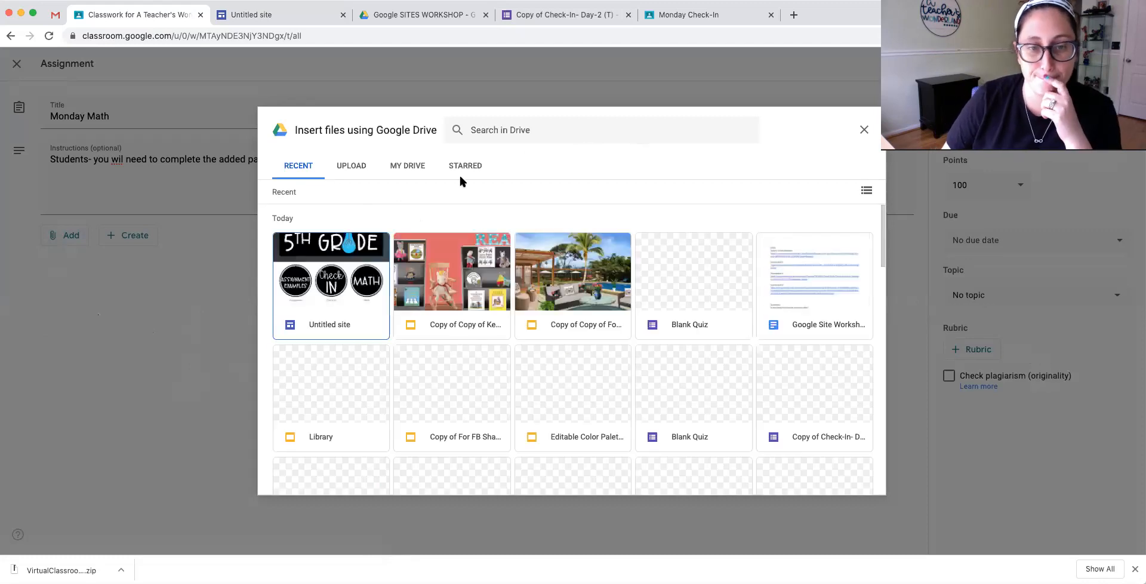
{"action": "left_click", "coordinate": [399, 171]}
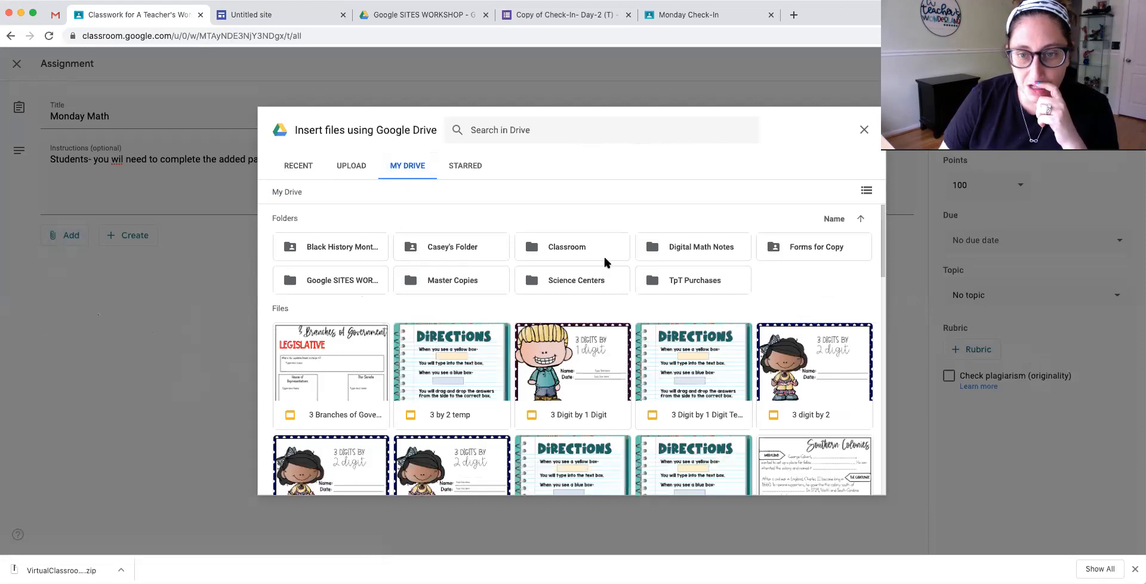
{"action": "double_click", "coordinate": [710, 256]}
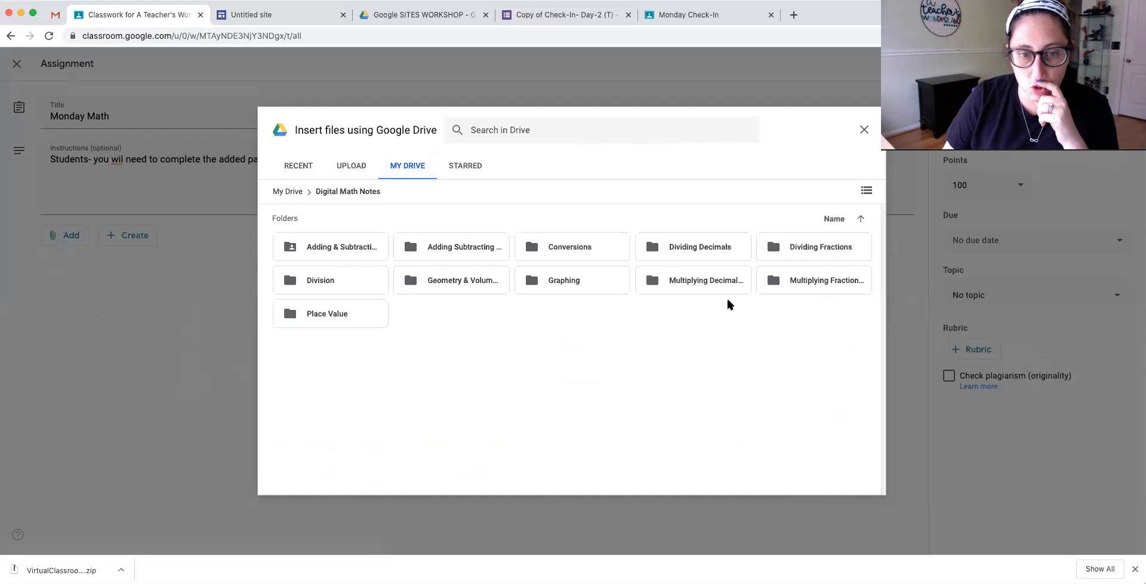
{"action": "double_click", "coordinate": [313, 320]}
{"action": "double_click", "coordinate": [418, 249]}
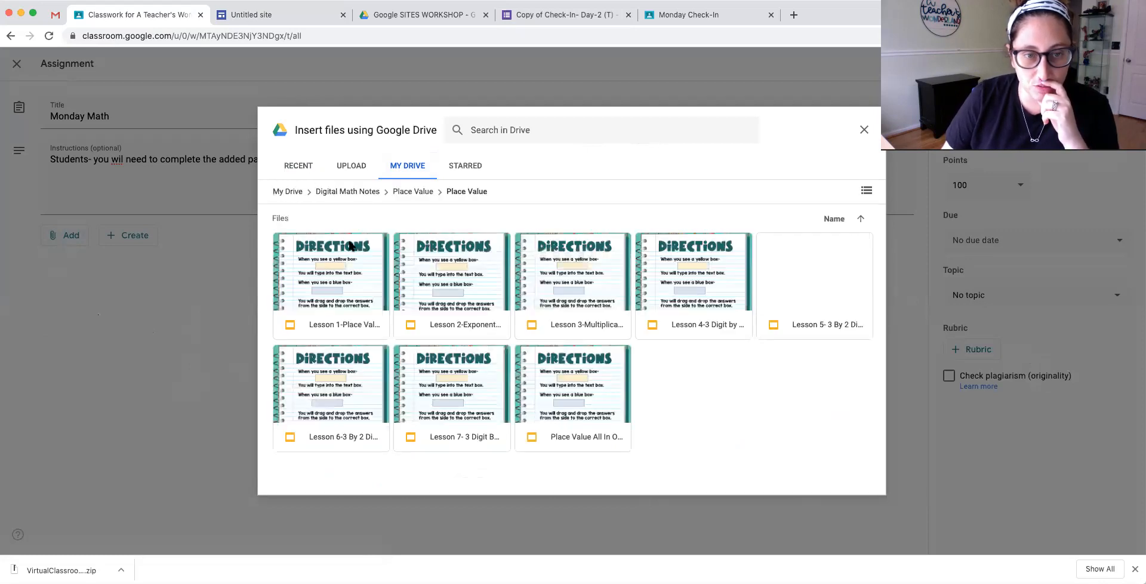
{"action": "left_click", "coordinate": [358, 278]}
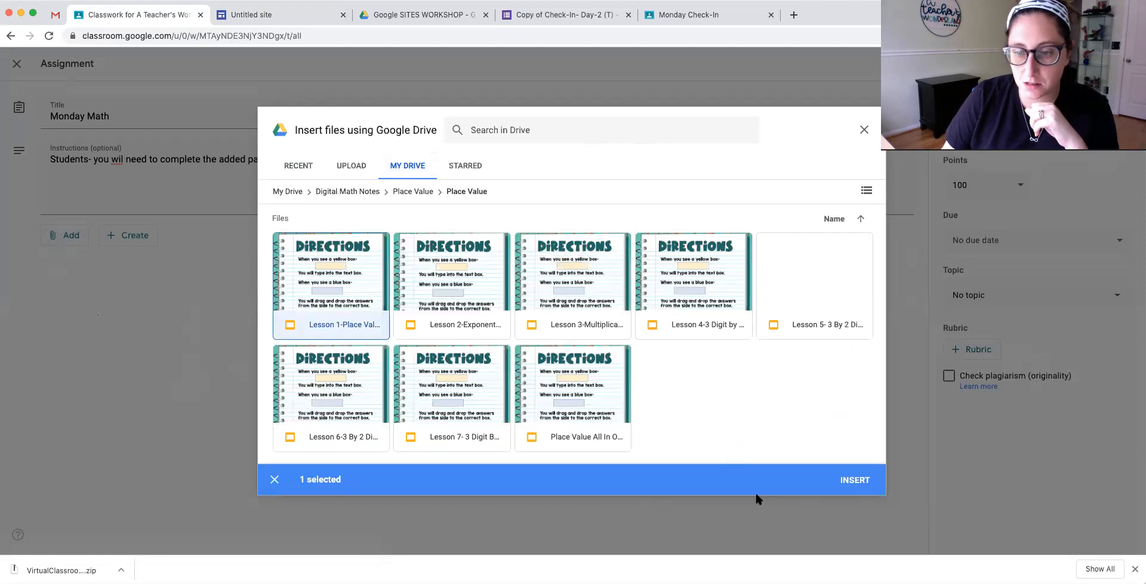
{"action": "left_click", "coordinate": [854, 480]}
{"action": "left_click", "coordinate": [785, 282]}
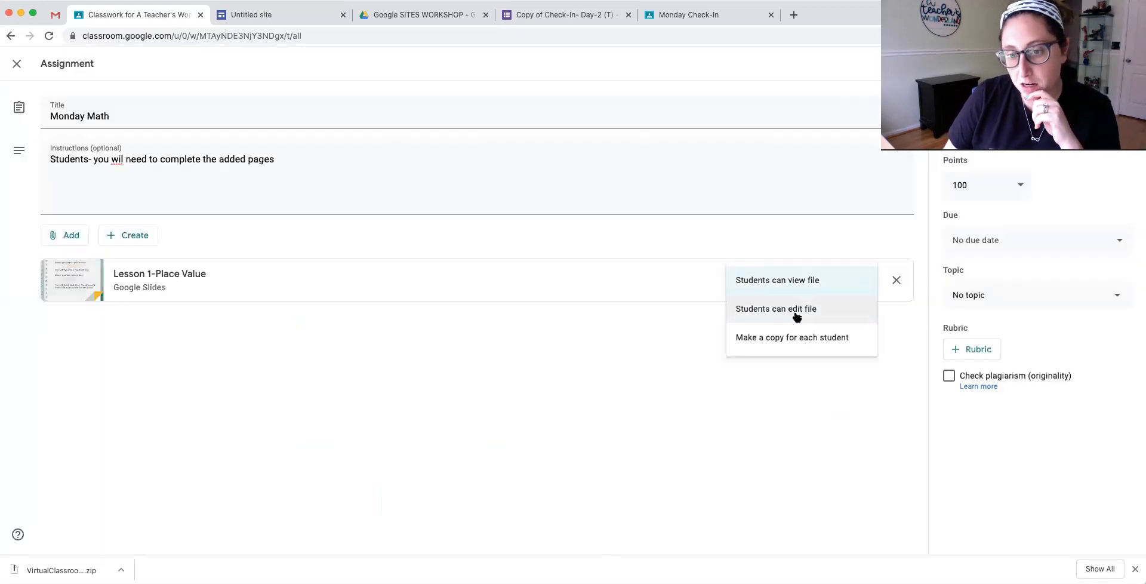
{"action": "left_click", "coordinate": [793, 338]}
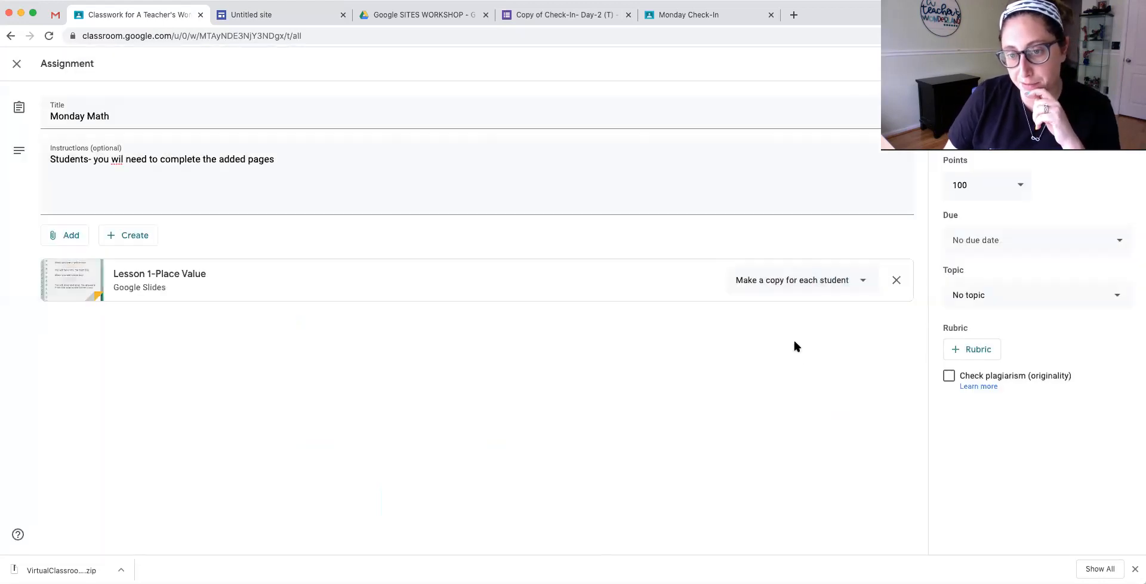
Set the assignment's due date to Thu, Aug 13 and its points to Ungraded.
{"action": "left_click", "coordinate": [1031, 236]}
{"action": "left_click", "coordinate": [1017, 297]}
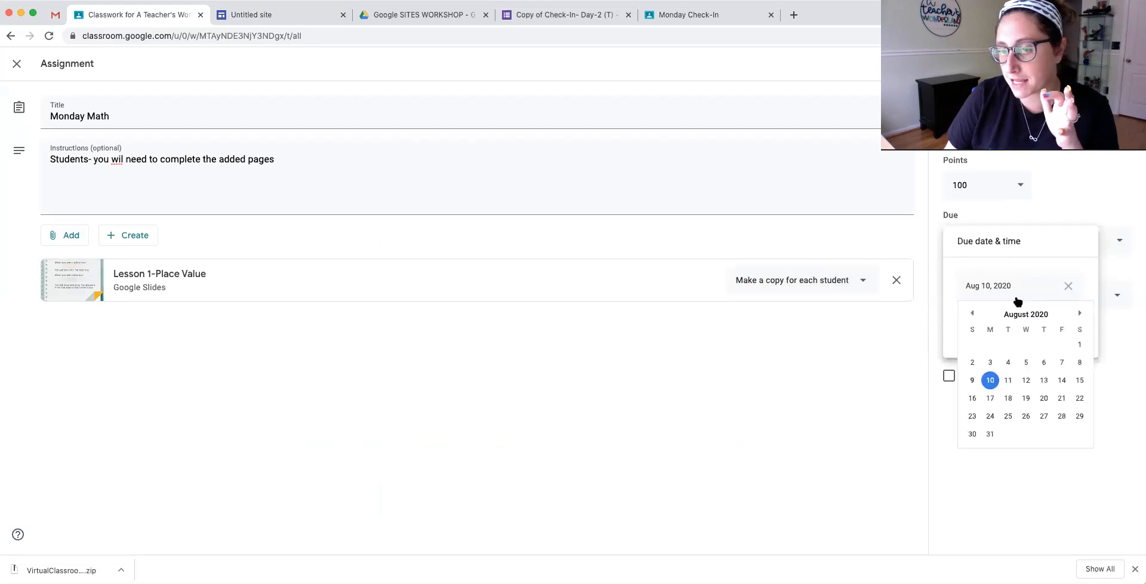
{"action": "left_click", "coordinate": [1039, 380]}
{"action": "left_click", "coordinate": [1058, 181]}
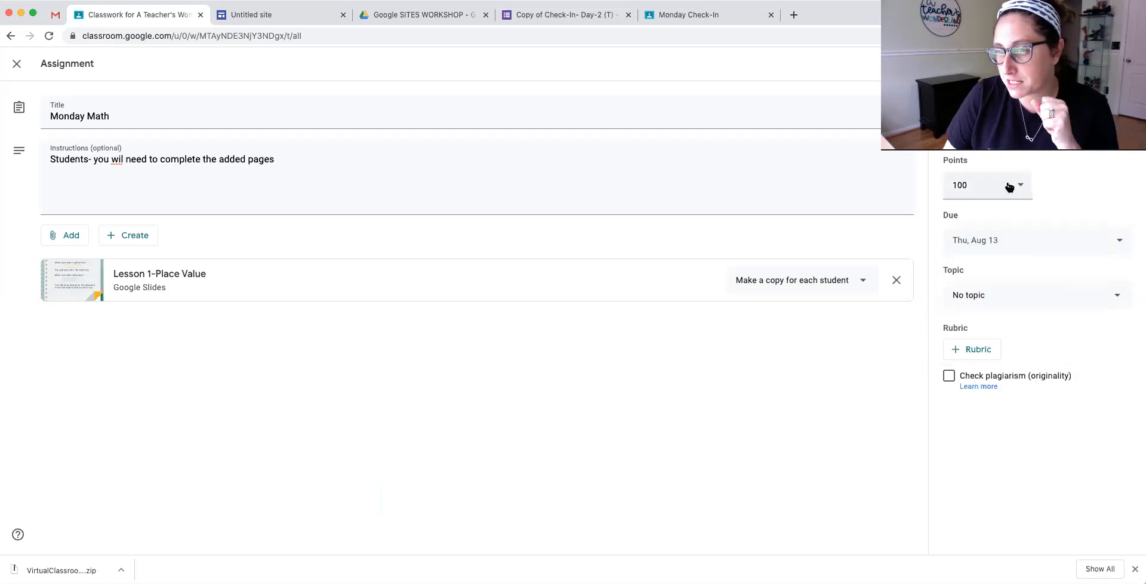
{"action": "left_click", "coordinate": [1009, 187]}
{"action": "left_click", "coordinate": [972, 218]}
Create a new topic named "Math" for the assignment and post it to the class.
{"action": "left_click", "coordinate": [977, 299]}
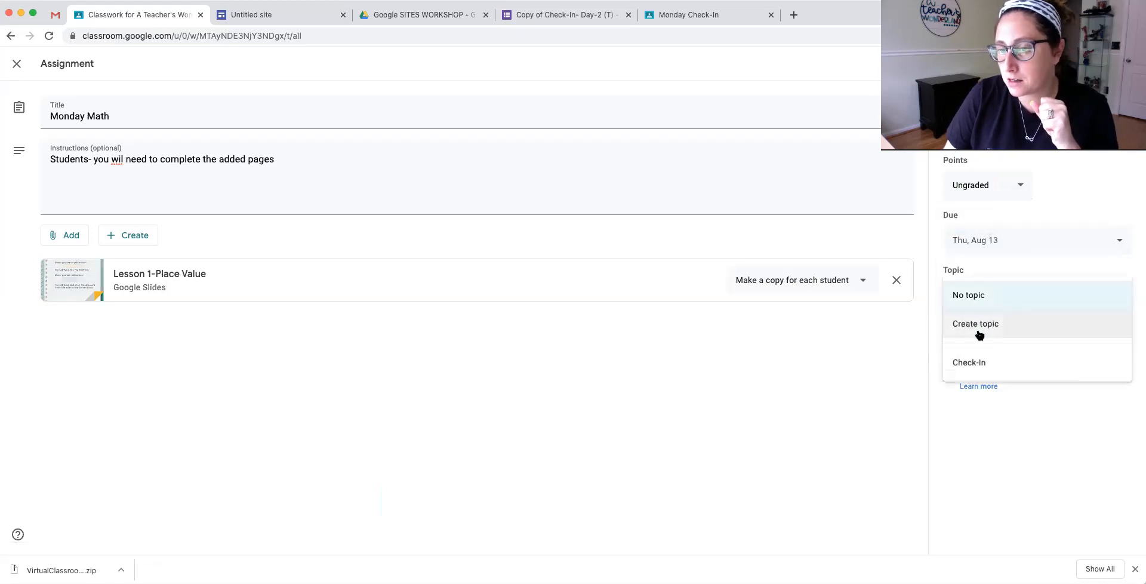
{"action": "left_click", "coordinate": [979, 364]}
{"action": "left_click", "coordinate": [975, 297]}
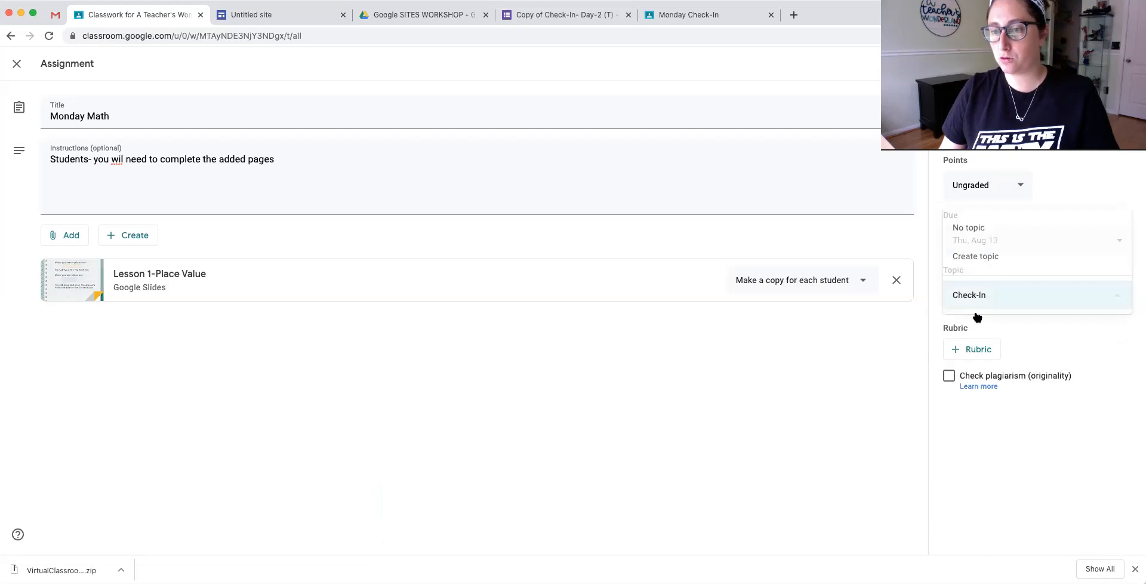
{"action": "left_click", "coordinate": [976, 257]}
{"action": "type", "text": "Math"}
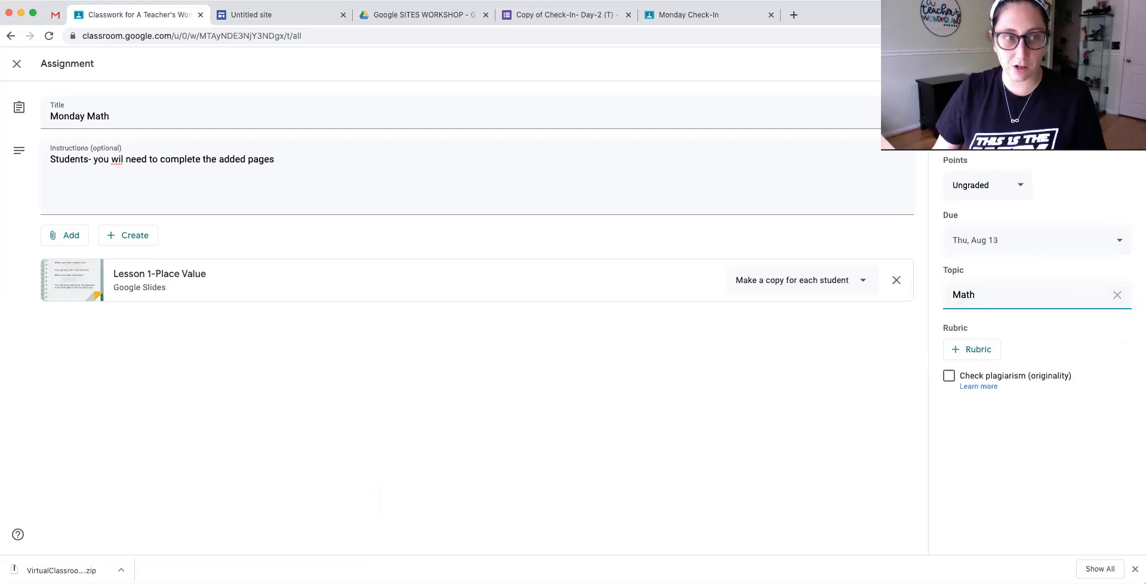
{"action": "left_click", "coordinate": [802, 283]}
{"action": "left_click", "coordinate": [803, 284]}
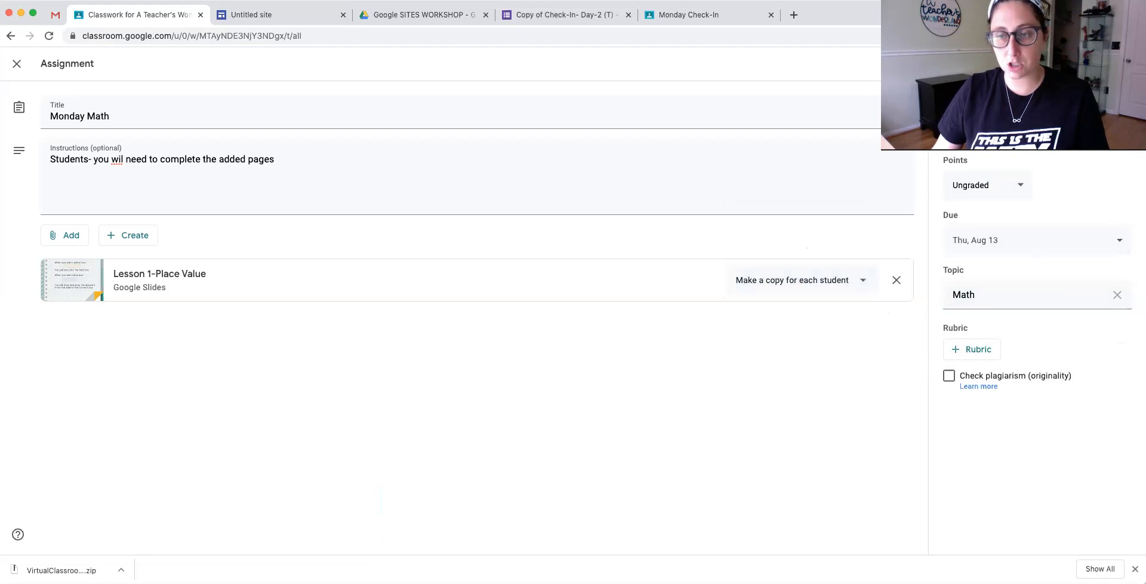
{"action": "left_click", "coordinate": [1079, 64]}
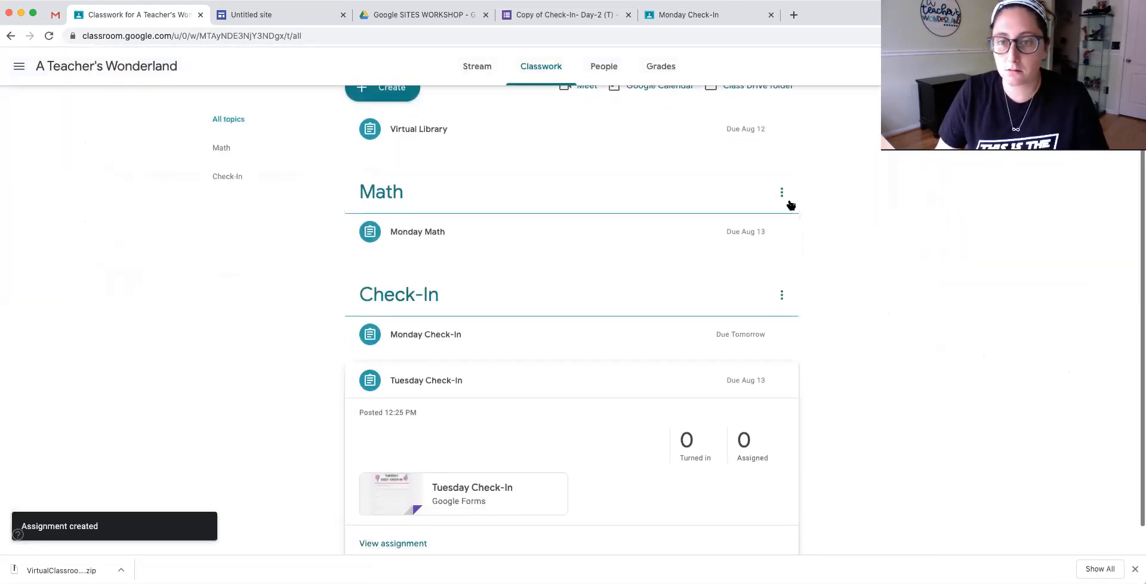
Copy the link to the Math topic and switch back to the Google Sites editor.
{"action": "left_click", "coordinate": [782, 192]}
{"action": "left_click", "coordinate": [752, 258]}
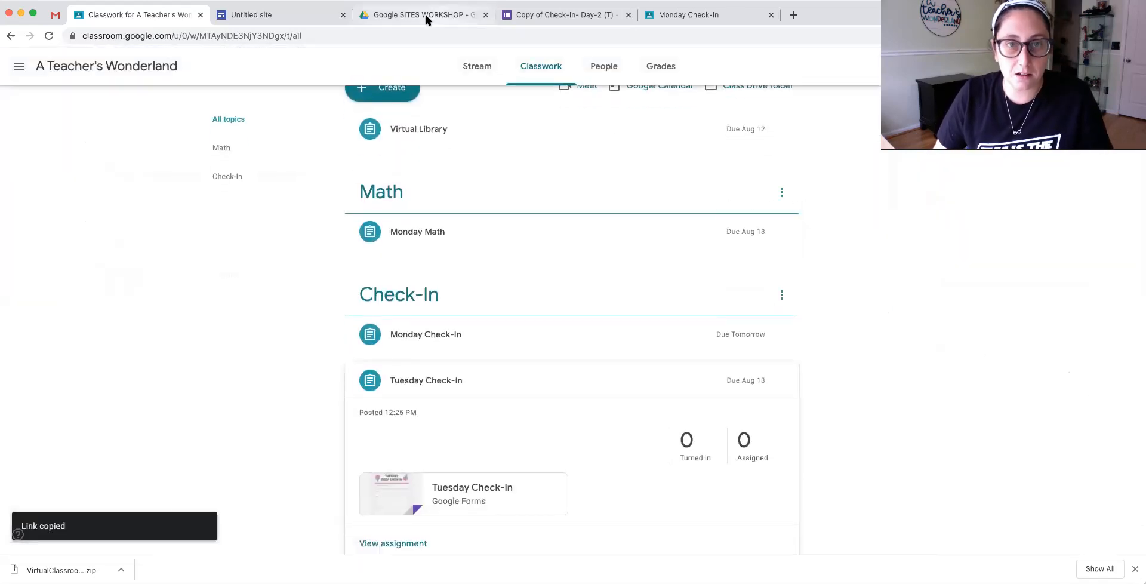
{"action": "left_click", "coordinate": [291, 15]}
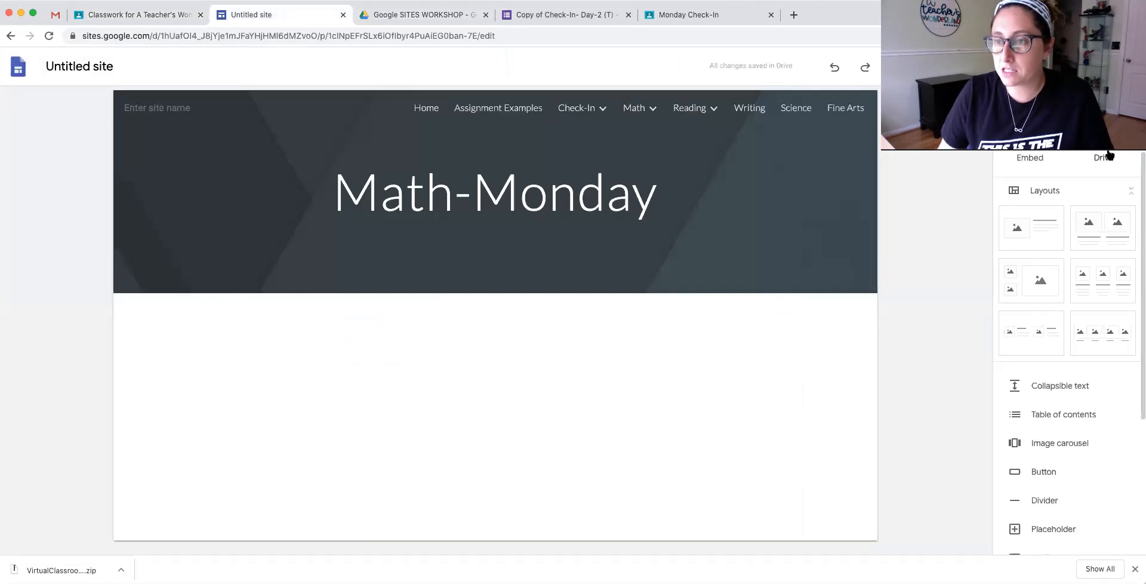
Insert a button named "Math Notes for Monday" linked to the copied Math topic and stretch it across the page's content width.
{"action": "scroll", "coordinate": [1104, 159], "scroll_direction": "up", "scroll_amount": 2}
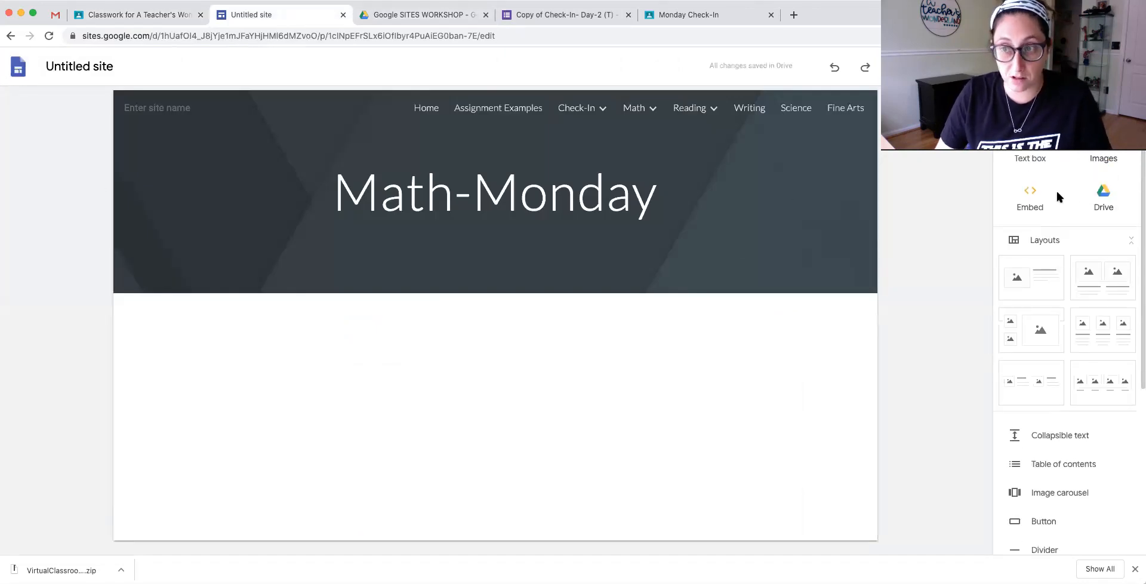
{"action": "scroll", "coordinate": [1094, 429], "scroll_direction": "down", "scroll_amount": 2}
{"action": "scroll", "coordinate": [1091, 451], "scroll_direction": "down", "scroll_amount": 3}
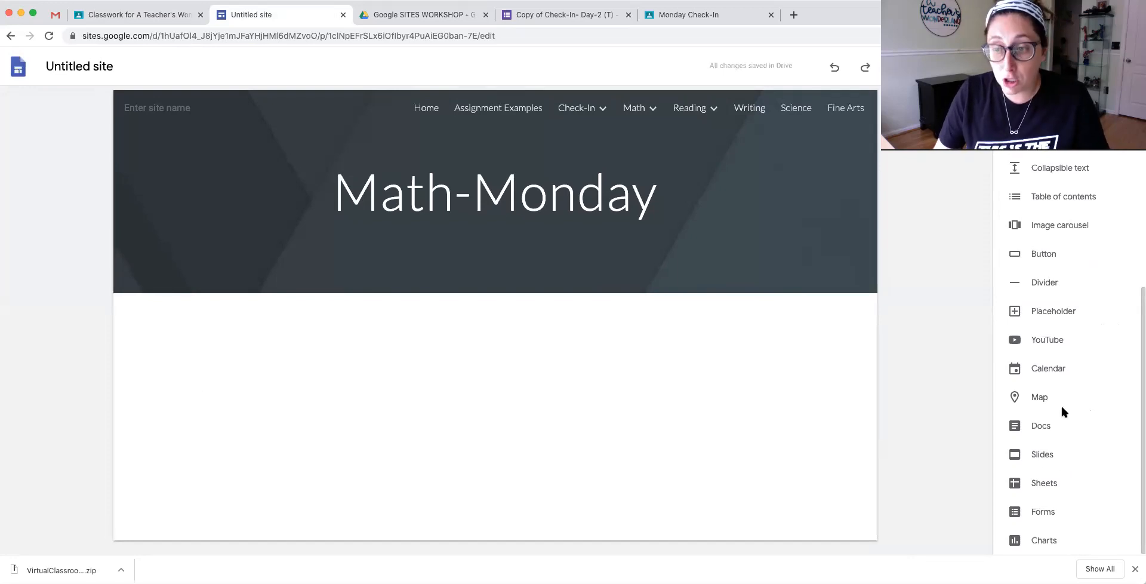
{"action": "scroll", "coordinate": [1053, 370], "scroll_direction": "up", "scroll_amount": 1}
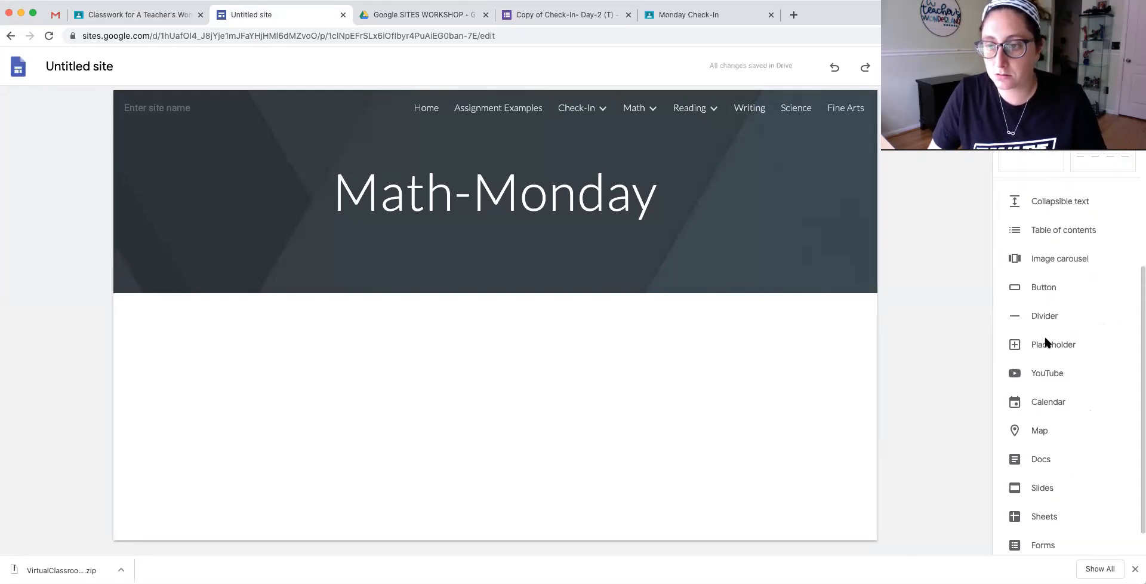
{"action": "left_click", "coordinate": [1044, 287]}
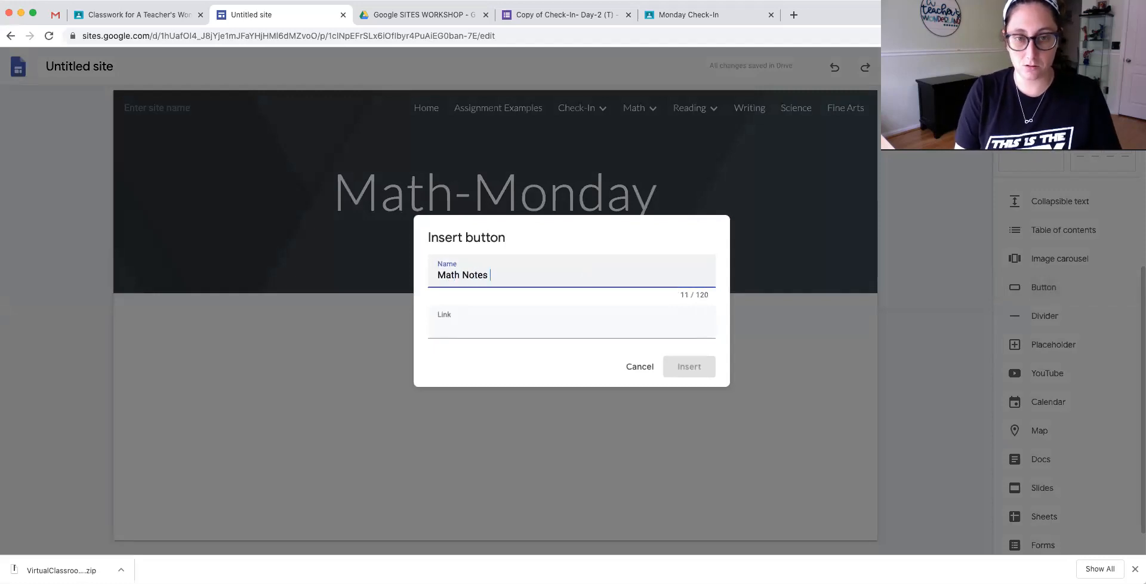
{"action": "left_click", "coordinate": [570, 322]}
{"action": "key", "text": "super+v"}
{"action": "left_click", "coordinate": [693, 366]}
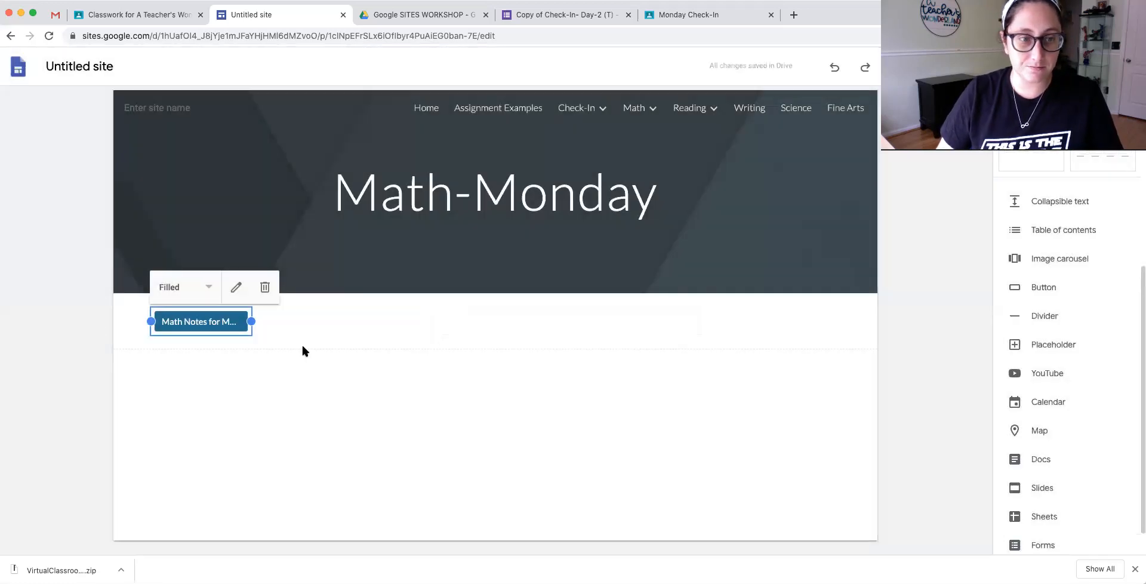
{"action": "left_click_drag", "start_coordinate": [251, 321], "coordinate": [855, 333]}
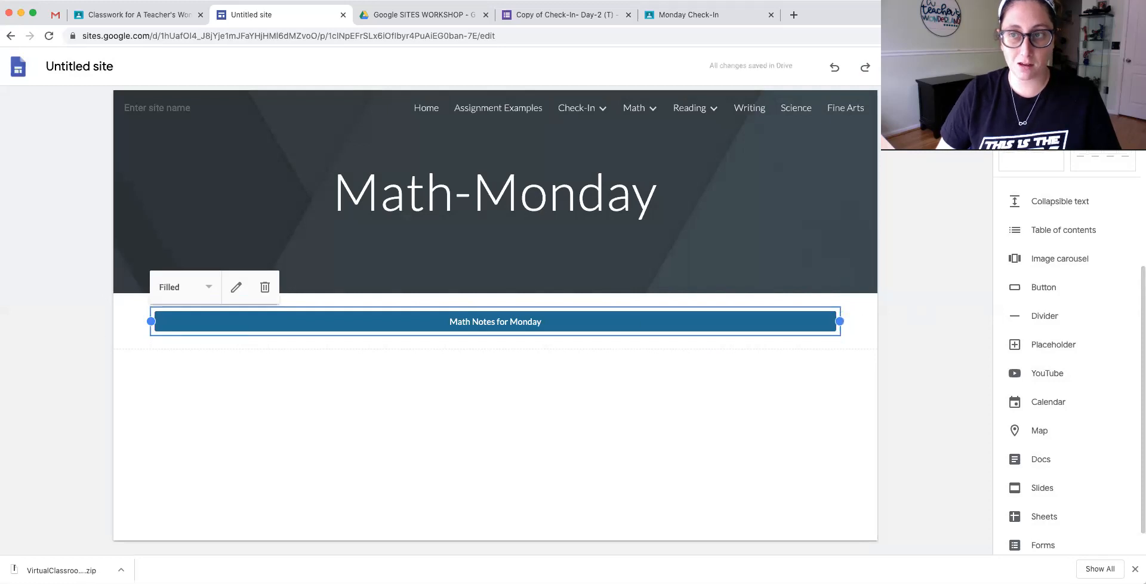
Publish the site's updates and test the Math Notes for Monday button in the page preview.
{"action": "left_click", "coordinate": [1063, 66]}
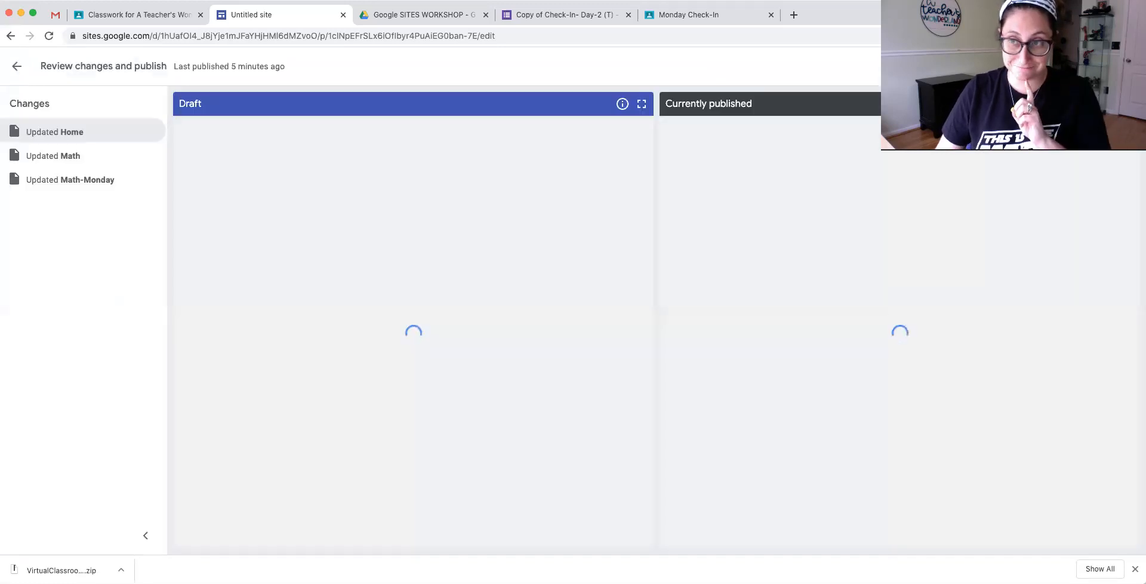
{"action": "left_click", "coordinate": [1106, 66]}
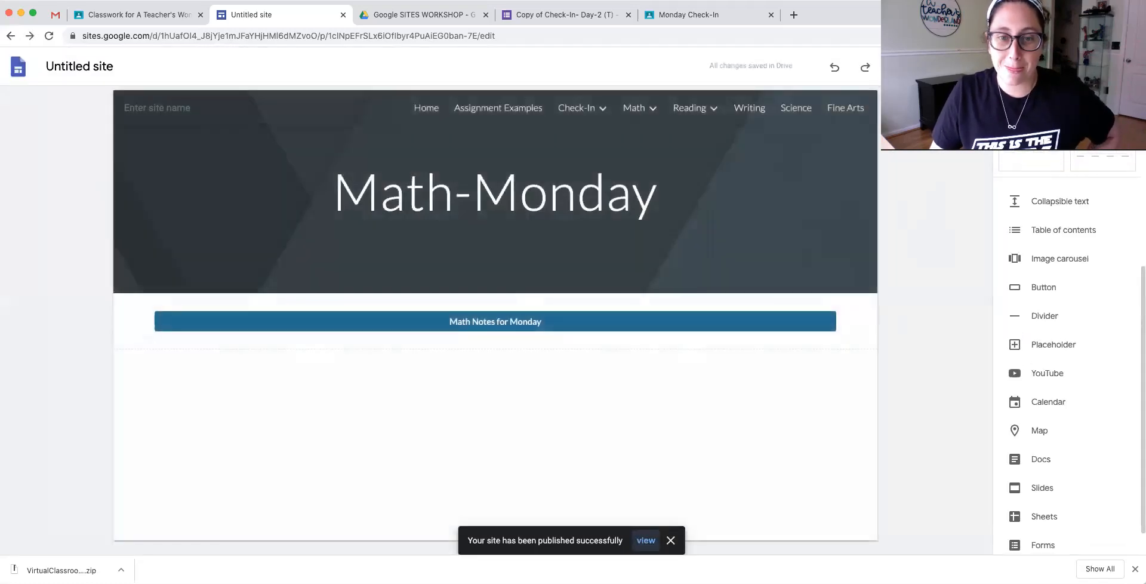
{"action": "left_click", "coordinate": [895, 66]}
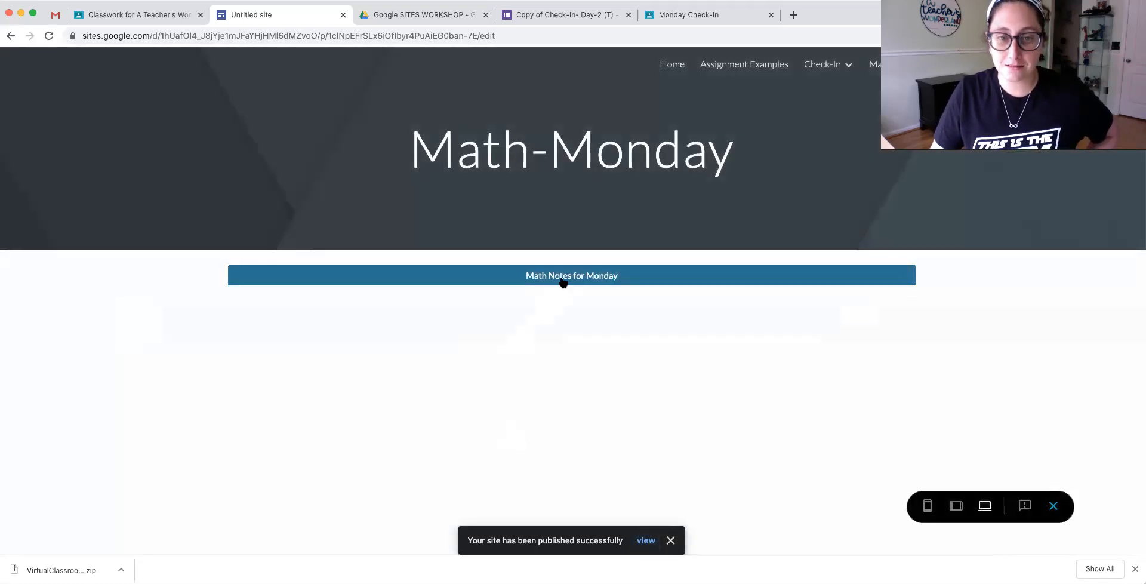
{"action": "left_click", "coordinate": [562, 279]}
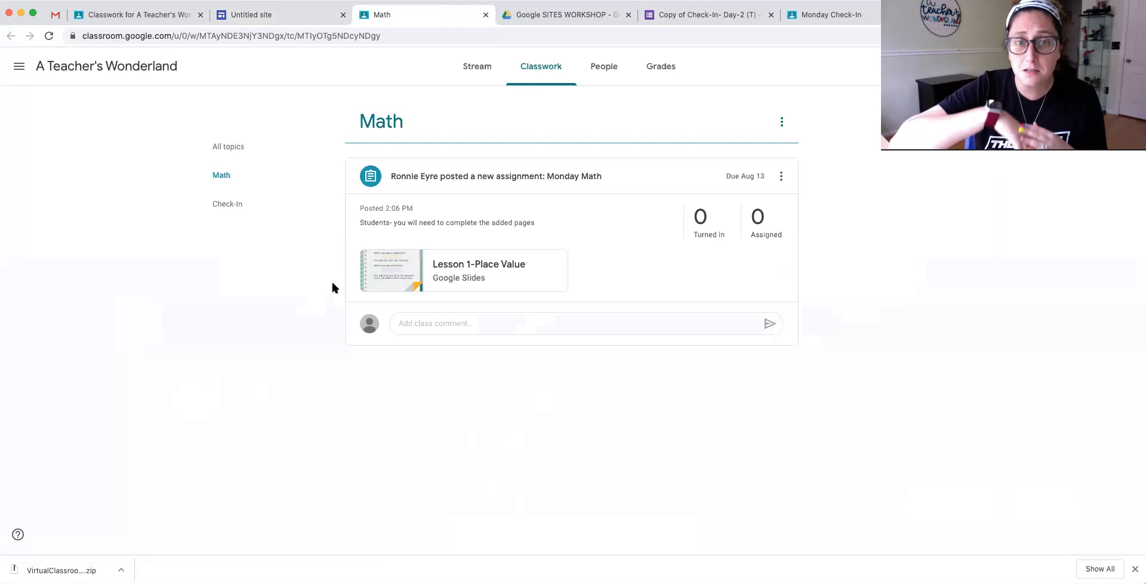
In Lesson 1-Place Value, place the Millions, Thousands and Ones labels in slide 2's period boxes and enter "Ones" under the last digit.
{"action": "left_click", "coordinate": [501, 265]}
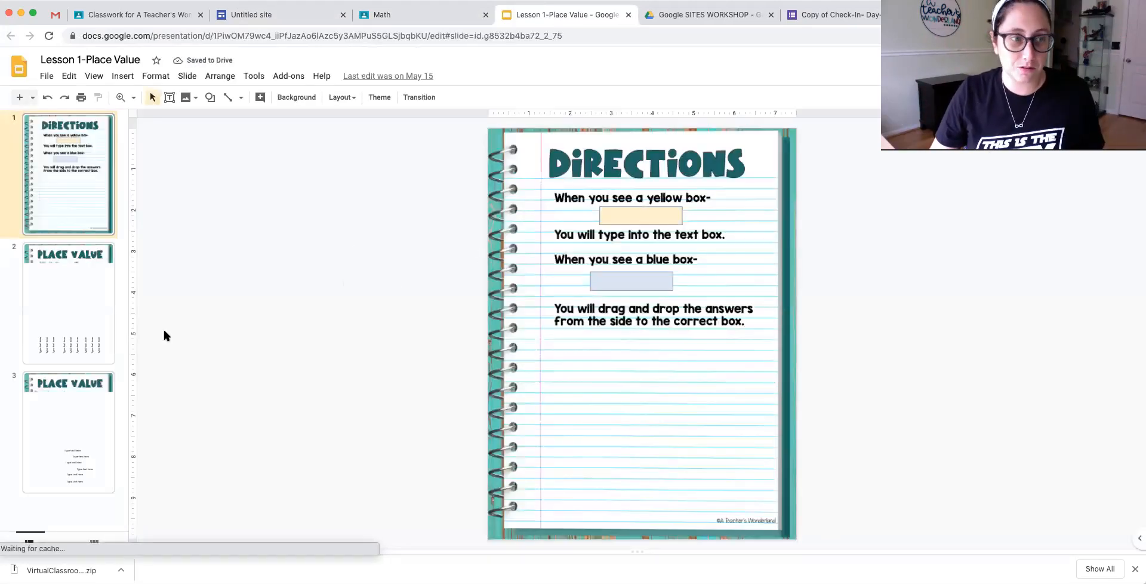
{"action": "left_click", "coordinate": [26, 324]}
{"action": "left_click_drag", "start_coordinate": [446, 201], "coordinate": [606, 347]}
{"action": "left_click", "coordinate": [464, 274]}
{"action": "left_click_drag", "start_coordinate": [464, 274], "coordinate": [614, 225]}
{"action": "left_click_drag", "start_coordinate": [452, 240], "coordinate": [800, 220]}
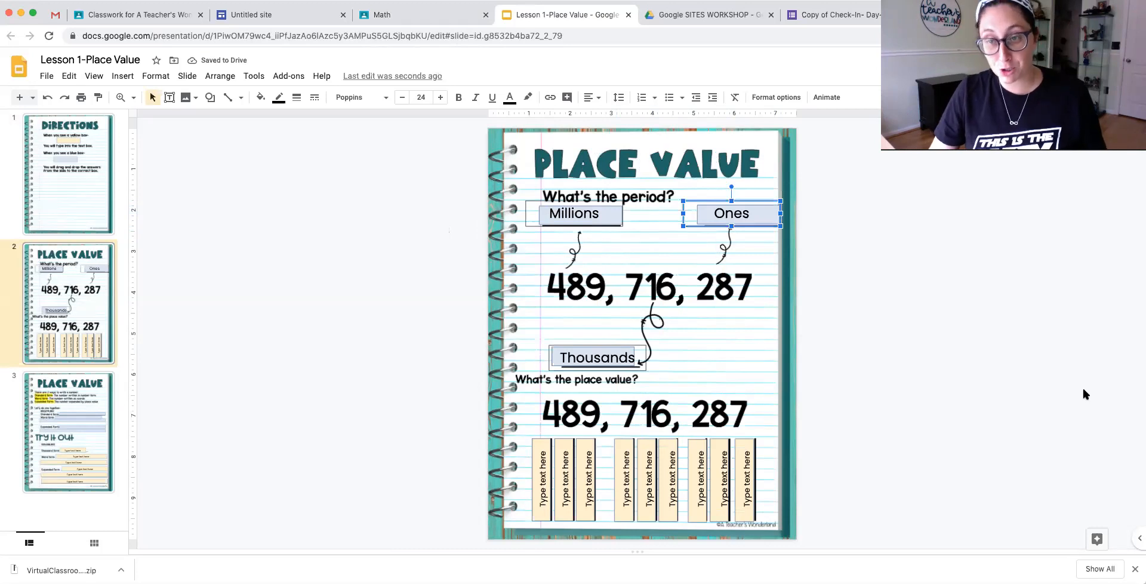
{"action": "left_click", "coordinate": [748, 494]}
{"action": "type", "text": "Ones"}
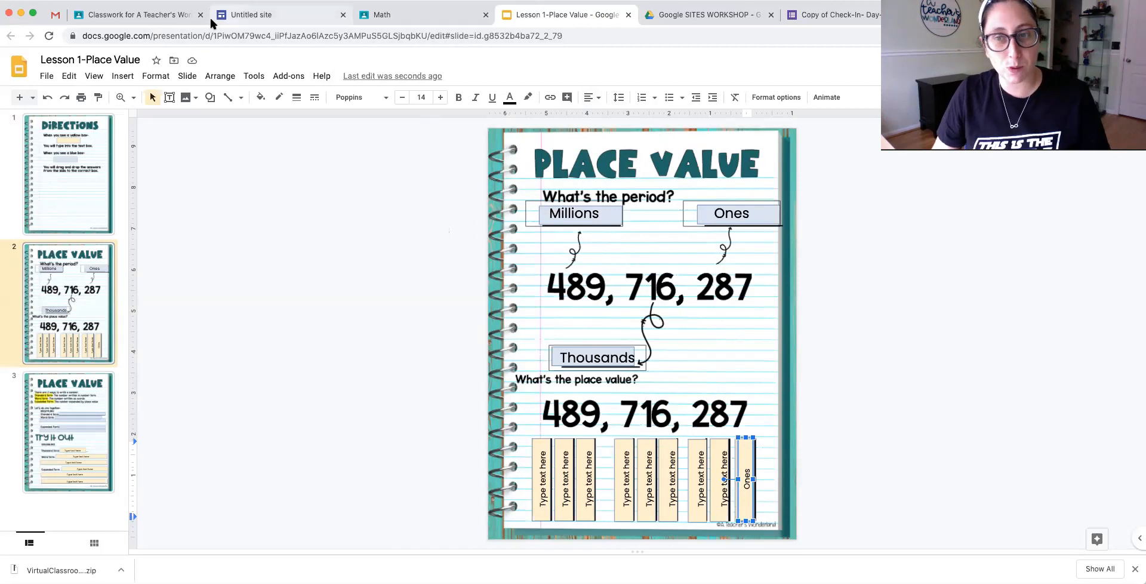
Switch to the Google Classroom classwork page and examine the student work for the Monday Math assignment.
{"action": "left_click", "coordinate": [166, 19]}
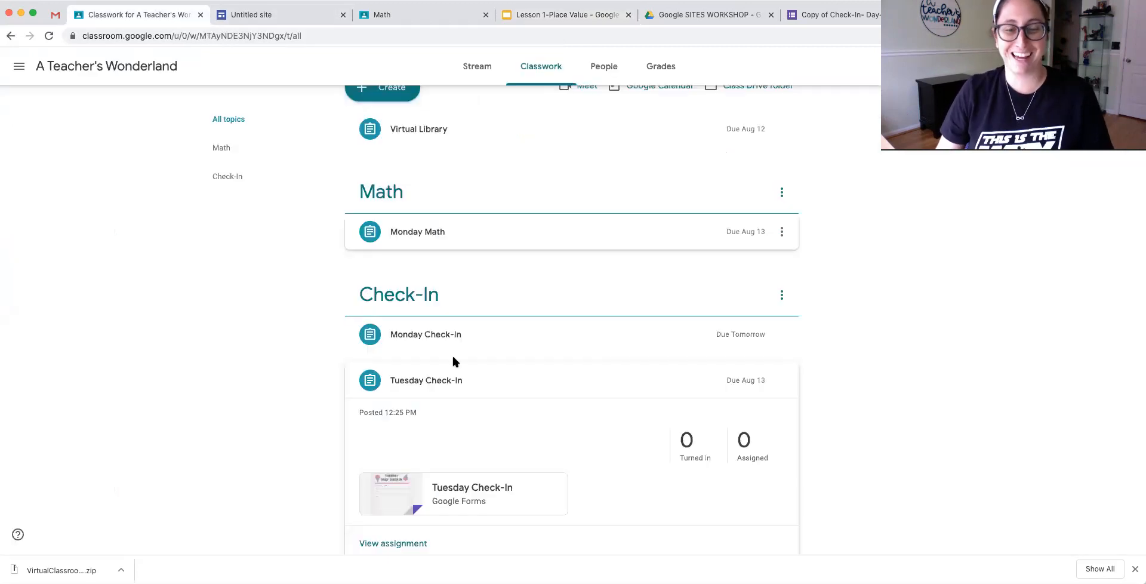
{"action": "scroll", "coordinate": [452, 480], "scroll_direction": "up", "scroll_amount": 1}
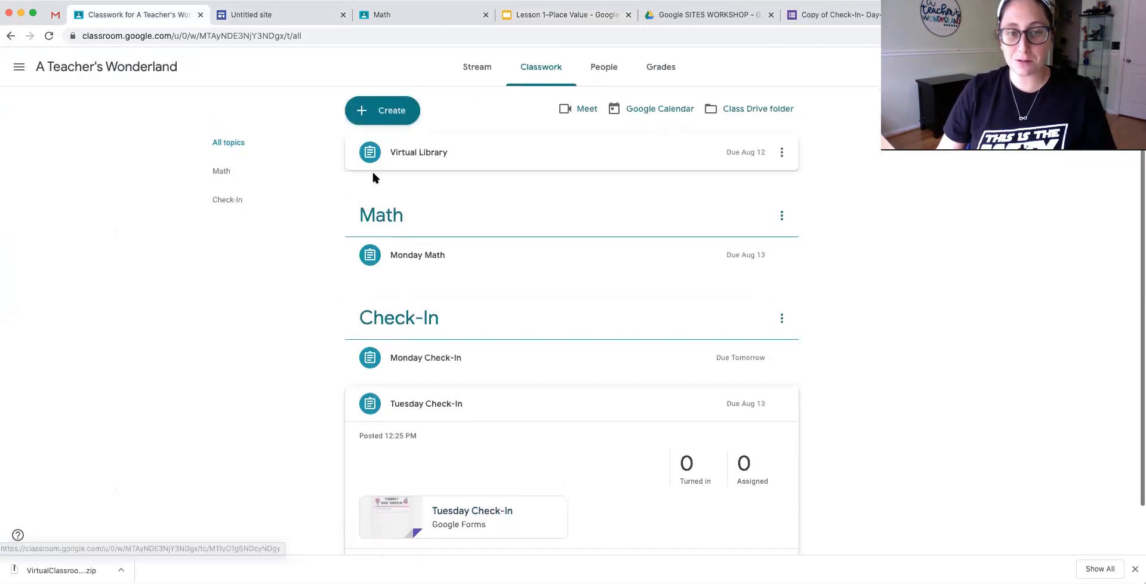
{"action": "left_click", "coordinate": [420, 256]}
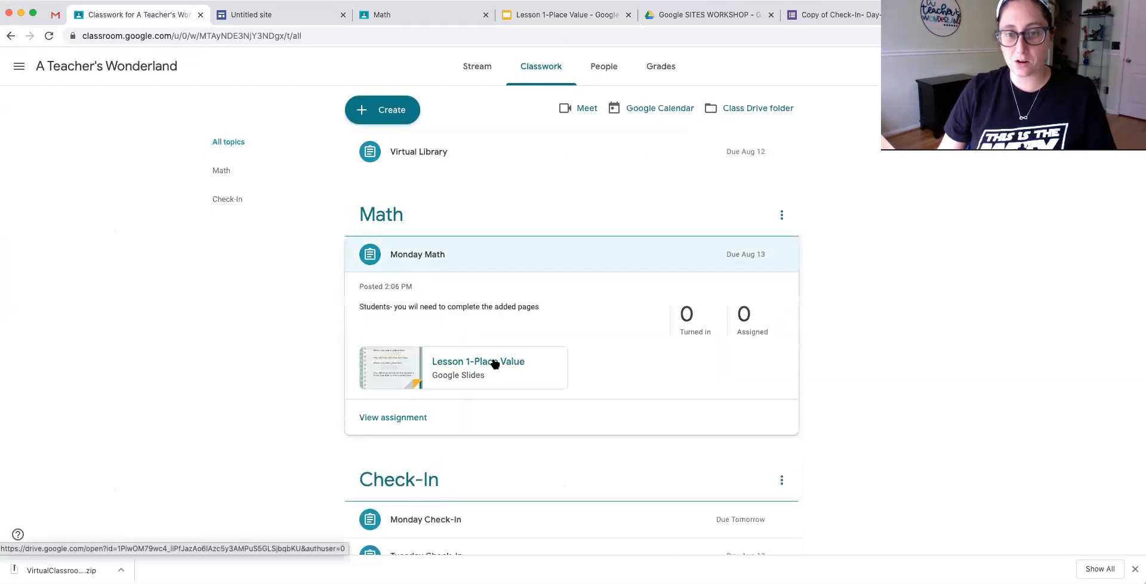
{"action": "left_click", "coordinate": [722, 265]}
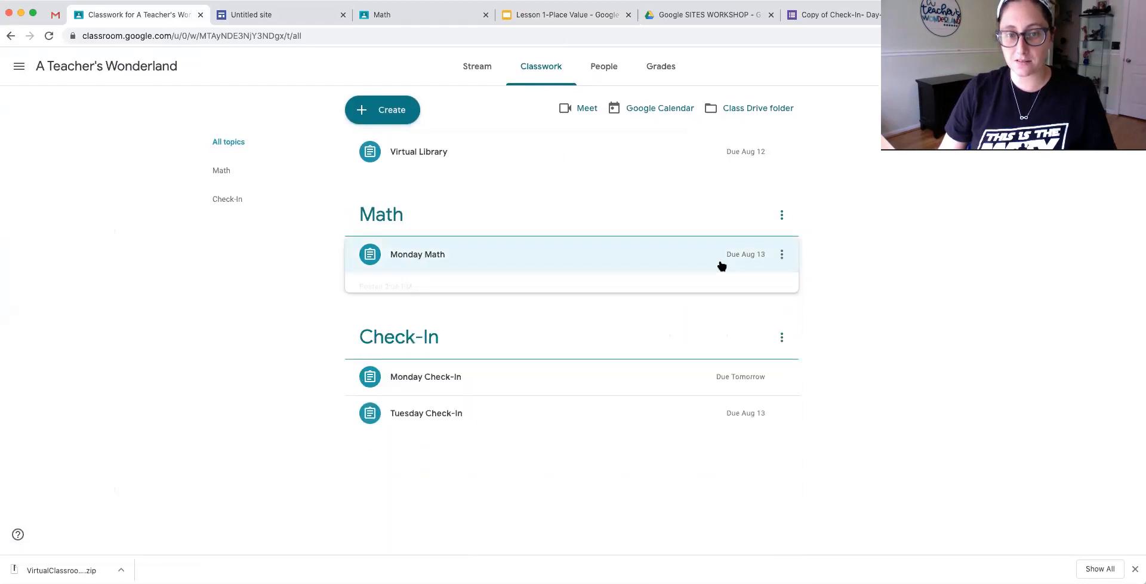
{"action": "left_click", "coordinate": [570, 260]}
{"action": "left_click", "coordinate": [746, 335]}
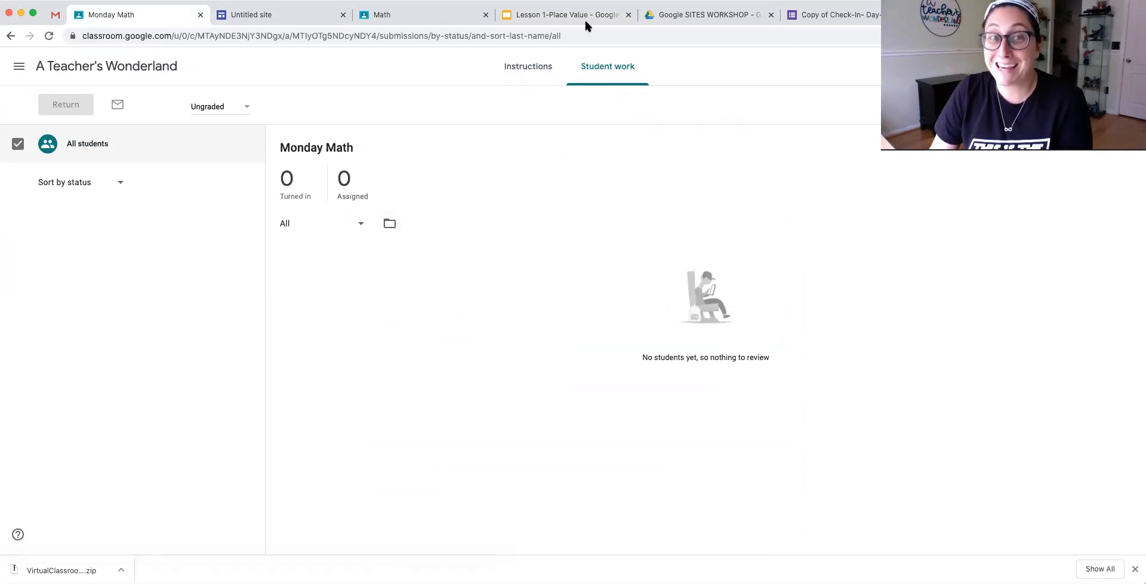
Return to the Google Sites editor and close the preview of the Math-Monday page.
{"action": "left_click", "coordinate": [423, 18]}
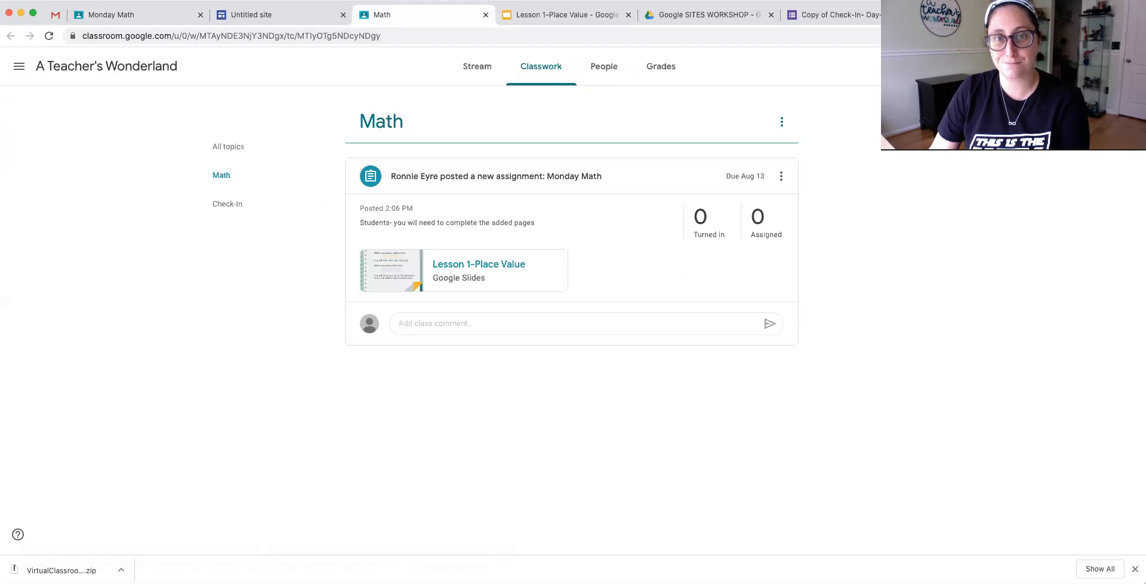
{"action": "left_click", "coordinate": [295, 24]}
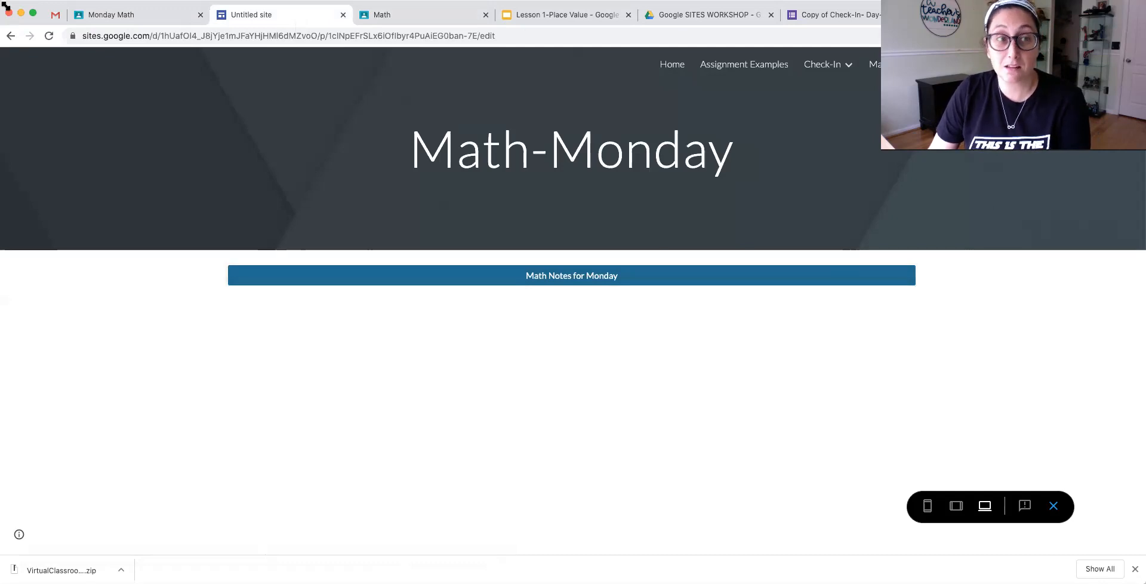
{"action": "left_click", "coordinate": [11, 35]}
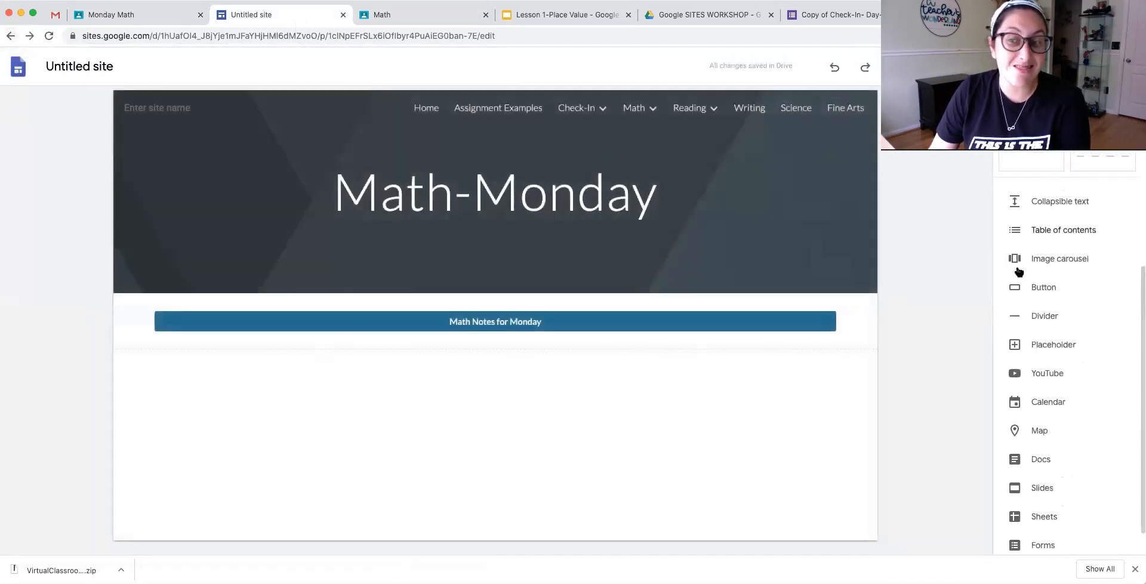
{"action": "left_click", "coordinate": [1046, 287]}
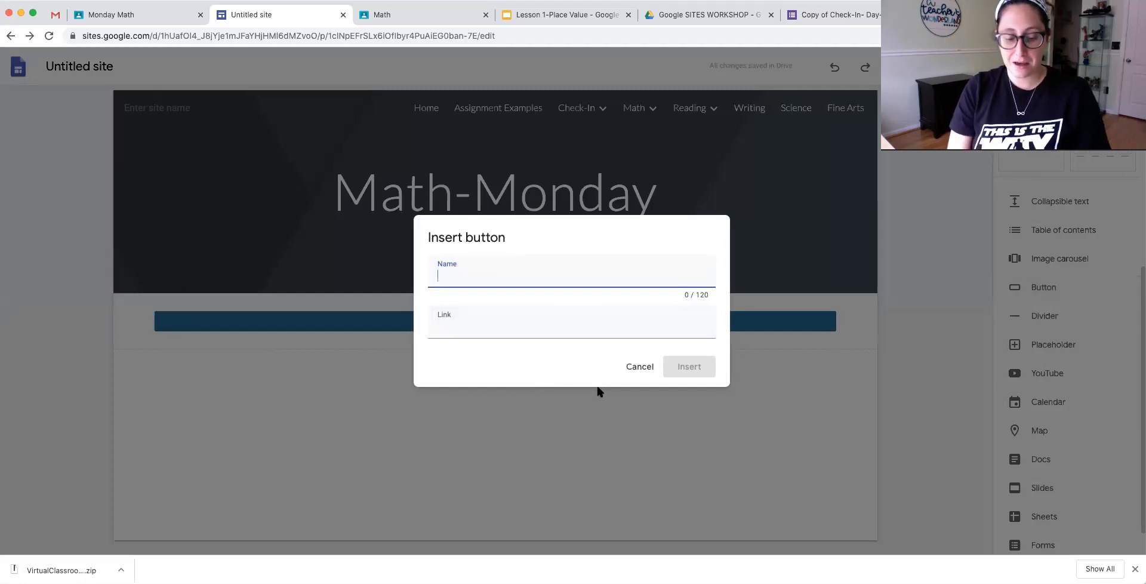
{"action": "type", "text": "Math Ro"}
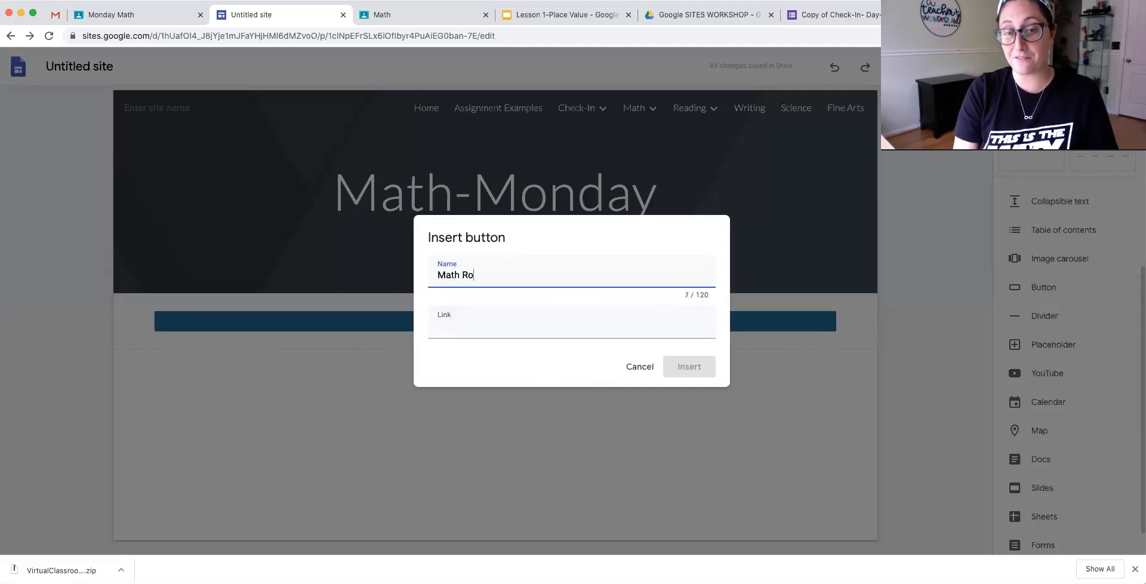
{"action": "type", "text": "tations # 1"}
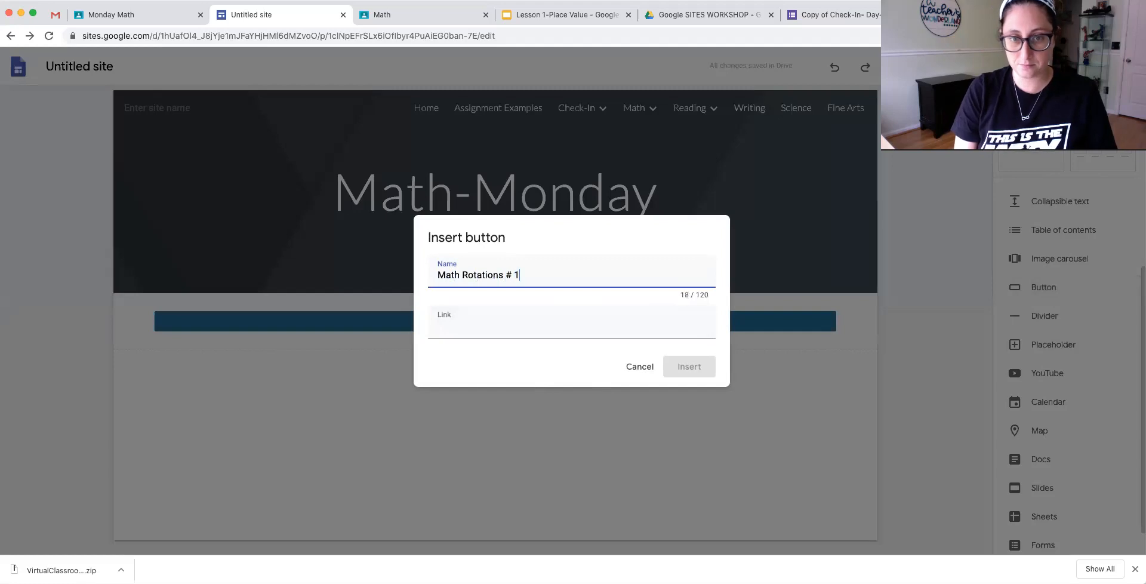
{"action": "left_click", "coordinate": [579, 325]}
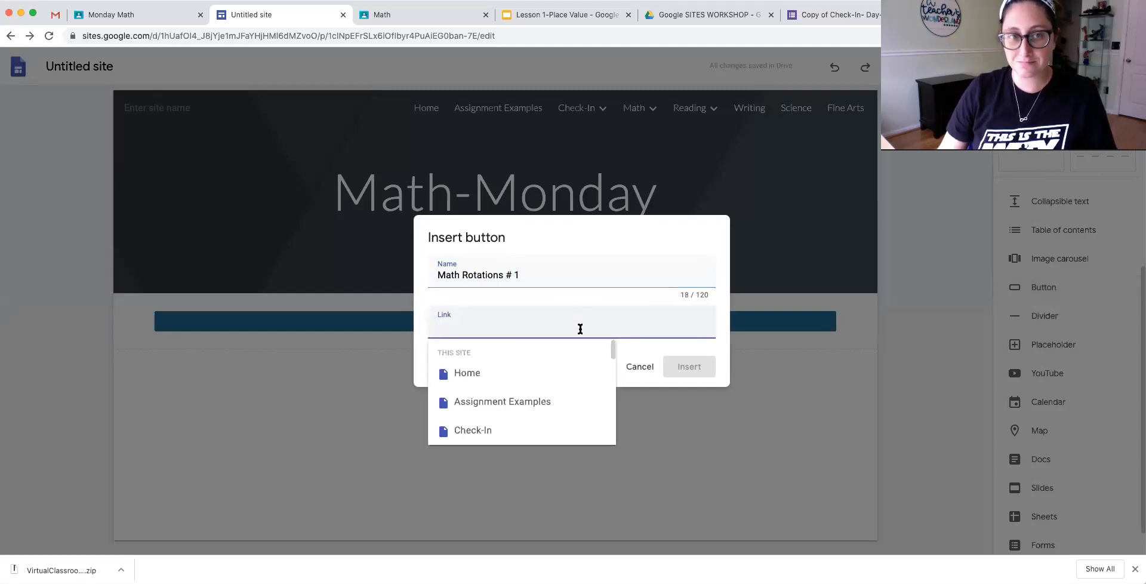
{"action": "left_click", "coordinate": [637, 366]}
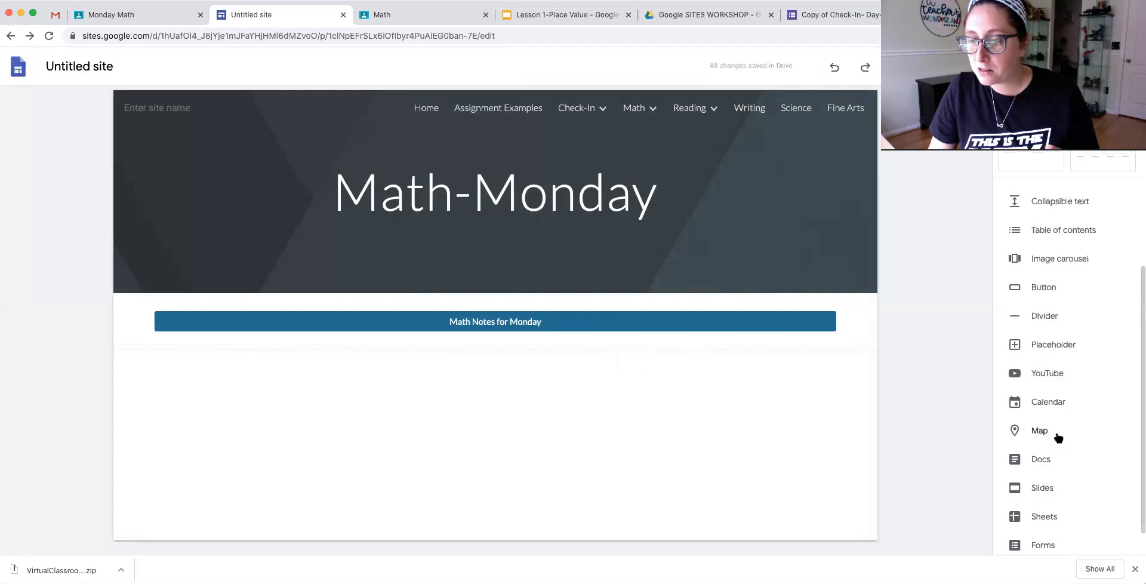
Embed the hurricane tracking Slides presentation below the Math Notes for Monday button and enlarge it to the full content width.
{"action": "scroll", "coordinate": [1058, 438], "scroll_direction": "down", "scroll_amount": 1}
{"action": "left_click", "coordinate": [1048, 451]}
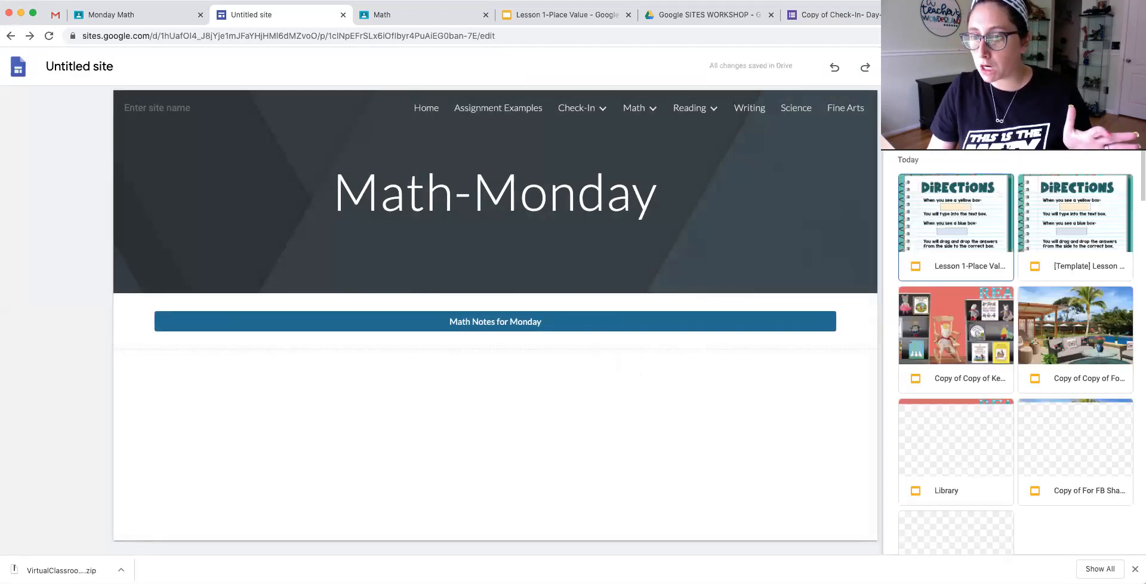
{"action": "scroll", "coordinate": [1043, 405], "scroll_direction": "down", "scroll_amount": 4}
{"action": "scroll", "coordinate": [1041, 406], "scroll_direction": "down", "scroll_amount": 4}
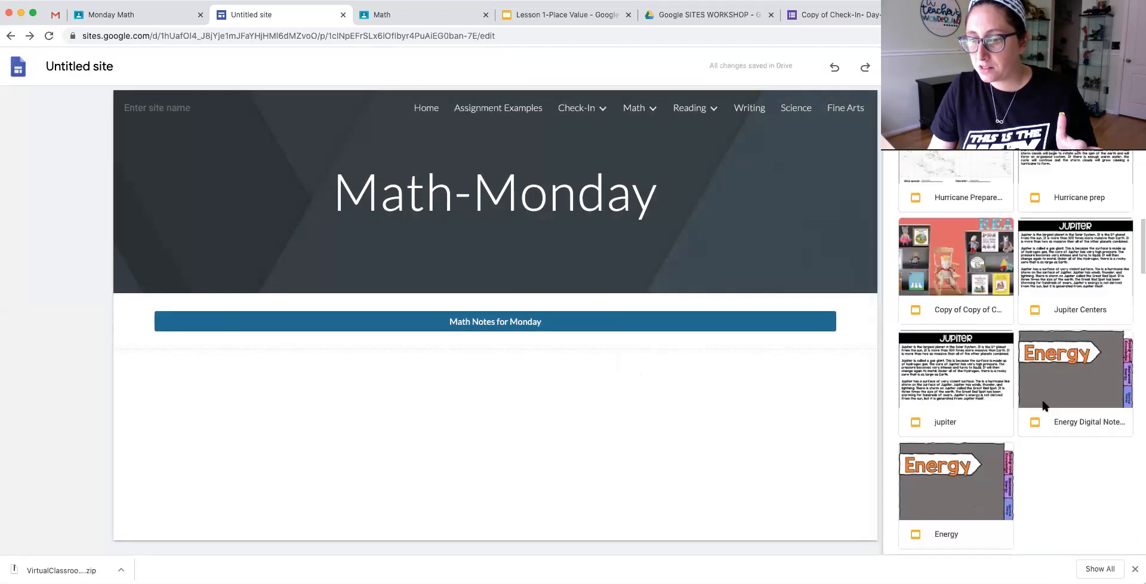
{"action": "left_click", "coordinate": [1001, 321]}
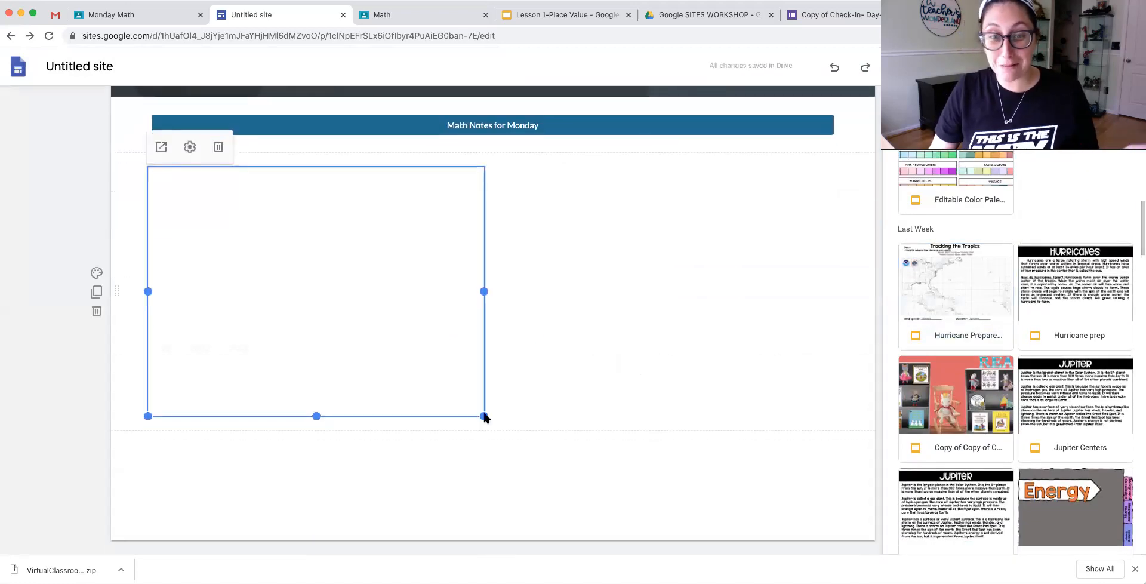
{"action": "left_click_drag", "start_coordinate": [484, 415], "coordinate": [836, 496]}
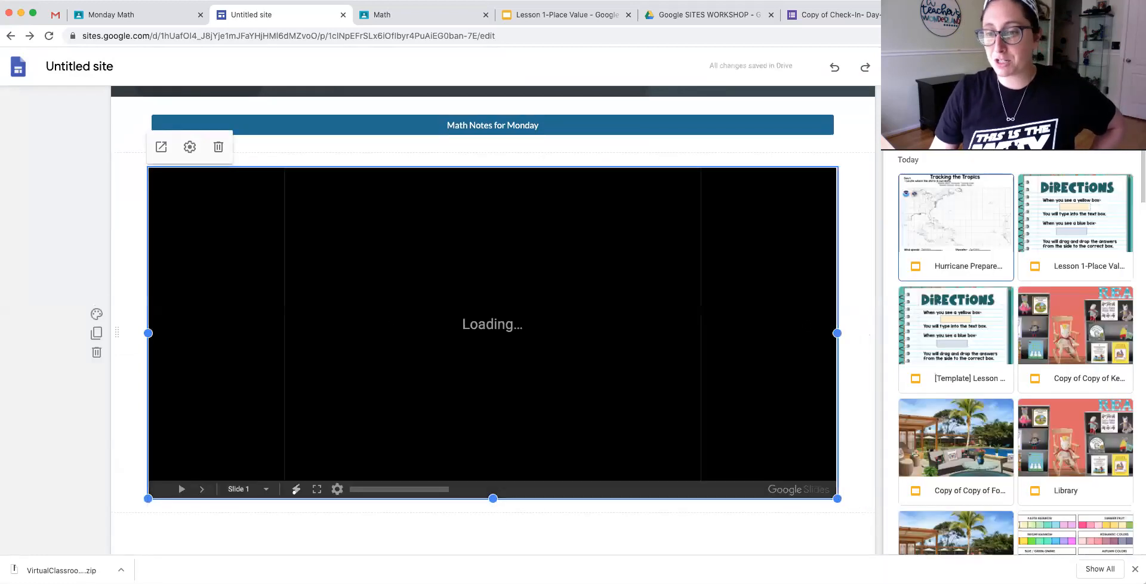
Look over the embedded hurricane presentation and remove it from the Math-Monday page.
{"action": "scroll", "coordinate": [503, 335], "scroll_direction": "down", "scroll_amount": 2}
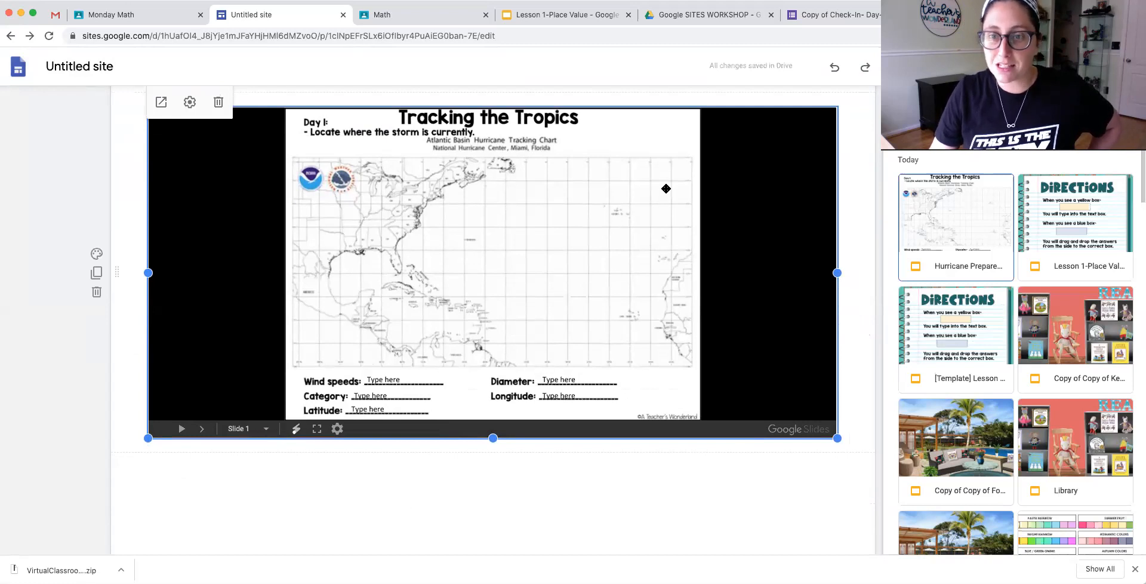
{"action": "scroll", "coordinate": [691, 266], "scroll_direction": "up", "scroll_amount": 1}
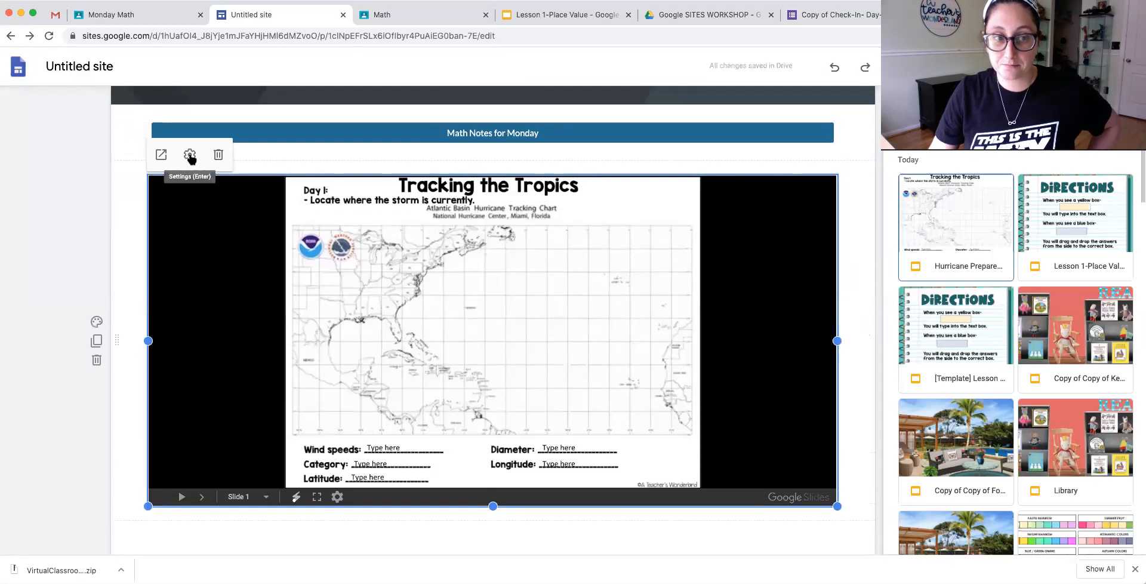
{"action": "left_click", "coordinate": [218, 155]}
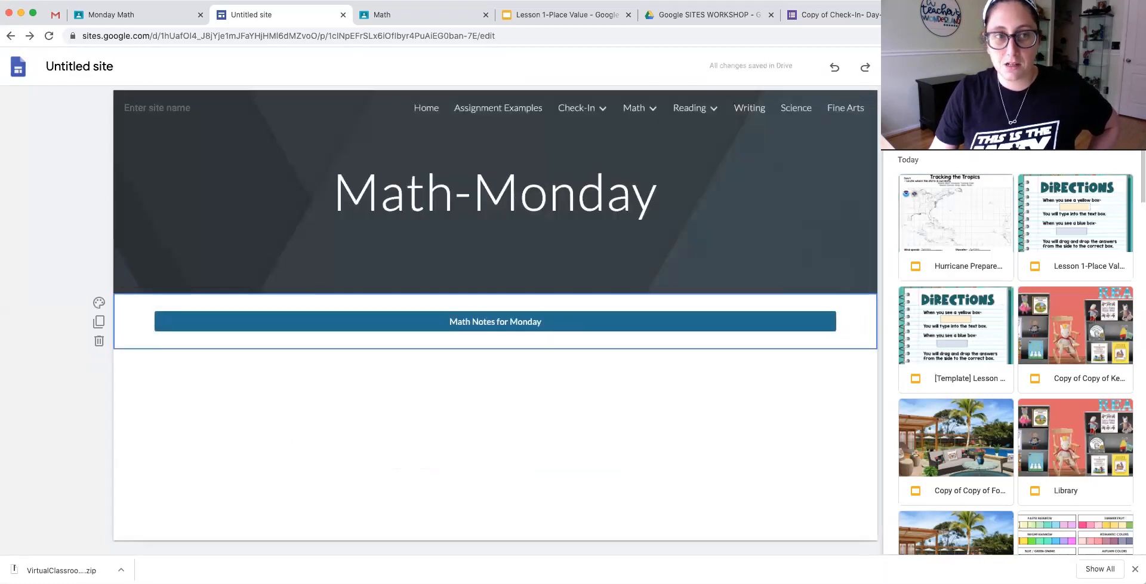
Switch to Google Classroom and open the classwork page of the A Teacher's Wonderland class.
{"action": "left_click", "coordinate": [121, 18]}
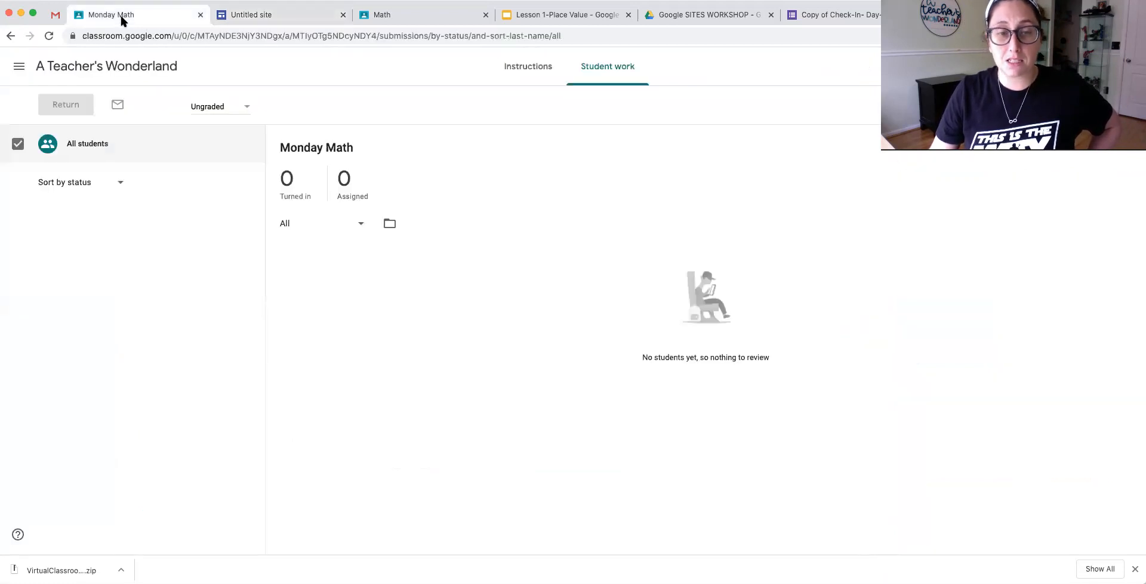
{"action": "left_click", "coordinate": [18, 66]}
{"action": "left_click", "coordinate": [16, 71]}
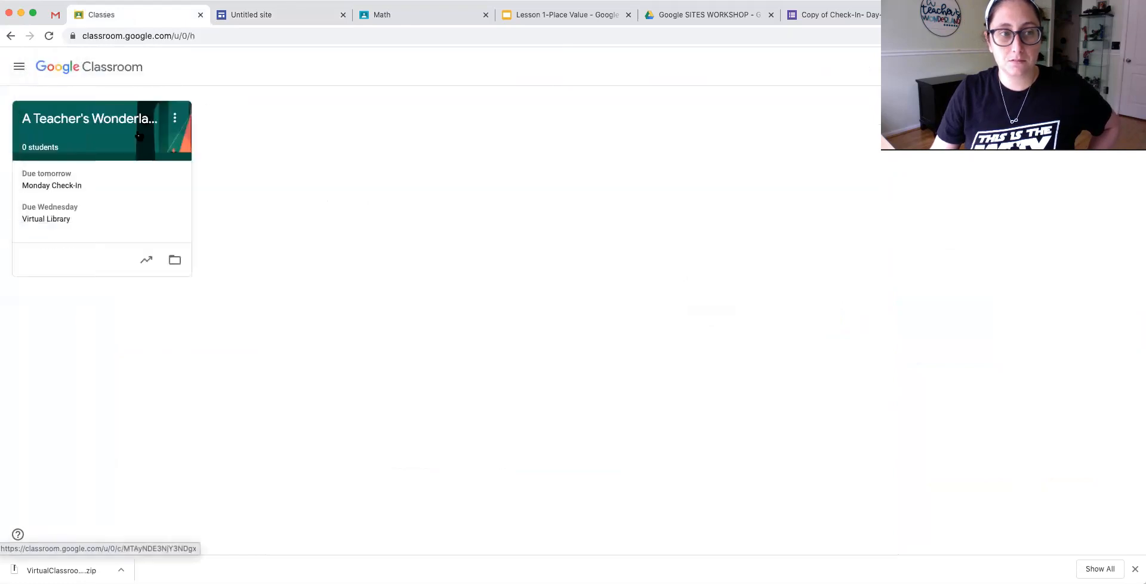
{"action": "left_click", "coordinate": [131, 111]}
{"action": "left_click", "coordinate": [525, 67]}
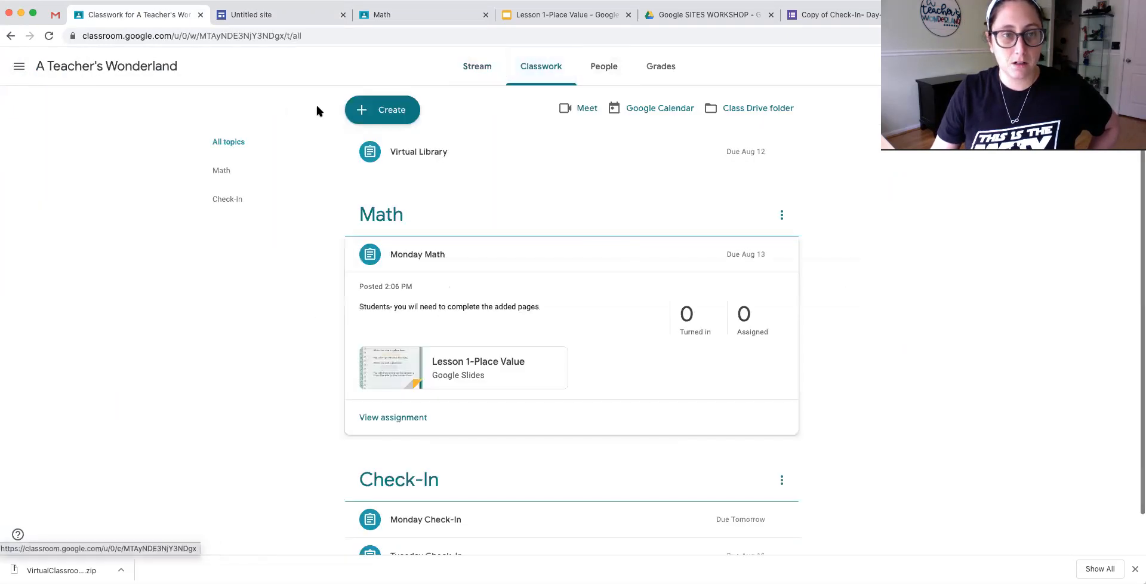
Start a new assignment titled "tracking the tropics" and attach the Hurricane Preparedness Slides file from Google Drive.
{"action": "left_click", "coordinate": [382, 110]}
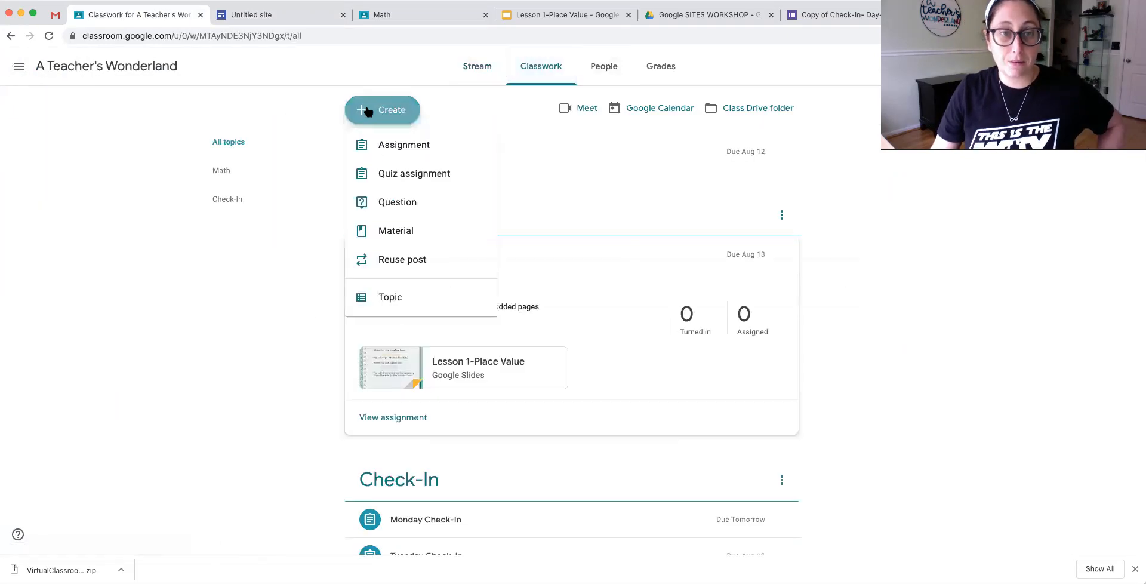
{"action": "left_click", "coordinate": [400, 149]}
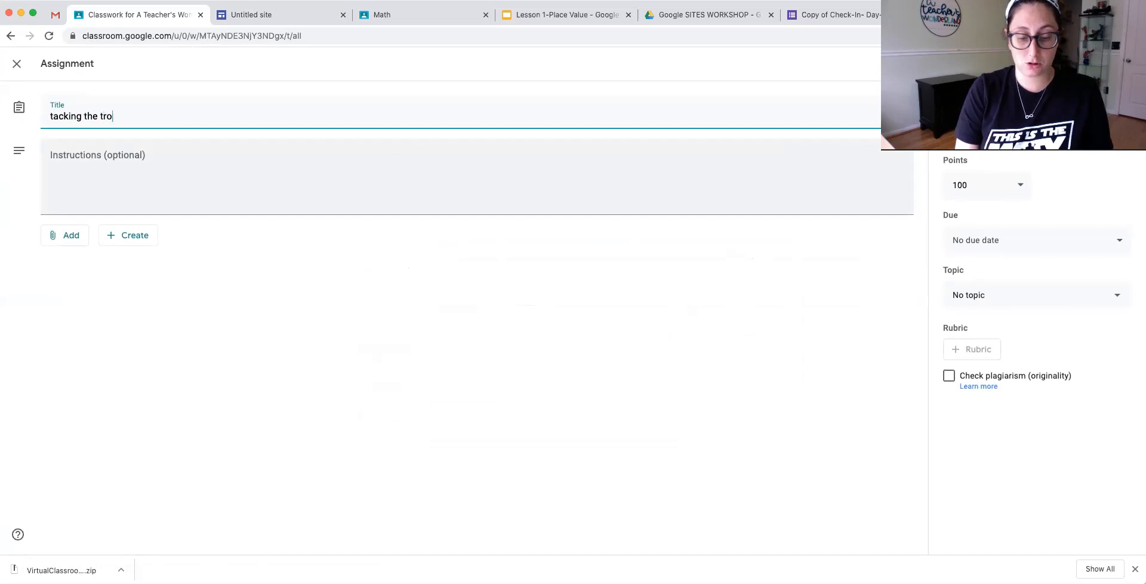
{"action": "type", "text": "r"}
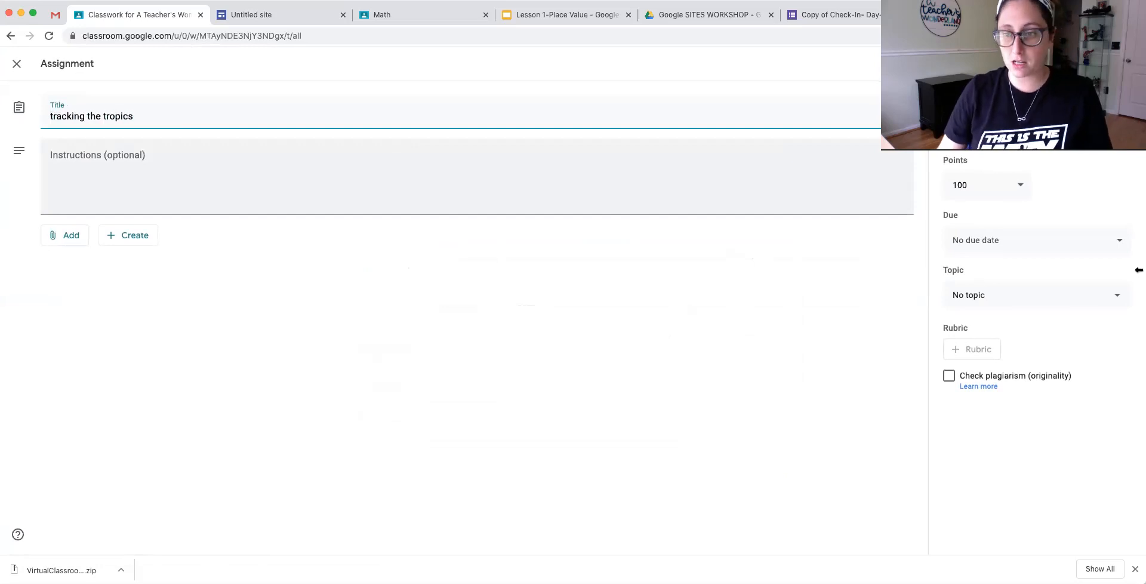
{"action": "left_click", "coordinate": [65, 235]}
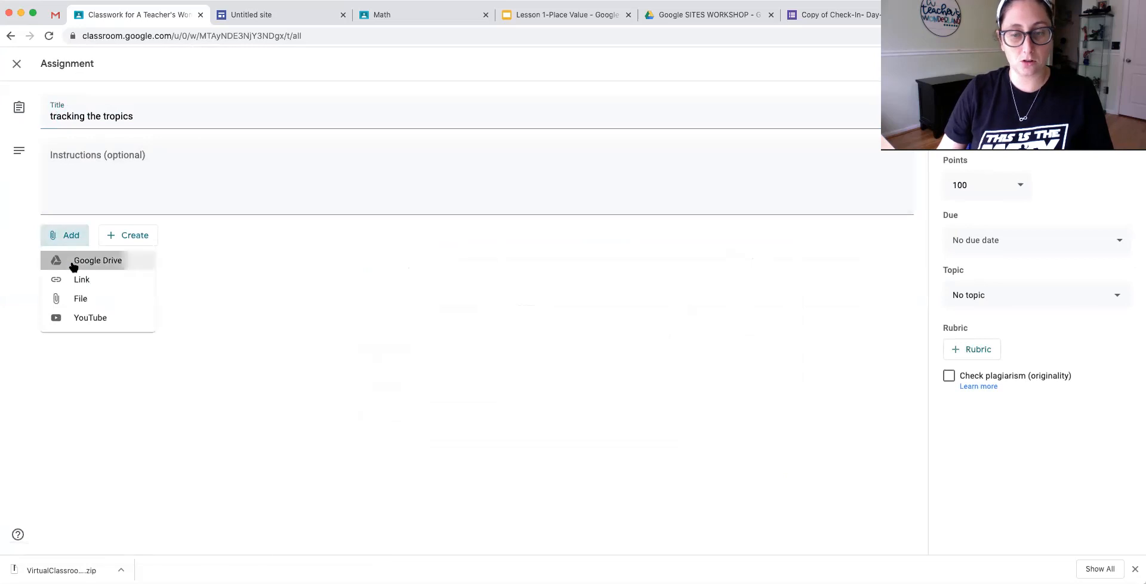
{"action": "left_click", "coordinate": [77, 258]}
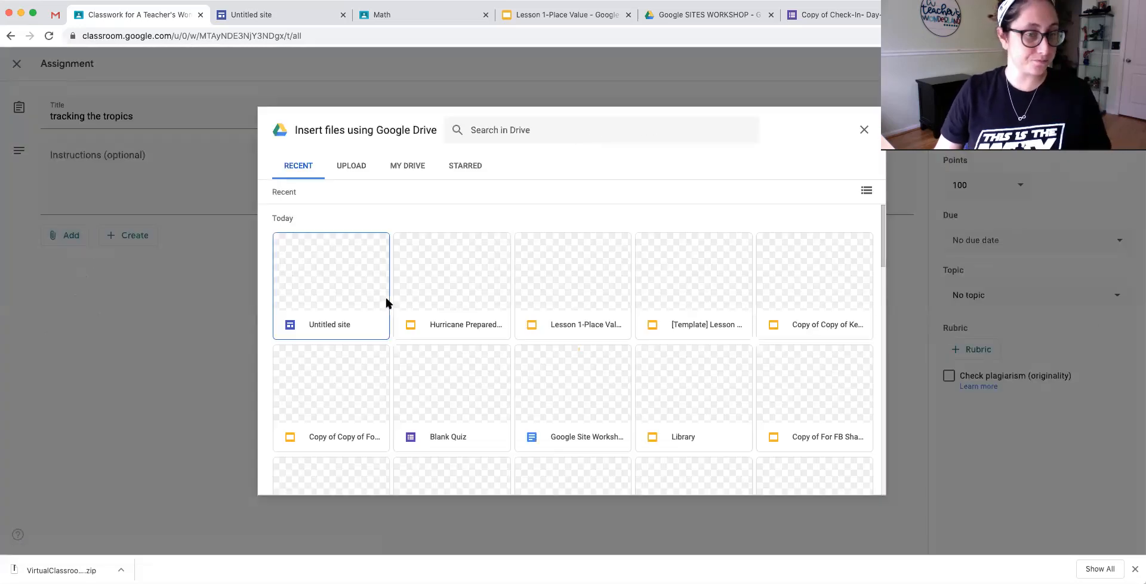
{"action": "double_click", "coordinate": [467, 303]}
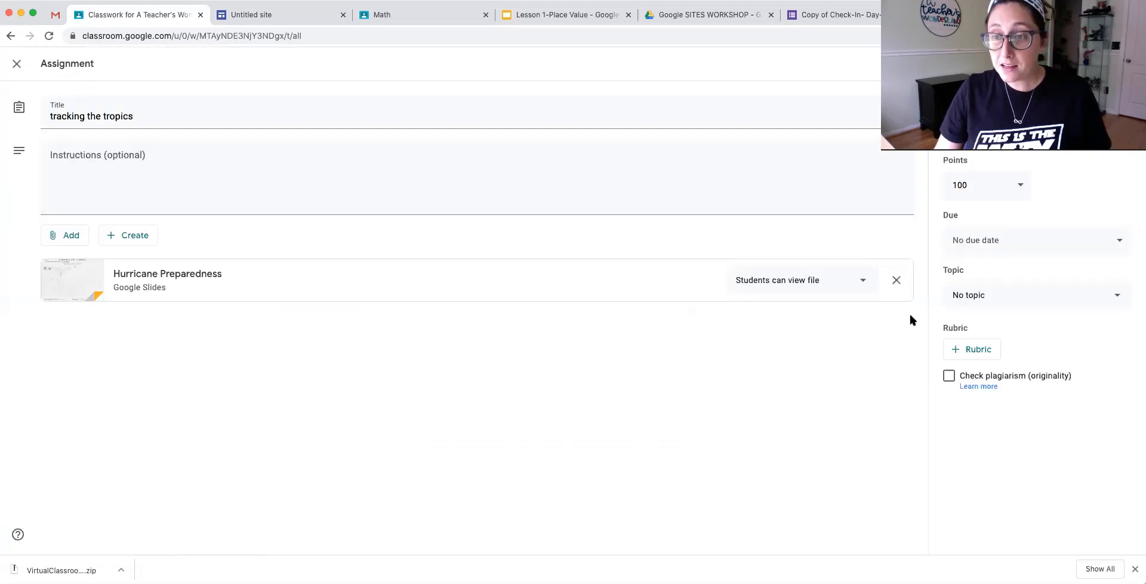
Create a new topic named Science for the tracking the tropics assignment.
{"action": "left_click", "coordinate": [1033, 309]}
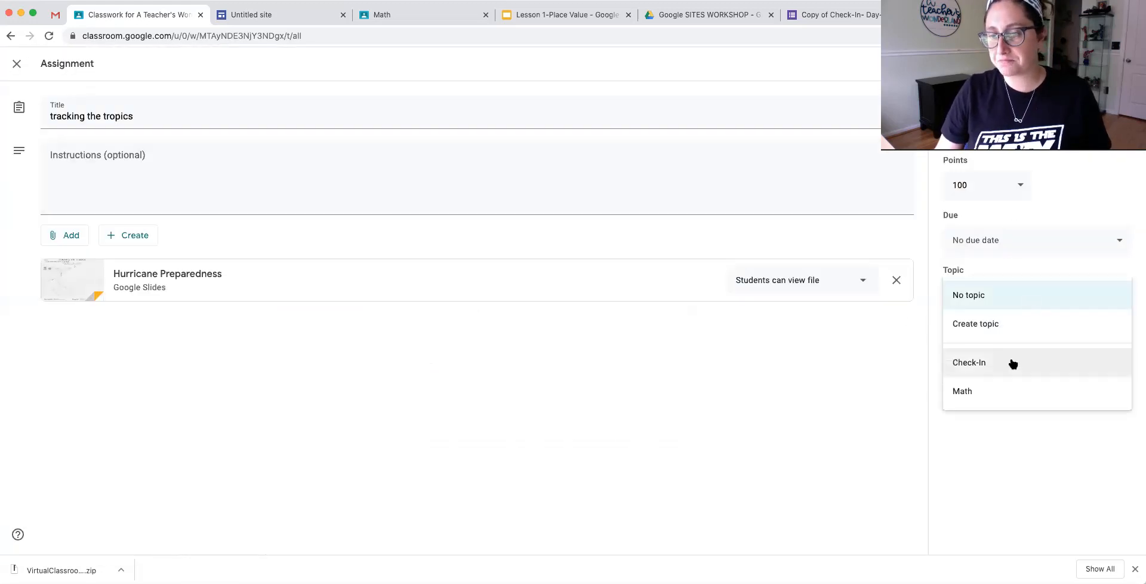
{"action": "left_click", "coordinate": [997, 325]}
{"action": "type", "text": "Science"}
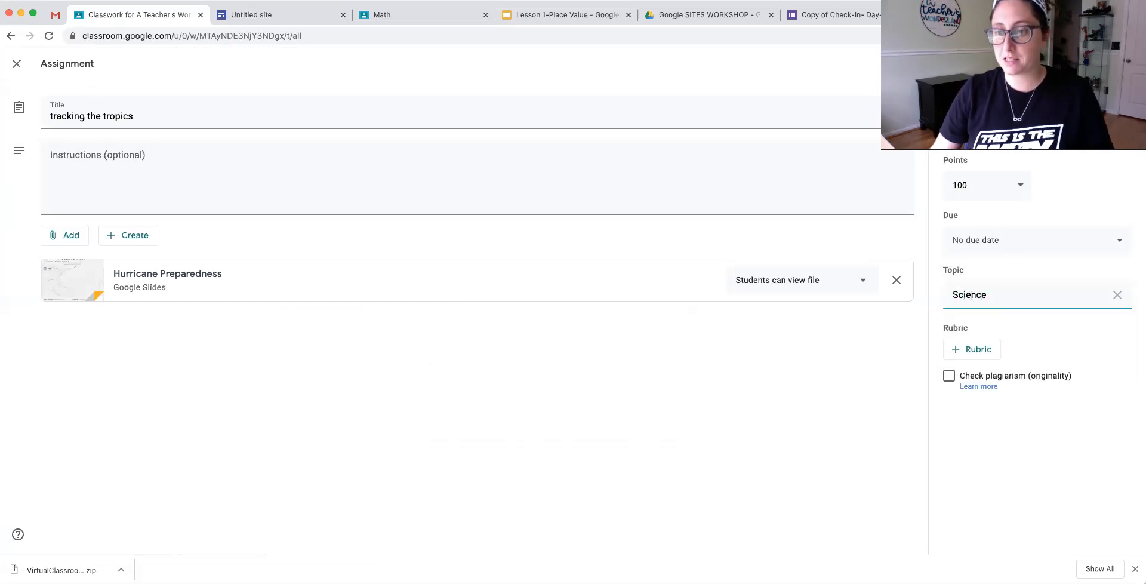
Set the assignment's due date to Aug 28, 2020 and assign it to the class.
{"action": "left_click", "coordinate": [968, 254]}
{"action": "left_click", "coordinate": [993, 289]}
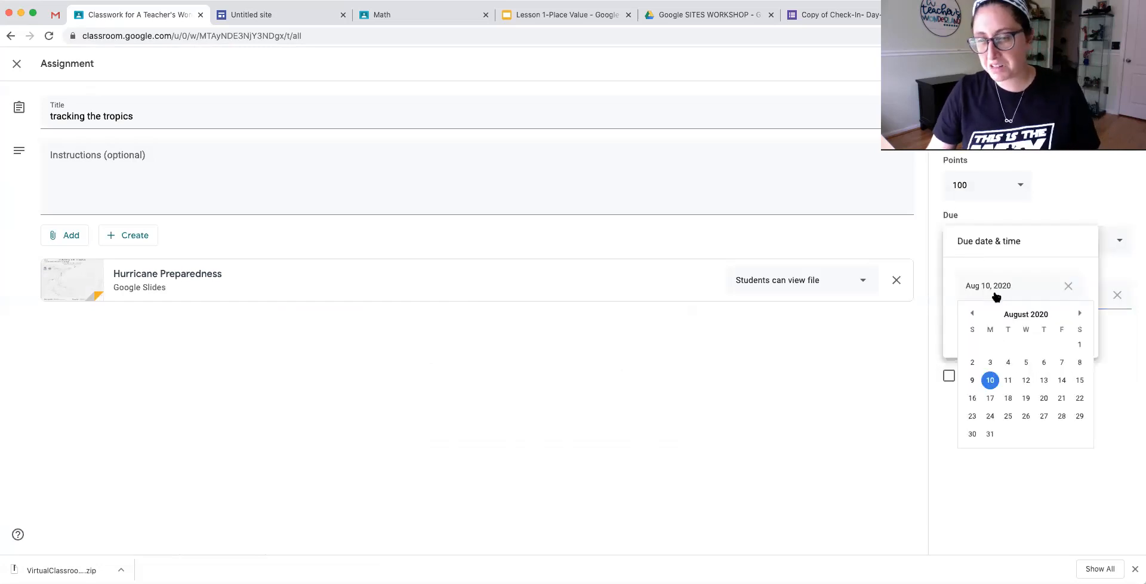
{"action": "left_click", "coordinate": [1060, 418]}
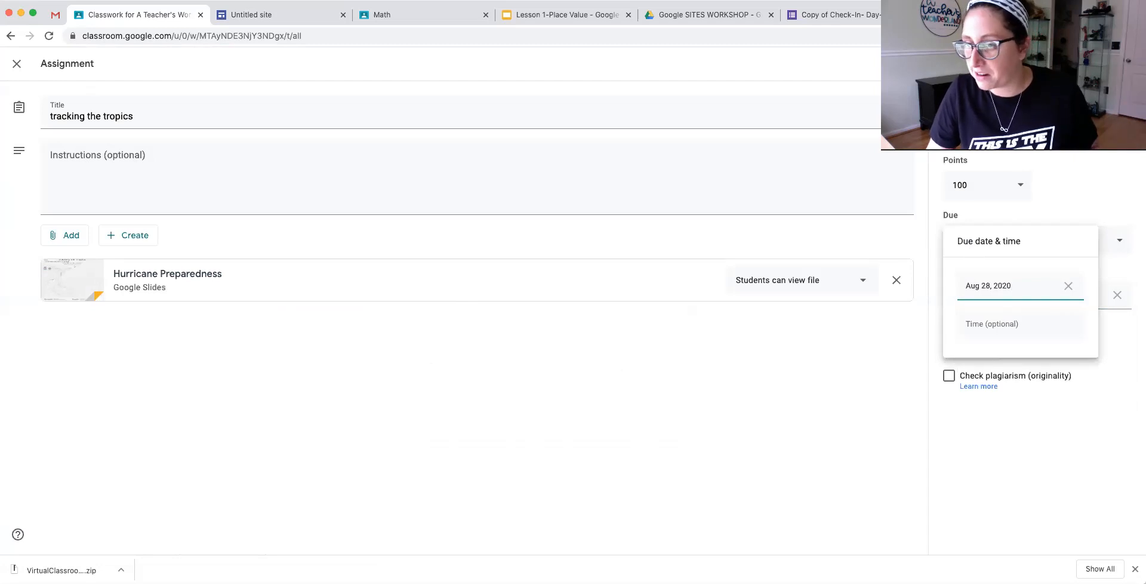
{"action": "left_click", "coordinate": [1098, 63]}
{"action": "left_click", "coordinate": [1086, 64]}
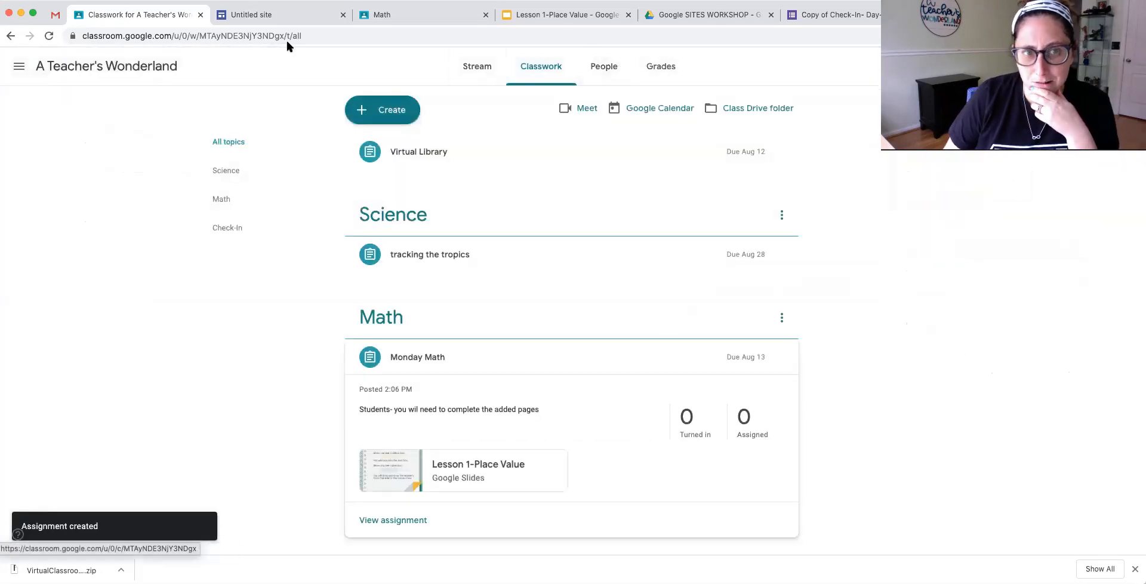
Copy the link of the tracking the tropics assignment under the Science topic.
{"action": "left_click", "coordinate": [265, 18]}
{"action": "left_click", "coordinate": [161, 18]}
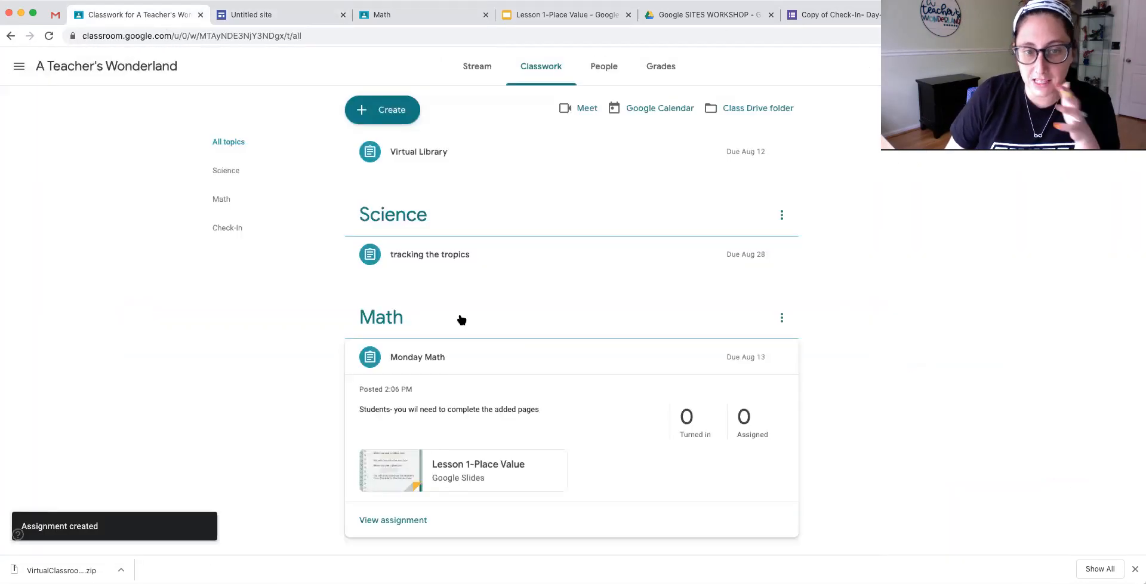
{"action": "left_click", "coordinate": [782, 255]}
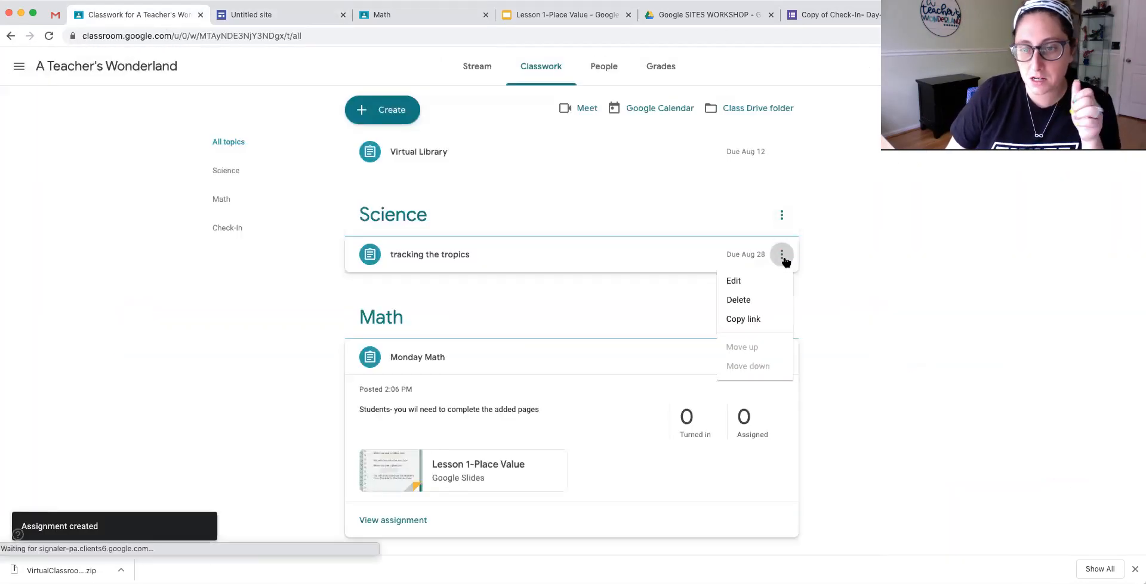
{"action": "left_click", "coordinate": [756, 322]}
Return to Google Sites and add a full-width "Math Rotations #1" button with the copied assignment link below Math Notes for Monday.
{"action": "left_click", "coordinate": [250, 15]}
{"action": "left_click", "coordinate": [792, 395]}
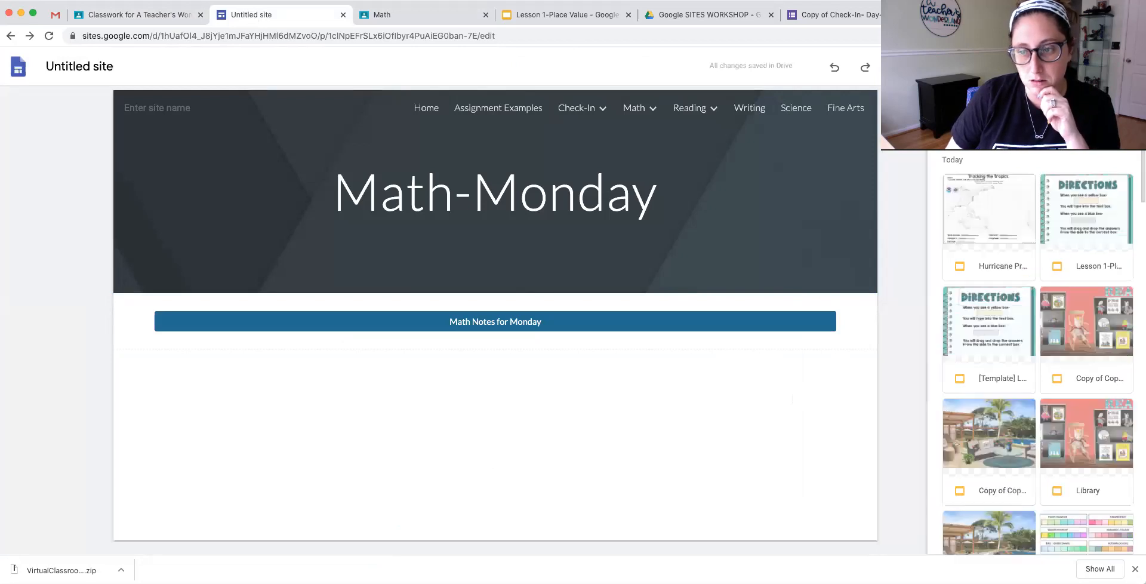
{"action": "scroll", "coordinate": [1069, 356], "scroll_direction": "down", "scroll_amount": 5}
{"action": "left_click", "coordinate": [1044, 259]}
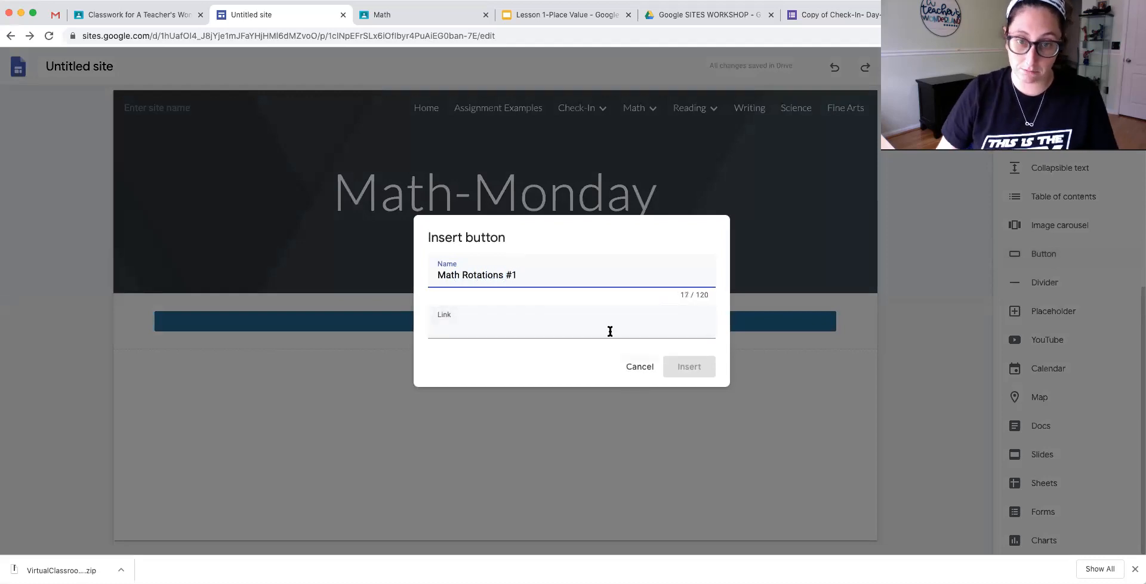
{"action": "left_click", "coordinate": [610, 331]}
{"action": "key", "text": "super+v"}
{"action": "left_click", "coordinate": [692, 369]}
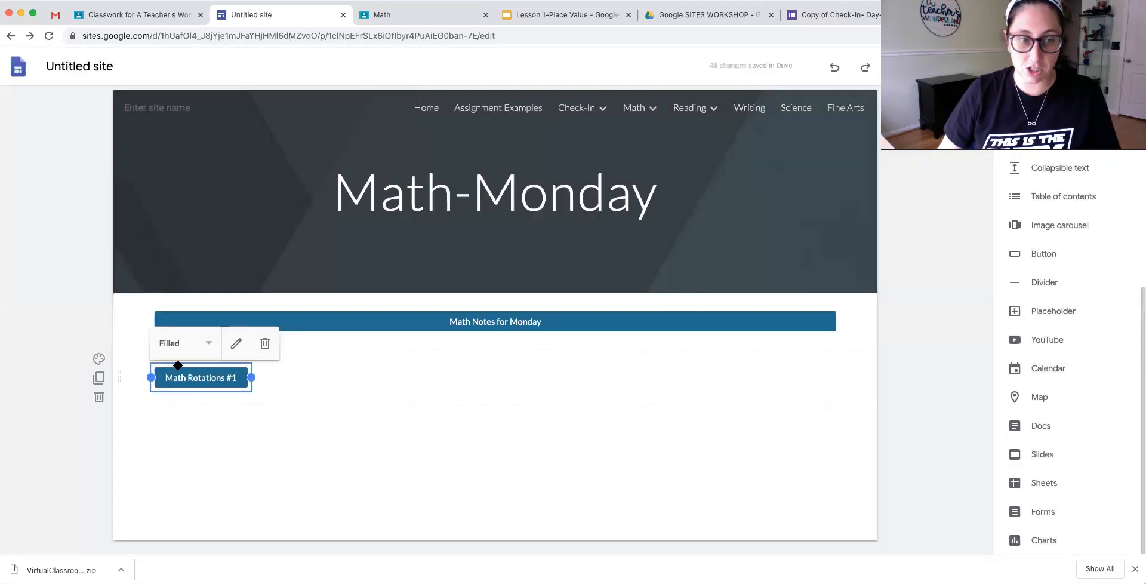
{"action": "left_click_drag", "start_coordinate": [252, 377], "coordinate": [837, 366]}
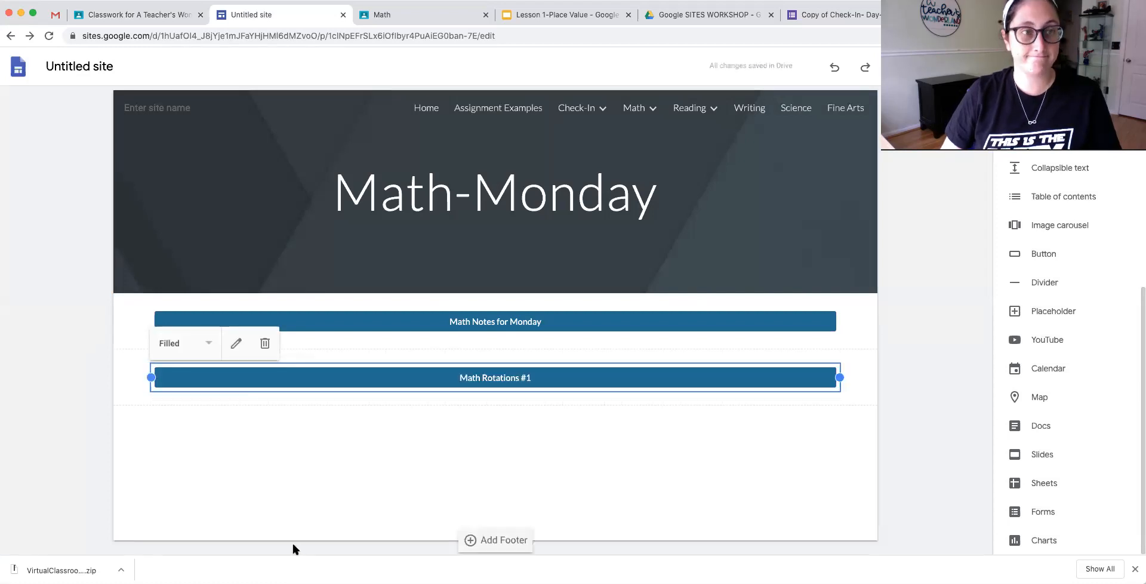
{"action": "left_click", "coordinate": [406, 458]}
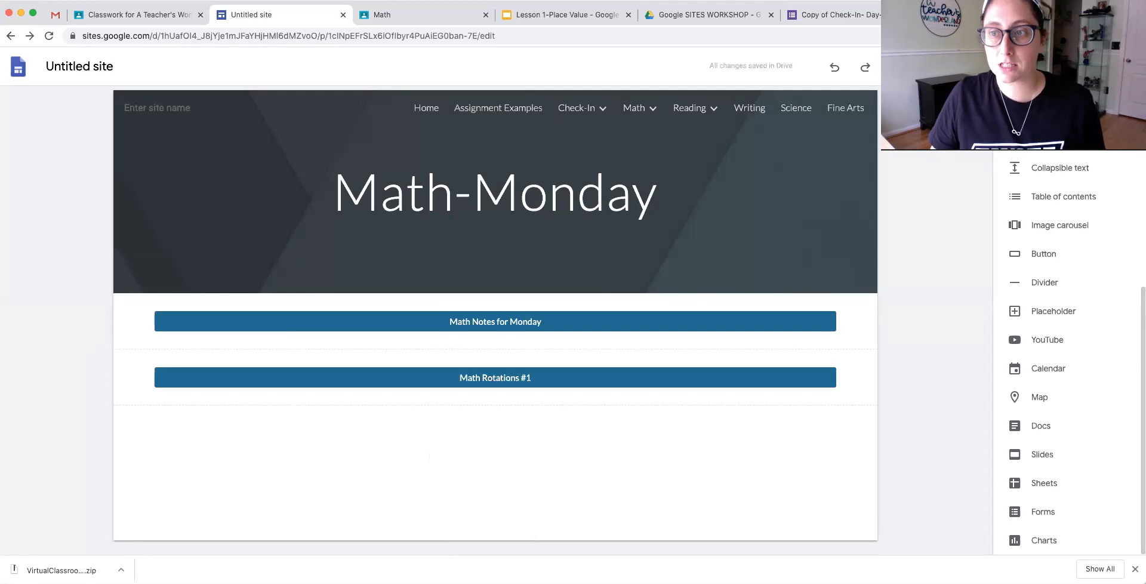
Publish the changes to the Math-Monday page and open the site preview.
{"action": "left_click", "coordinate": [1061, 66]}
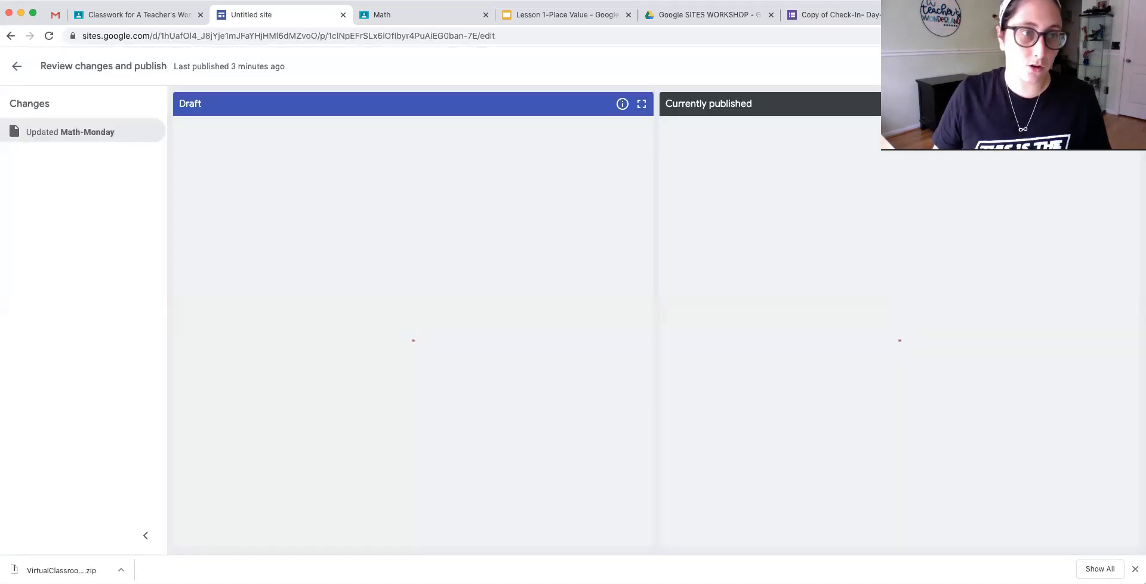
{"action": "left_click", "coordinate": [1104, 66]}
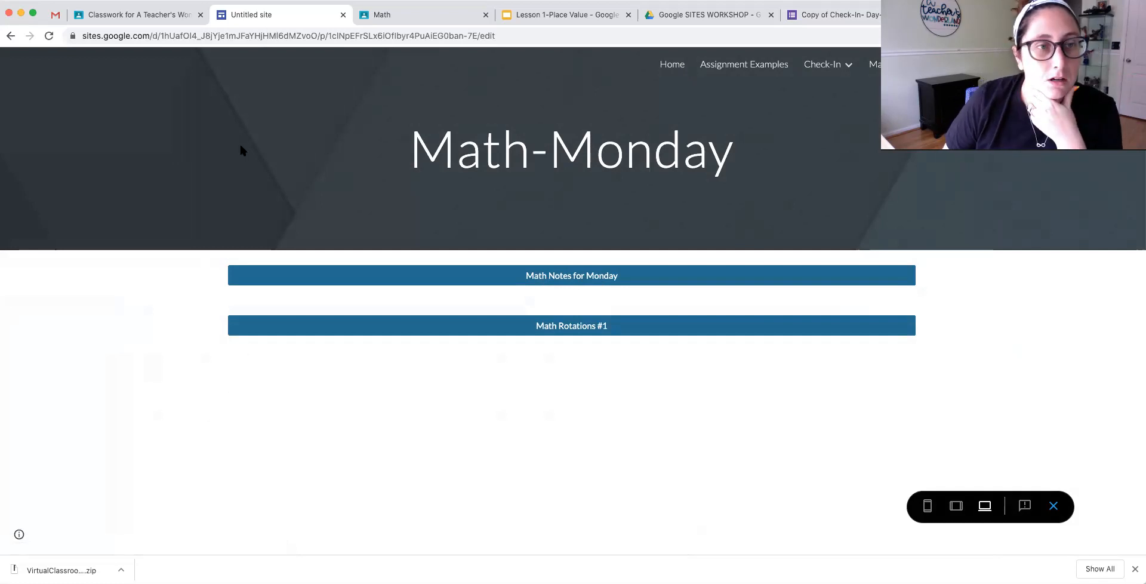
In the preview, go from the home page through the Math image and the Monday image to the Math-Monday page.
{"action": "left_click", "coordinate": [669, 66]}
{"action": "scroll", "coordinate": [571, 298], "scroll_direction": "down", "scroll_amount": 3}
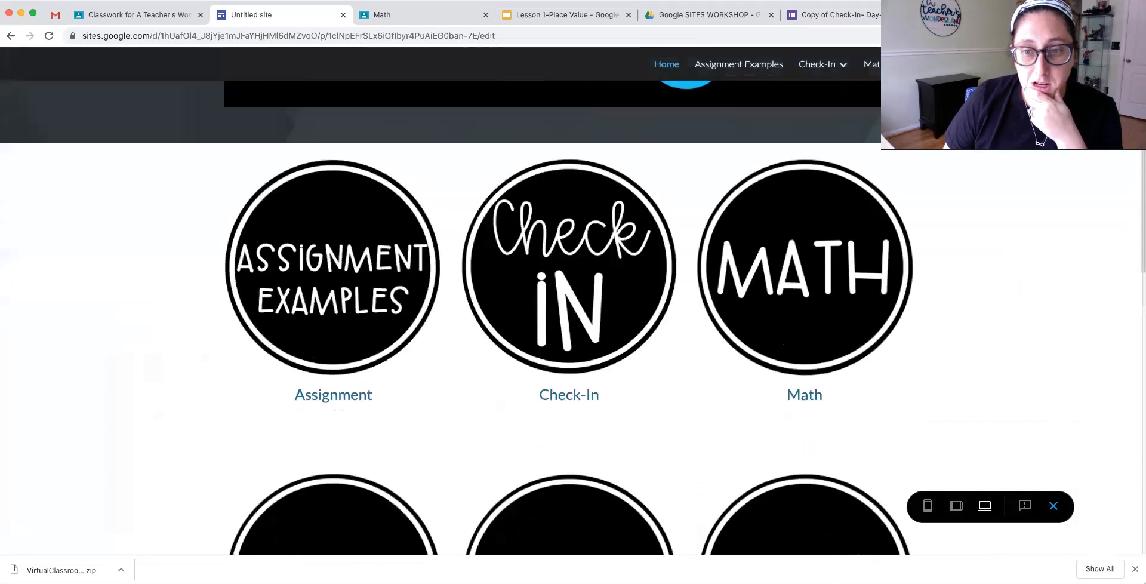
{"action": "scroll", "coordinate": [572, 298], "scroll_direction": "down", "scroll_amount": 1}
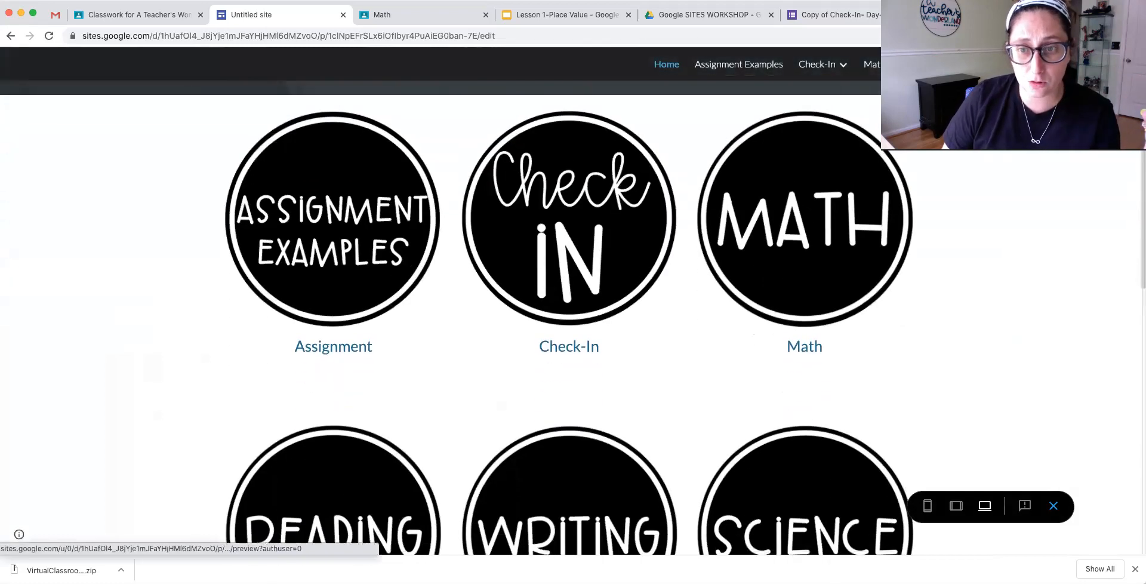
{"action": "left_click", "coordinate": [801, 202]}
{"action": "scroll", "coordinate": [801, 202], "scroll_direction": "down", "scroll_amount": 4}
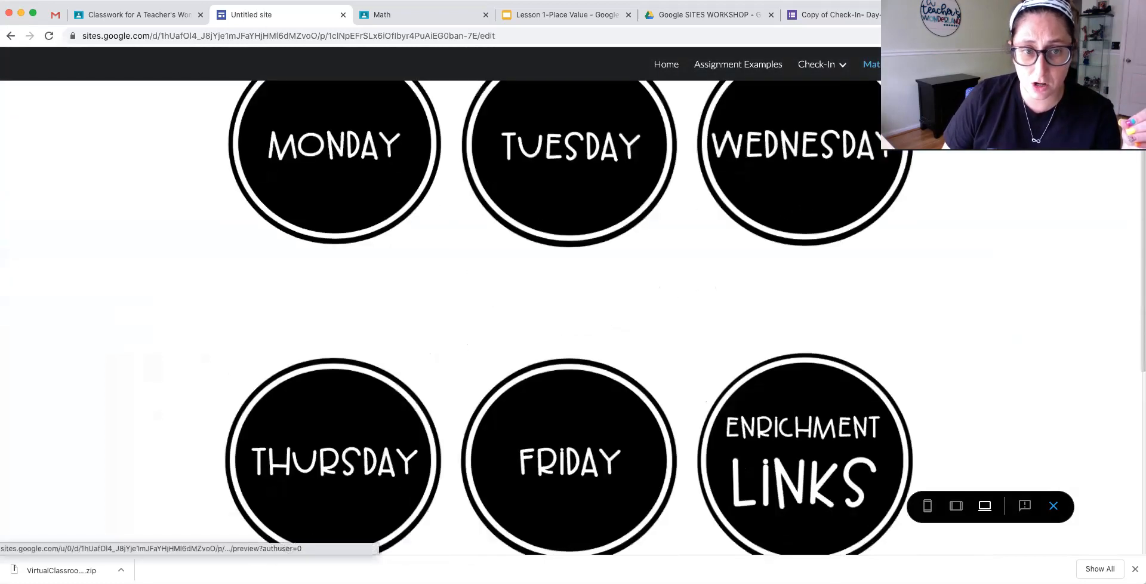
{"action": "left_click", "coordinate": [342, 174]}
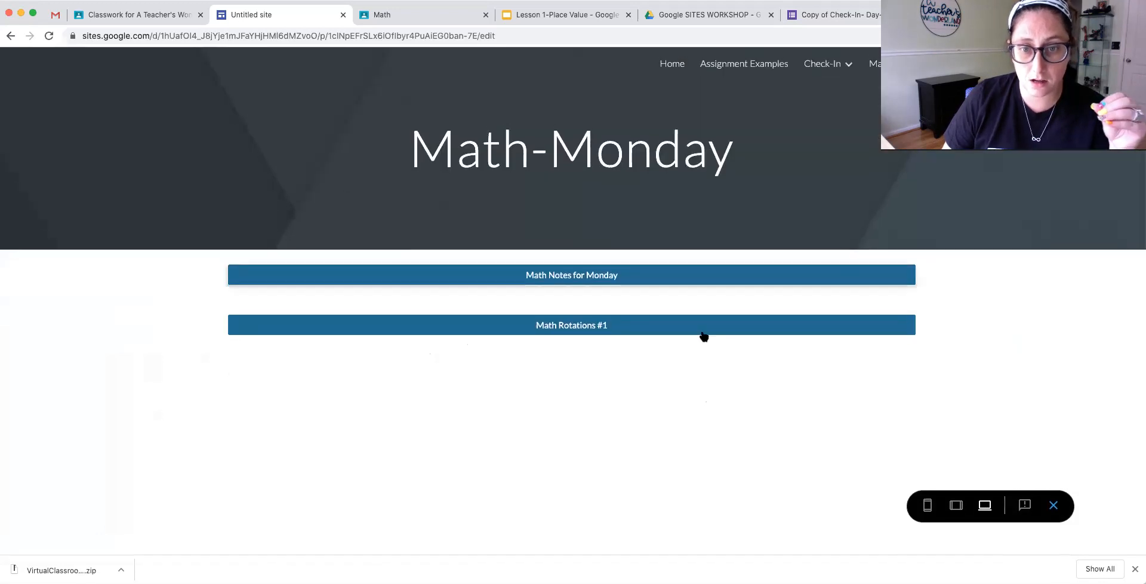
Test the Math Notes for Monday and Math Rotations #1 buttons, closing the Classroom Math page opened by the first.
{"action": "left_click", "coordinate": [593, 281]}
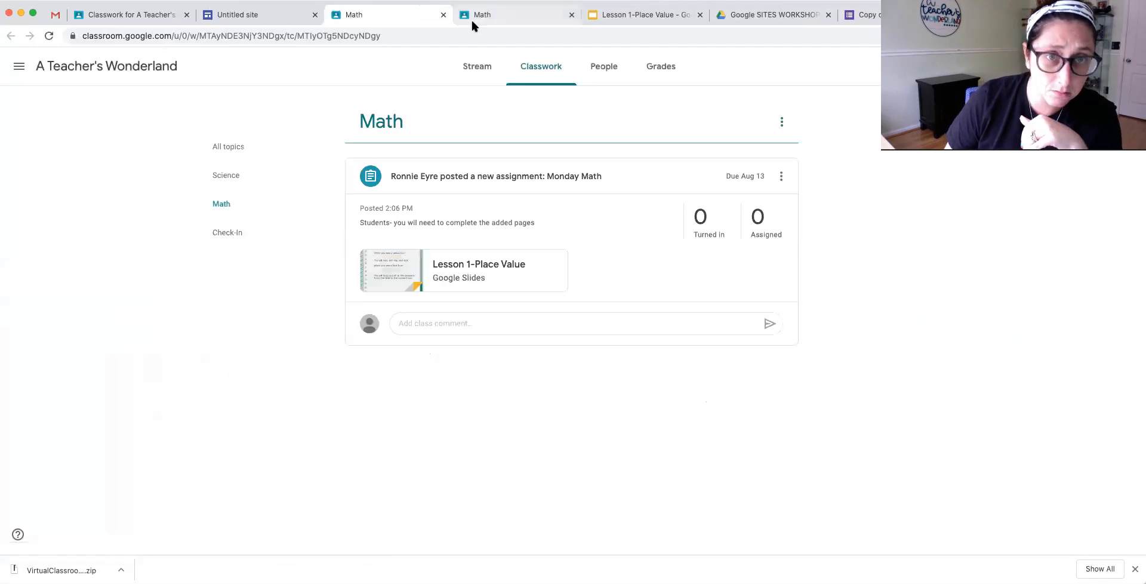
{"action": "left_click", "coordinate": [443, 15]}
{"action": "left_click", "coordinate": [610, 327]}
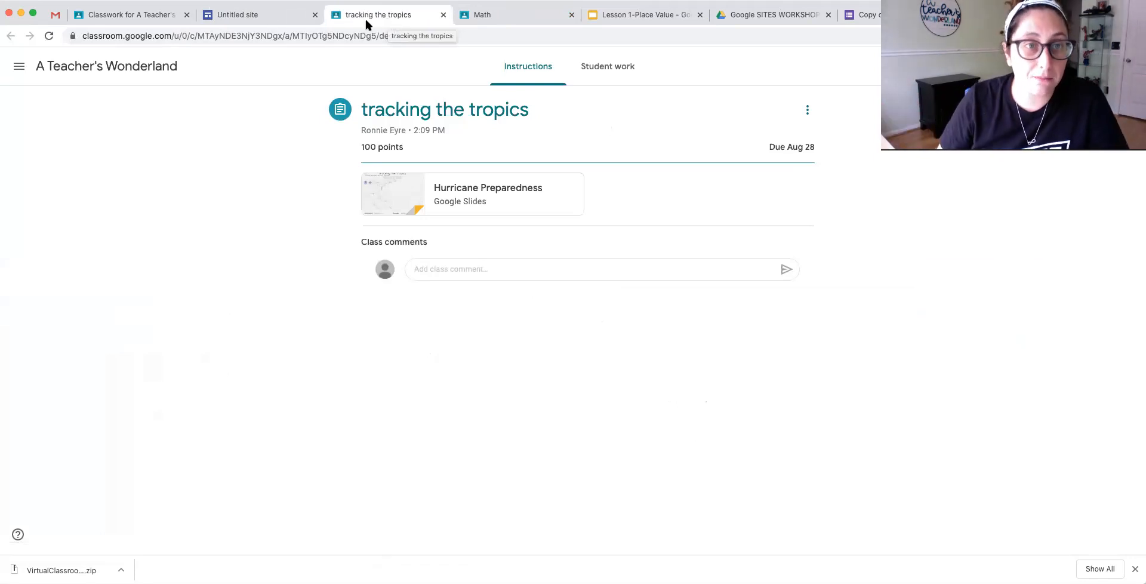
Return to the site preview and look over the image links on the Math page and the home page.
{"action": "left_click", "coordinate": [252, 17]}
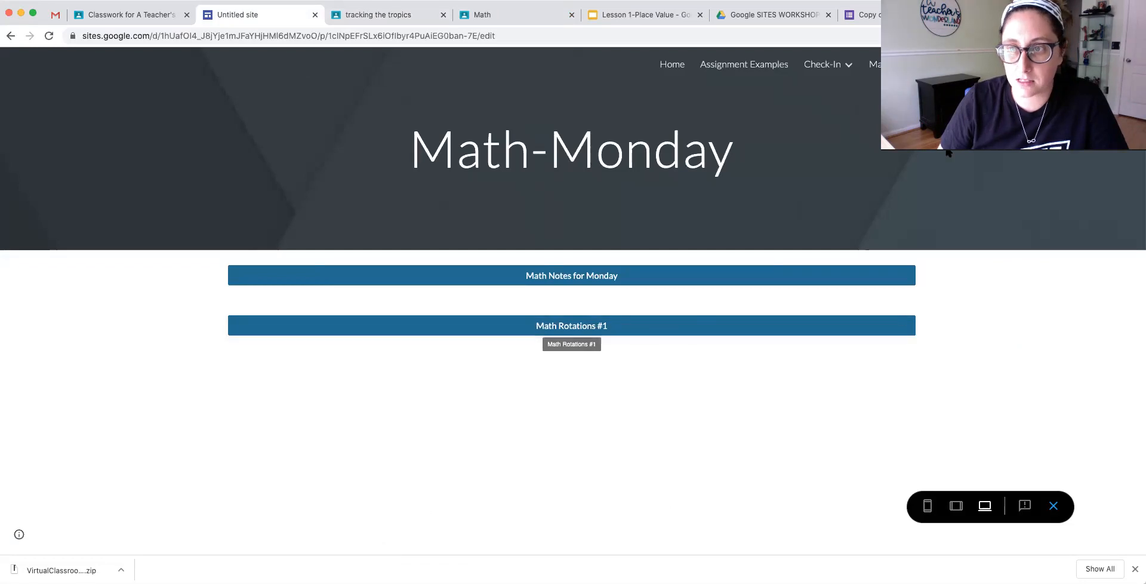
{"action": "left_click", "coordinate": [11, 36]}
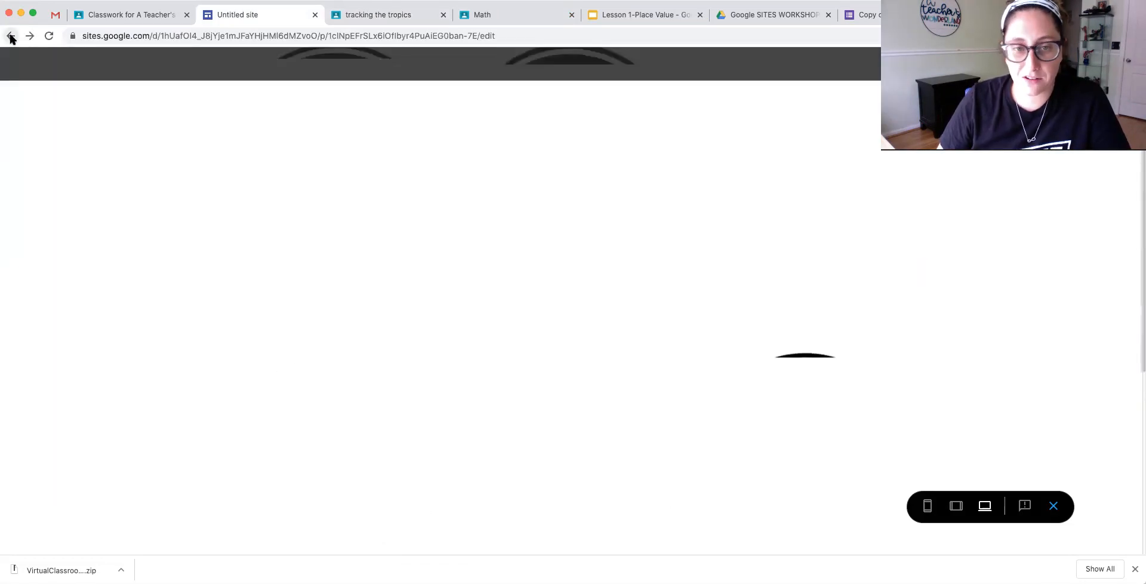
{"action": "scroll", "coordinate": [572, 298], "scroll_direction": "down", "scroll_amount": 7}
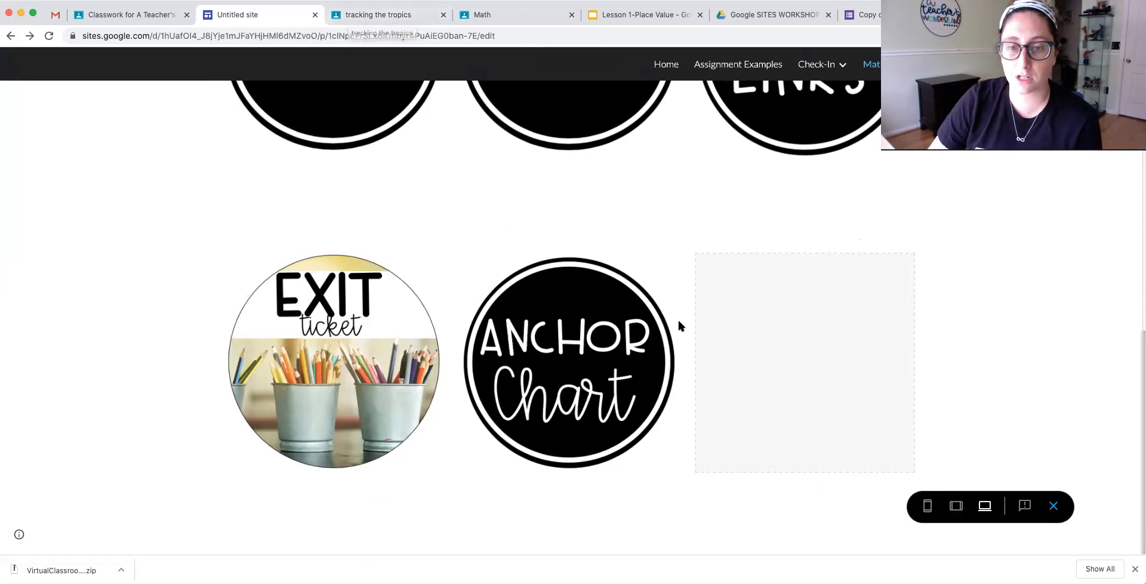
{"action": "left_click", "coordinate": [9, 36]}
{"action": "scroll", "coordinate": [1025, 358], "scroll_direction": "down", "scroll_amount": 10}
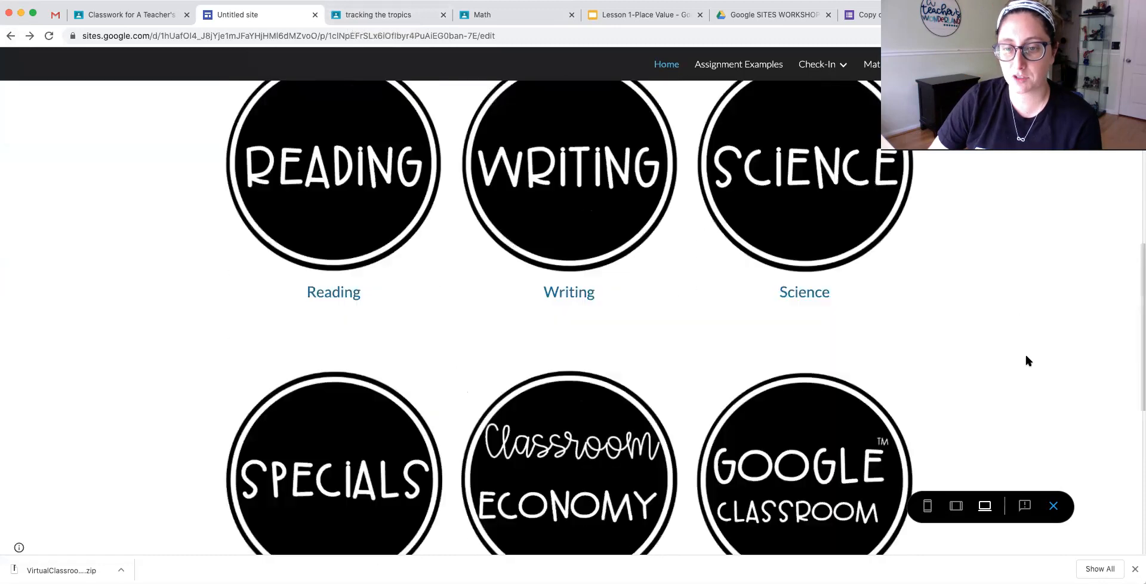
{"action": "scroll", "coordinate": [1022, 359], "scroll_direction": "up", "scroll_amount": 6}
{"action": "scroll", "coordinate": [808, 402], "scroll_direction": "up", "scroll_amount": 8}
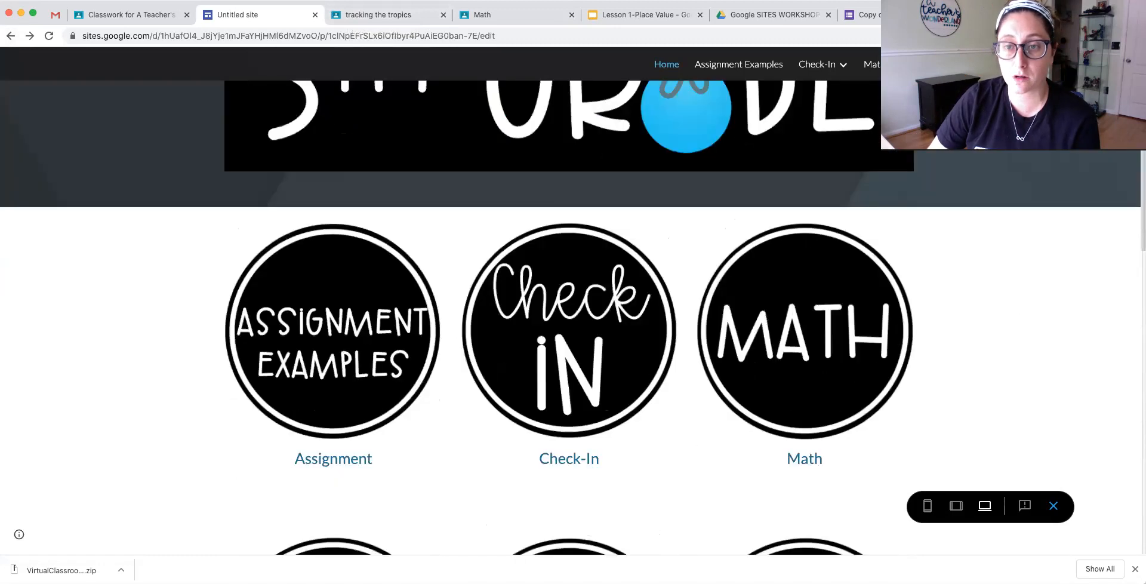
{"action": "left_click", "coordinate": [809, 402]}
{"action": "scroll", "coordinate": [809, 402], "scroll_direction": "down", "scroll_amount": 10}
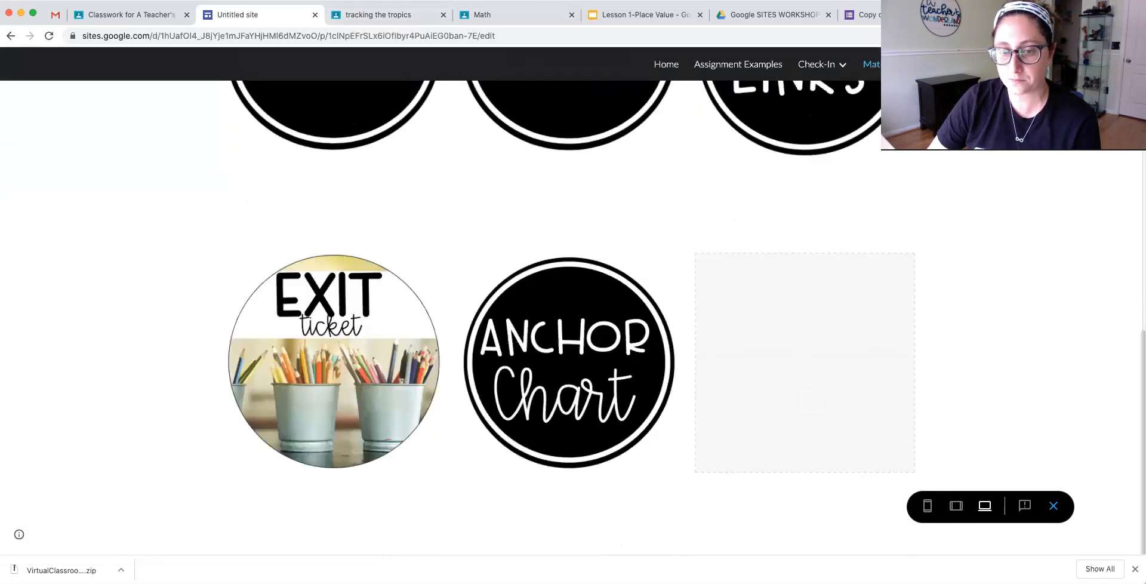
Leave the site preview, add a subpage named Anchor Charts under the Math page, and show the options for inserting content.
{"action": "left_click", "coordinate": [10, 35]}
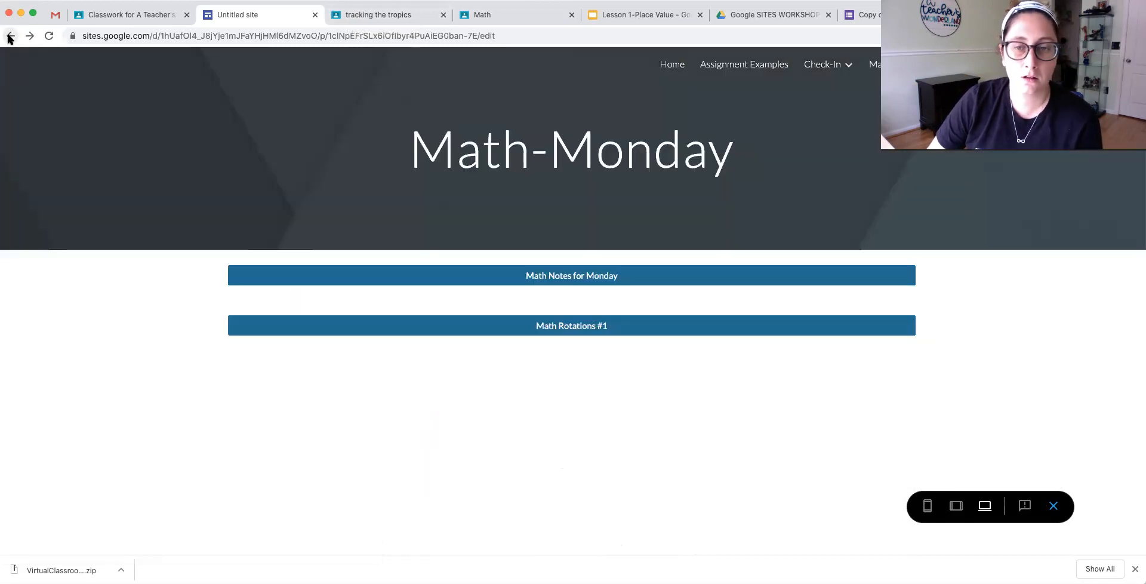
{"action": "left_click", "coordinate": [10, 36]}
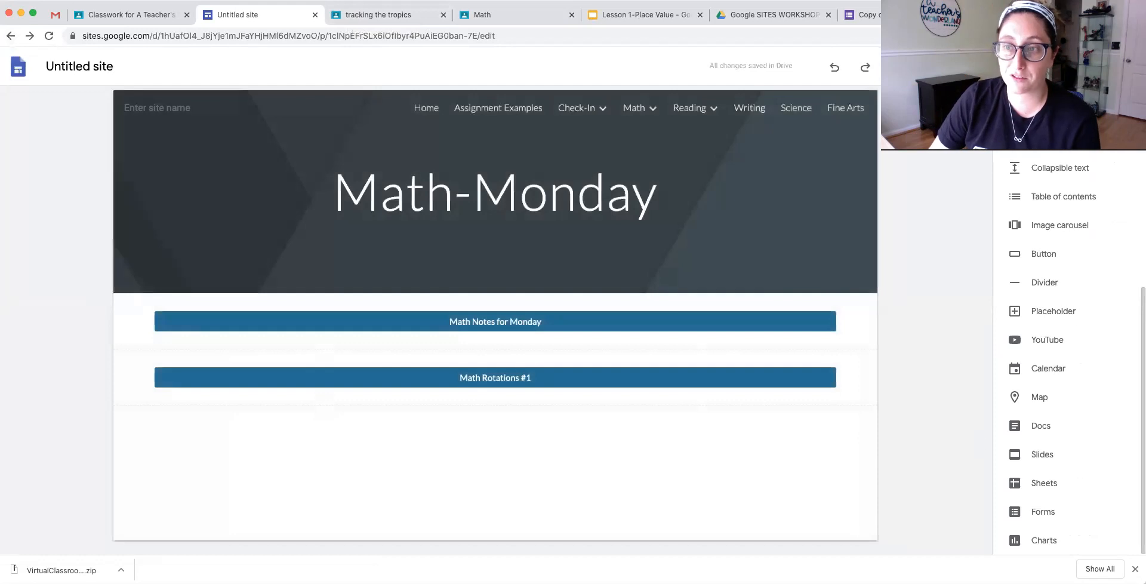
{"action": "left_click", "coordinate": [1069, 99]}
{"action": "scroll", "coordinate": [1072, 324], "scroll_direction": "down", "scroll_amount": 3}
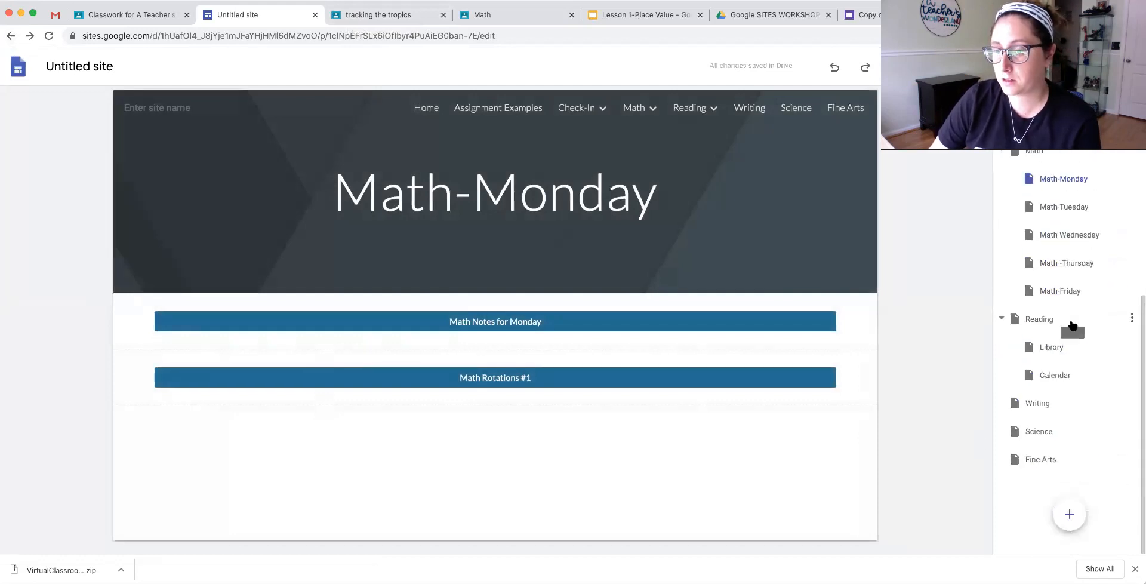
{"action": "left_click", "coordinate": [1131, 153]}
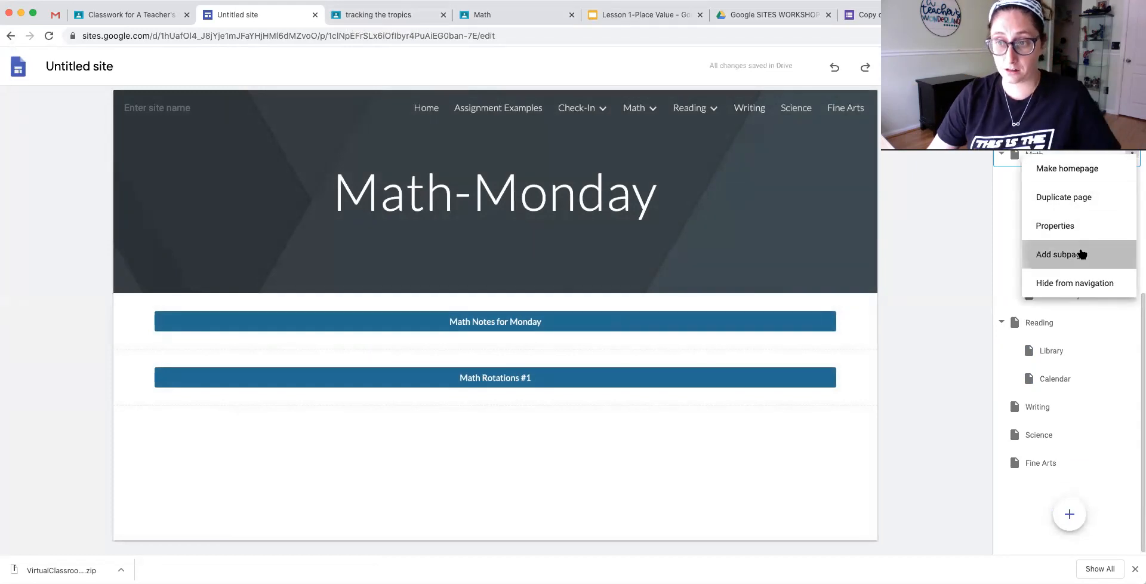
{"action": "left_click", "coordinate": [1081, 254]}
{"action": "type", "text": "Anchor Charts"}
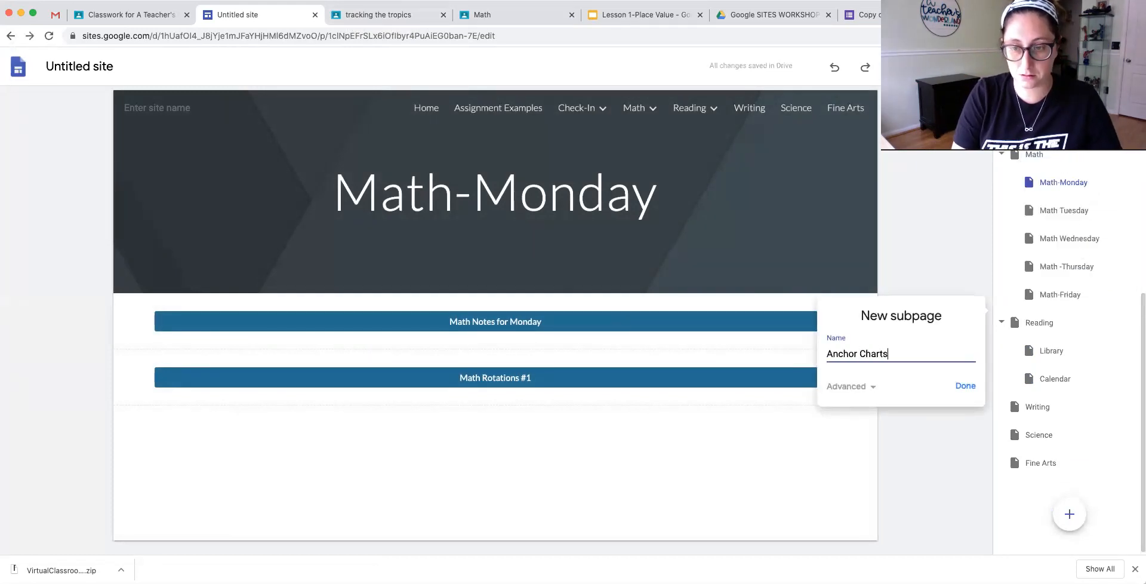
{"action": "key", "text": "Return"}
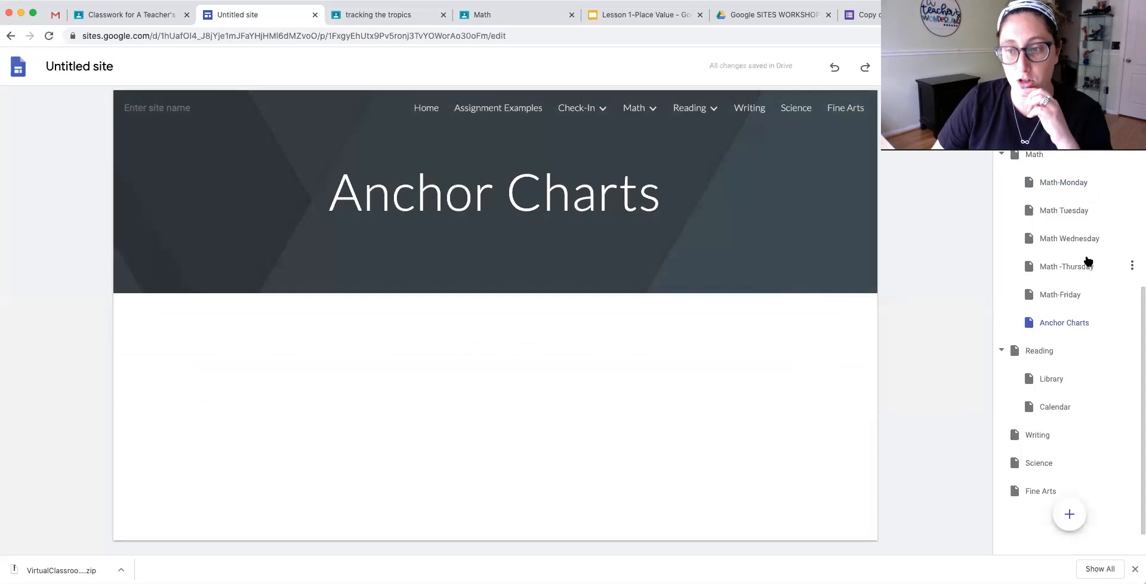
{"action": "left_click", "coordinate": [1064, 325]}
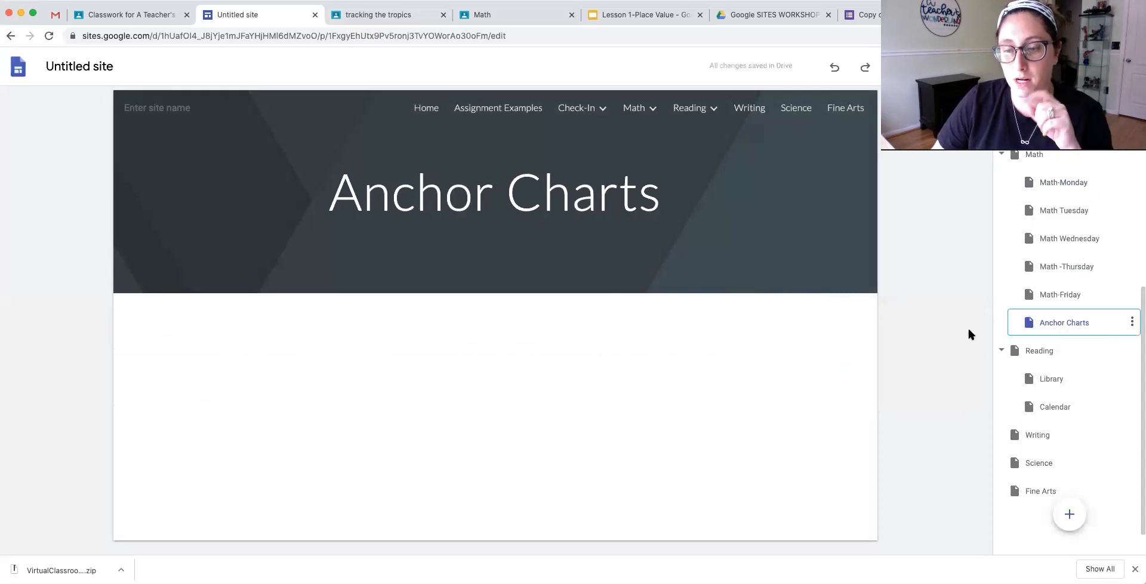
{"action": "left_click", "coordinate": [1019, 101]}
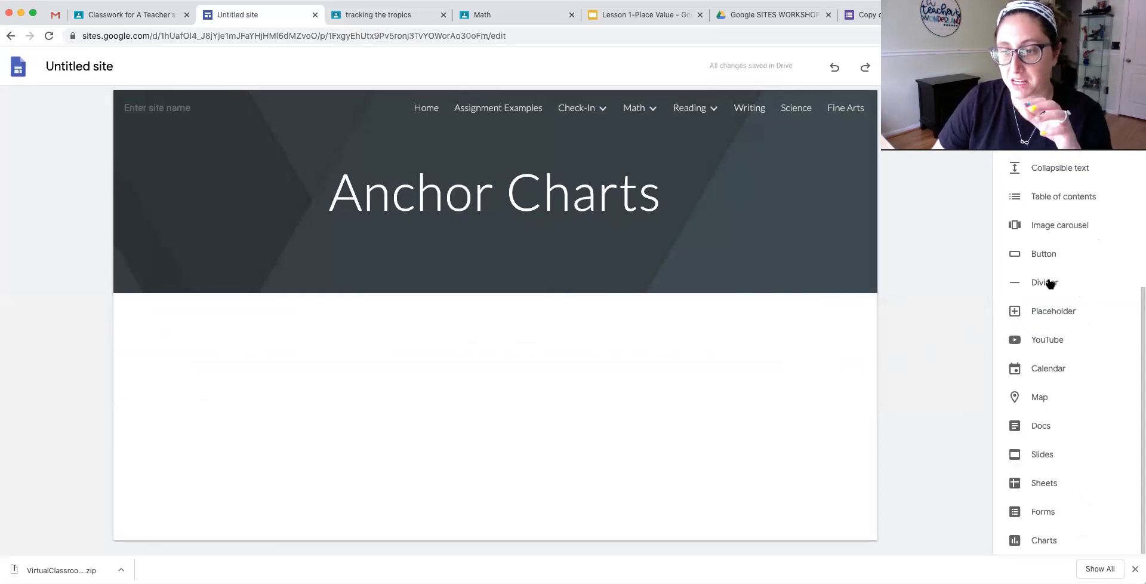
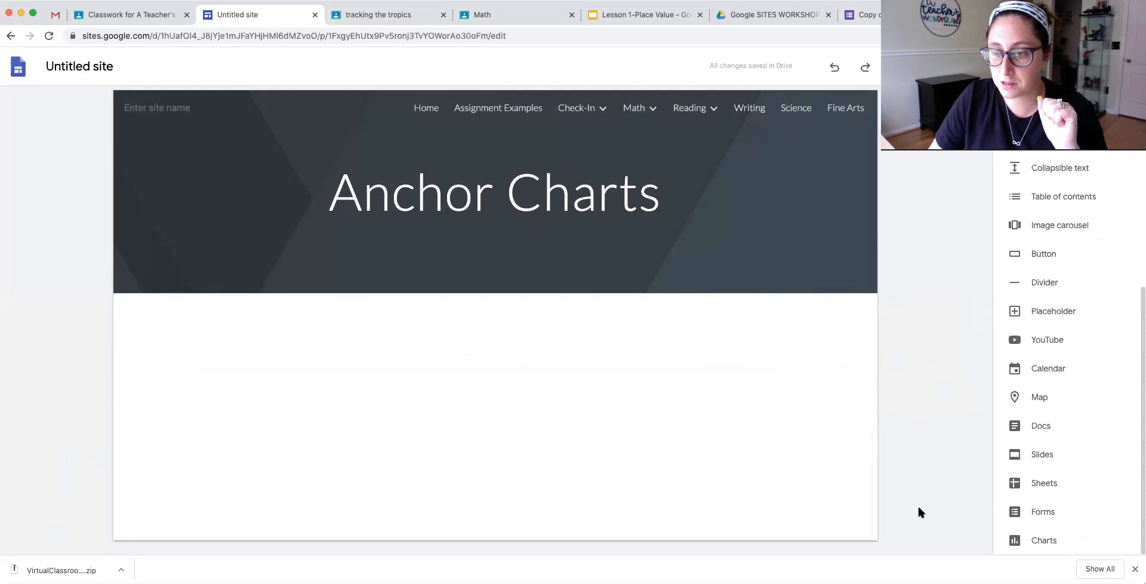
{"action": "key", "text": "super+v"}
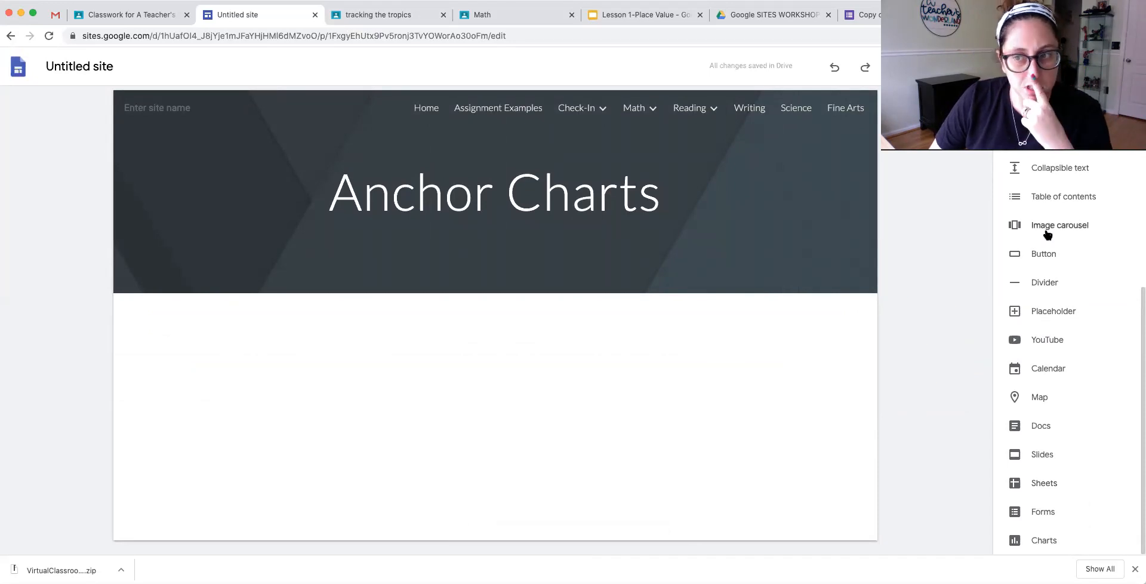
{"action": "left_click", "coordinate": [1055, 198]}
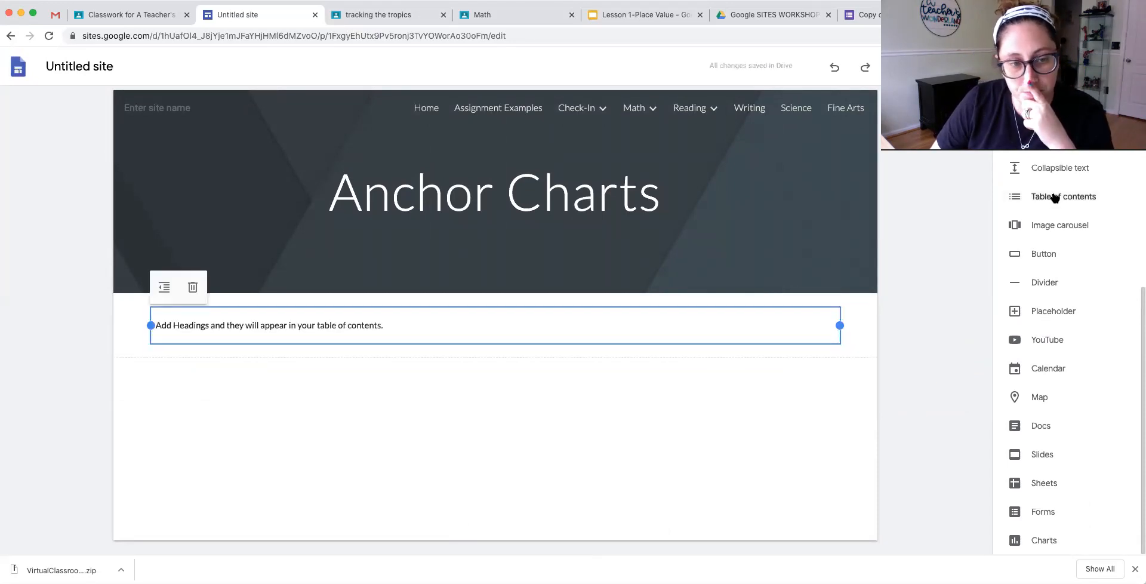
{"action": "left_click", "coordinate": [192, 287]}
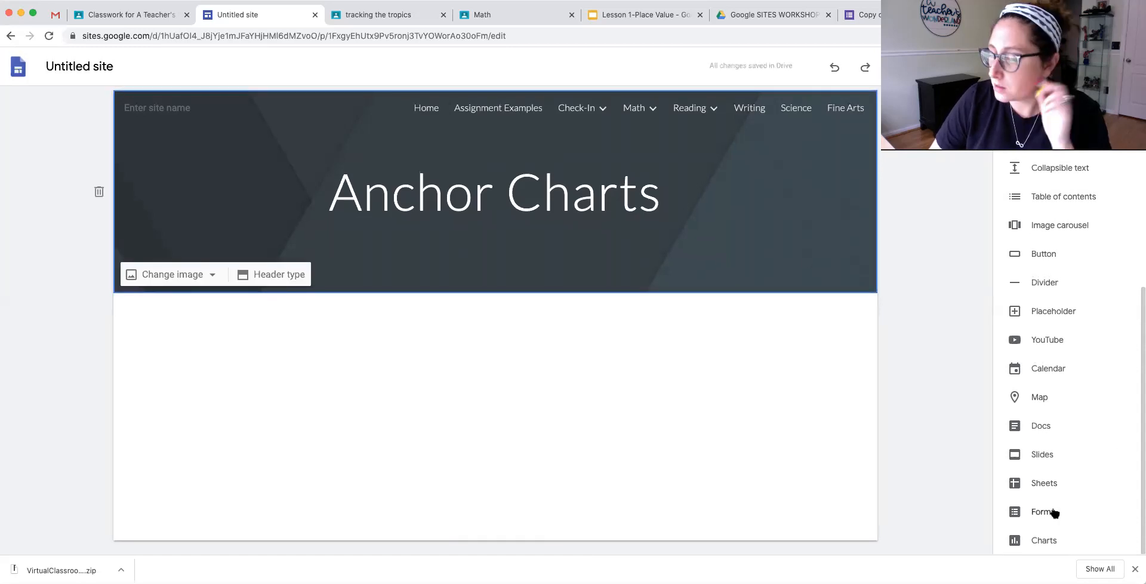
Dismiss the downloads bar and open the Drive file picker for the Anchor Charts page.
{"action": "left_click", "coordinate": [1135, 569]}
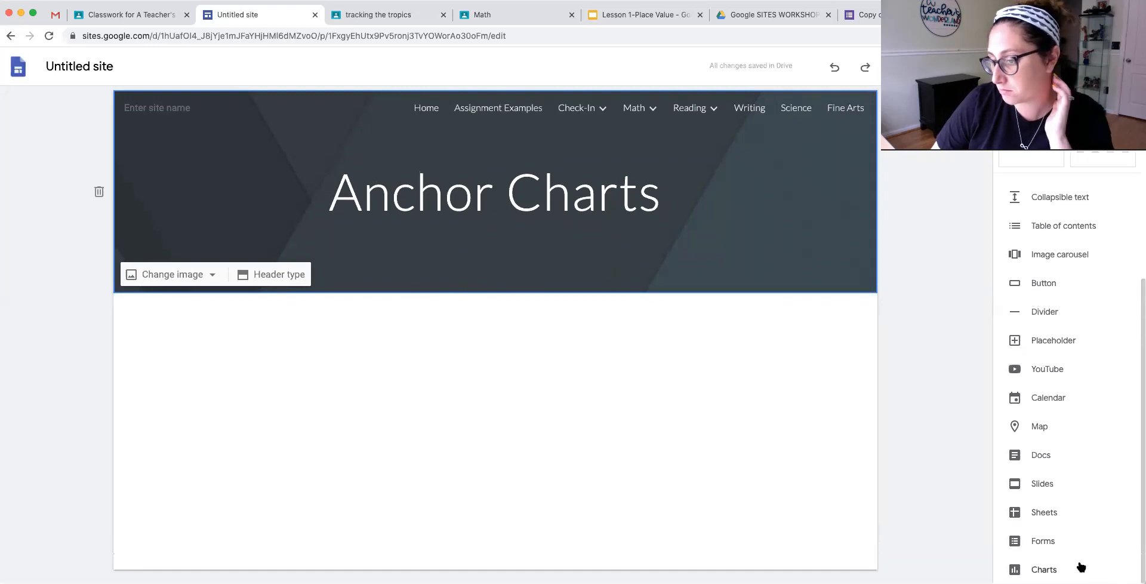
{"action": "scroll", "coordinate": [1033, 439], "scroll_direction": "up", "scroll_amount": 5}
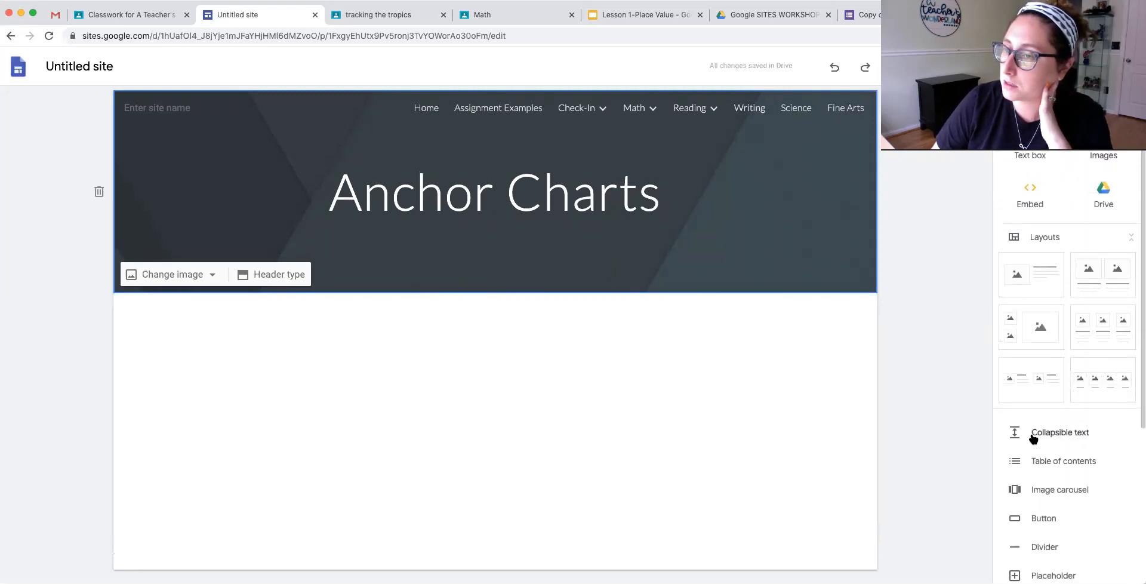
{"action": "left_click", "coordinate": [1100, 200]}
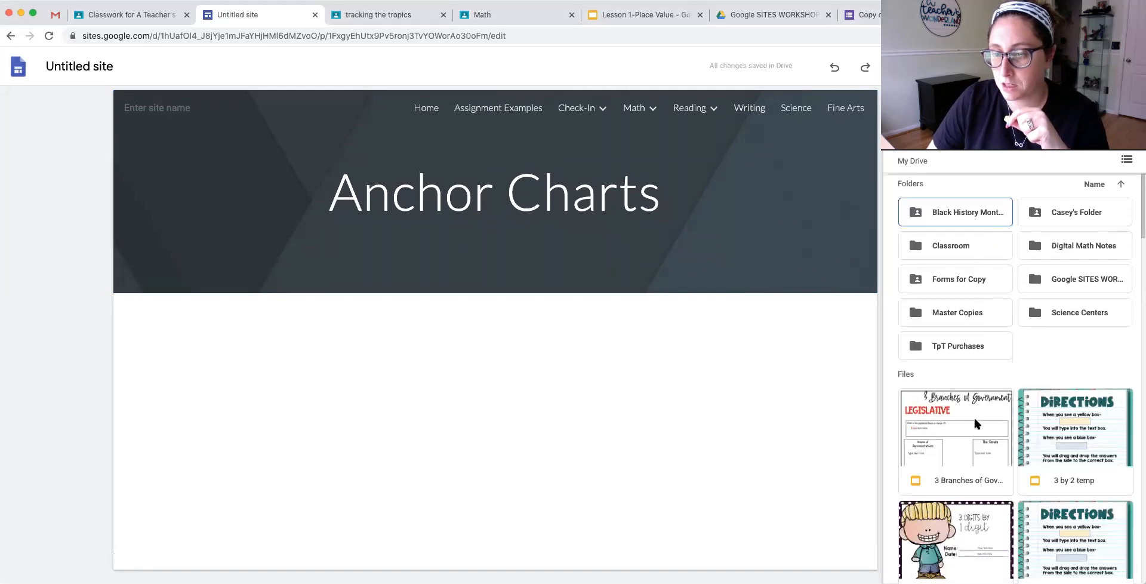
Look through the My Drive files for an anchor chart to insert.
{"action": "scroll", "coordinate": [974, 417], "scroll_direction": "down", "scroll_amount": 10}
{"action": "scroll", "coordinate": [975, 422], "scroll_direction": "down", "scroll_amount": 15}
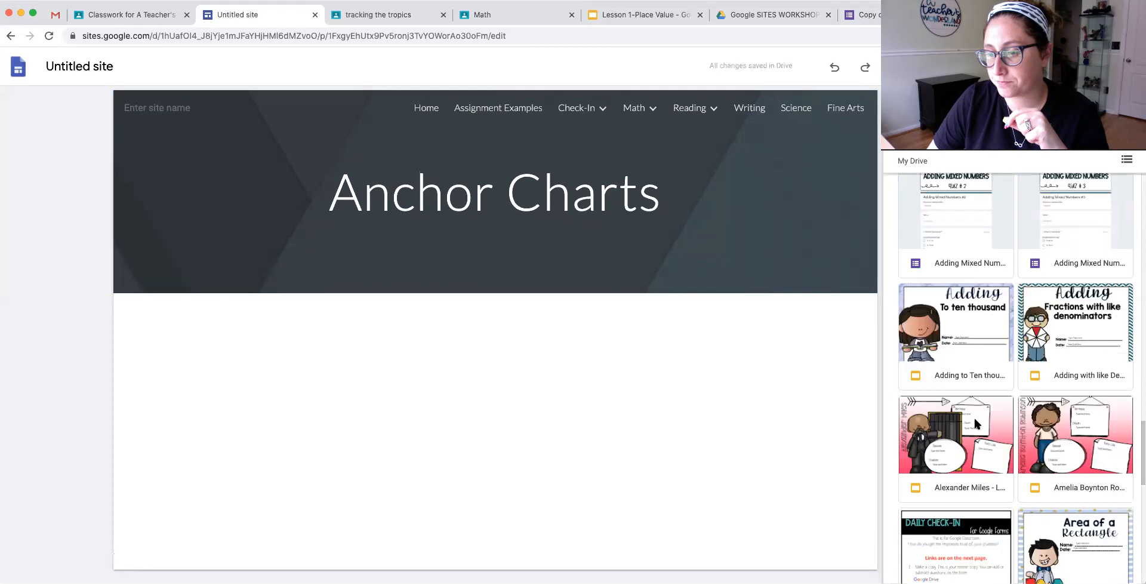
{"action": "scroll", "coordinate": [976, 423], "scroll_direction": "down", "scroll_amount": 1}
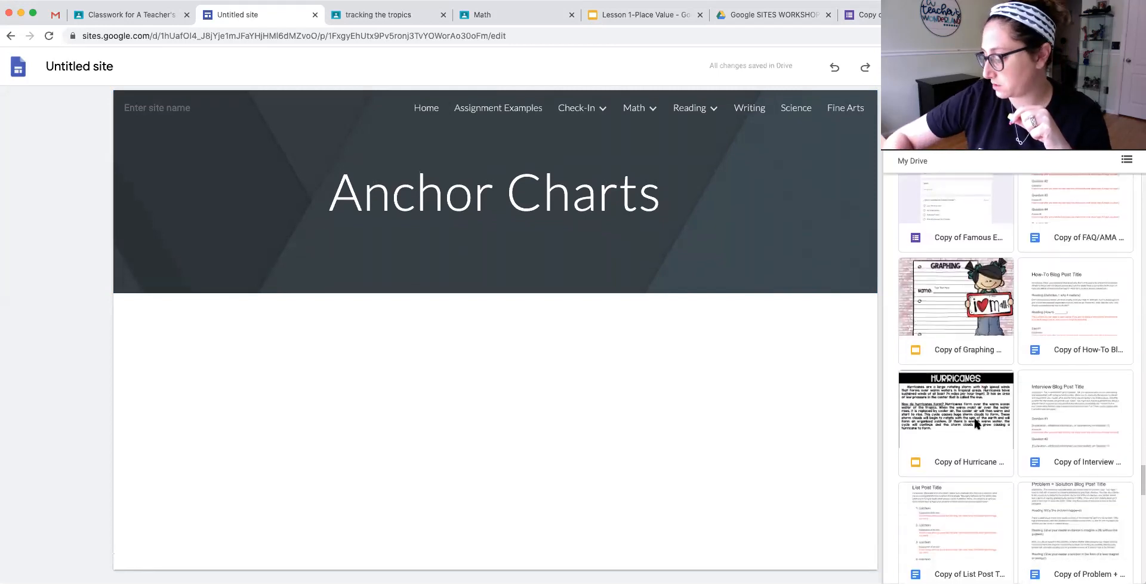
{"action": "scroll", "coordinate": [975, 423], "scroll_direction": "down", "scroll_amount": 10}
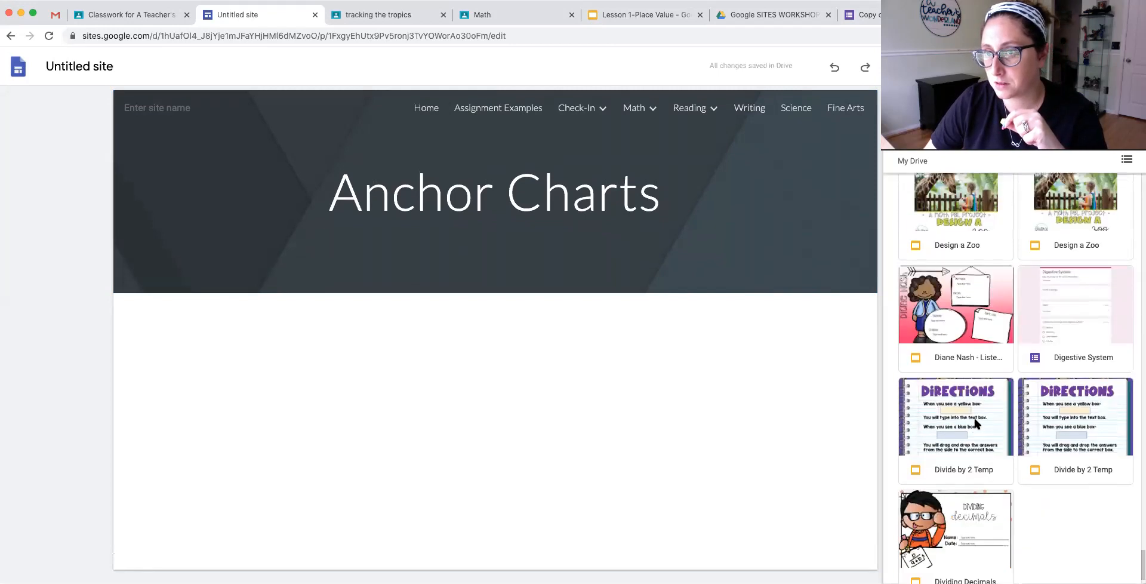
{"action": "scroll", "coordinate": [974, 418], "scroll_direction": "down", "scroll_amount": 15}
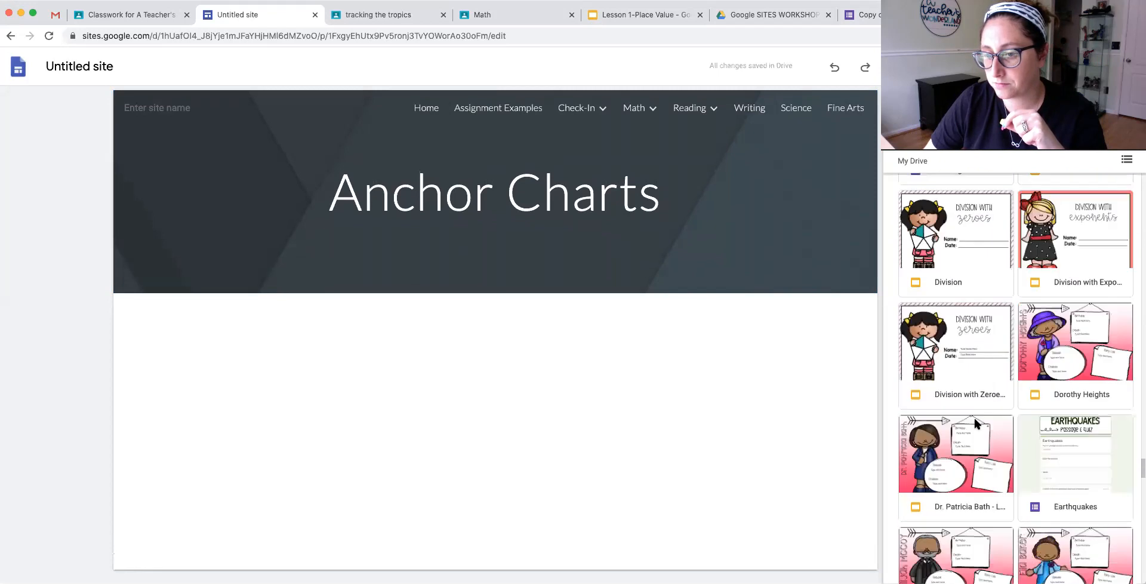
{"action": "scroll", "coordinate": [973, 415], "scroll_direction": "up", "scroll_amount": 10}
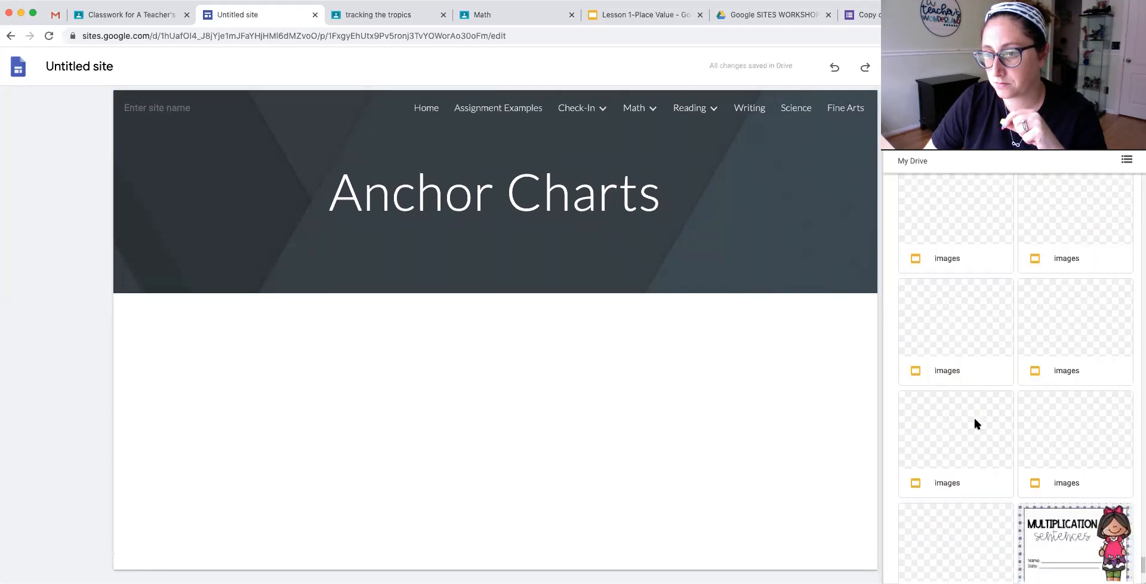
{"action": "scroll", "coordinate": [973, 430], "scroll_direction": "up", "scroll_amount": 15}
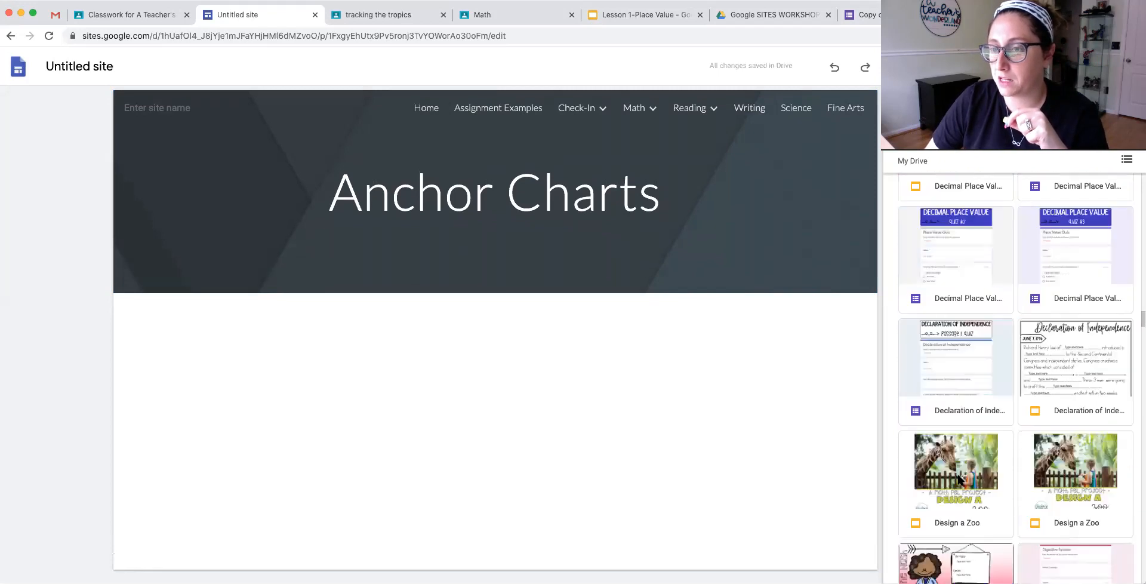
{"action": "scroll", "coordinate": [949, 510], "scroll_direction": "up", "scroll_amount": 15}
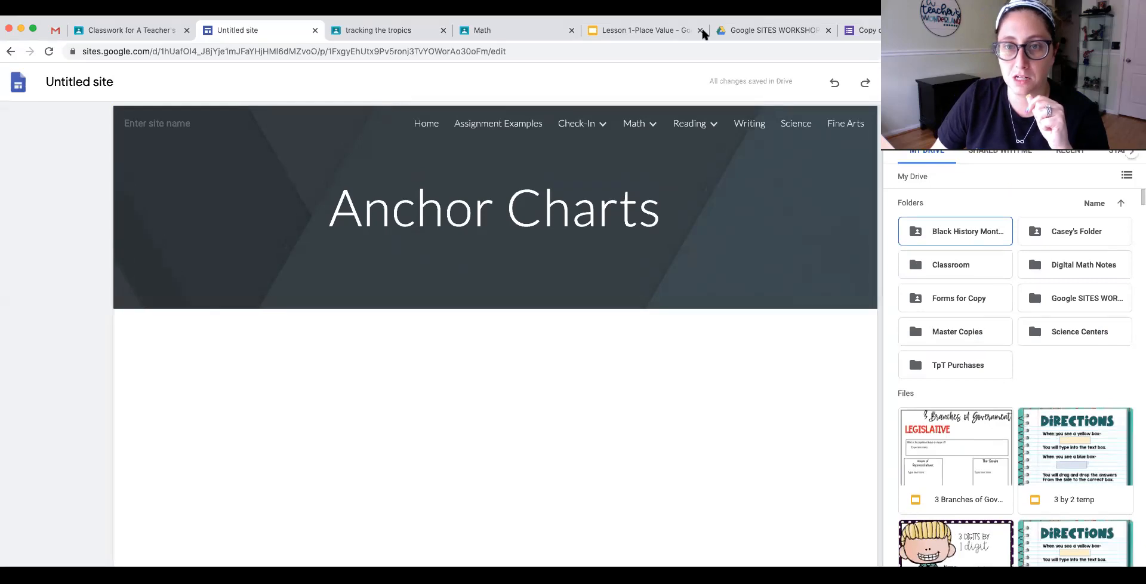
Upload place value.pdf to the Google SITES WORKSHOP folder in Google Drive and return to the site editor.
{"action": "left_click", "coordinate": [776, 15]}
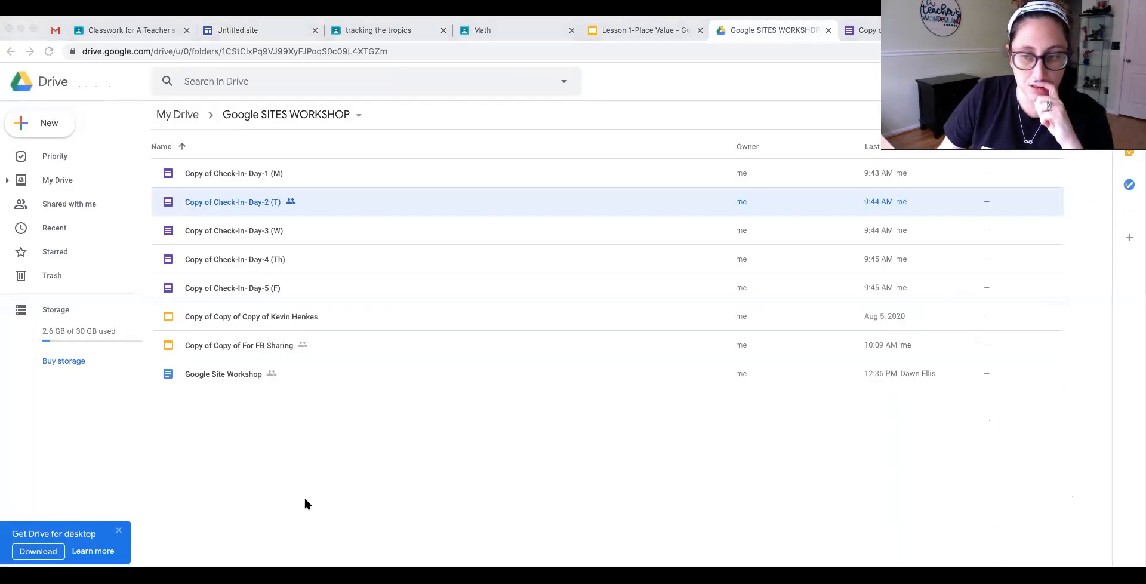
{"action": "left_click_drag", "start_coordinate": [891, 488], "coordinate": [274, 432]}
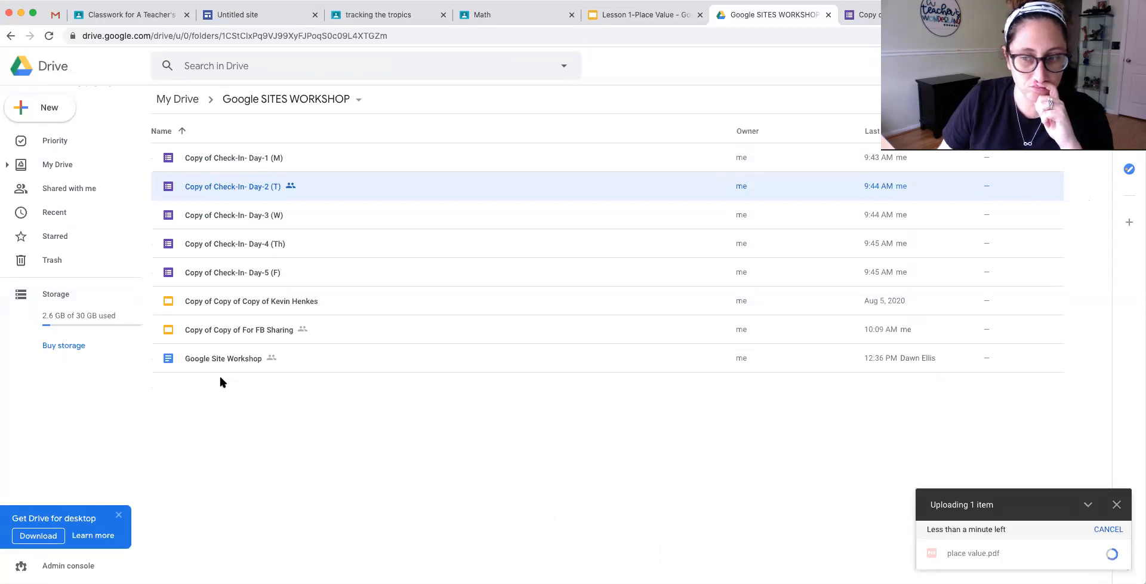
{"action": "left_click", "coordinate": [266, 17]}
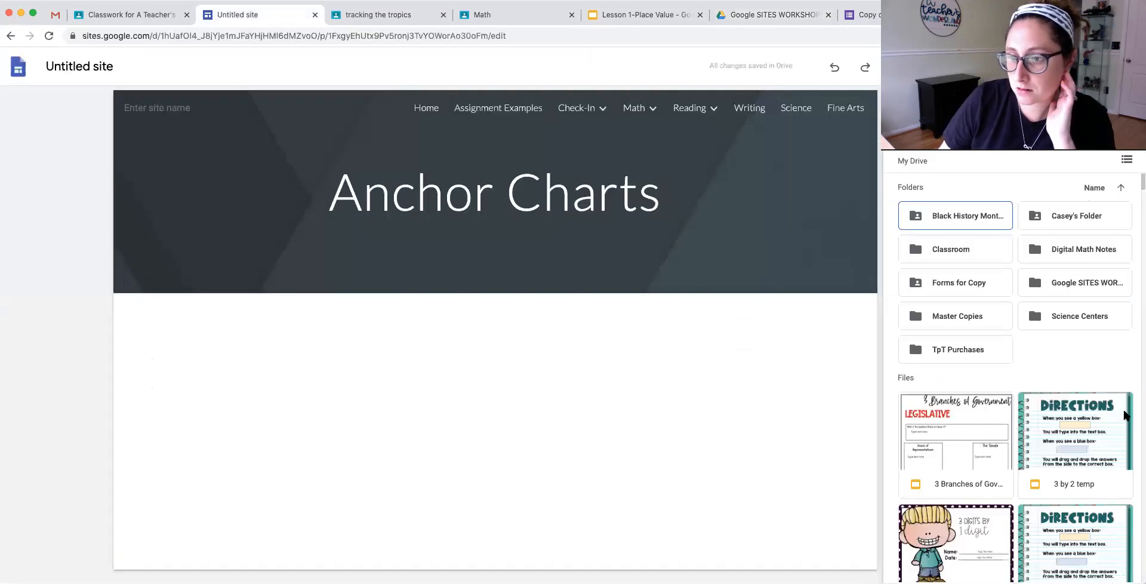
Insert place value.pdf from the Google SITES WORKSHOP folder into the Anchor Charts page and enlarge it to the full content width.
{"action": "left_click", "coordinate": [1090, 282]}
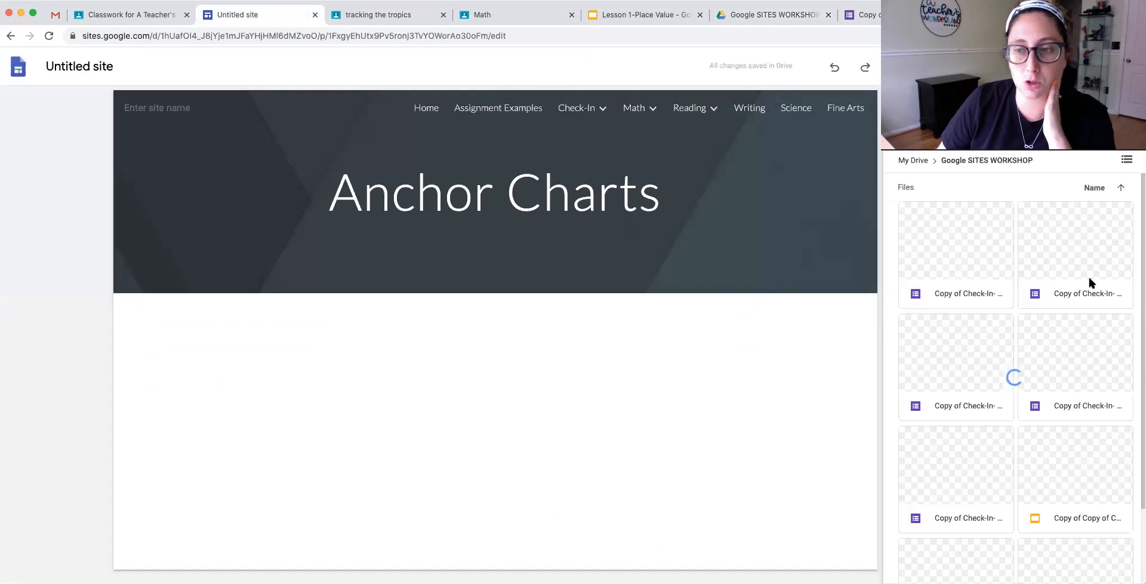
{"action": "scroll", "coordinate": [1042, 375], "scroll_direction": "down", "scroll_amount": 3}
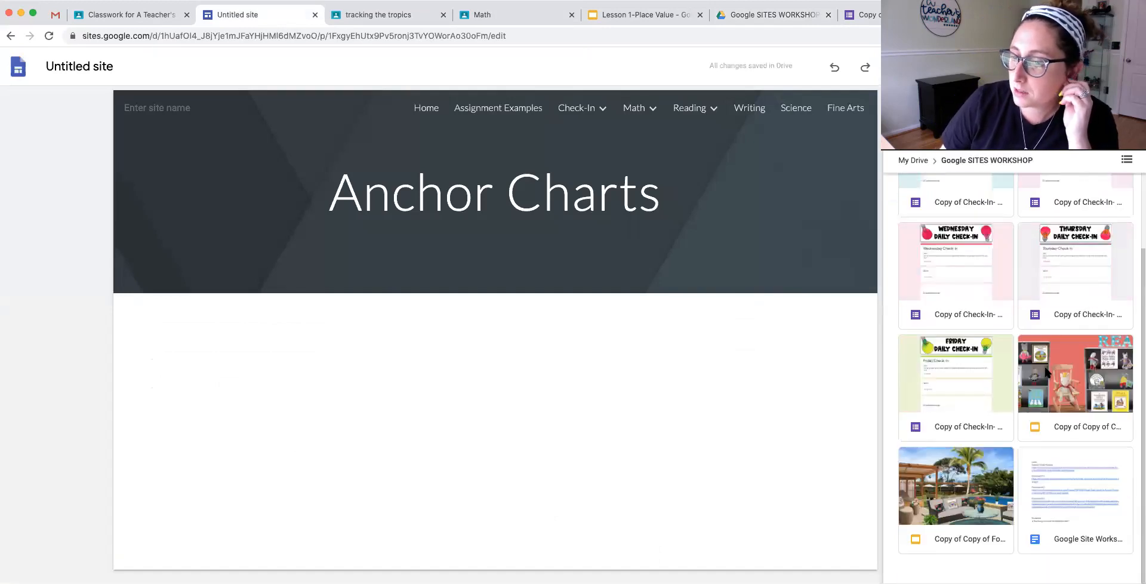
{"action": "scroll", "coordinate": [1045, 372], "scroll_direction": "down", "scroll_amount": 3}
{"action": "left_click", "coordinate": [965, 506]}
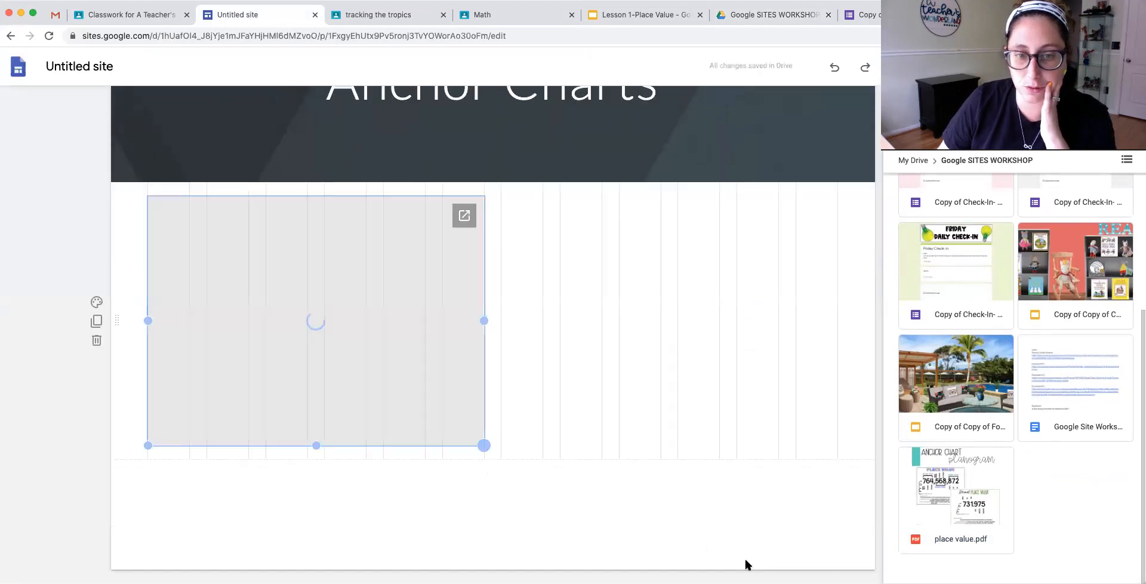
{"action": "left_click_drag", "start_coordinate": [735, 377], "coordinate": [719, 378]}
{"action": "left_click_drag", "start_coordinate": [792, 379], "coordinate": [859, 377]}
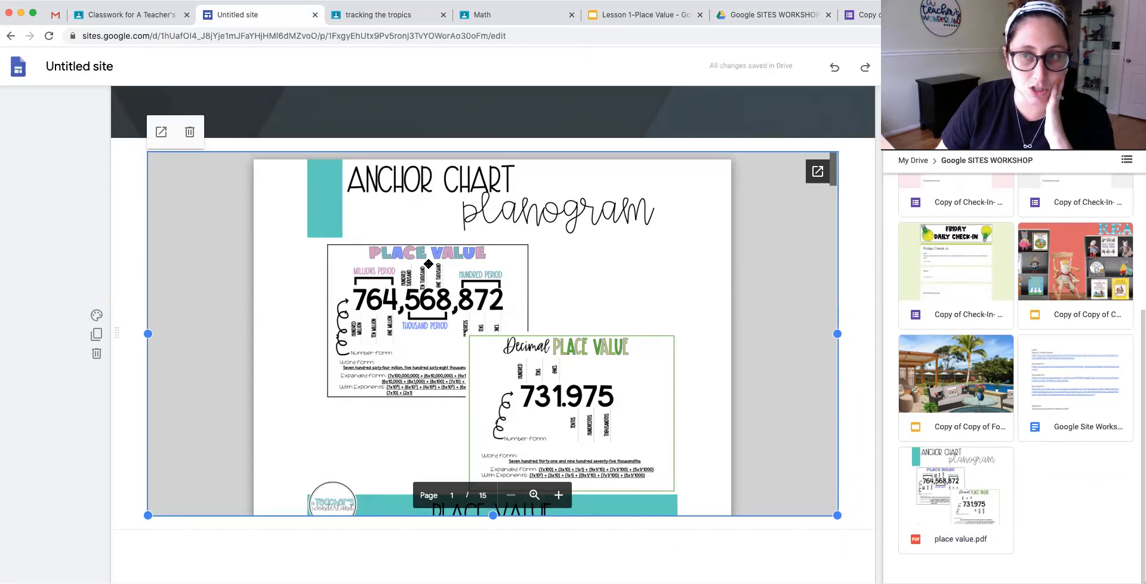
Publish the new Anchor Charts page and page through the embedded place value PDF in the site preview.
{"action": "left_click", "coordinate": [1055, 66]}
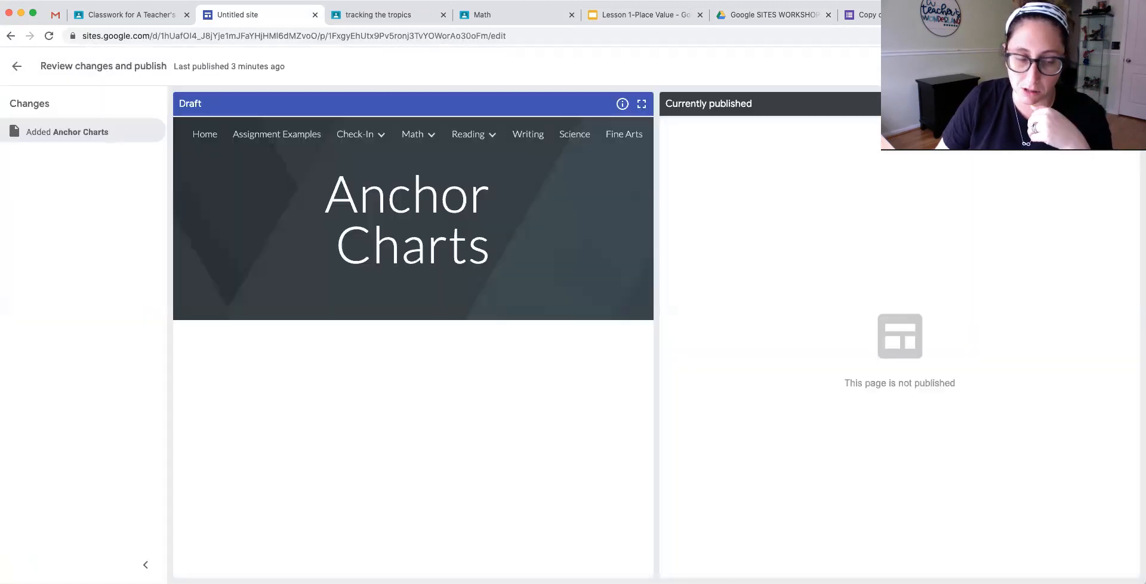
{"action": "left_click", "coordinate": [1107, 67]}
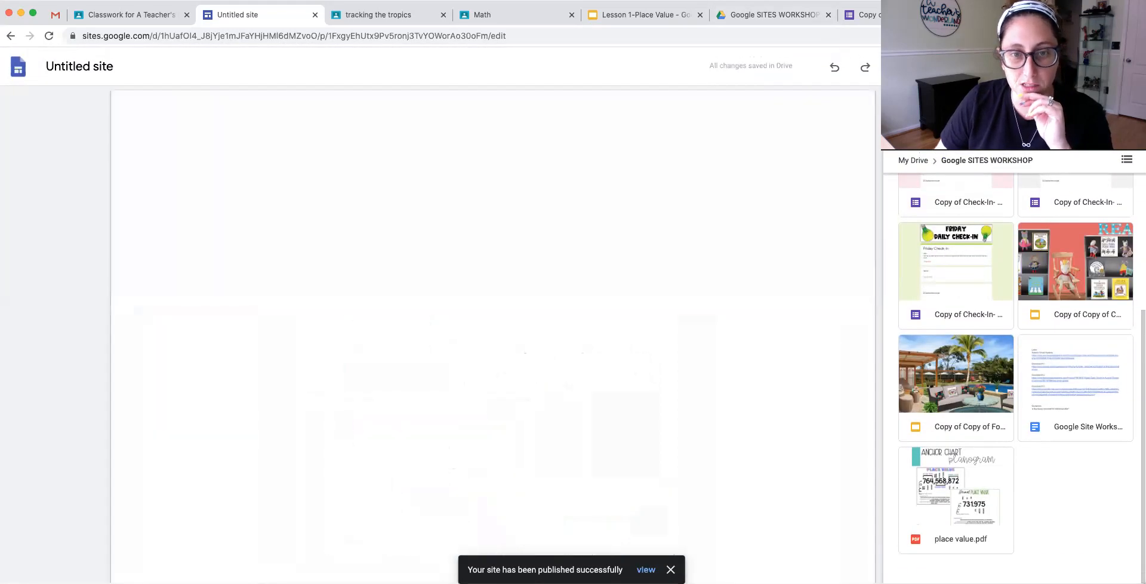
{"action": "scroll", "coordinate": [573, 305], "scroll_direction": "down", "scroll_amount": 5}
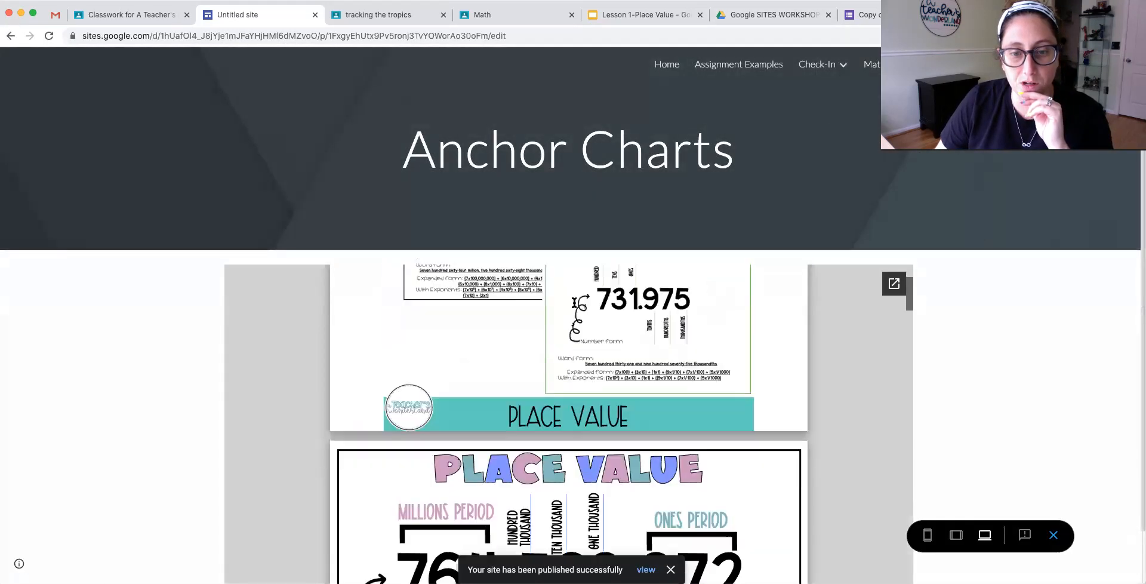
{"action": "scroll", "coordinate": [573, 305], "scroll_direction": "down", "scroll_amount": 3}
{"action": "scroll", "coordinate": [574, 303], "scroll_direction": "down", "scroll_amount": 10}
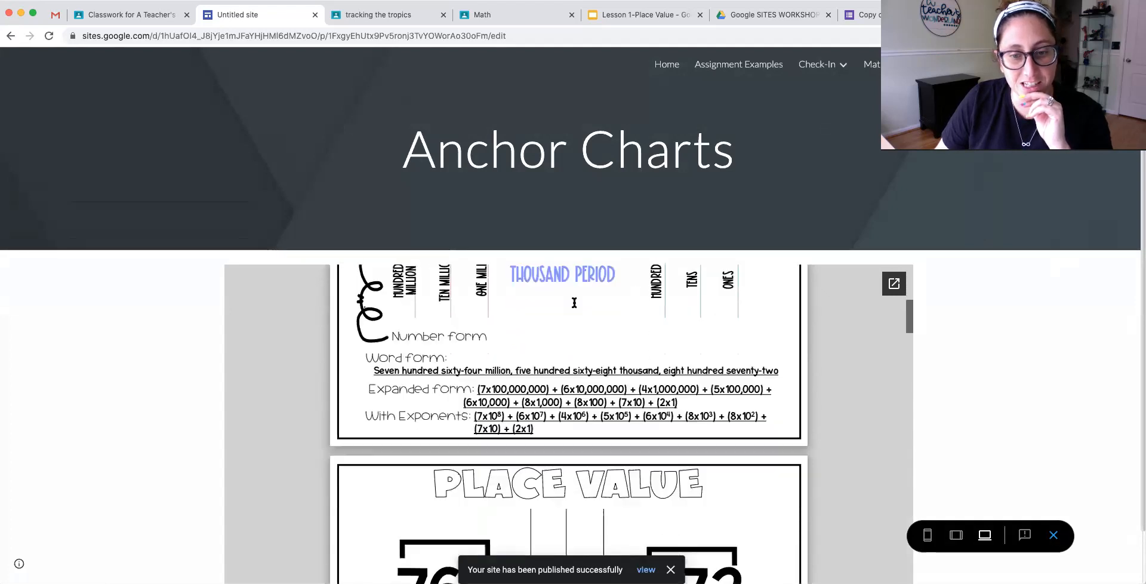
{"action": "scroll", "coordinate": [574, 303], "scroll_direction": "down", "scroll_amount": 5}
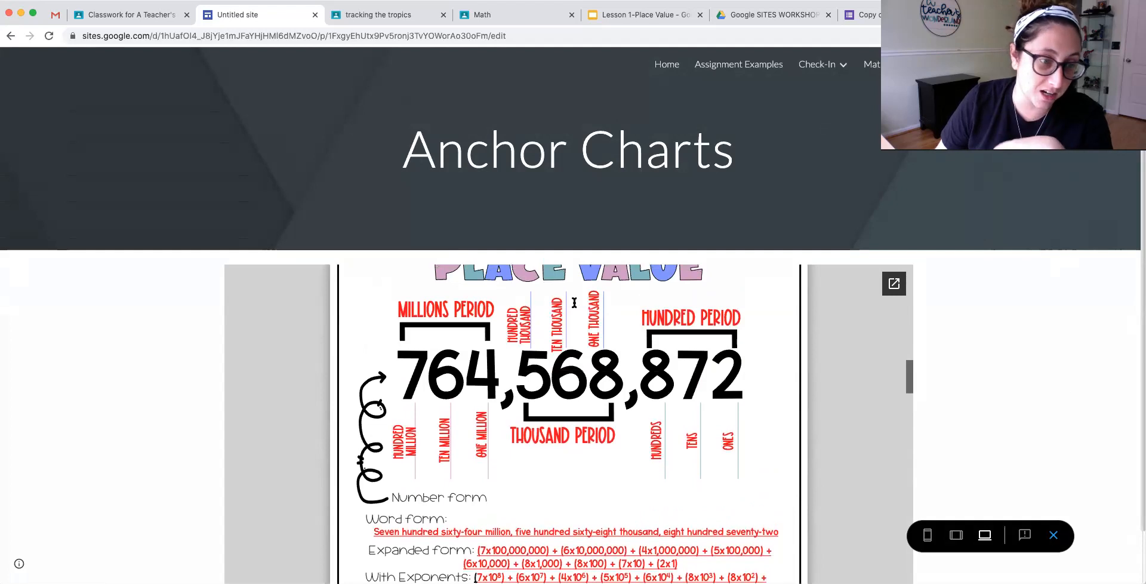
{"action": "scroll", "coordinate": [574, 302], "scroll_direction": "up", "scroll_amount": 1}
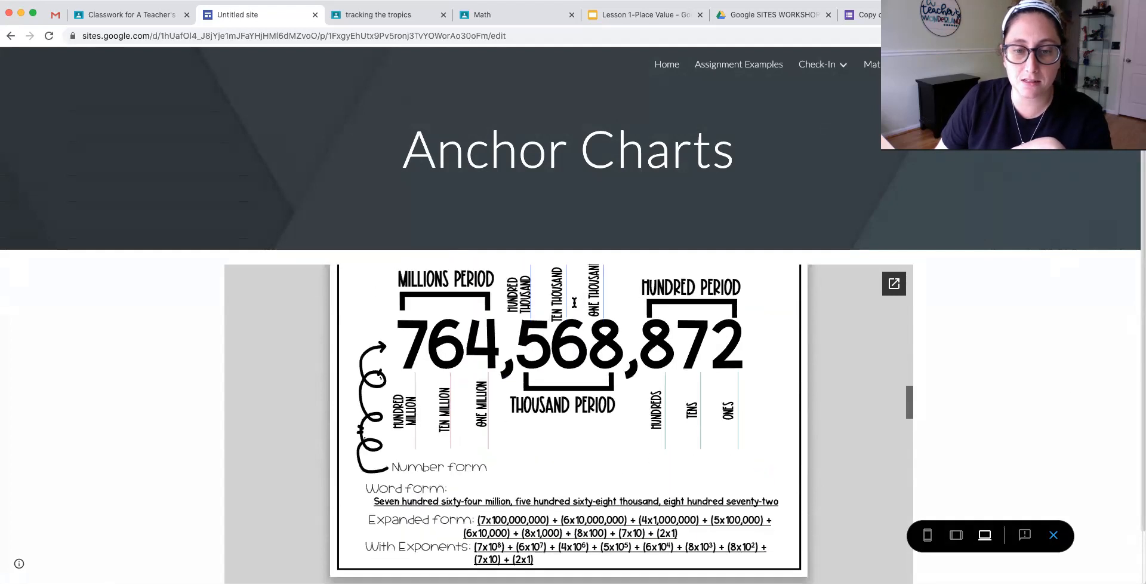
Look through the embedded PDF for the pages with the completed place value and decimal place value charts, and return to the site editor.
{"action": "scroll", "coordinate": [574, 303], "scroll_direction": "up", "scroll_amount": 10}
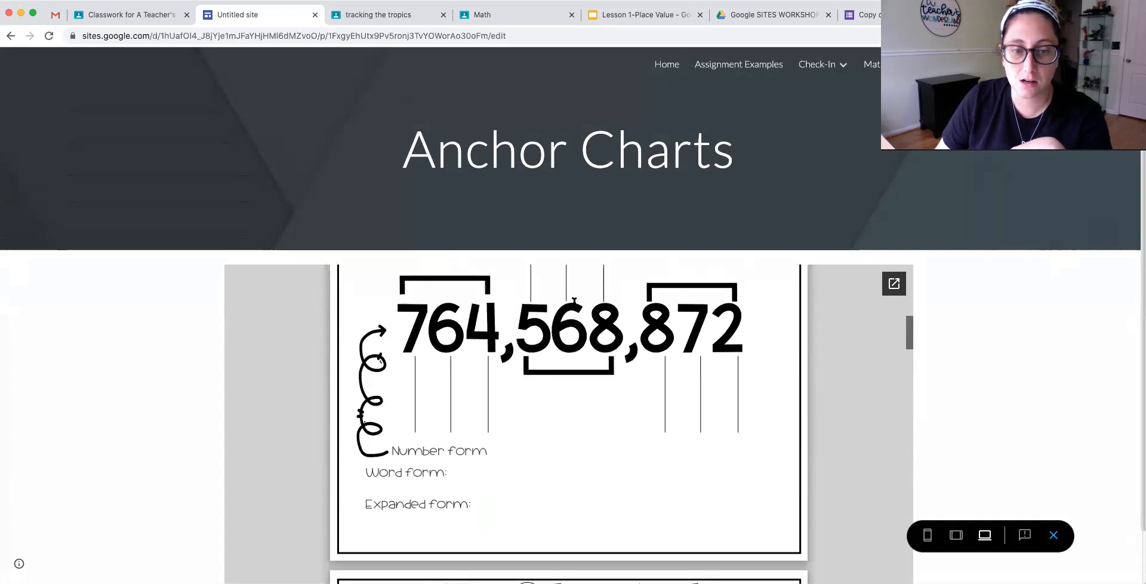
{"action": "scroll", "coordinate": [574, 302], "scroll_direction": "down", "scroll_amount": 15}
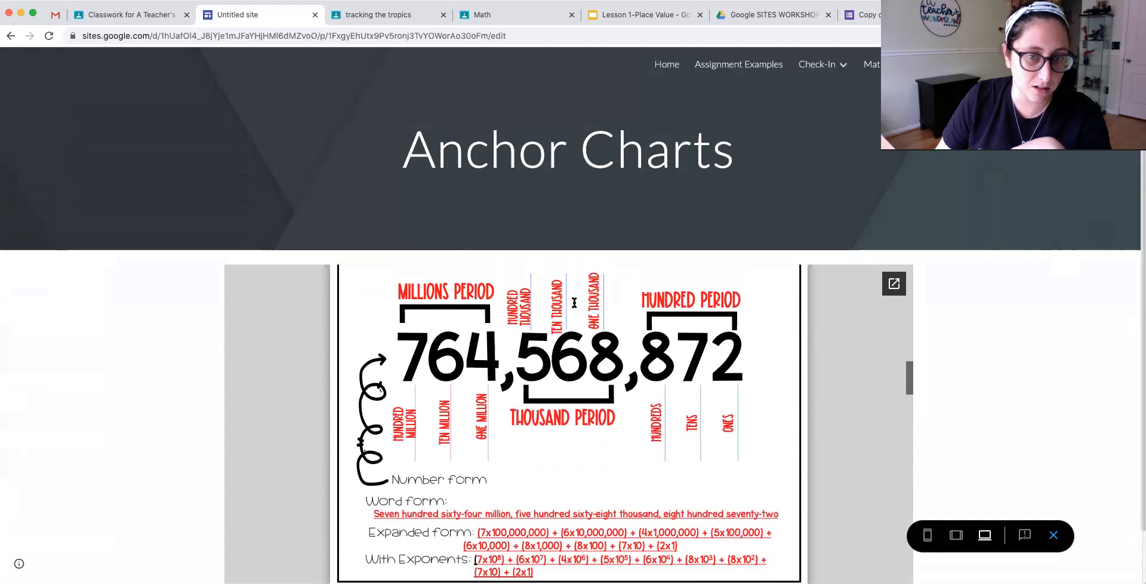
{"action": "scroll", "coordinate": [574, 302], "scroll_direction": "down", "scroll_amount": 15}
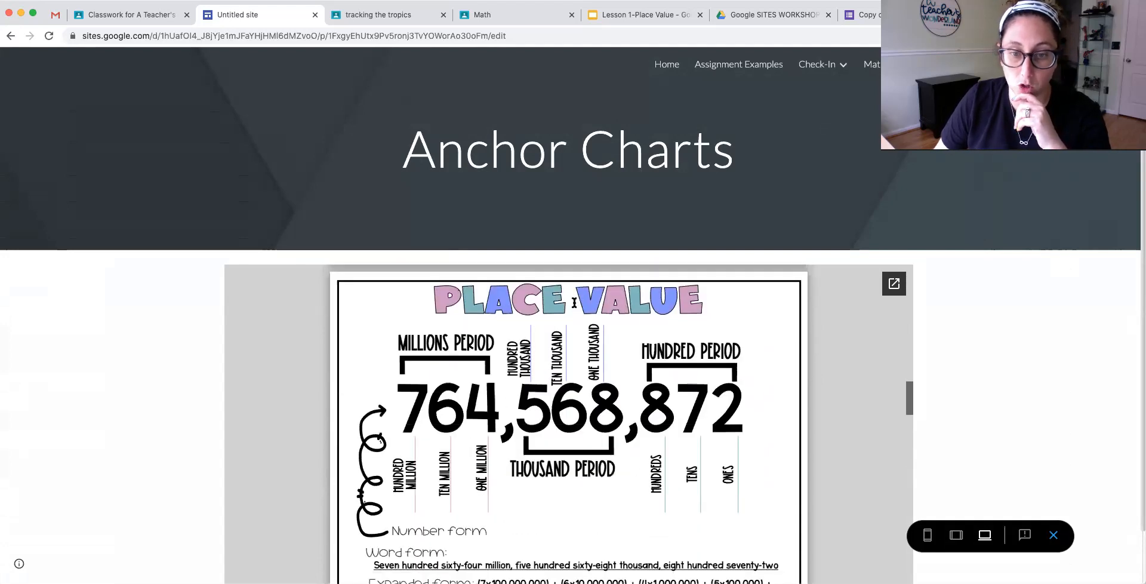
{"action": "scroll", "coordinate": [511, 434], "scroll_direction": "down", "scroll_amount": 3}
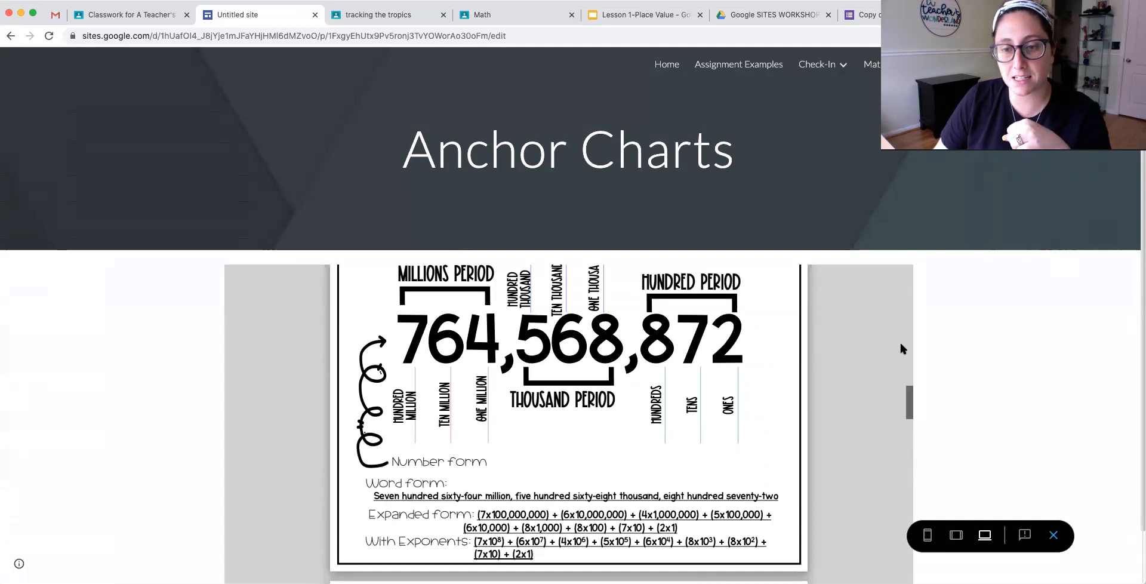
{"action": "scroll", "coordinate": [902, 349], "scroll_direction": "down", "scroll_amount": 2}
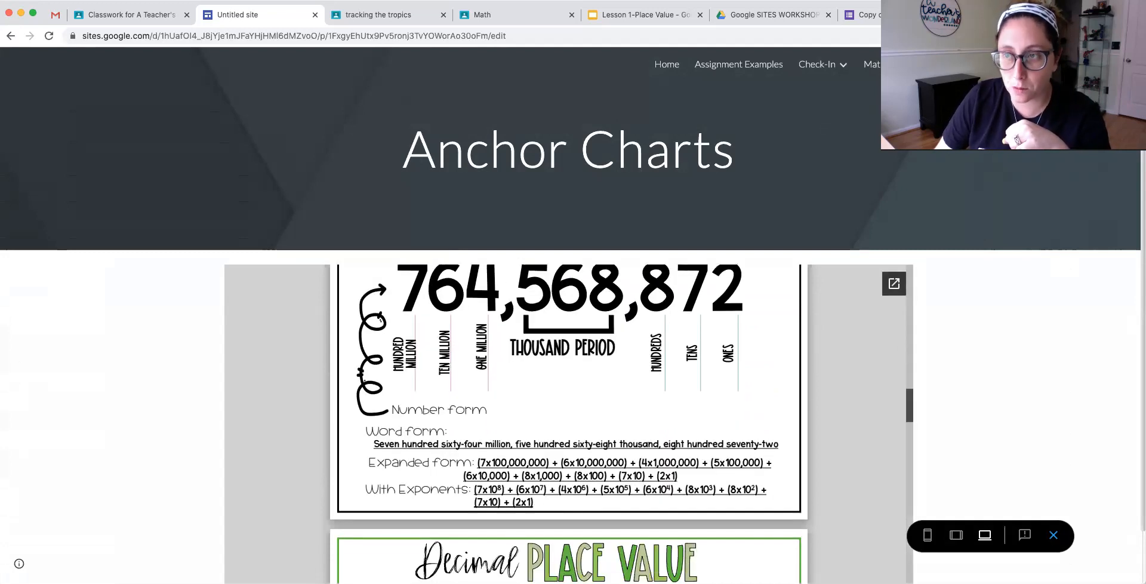
{"action": "scroll", "coordinate": [609, 371], "scroll_direction": "down", "scroll_amount": 10}
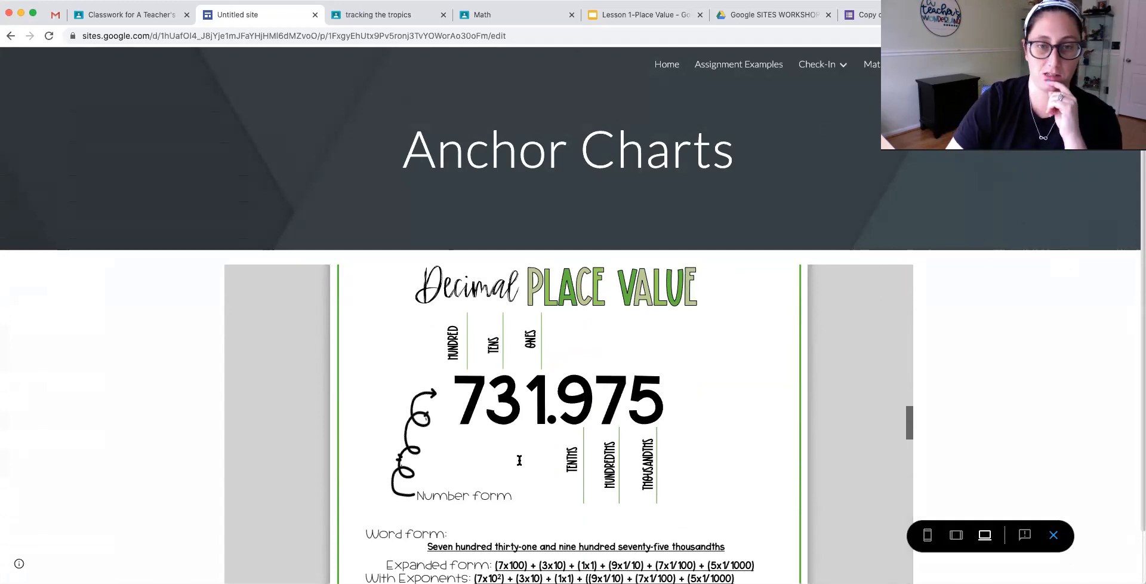
{"action": "scroll", "coordinate": [622, 355], "scroll_direction": "down", "scroll_amount": 3}
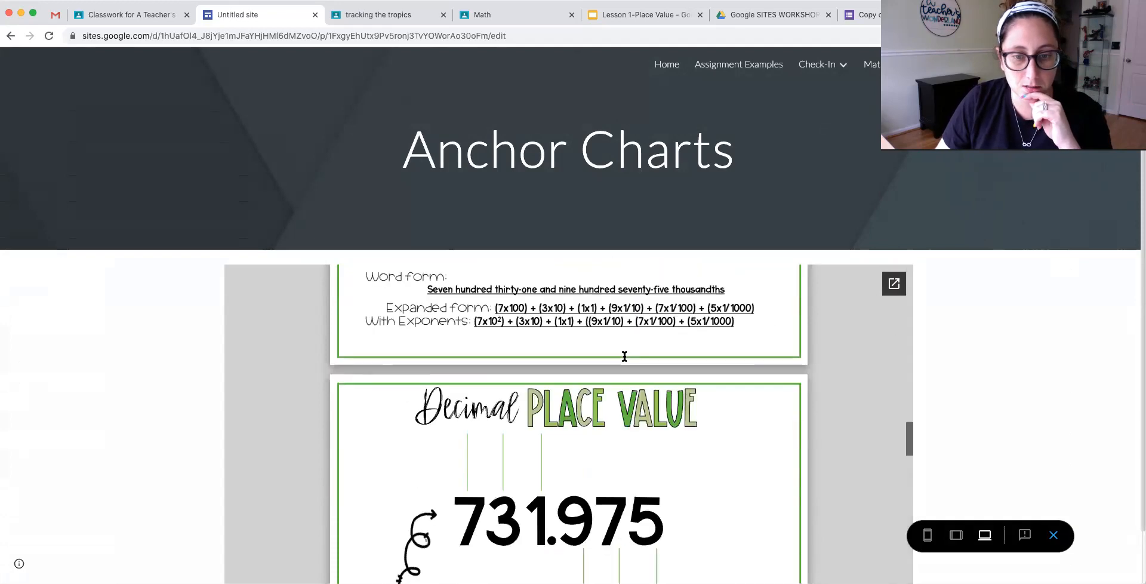
{"action": "scroll", "coordinate": [625, 356], "scroll_direction": "down", "scroll_amount": 5}
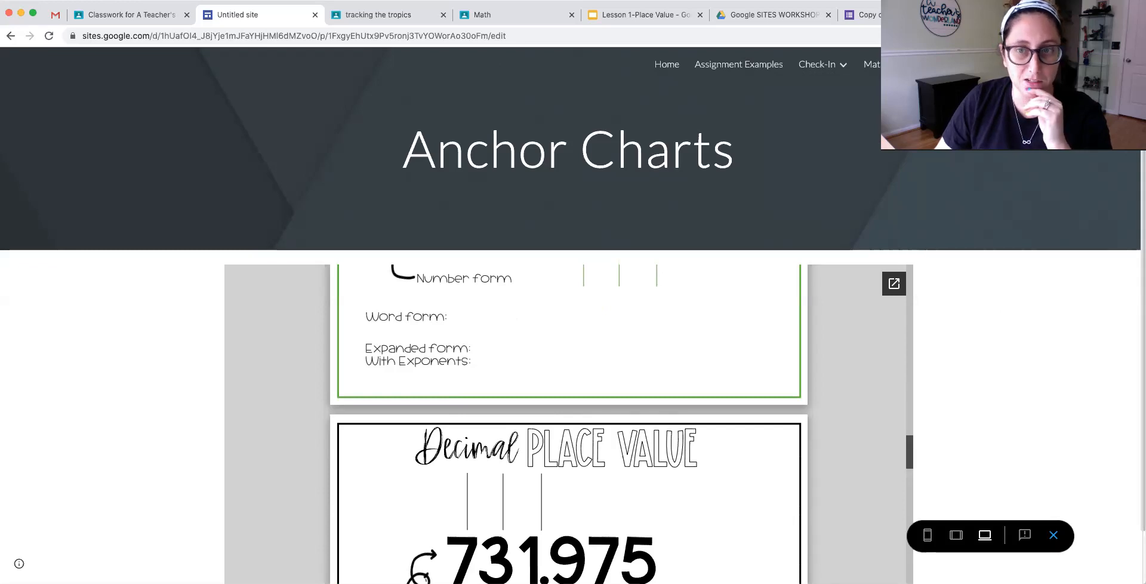
{"action": "left_click", "coordinate": [11, 36]}
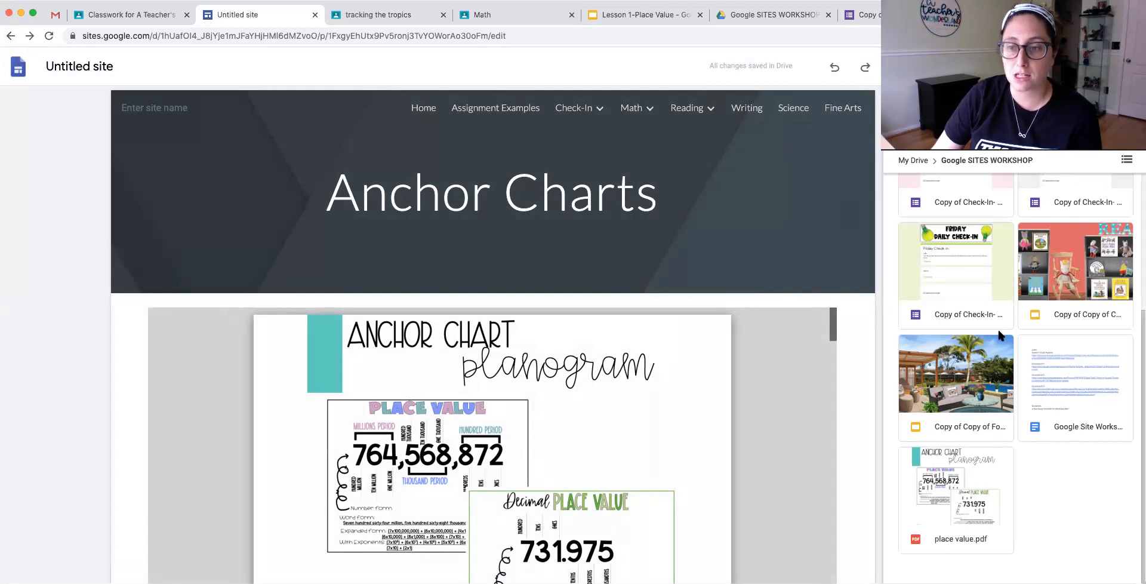
Add a text box above the embedded PDF reading "Decimal & Place Value Anchor Chart. Check Page 5 and 9".
{"action": "scroll", "coordinate": [1018, 303], "scroll_direction": "up", "scroll_amount": 5}
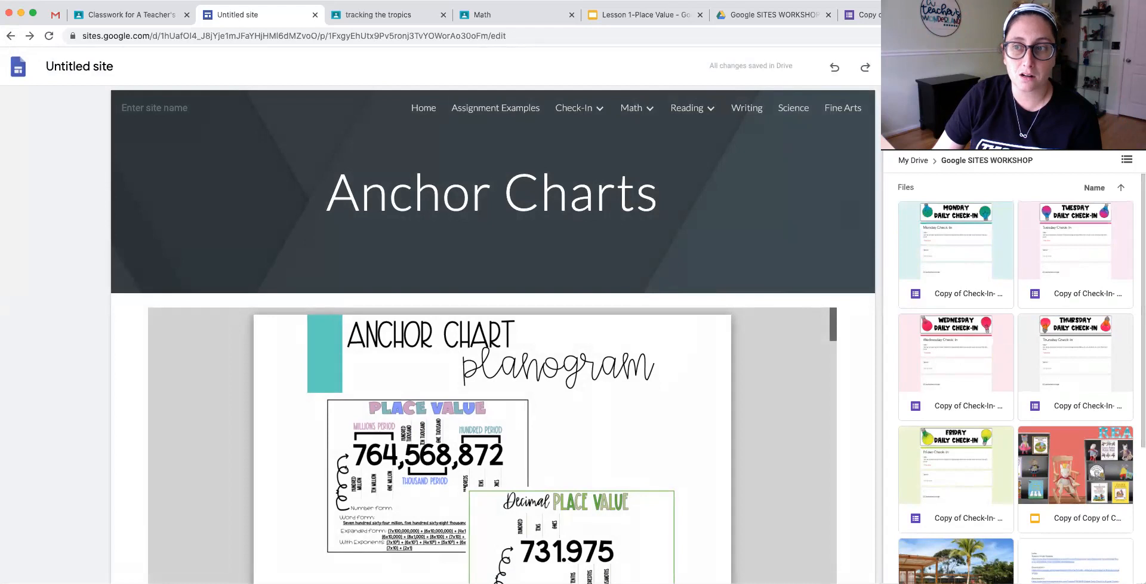
{"action": "left_click", "coordinate": [1127, 102]}
{"action": "left_click", "coordinate": [1037, 169]}
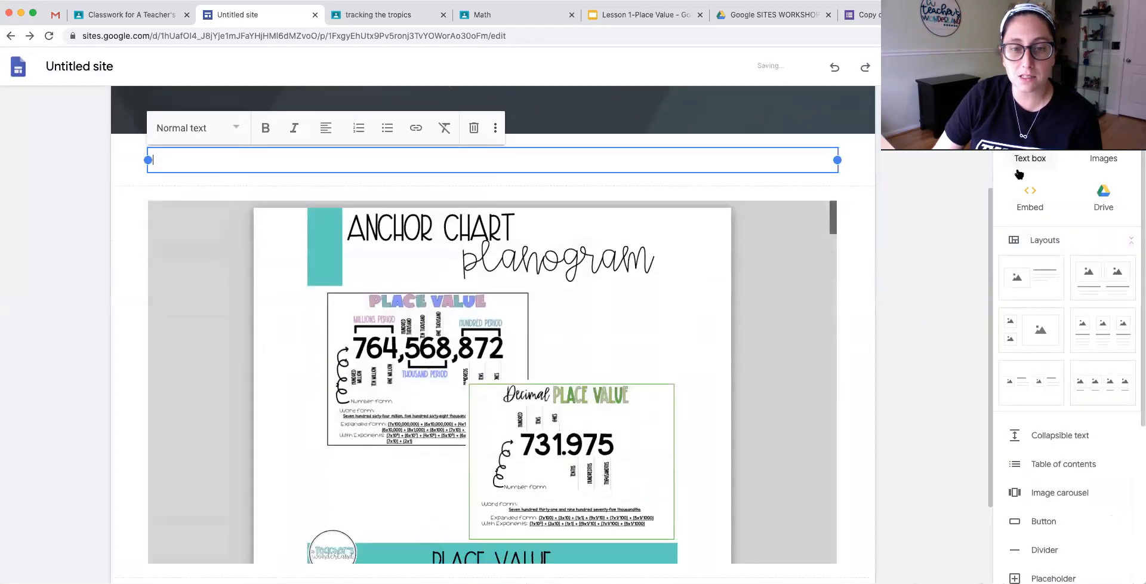
{"action": "type", "text": "Decimal & Pla"}
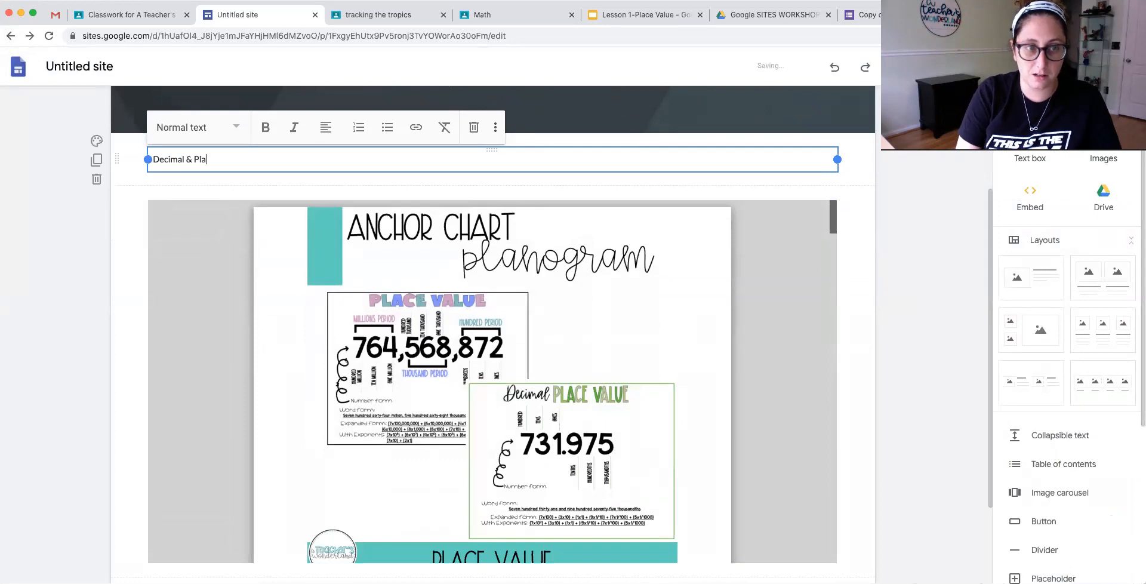
{"action": "type", "text": "ce Value Andhor "}
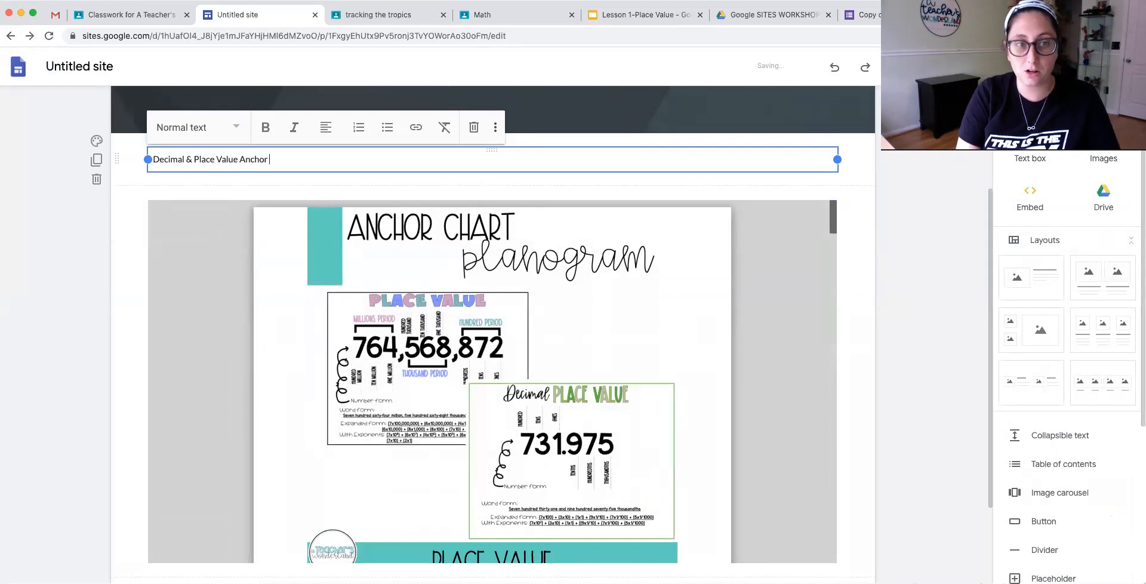
{"action": "type", "text": "Chart. Check Page"}
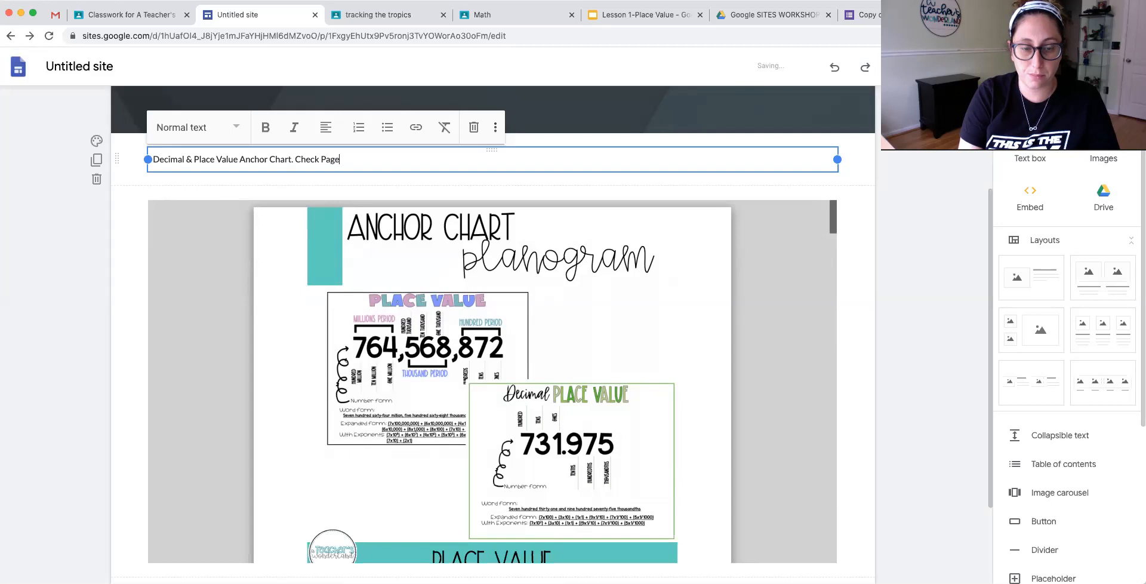
{"action": "type", "text": " 5 and 9"}
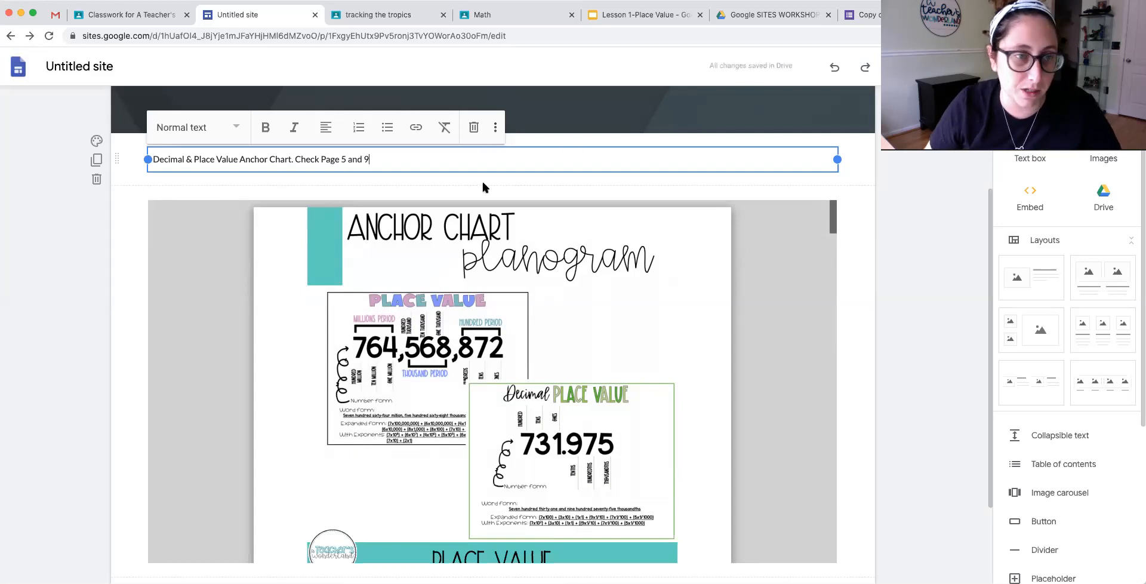
{"action": "left_click", "coordinate": [919, 272]}
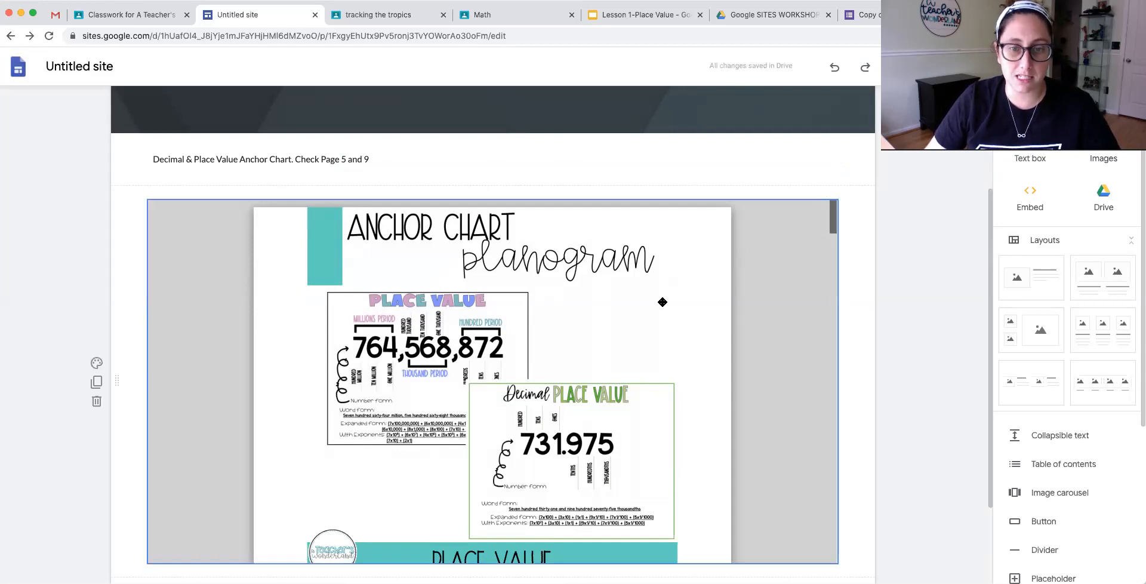
Insert the Subtracting Mixed Numbers image Slide8.png from the recent Google Drive images into the Anchor Charts page.
{"action": "scroll", "coordinate": [663, 300], "scroll_direction": "down", "scroll_amount": 2}
{"action": "left_click", "coordinate": [1094, 156]}
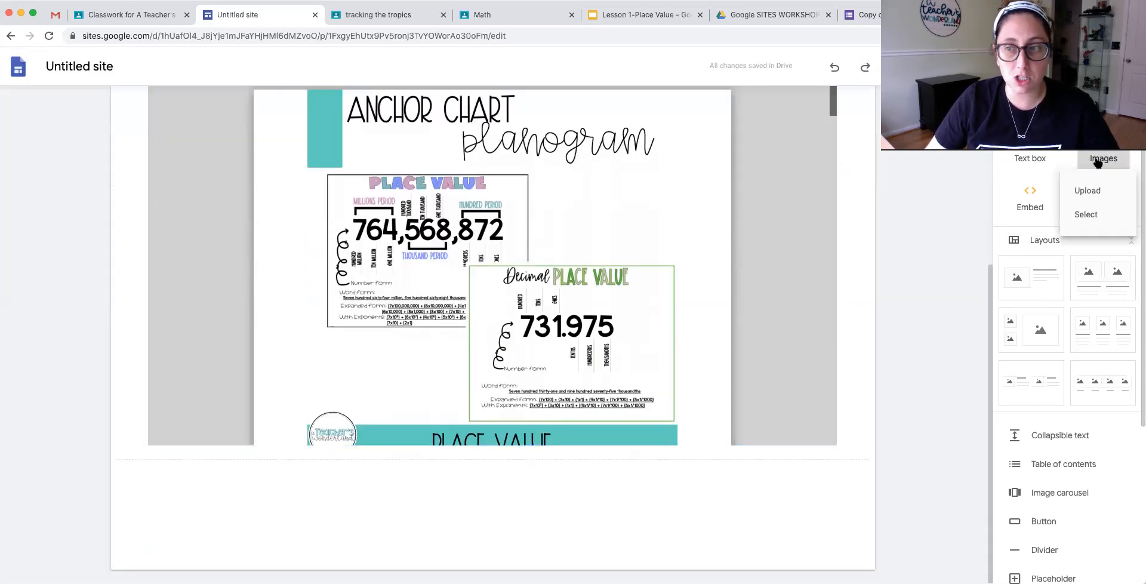
{"action": "left_click", "coordinate": [1094, 216]}
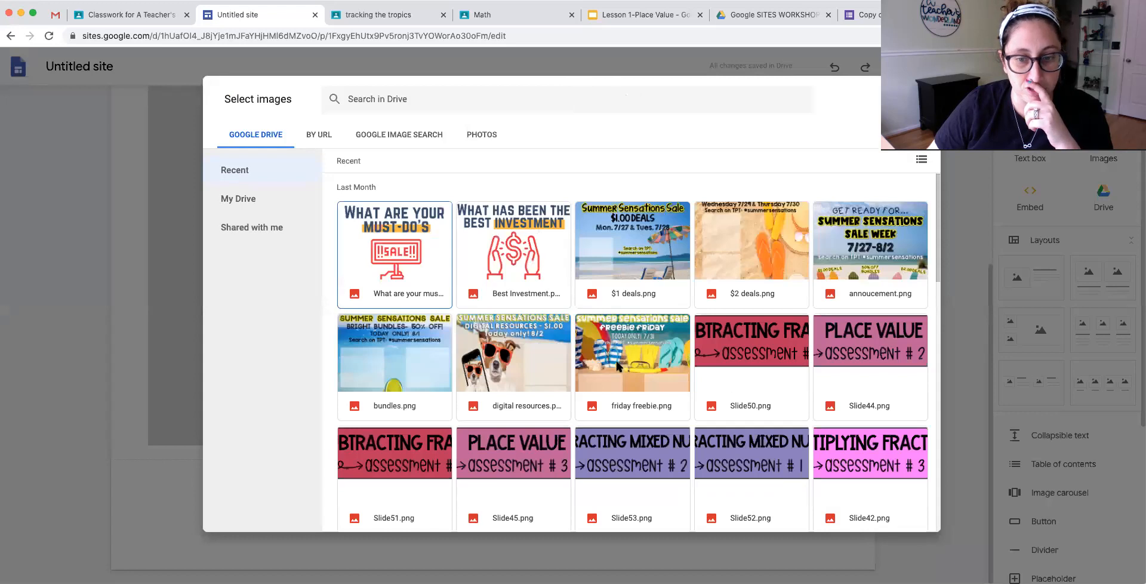
{"action": "scroll", "coordinate": [618, 365], "scroll_direction": "down", "scroll_amount": 3}
{"action": "scroll", "coordinate": [607, 377], "scroll_direction": "down", "scroll_amount": 15}
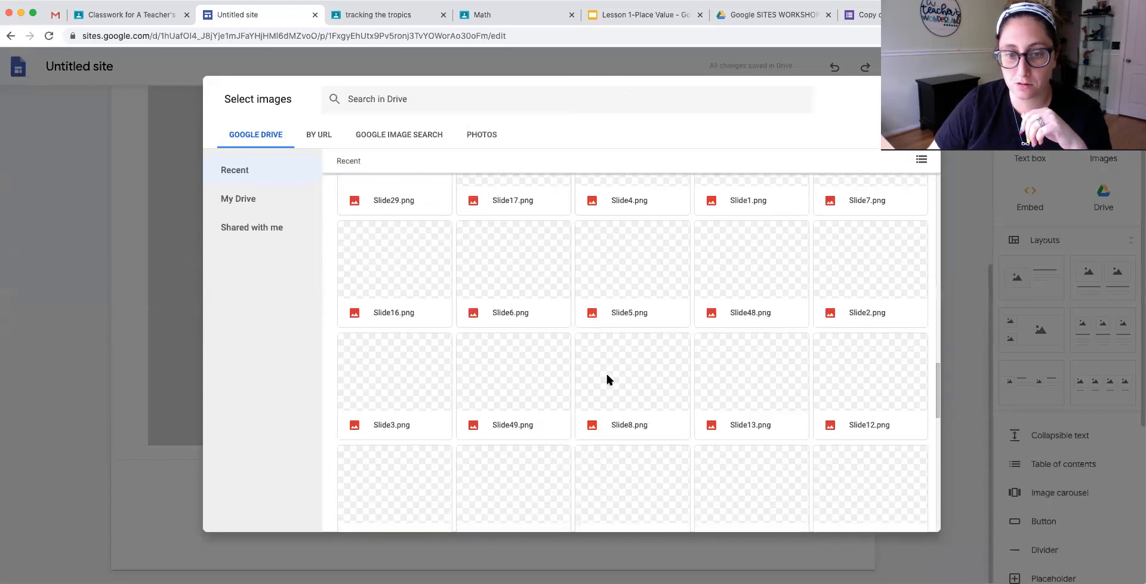
{"action": "double_click", "coordinate": [607, 375]}
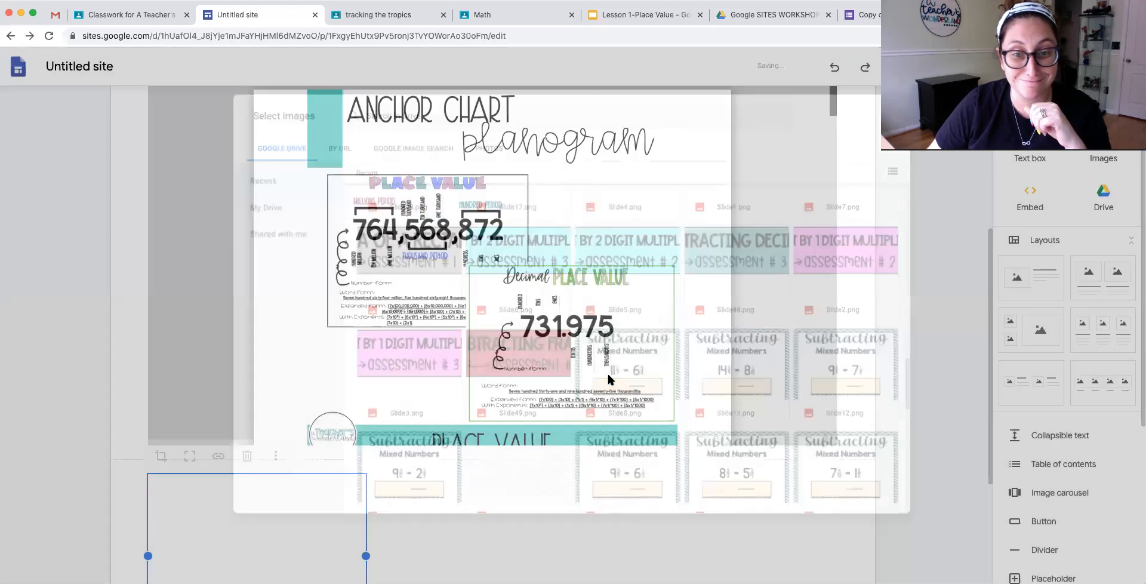
Enlarge the Subtracting Mixed Numbers image to the full content width and extend its height until the whole card is uncropped.
{"action": "left_click_drag", "start_coordinate": [364, 444], "coordinate": [818, 517]}
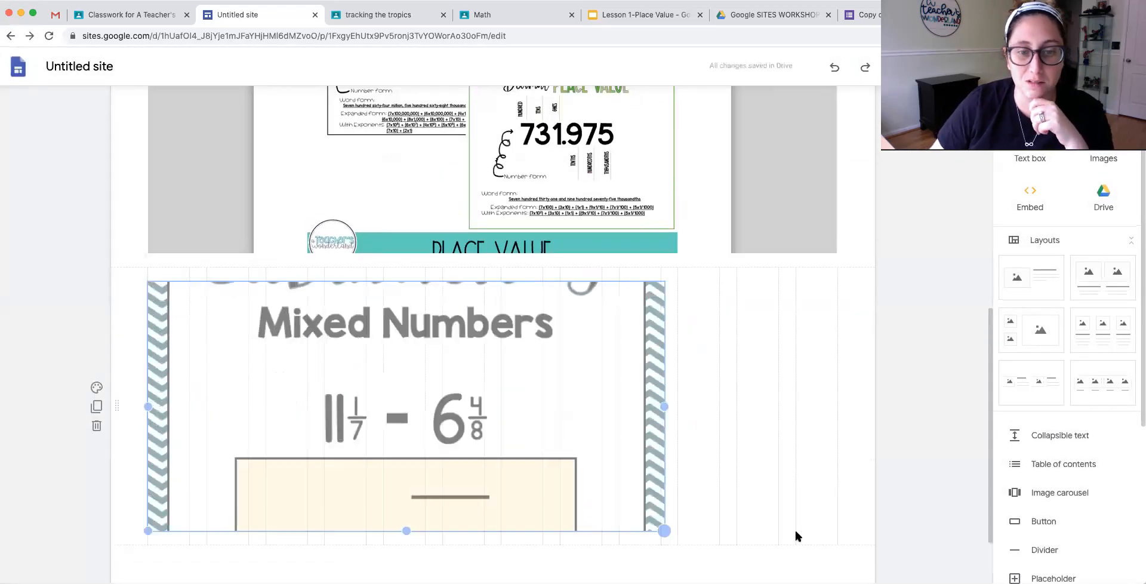
{"action": "scroll", "coordinate": [783, 430], "scroll_direction": "down", "scroll_amount": 2}
{"action": "left_click_drag", "start_coordinate": [494, 444], "coordinate": [493, 555]}
{"action": "scroll", "coordinate": [573, 424], "scroll_direction": "down", "scroll_amount": 3}
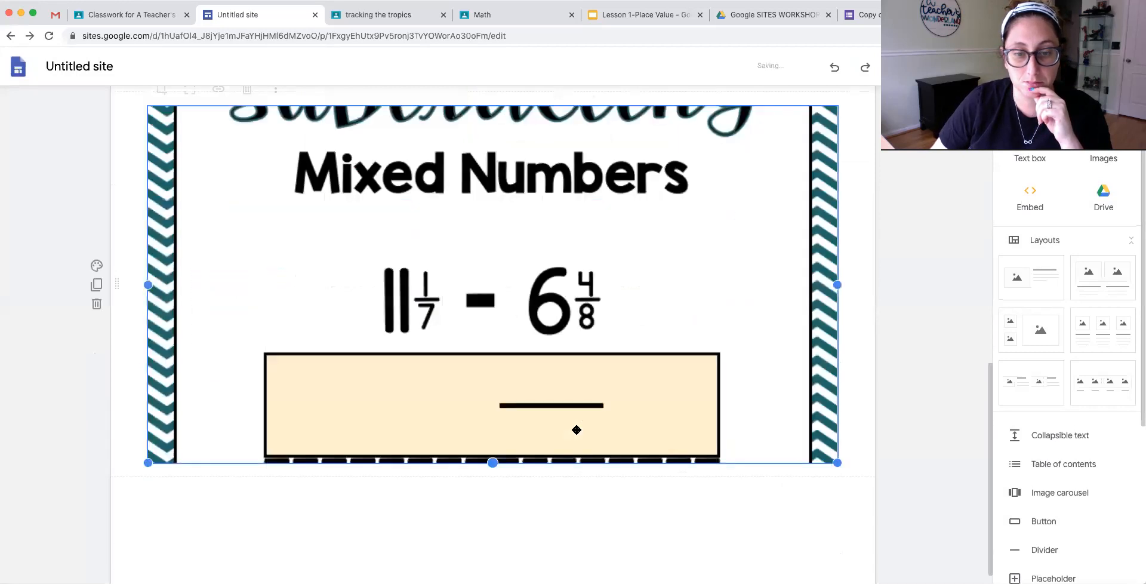
{"action": "left_click_drag", "start_coordinate": [501, 489], "coordinate": [503, 545]}
{"action": "left_click", "coordinate": [601, 352]}
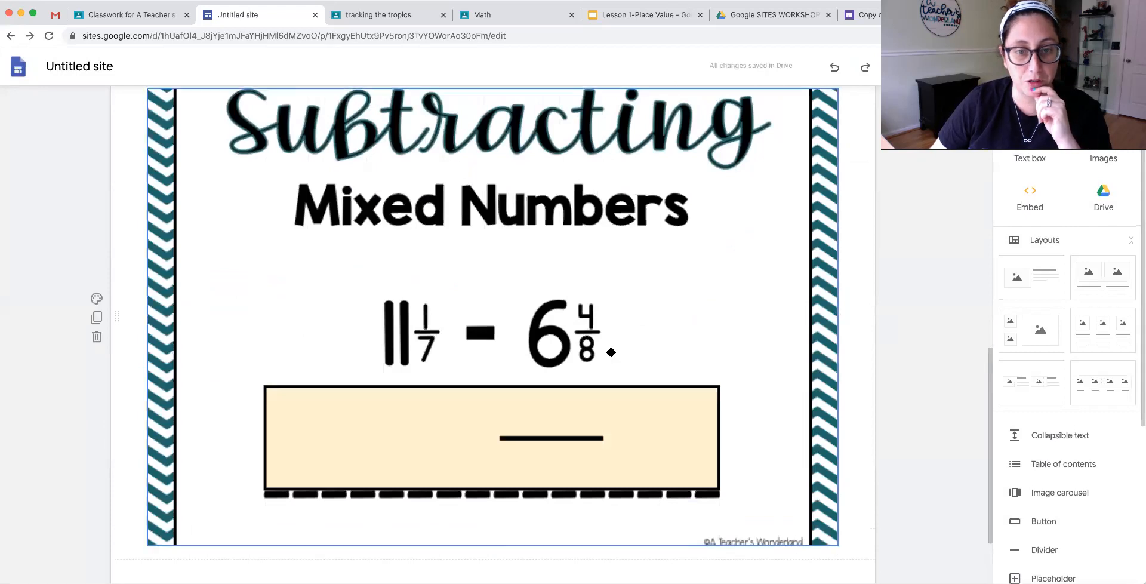
{"action": "scroll", "coordinate": [611, 352], "scroll_direction": "down", "scroll_amount": 3}
{"action": "scroll", "coordinate": [611, 352], "scroll_direction": "up", "scroll_amount": 6}
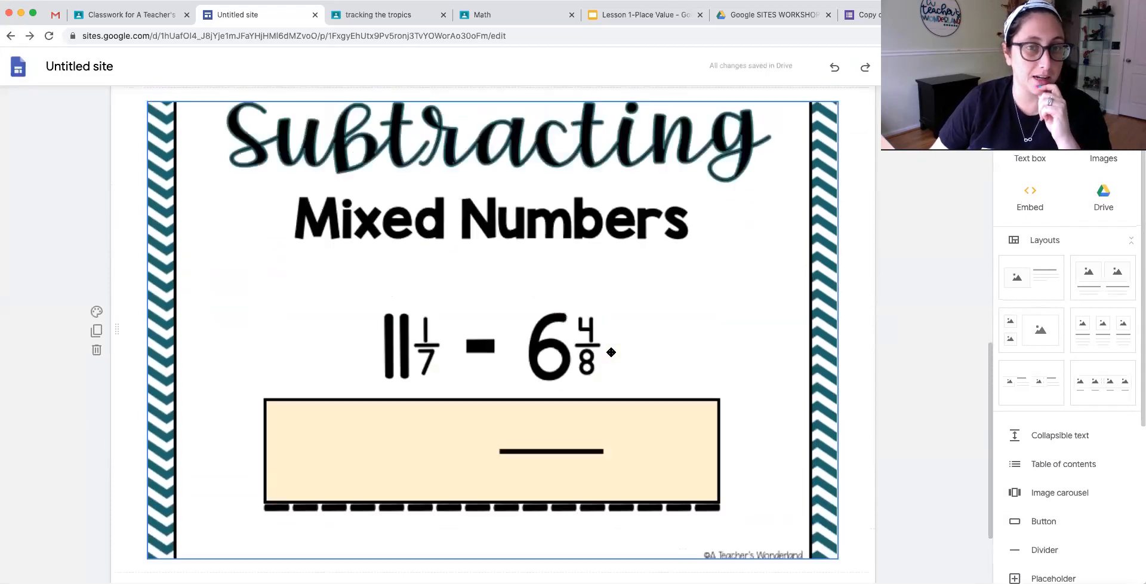
{"action": "left_click", "coordinate": [819, 208]}
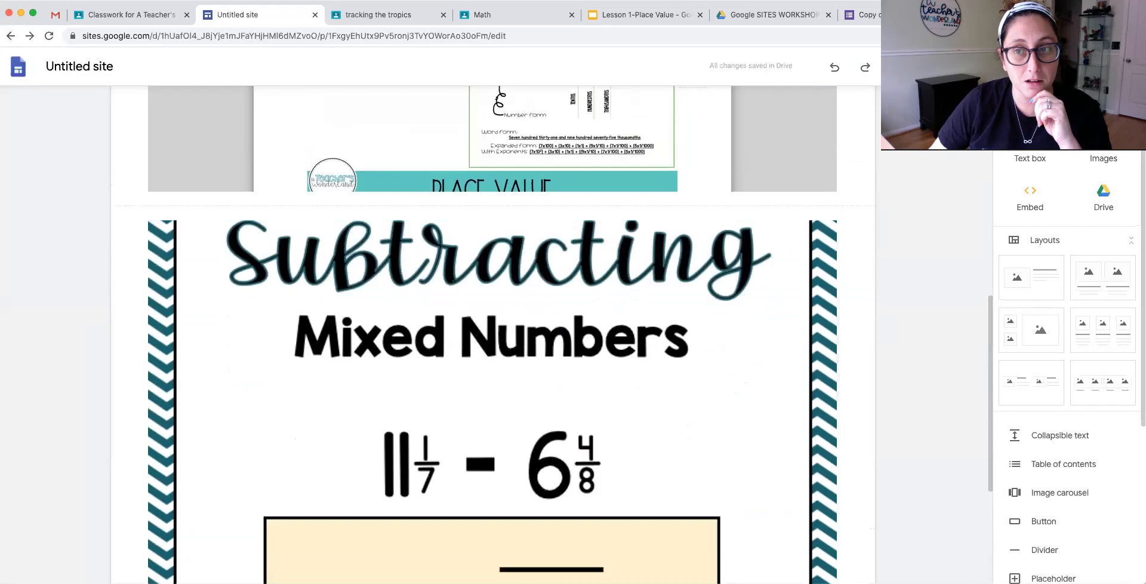
Preview the Anchor Charts page down to the Subtracting Mixed Numbers image and return to the editor.
{"action": "left_click", "coordinate": [896, 67]}
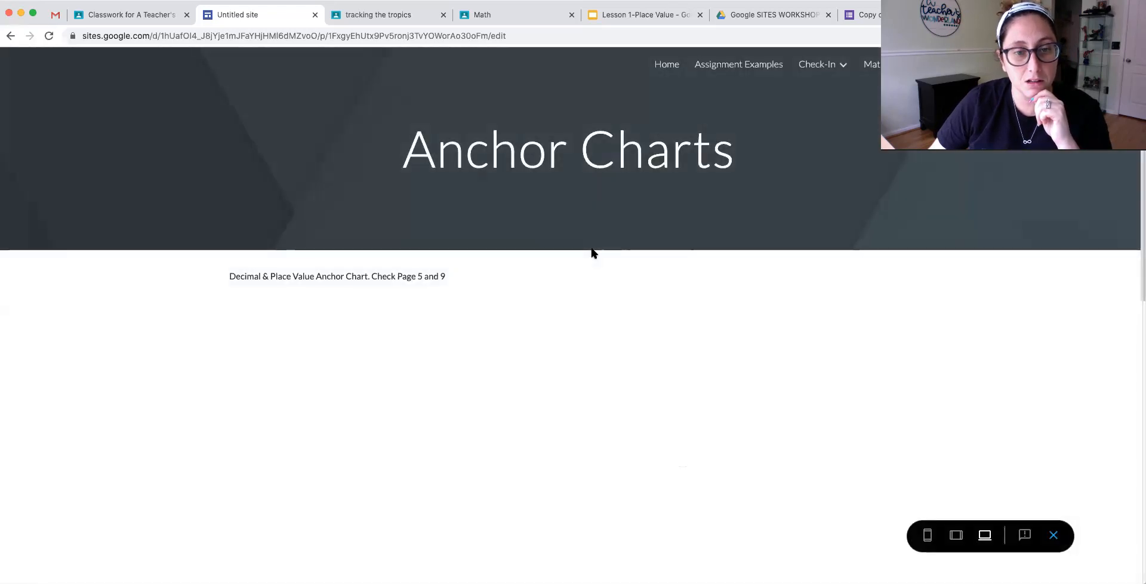
{"action": "scroll", "coordinate": [592, 249], "scroll_direction": "down", "scroll_amount": 2}
{"action": "scroll", "coordinate": [591, 251], "scroll_direction": "down", "scroll_amount": 5}
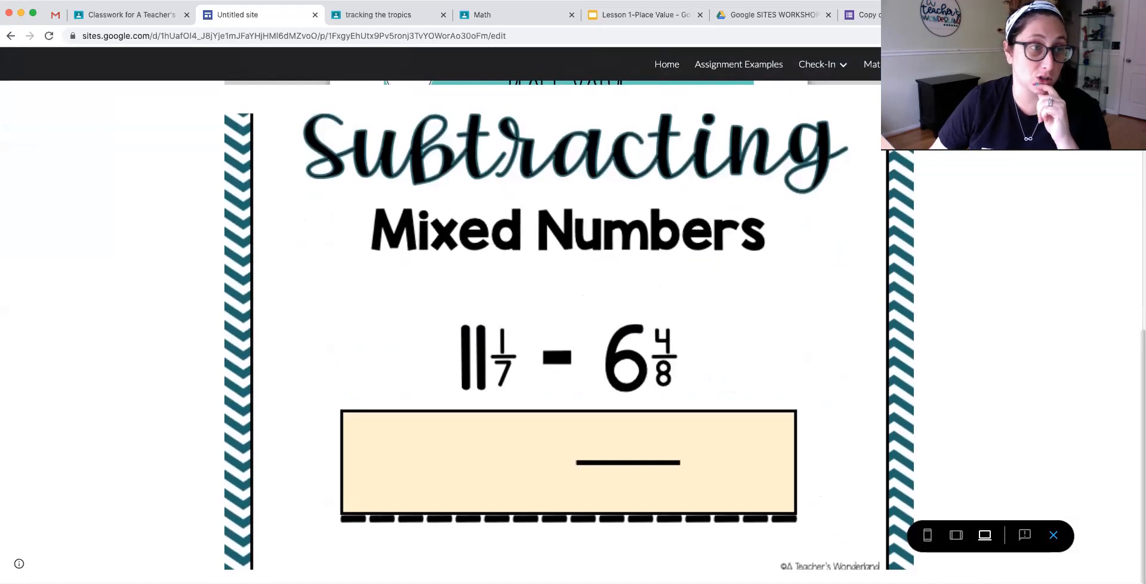
{"action": "left_click", "coordinate": [10, 37]}
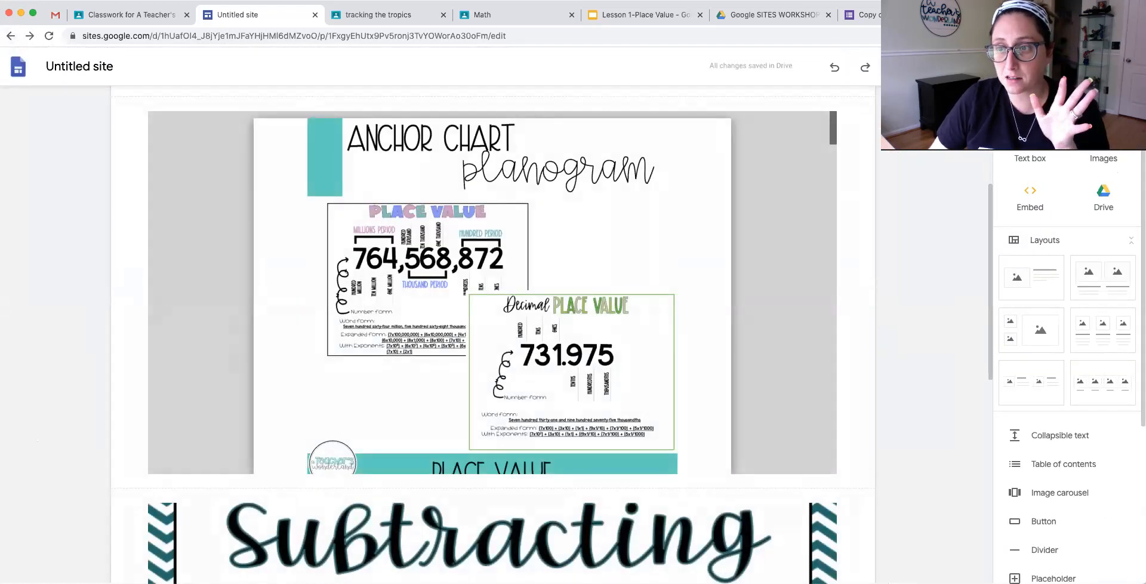
Change the Simple theme's color to pink.
{"action": "left_click", "coordinate": [1114, 99]}
{"action": "left_click", "coordinate": [1054, 198]}
{"action": "left_click", "coordinate": [1034, 202]}
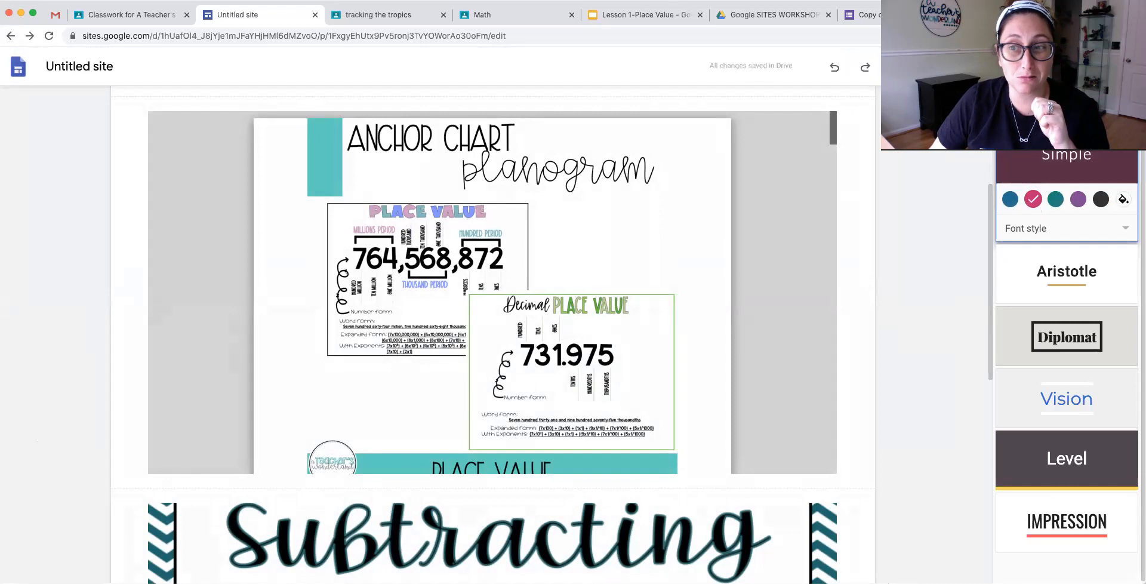
Open the site's Home page for editing from the list of pages.
{"action": "left_click", "coordinate": [1017, 100]}
{"action": "left_click", "coordinate": [1065, 100]}
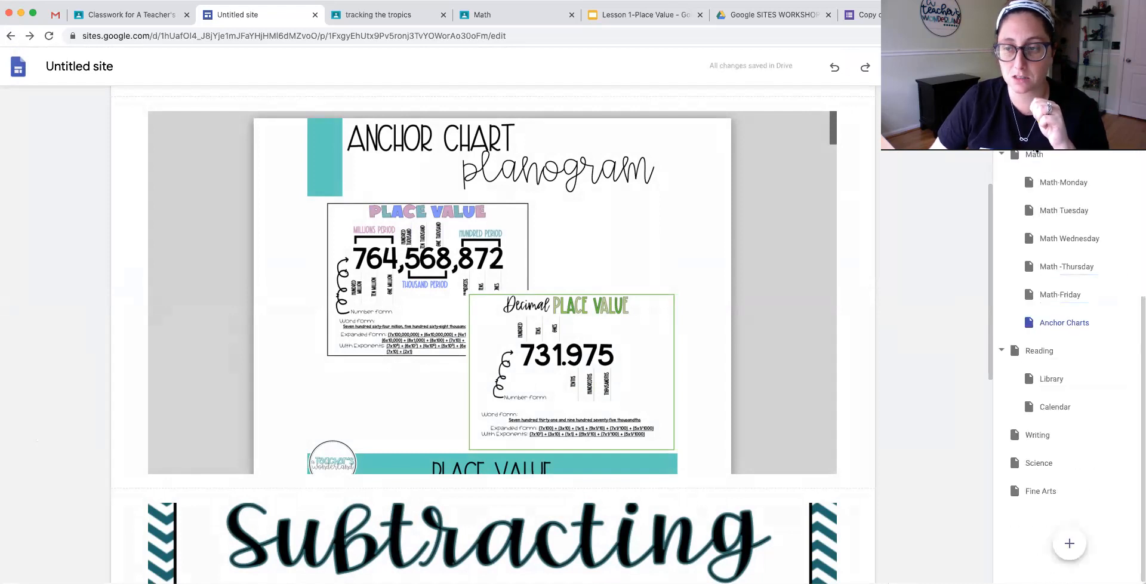
{"action": "scroll", "coordinate": [1025, 163], "scroll_direction": "up", "scroll_amount": 4}
{"action": "left_click", "coordinate": [1032, 161]}
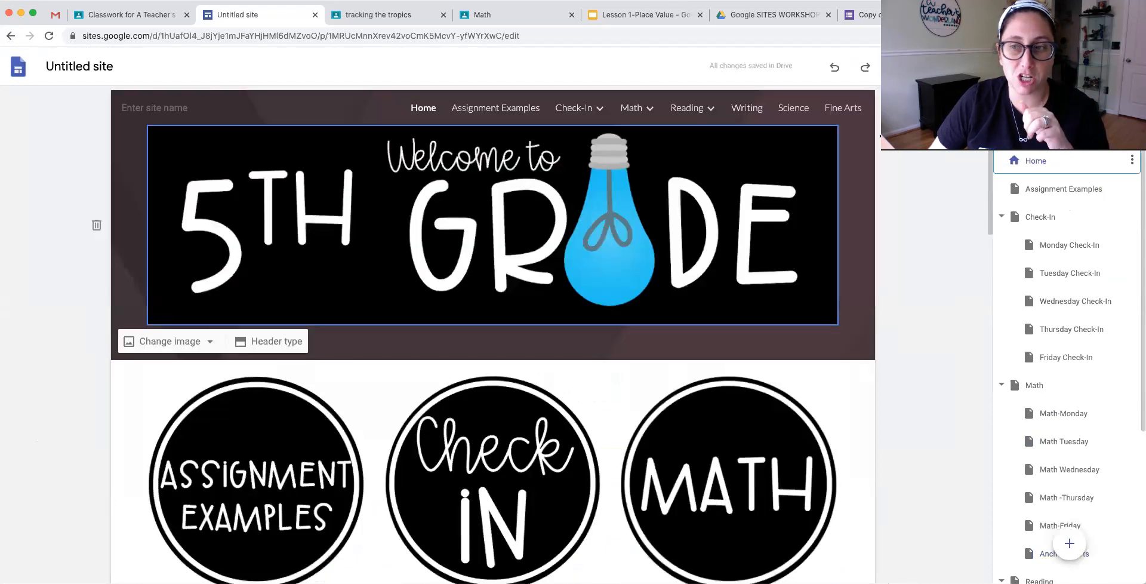
Try the black and green preset colors of the Simple theme and give it a custom bright turquoise color.
{"action": "left_click", "coordinate": [1110, 100]}
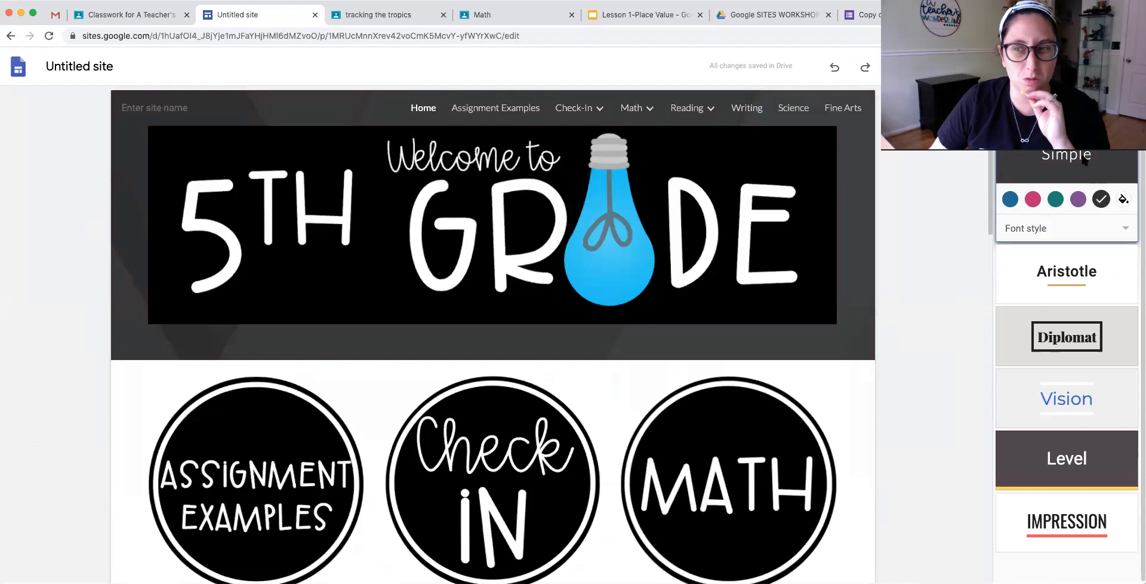
{"action": "left_click", "coordinate": [1078, 199]}
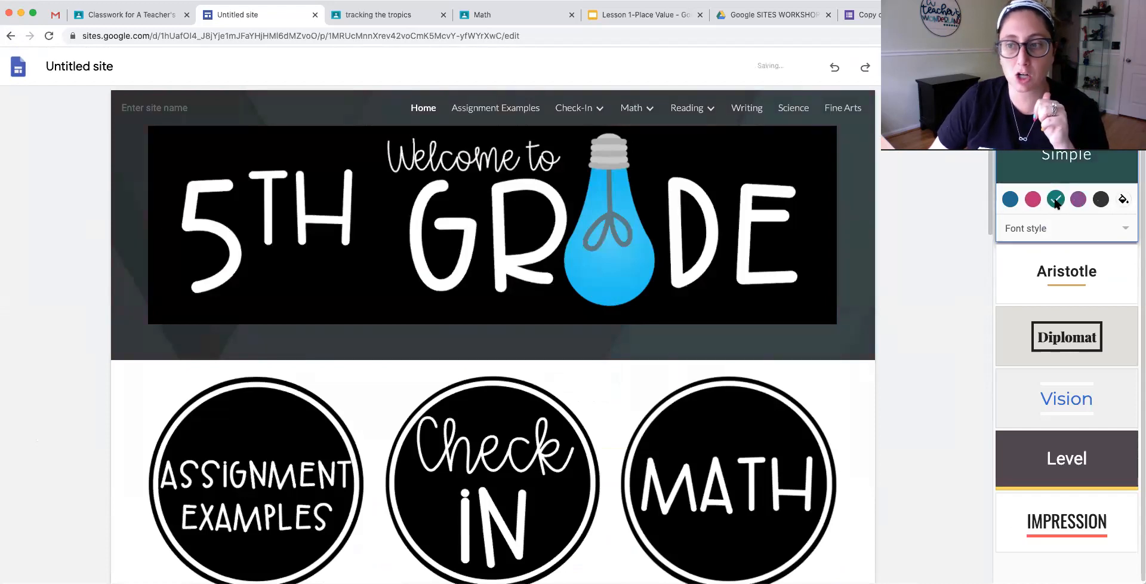
{"action": "left_click", "coordinate": [1123, 198]}
{"action": "left_click", "coordinate": [1104, 233]}
{"action": "left_click", "coordinate": [1065, 269]}
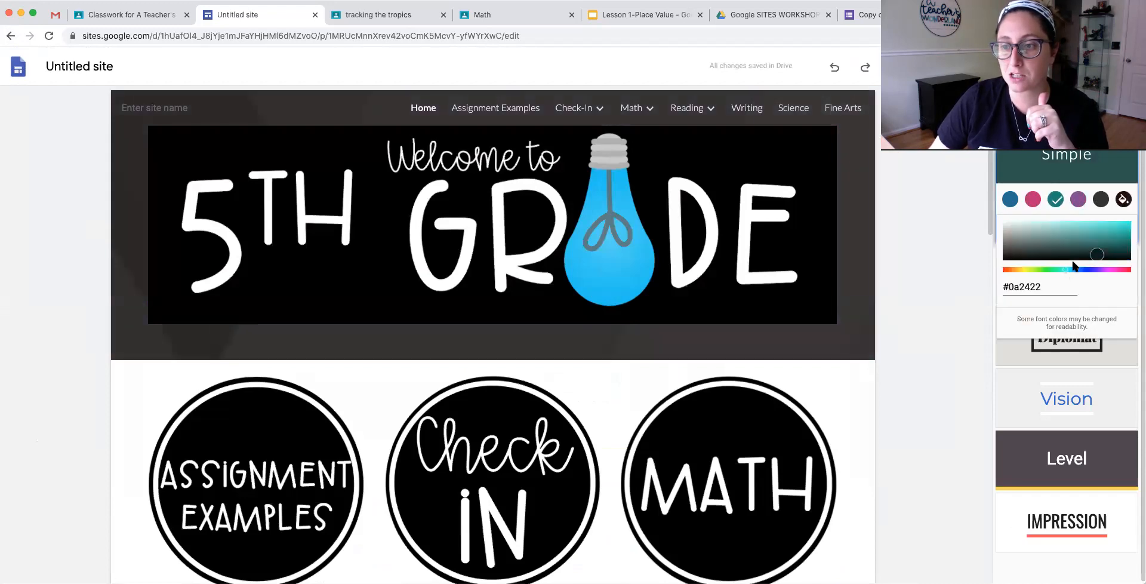
{"action": "left_click", "coordinate": [920, 241]}
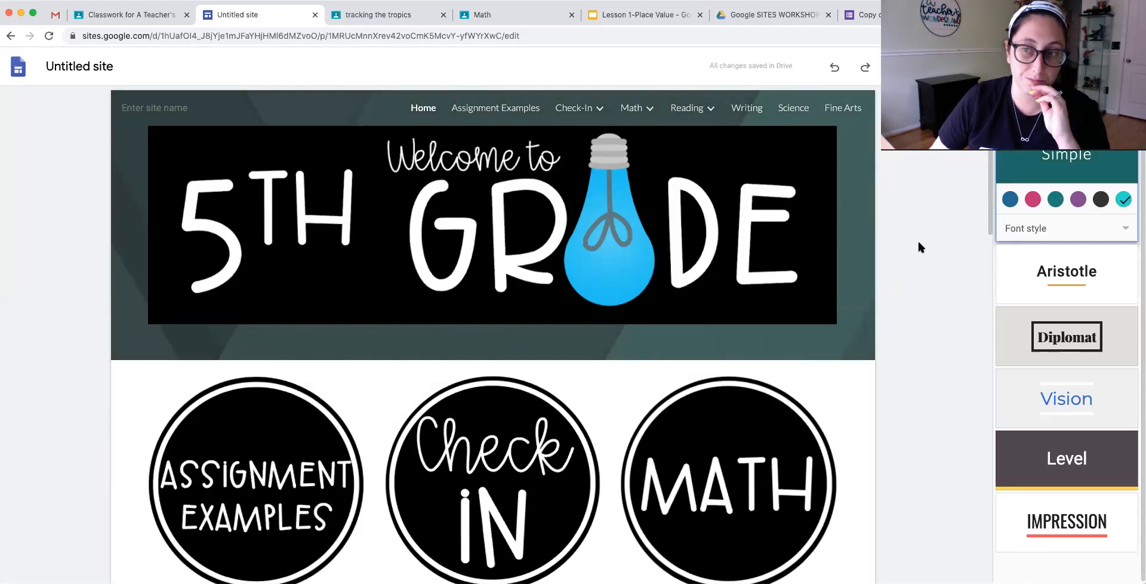
Open the Anchor Charts page under Math for editing.
{"action": "left_click", "coordinate": [1018, 100]}
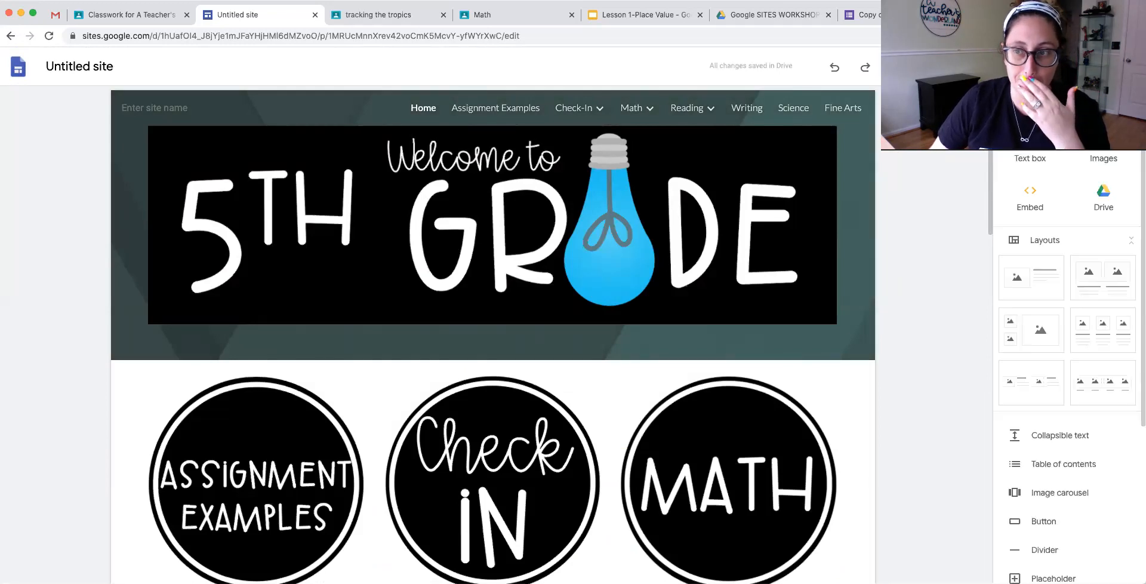
{"action": "scroll", "coordinate": [1027, 292], "scroll_direction": "down", "scroll_amount": 2}
{"action": "scroll", "coordinate": [1027, 292], "scroll_direction": "down", "scroll_amount": 2}
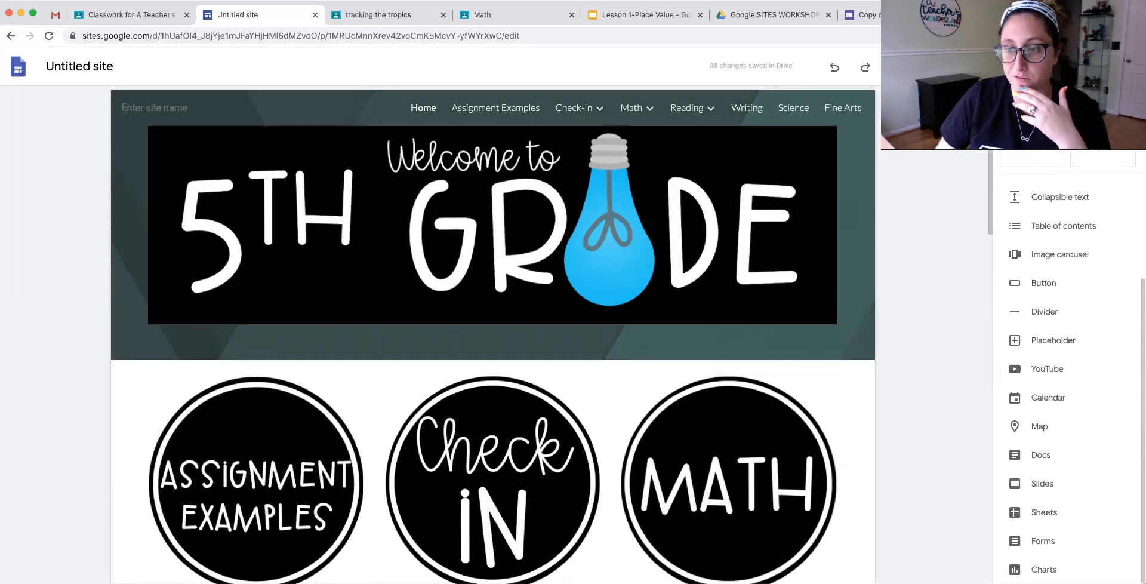
{"action": "left_click", "coordinate": [1068, 100]}
{"action": "scroll", "coordinate": [1054, 360], "scroll_direction": "down", "scroll_amount": 5}
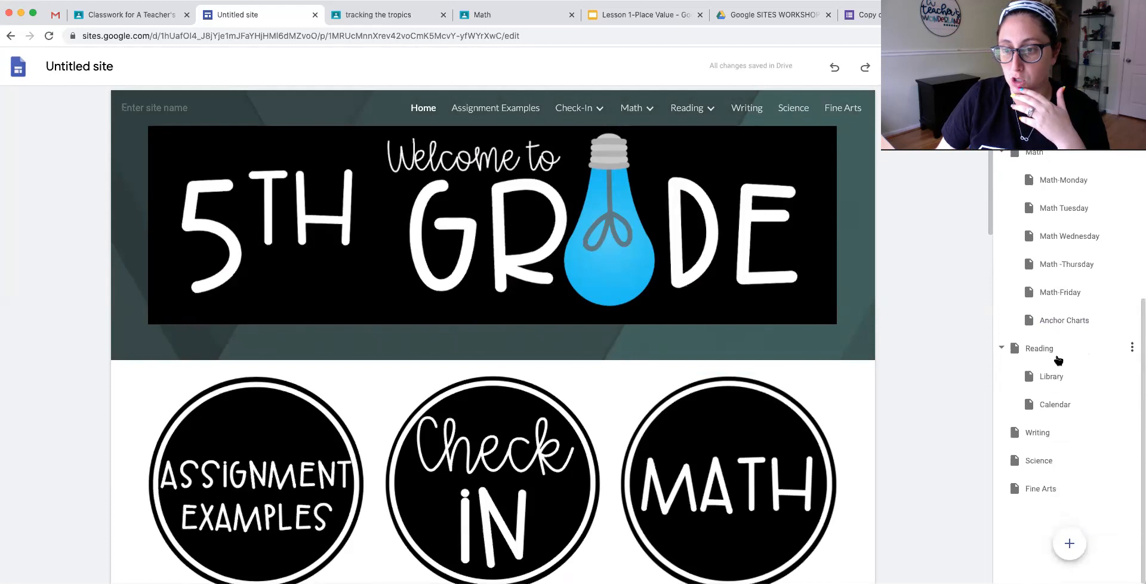
{"action": "left_click", "coordinate": [1052, 325]}
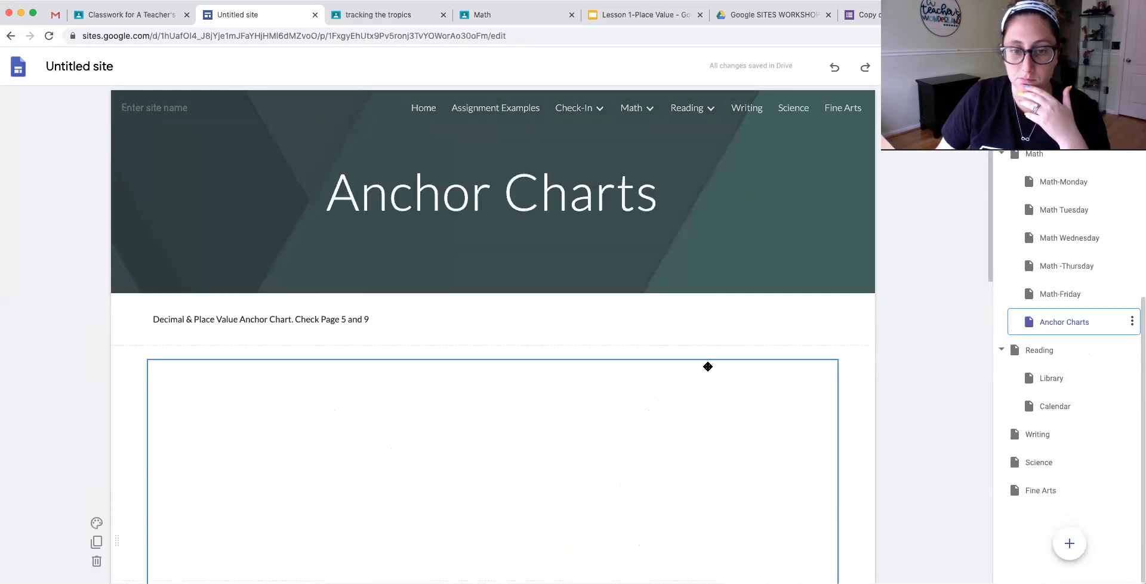
Delete the Subtracting Mixed Numbers image and add a divider below the embedded anchor chart document.
{"action": "scroll", "coordinate": [709, 366], "scroll_direction": "down", "scroll_amount": 8}
{"action": "left_click", "coordinate": [683, 213]}
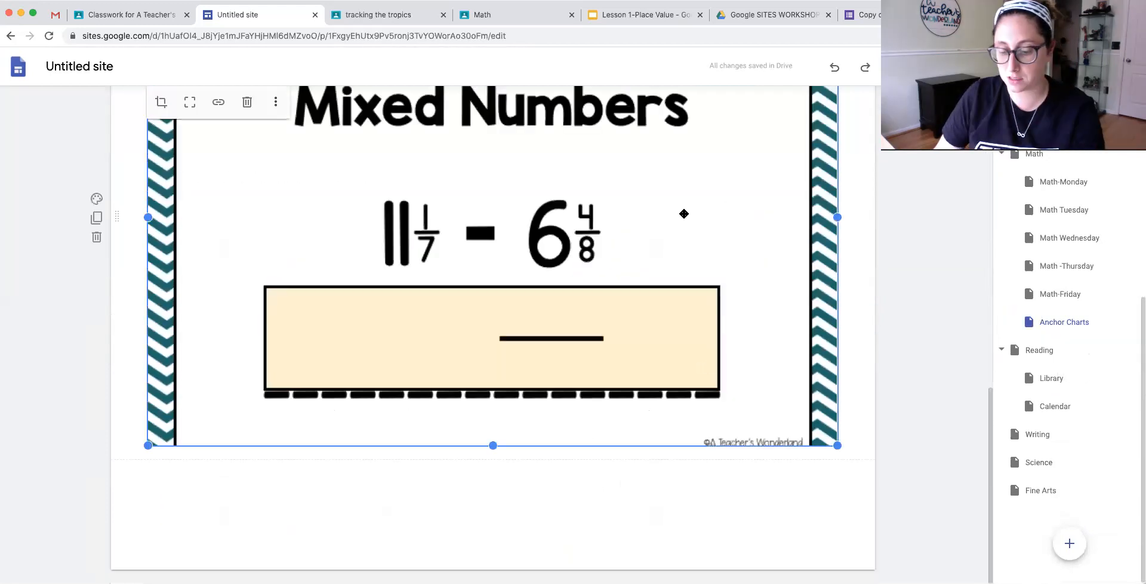
{"action": "key", "text": "Delete"}
{"action": "left_click", "coordinate": [1019, 100]}
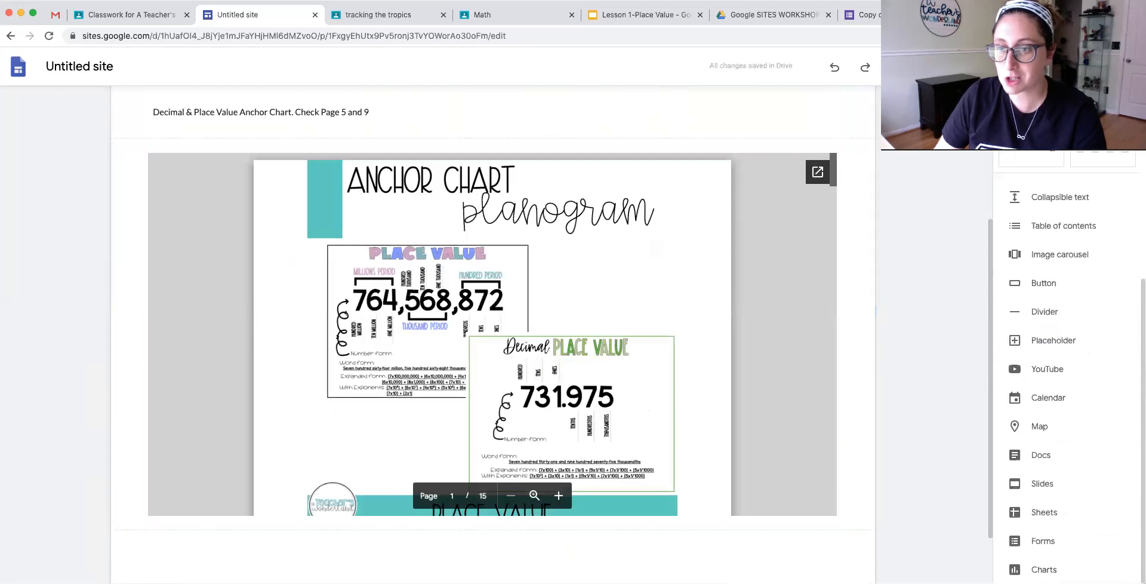
{"action": "left_click", "coordinate": [1045, 311]}
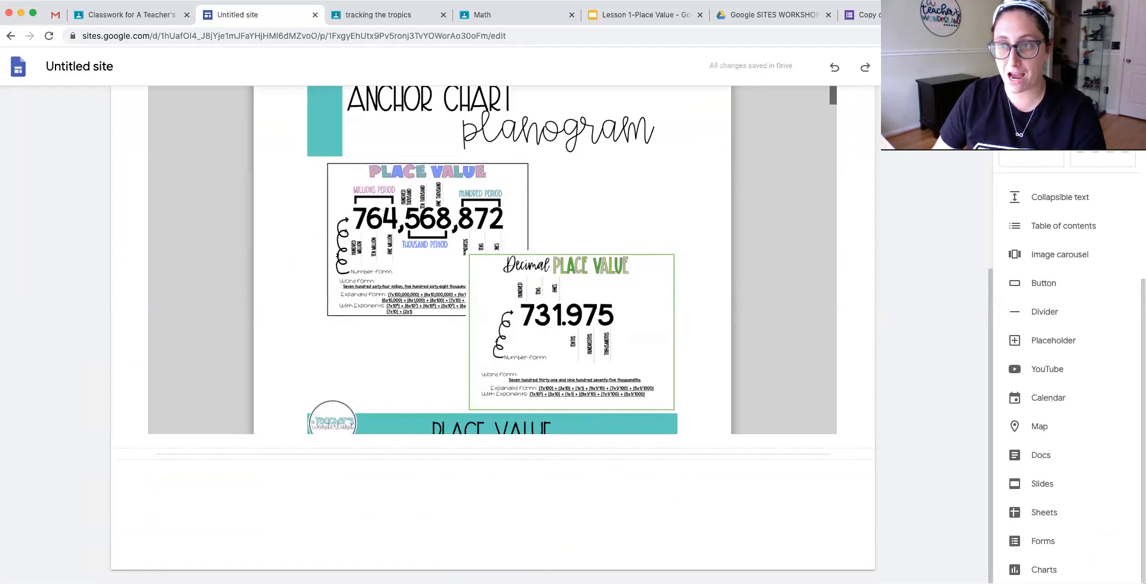
Review the site settings for navigation mode and color, brand images, viewer tools and analytics, leaving them as they are.
{"action": "left_click", "coordinate": [989, 67]}
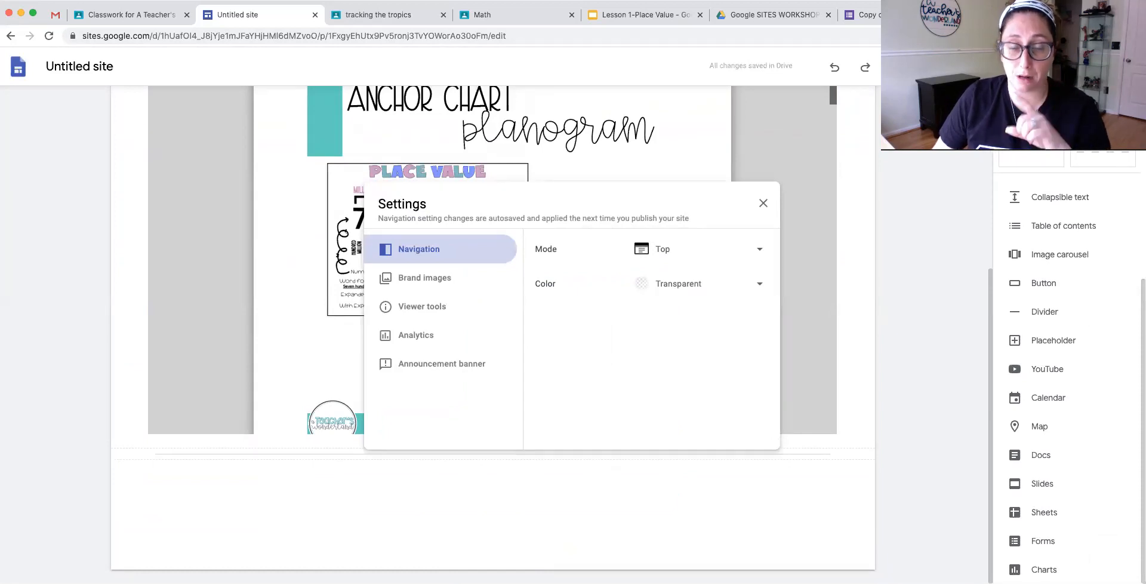
{"action": "left_click", "coordinate": [724, 250]}
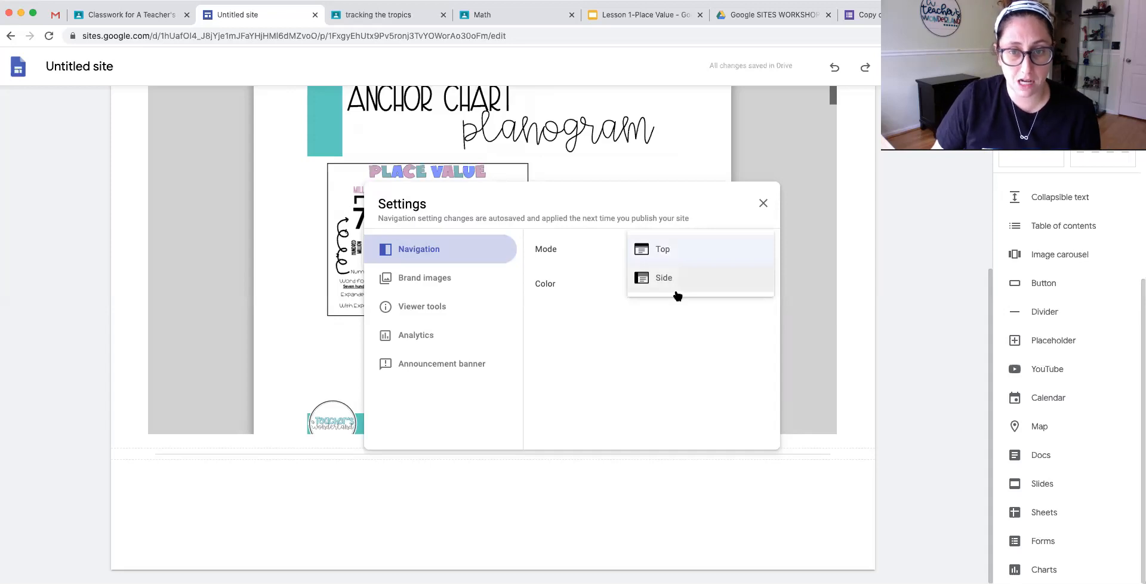
{"action": "left_click", "coordinate": [644, 345]}
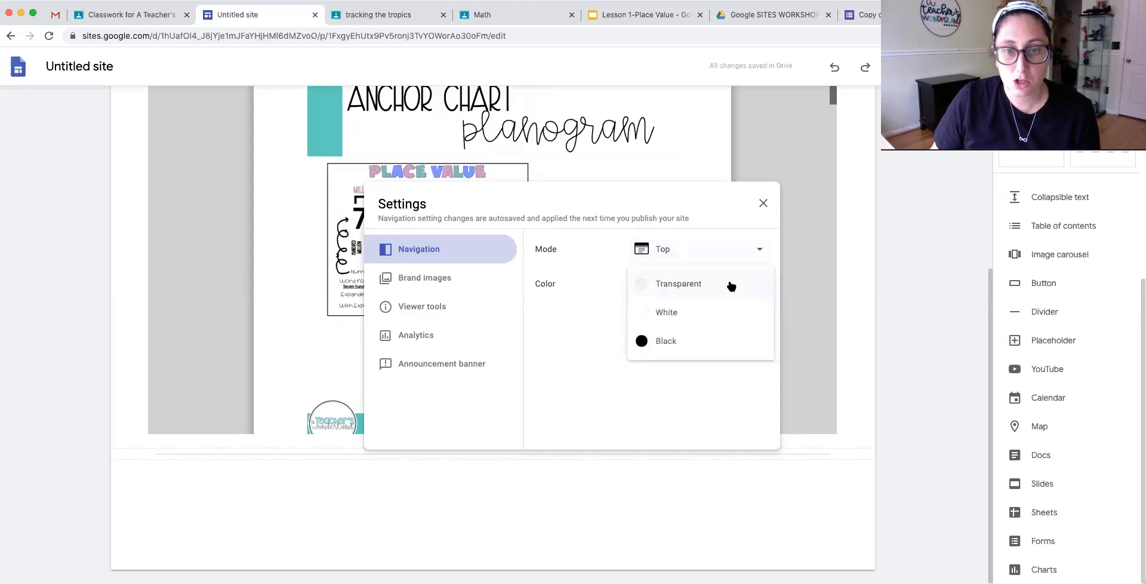
{"action": "left_click", "coordinate": [441, 284]}
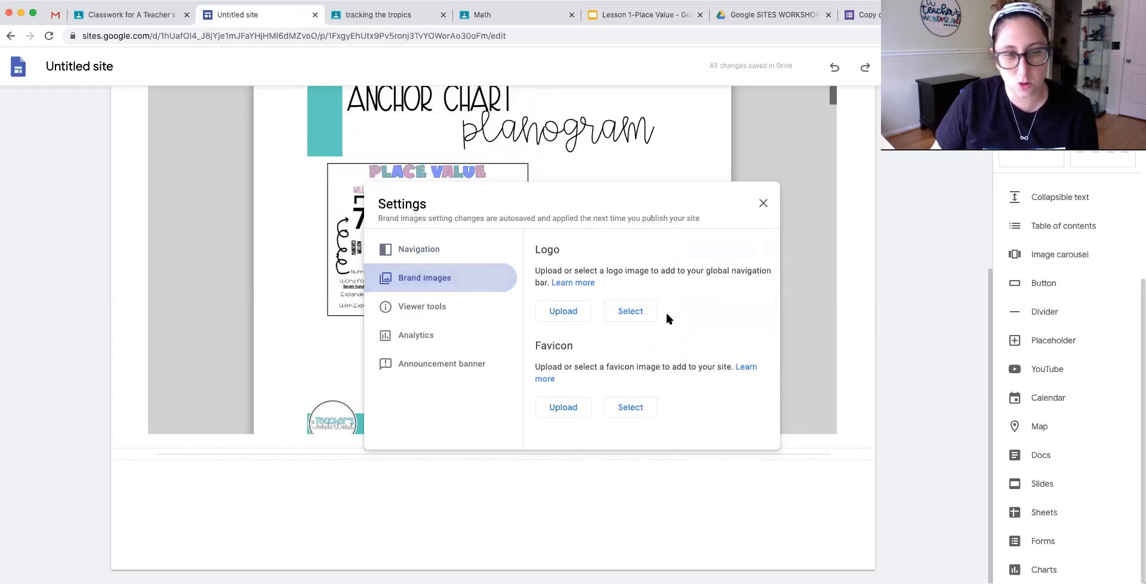
{"action": "left_click", "coordinate": [442, 308]}
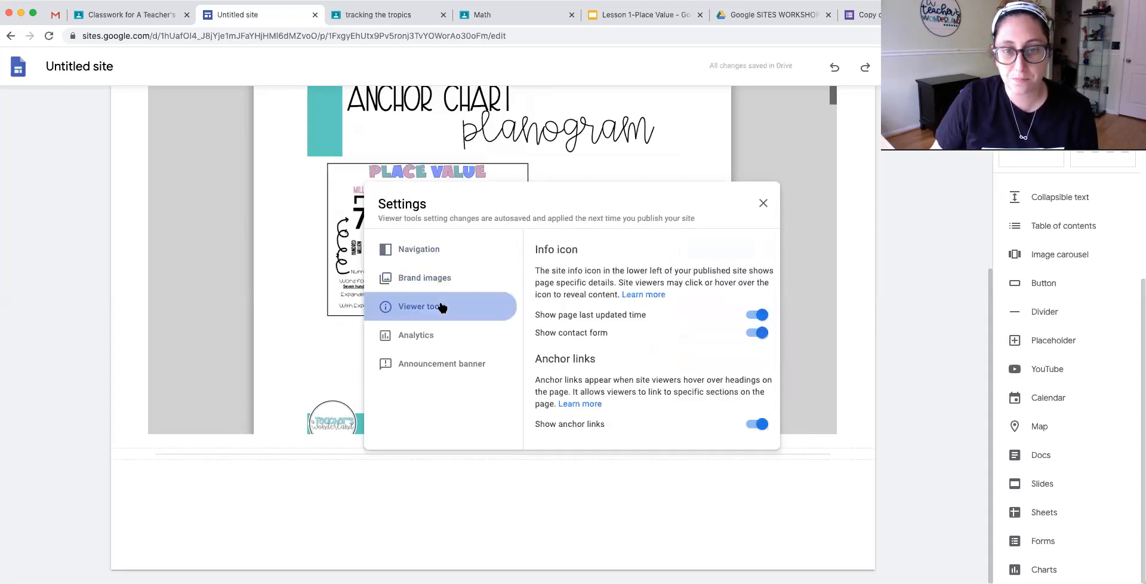
{"action": "left_click", "coordinate": [415, 345]}
{"action": "left_click", "coordinate": [762, 204]}
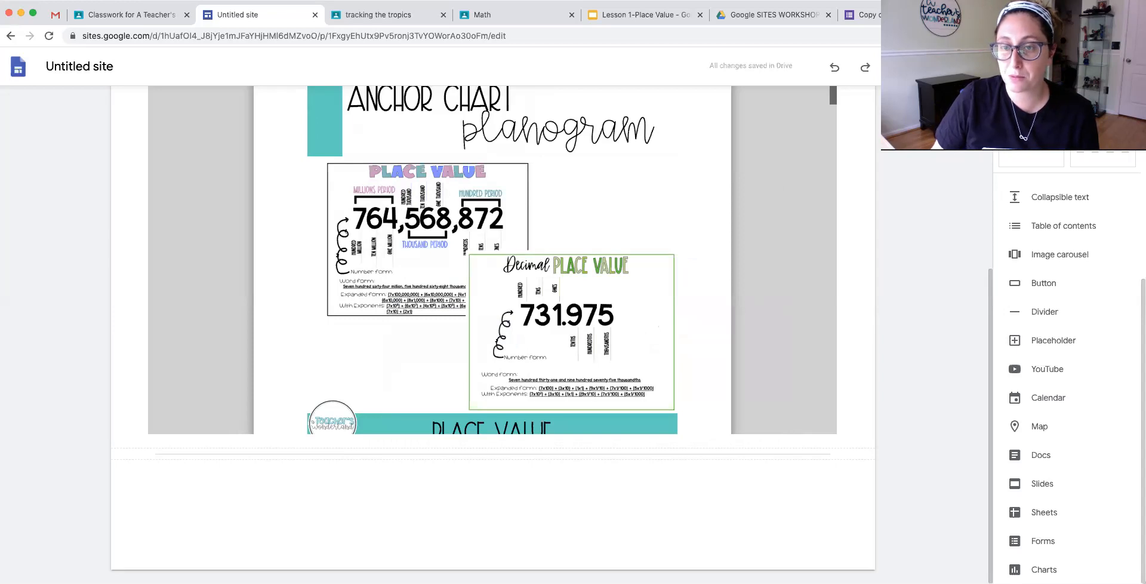
Make the published site Public in the sharing link settings.
{"action": "left_click", "coordinate": [958, 67]}
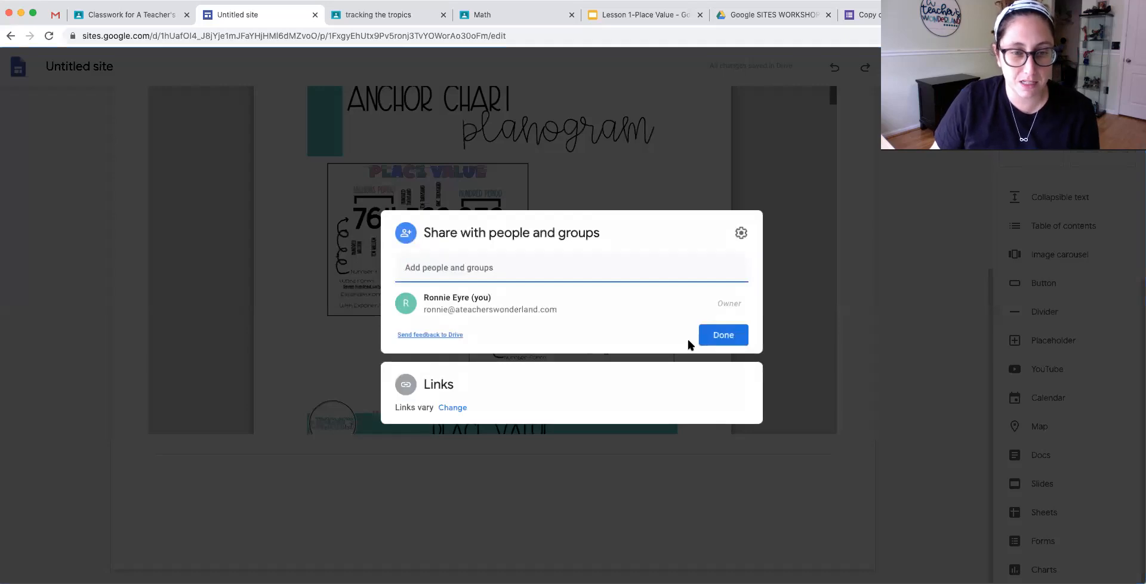
{"action": "left_click", "coordinate": [452, 408]}
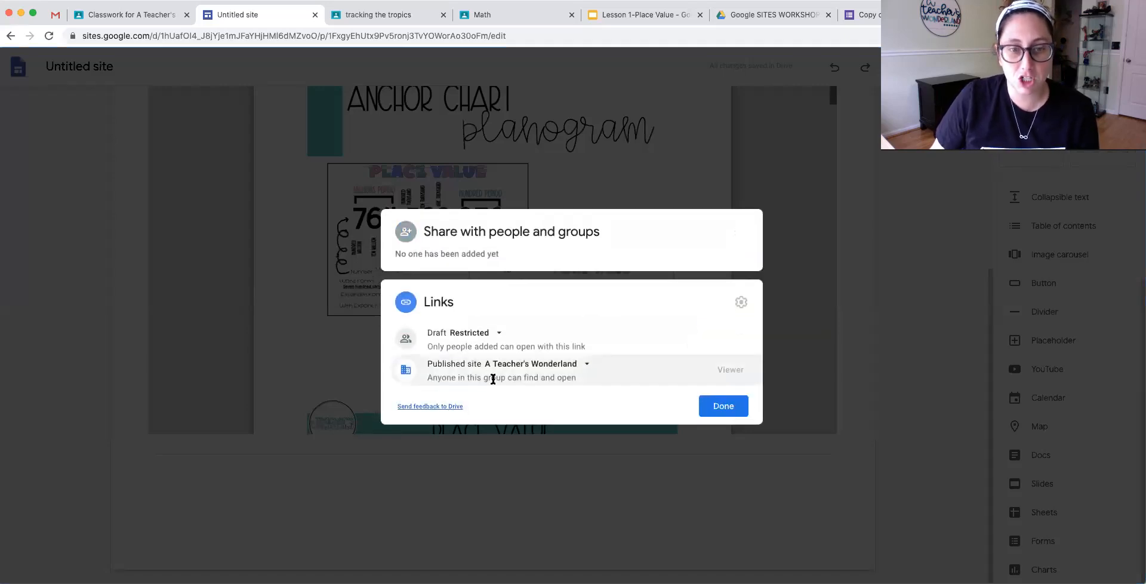
{"action": "left_click", "coordinate": [578, 365]}
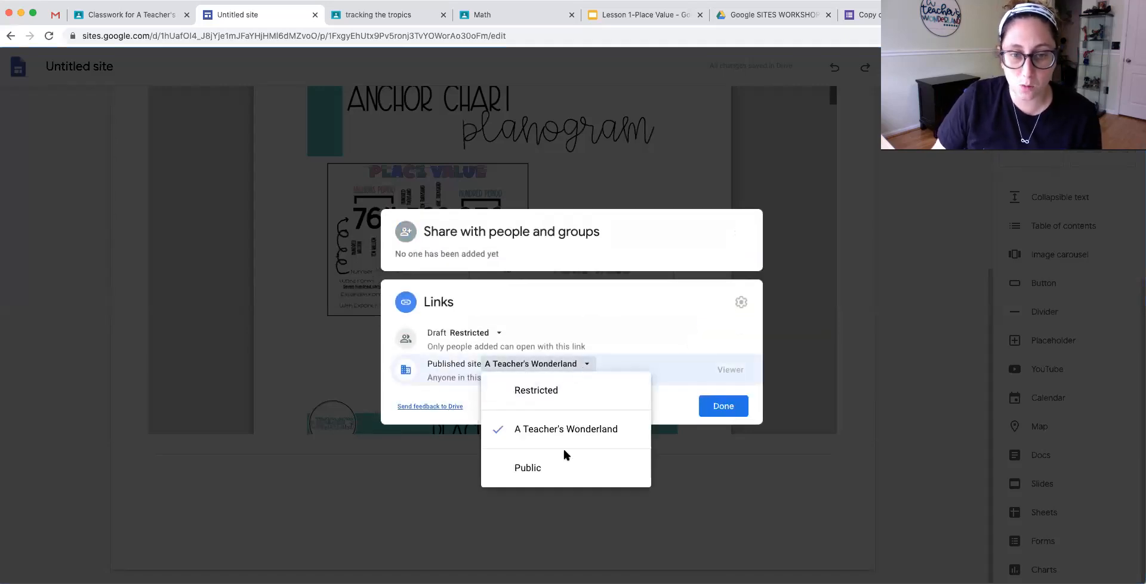
{"action": "left_click", "coordinate": [563, 468]}
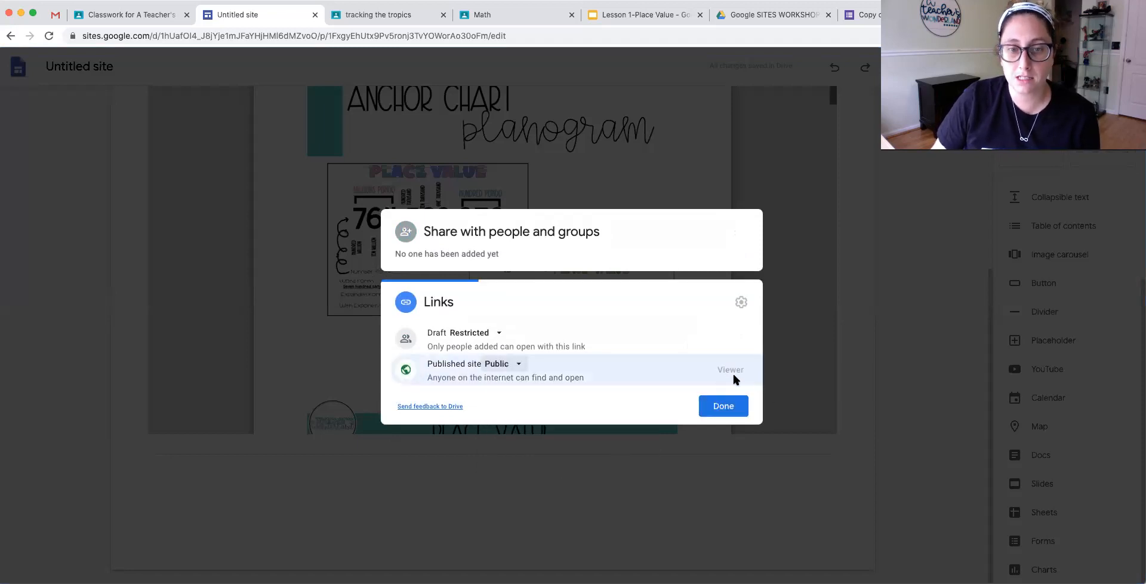
{"action": "left_click", "coordinate": [726, 411]}
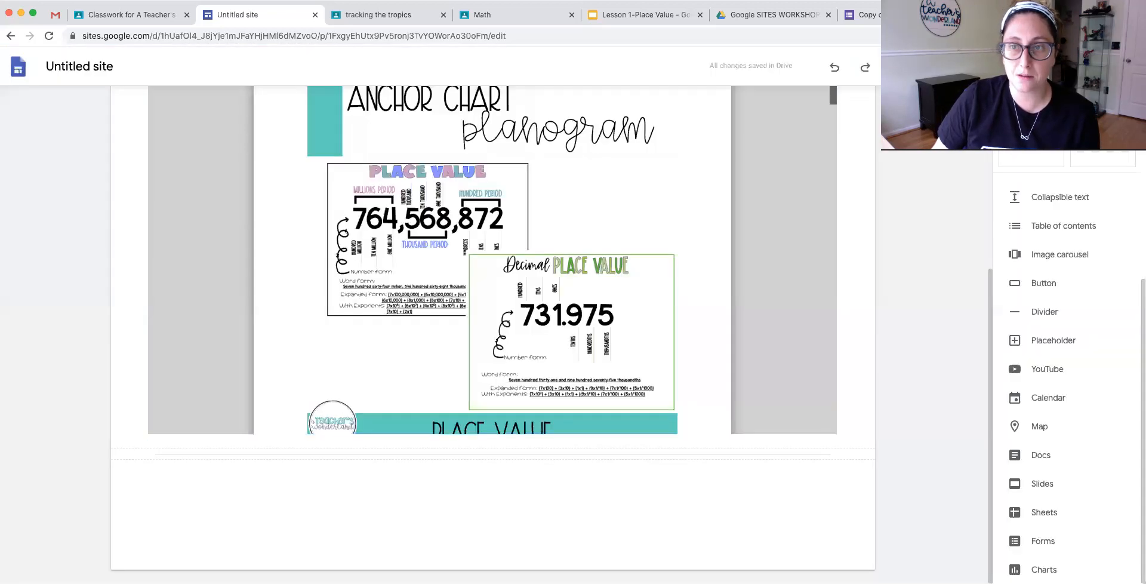
Copy the published site's link to the clipboard.
{"action": "left_click", "coordinate": [926, 67]}
{"action": "left_click", "coordinate": [707, 323]}
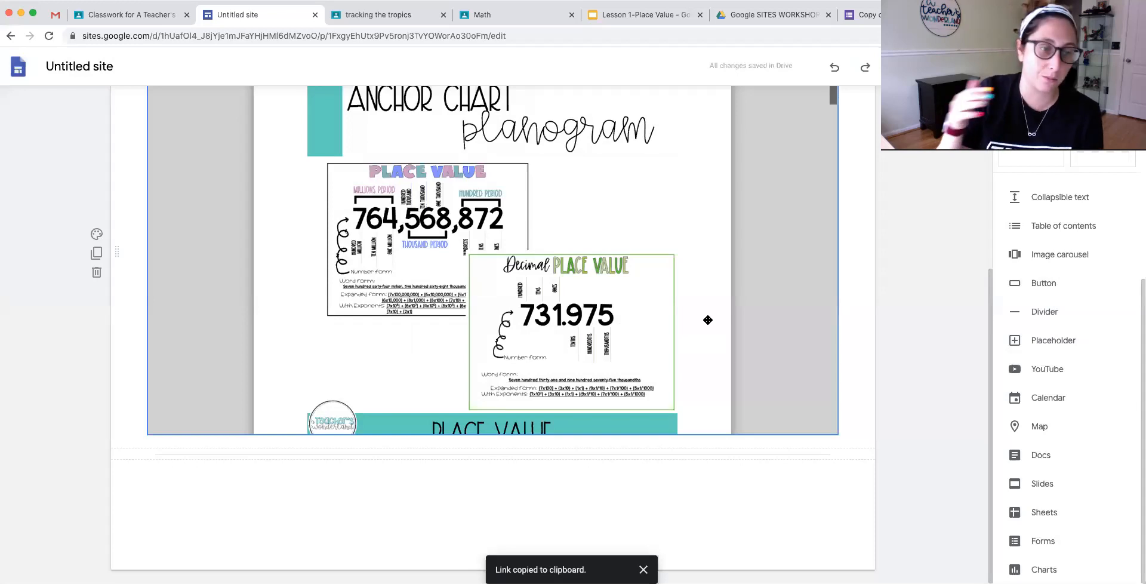
{"action": "scroll", "coordinate": [911, 246], "scroll_direction": "up", "scroll_amount": 5}
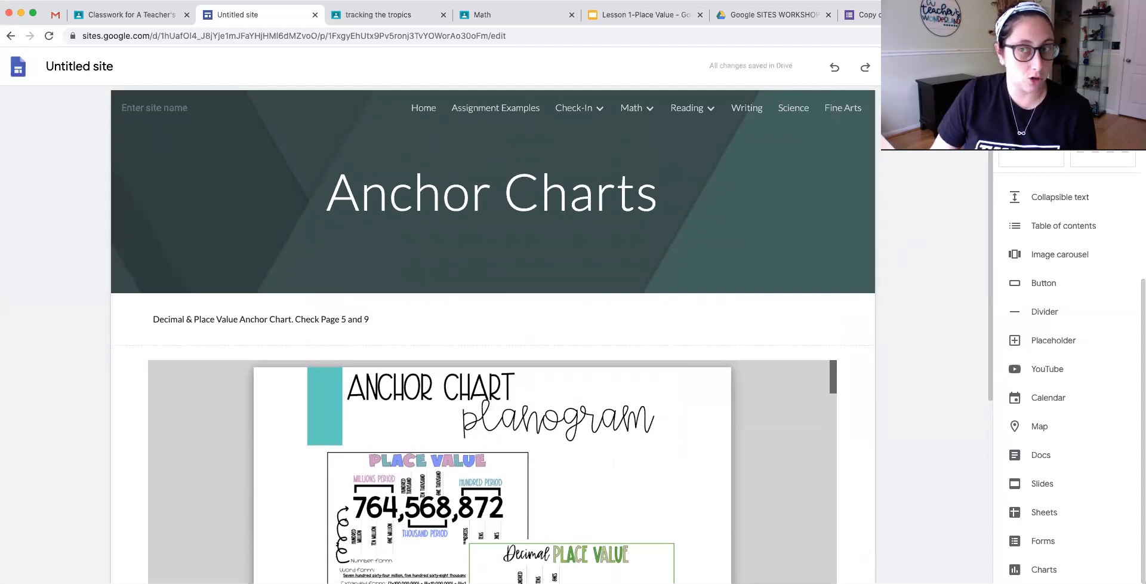
Review the theme color and Anchor Charts changes and publish the site with them.
{"action": "left_click", "coordinate": [1065, 66]}
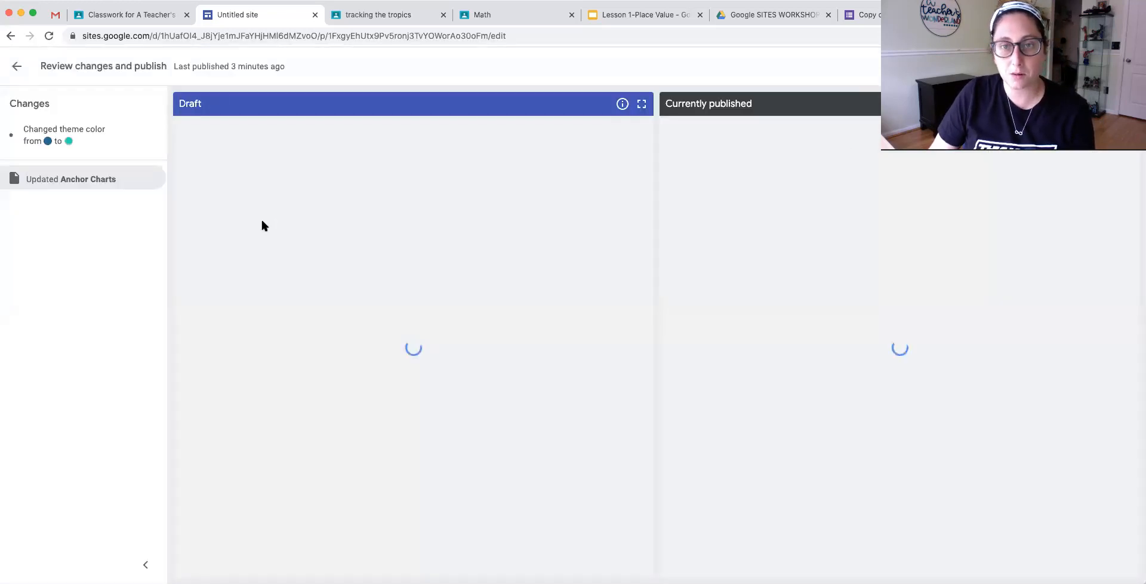
{"action": "left_click", "coordinate": [1115, 66]}
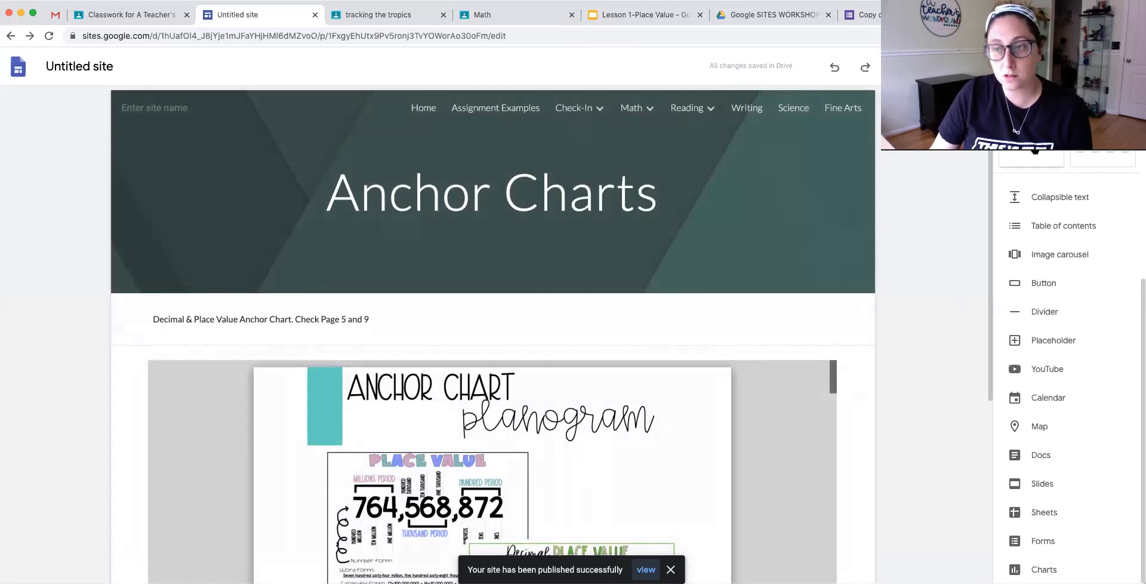
{"action": "scroll", "coordinate": [1061, 160], "scroll_direction": "up", "scroll_amount": 4}
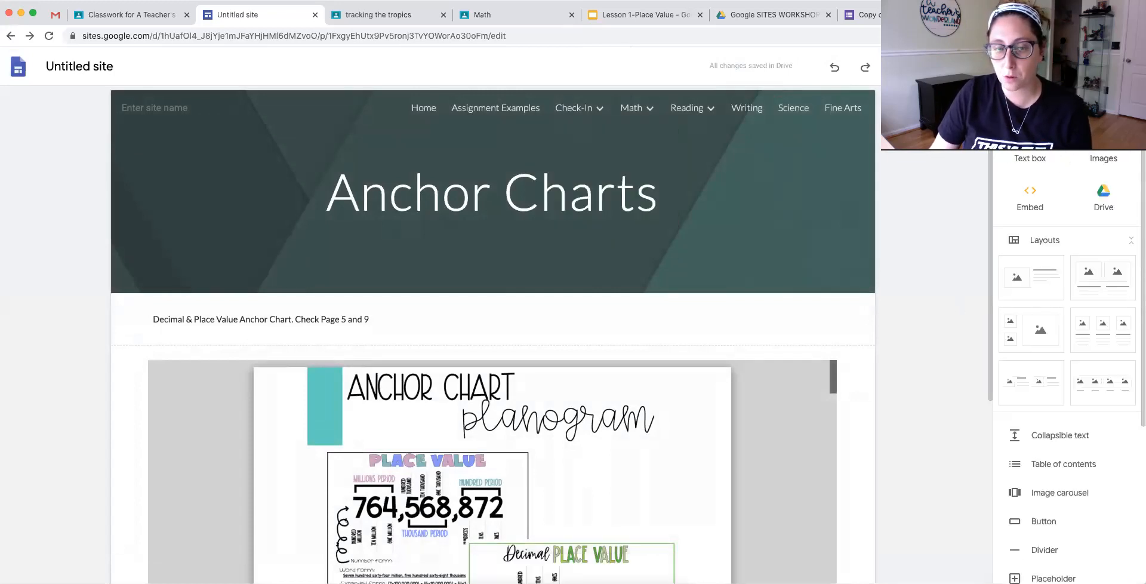